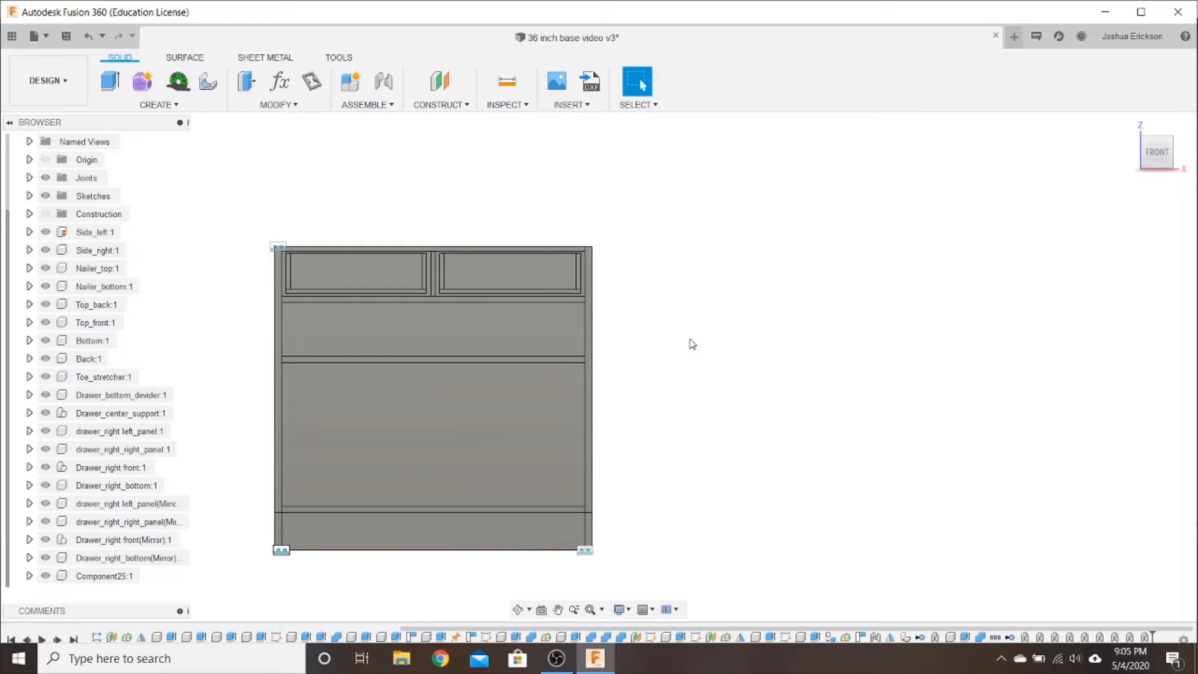
Examine the base cabinet model from the front, top, side and back, including the drawers, shelf and toe area
shift+middle_drag(690, 339, 699, 341)
key(Escape)
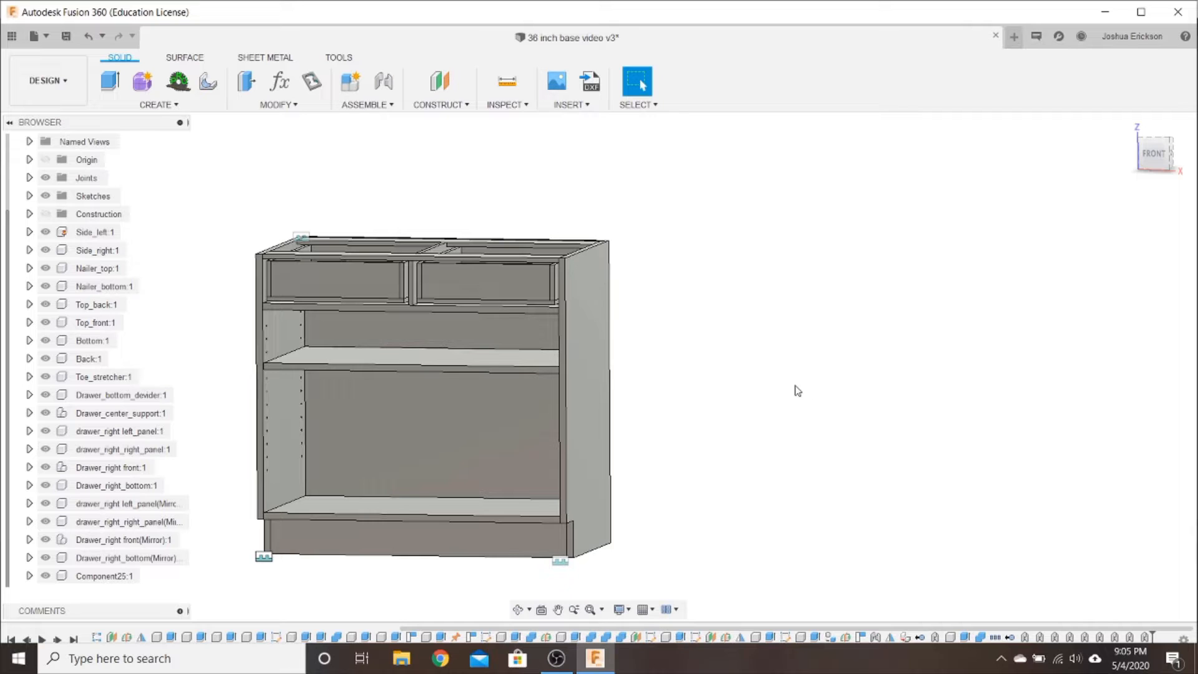
scroll(796, 387, down, 1)
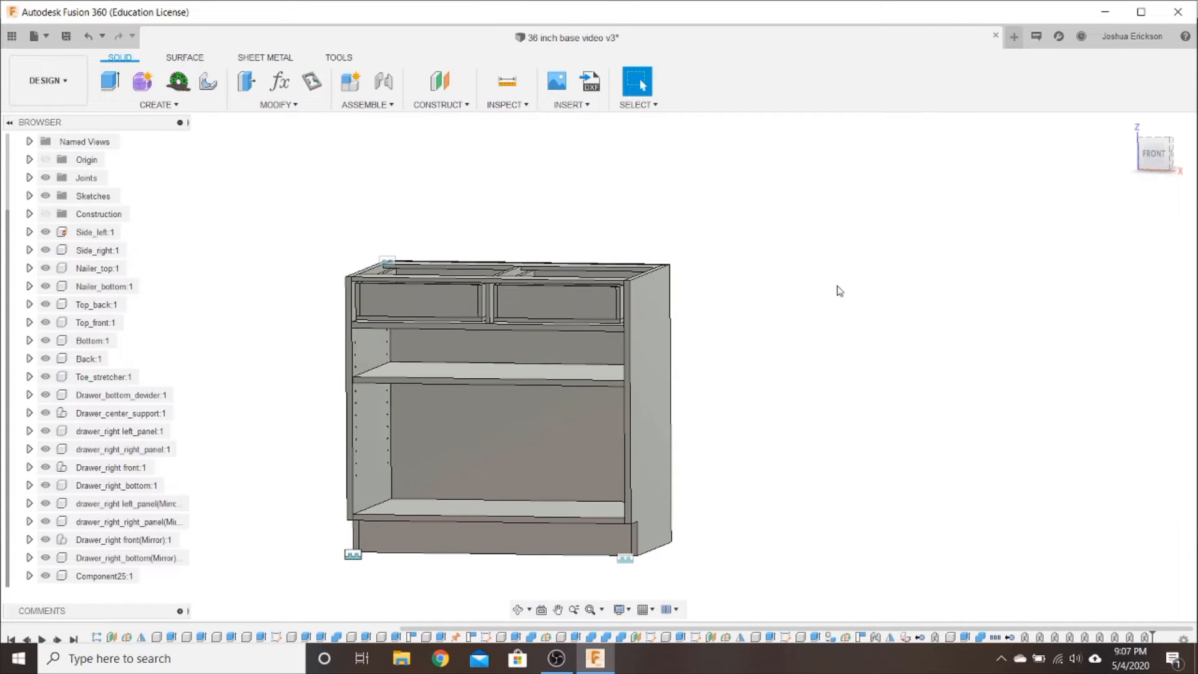
shift+middle_drag(840, 291, 839, 324)
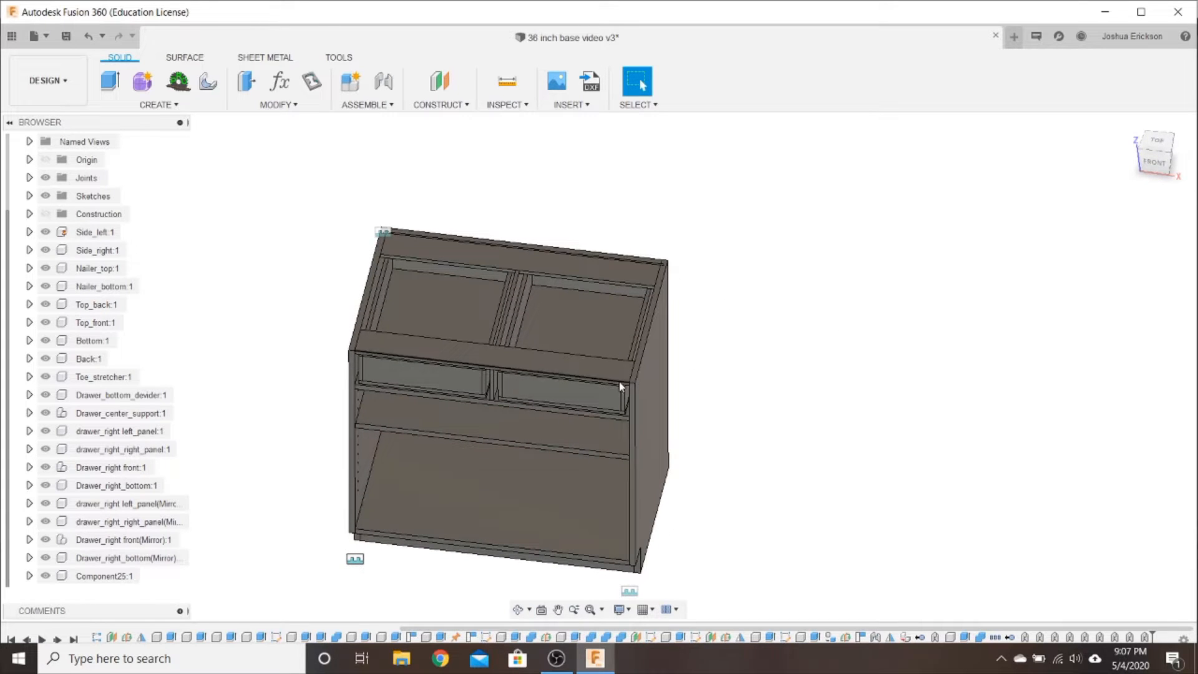
shift+middle_drag(746, 423, 599, 434)
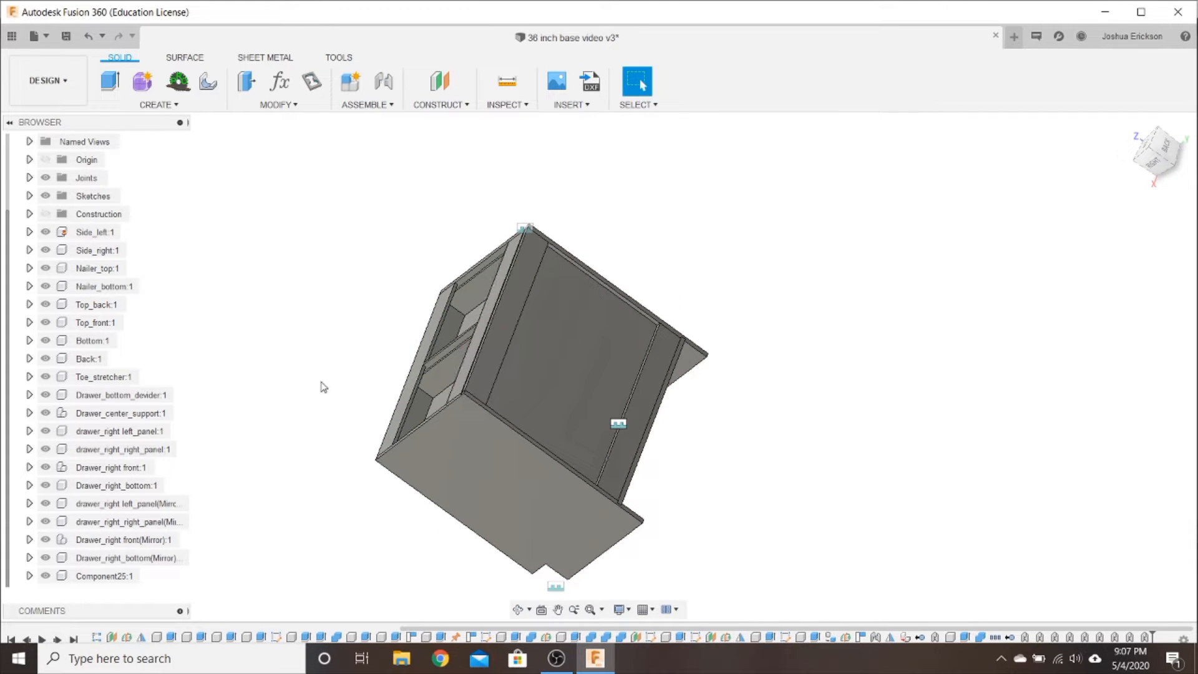
shift+middle_drag(318, 382, 419, 285)
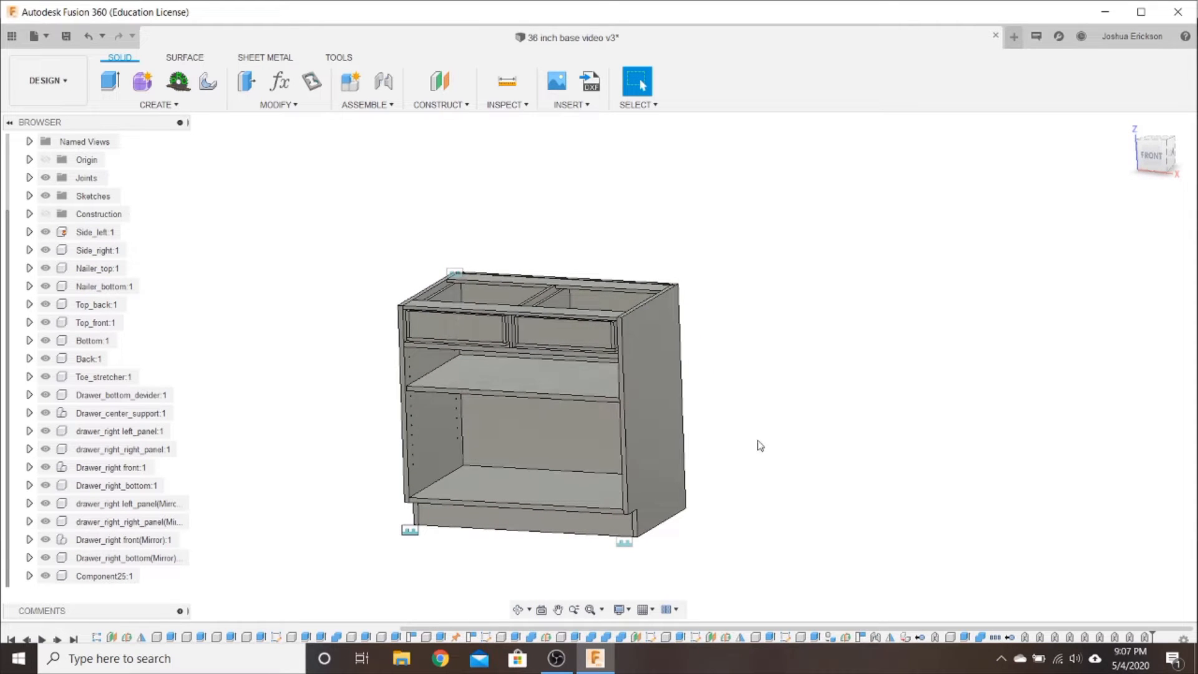
scroll(761, 443, up, 1)
middle_drag(755, 444, 687, 324)
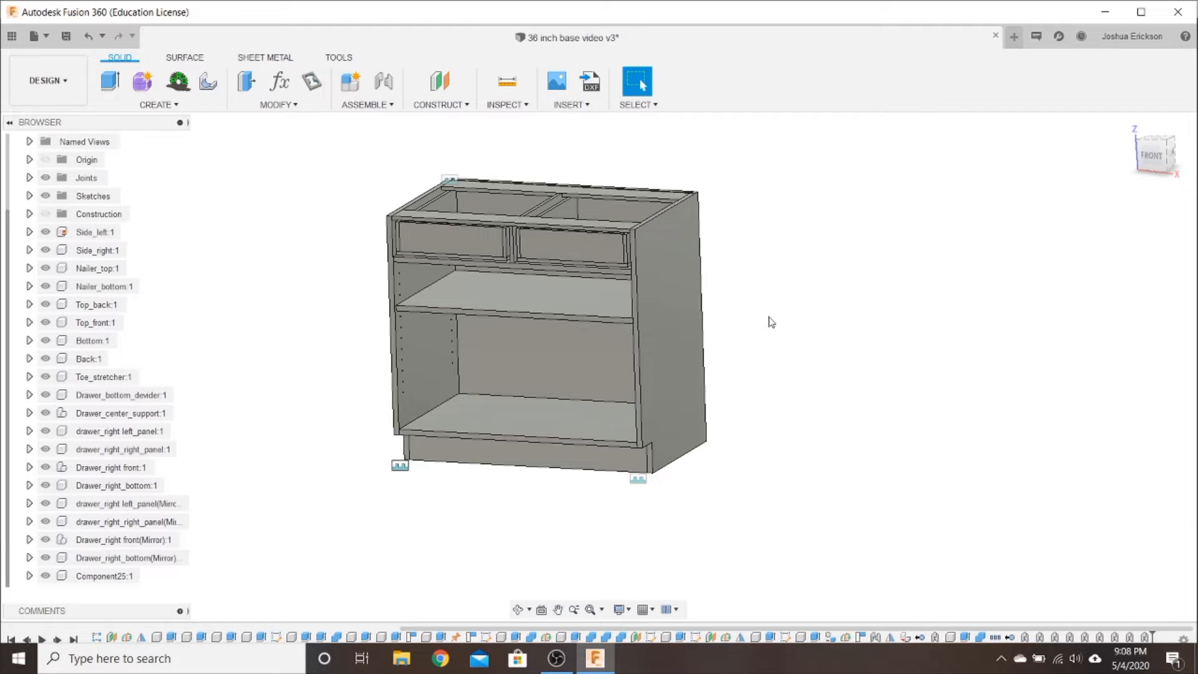
middle_drag(761, 309, 792, 382)
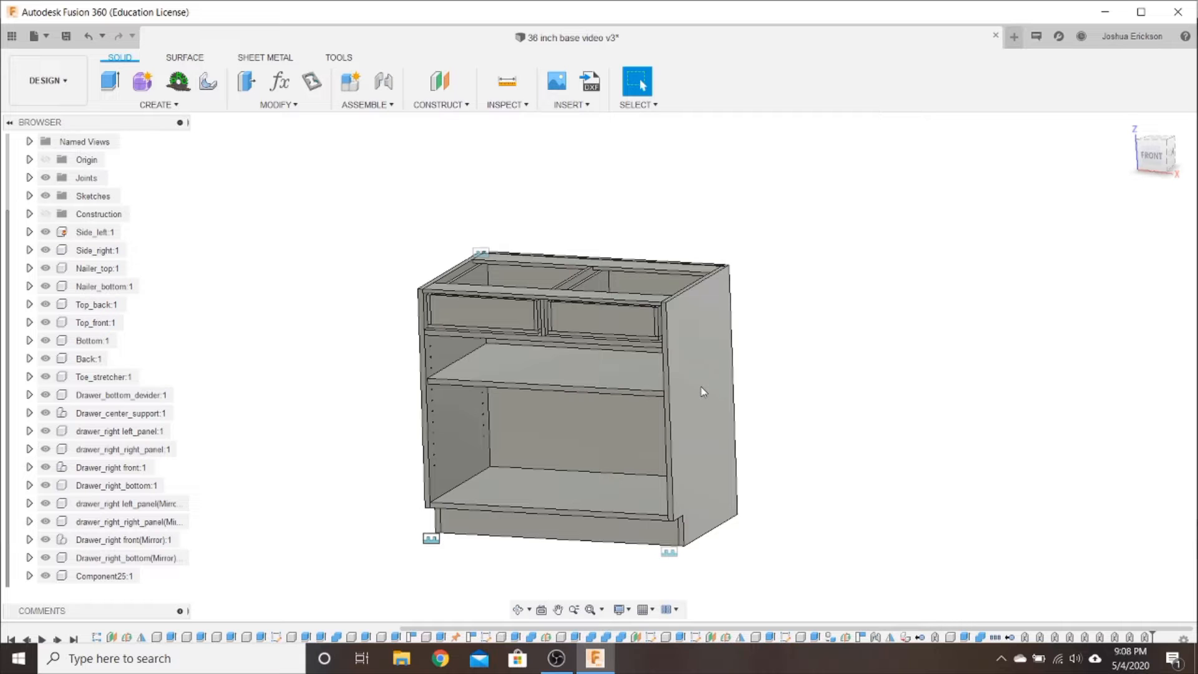
shift+middle_drag(721, 357, 775, 284)
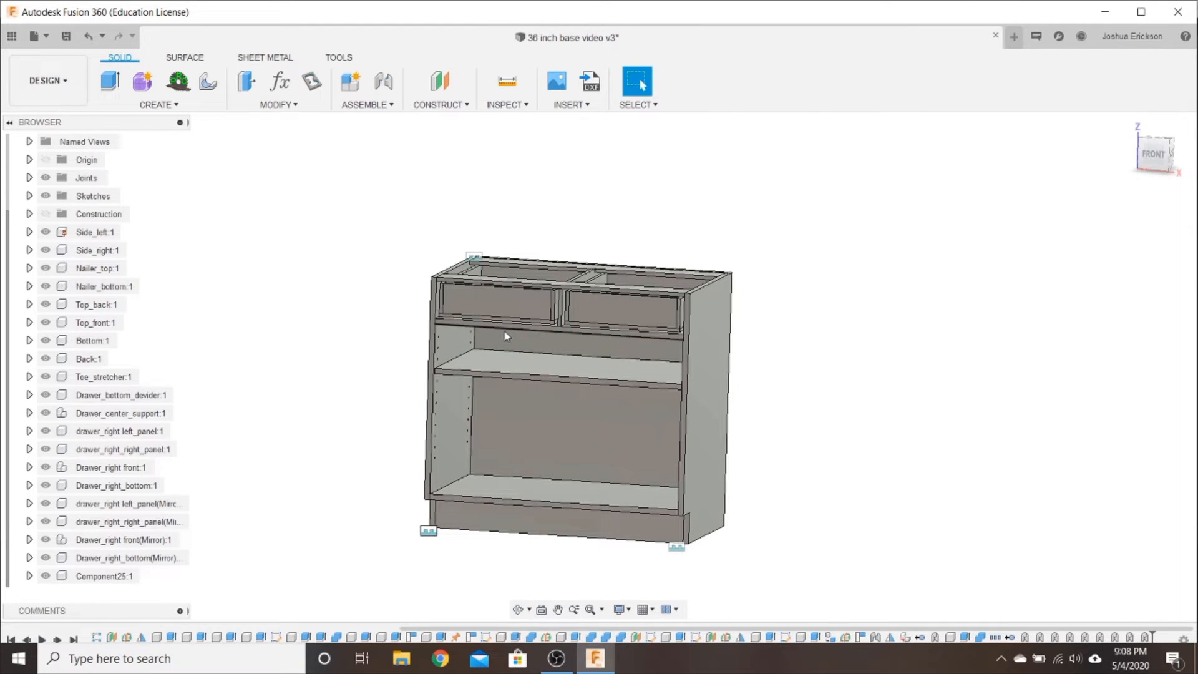
scroll(289, 278, up, 2)
middle_drag(342, 258, 227, 155)
middle_drag(768, 290, 771, 300)
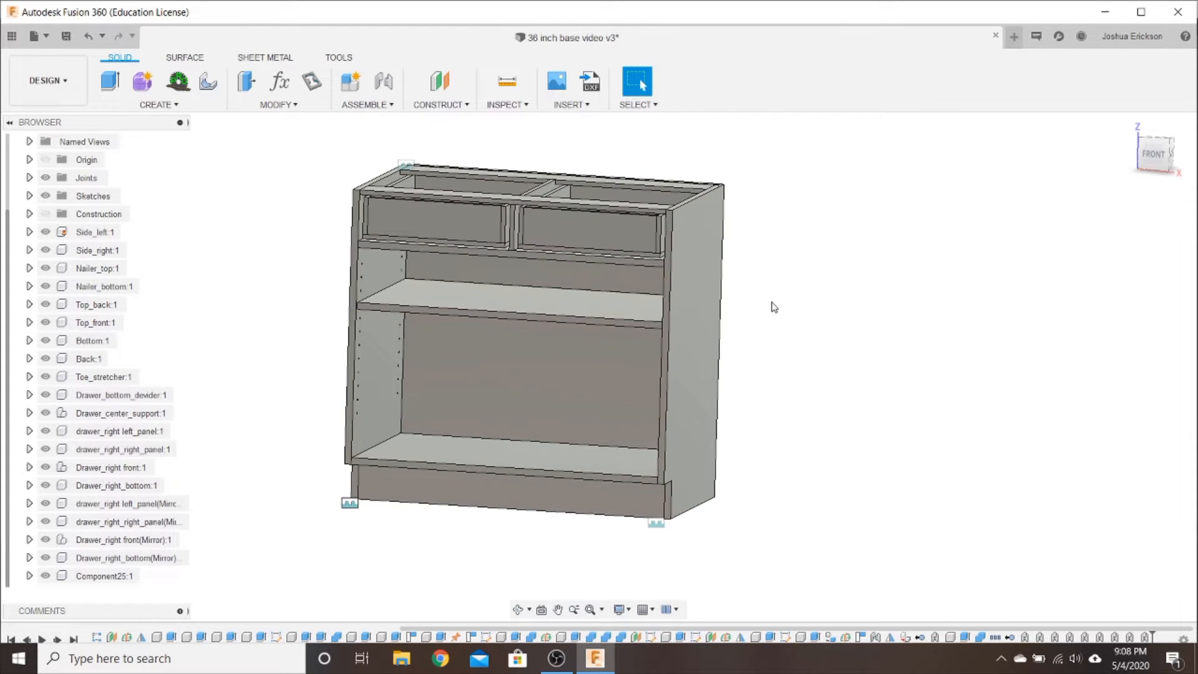
shift+middle_drag(295, 212, 313, 212)
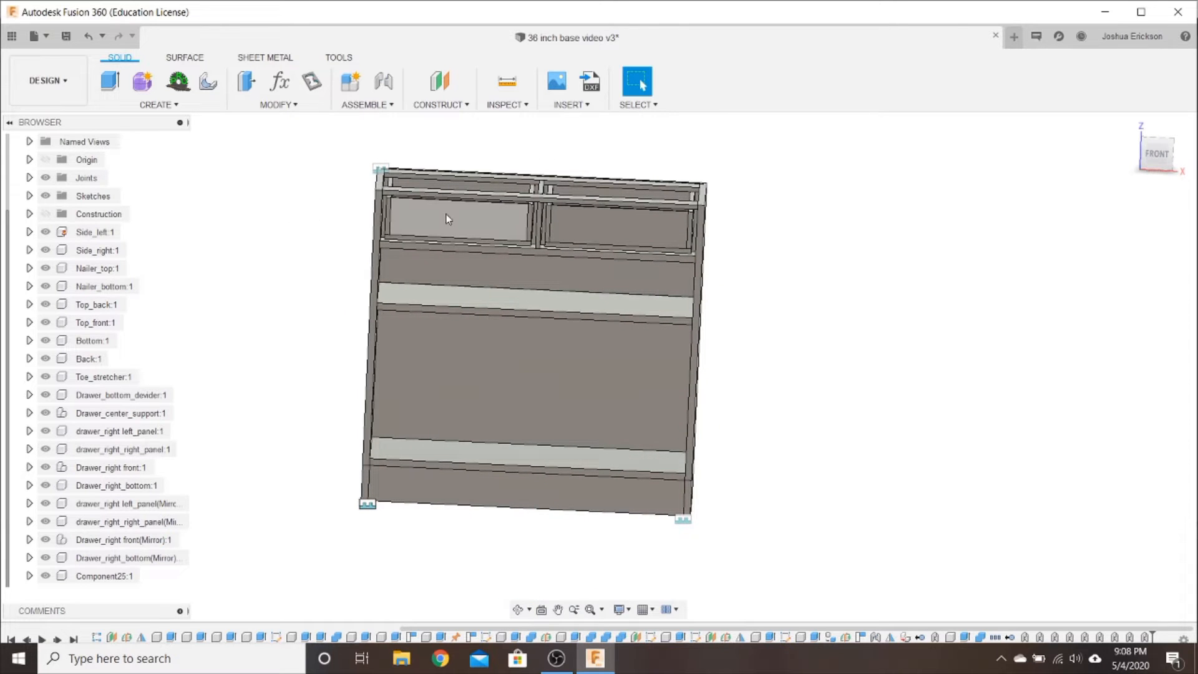
scroll(308, 251, up, 1)
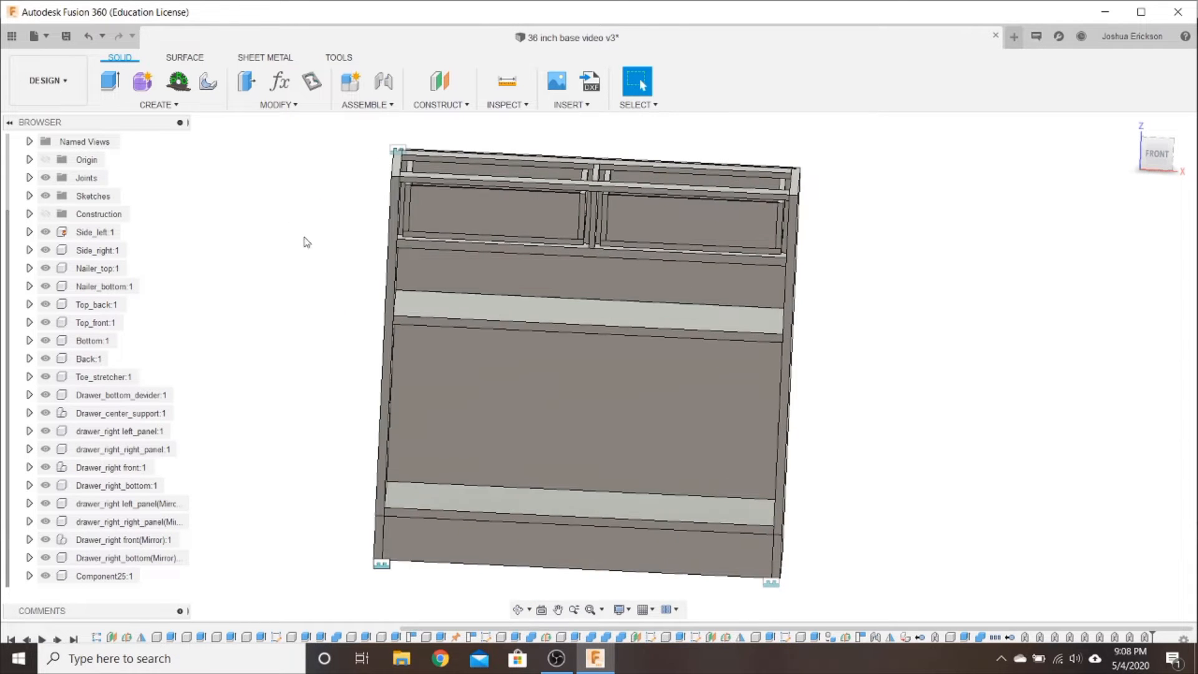
middle_drag(307, 238, 315, 287)
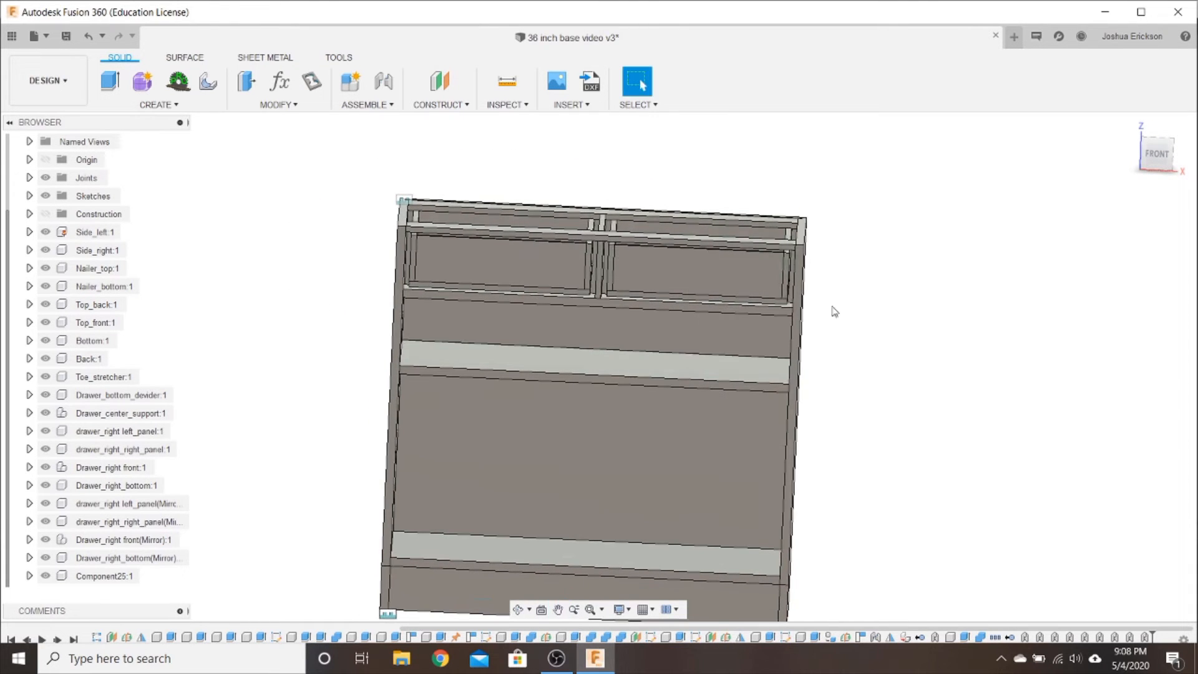
Add a user parameter named front_gap in inches with the expression .0625
click(159, 105)
click(280, 93)
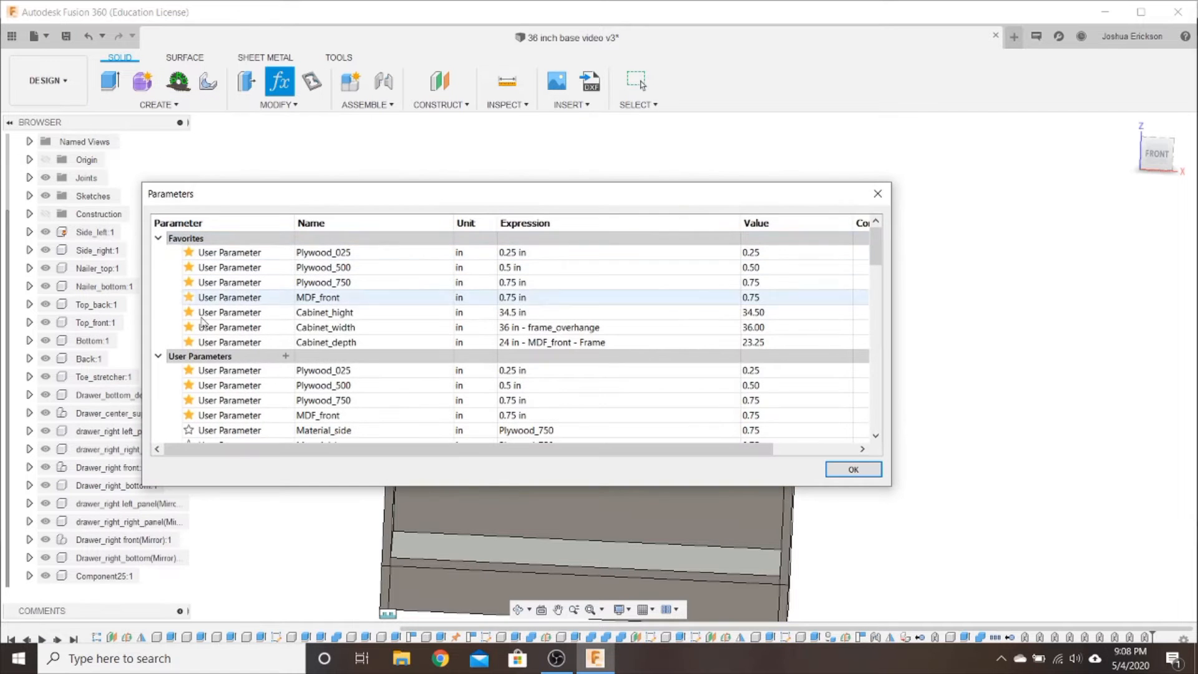
click(286, 356)
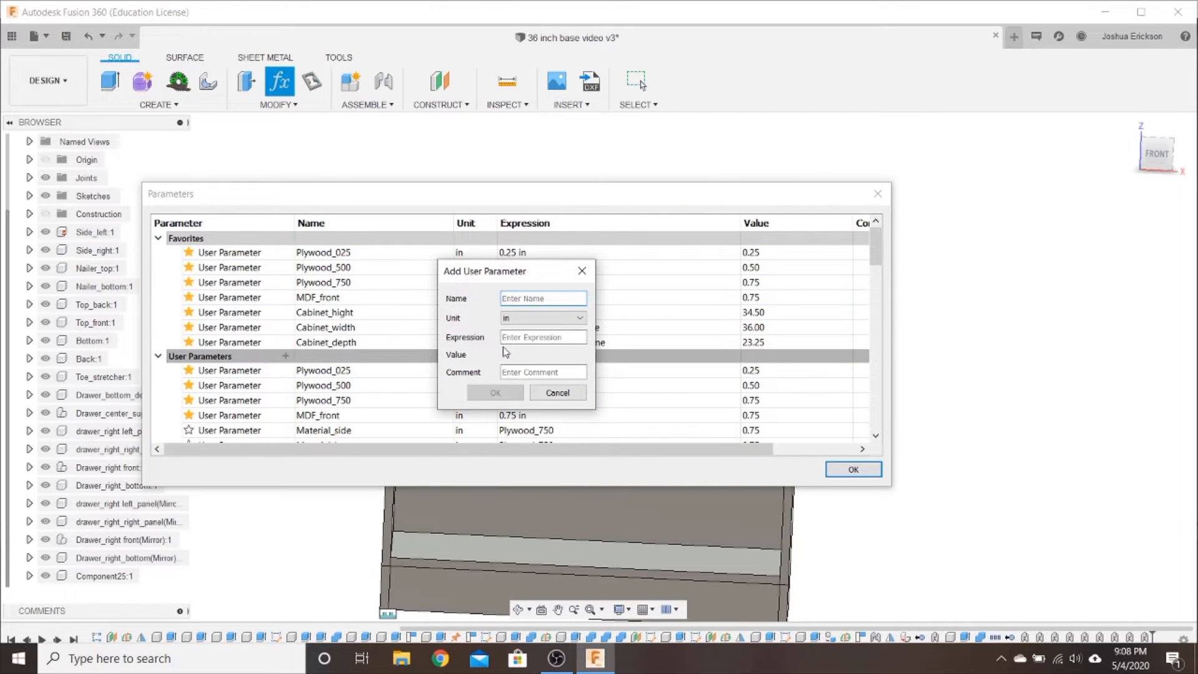
text(front_gap)
click(523, 336)
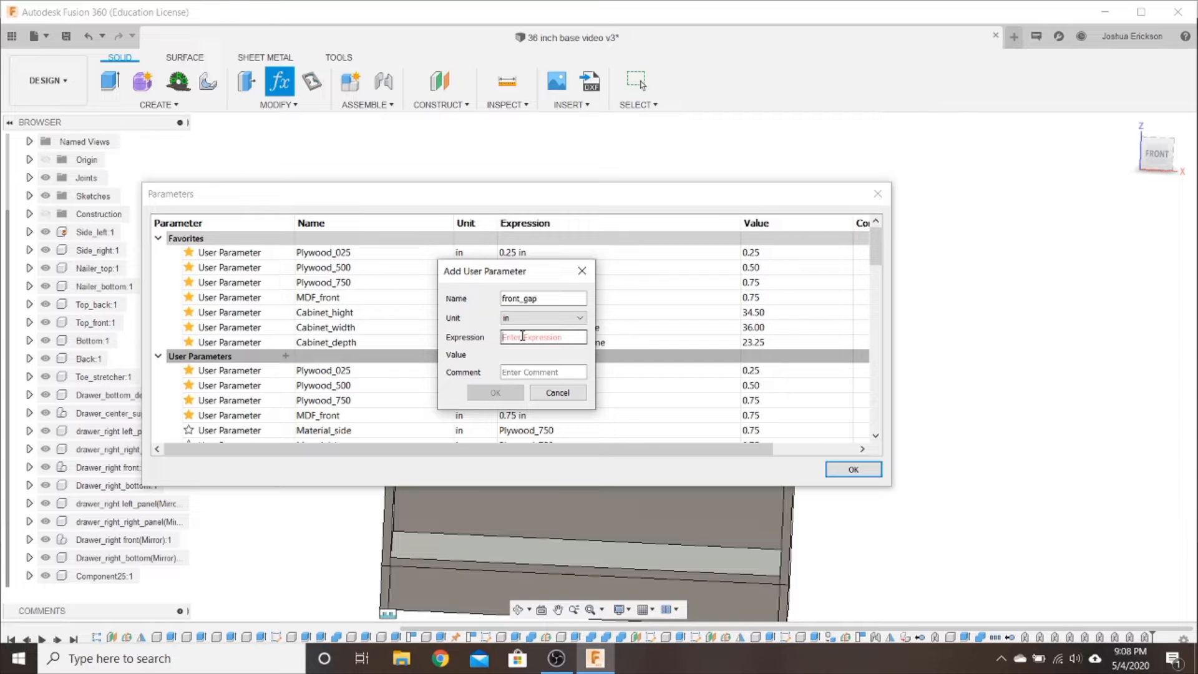
text(.0625)
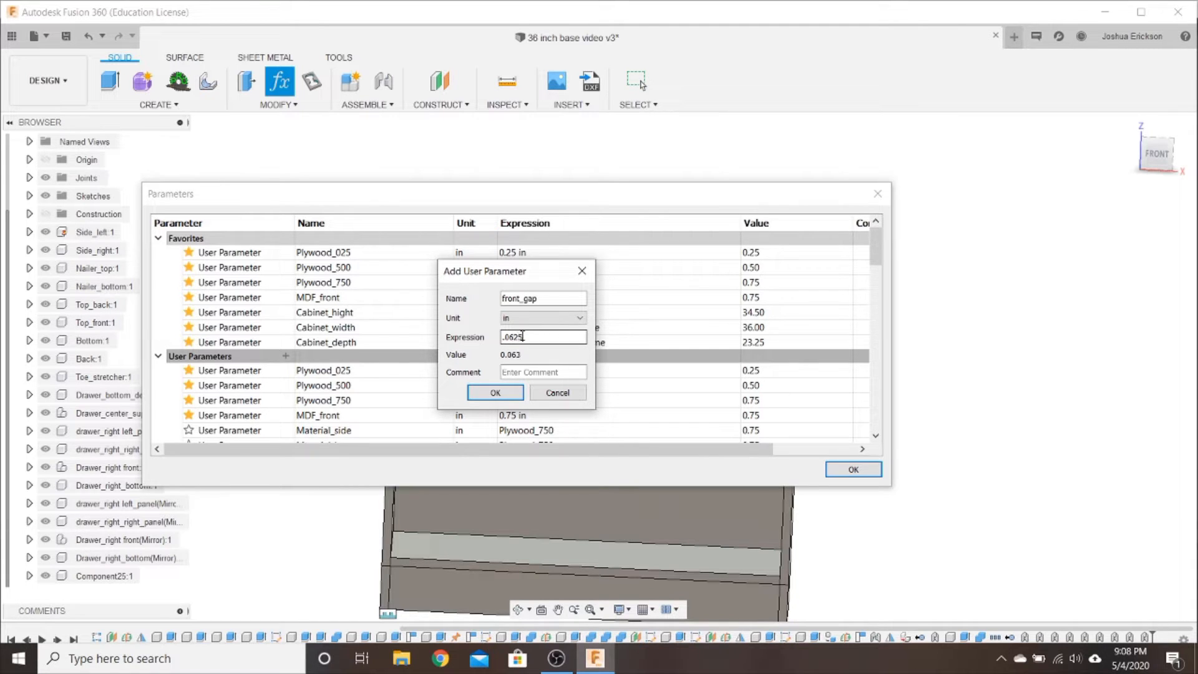
key(Return)
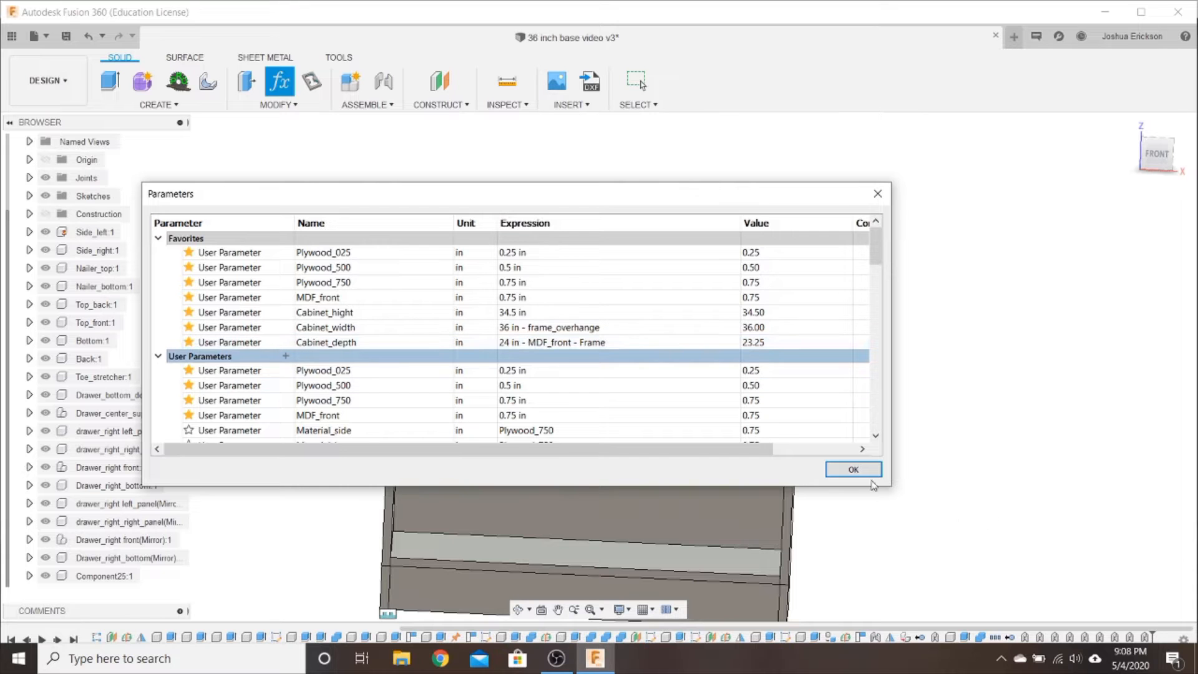
click(851, 468)
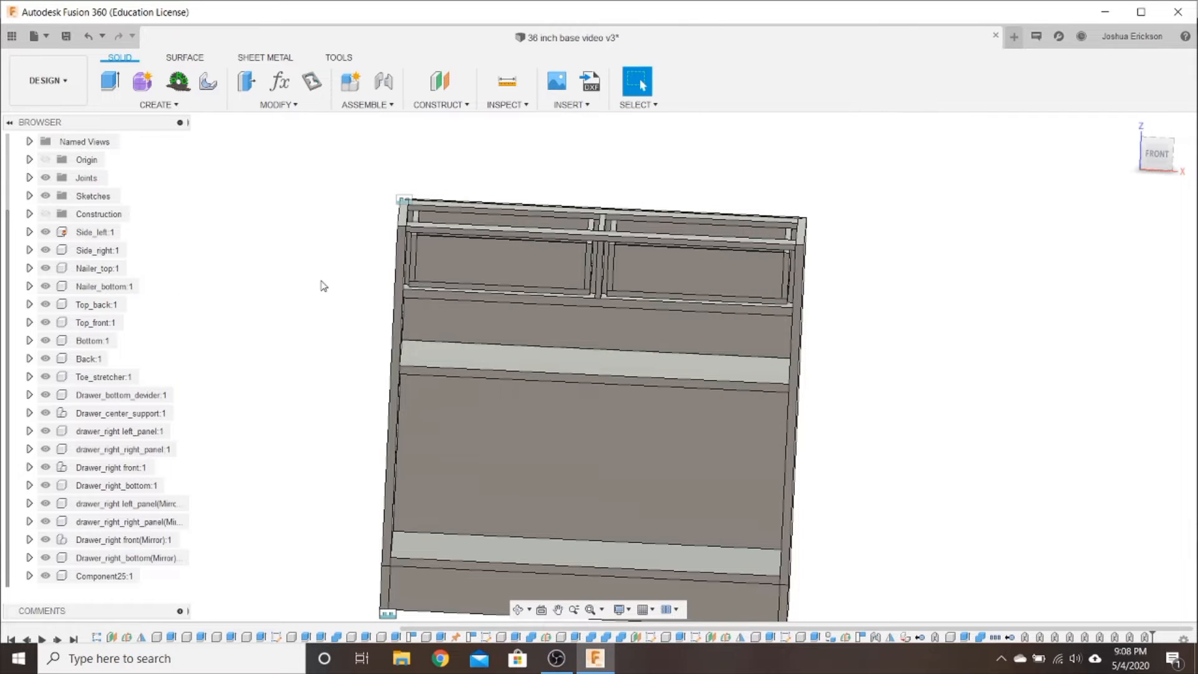
Create a sketch on the front edge face of the cabinet's left side panel
mouse_move(323, 285)
shift+middle_down()
mouse_move(324, 270)
mouse_move(315, 277)
shift+middle_up()
click(155, 105)
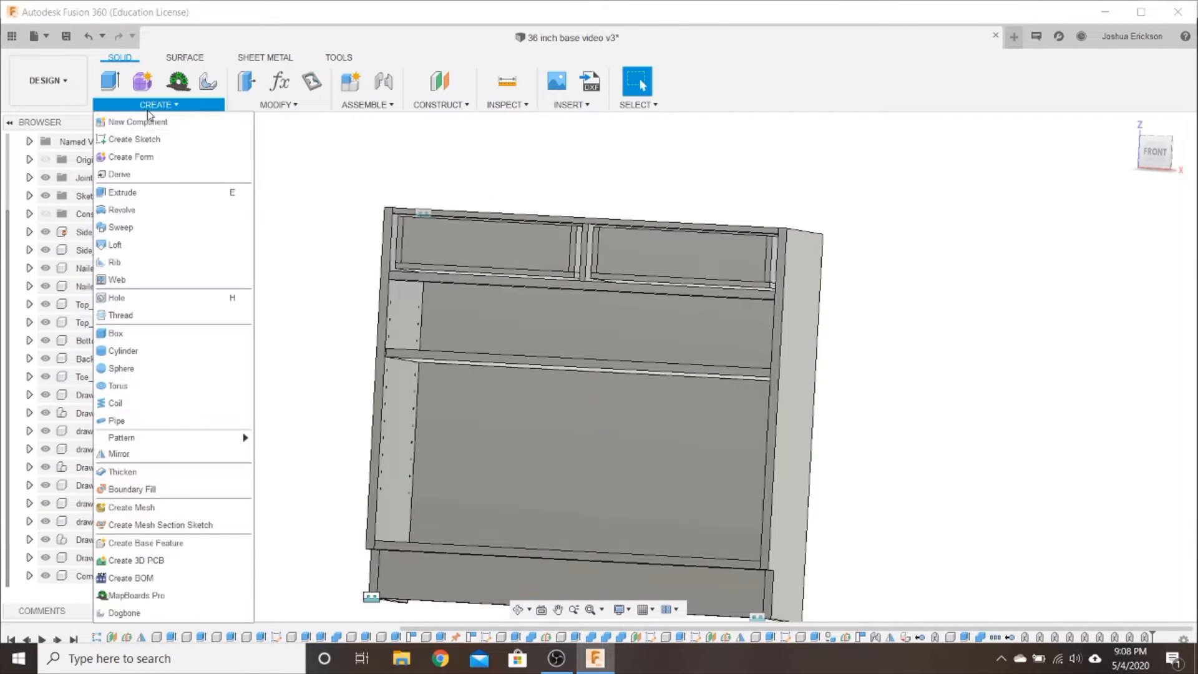
click(160, 134)
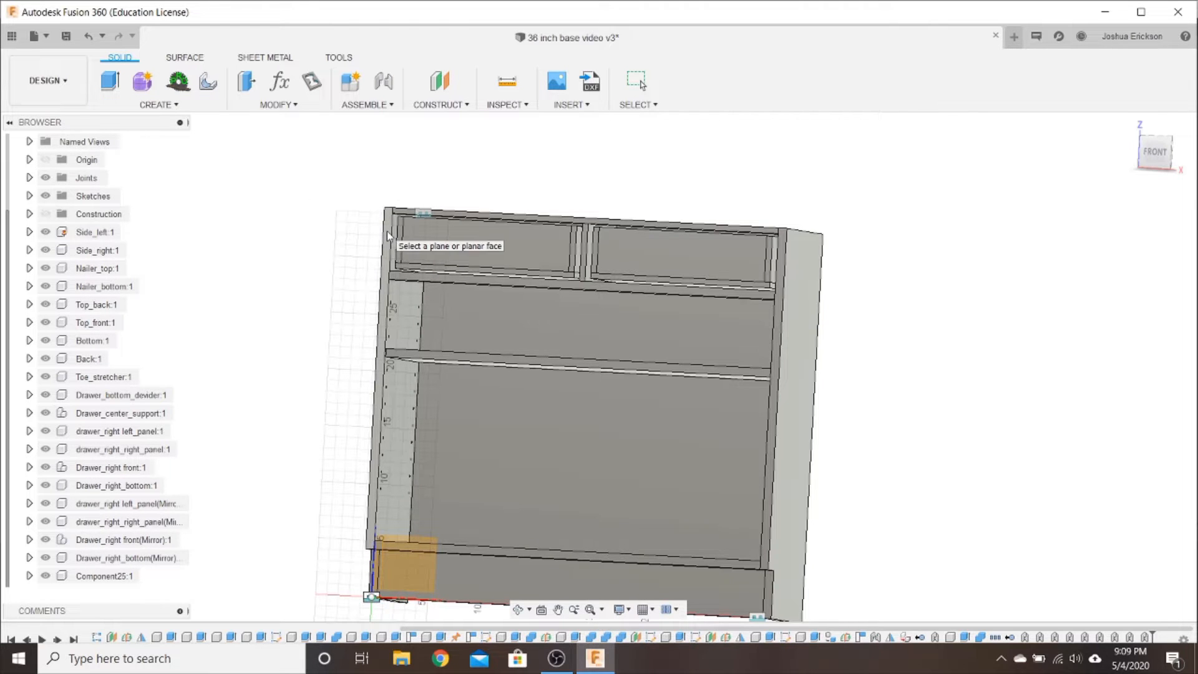
click(388, 235)
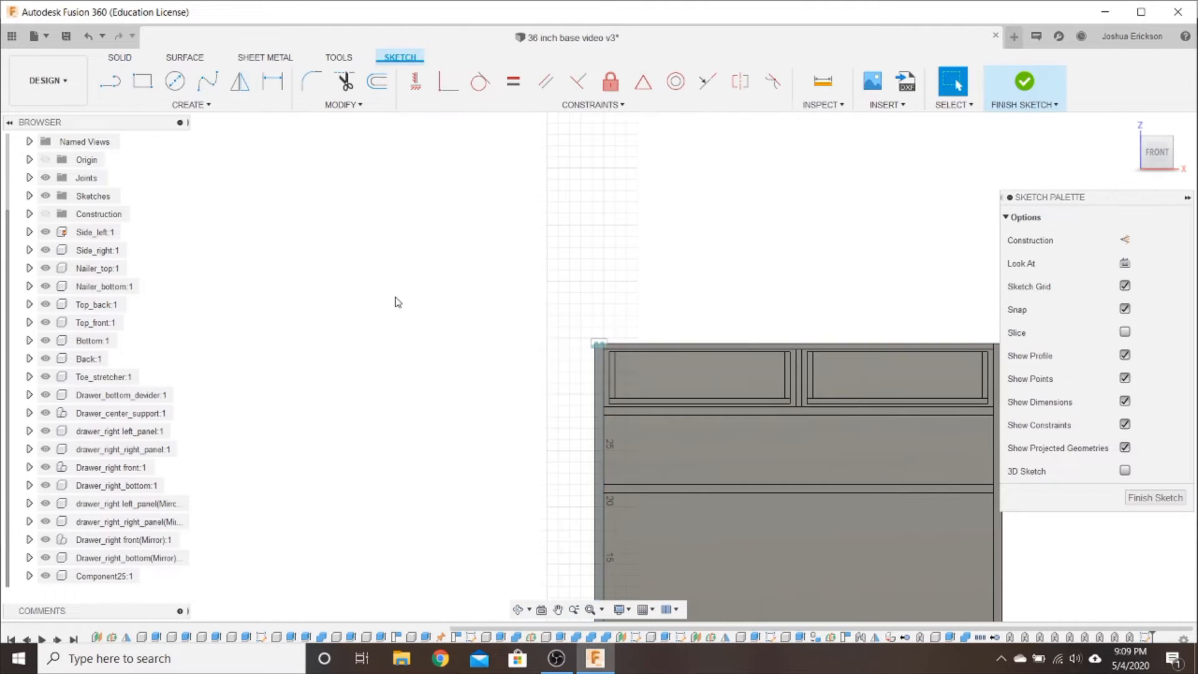
mouse_move(408, 339)
middle_down()
mouse_move(279, 279)
mouse_move(324, 275)
mouse_move(270, 258)
middle_up()
key(Escape)
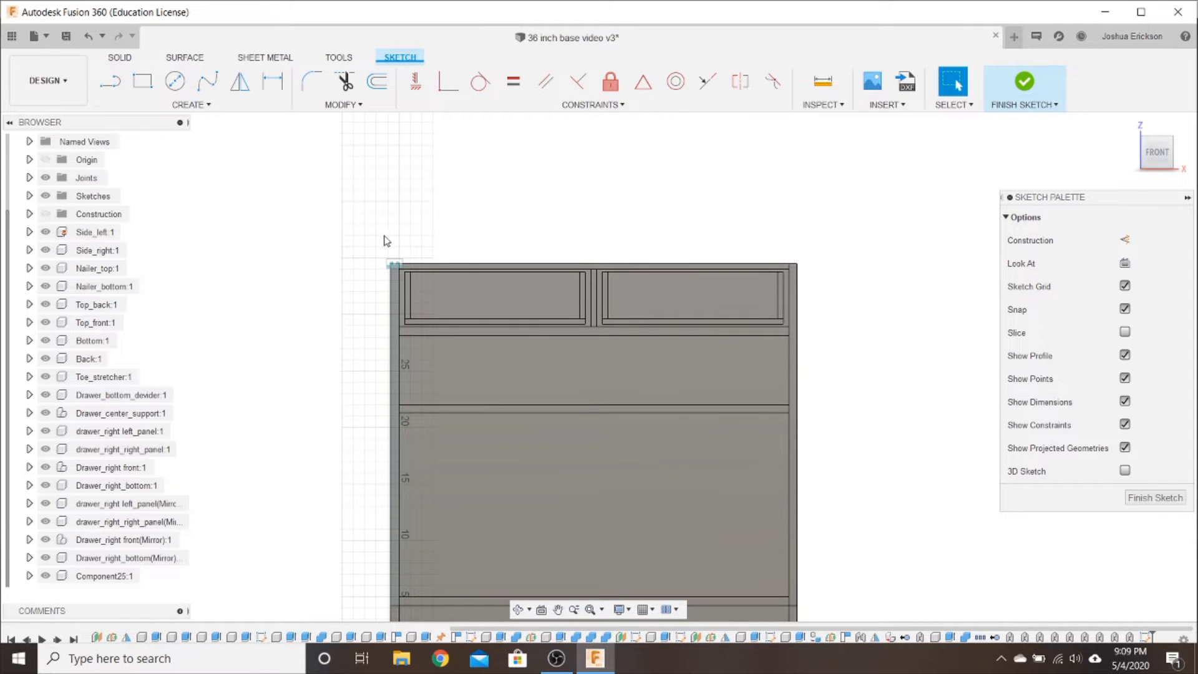
Project the front faces of both side panels, the front top stretcher, drawer bottom divider, drawer center support and cabinet bottom into the sketch
click(198, 110)
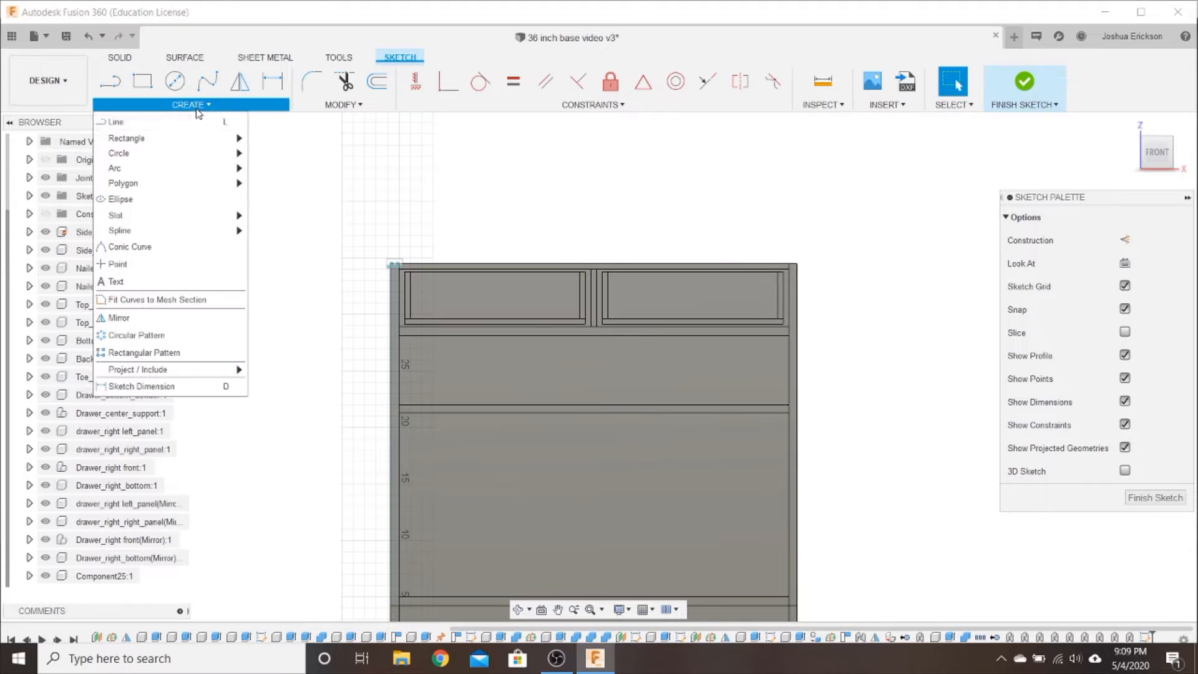
mouse_move(147, 370)
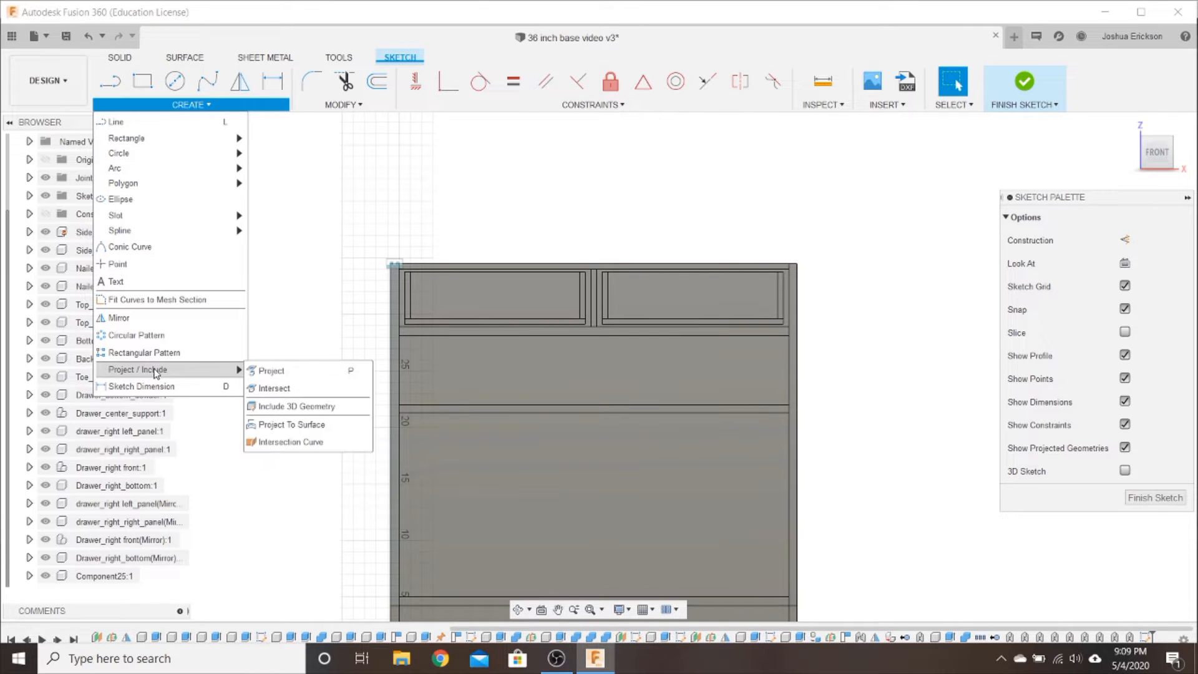
click(303, 377)
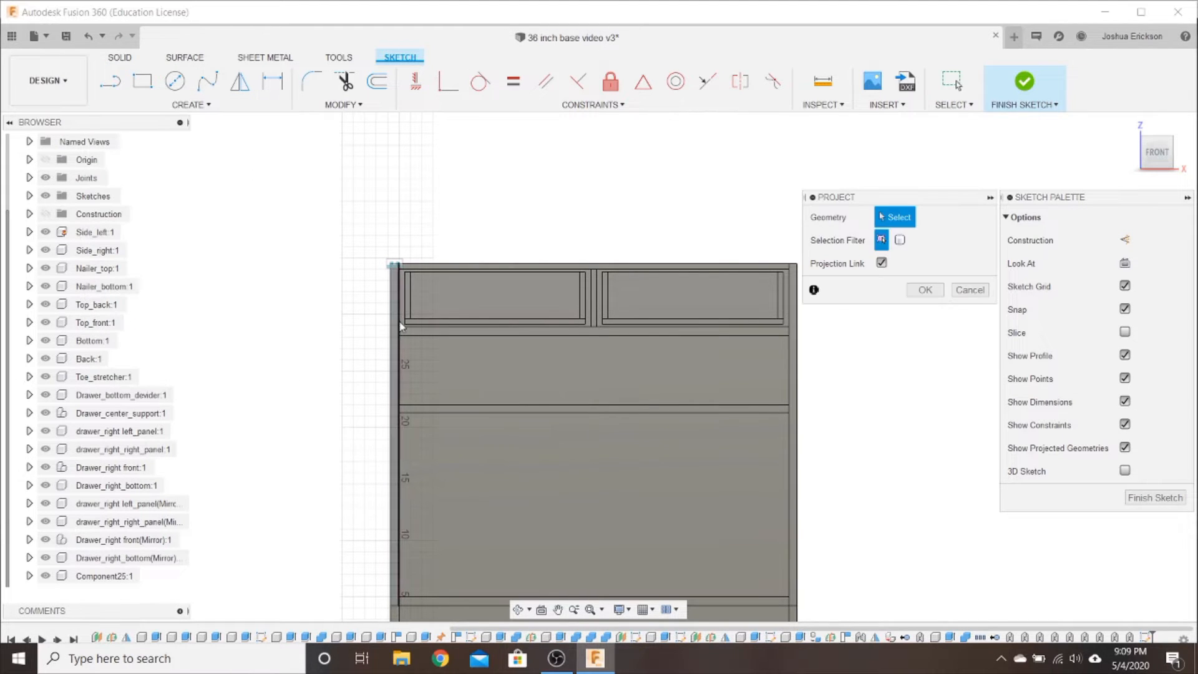
click(413, 331)
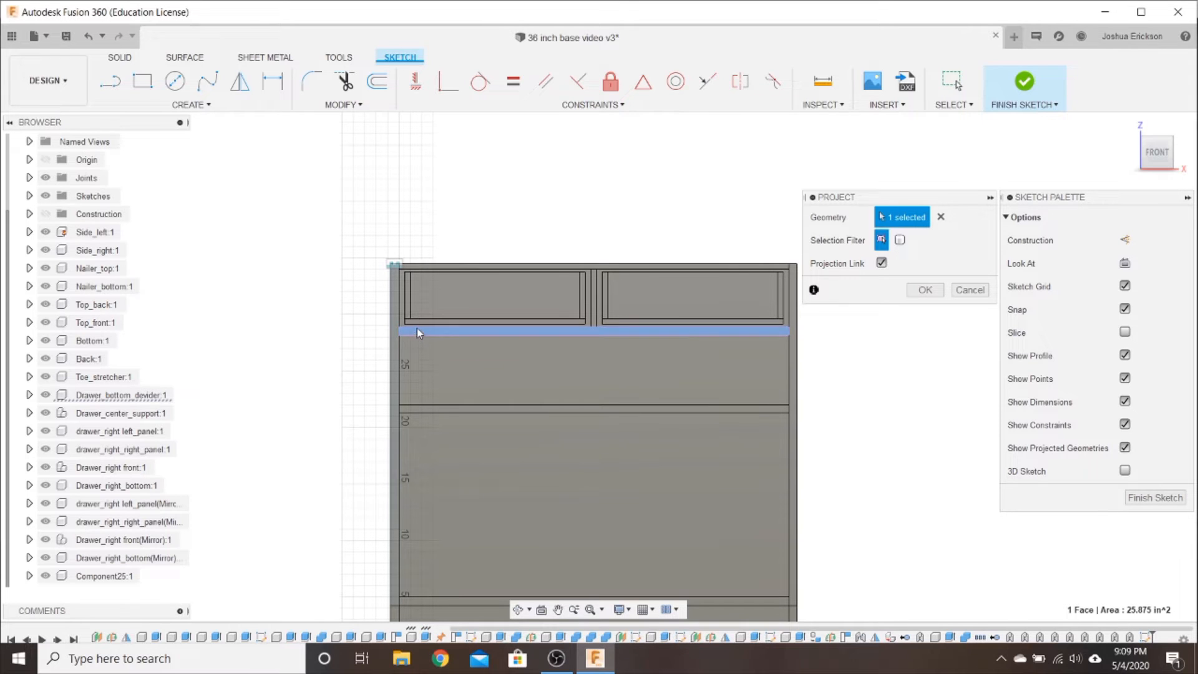
click(394, 292)
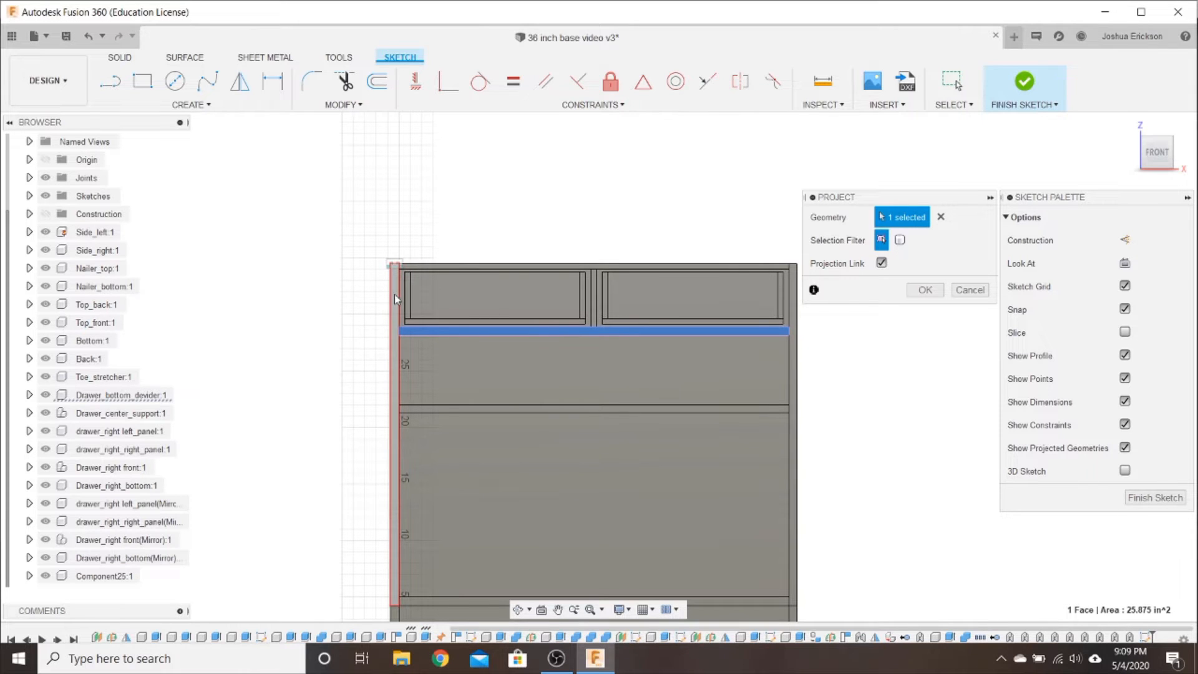
scroll(409, 271, up, 2)
click(412, 266)
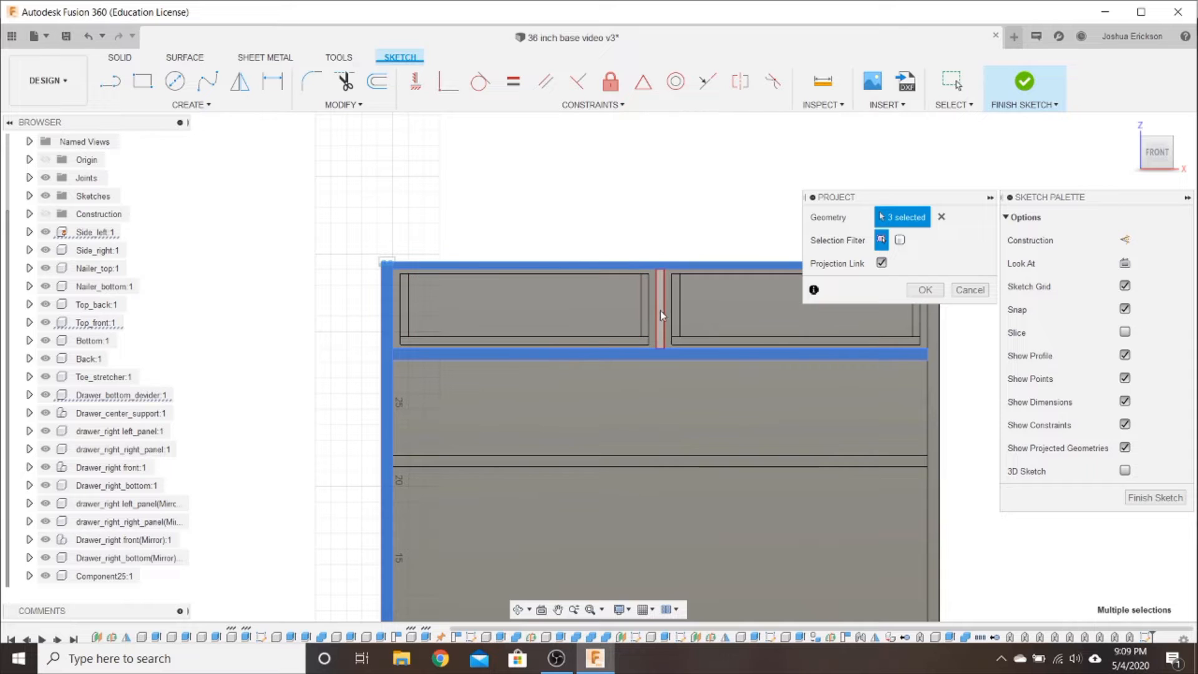
click(936, 365)
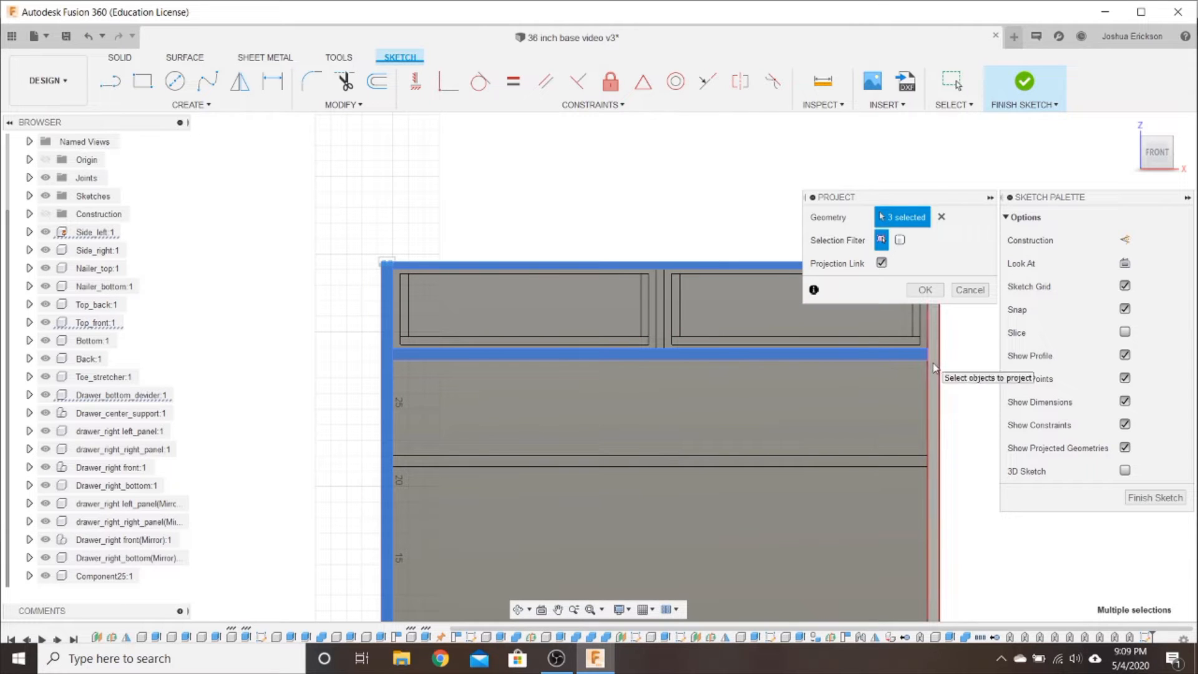
click(665, 333)
scroll(668, 343, down, 2)
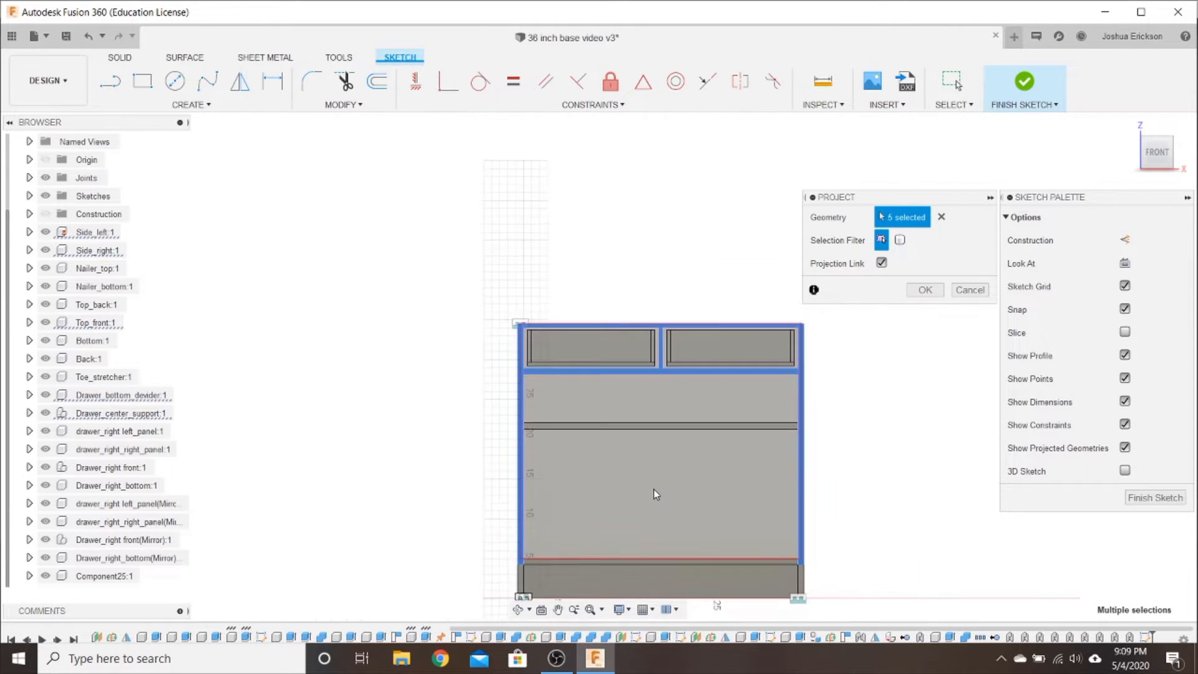
click(647, 560)
click(925, 289)
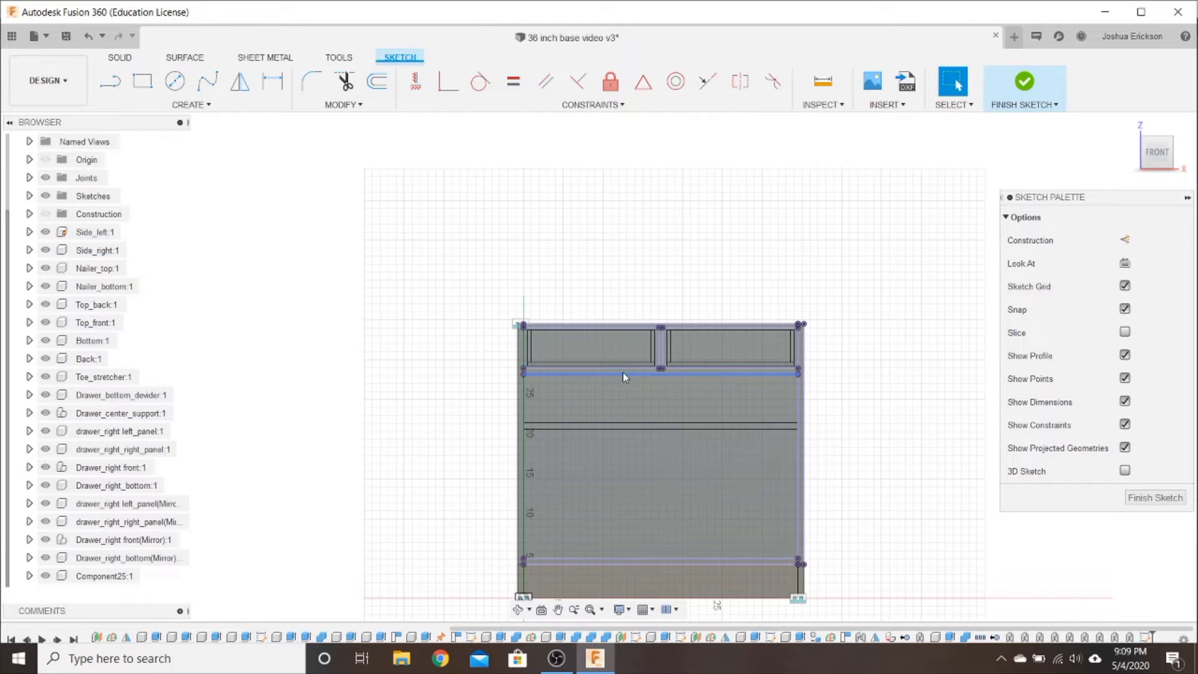
Sketch a rectangle about 9.4 in wide and 2.7 in high inside the left drawer opening
middle_drag(359, 392, 306, 360)
scroll(428, 374, up, 3)
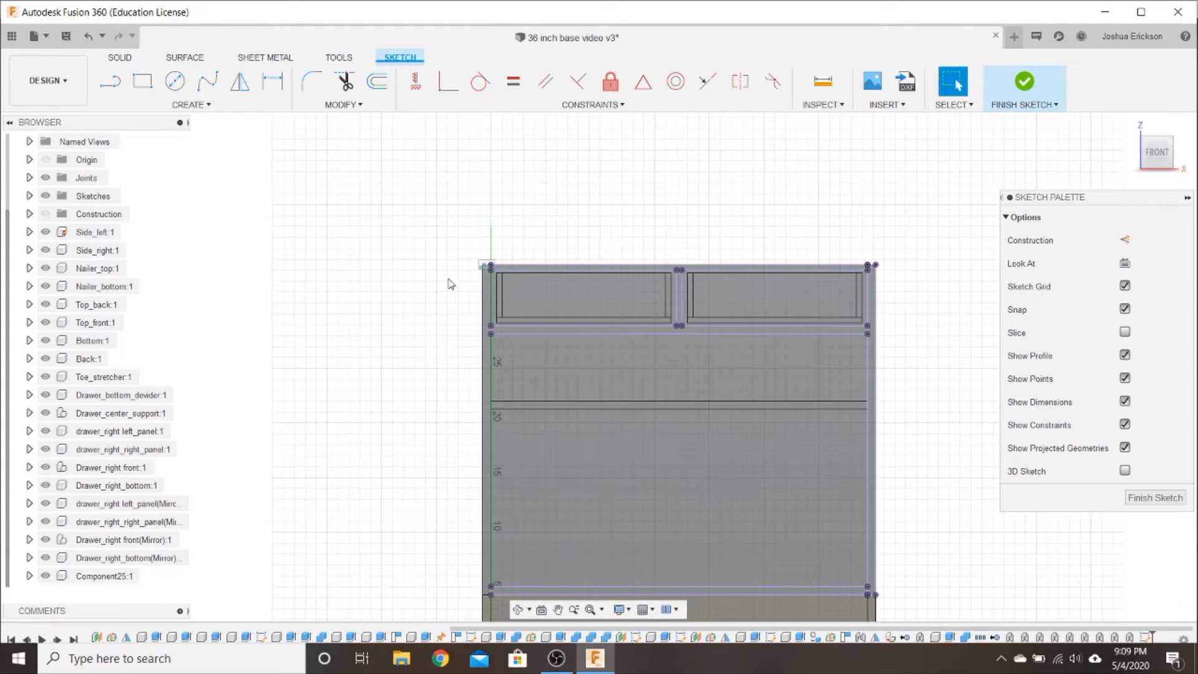
middle_drag(380, 288, 278, 270)
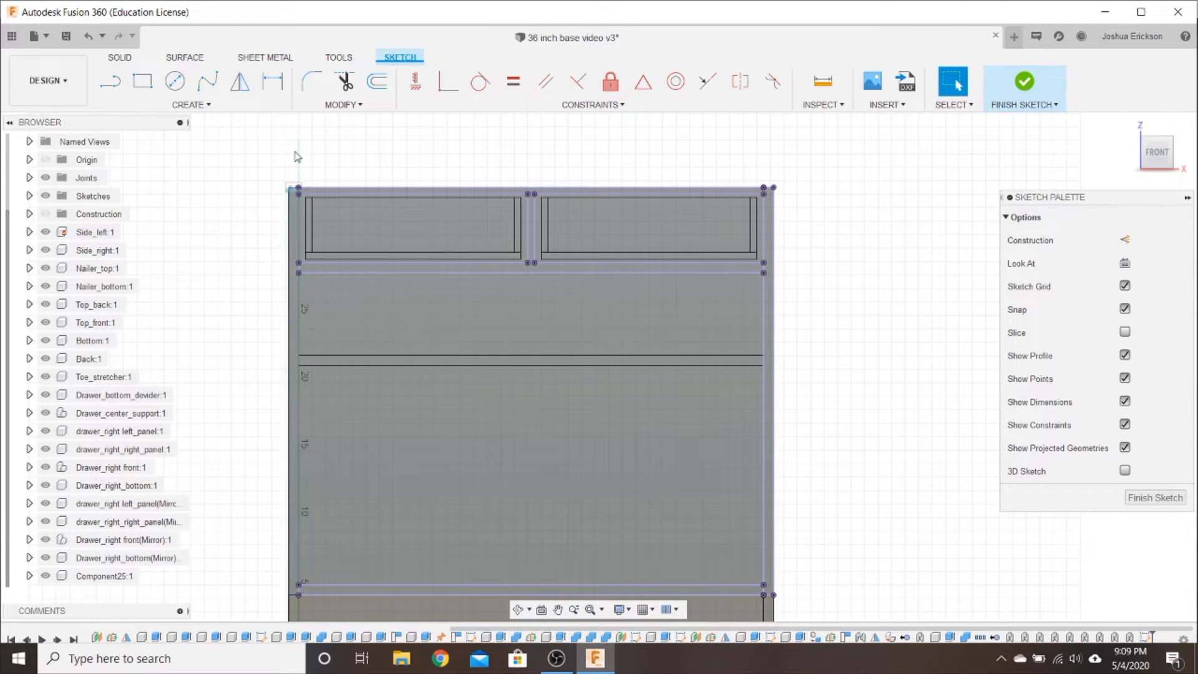
click(119, 58)
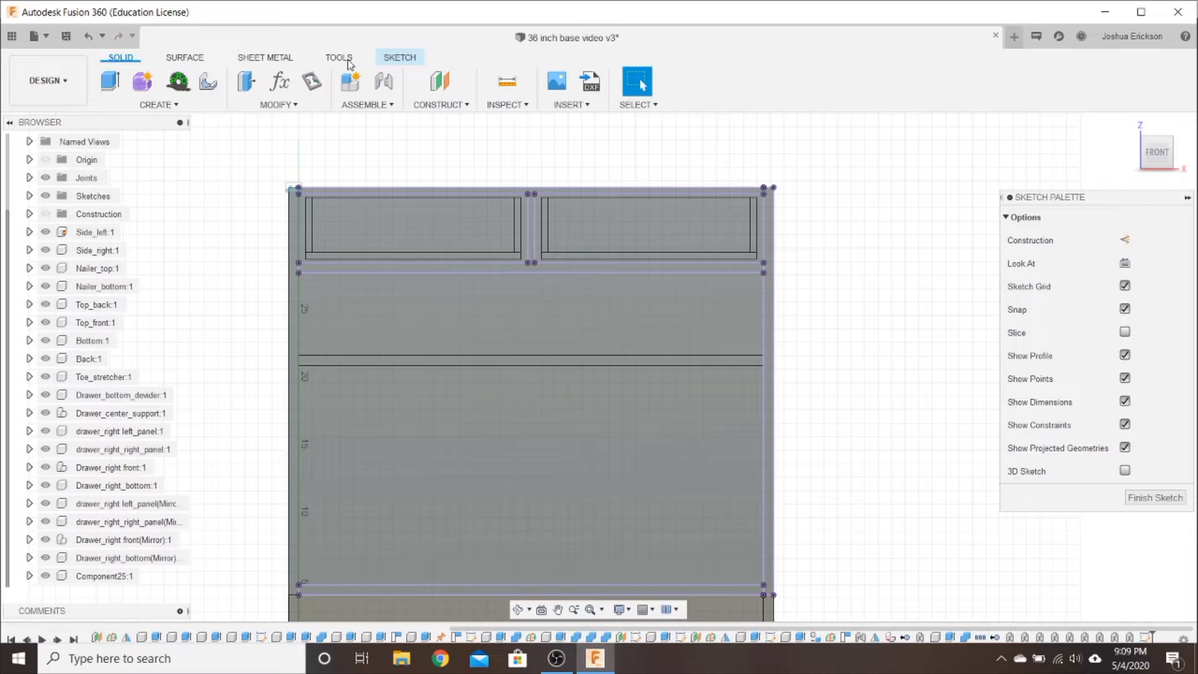
click(399, 57)
key(r)
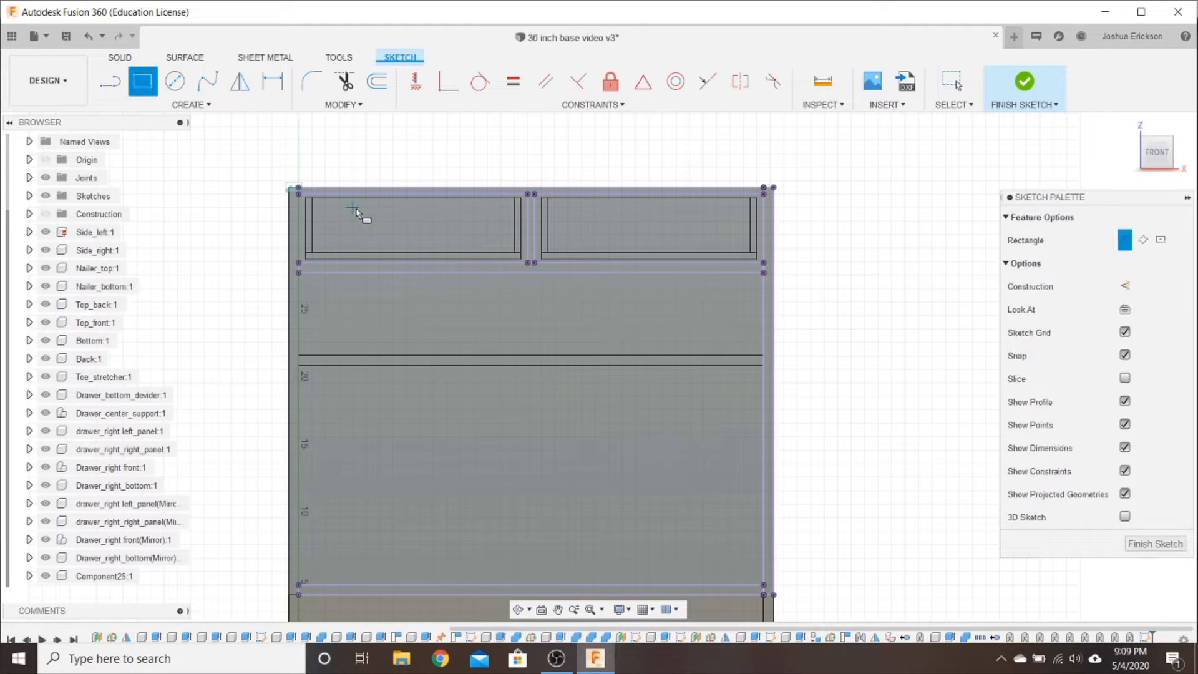
click(354, 208)
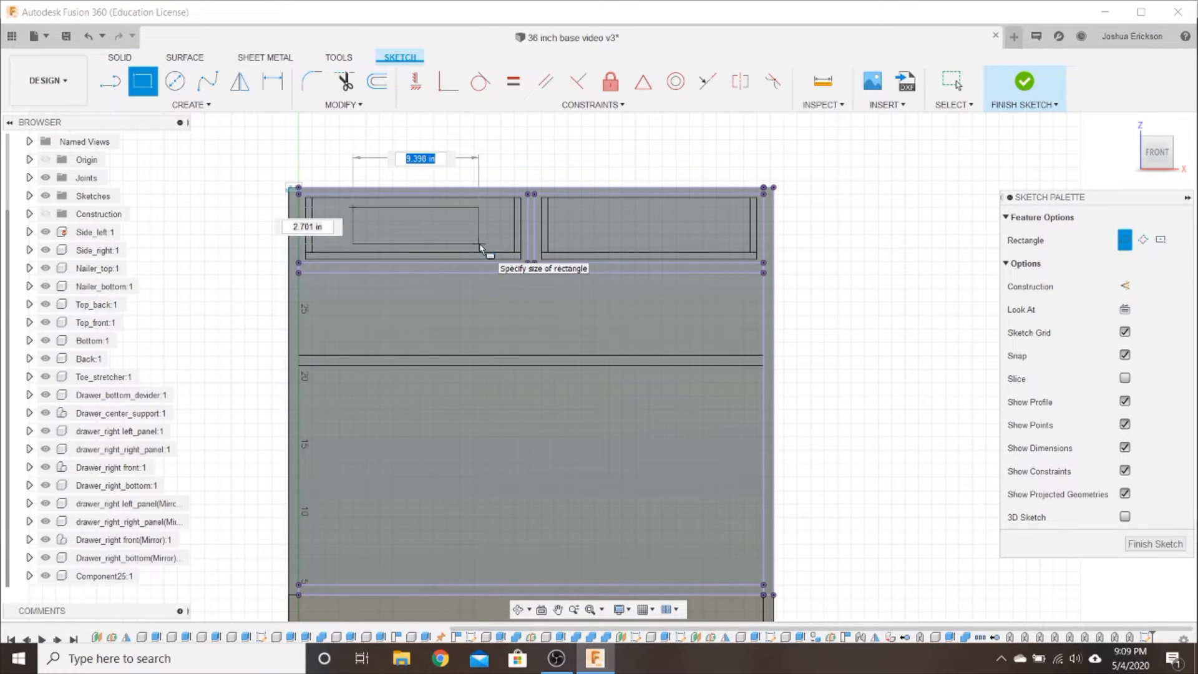
key(Escape)
scroll(401, 217, up, 3)
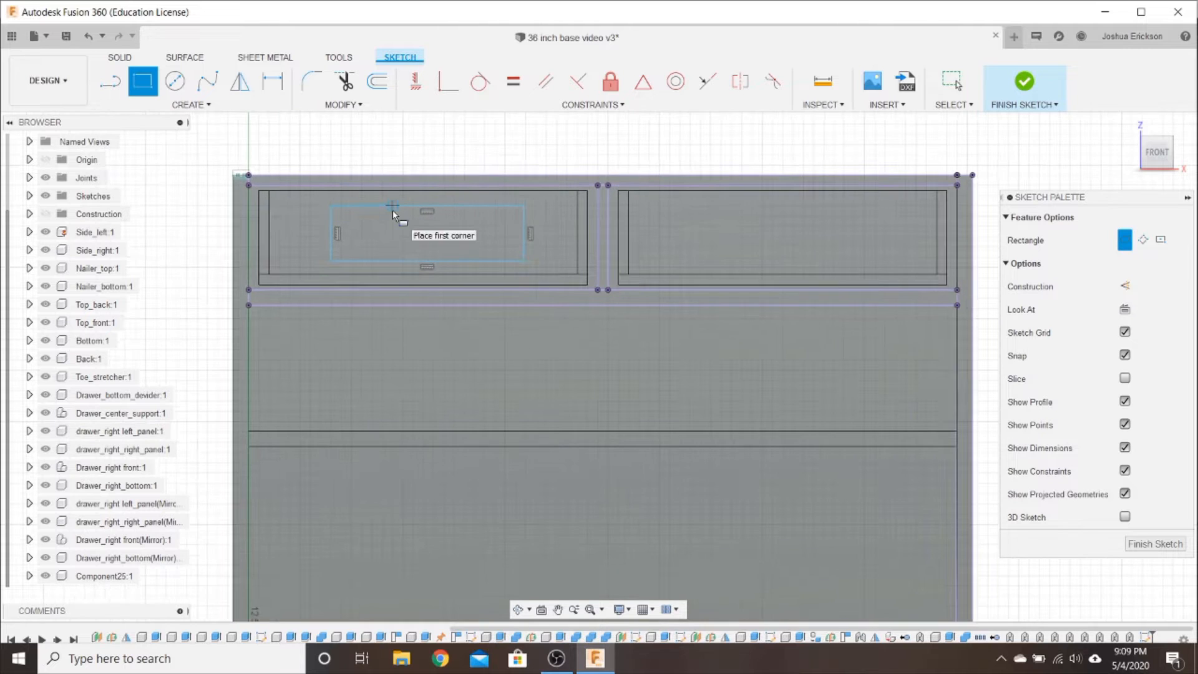
key(Escape)
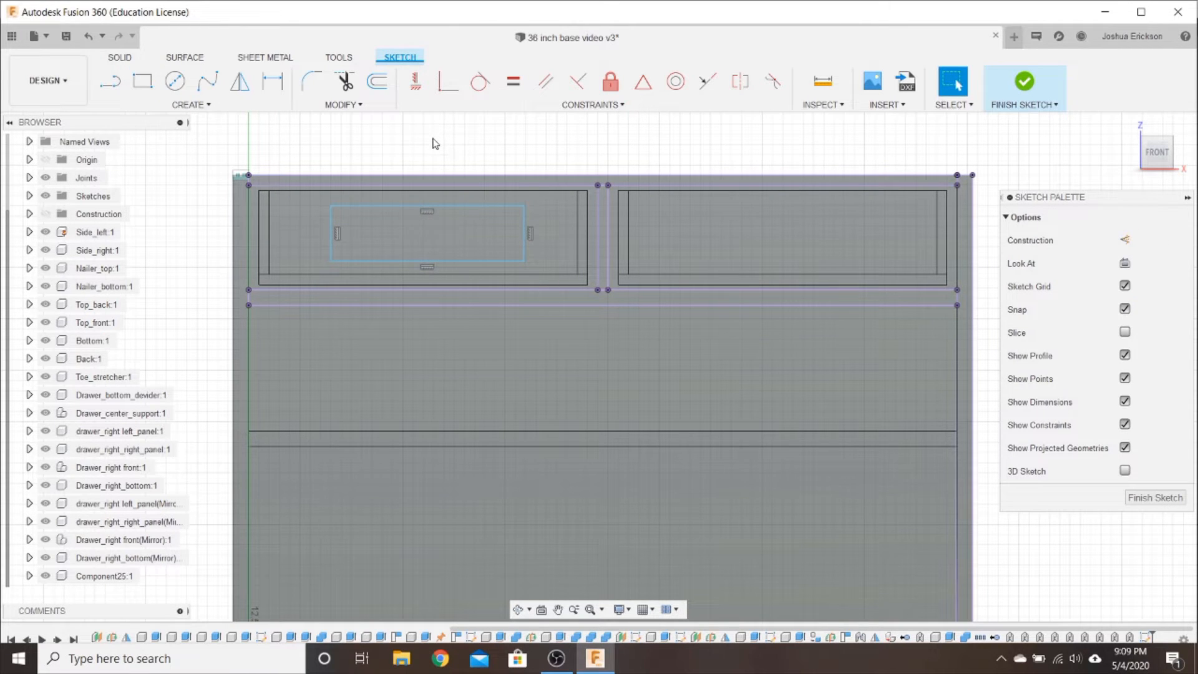
key(d)
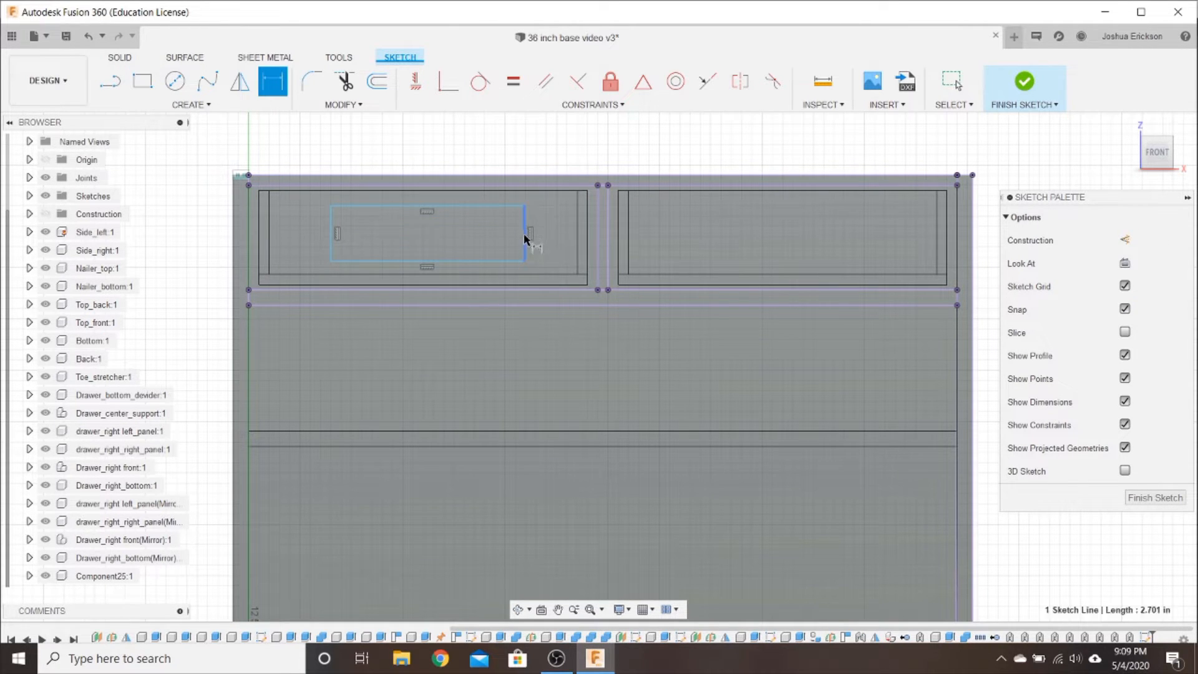
key(Escape)
scroll(712, 207, down, 2)
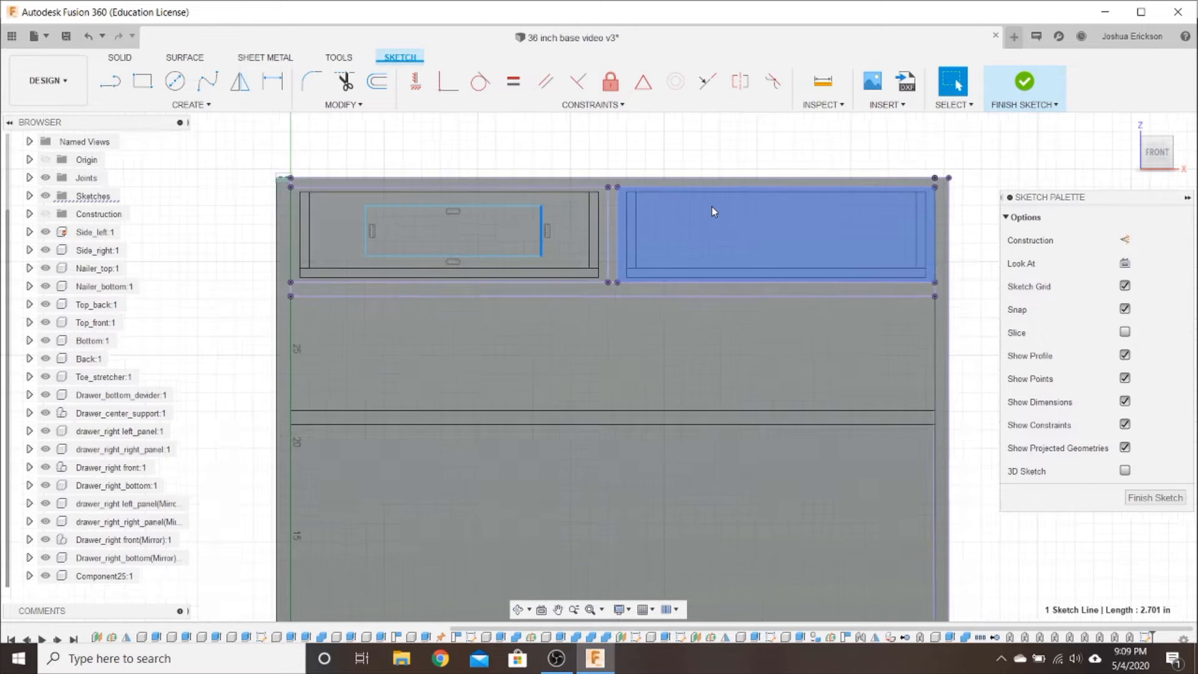
scroll(409, 233, down, 2)
mouse_move(289, 237)
middle_down()
mouse_move(239, 196)
mouse_move(210, 211)
middle_up()
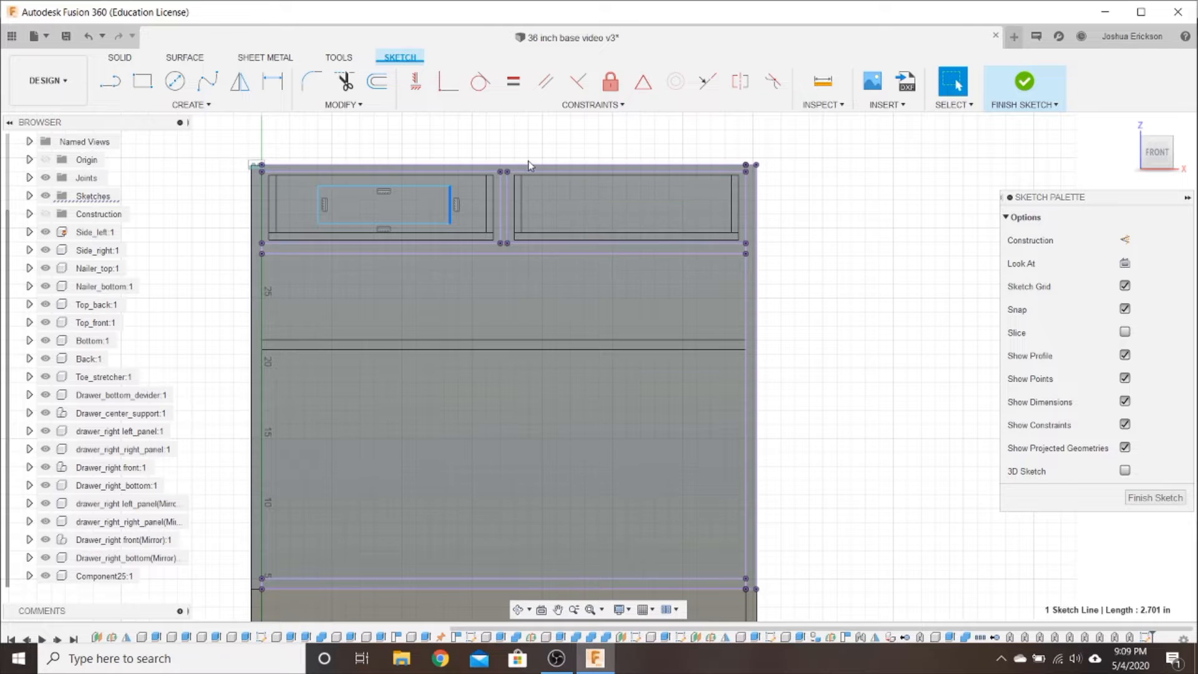
scroll(528, 162, up, 1)
scroll(444, 212, down, 2)
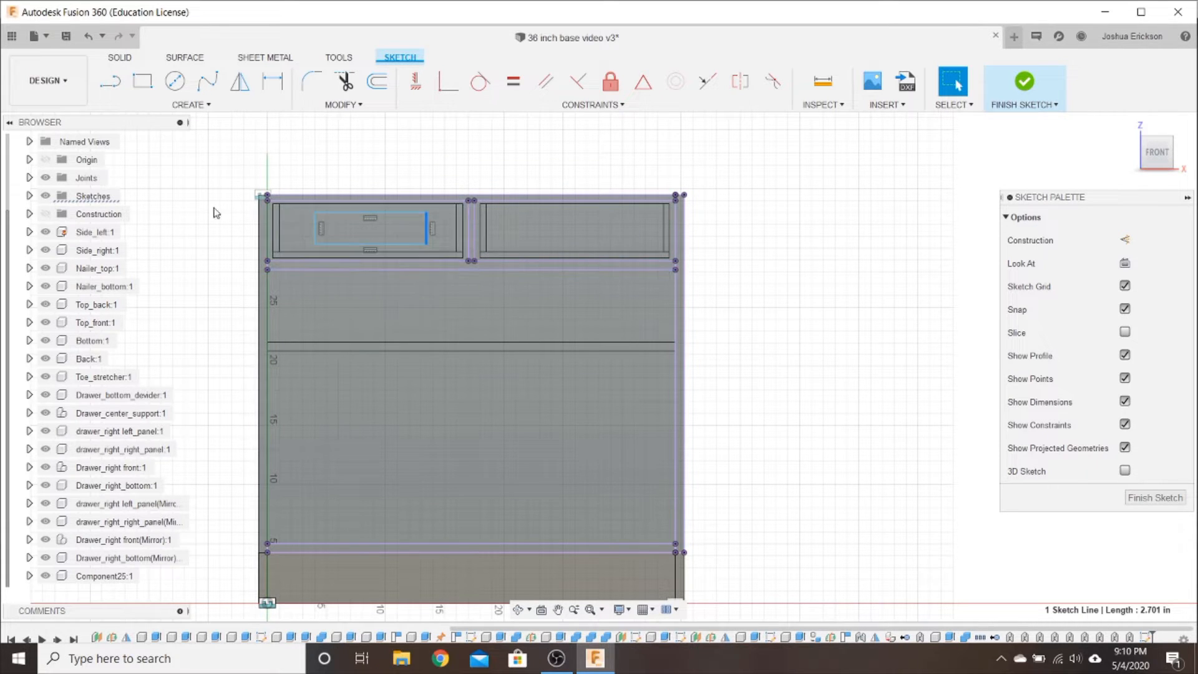
Draw a horizontal line between the midpoints of the drawer bottom divider's two projected ends and convert it to construction geometry
click(113, 82)
scroll(243, 284, up, 5)
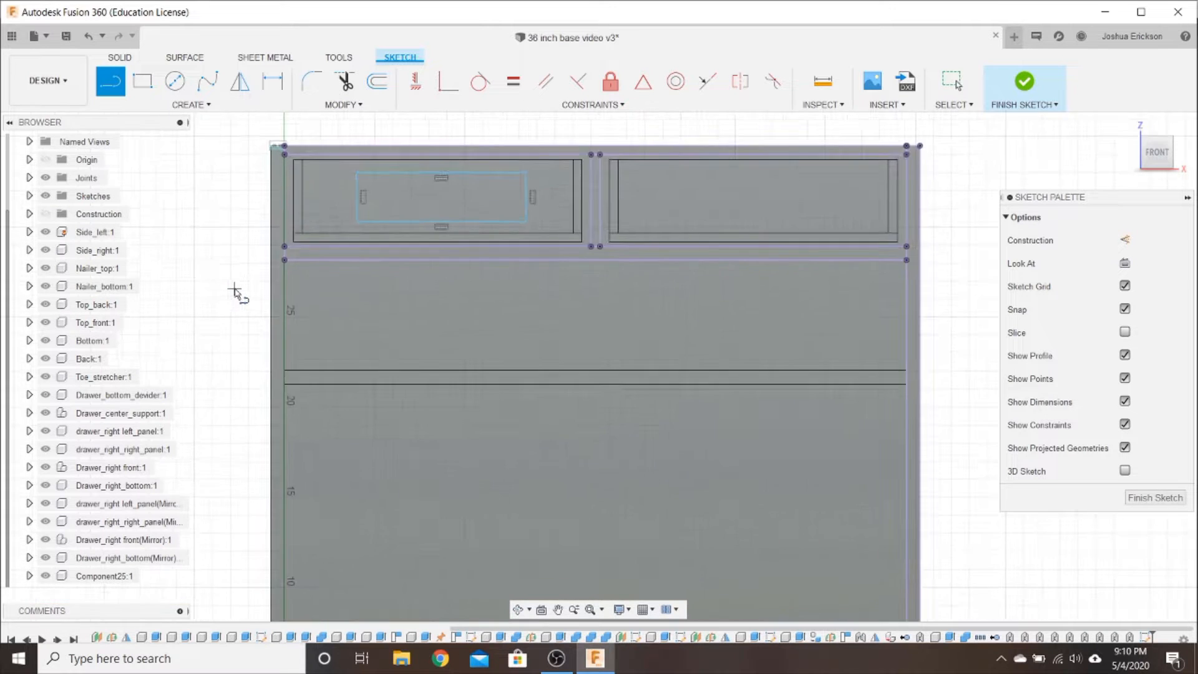
scroll(319, 220, up, 3)
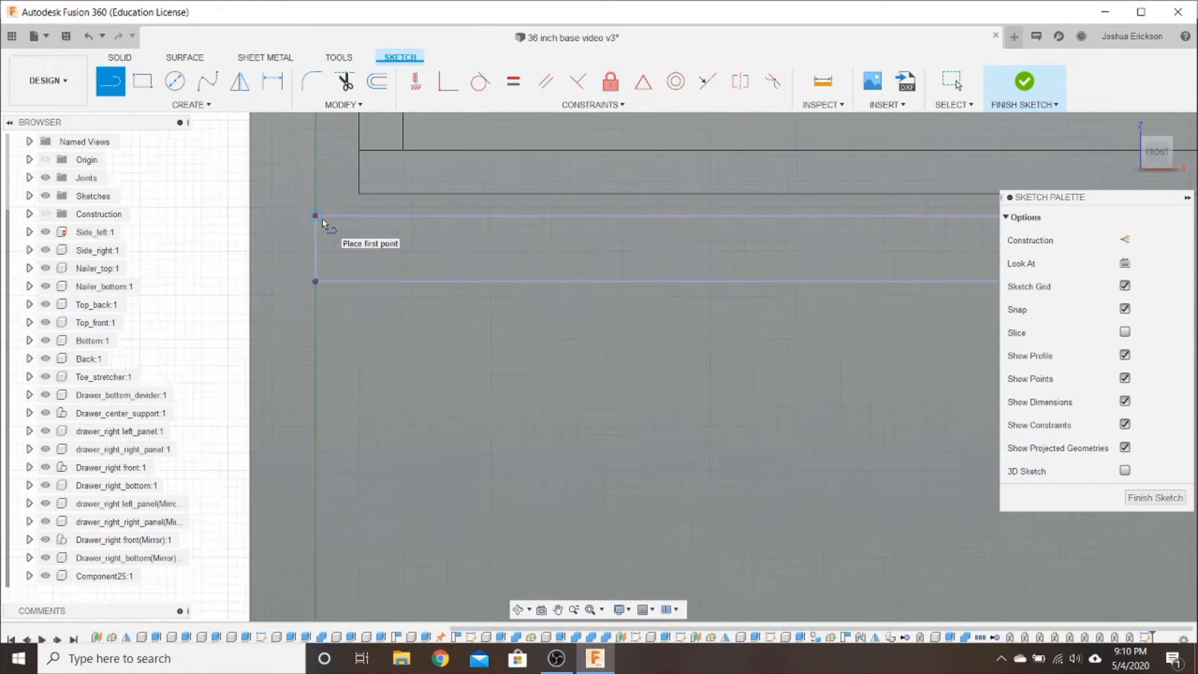
click(315, 252)
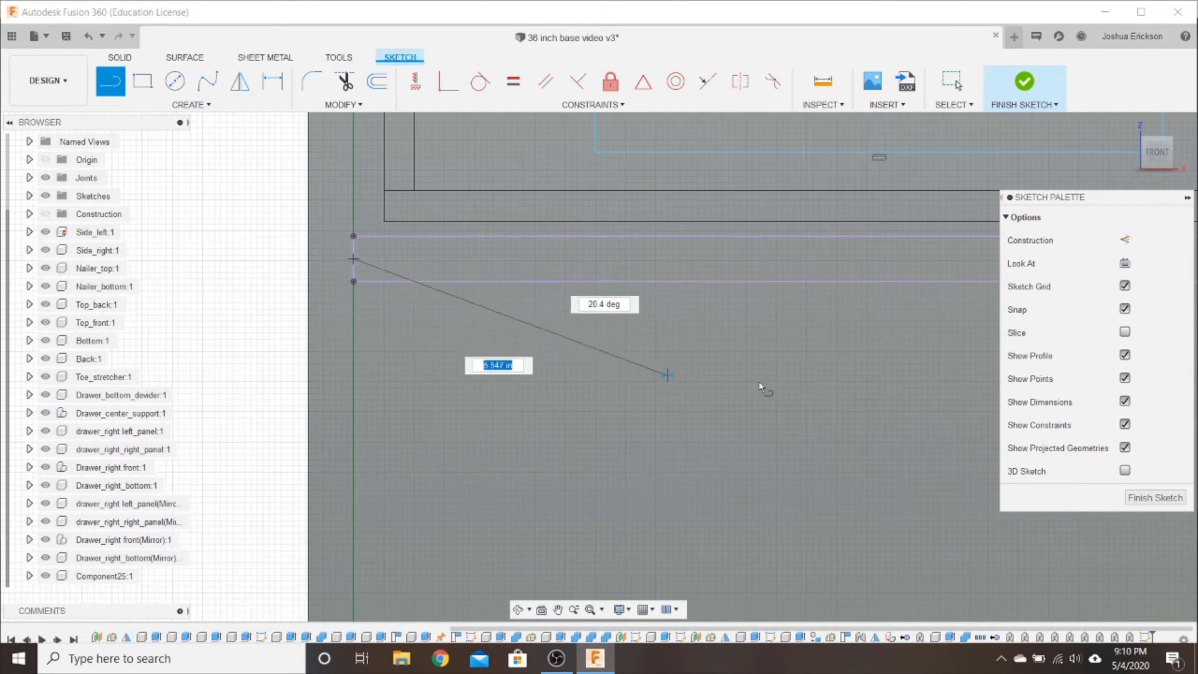
scroll(851, 360, down, 3)
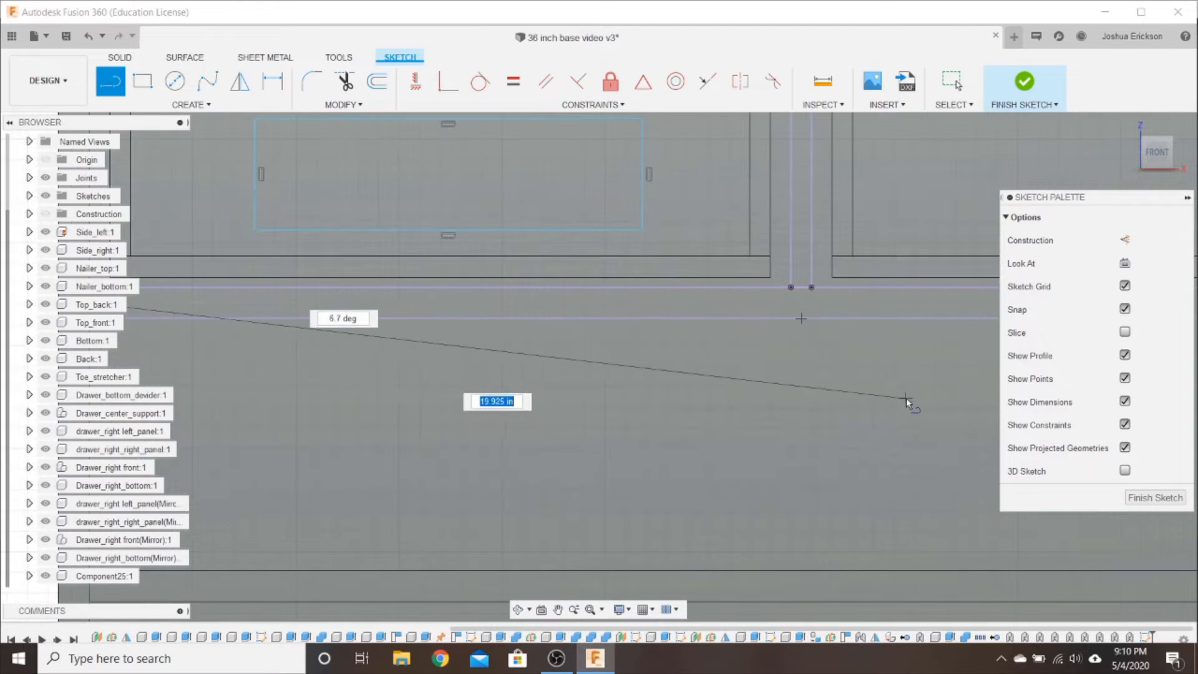
middle_drag(906, 398, 324, 354)
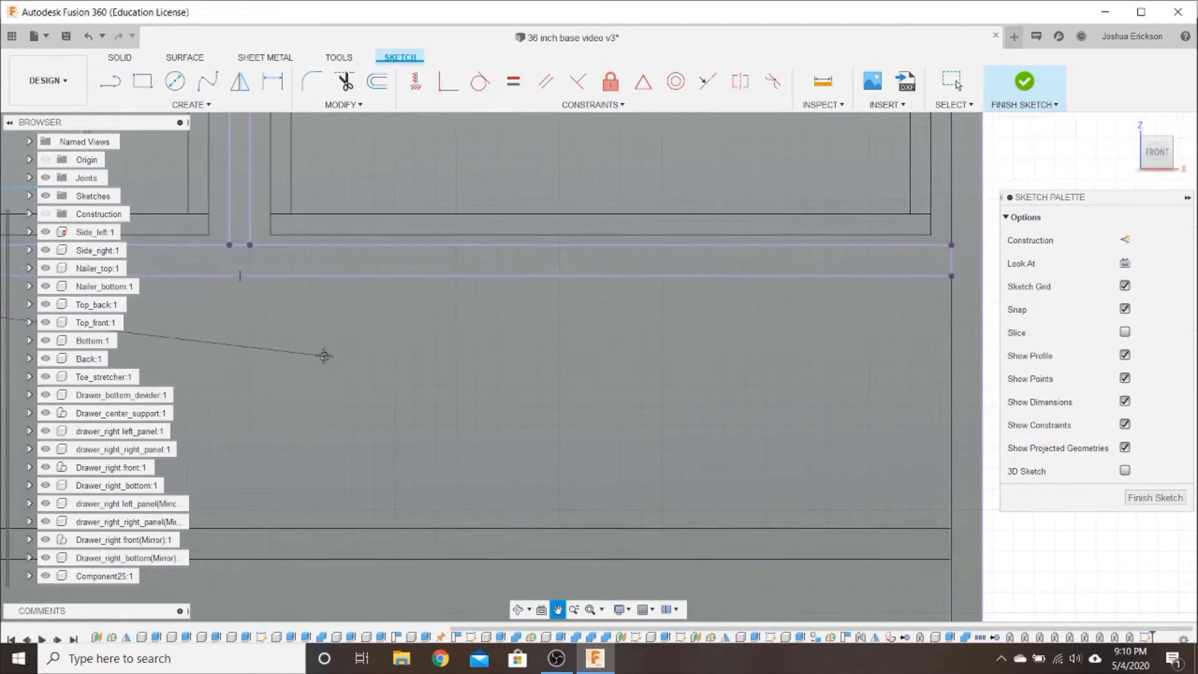
click(949, 259)
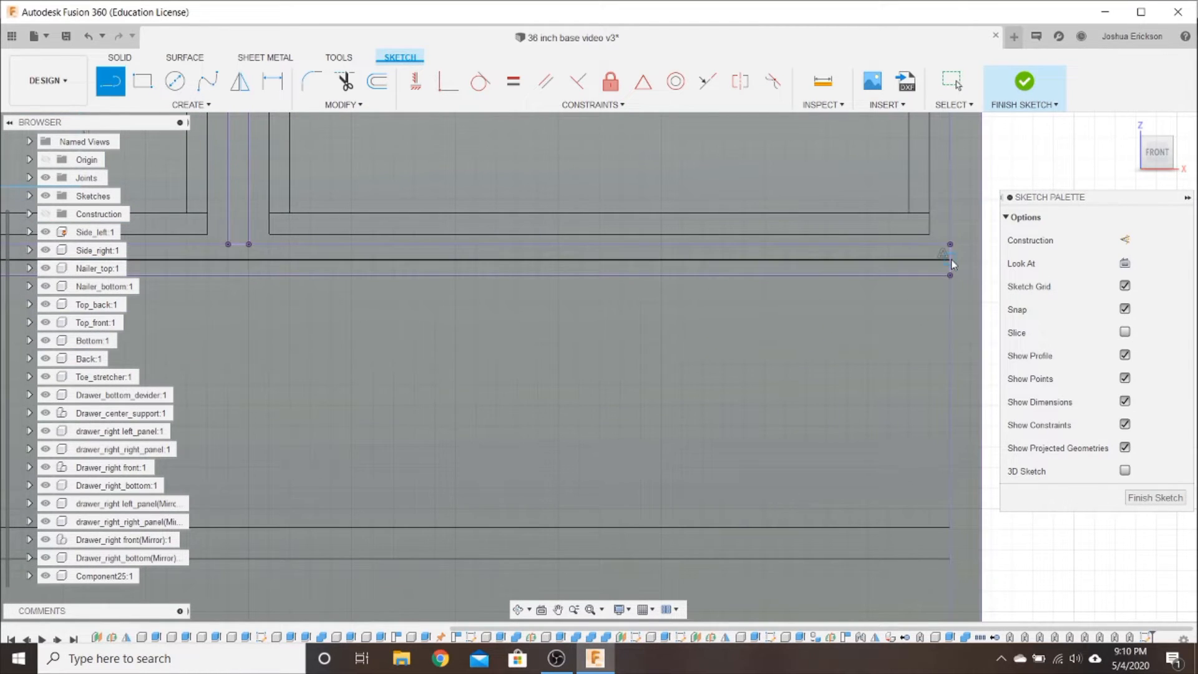
key(Escape)
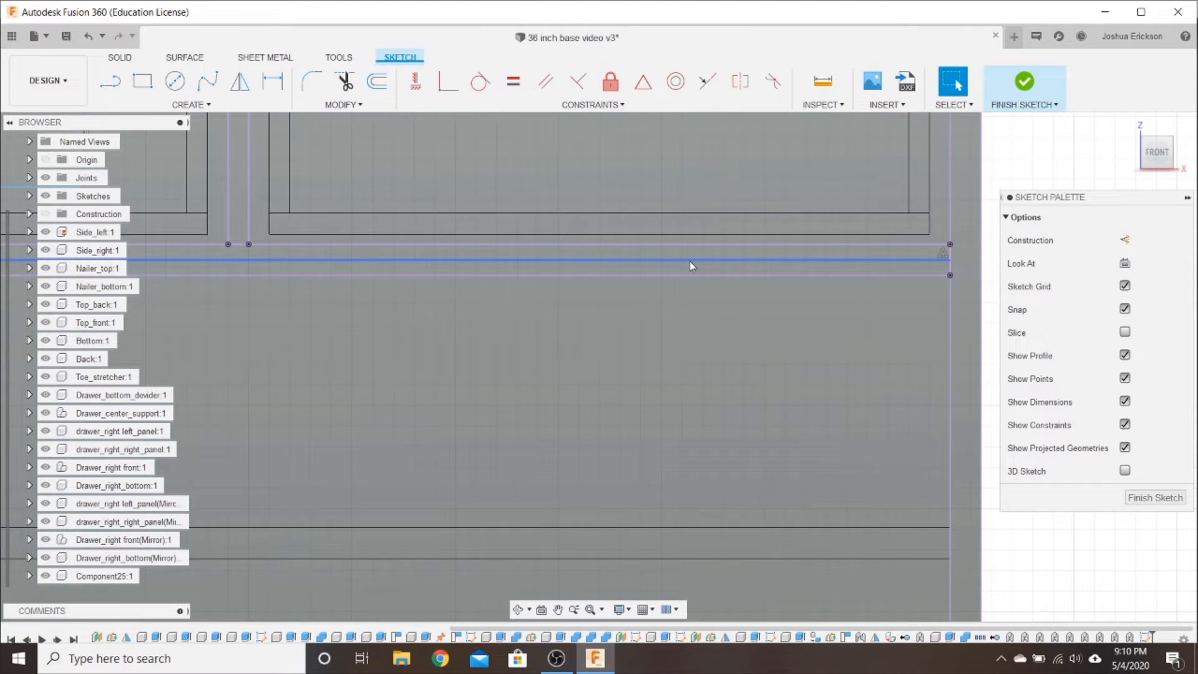
right_click(691, 266)
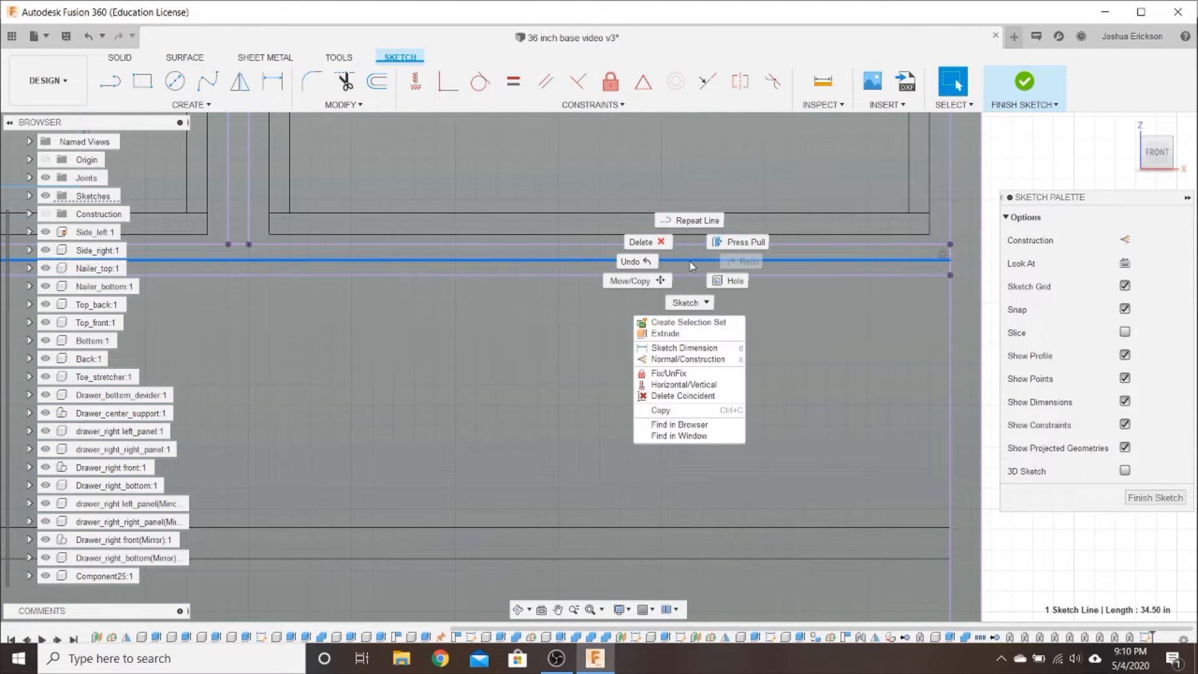
click(691, 360)
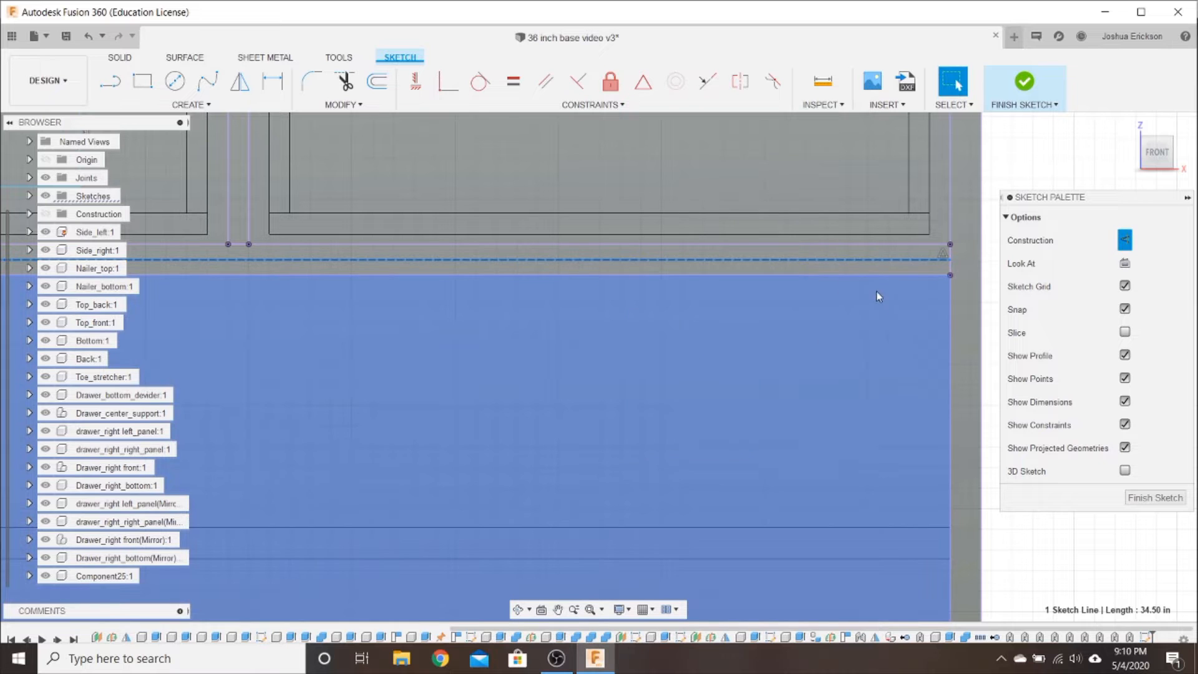
Draw a vertical line from the drawer center support's top midpoint to the cabinet bottom's upper edge midpoint and convert it to construction geometry
scroll(616, 284, down, 2)
scroll(671, 329, down, 1)
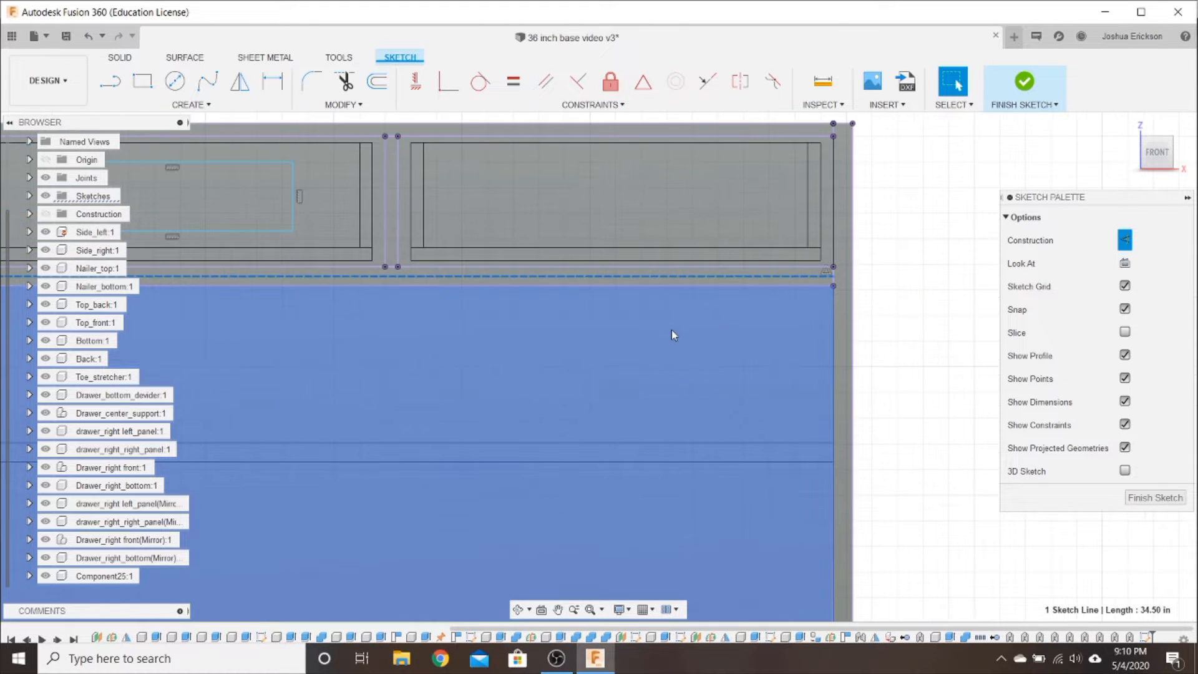
scroll(422, 418, down, 2)
mouse_move(376, 366)
middle_down()
mouse_move(493, 393)
mouse_move(607, 444)
mouse_move(541, 425)
mouse_move(535, 328)
middle_up()
scroll(649, 437, down, 2)
scroll(513, 147, up, 3)
scroll(516, 149, up, 3)
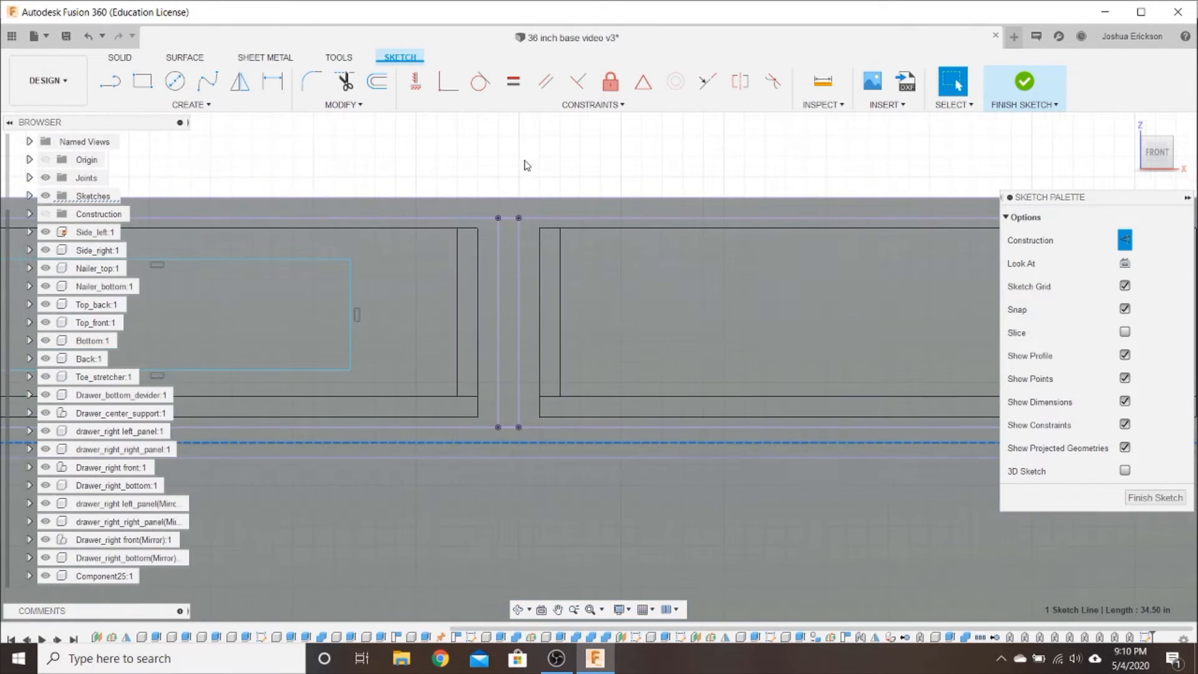
click(110, 81)
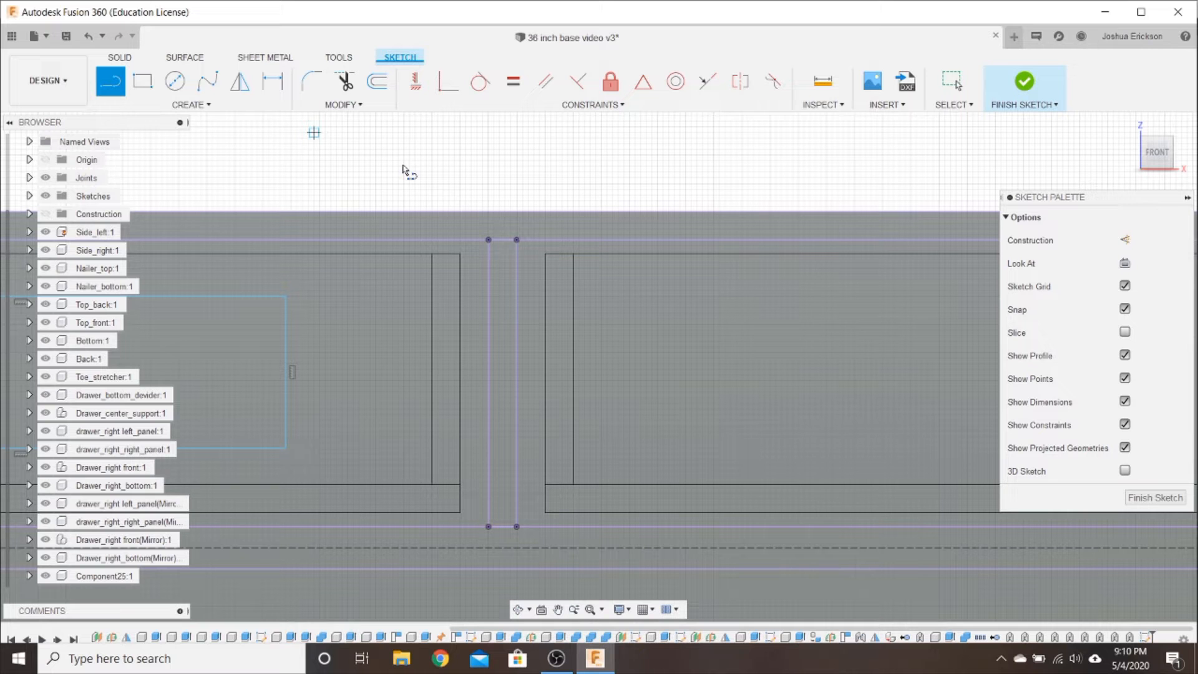
click(501, 241)
scroll(508, 414, down, 5)
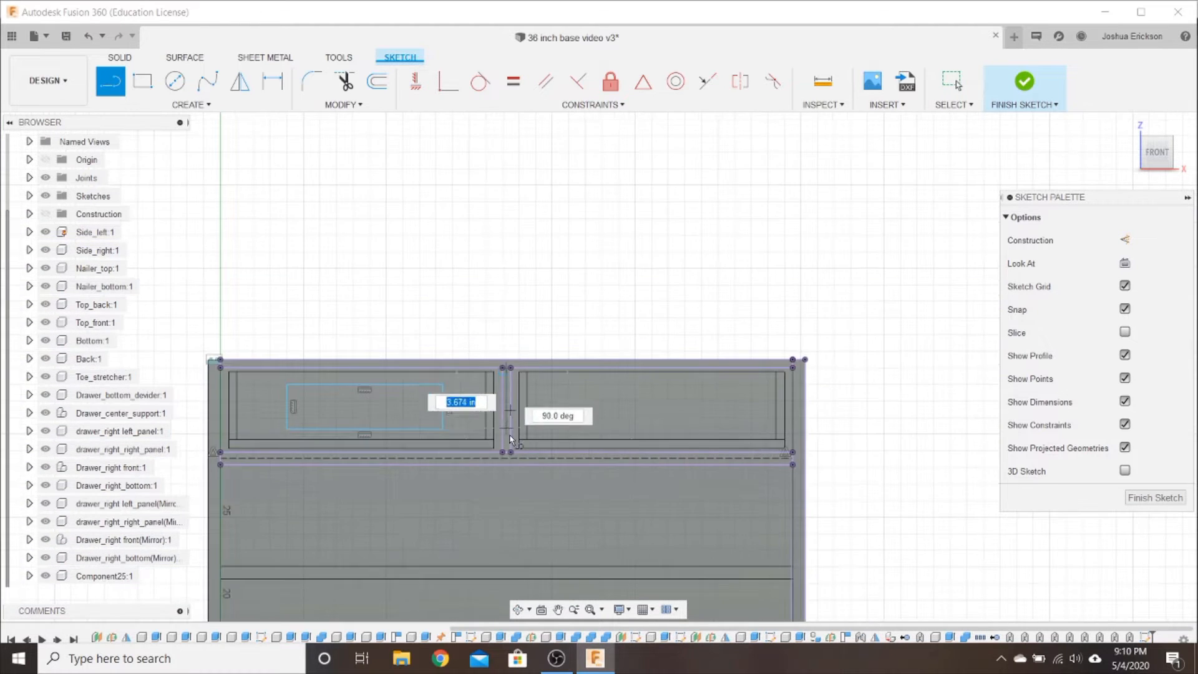
middle_drag(527, 495, 476, 119)
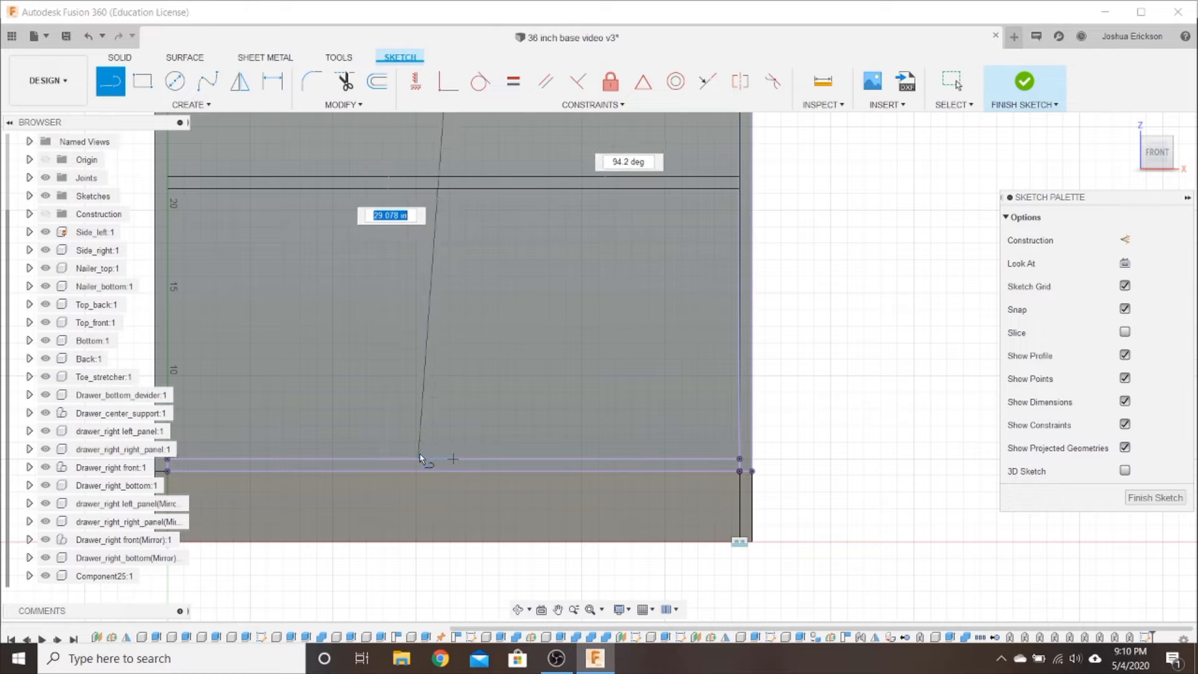
click(452, 457)
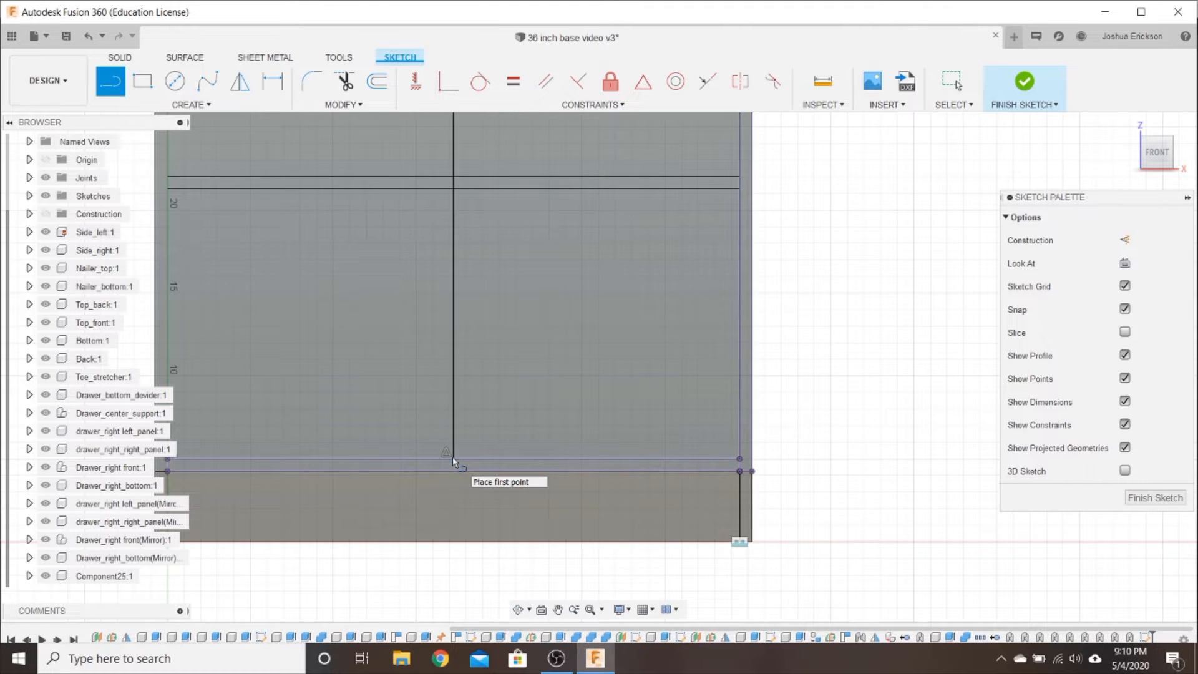
key(Escape)
right_click(454, 433)
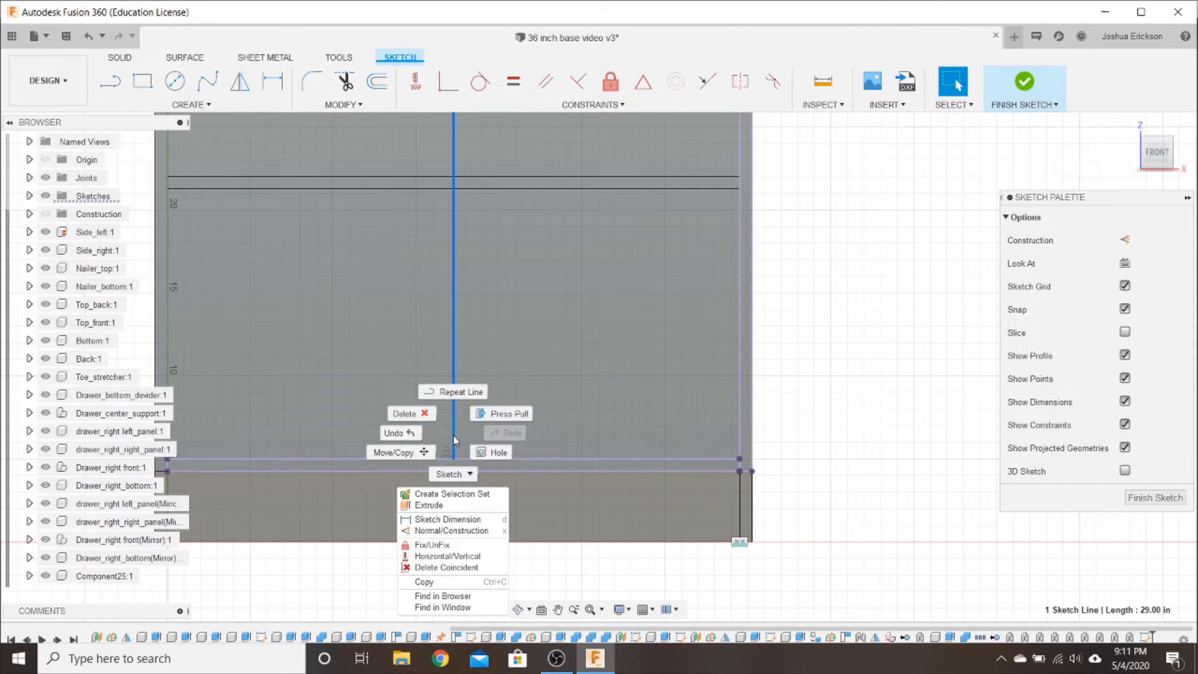
click(450, 529)
Dimension the left drawer rectangle's right edge to the vertical construction centerline as front_gap/2
scroll(495, 398, down, 3)
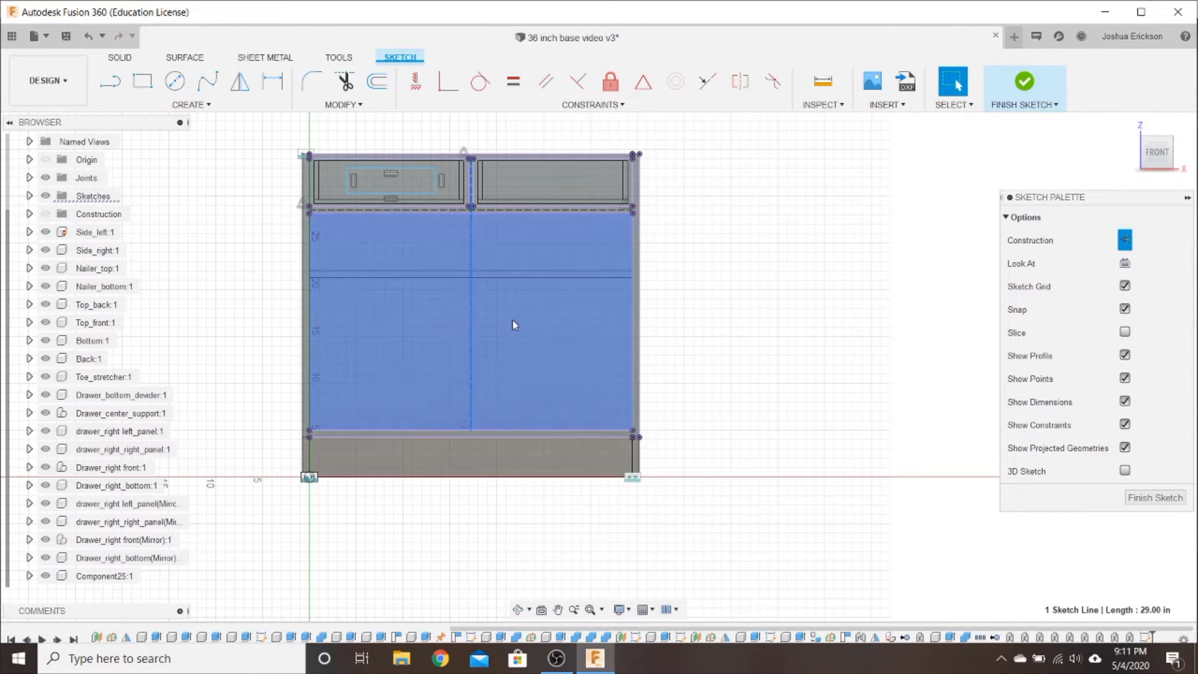
scroll(243, 181, up, 2)
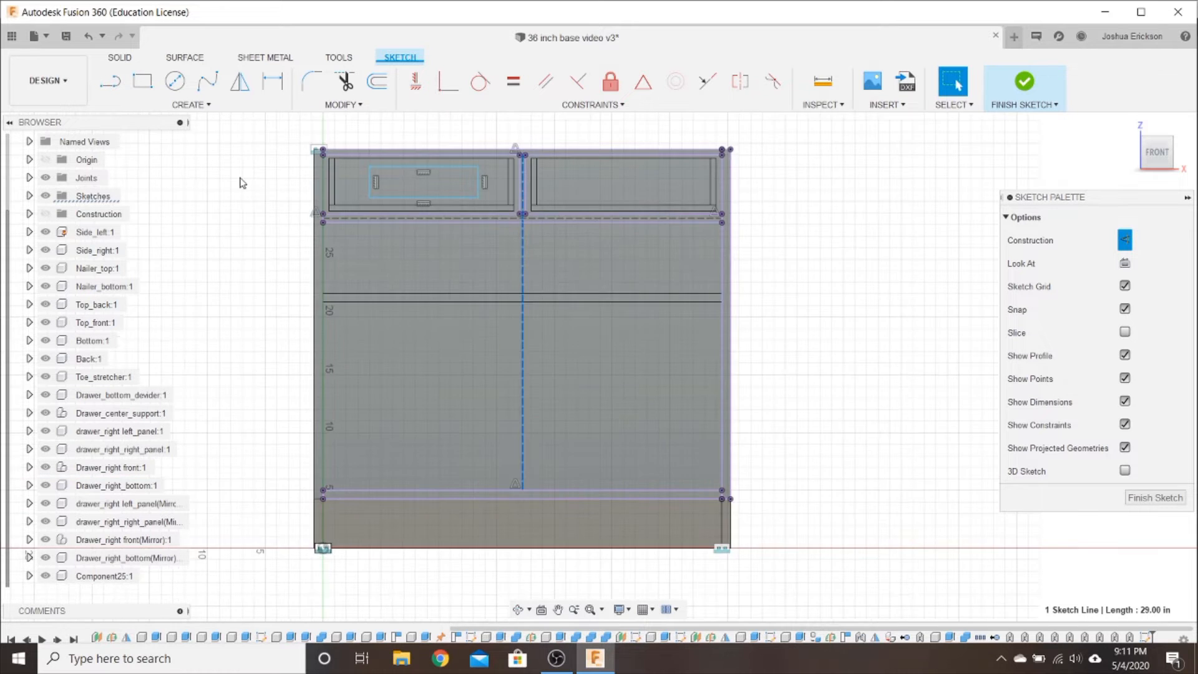
middle_drag(262, 181, 235, 288)
scroll(376, 290, up, 3)
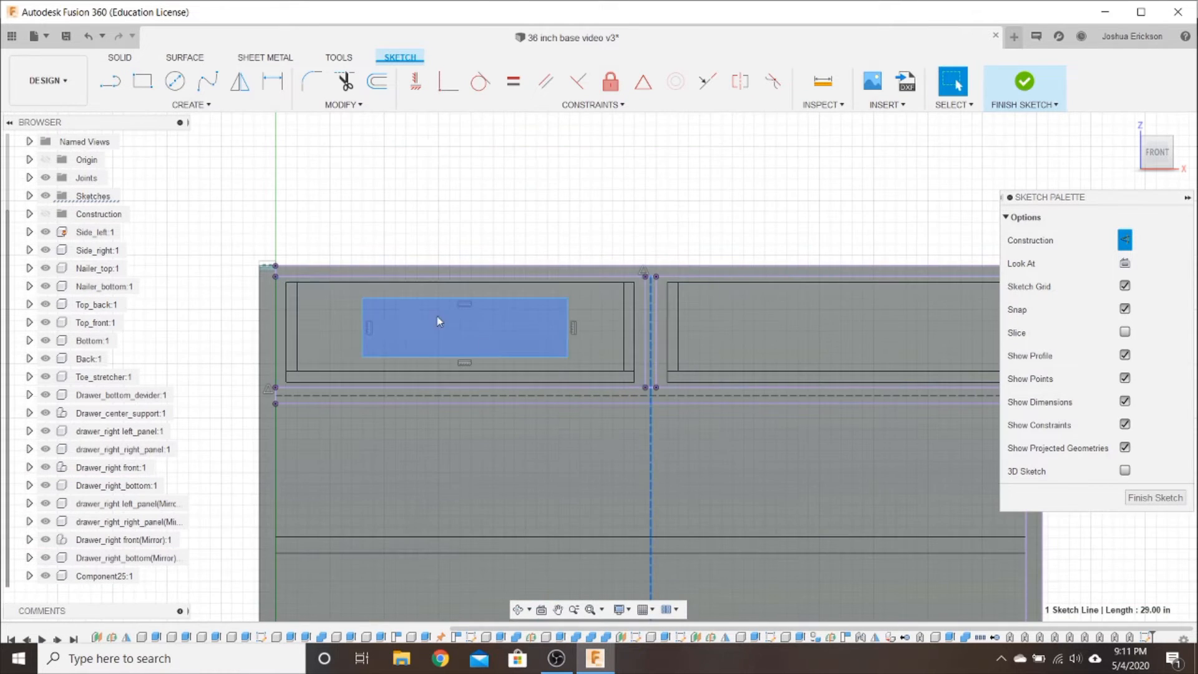
key(d)
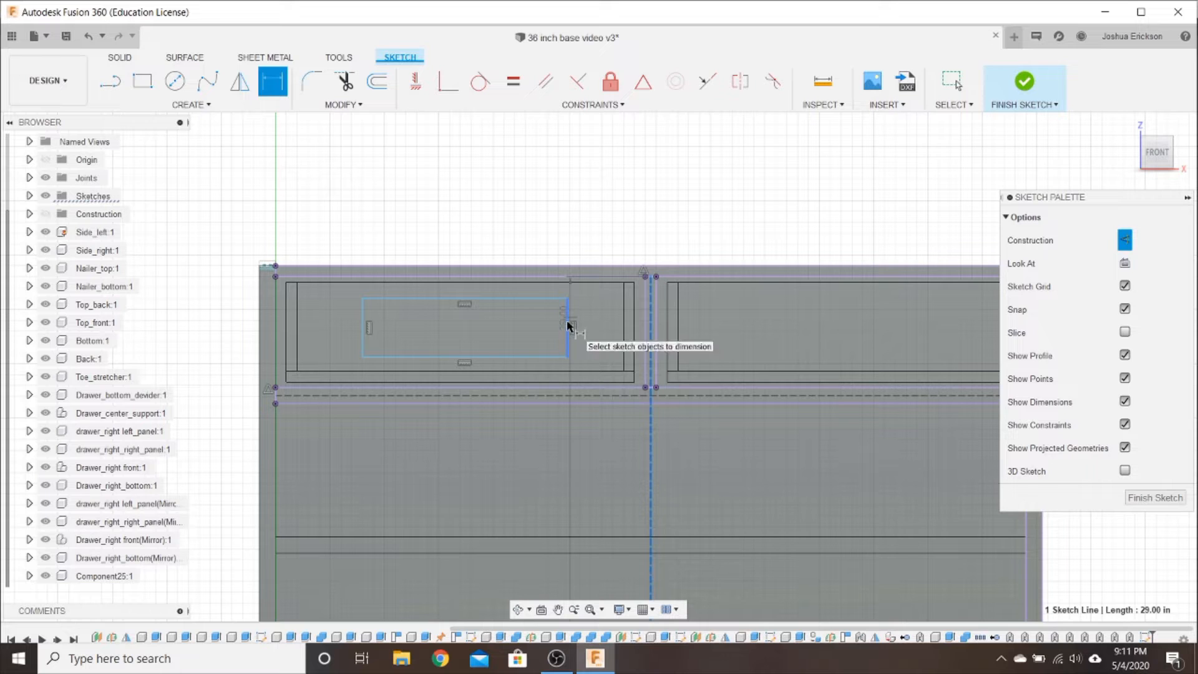
key(Escape)
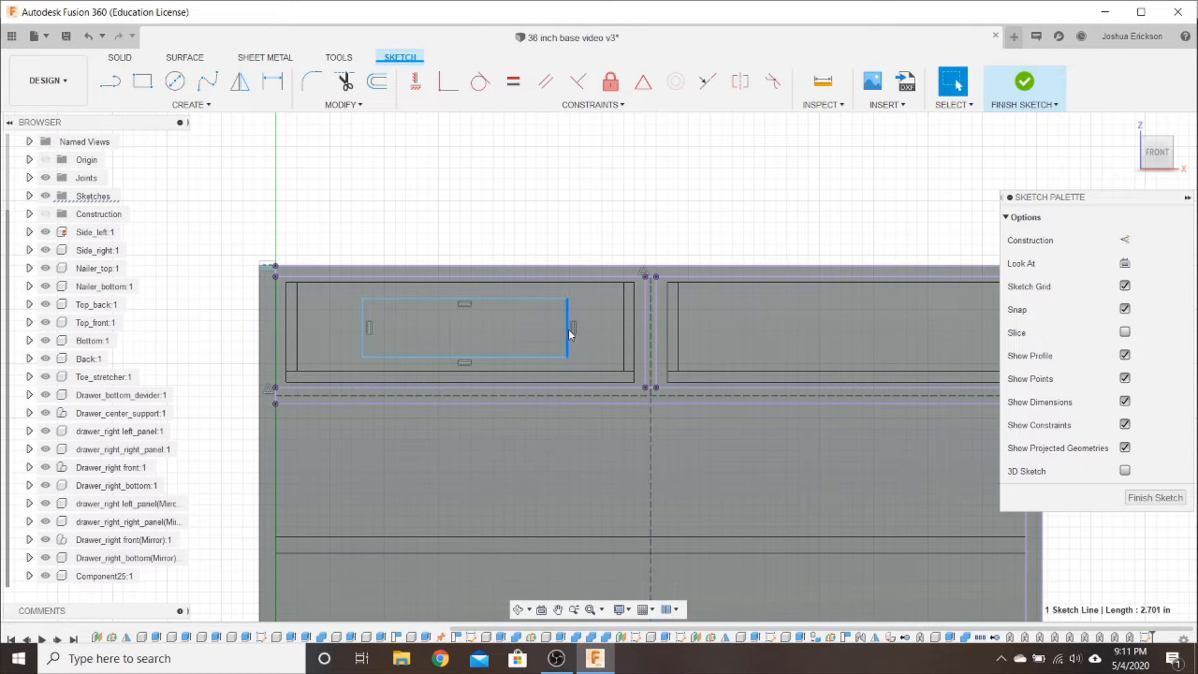
click(568, 331)
key(d)
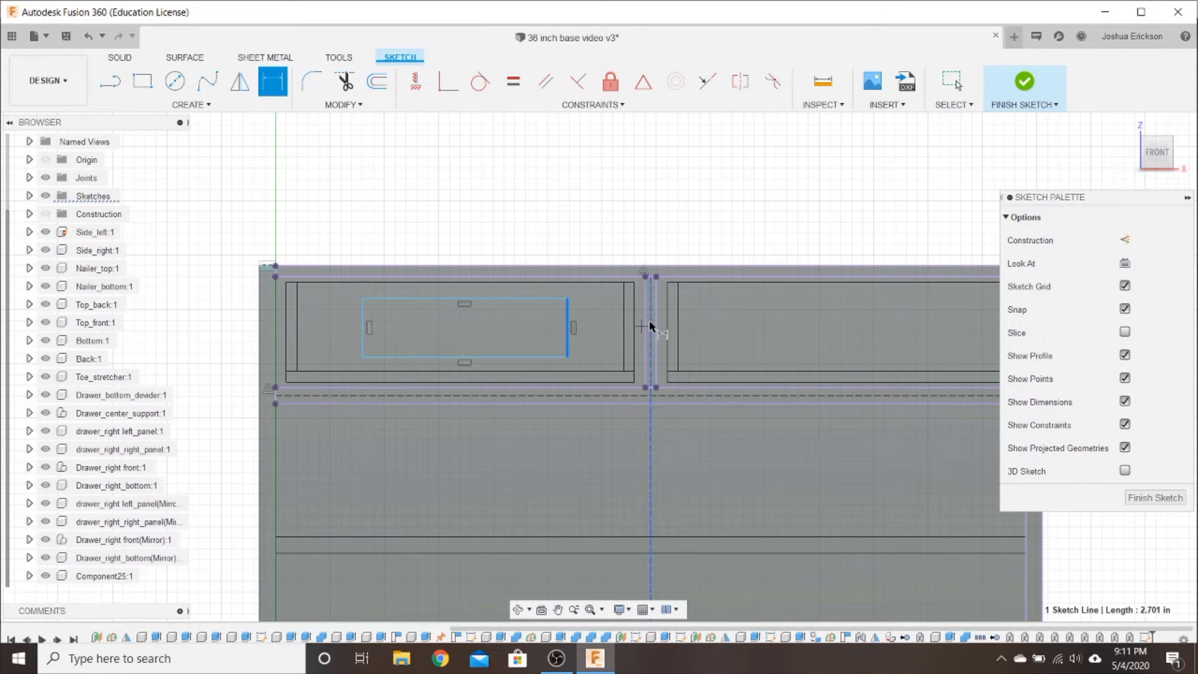
click(650, 323)
click(614, 248)
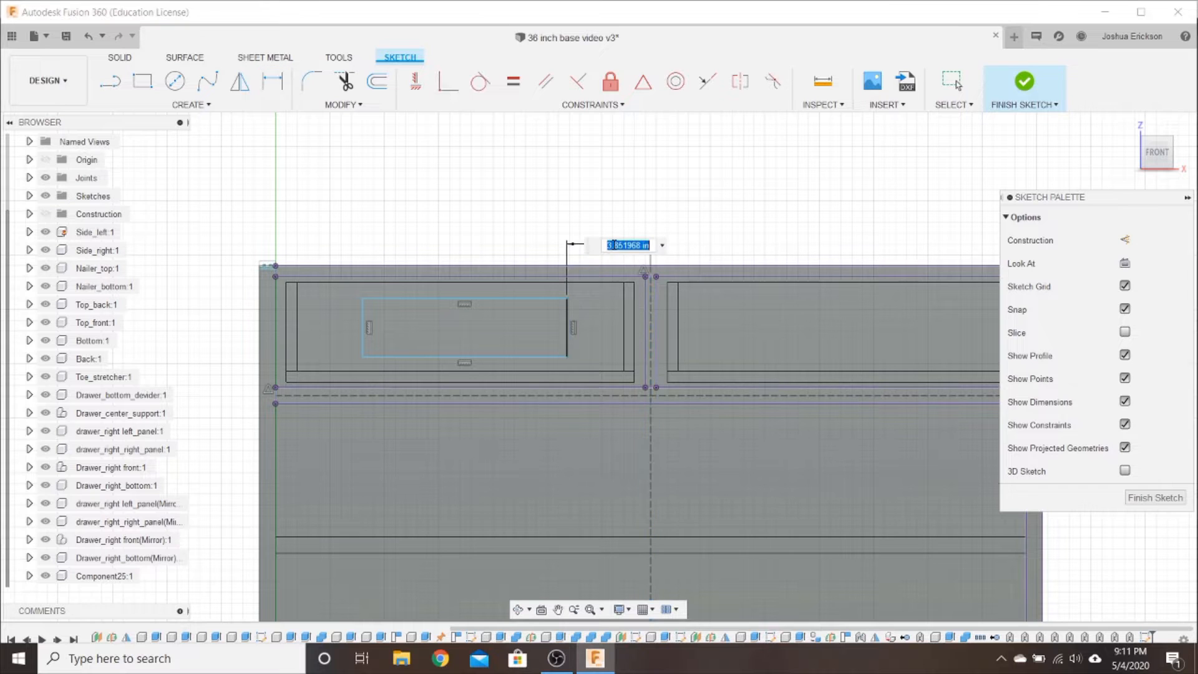
text(front)
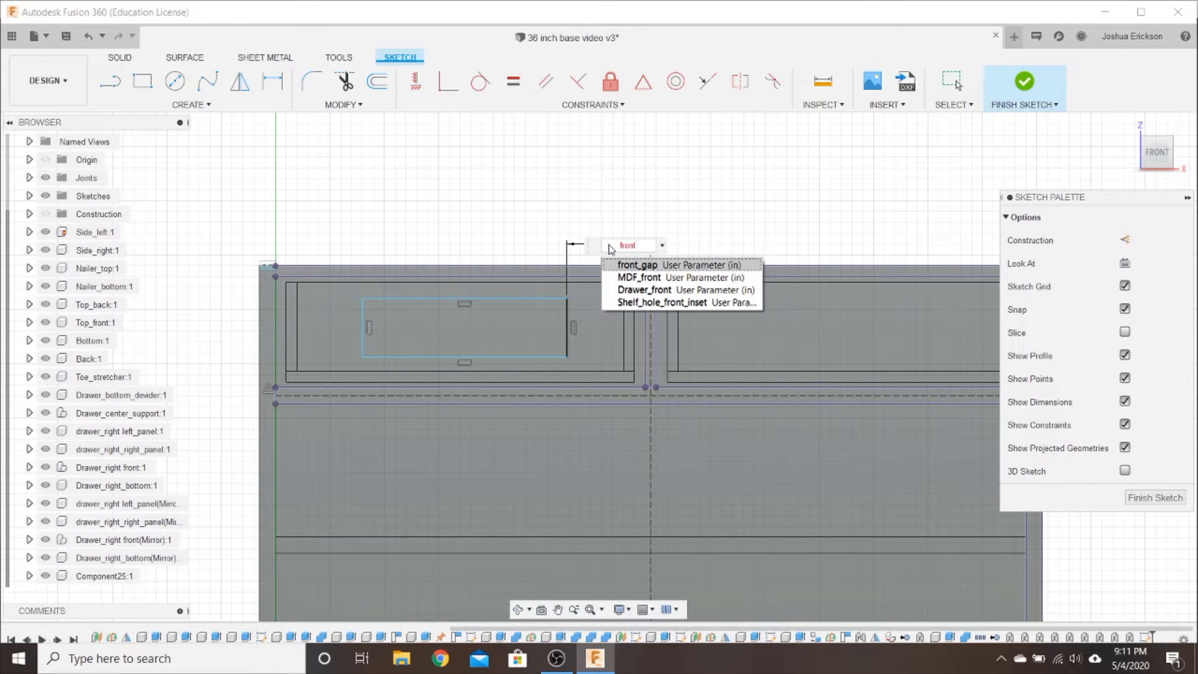
key(Return)
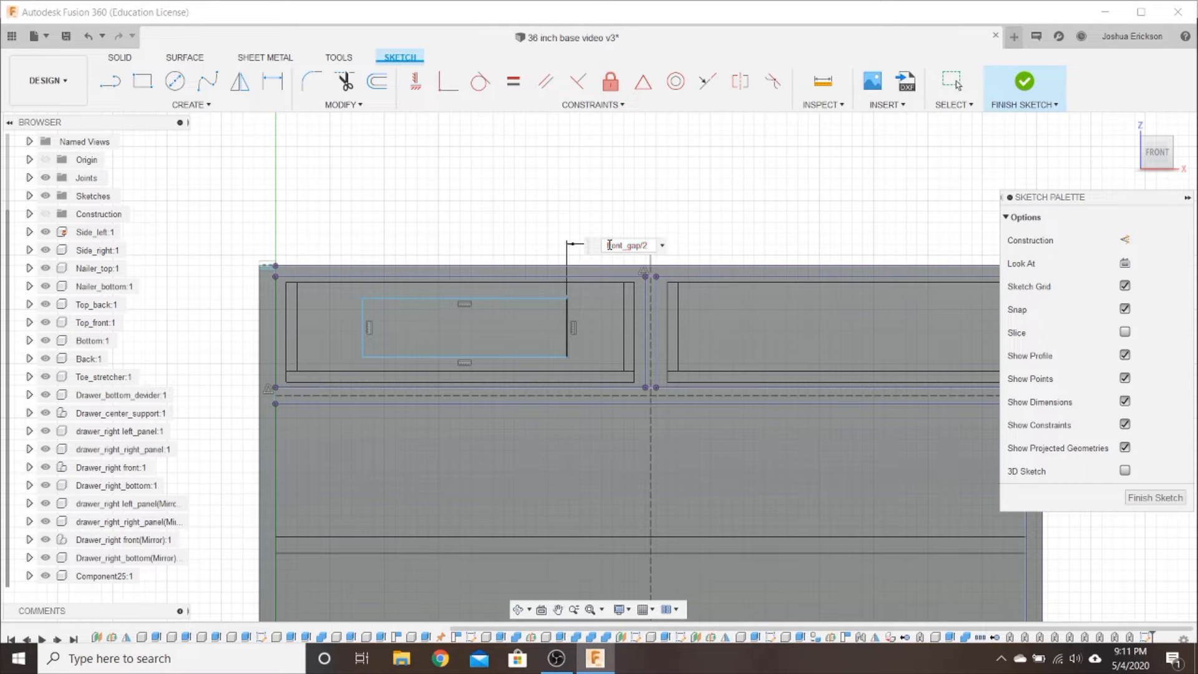
key(Return)
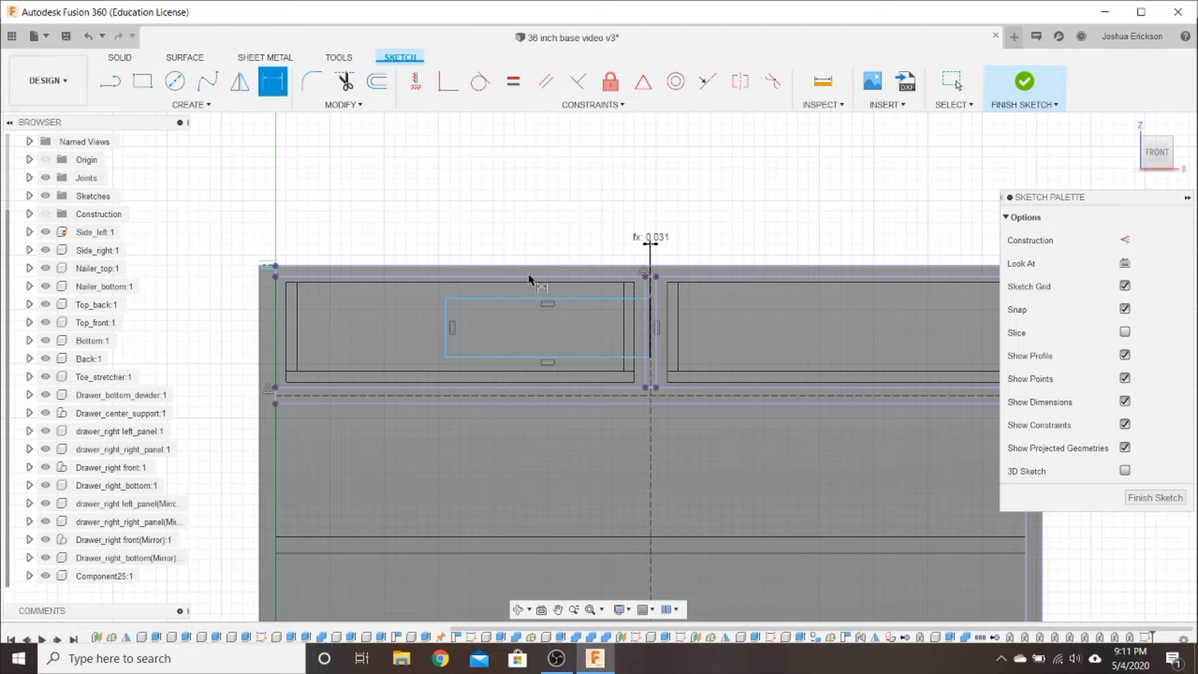
Dimension the left drawer rectangle's upper edge to the cabinet's projected top edge as front_gap
click(505, 298)
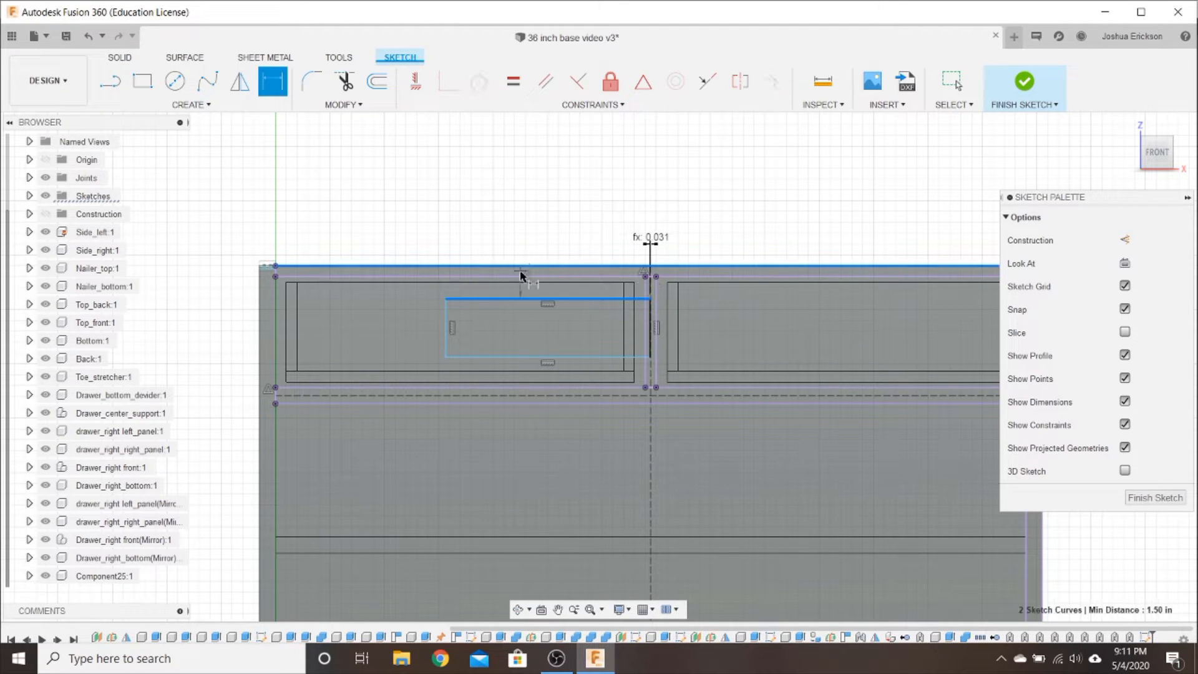
click(513, 267)
click(521, 272)
text(front_gap)
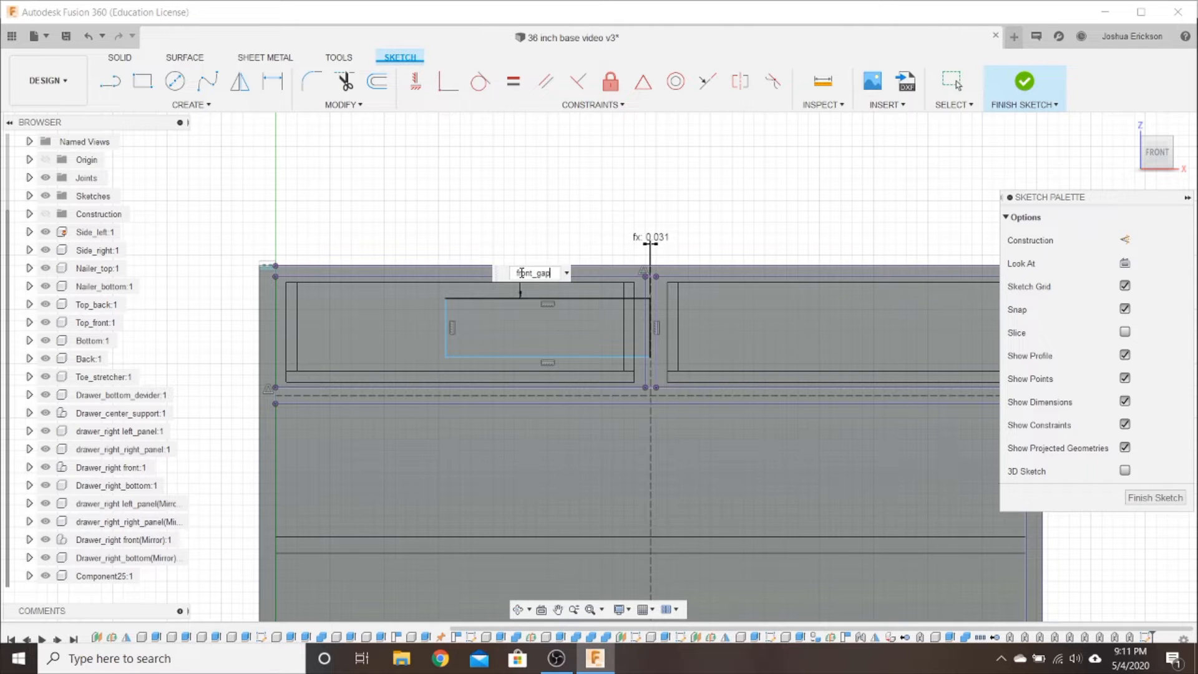
key(Return)
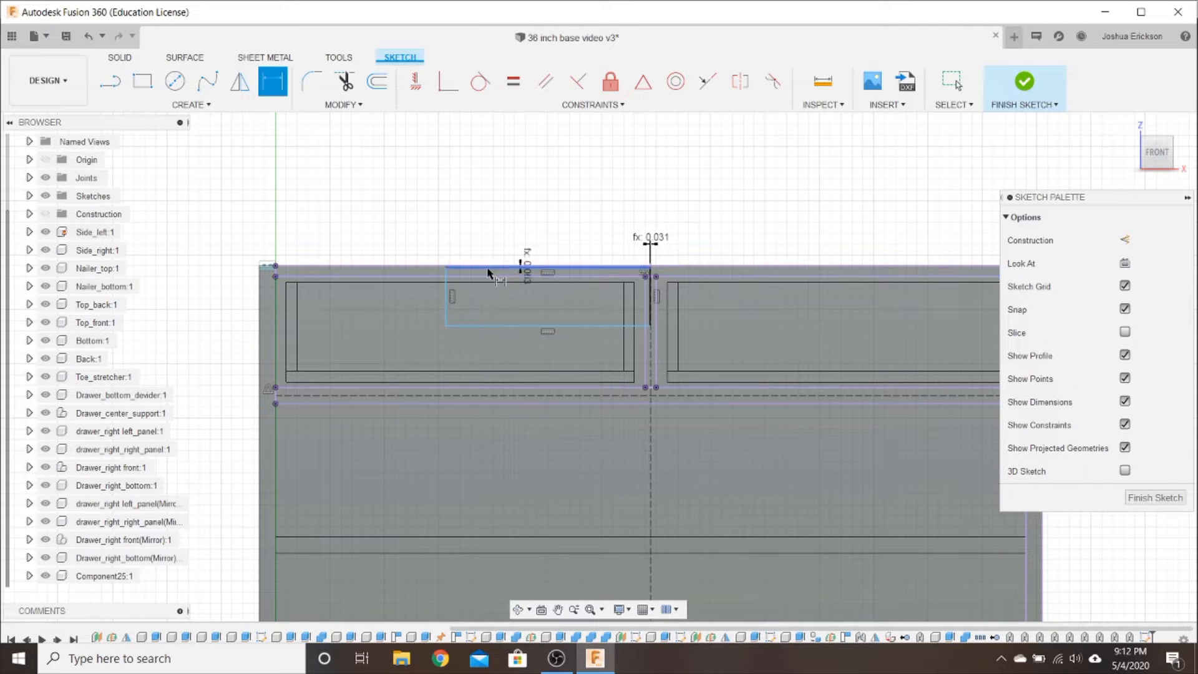
Dimension the left drawer rectangle's left edge to the left side panel's outer edge as front_gap/2
click(260, 304)
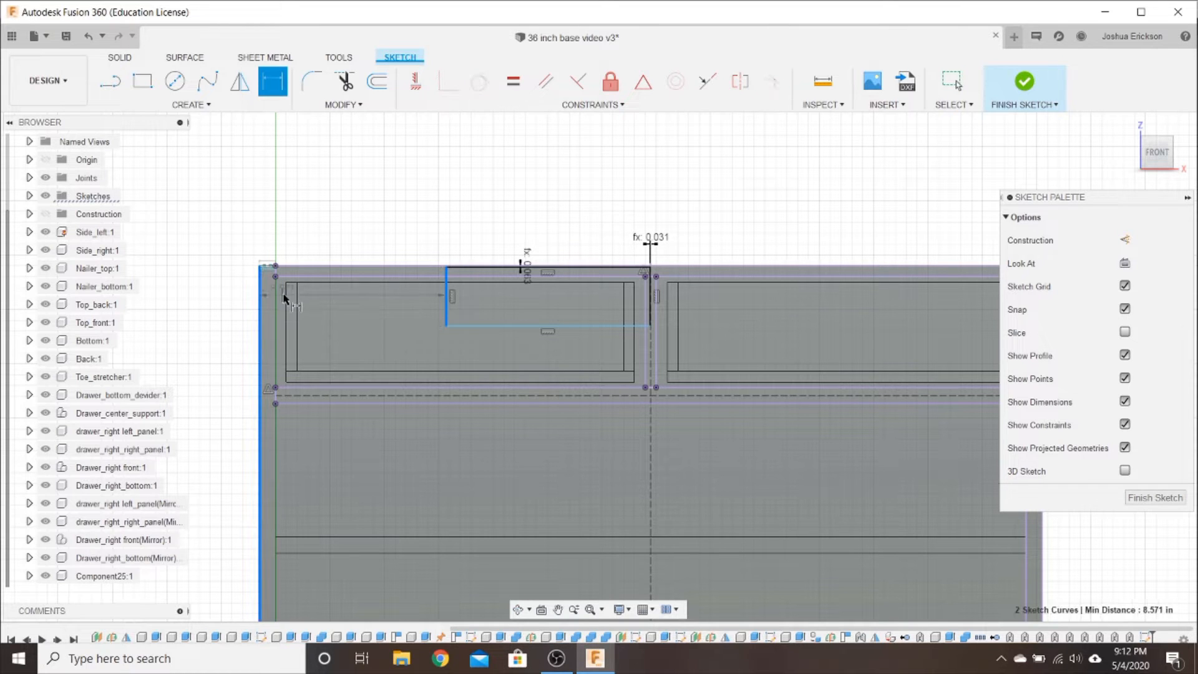
click(289, 243)
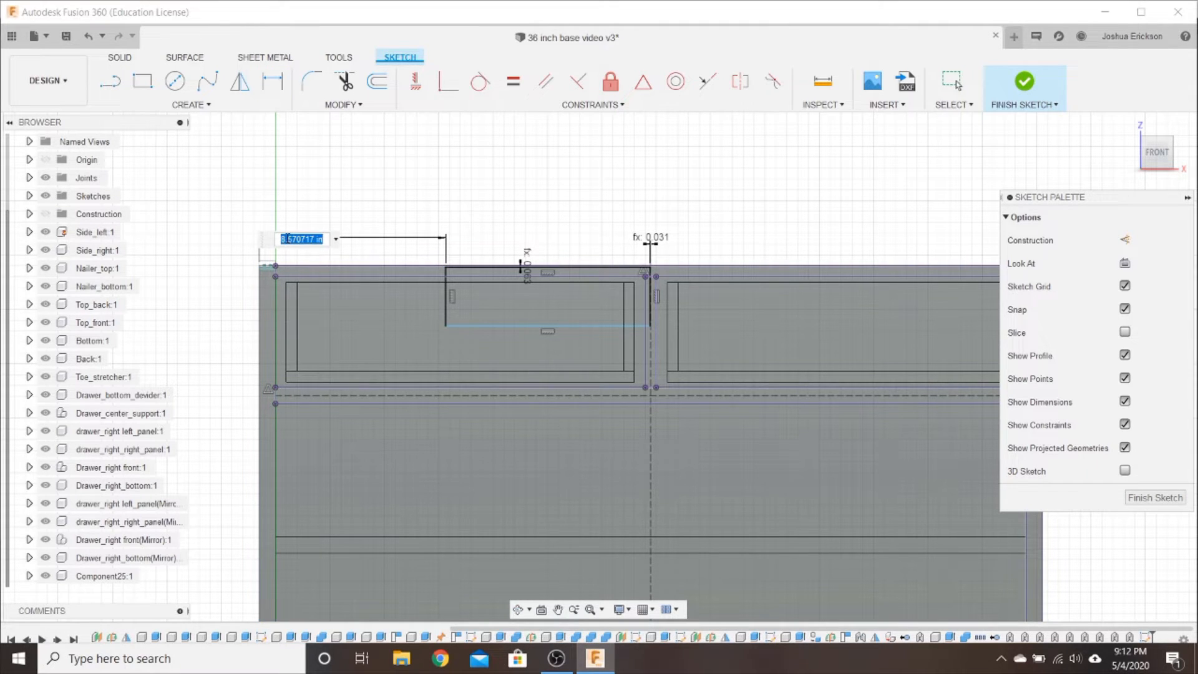
text(front)
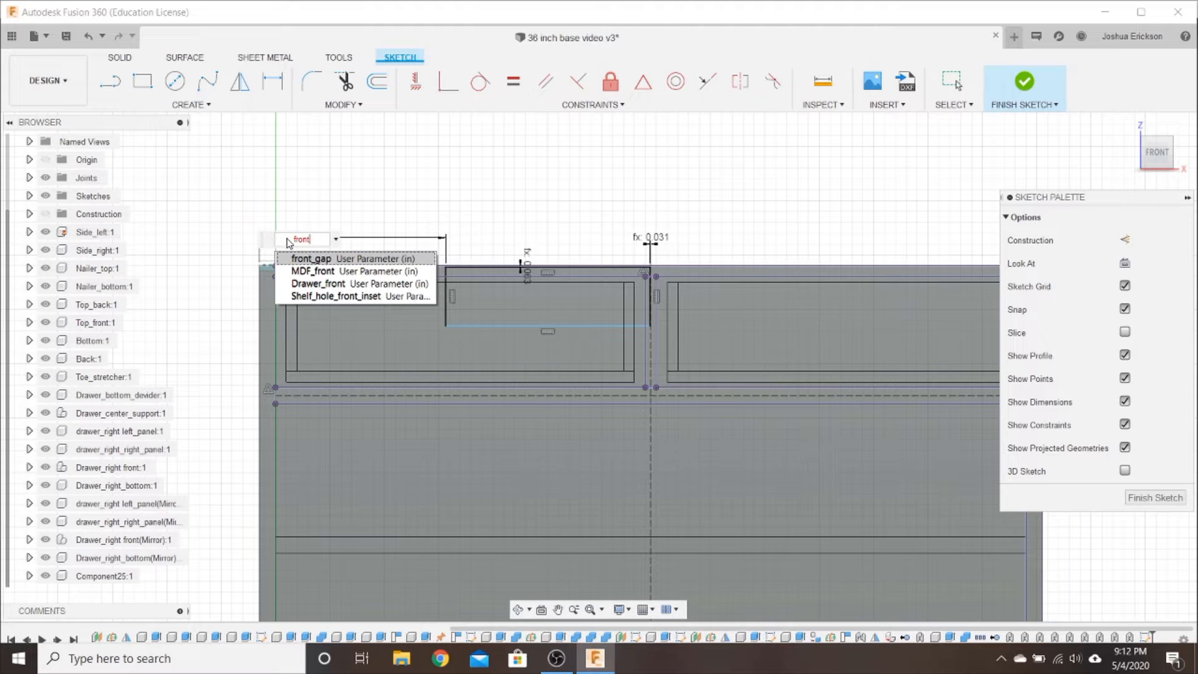
key(Down)
key(Up)
key(Return)
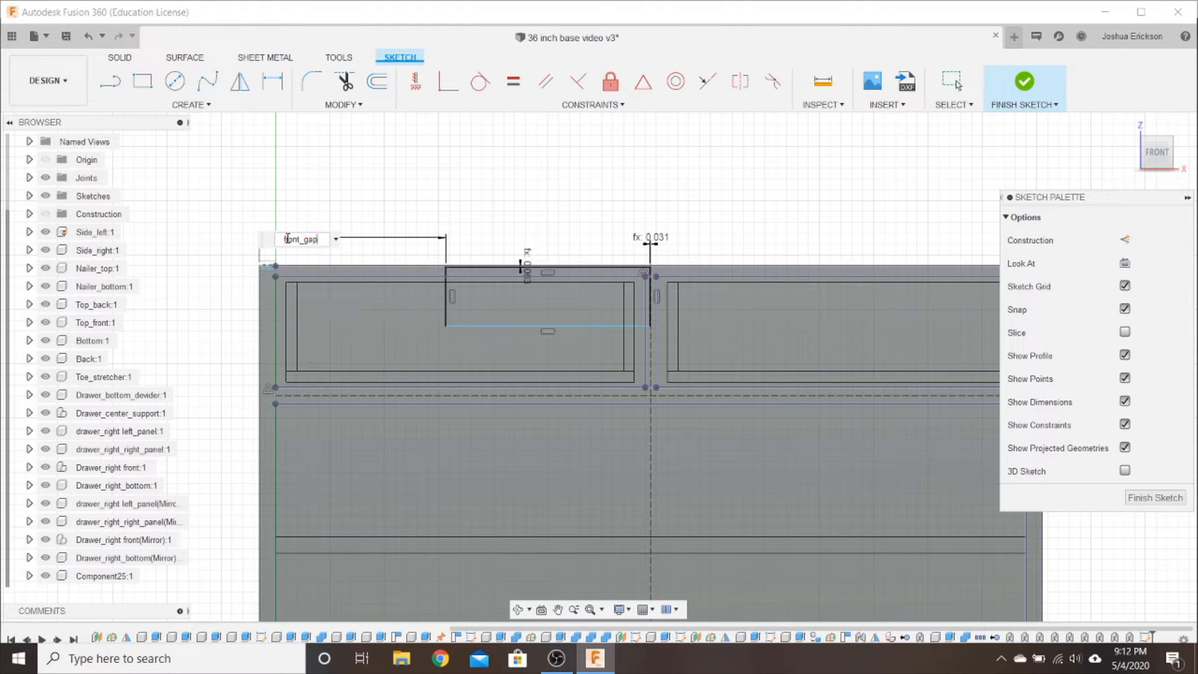
text(/2)
key(Return)
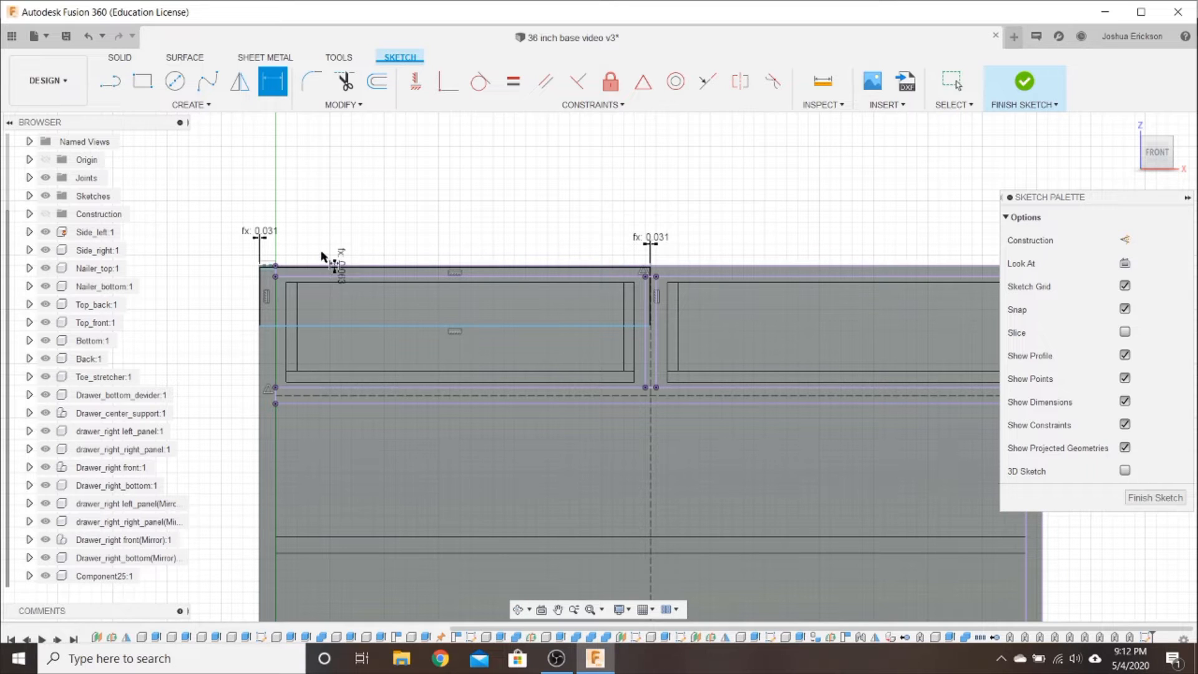
Dimension the left drawer rectangle's lower edge to the horizontal construction centerline of the drawer bottom divider as front_gap/2
click(431, 325)
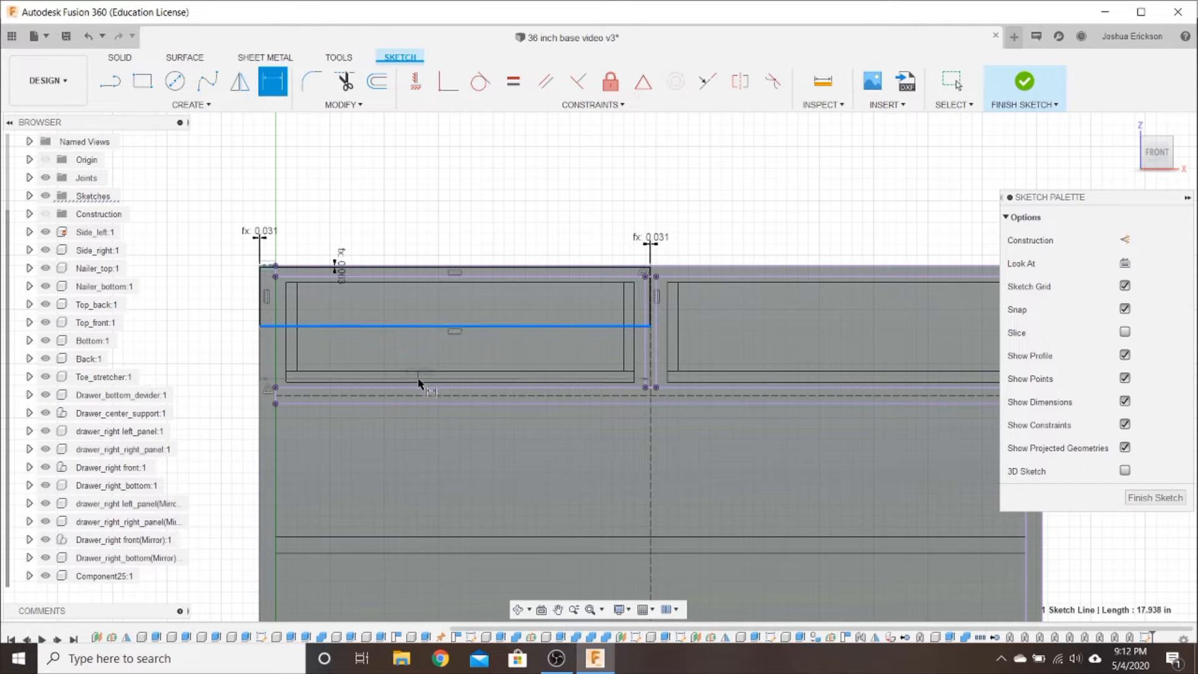
click(374, 395)
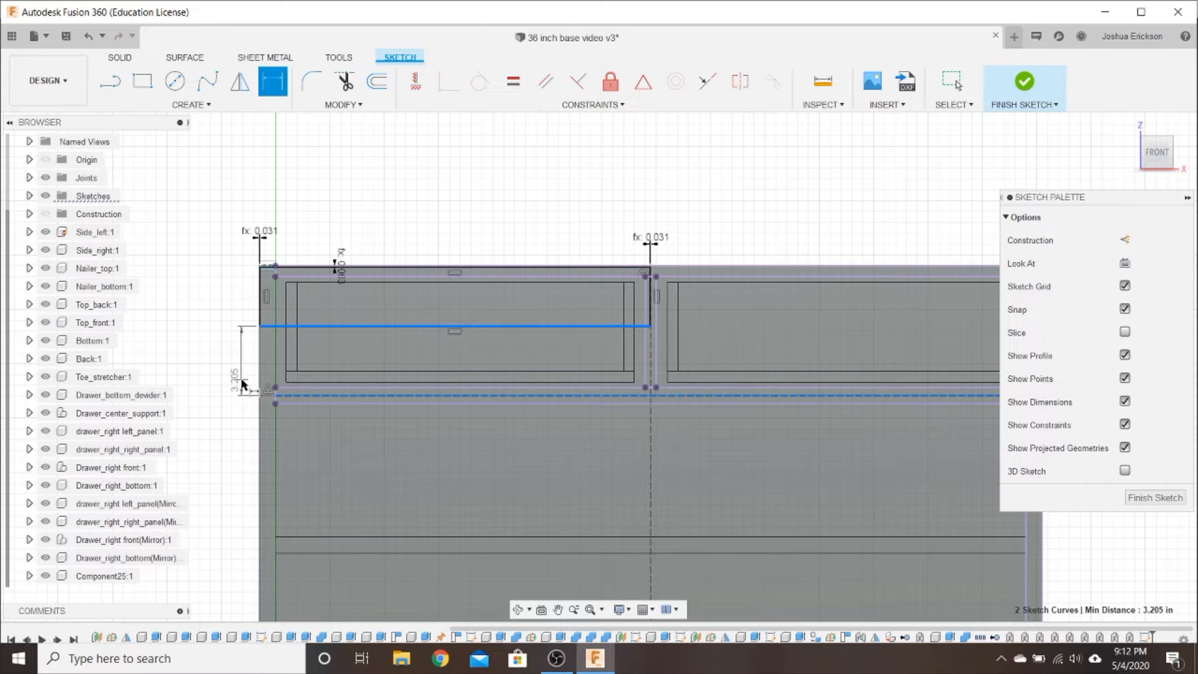
click(243, 385)
text(fro)
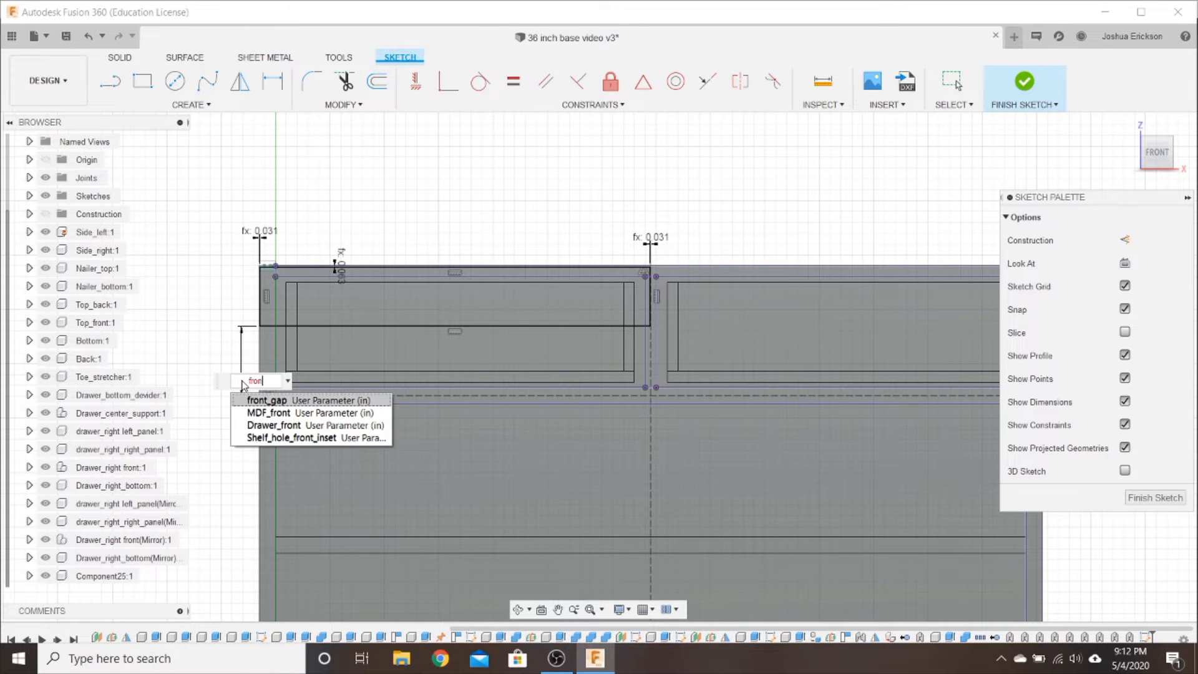
text(n)
key(Return)
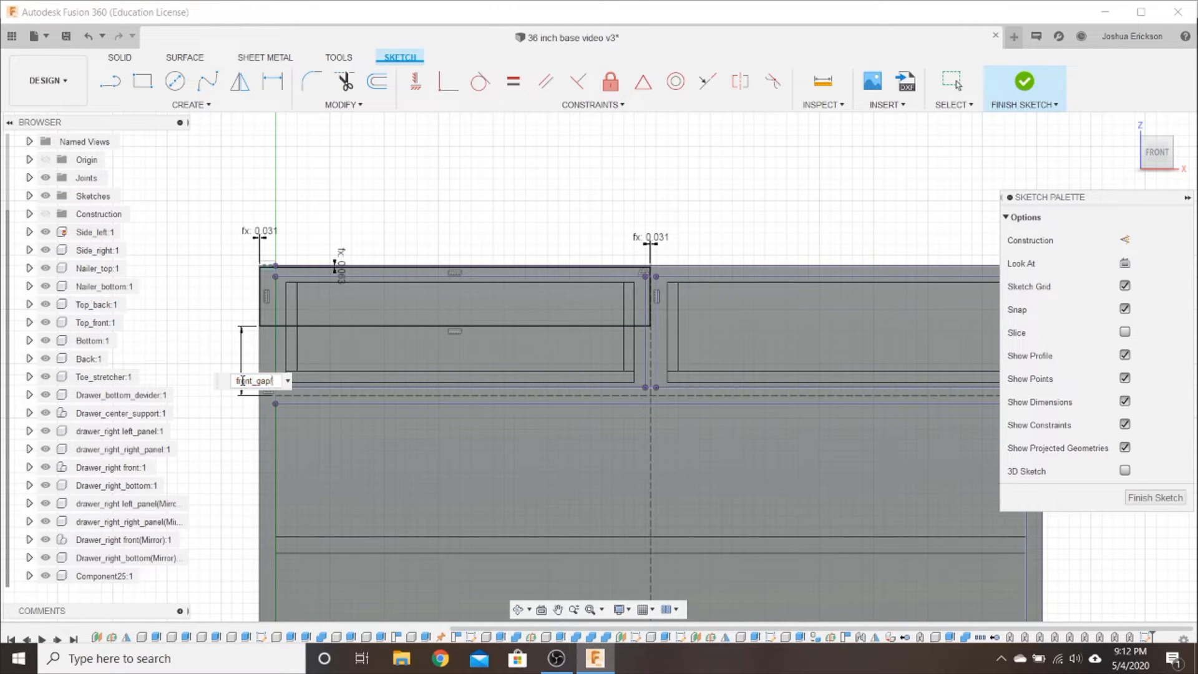
key(Return)
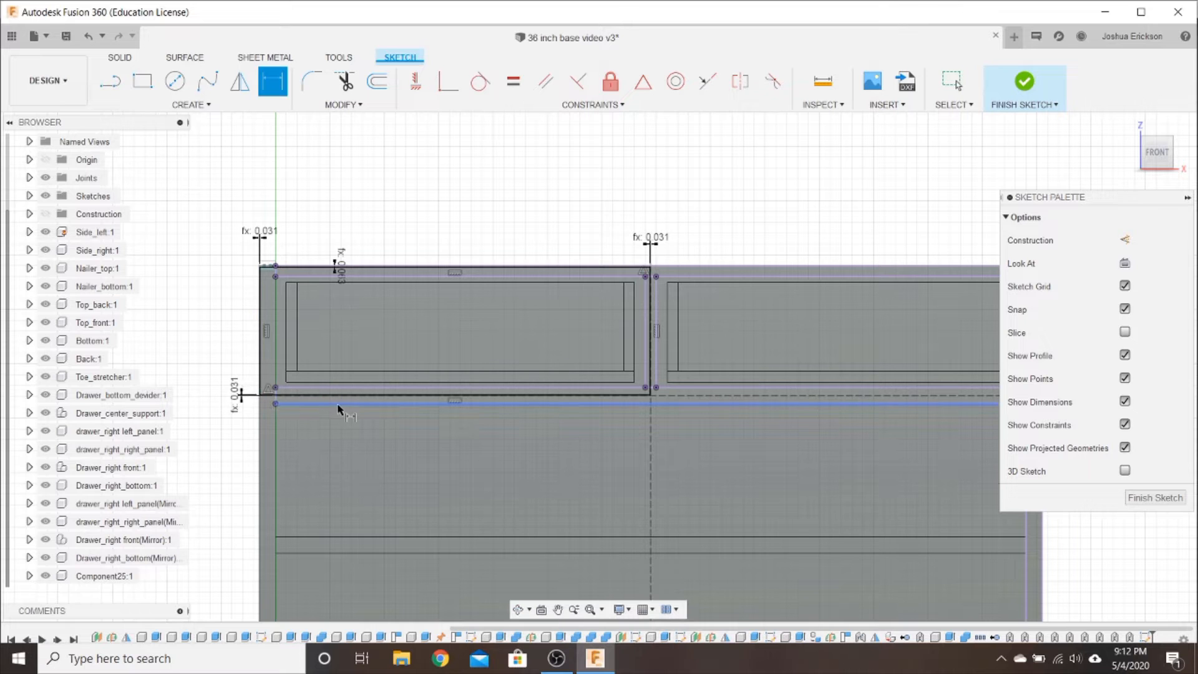
Sketch a second two-point rectangle inside the right drawer opening, clear of the projected outlines
scroll(247, 394, down, 1)
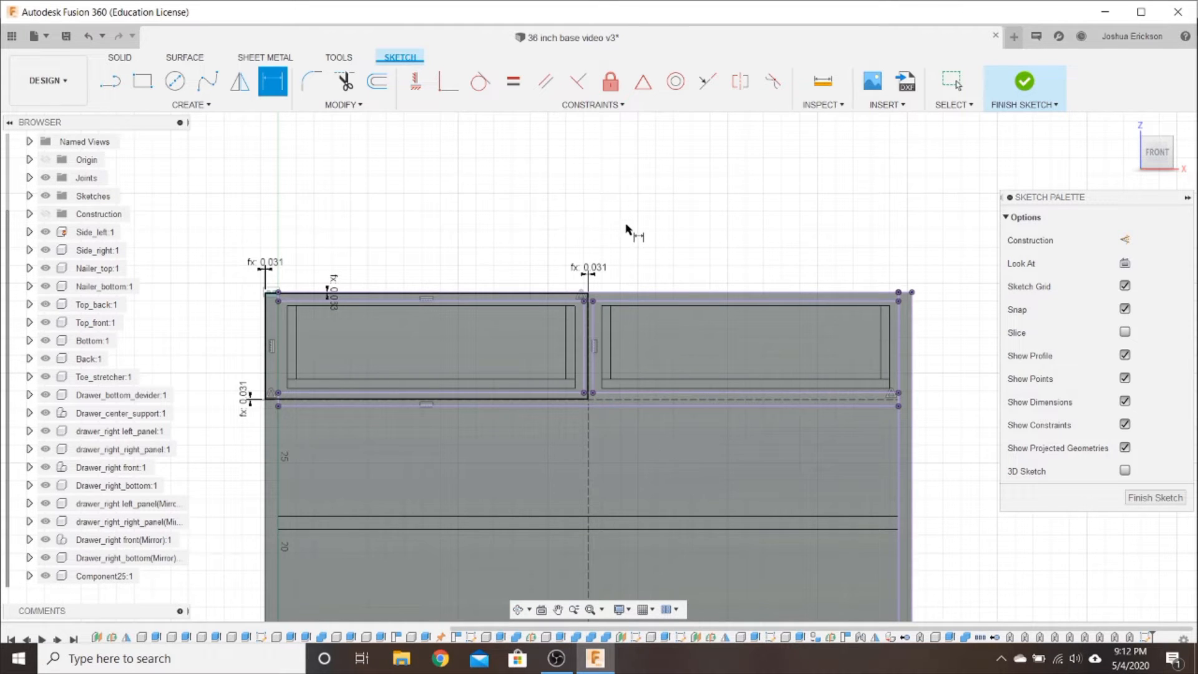
middle_drag(627, 229, 561, 181)
scroll(436, 268, down, 1)
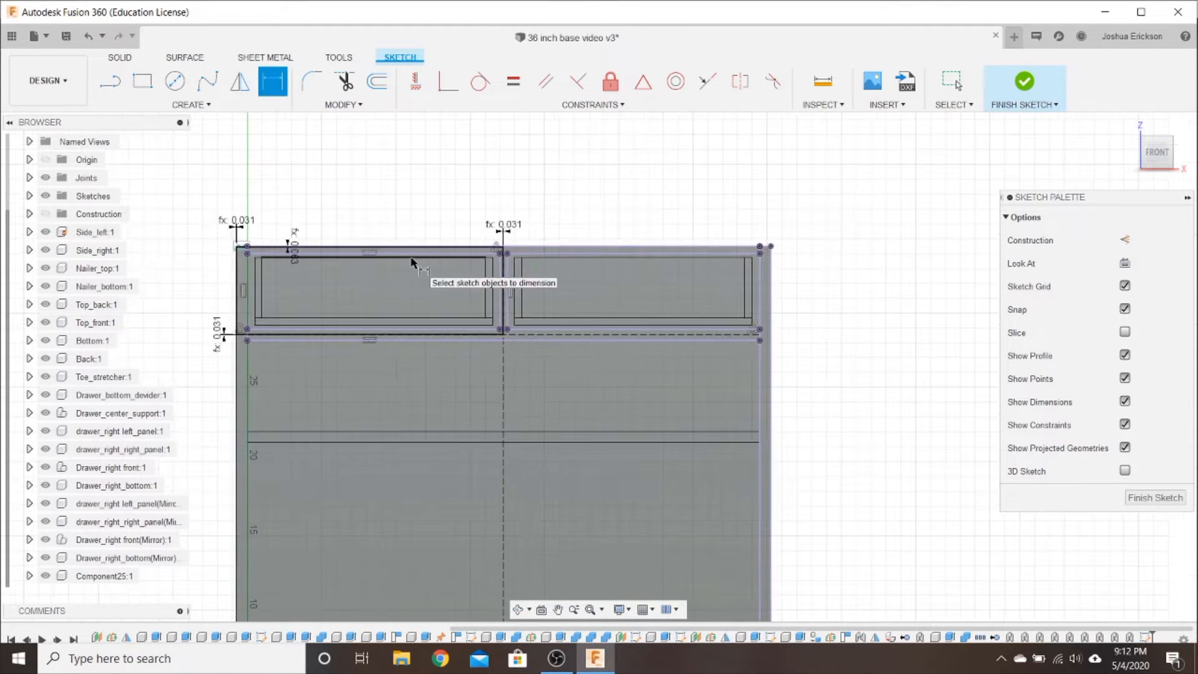
scroll(524, 262, up, 1)
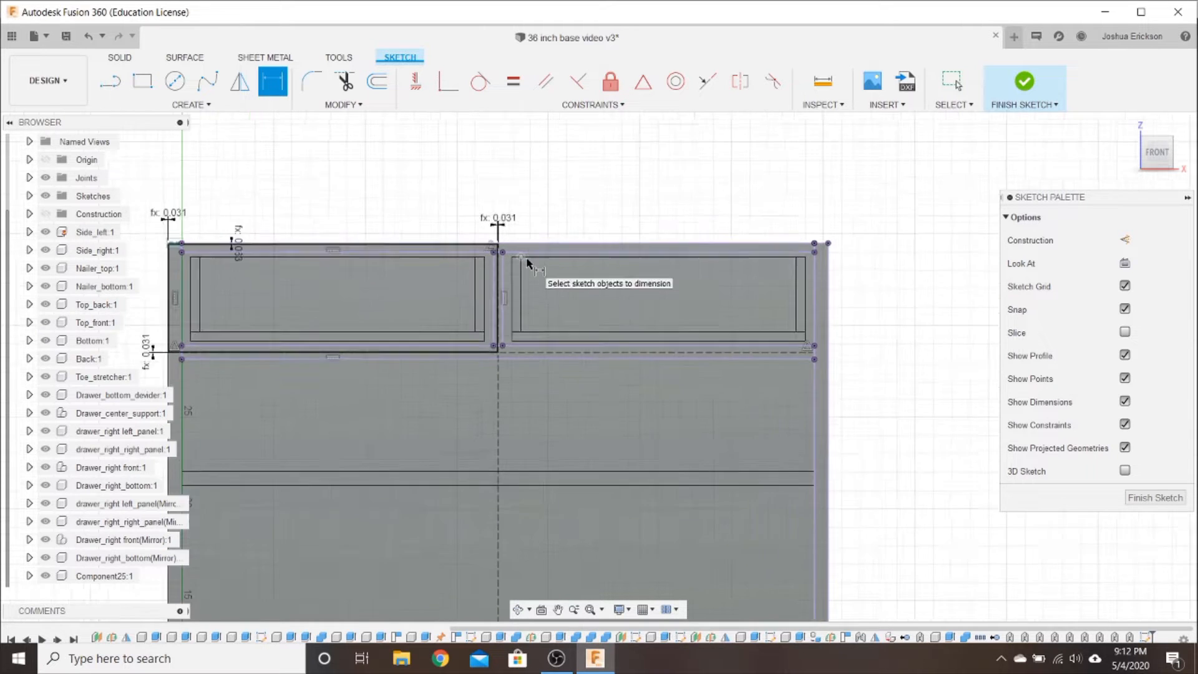
scroll(382, 189, down, 1)
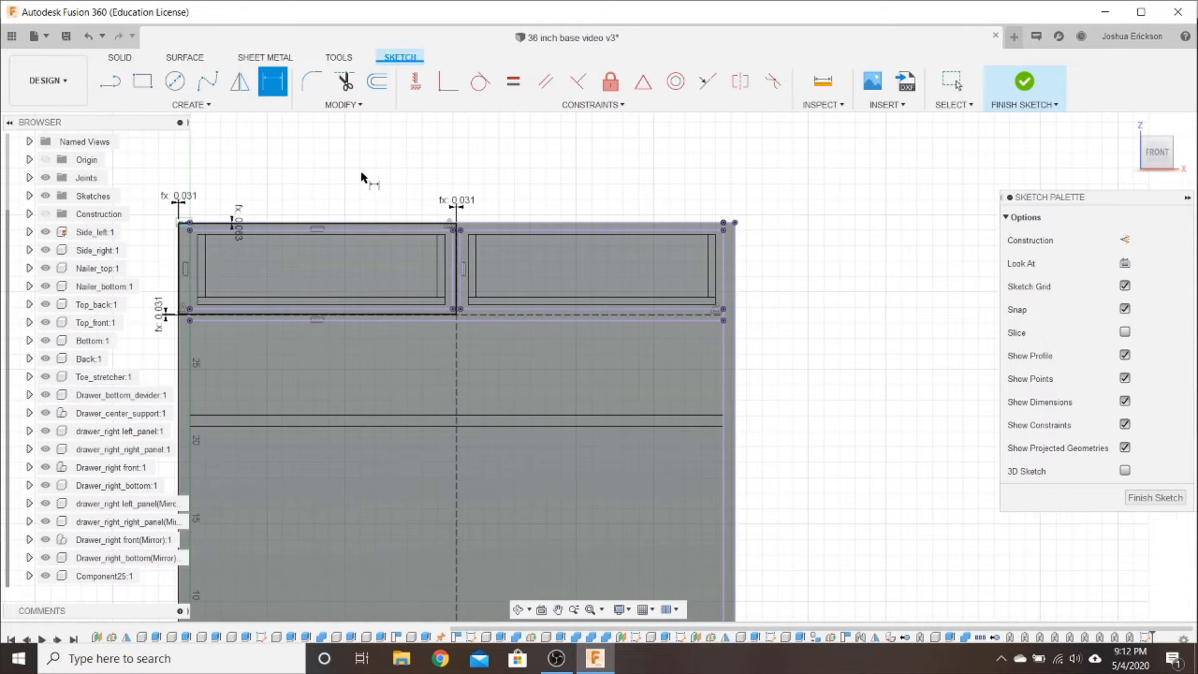
middle_drag(560, 194, 593, 195)
scroll(600, 300, up, 2)
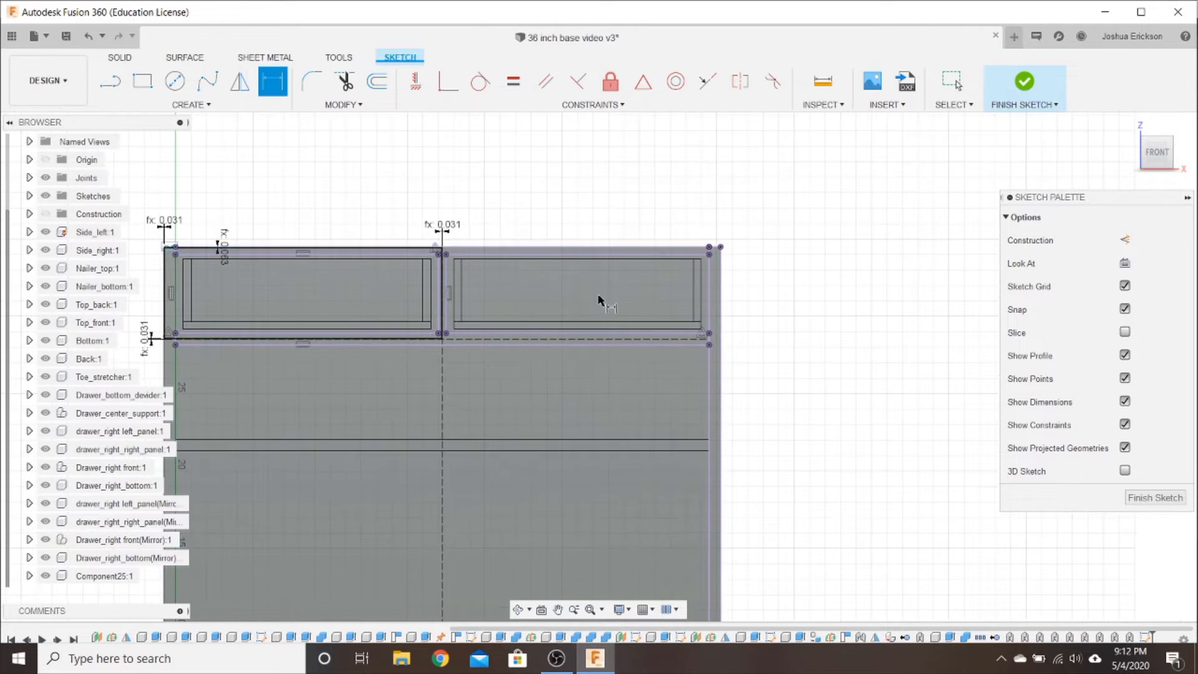
click(142, 81)
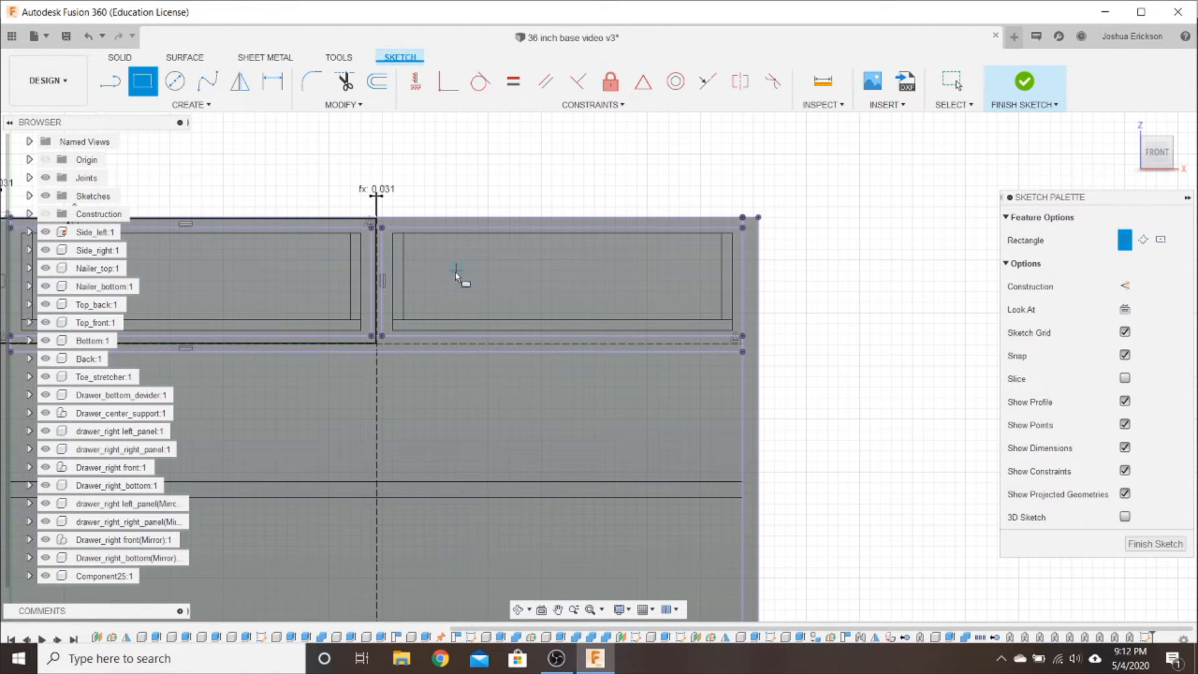
click(489, 249)
click(655, 307)
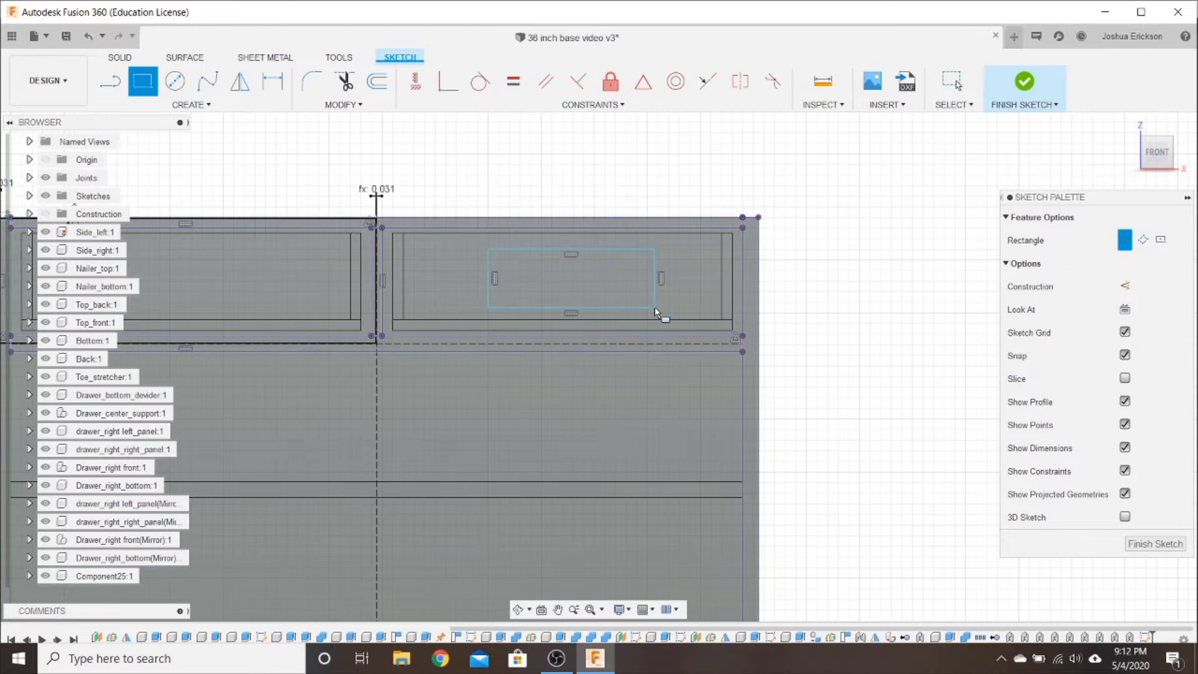
key(Escape)
Dimension the right drawer rectangle's right edge to the right side panel's outer edge as front_gap/2
key(d)
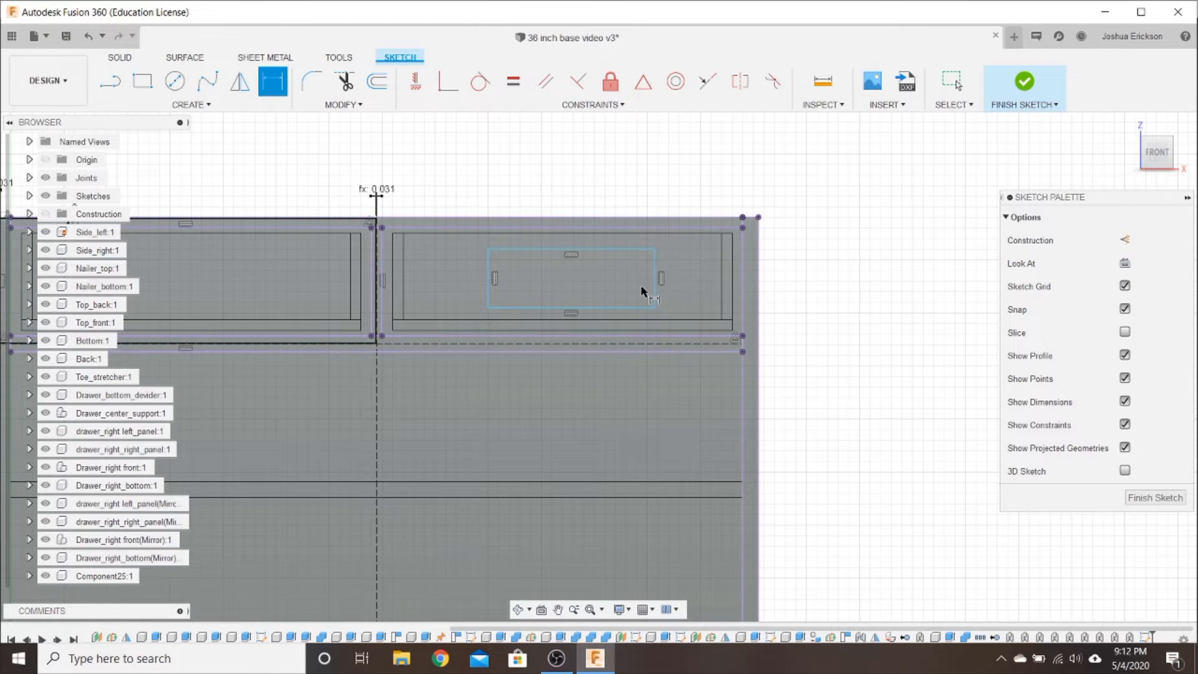
click(655, 268)
click(759, 298)
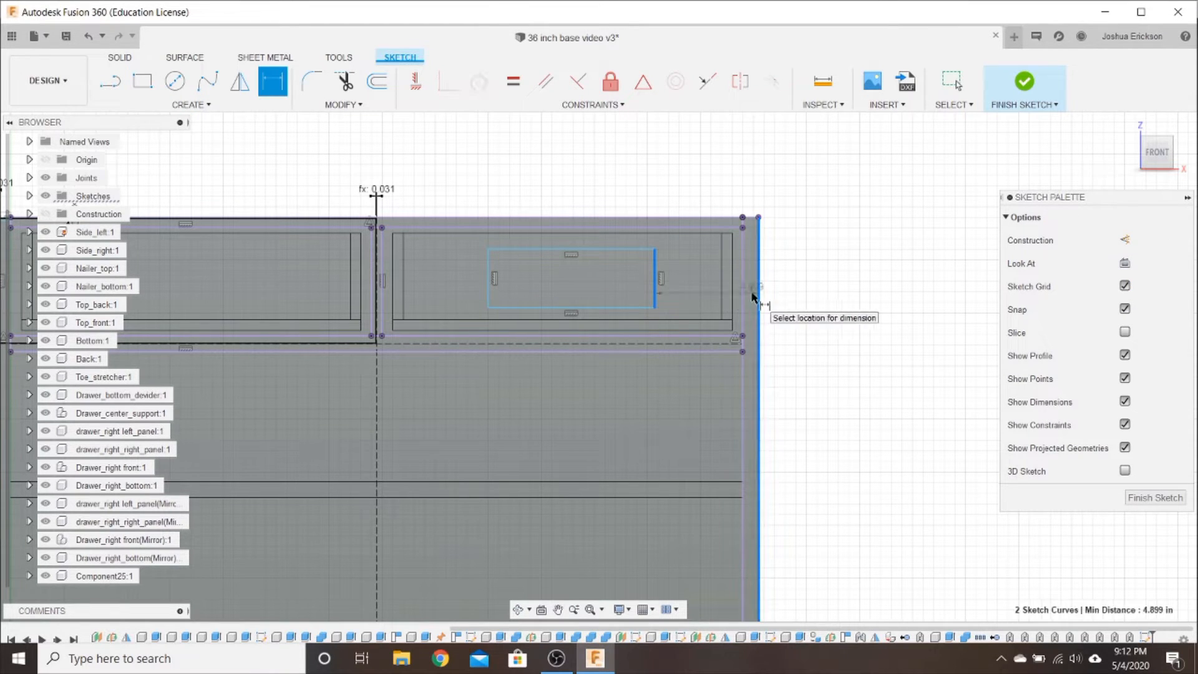
click(752, 296)
text(front)
key(Return)
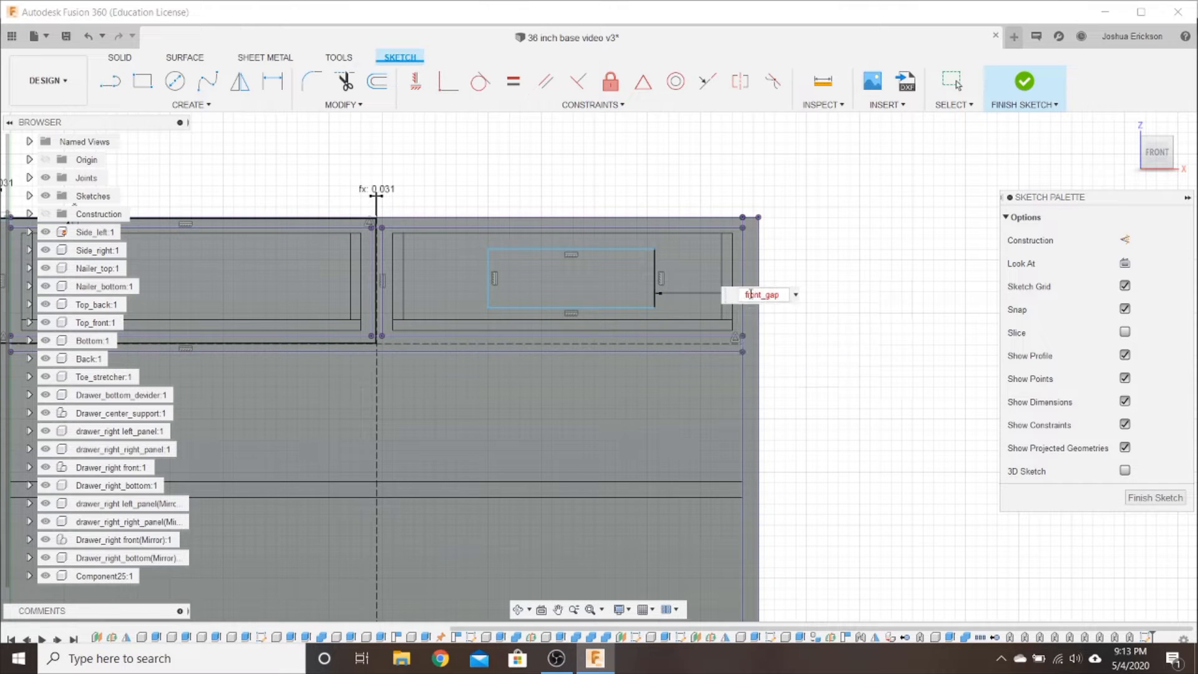
key(Return)
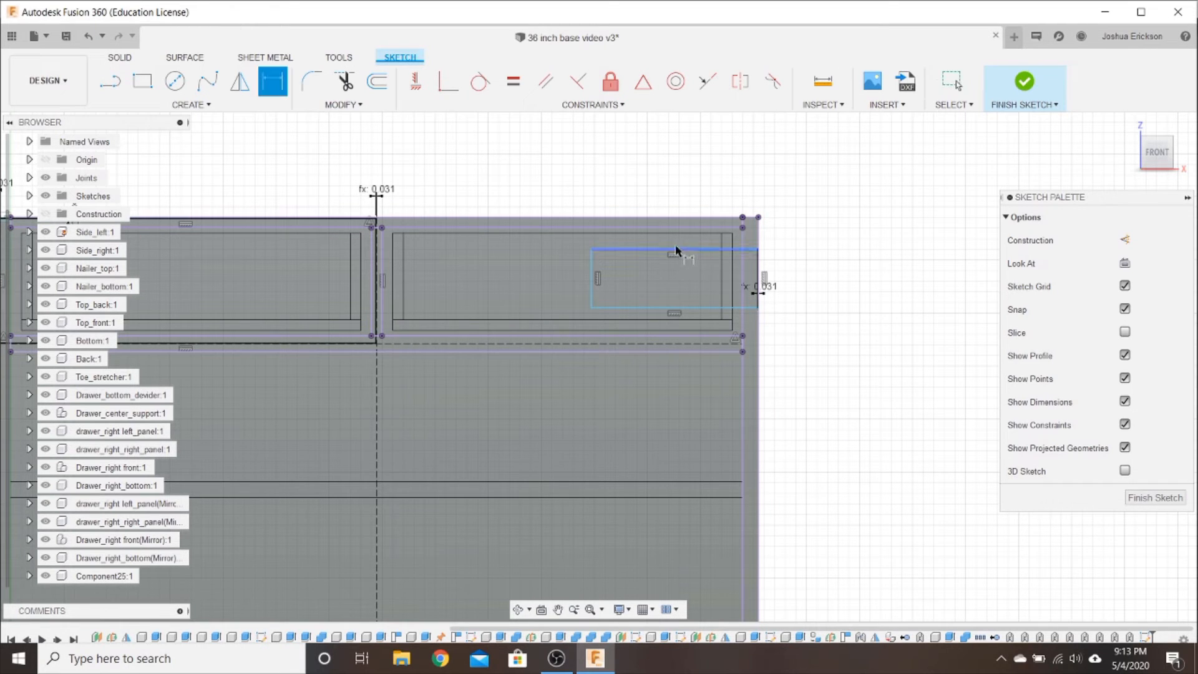
click(680, 218)
click(633, 233)
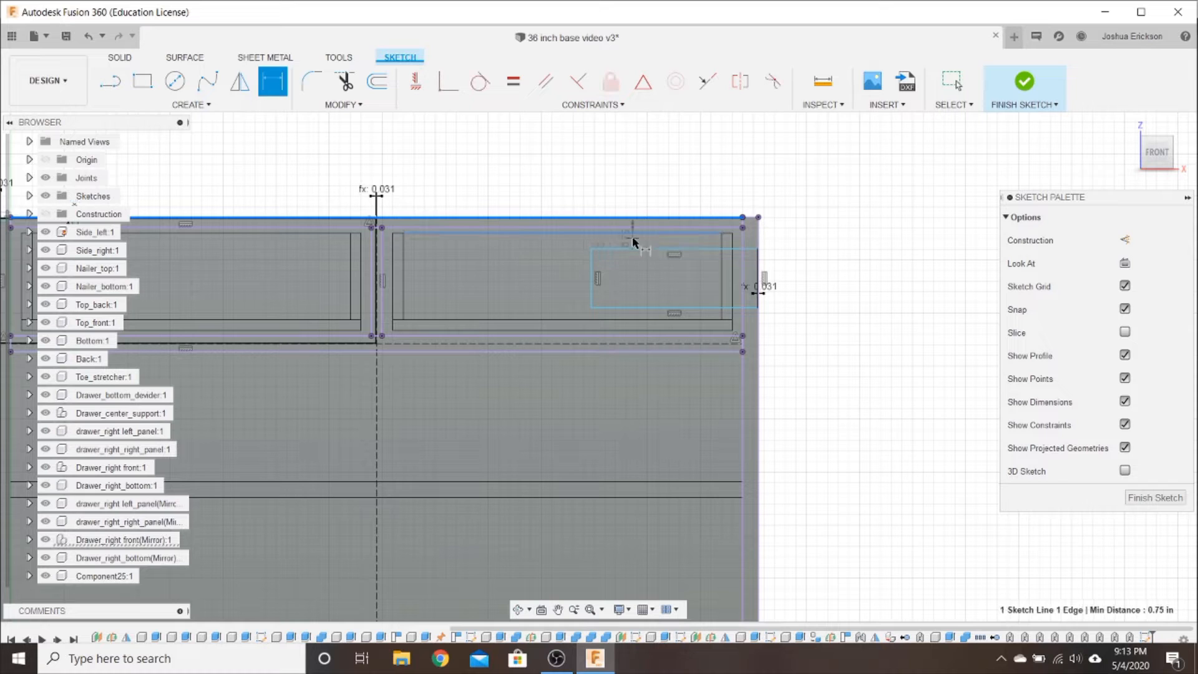
click(638, 240)
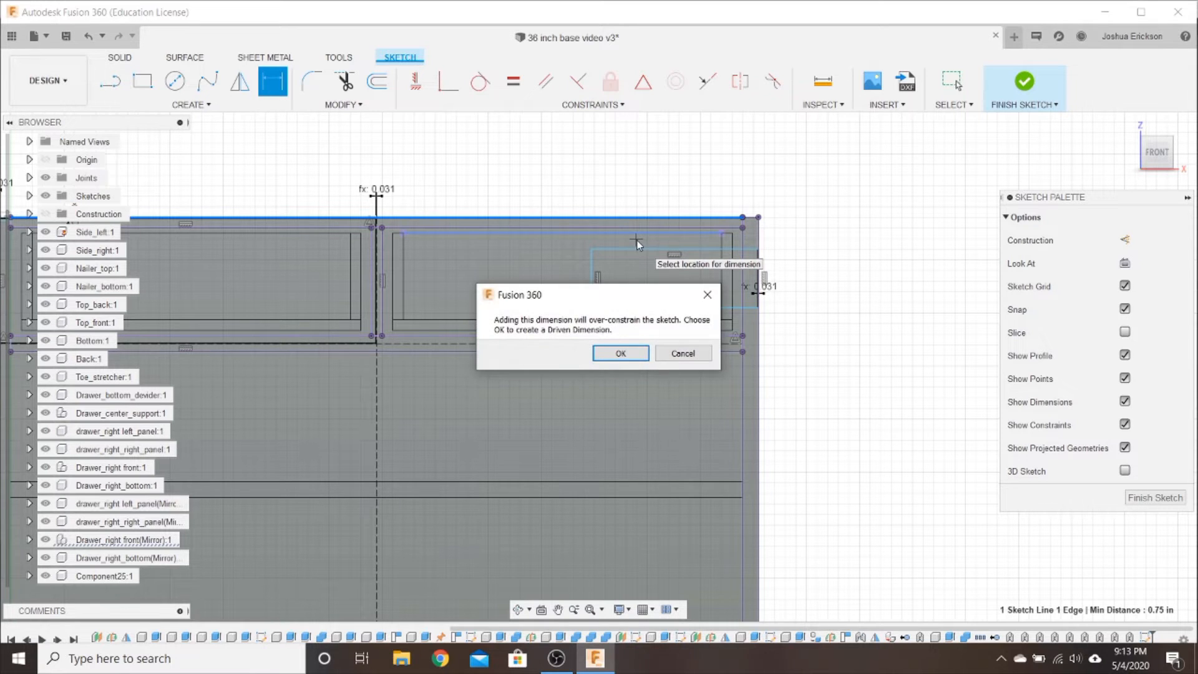
click(685, 352)
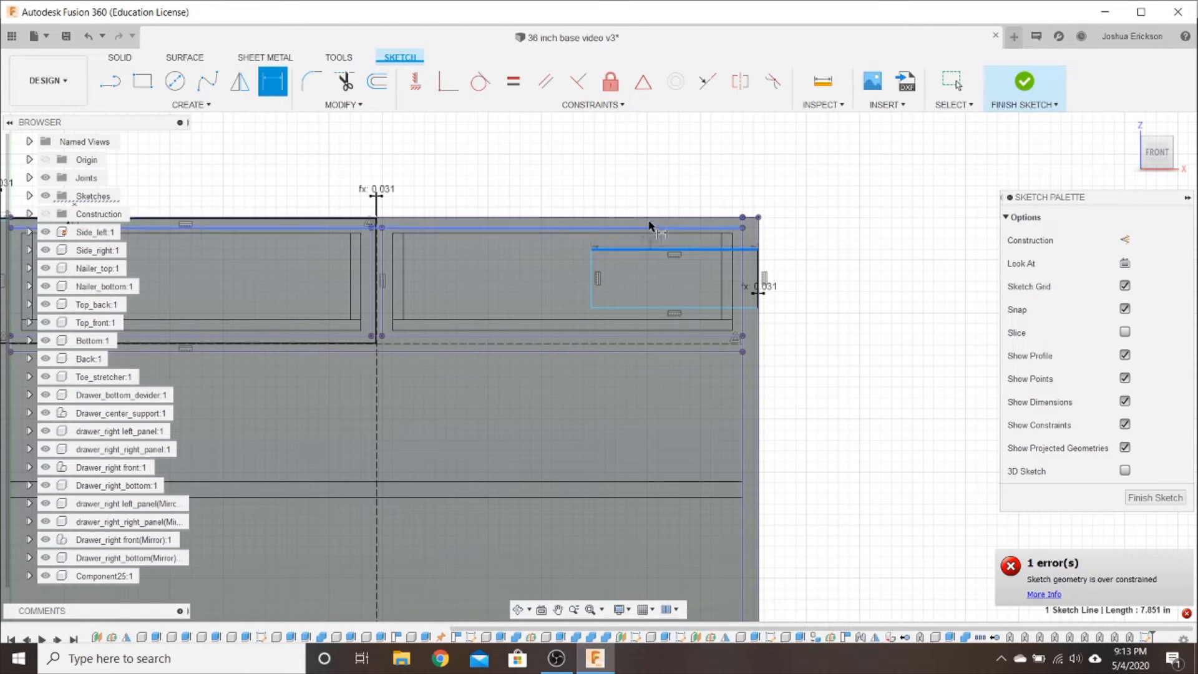
click(649, 217)
click(649, 228)
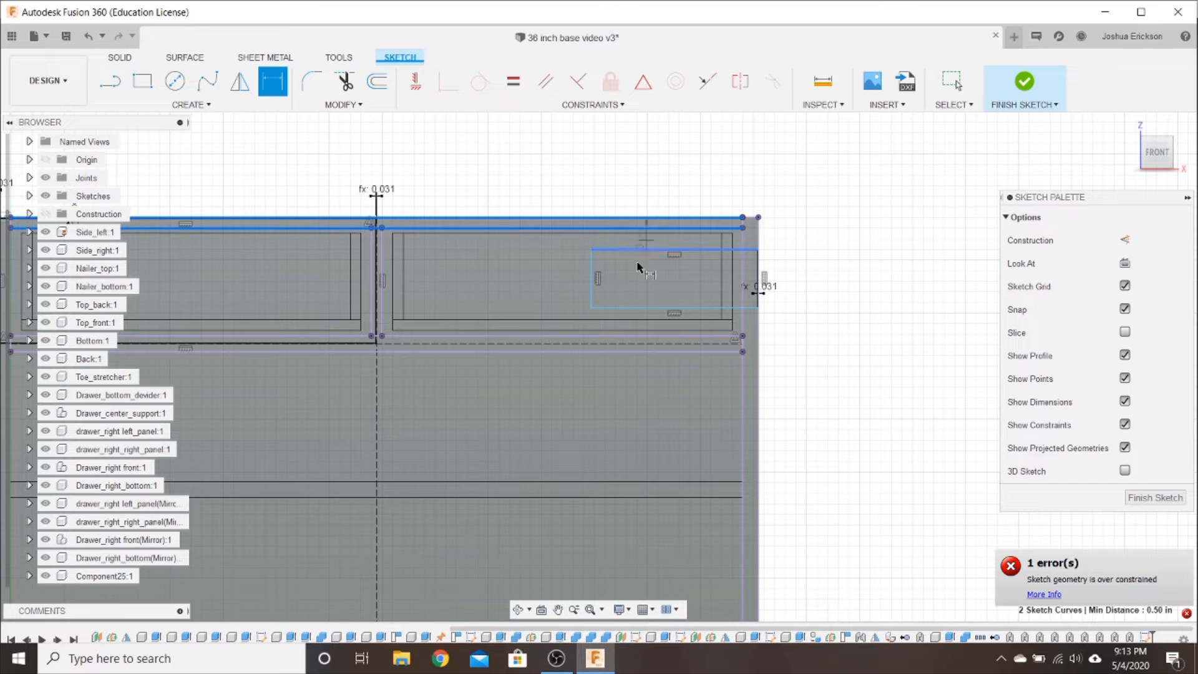
key(Escape)
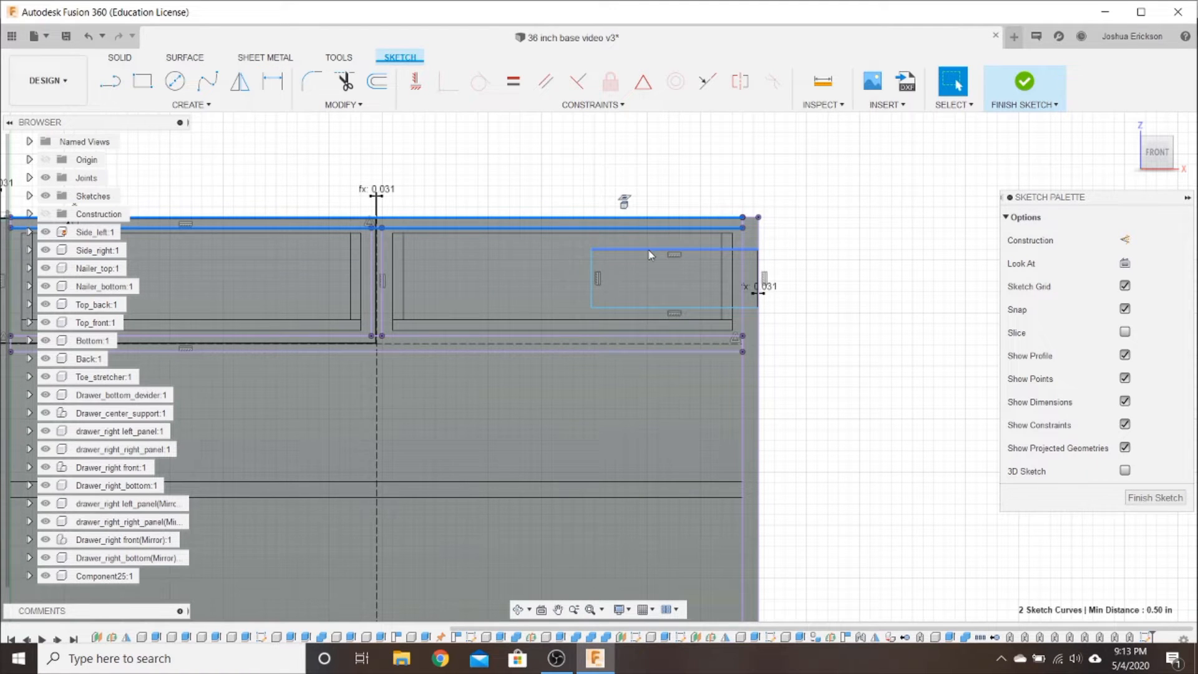
key(d)
click(649, 255)
click(681, 353)
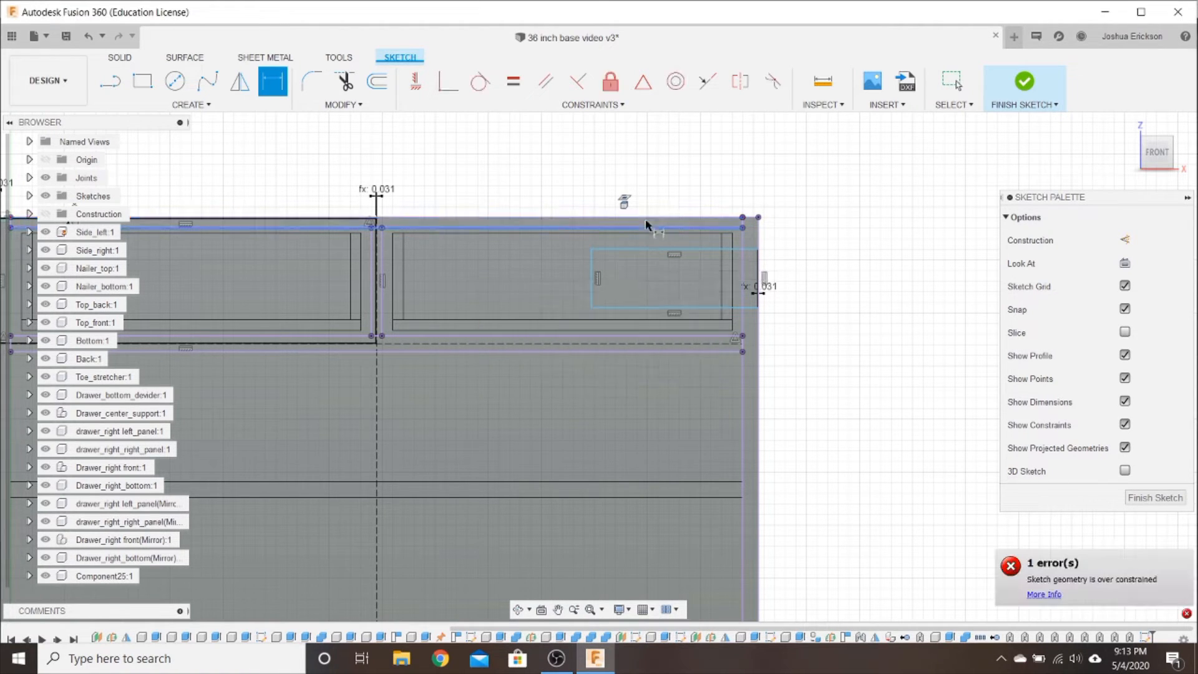
key(Escape)
Dimension the right drawer rectangle's upper edge to the top edge of the cabinet as front_gap
click(660, 253)
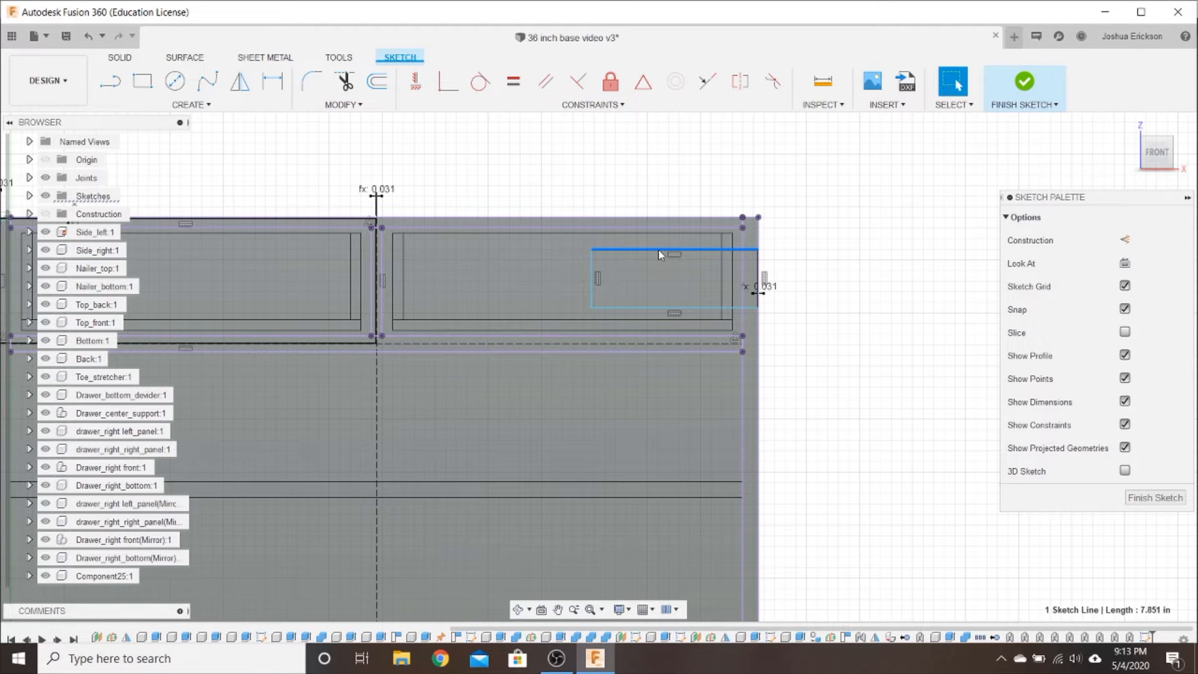
key(d)
click(662, 218)
click(793, 219)
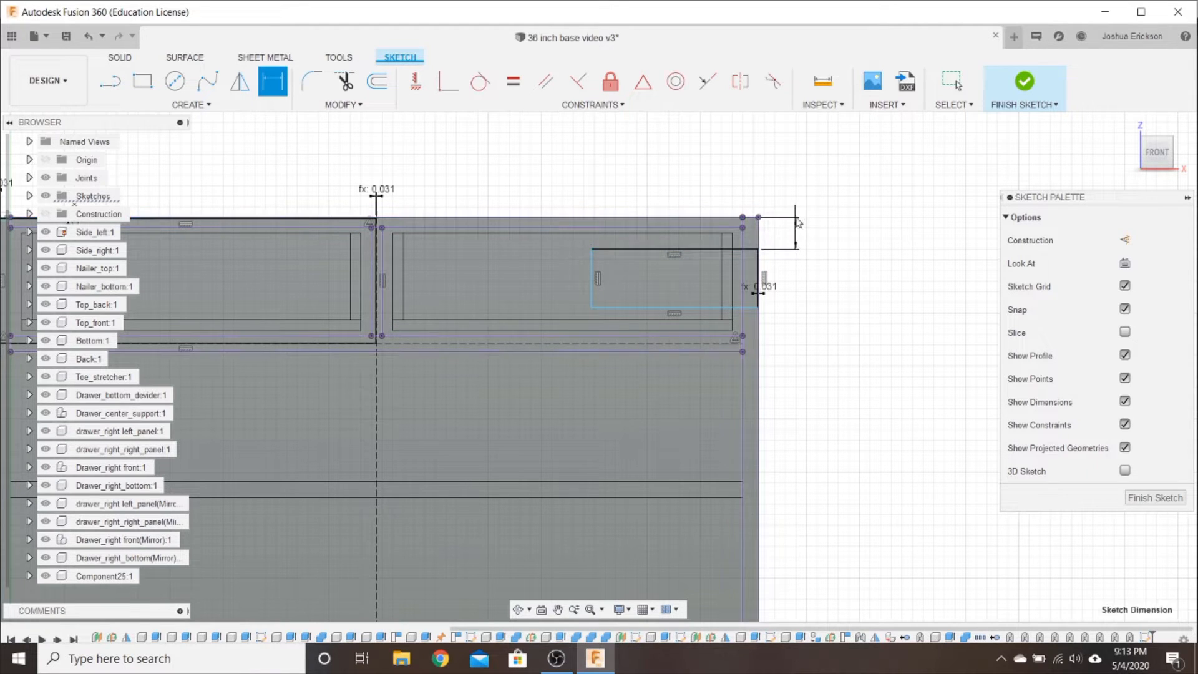
text(front_gap)
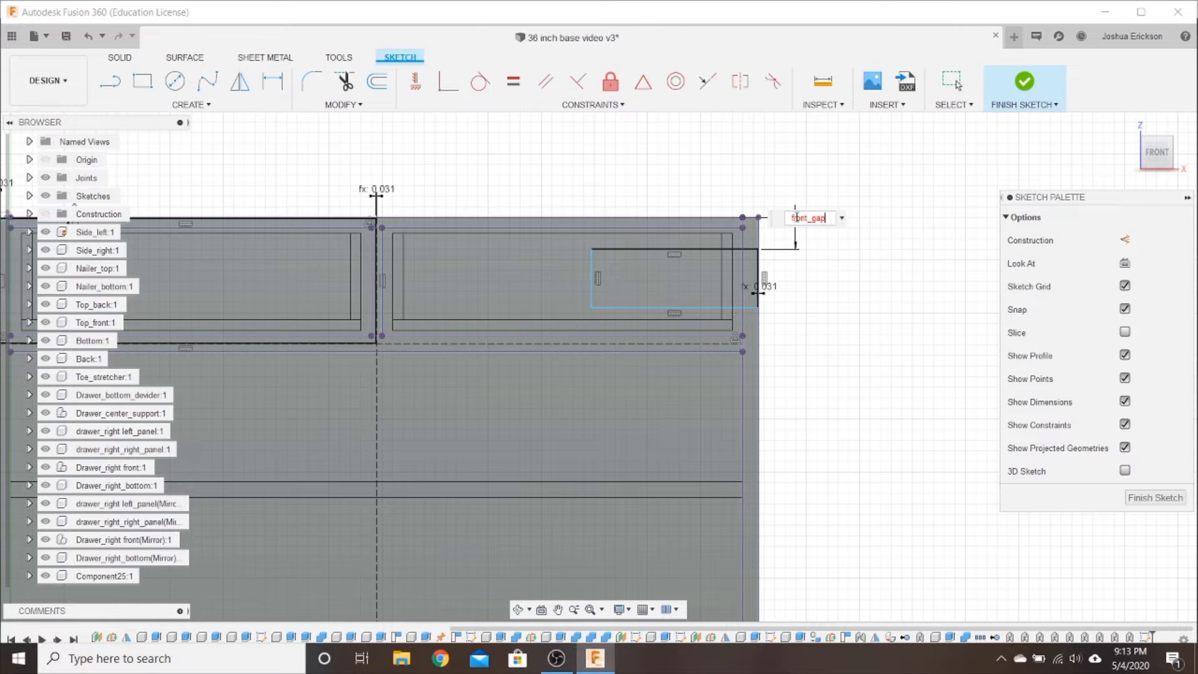
key(Return)
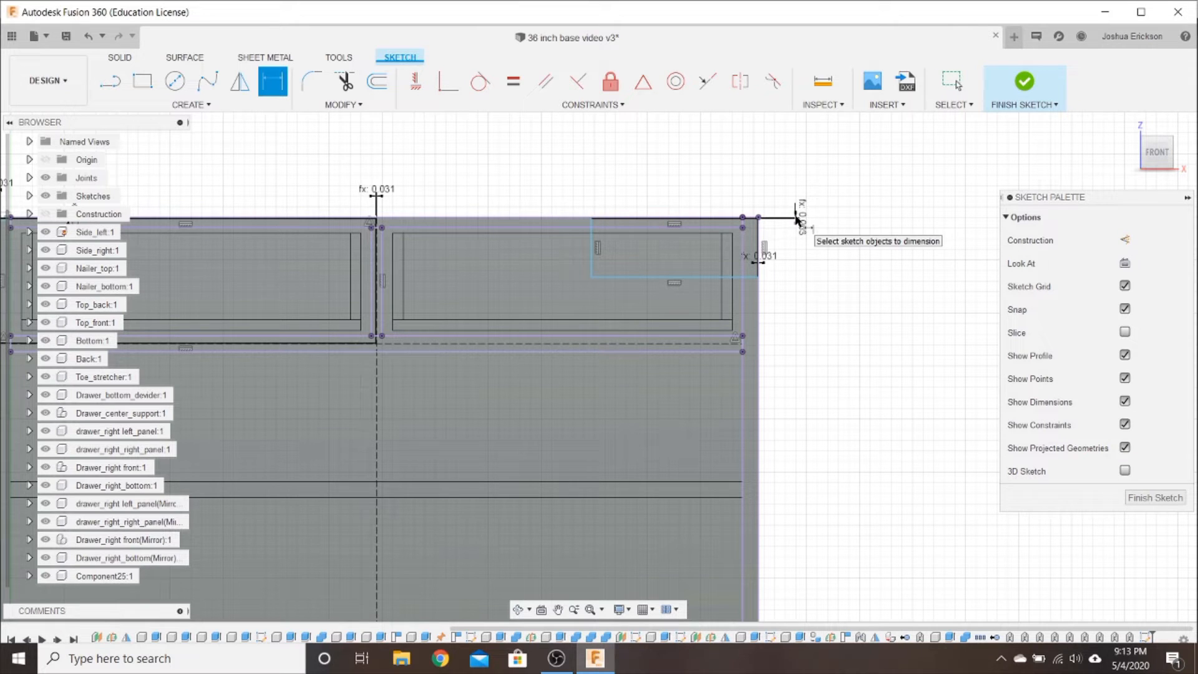
Dimension the right drawer rectangle's left edge to the vertical construction centerline as front_gap/2
click(592, 262)
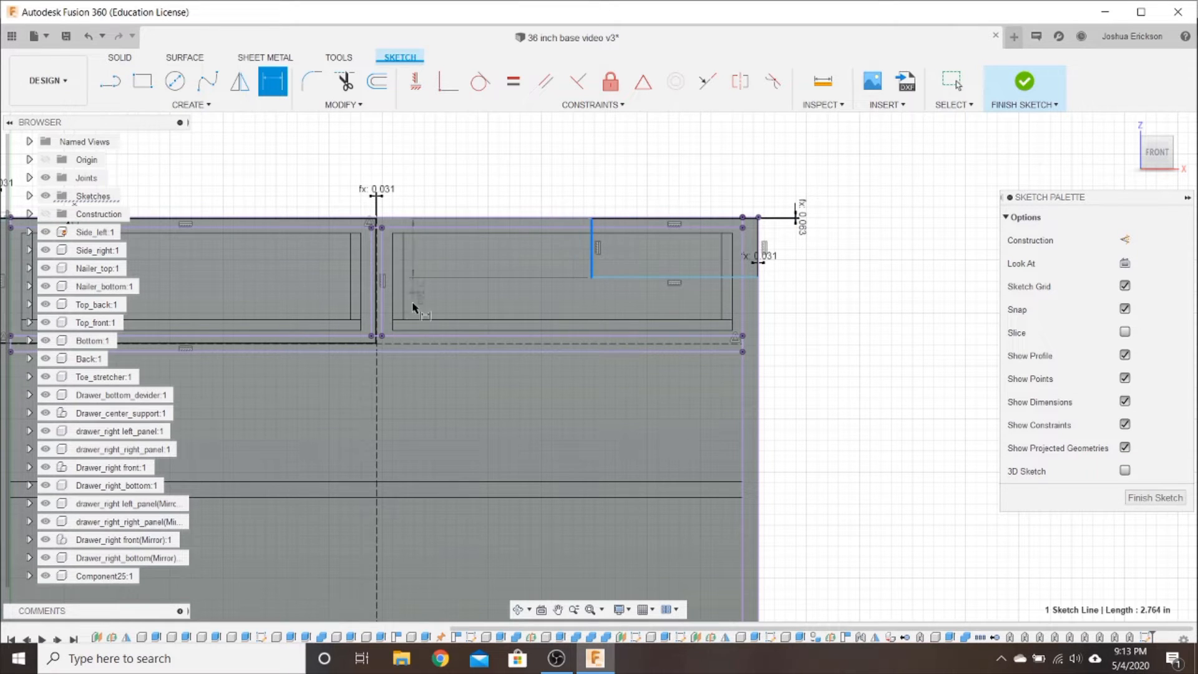
click(376, 371)
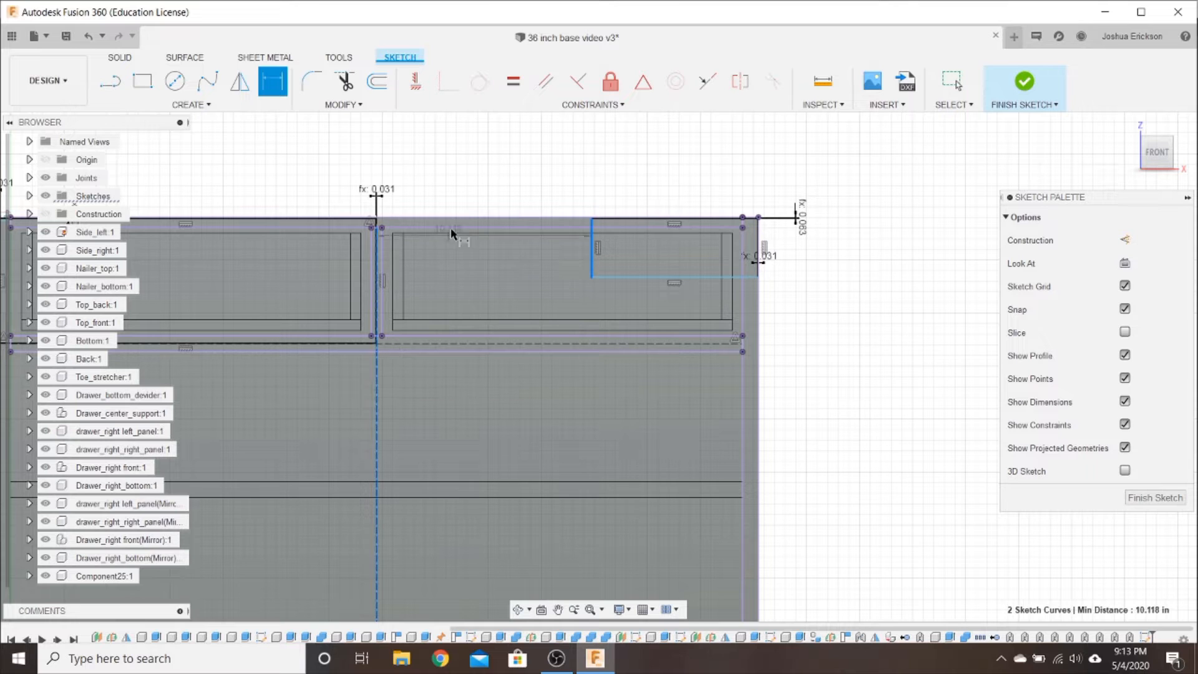
click(489, 194)
text(front_gap/2)
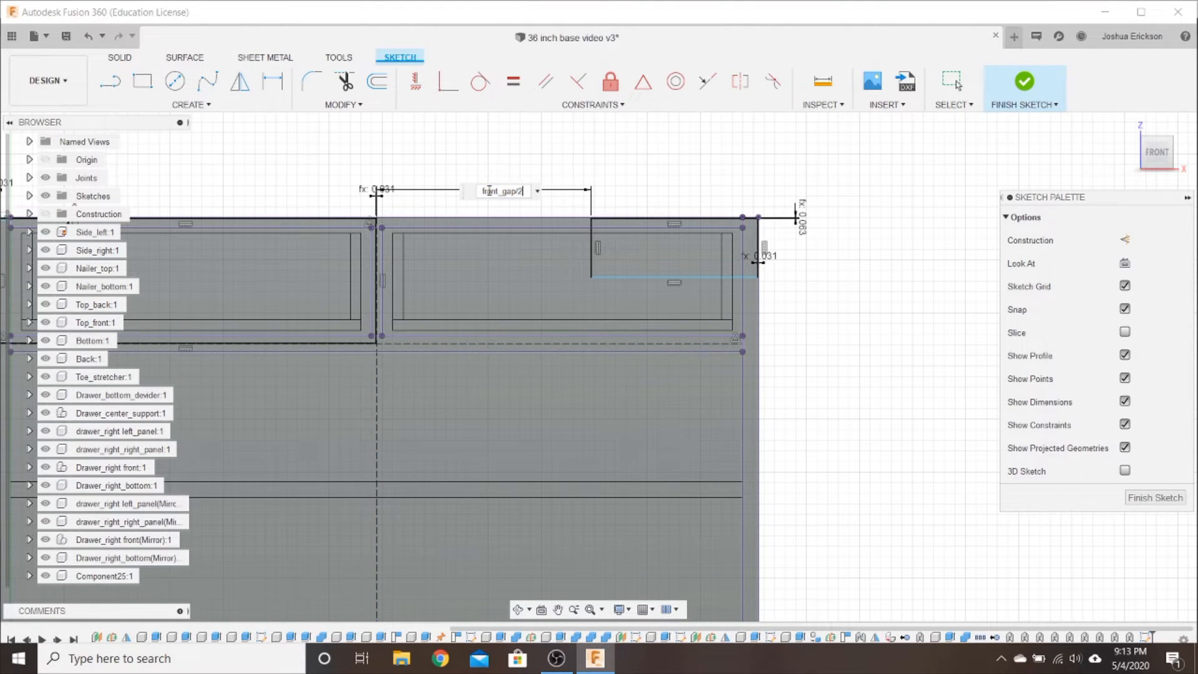
key(Return)
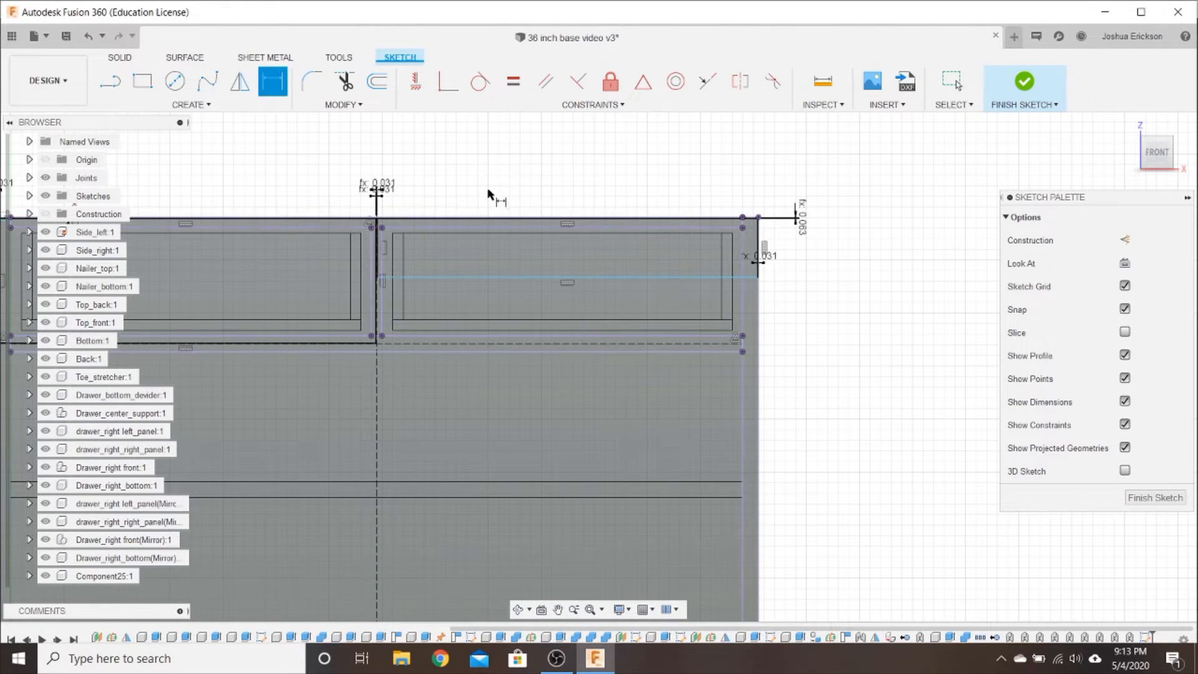
Dimension the right drawer rectangle's lower edge to the horizontal construction centerline of the drawer bottom divider as front_gap/2
click(549, 276)
click(552, 343)
click(793, 337)
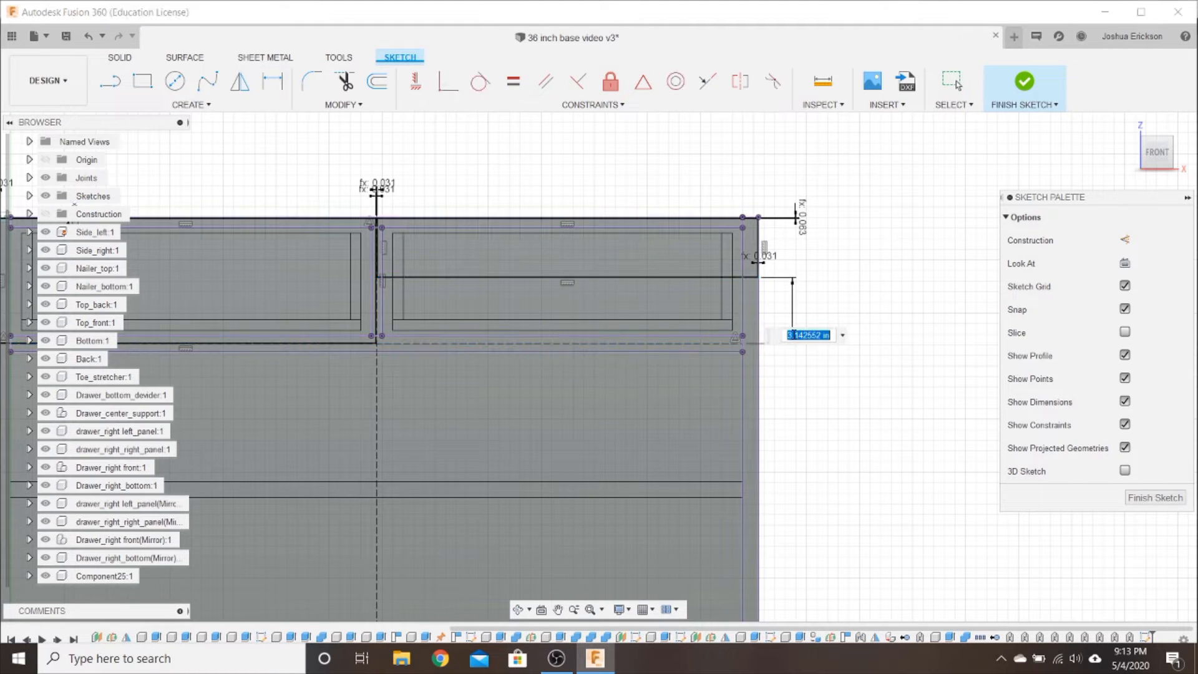
text(front_gap/2)
key(Return)
Sketch a two-point rectangle about 11.3 in wide and 17.5 in high inside the left half of the door opening
scroll(792, 334, down, 4)
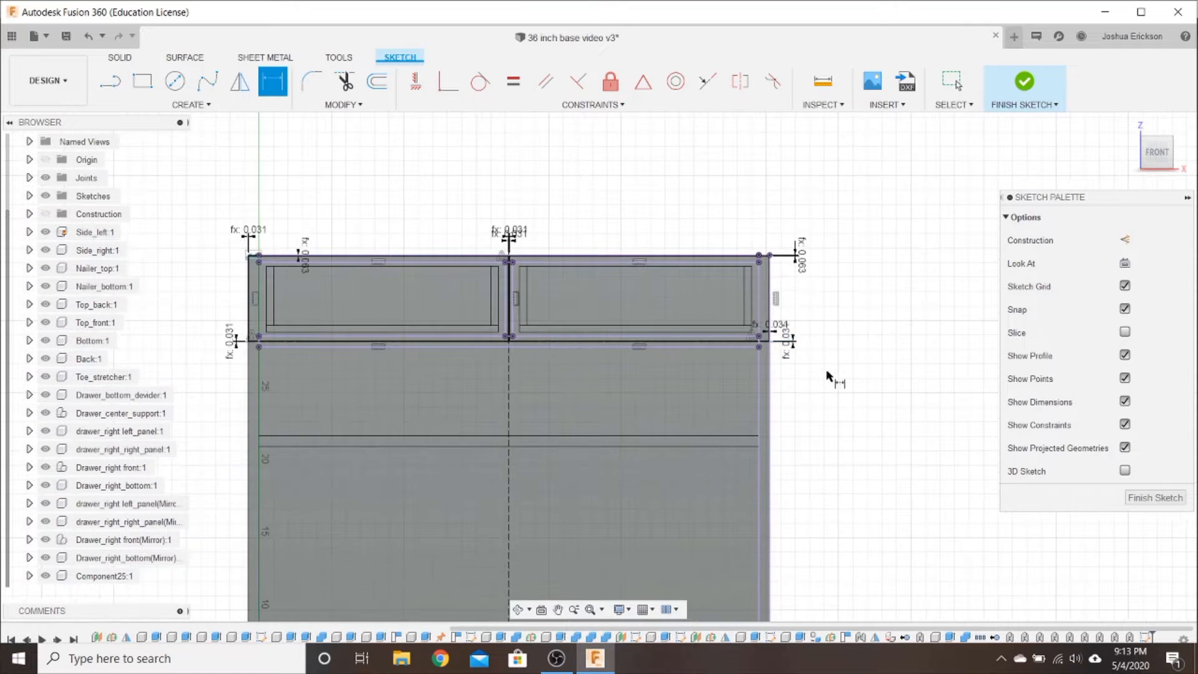
middle_drag(824, 370, 872, 347)
scroll(469, 272, up, 3)
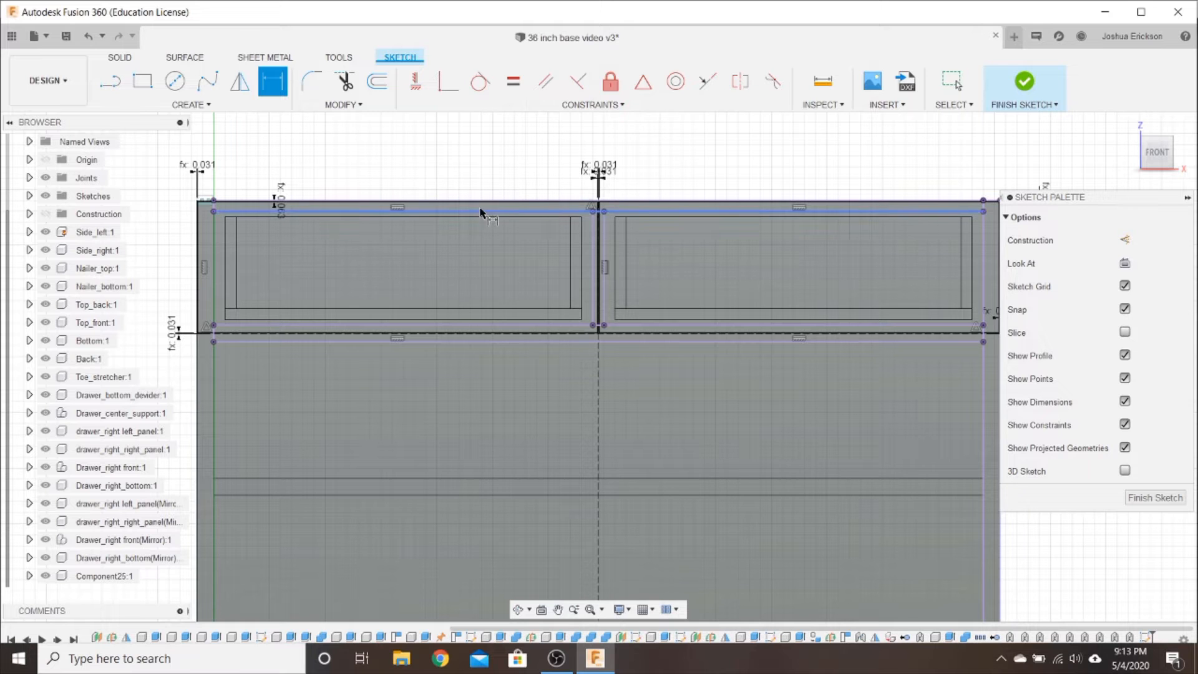
scroll(600, 223, up, 5)
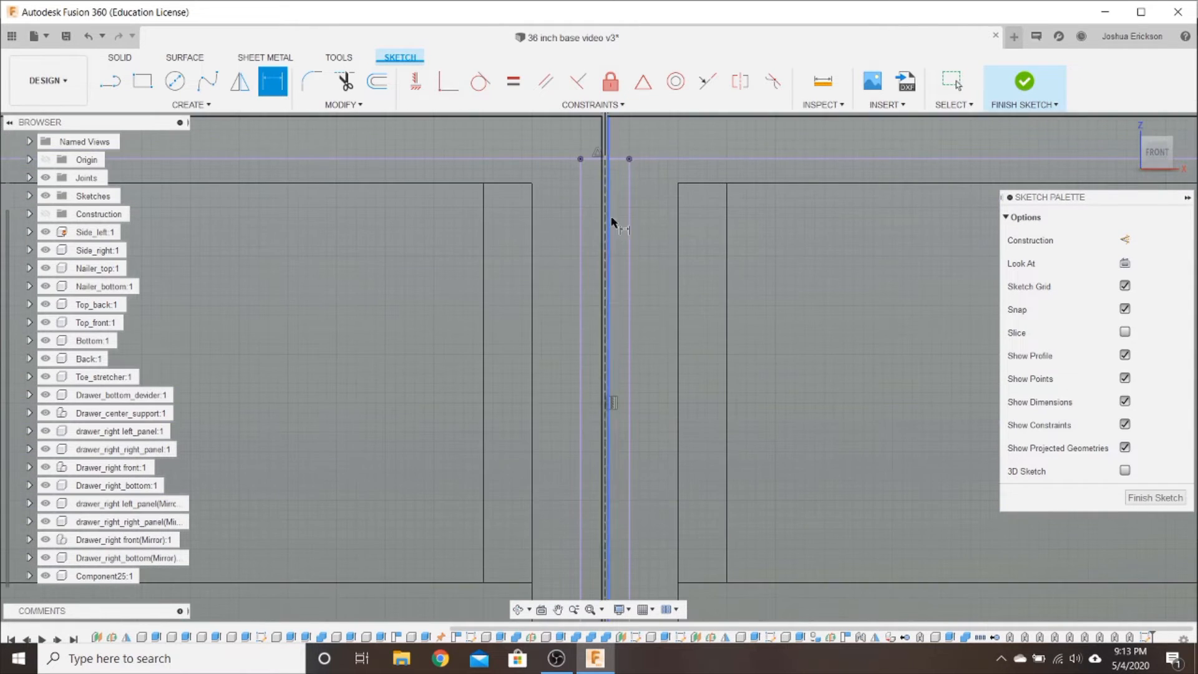
scroll(605, 206, down, 5)
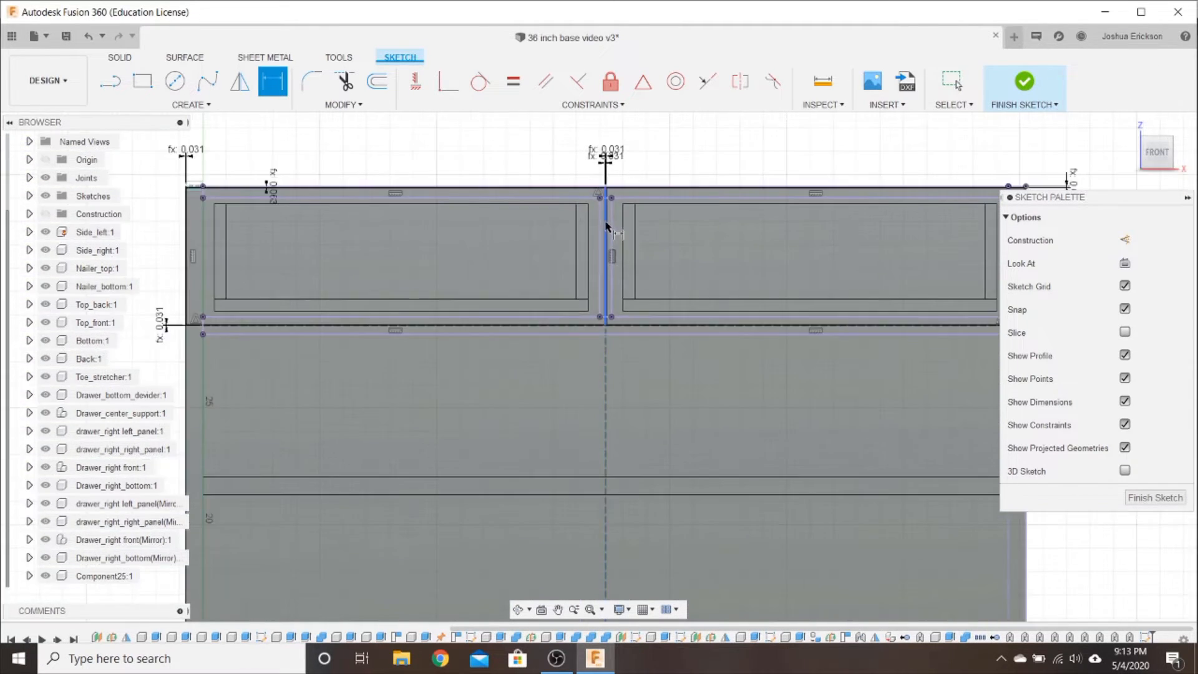
middle_drag(208, 354, 239, 284)
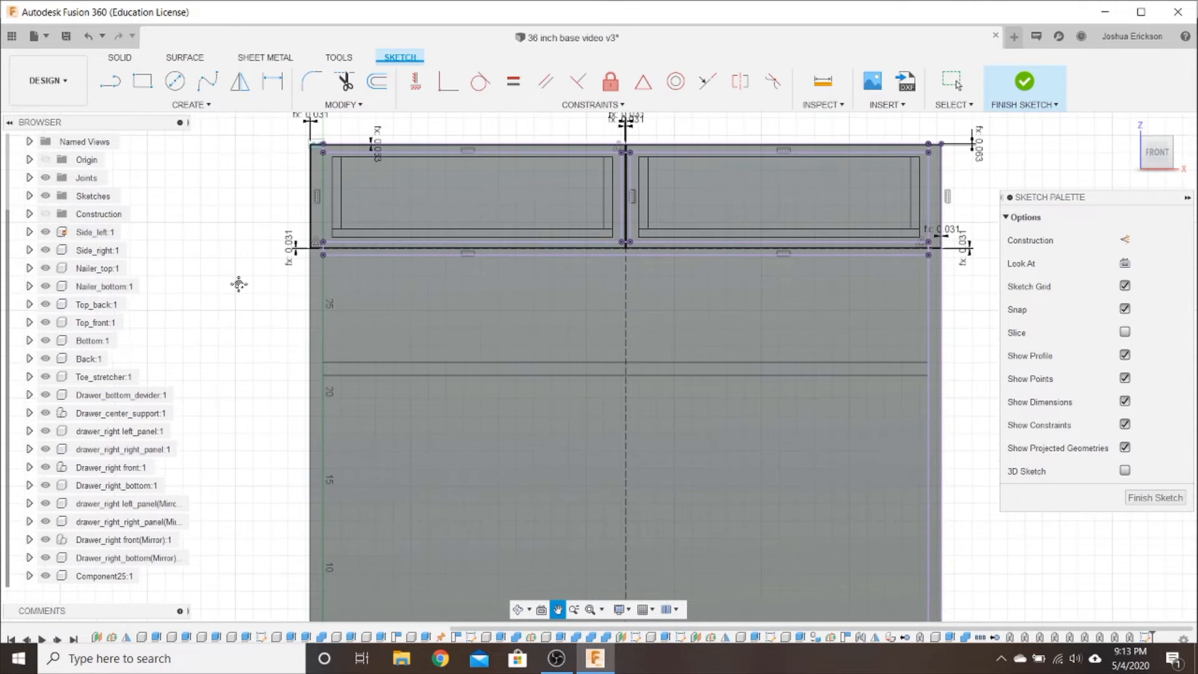
scroll(237, 287, down, 4)
key(d)
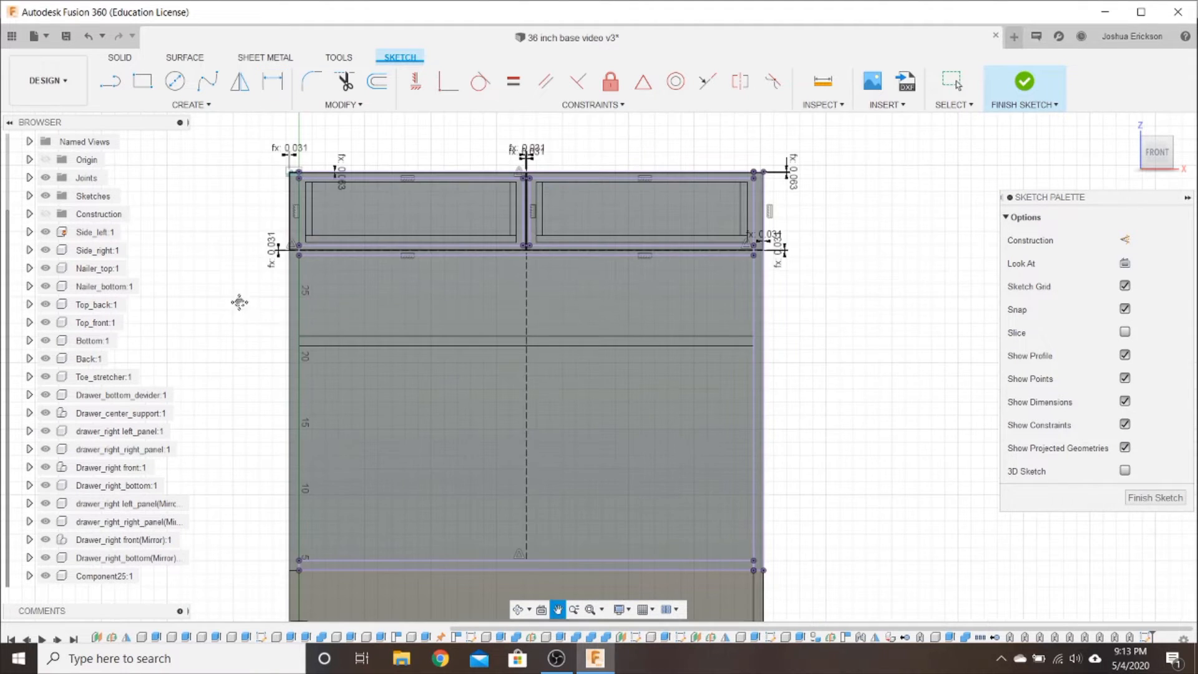
click(142, 81)
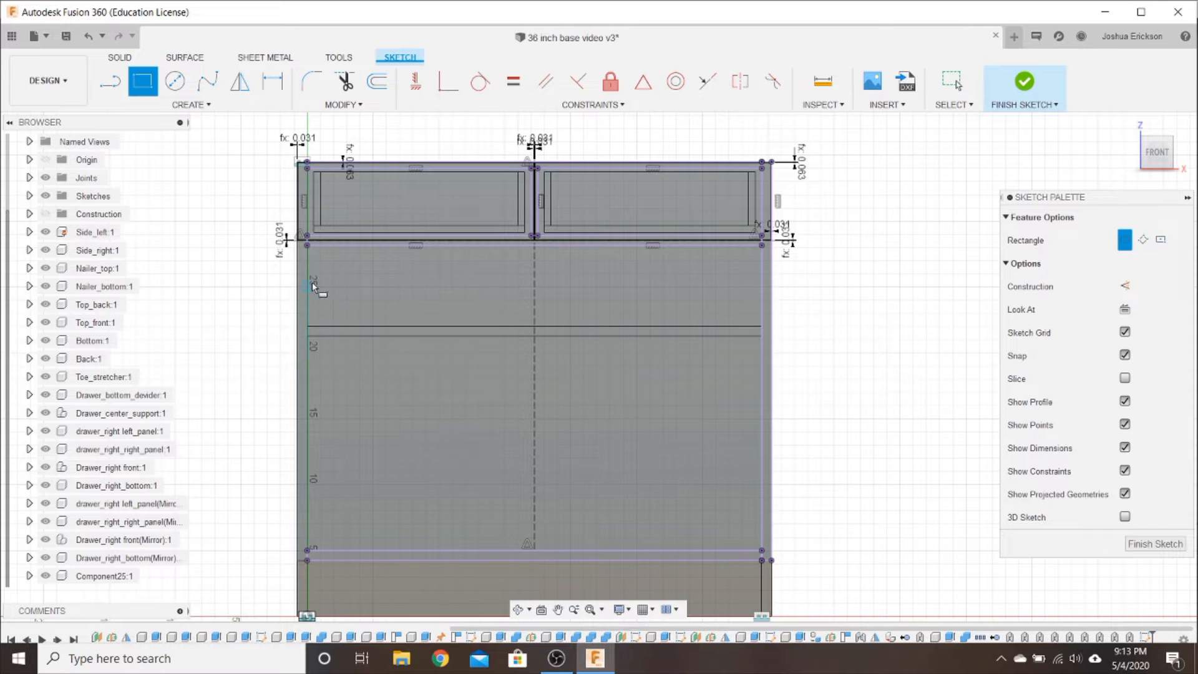
click(342, 281)
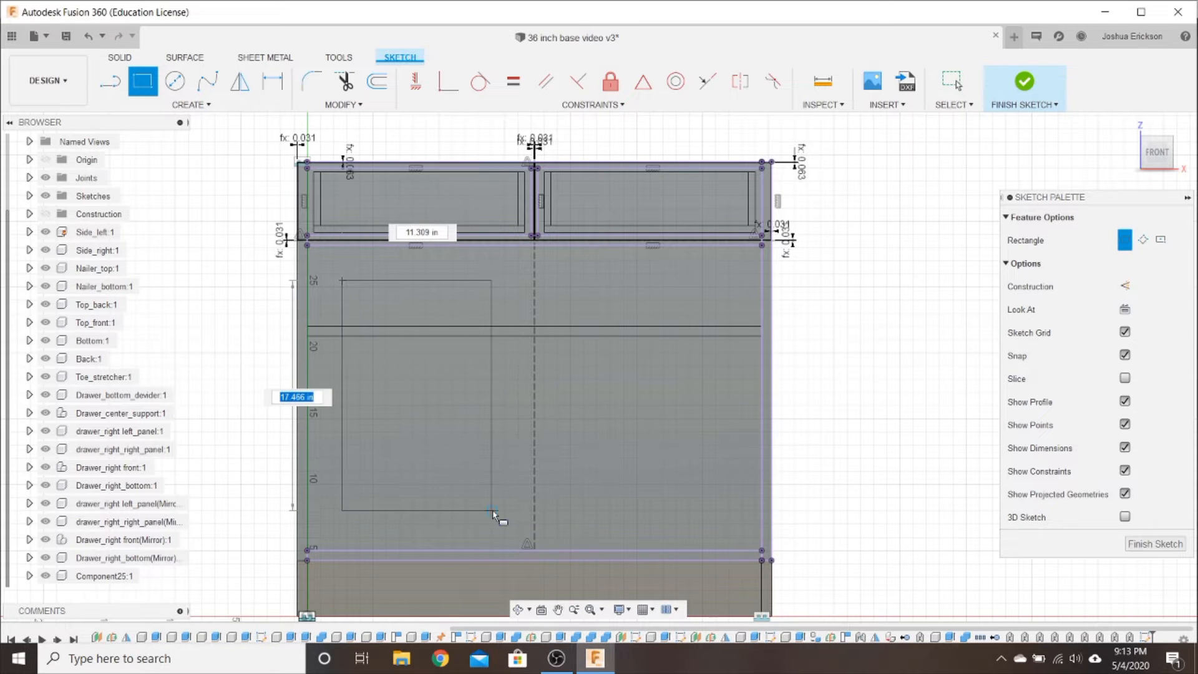
click(491, 510)
key(Escape)
Sketch a second tall two-point rectangle inside the right half of the door opening, clear of the projected outlines and centerline
click(143, 83)
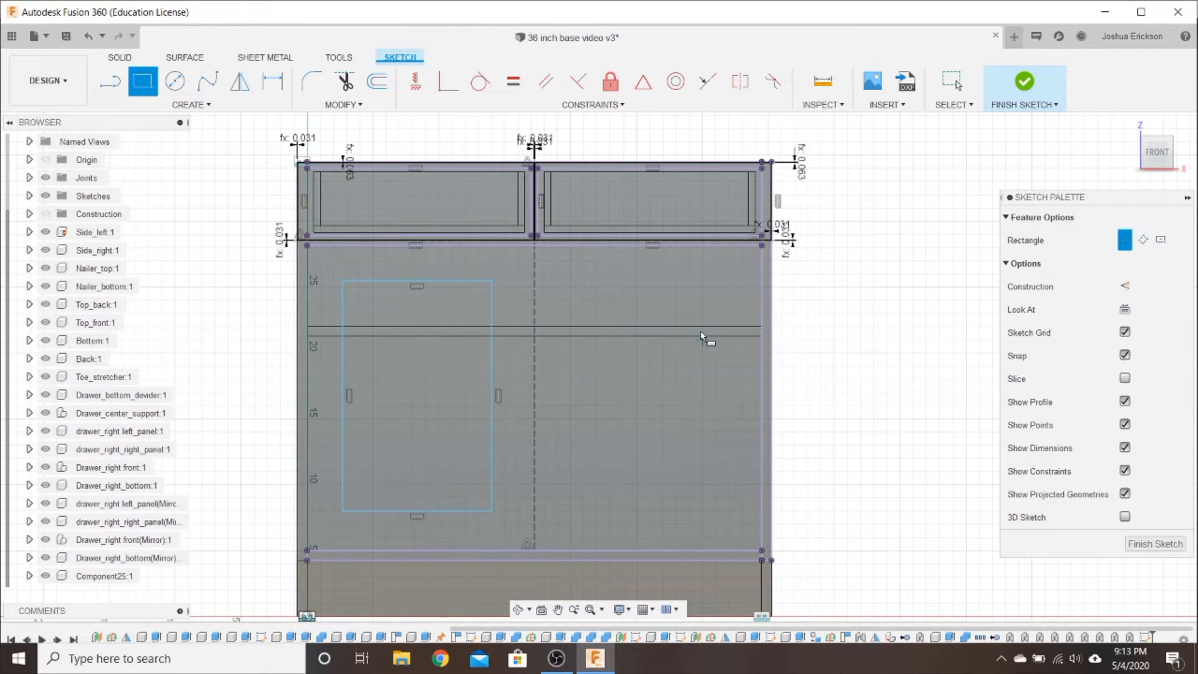
click(571, 281)
click(725, 531)
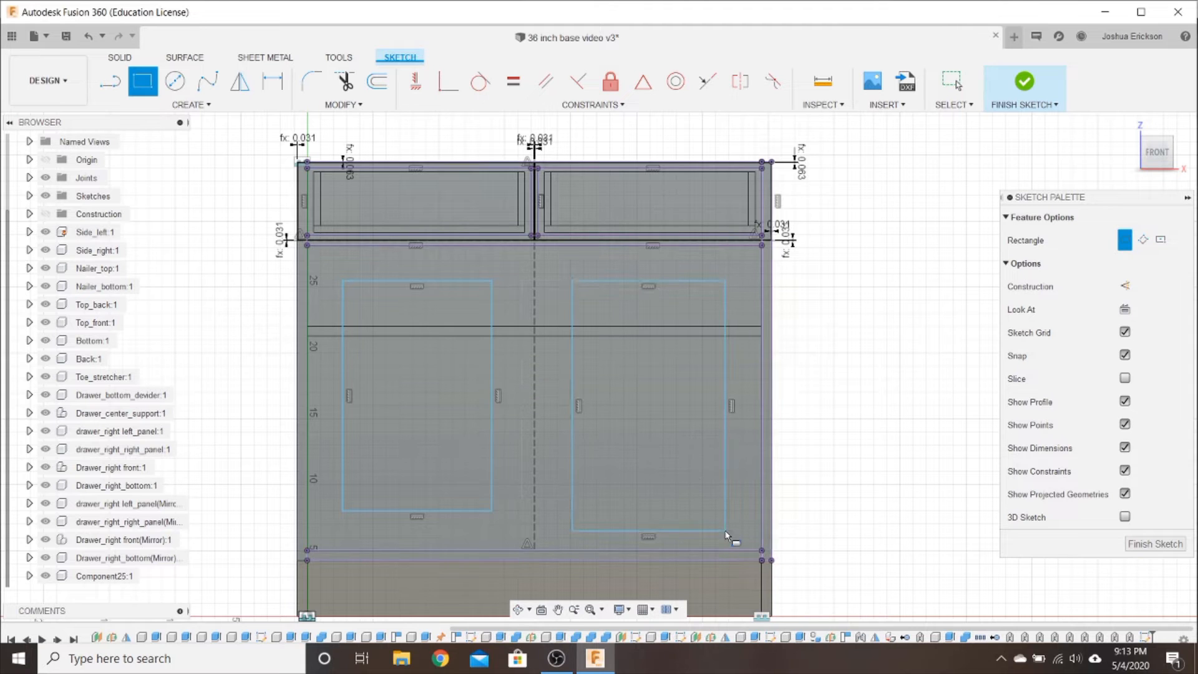
key(Escape)
scroll(334, 234, up, 3)
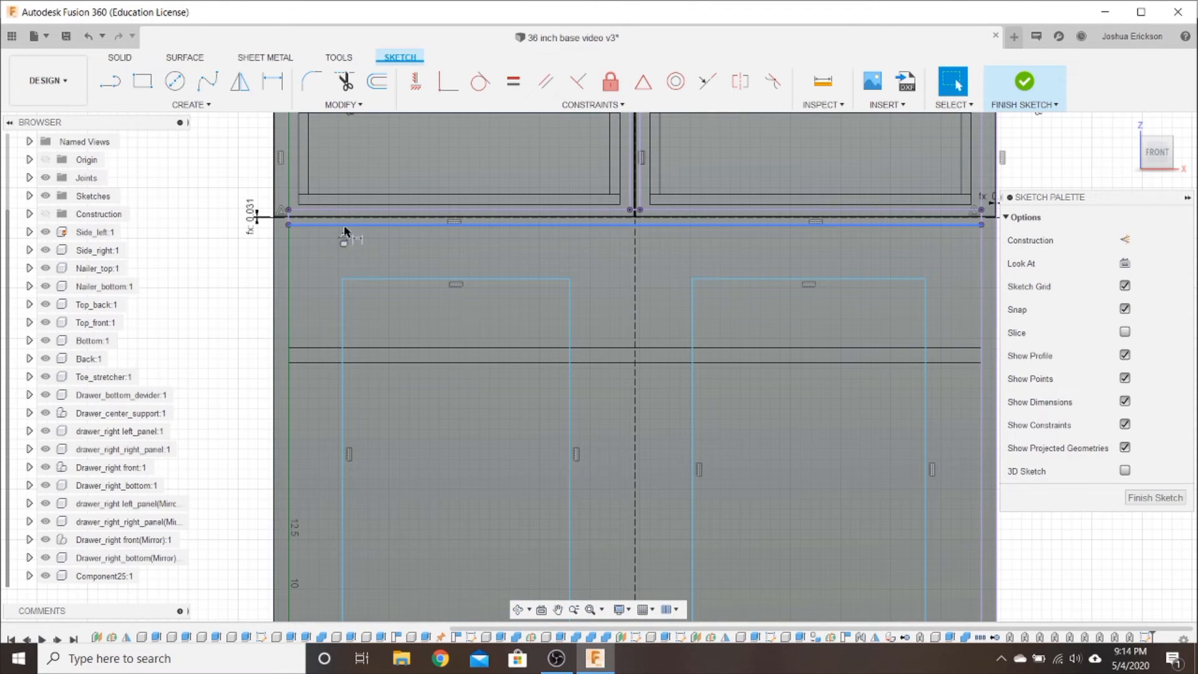
key(d)
click(342, 328)
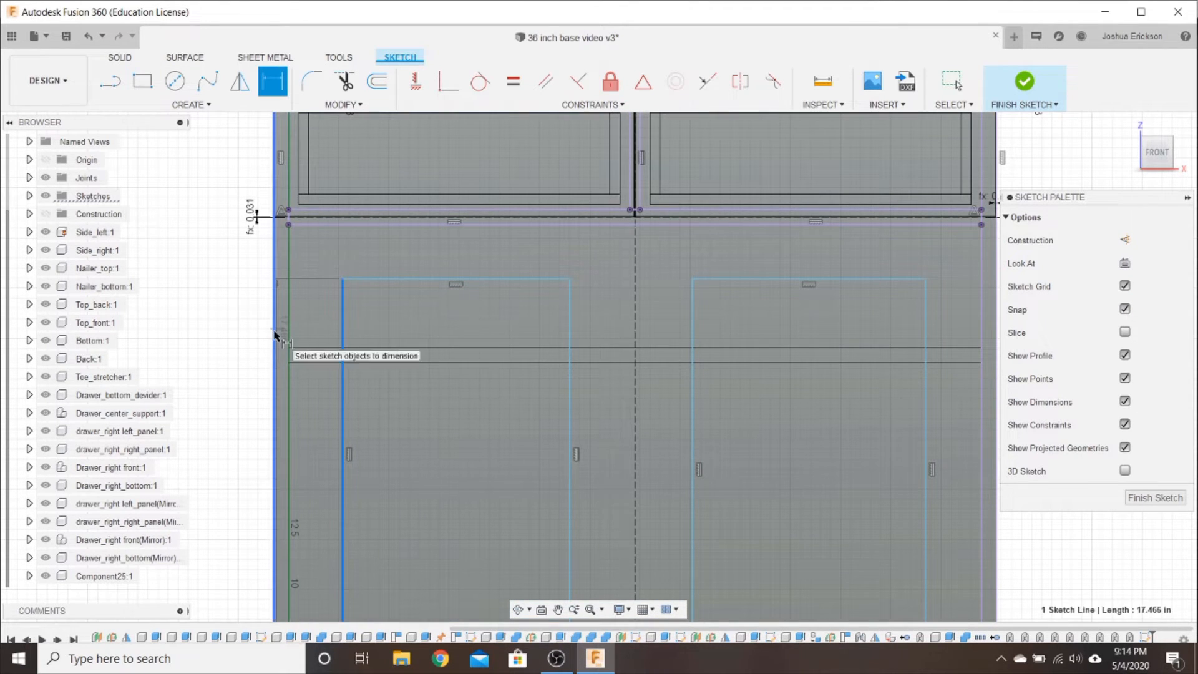
key(o)
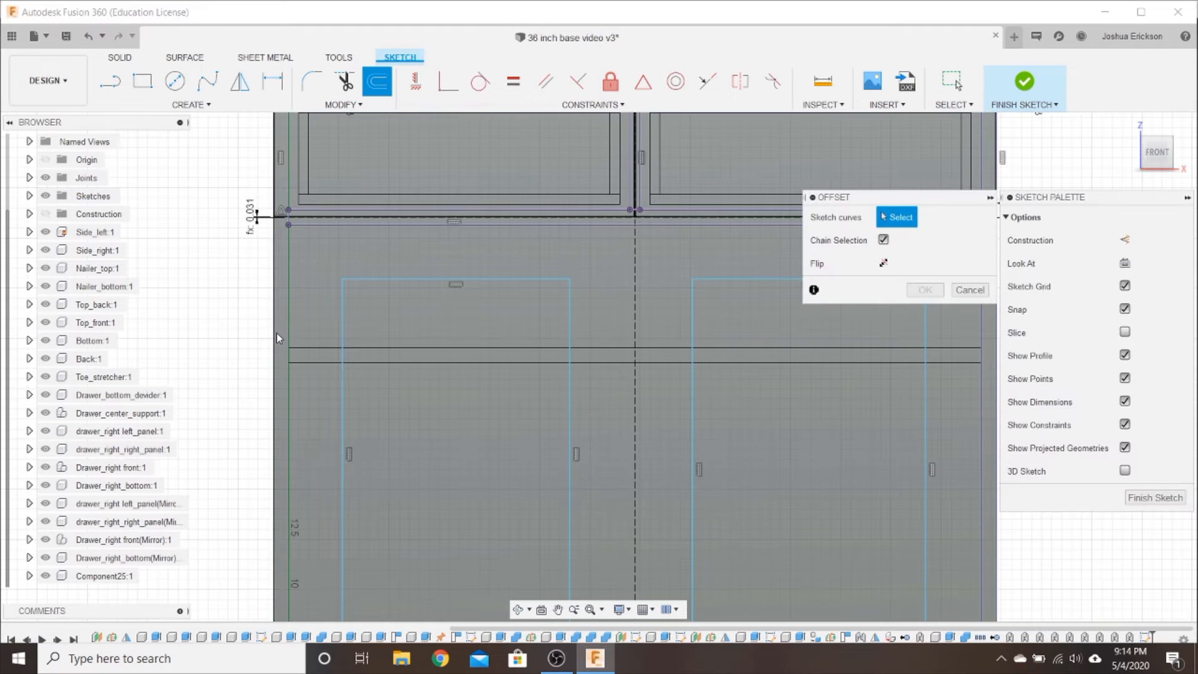
key(Escape)
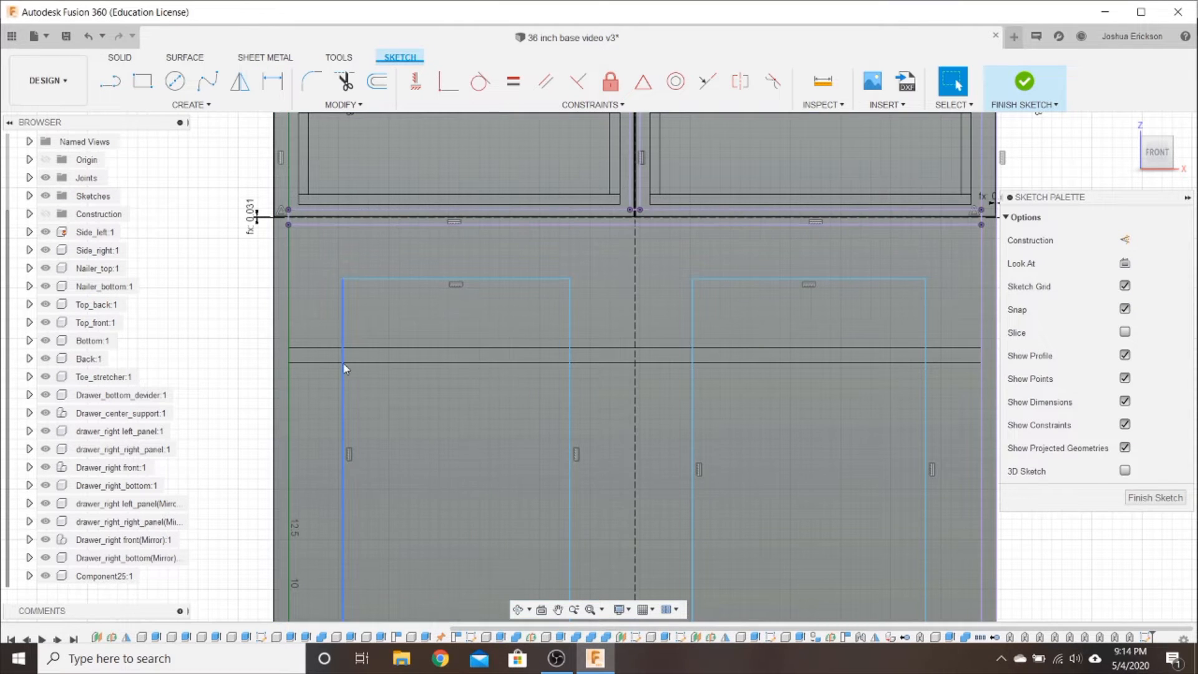
Dimension the left door rectangle's left edge to the left side panel's outer edge as front_gap/2
key(d)
click(341, 354)
click(274, 356)
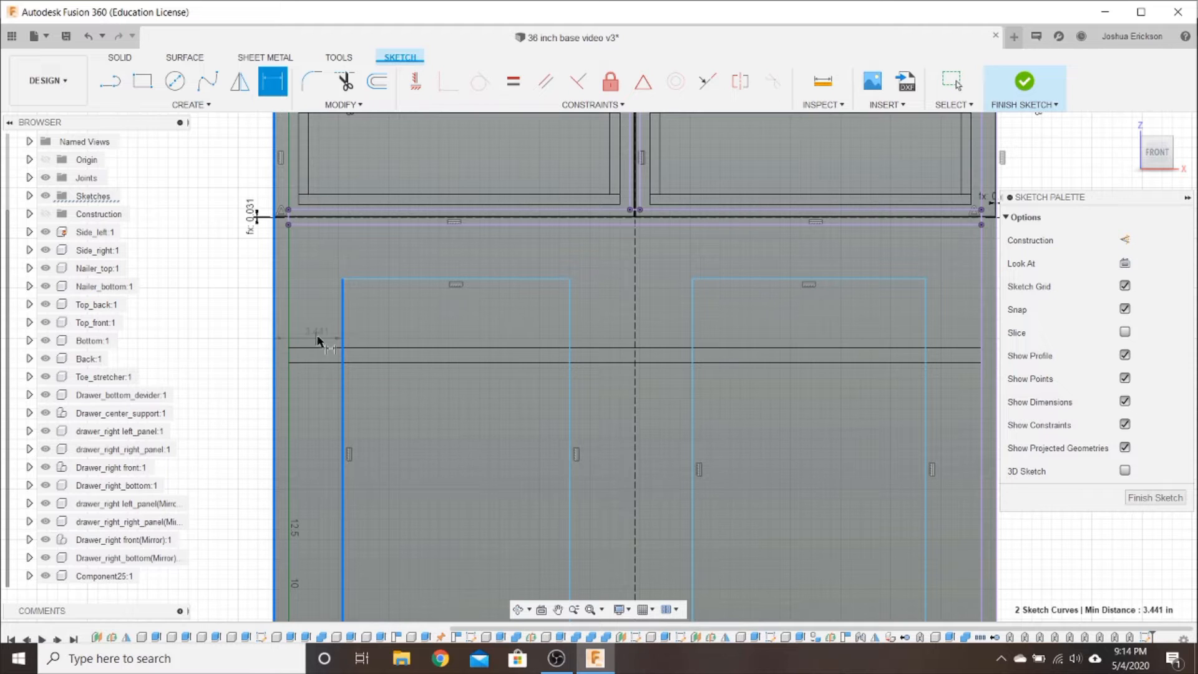
click(315, 337)
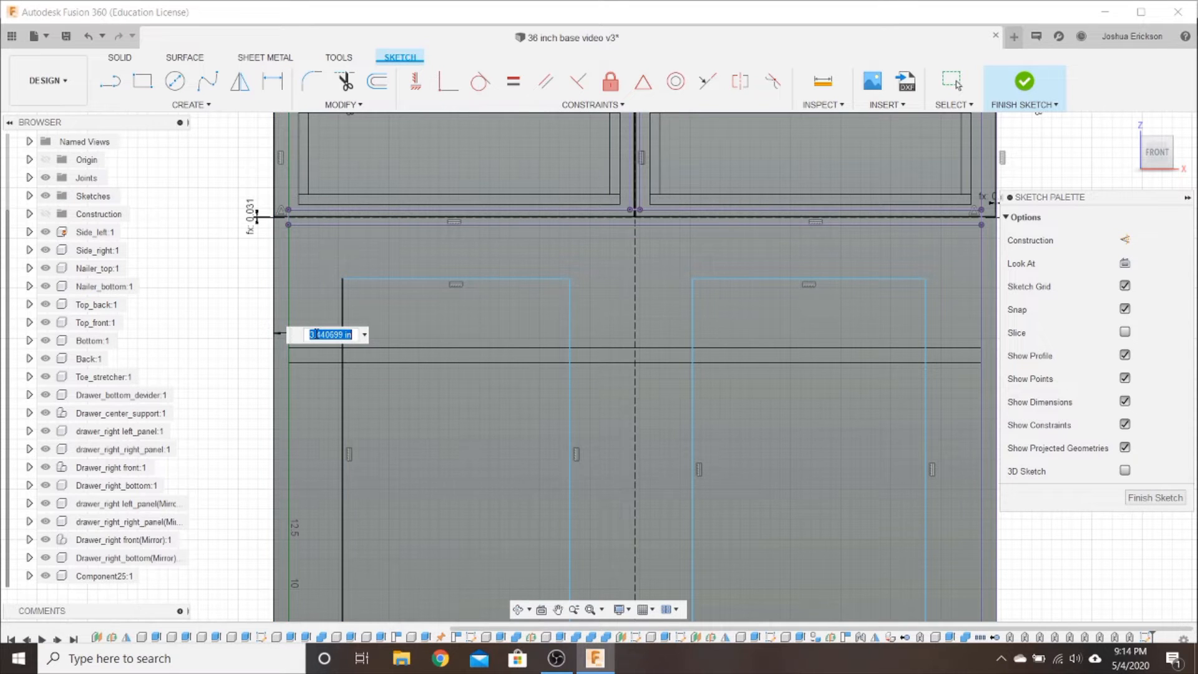
text(front)
key(Return)
text(/2)
key(Return)
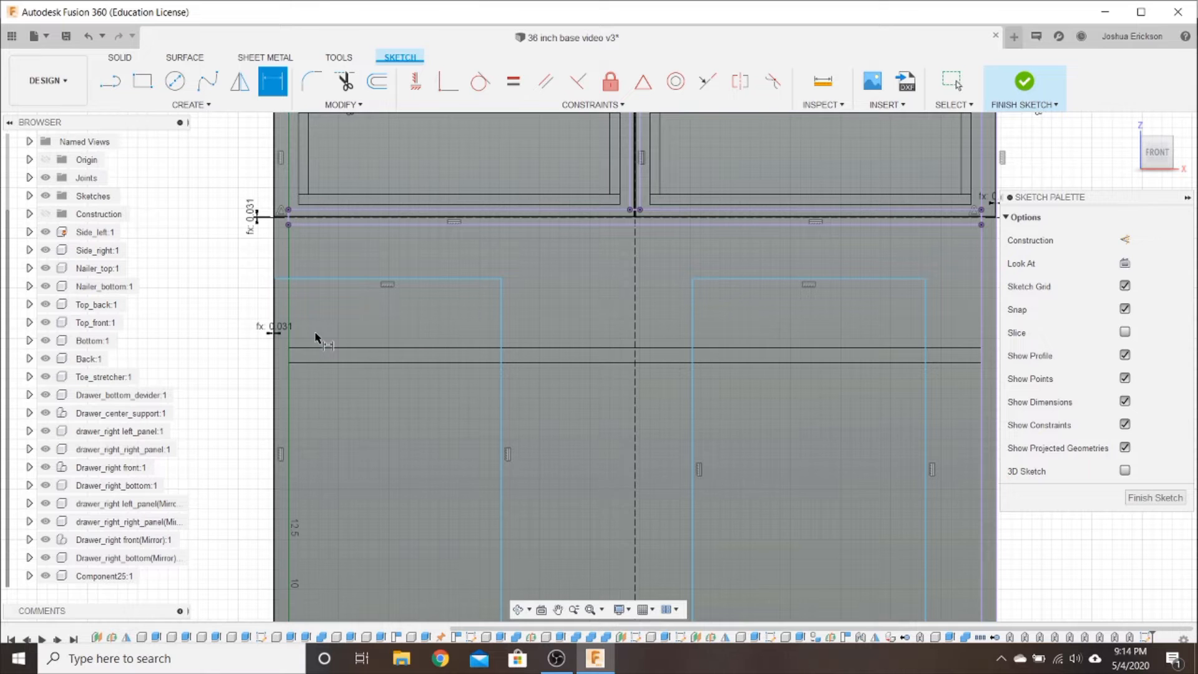
Dimension the left door rectangle's right edge to the vertical construction centerline as front_gap/2
click(501, 341)
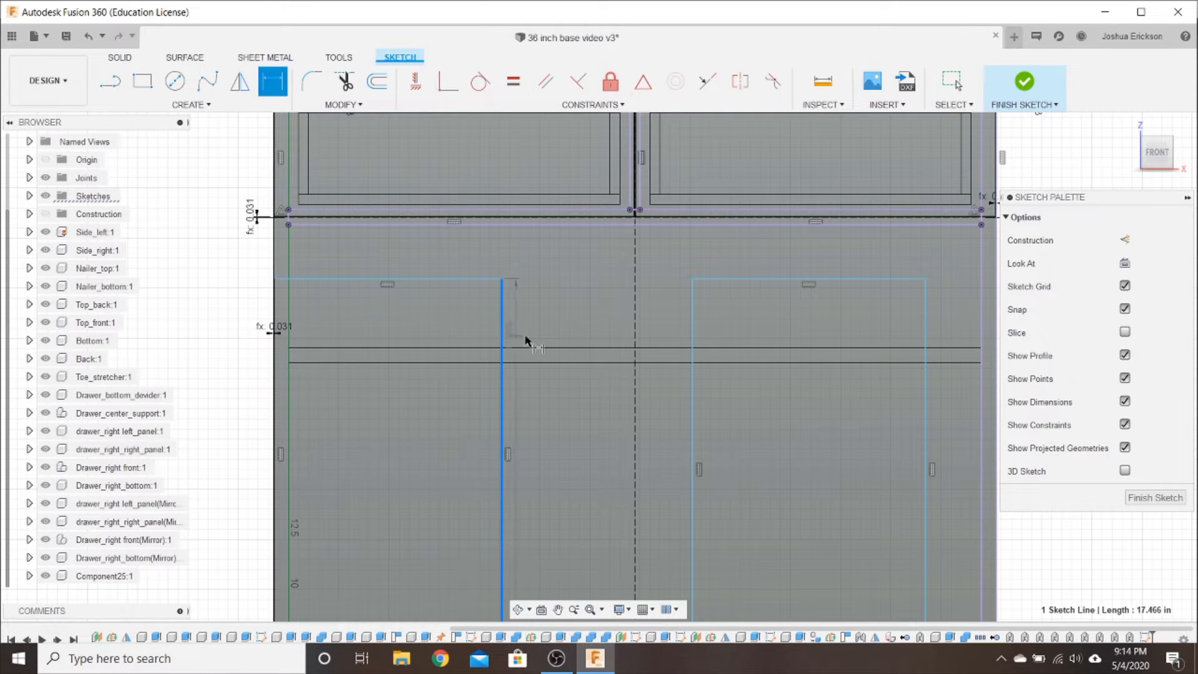
click(636, 339)
click(590, 338)
text(front)
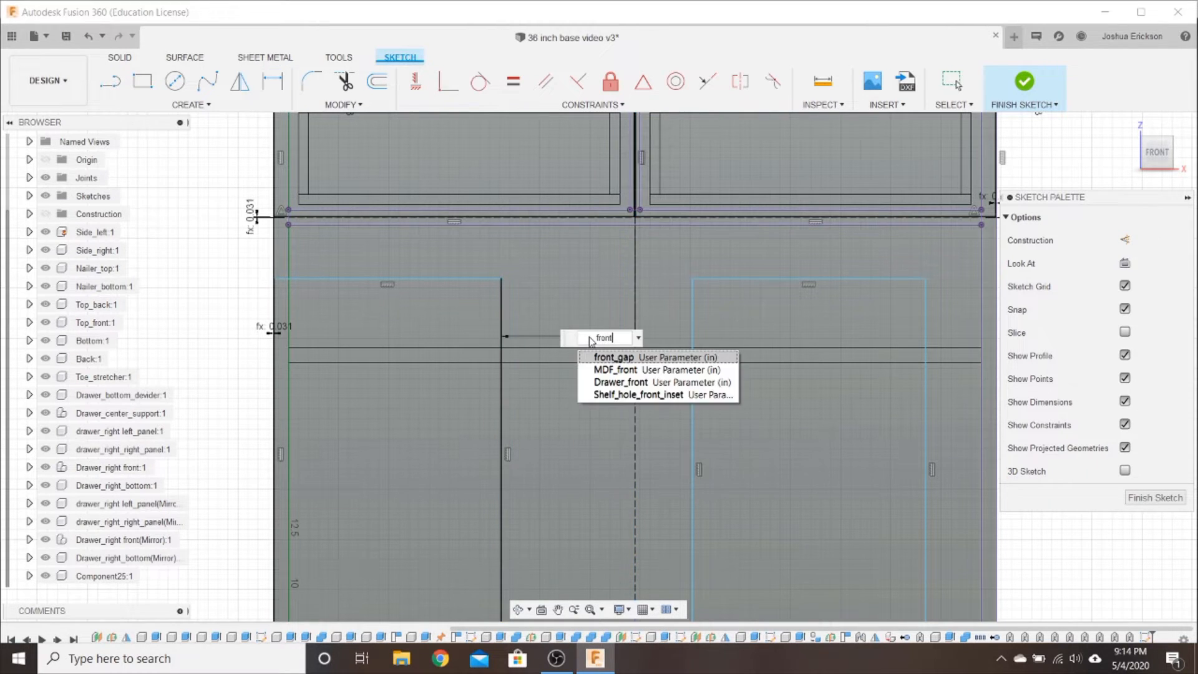
key(Return)
key(Return)
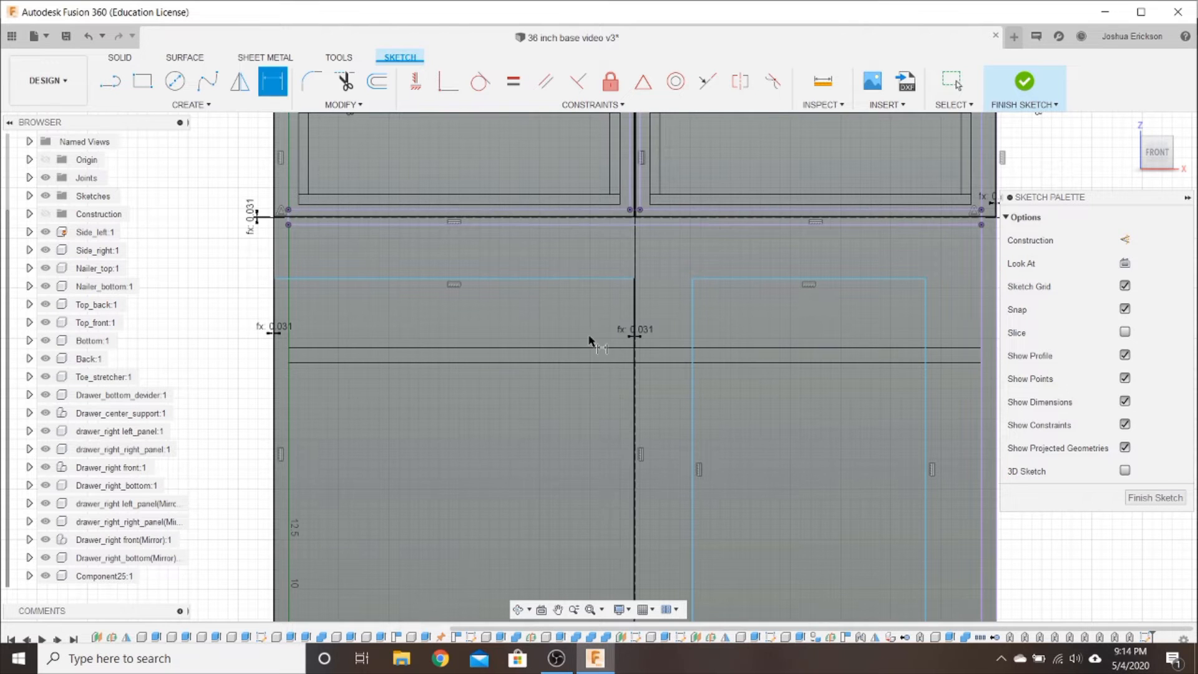
Dimension the left door rectangle's top edge to the horizontal construction centerline as front_gap/2
click(563, 280)
scroll(347, 200, up, 6)
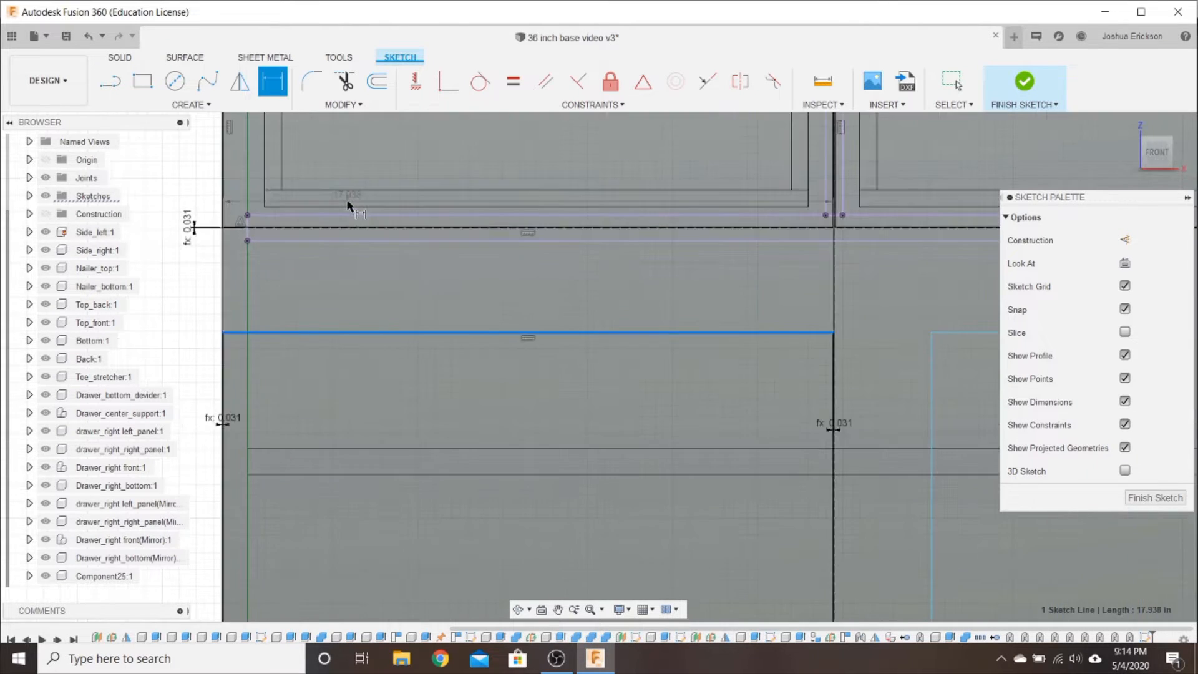
scroll(396, 321, up, 3)
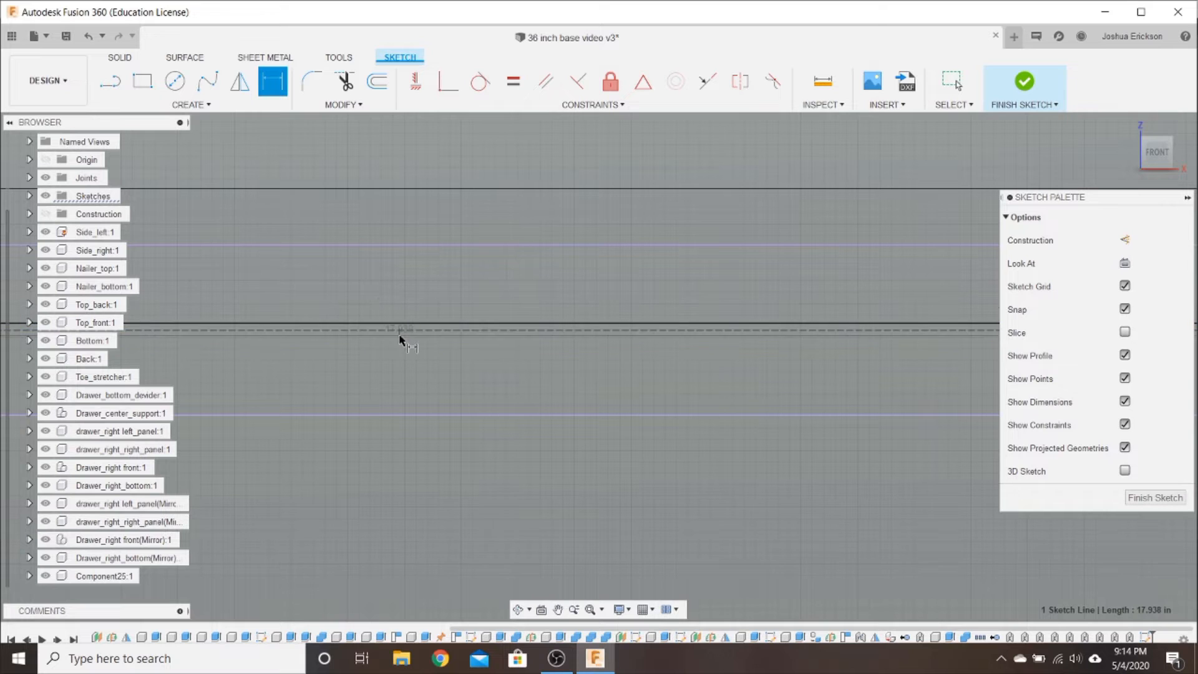
click(409, 330)
click(414, 362)
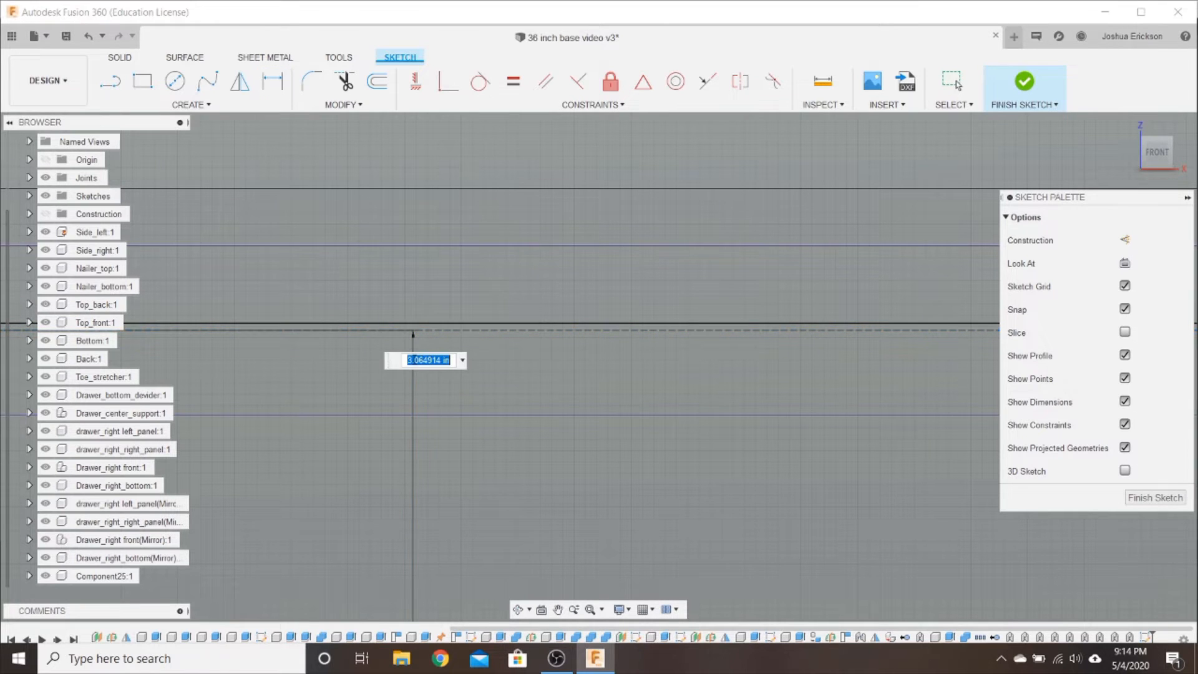
text(front)
key(Return)
text(/2)
key(Return)
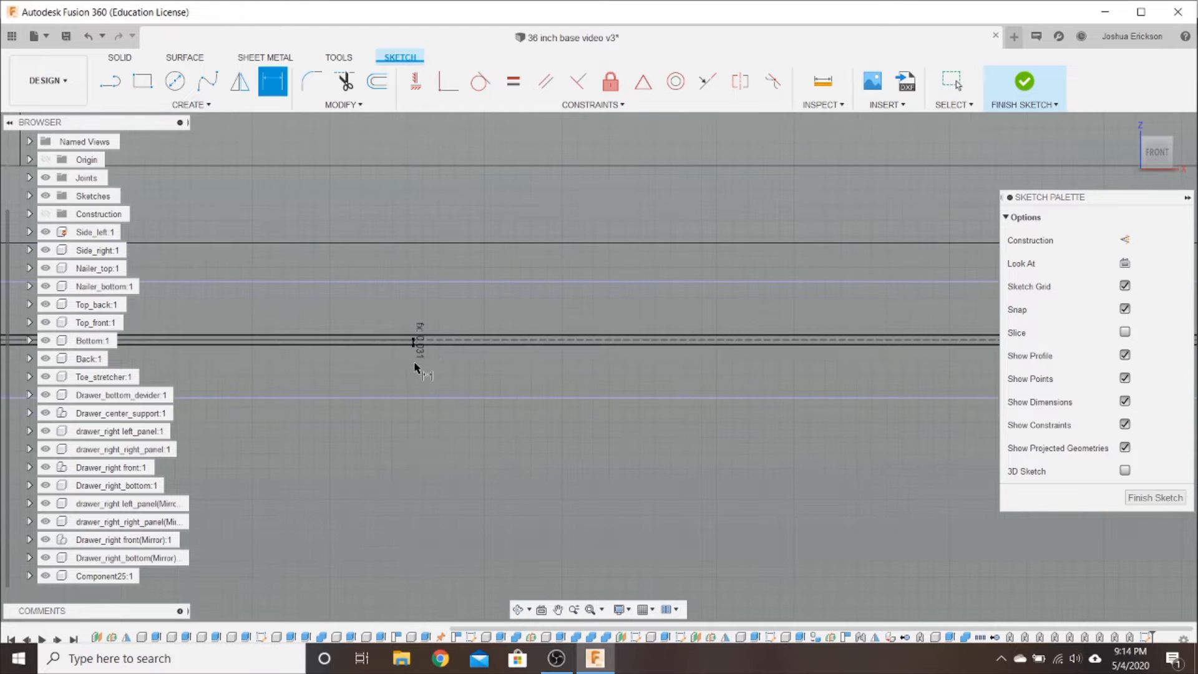
scroll(434, 342, down, 5)
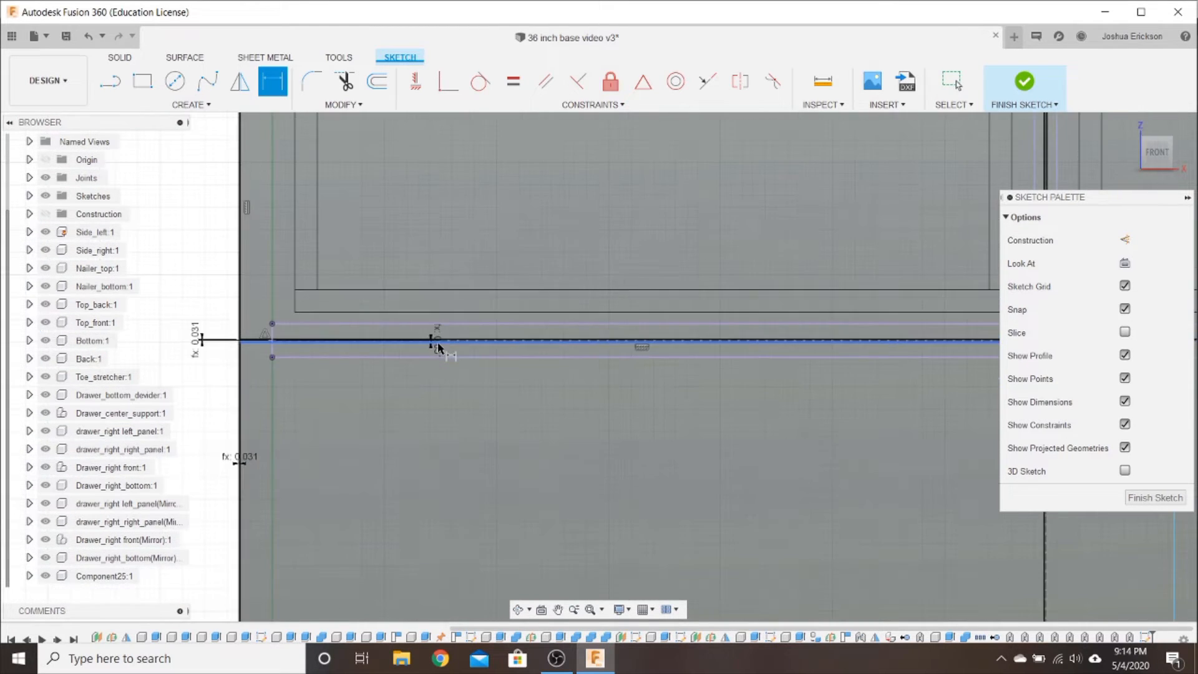
scroll(438, 349, down, 5)
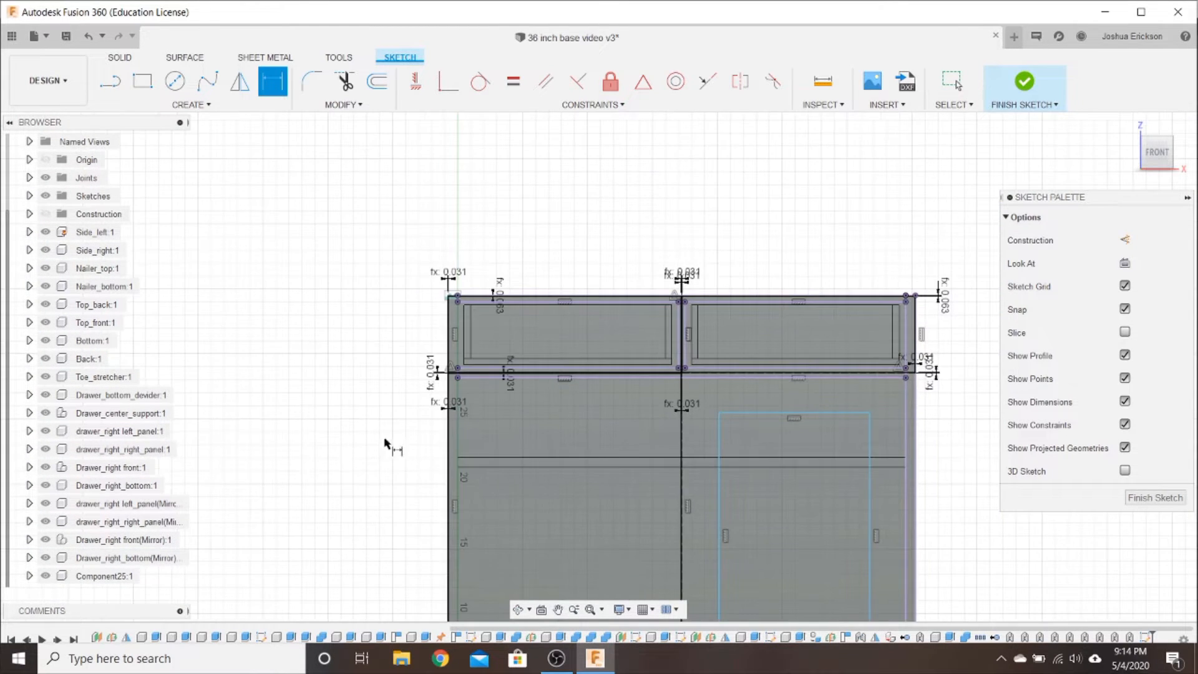
Dimension the left door rectangle's bottom edge to the bottom panel's lower projected edge as front_gap
middle_drag(388, 447, 312, 191)
key(d)
scroll(574, 319, up, 3)
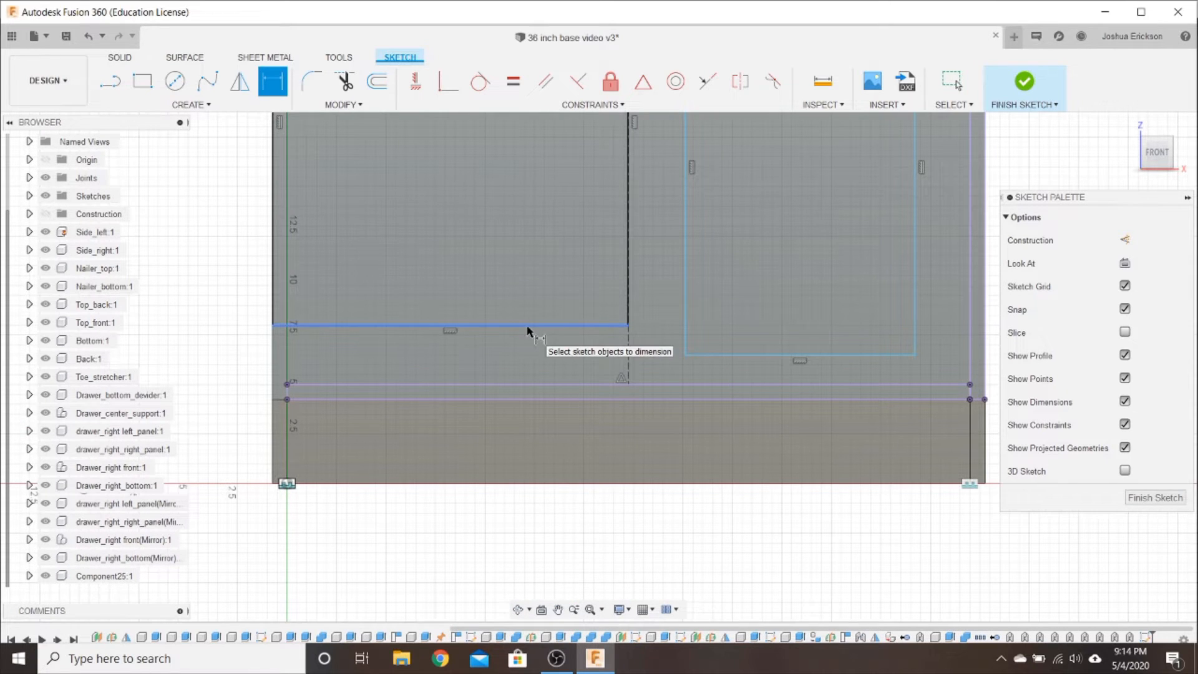
click(527, 329)
click(521, 399)
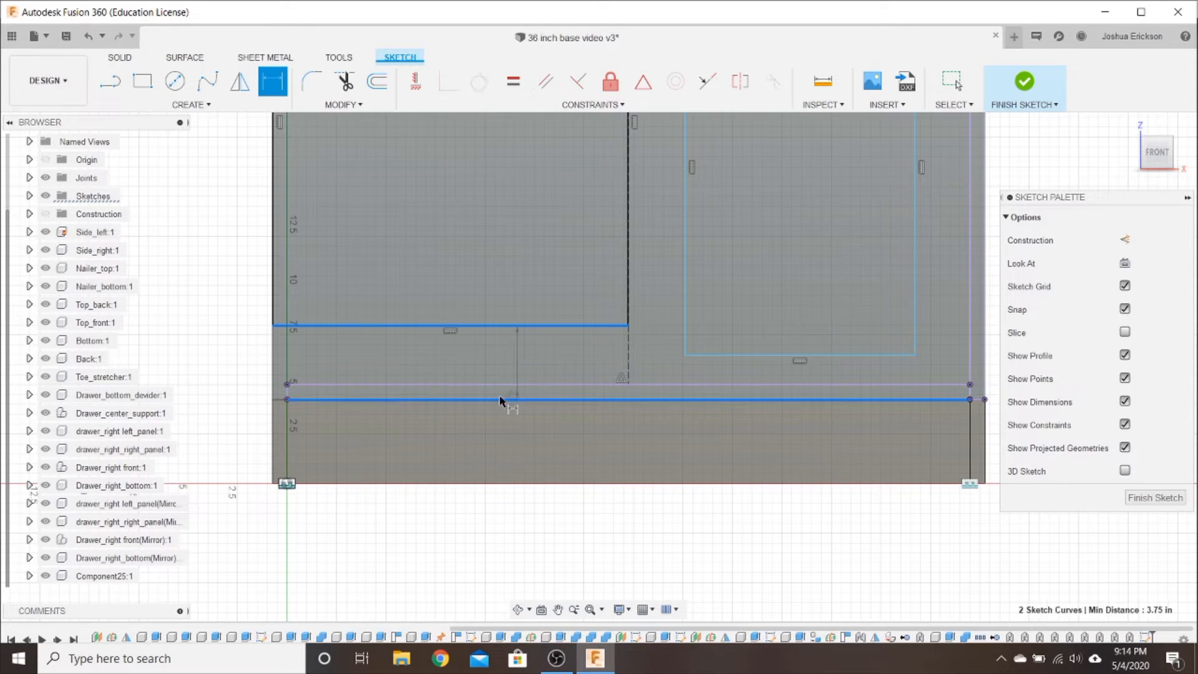
click(446, 379)
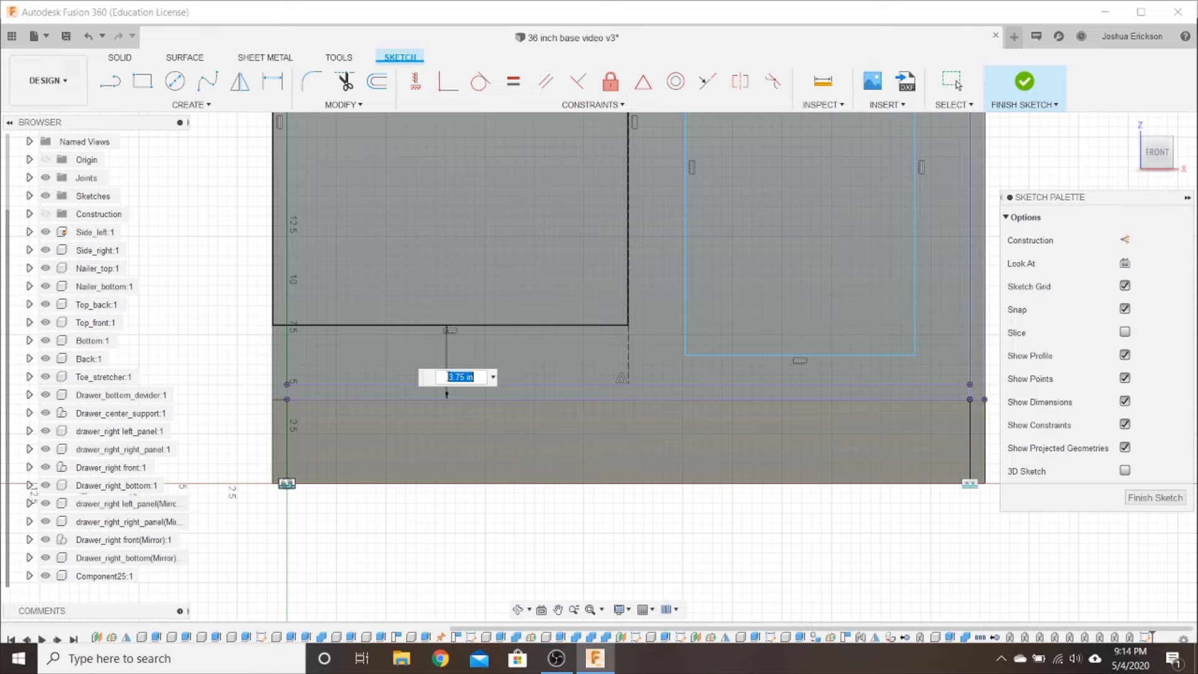
text(Front_gap)
key(Return)
key(Return)
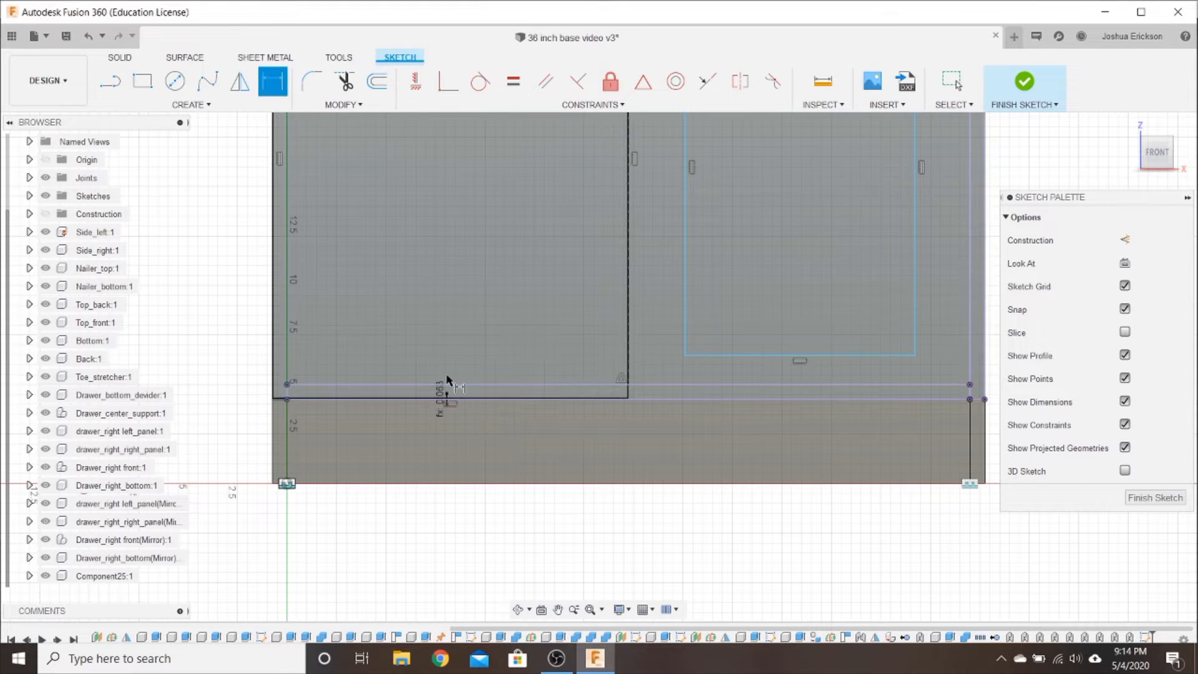
Dimension the right door rectangle's left edge to the vertical construction centerline as front_gap/2
click(686, 306)
scroll(631, 334, up, 5)
scroll(626, 338, up, 3)
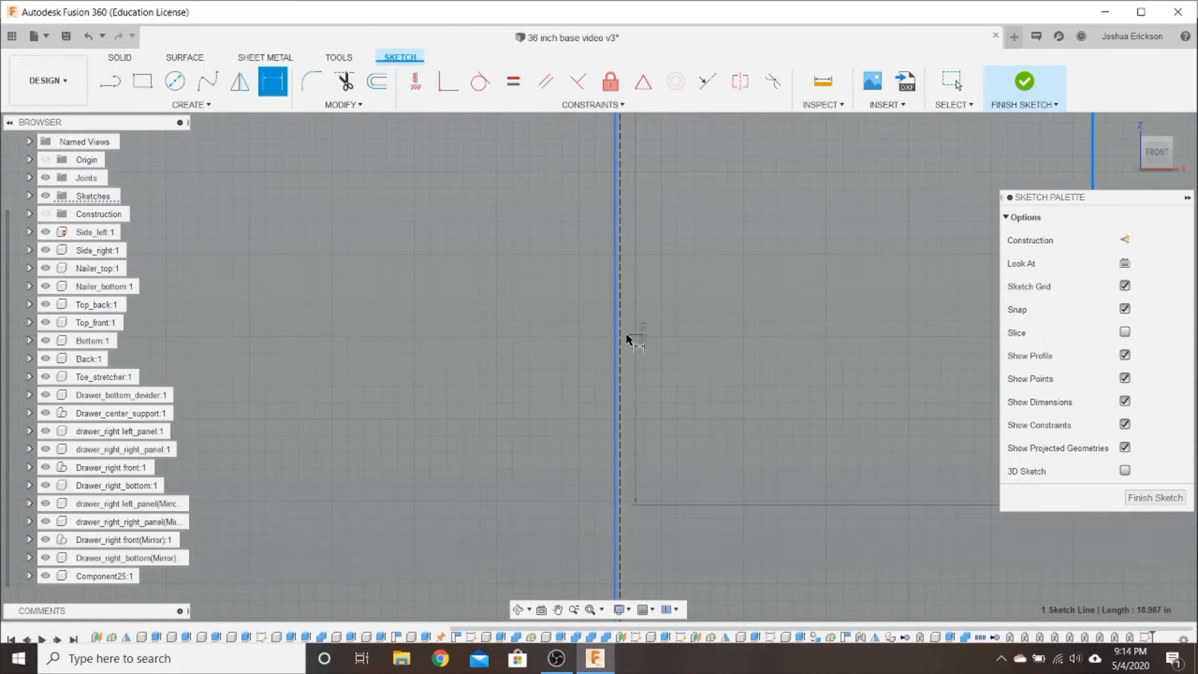
click(671, 338)
click(671, 339)
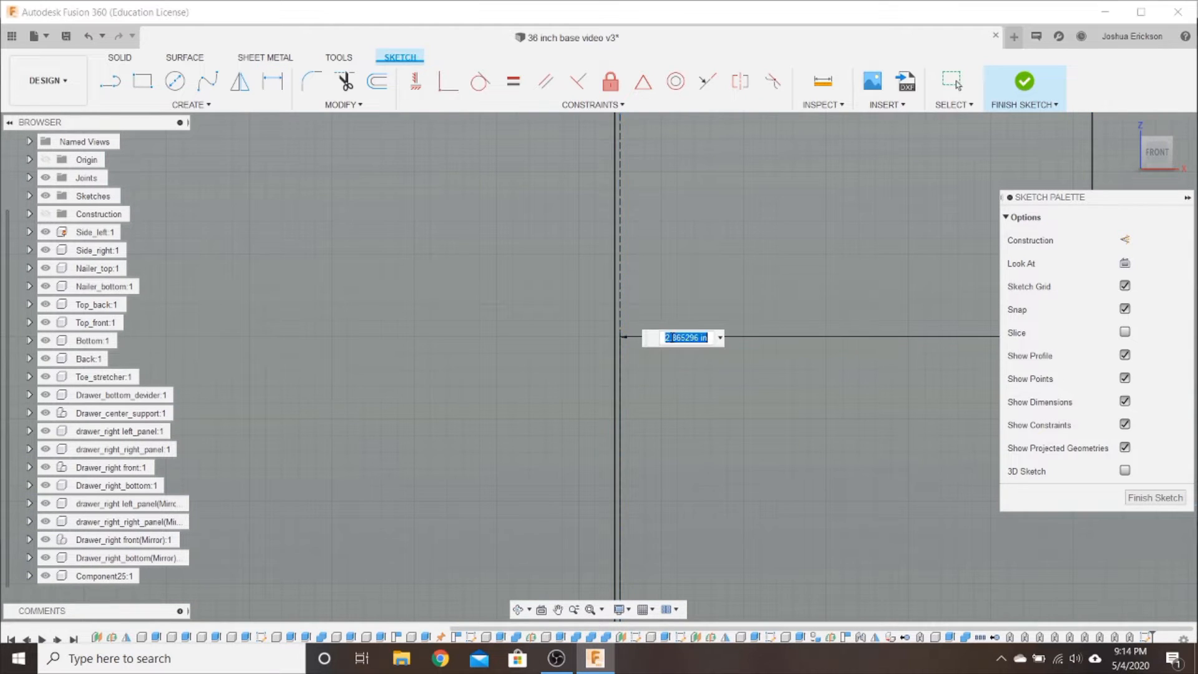
text(front)
key(Return)
key(Return)
scroll(672, 339, down, 3)
scroll(722, 452, down, 1)
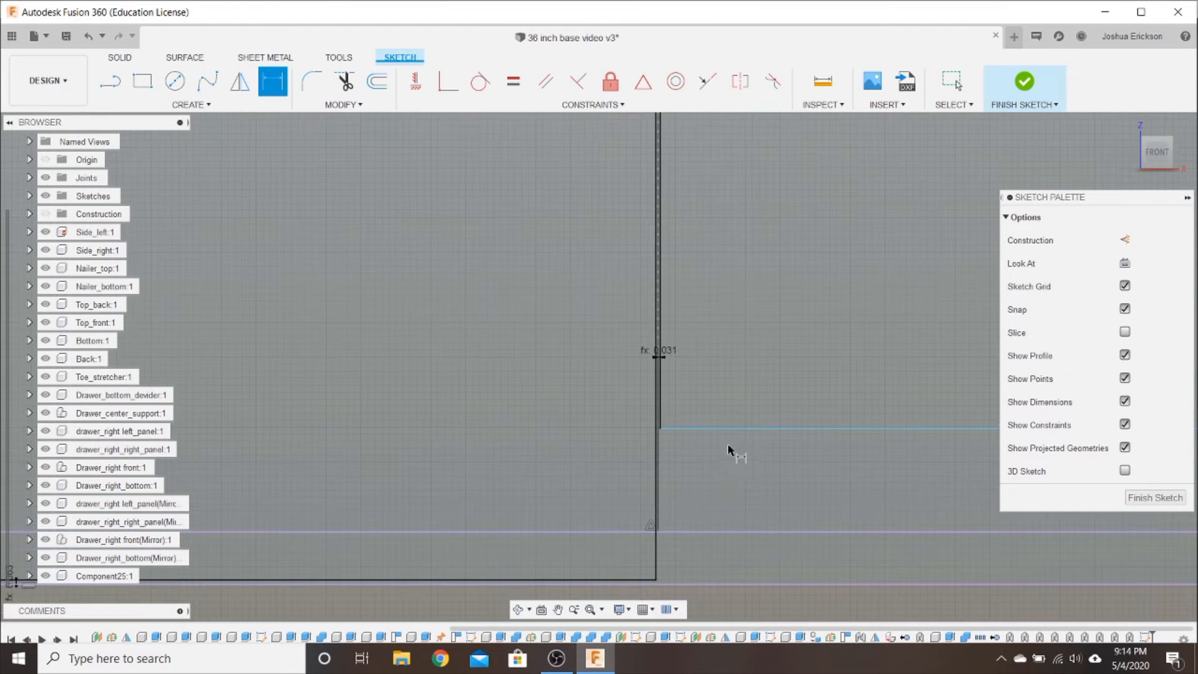
Dimension the right door rectangle's bottom edge to the bottom panel's lower projected edge as front_gap
click(744, 429)
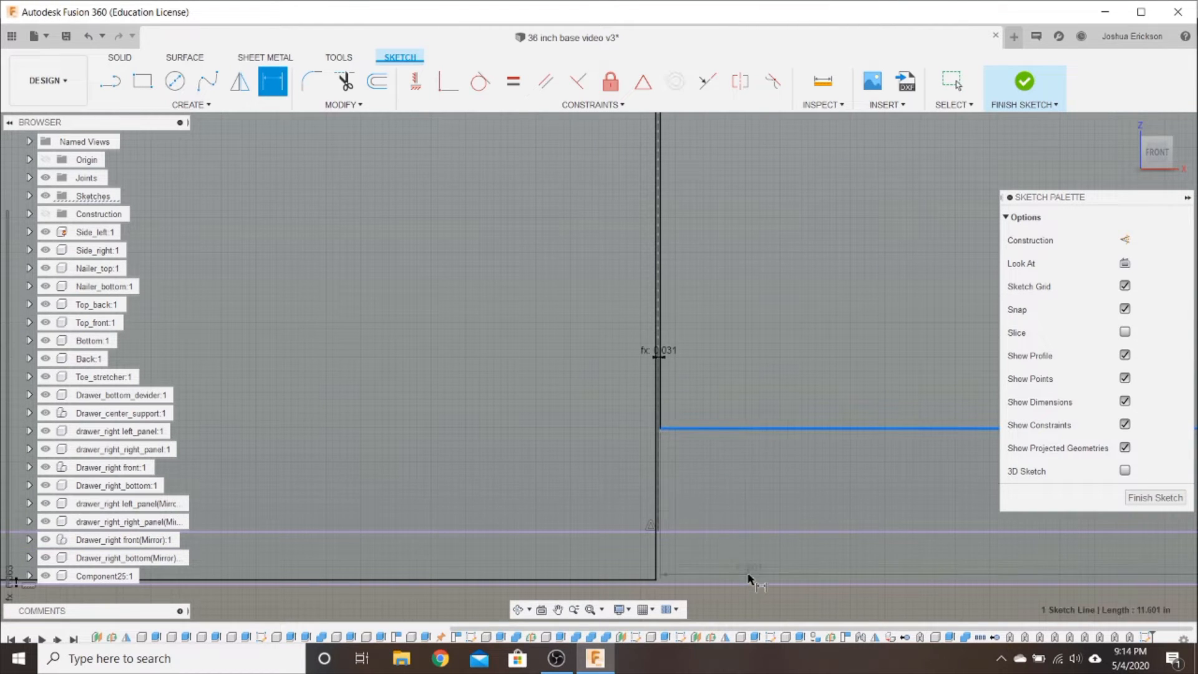
click(751, 584)
click(754, 565)
text(front)
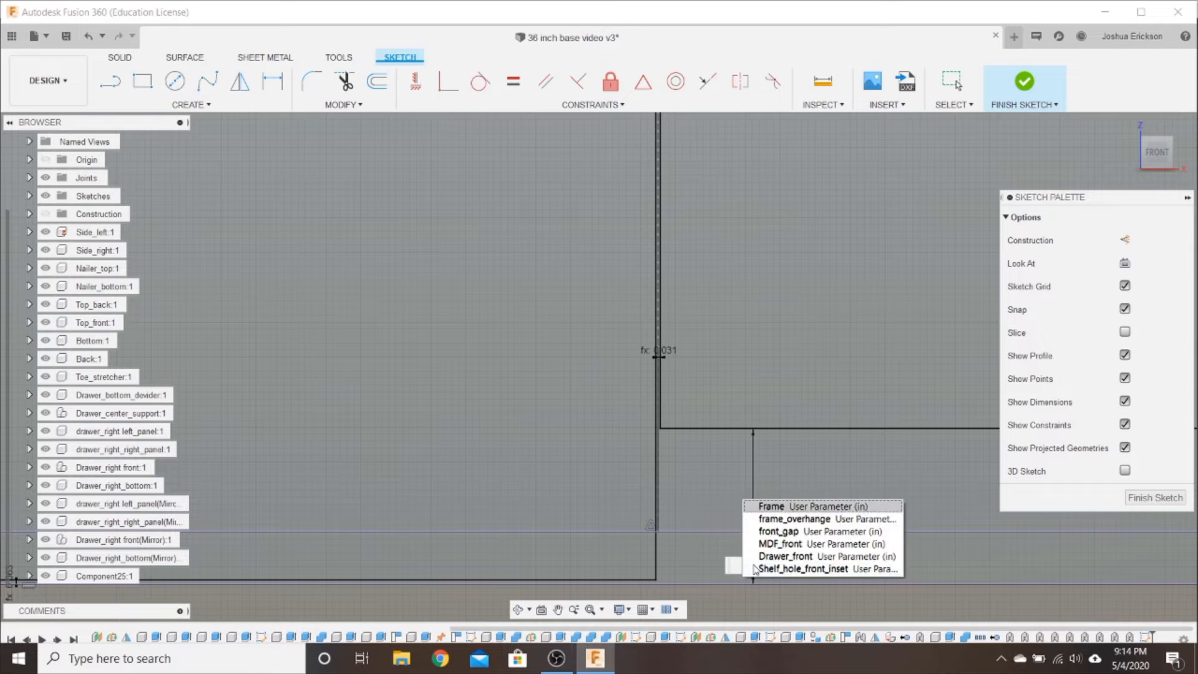
key(Return)
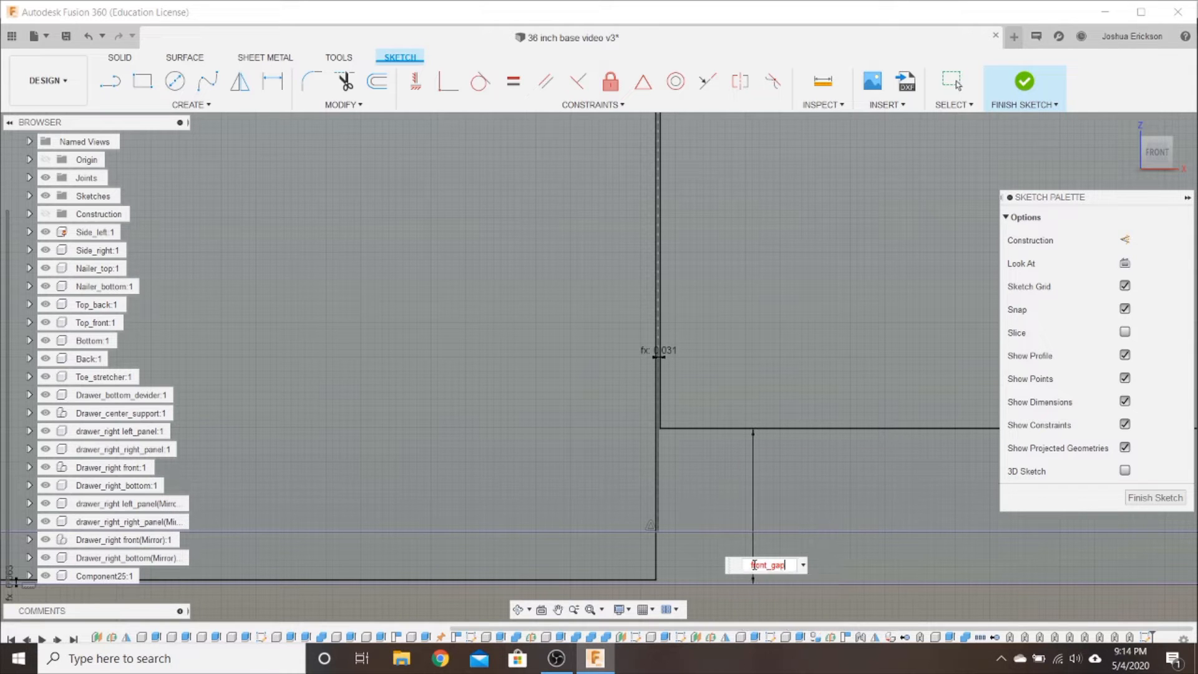
key(Return)
scroll(762, 553, down, 6)
scroll(758, 527, down, 3)
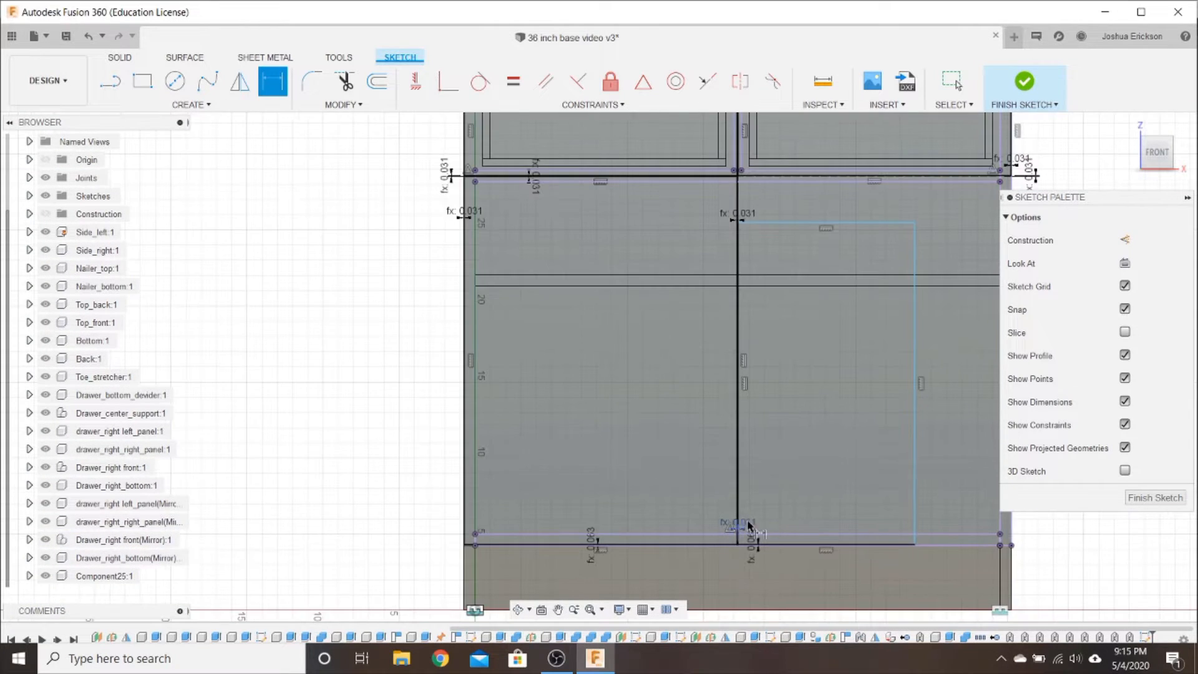
middle_drag(814, 222, 611, 435)
click(612, 424)
scroll(604, 357, up, 7)
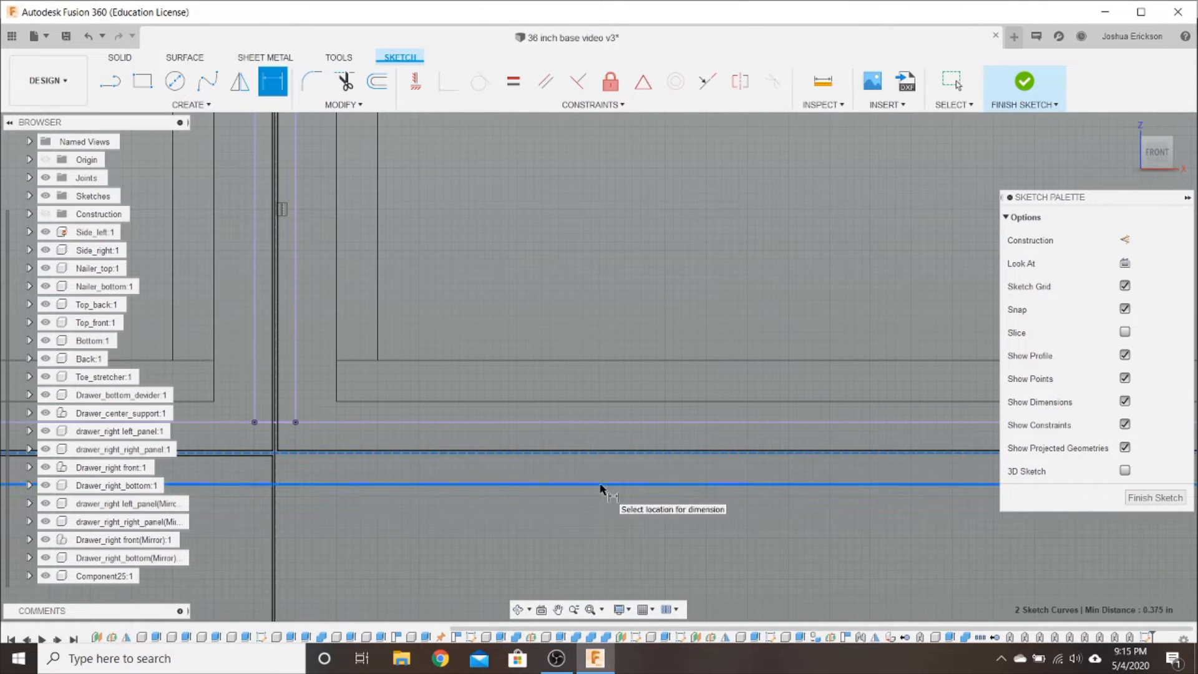
key(t)
scroll(600, 485, down, 5)
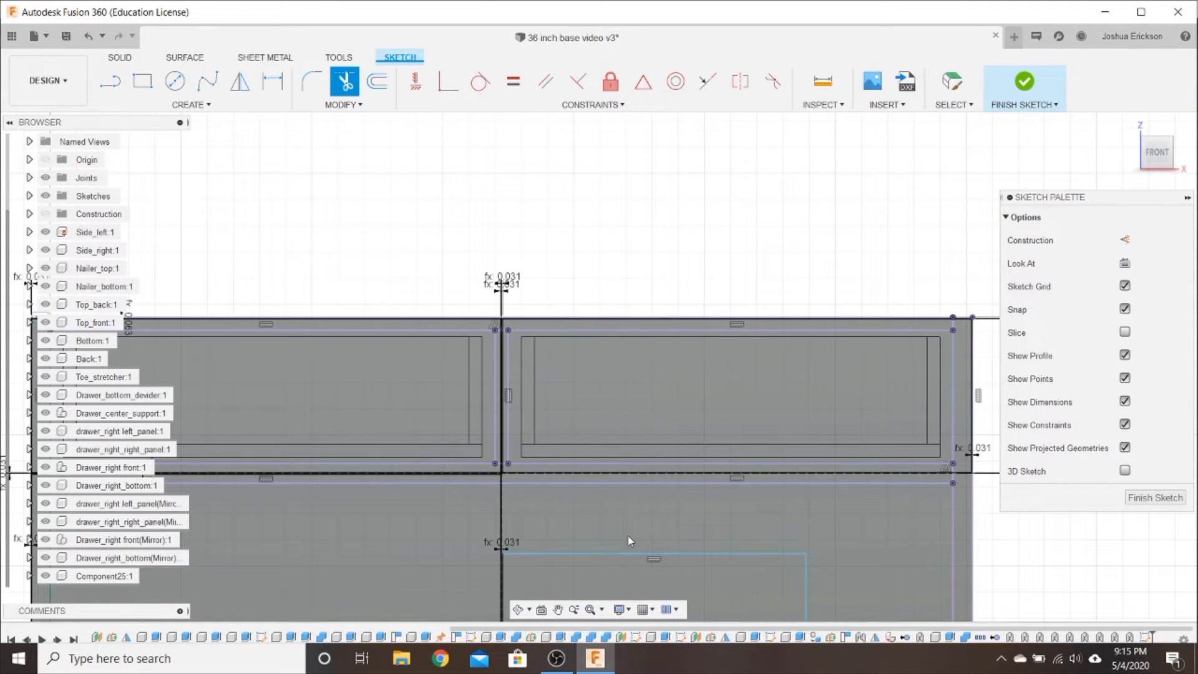
key(Escape)
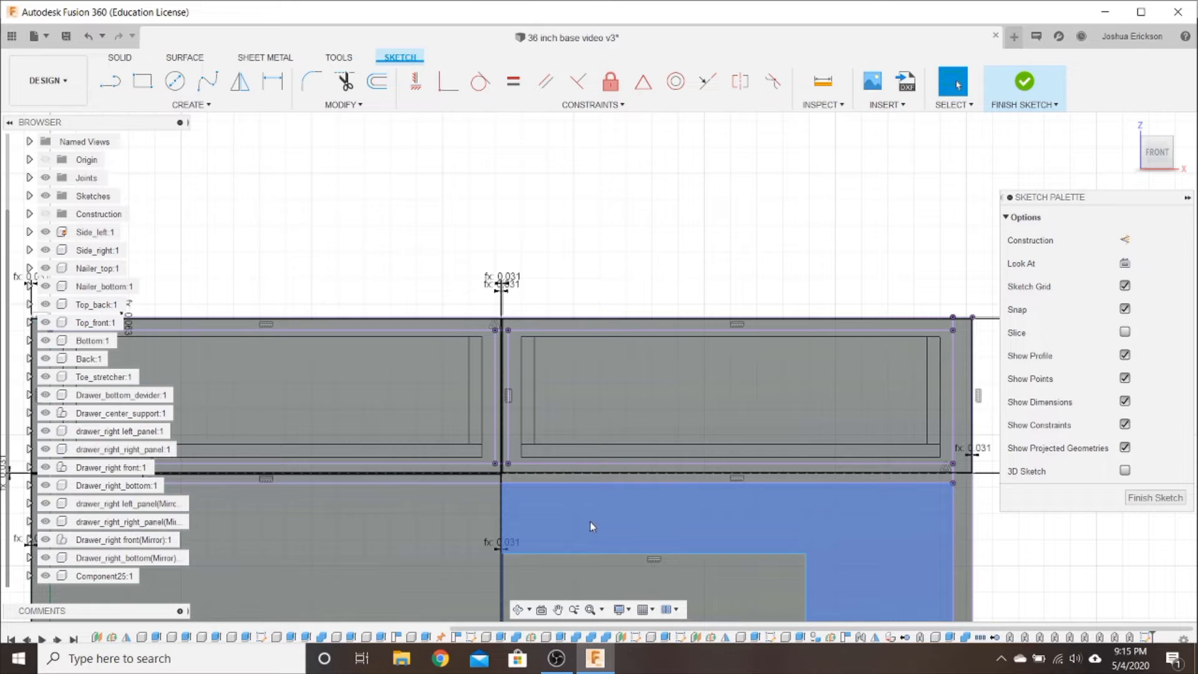
Dimension the right door rectangle's top edge to the horizontal construction centerline as front_gap/2
key(d)
scroll(596, 477, up, 5)
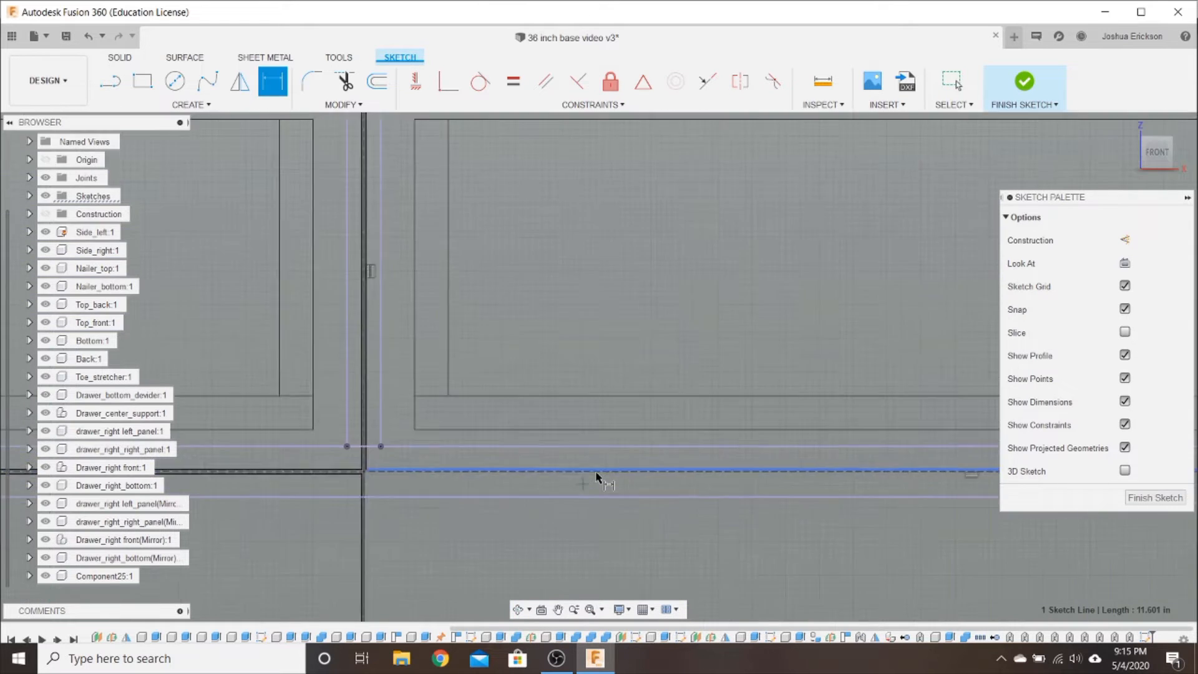
scroll(596, 472, up, 3)
click(602, 470)
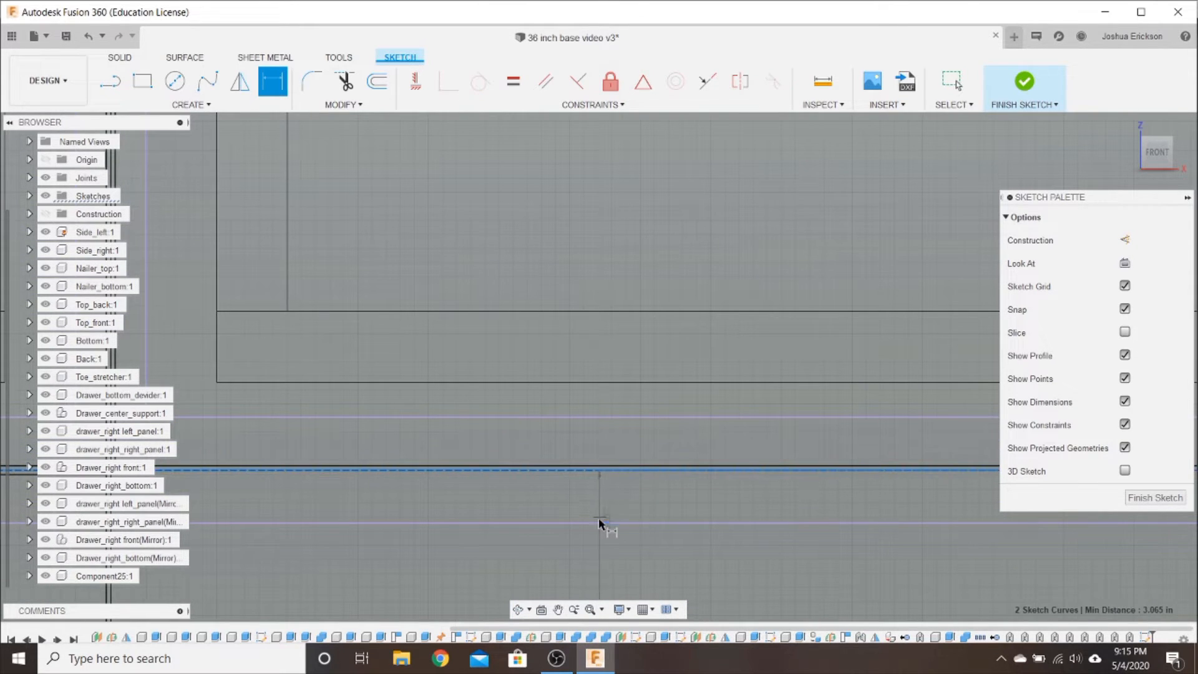
click(599, 522)
click(600, 509)
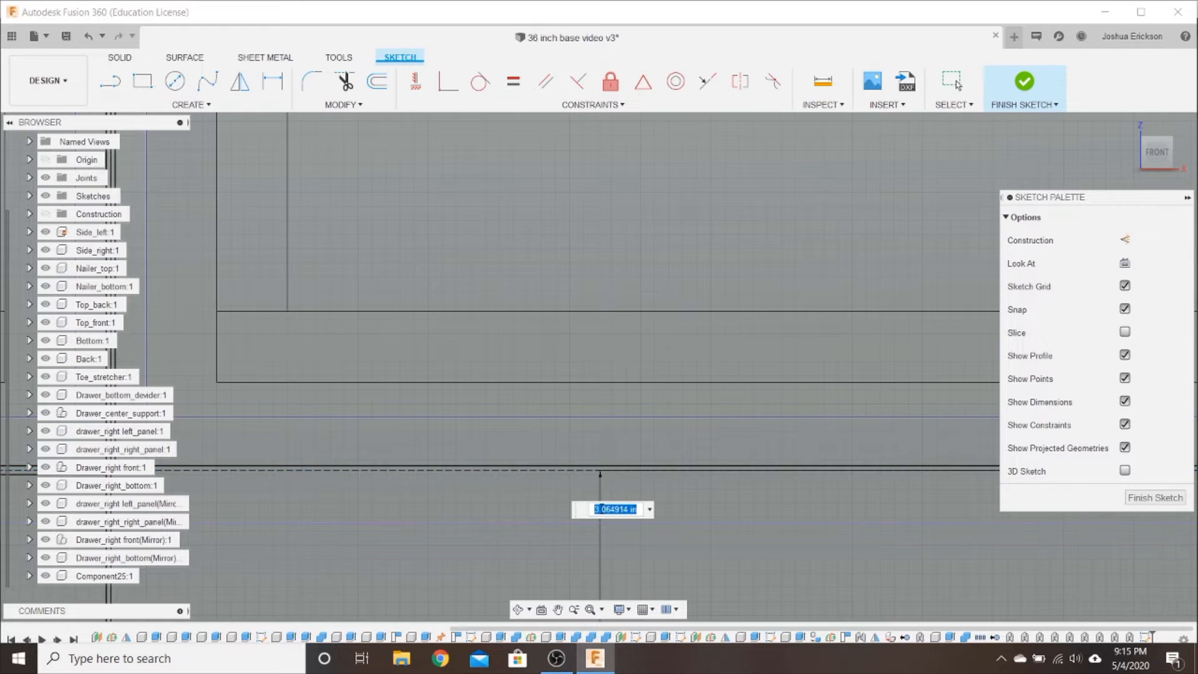
text(front)
key(Return)
key(Return)
key(d)
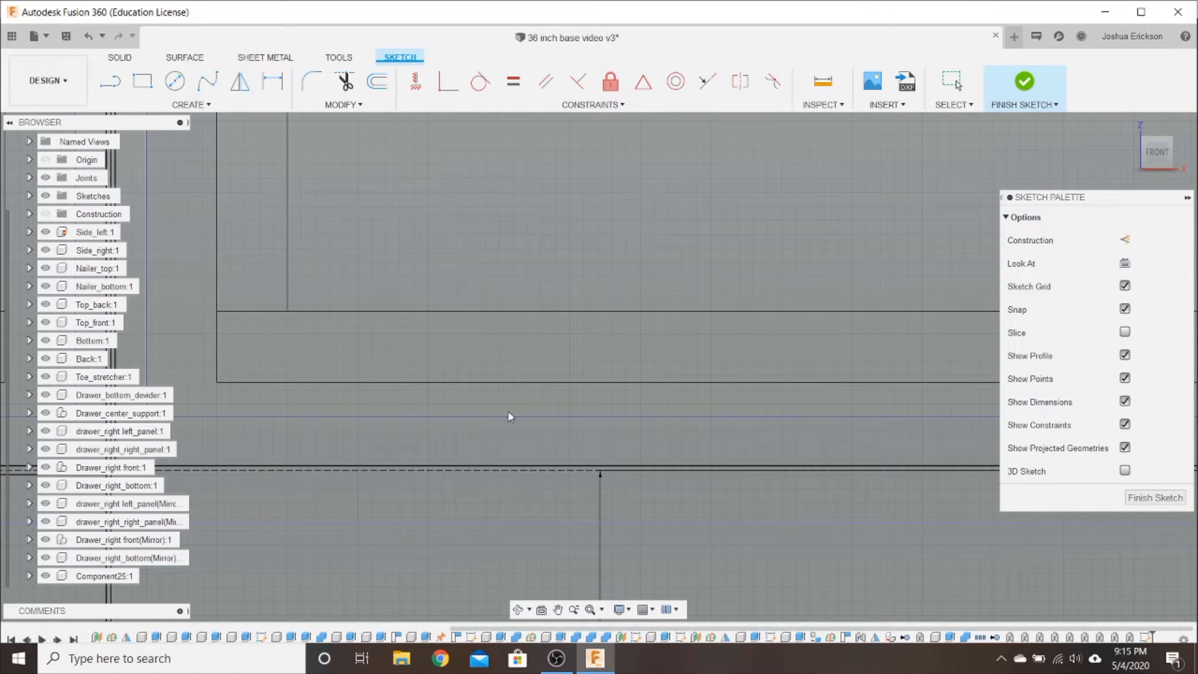
scroll(490, 399, down, 2)
scroll(533, 445, down, 2)
scroll(671, 480, down, 2)
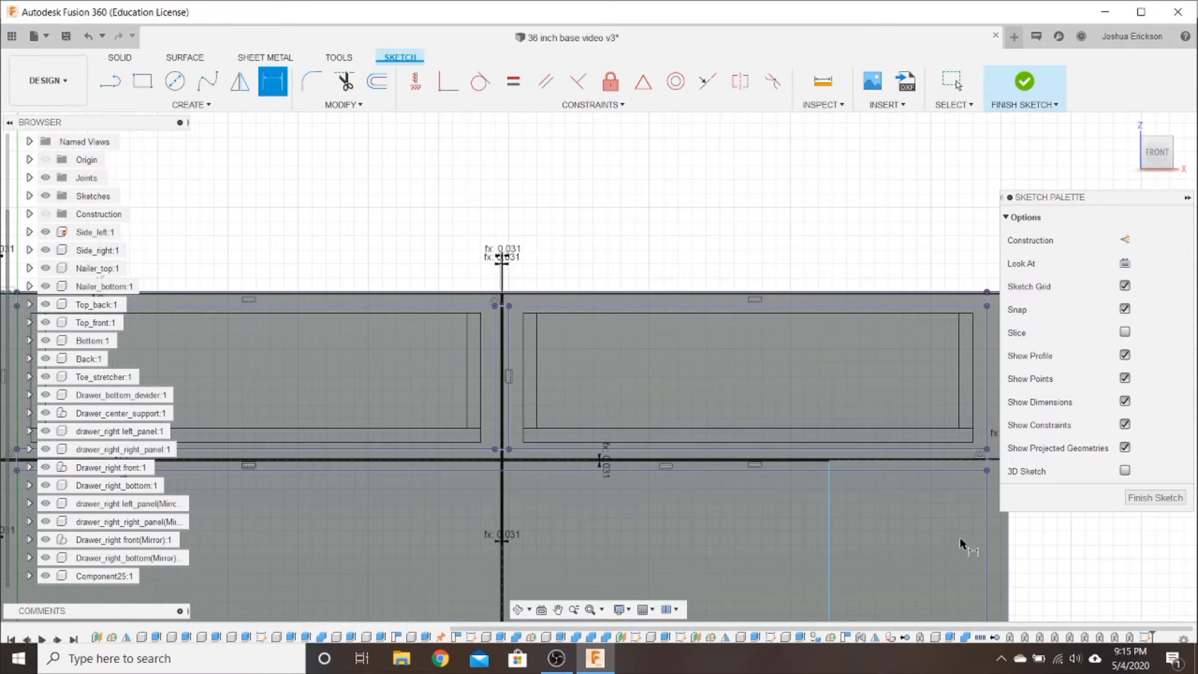
Dimension the right door rectangle's right edge to the right side panel's outer edge as front_gap/2
middle_drag(951, 539, 568, 362)
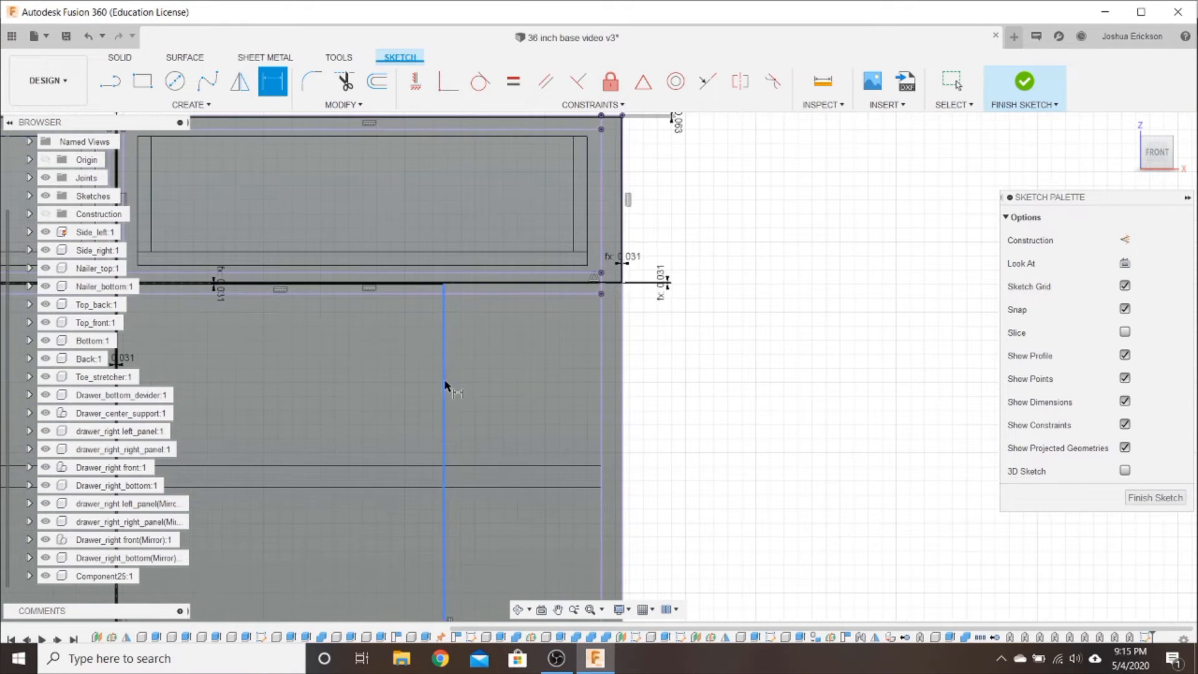
click(445, 384)
click(623, 390)
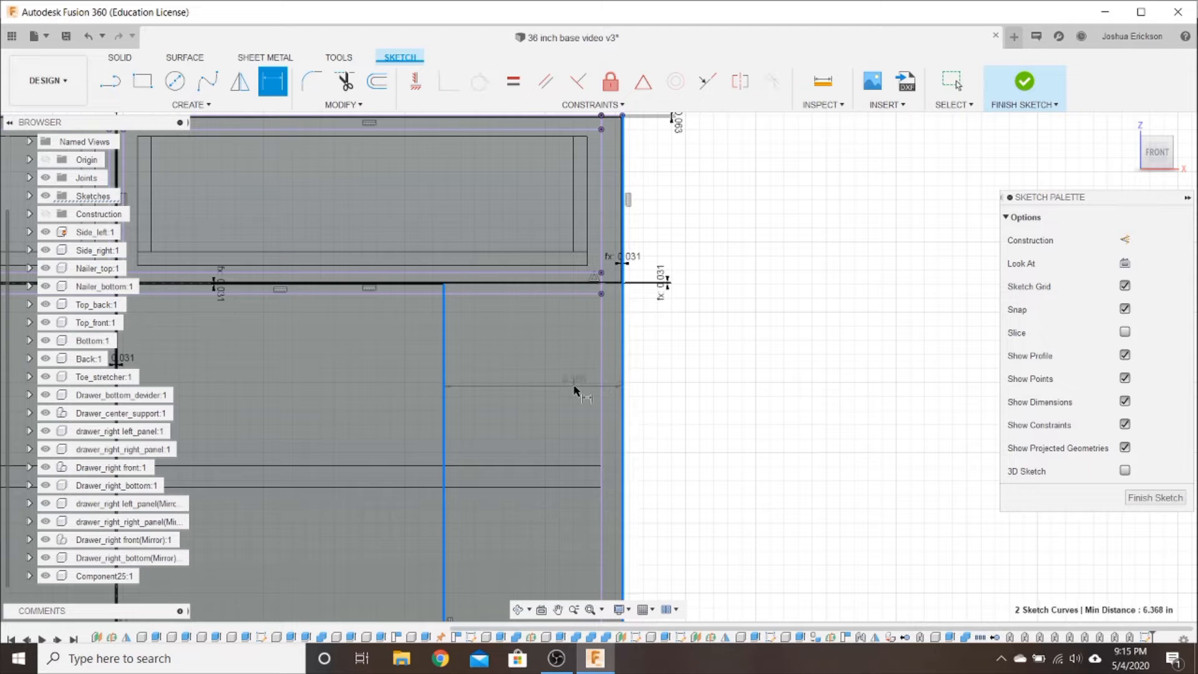
click(573, 388)
text(fron)
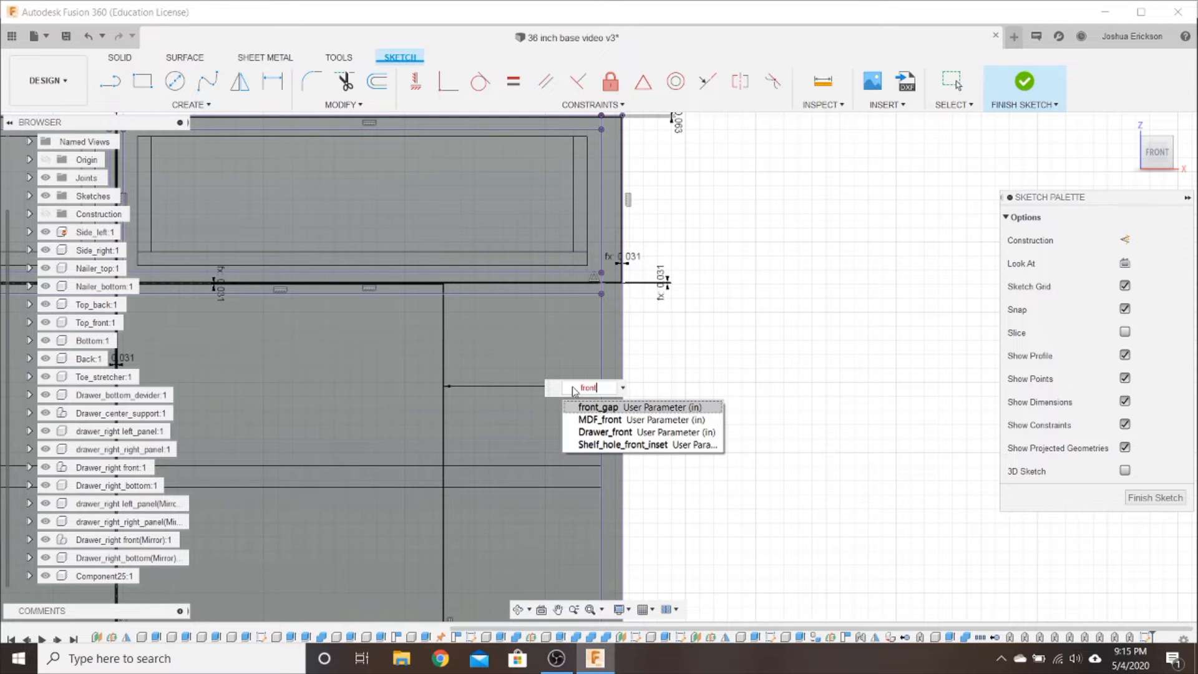
text(t)
key(Return)
key(Return)
scroll(569, 391, down, 3)
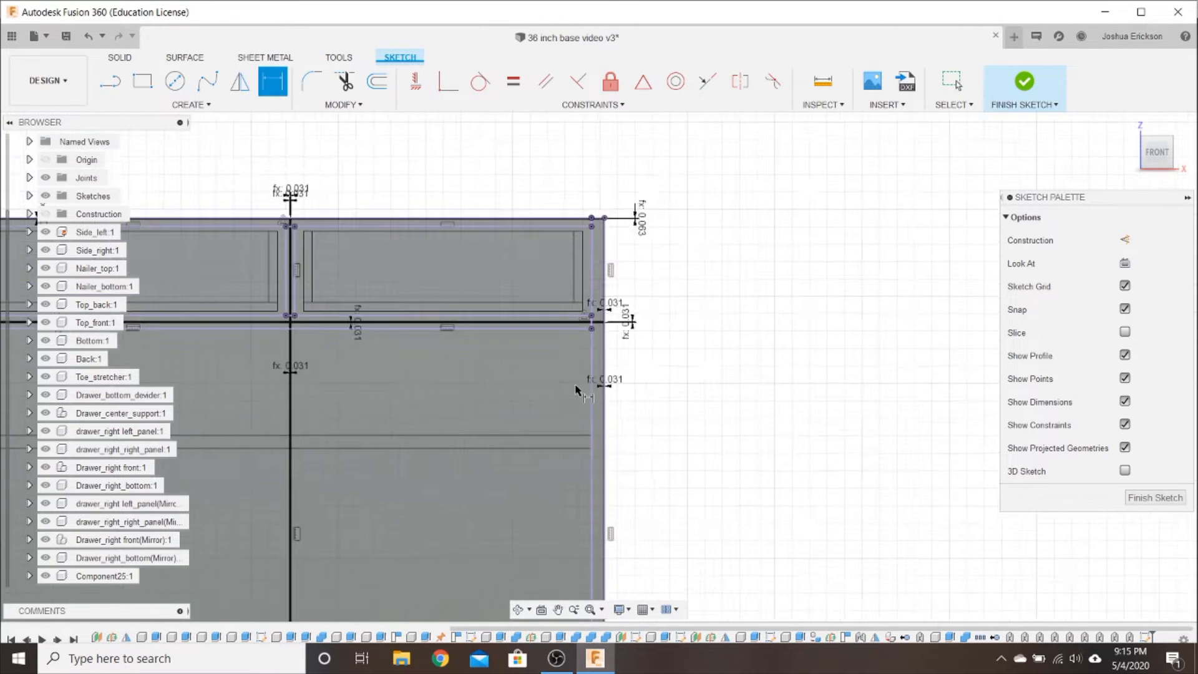
Hide the mirrored drawer's bottom, front, right panel and left panel components
middle_drag(674, 430, 801, 423)
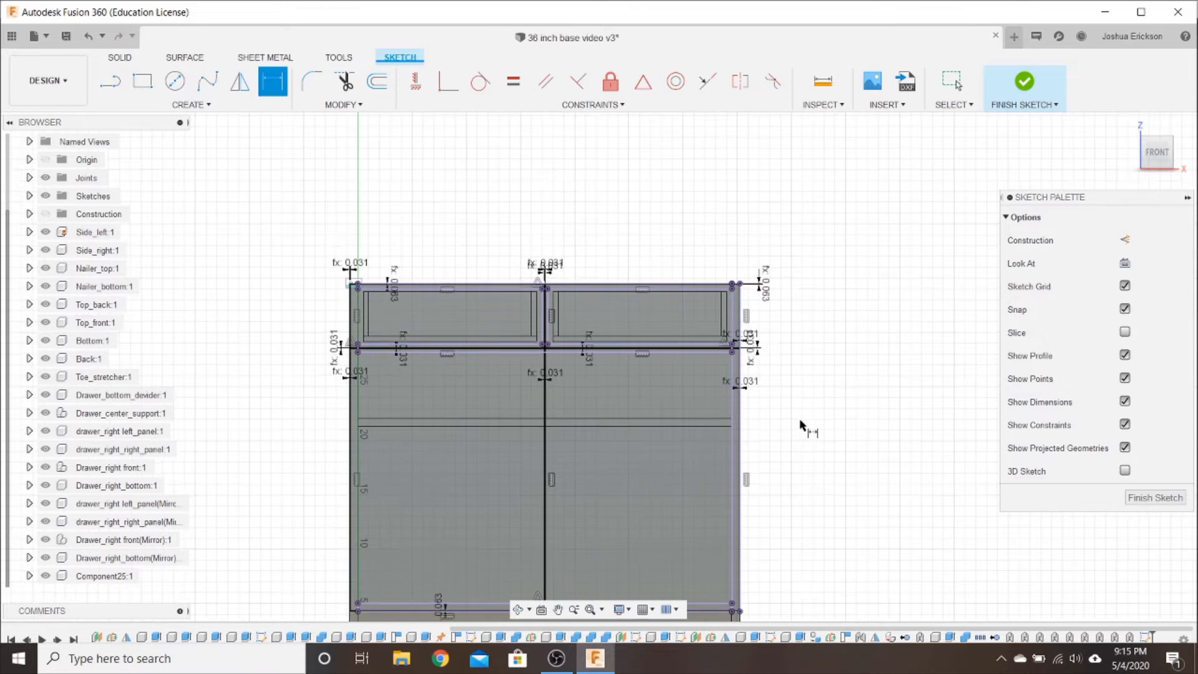
scroll(324, 308, down, 5)
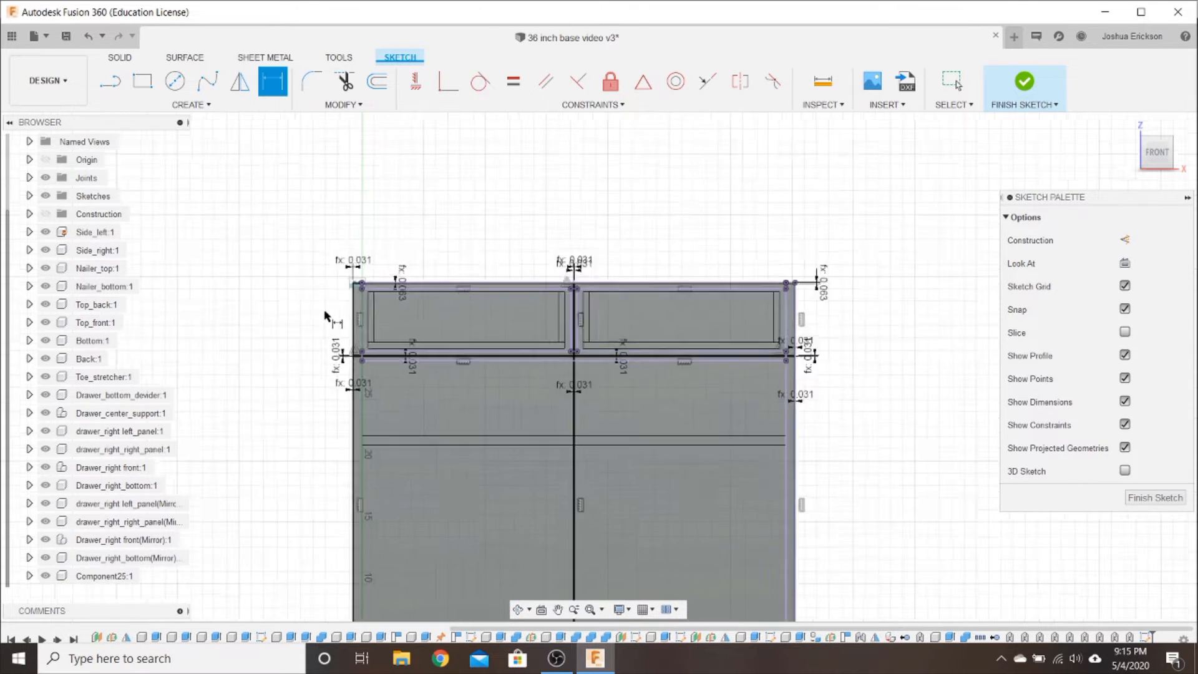
middle_drag(249, 391, 280, 360)
key(d)
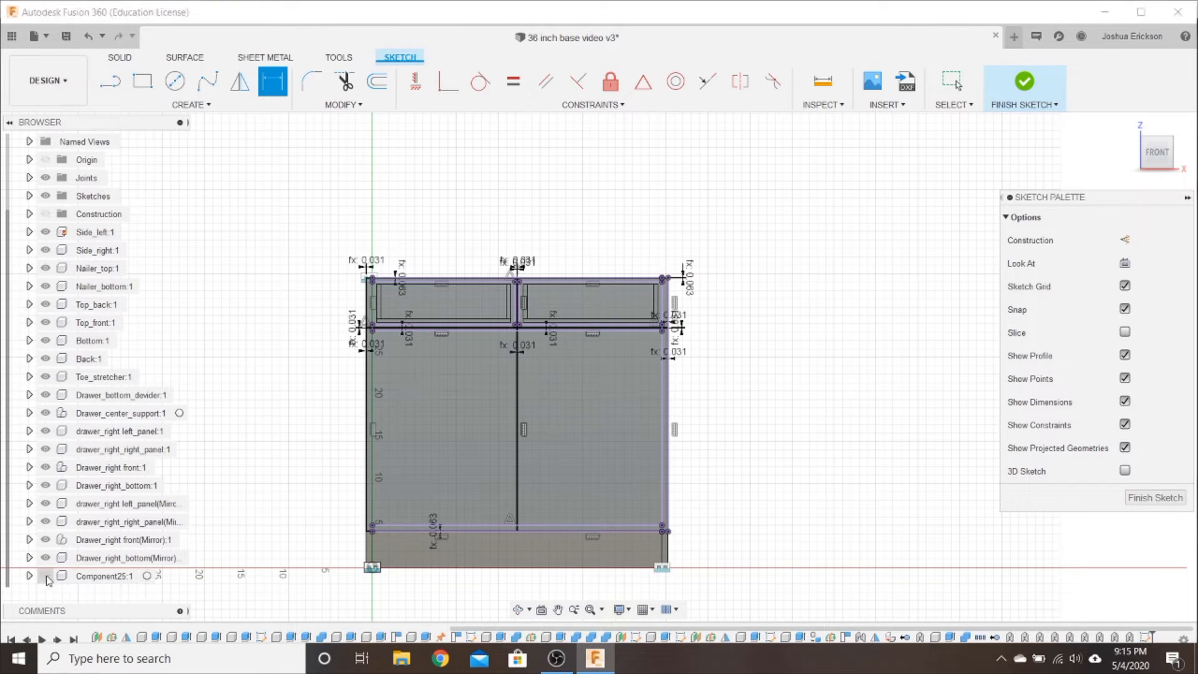
click(46, 540)
click(45, 521)
click(45, 503)
Hide the right drawer's bottom, front and side panels, the drawer center support, the drawer bottom divider and the toe stretcher
click(45, 486)
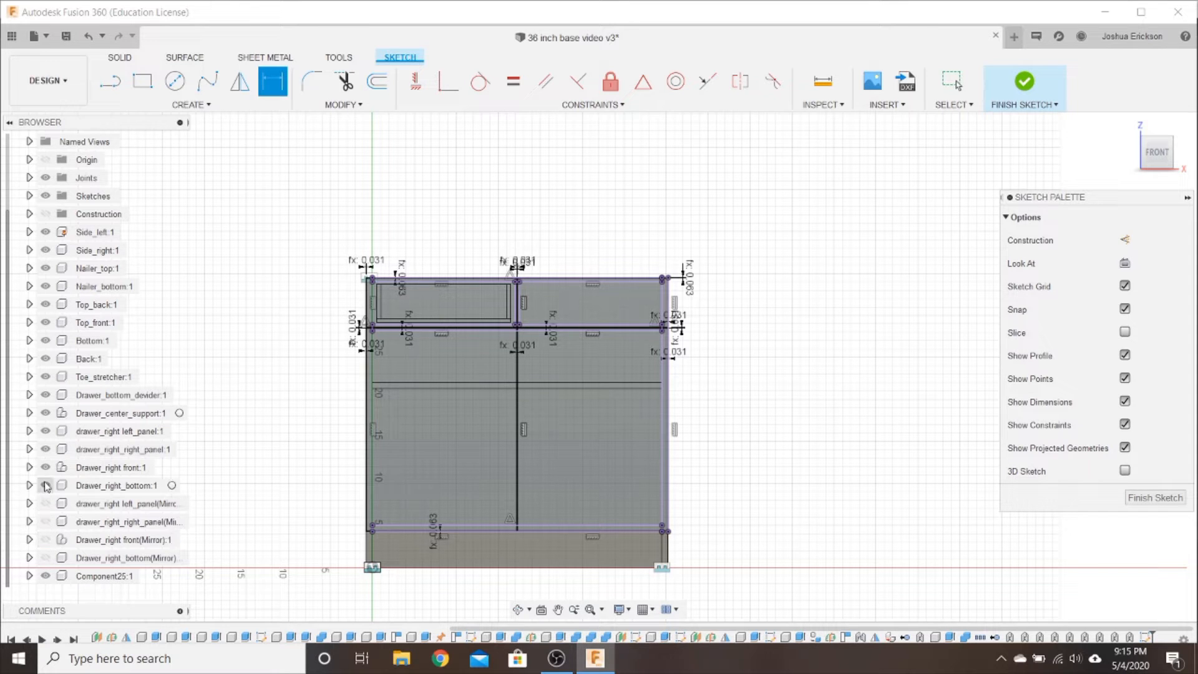
click(46, 467)
click(45, 450)
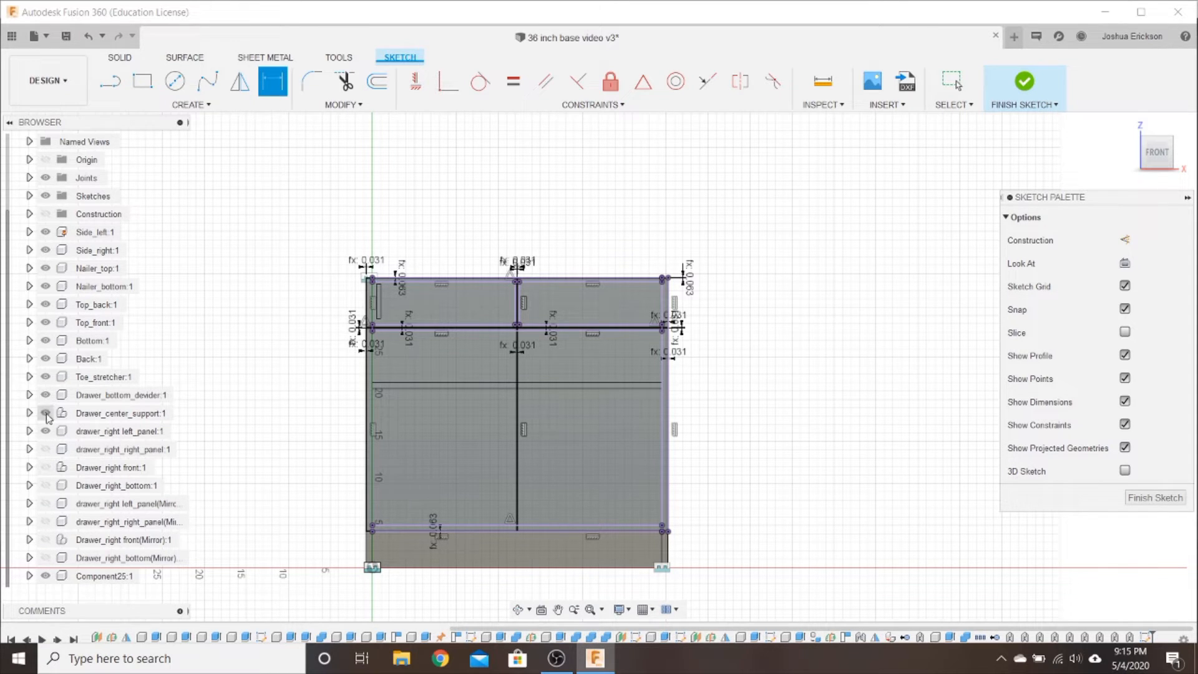
click(46, 376)
click(46, 394)
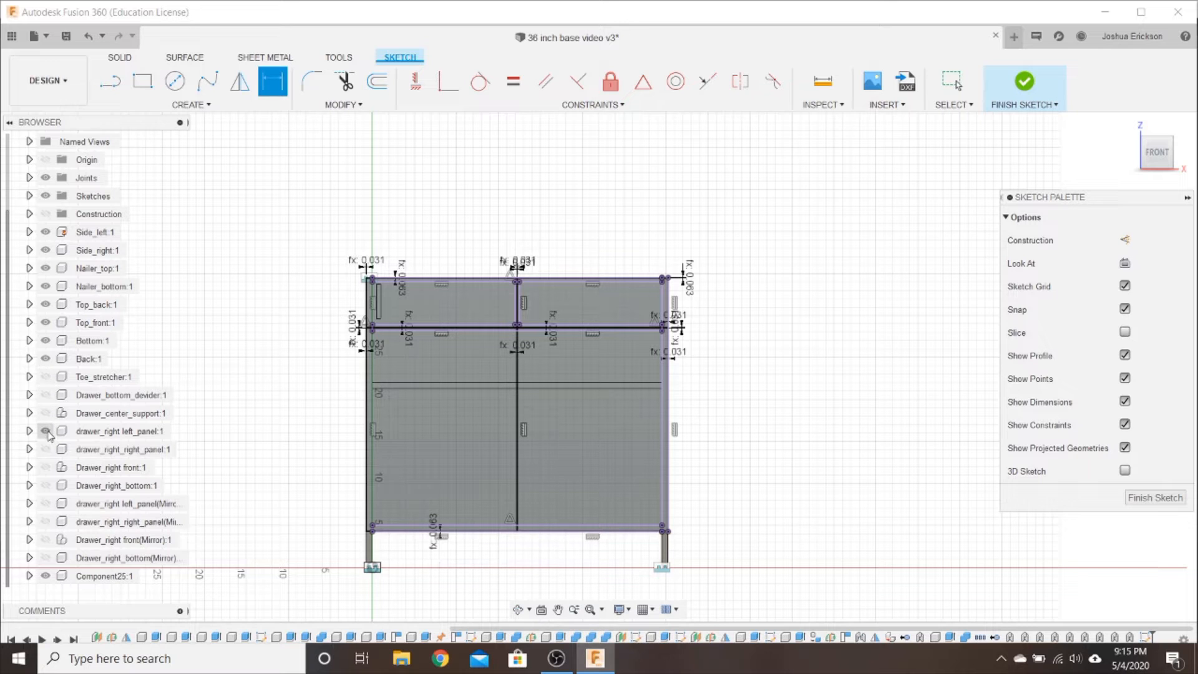
Hide the back, bottom, top rails, nailers, both side panels and Component25, and leave the Dimension command
click(45, 359)
click(45, 340)
click(46, 322)
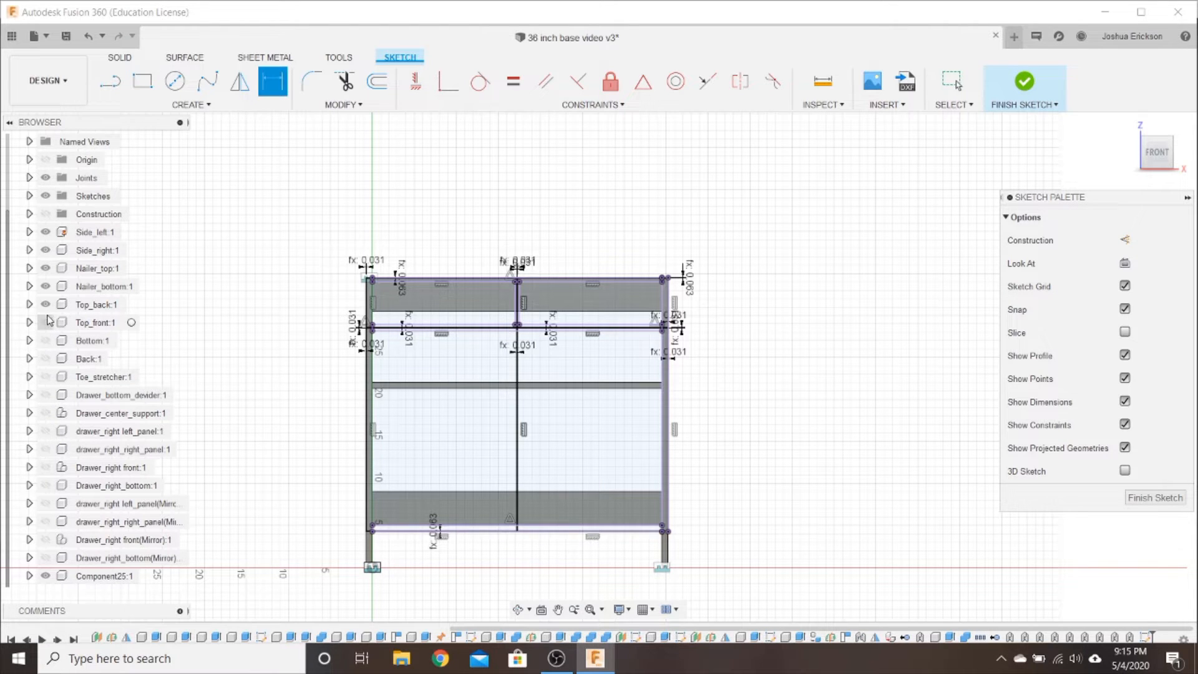
click(46, 305)
click(46, 287)
click(45, 268)
click(46, 251)
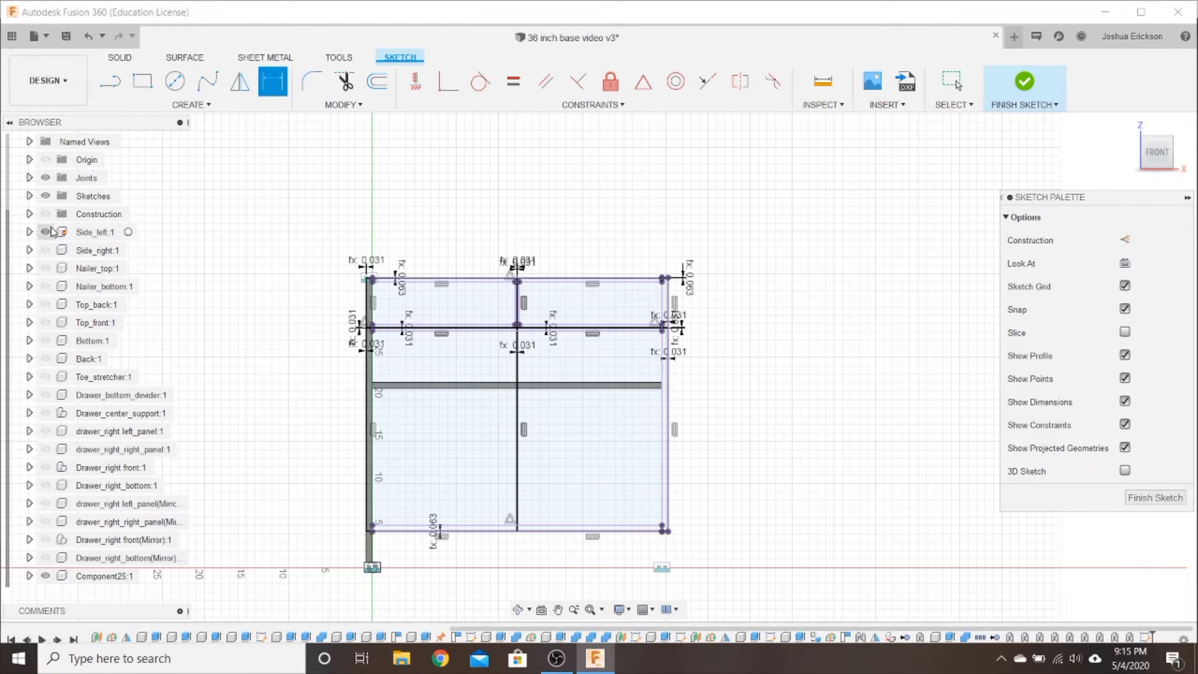
click(45, 232)
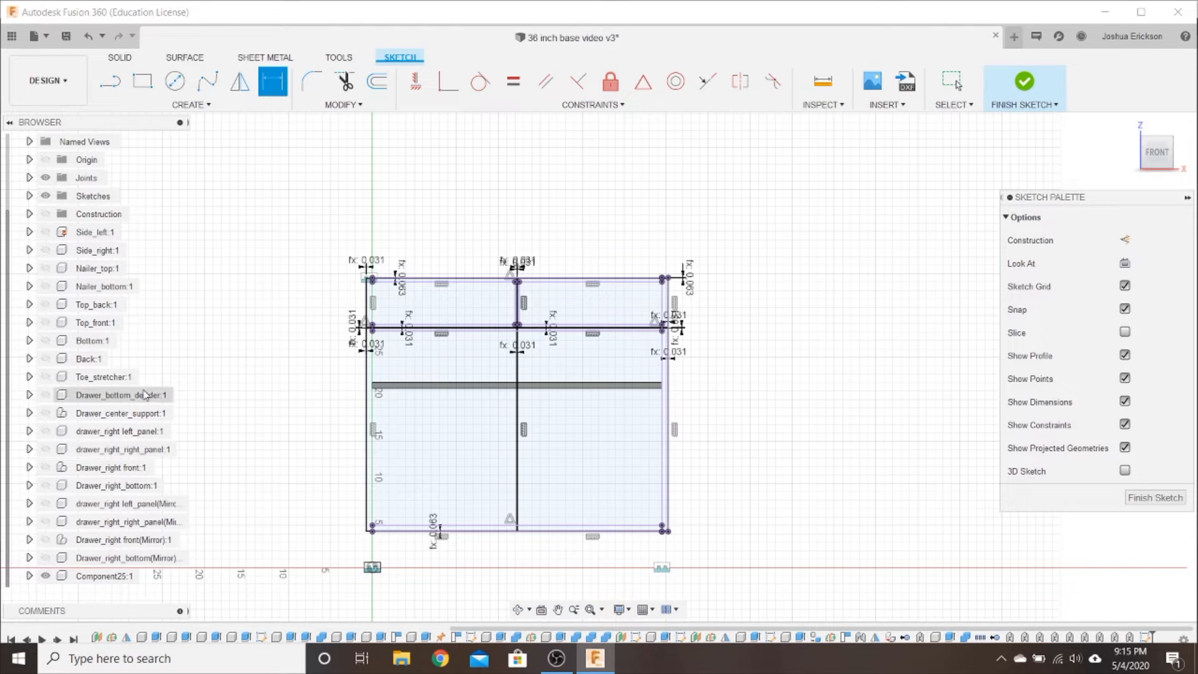
click(45, 576)
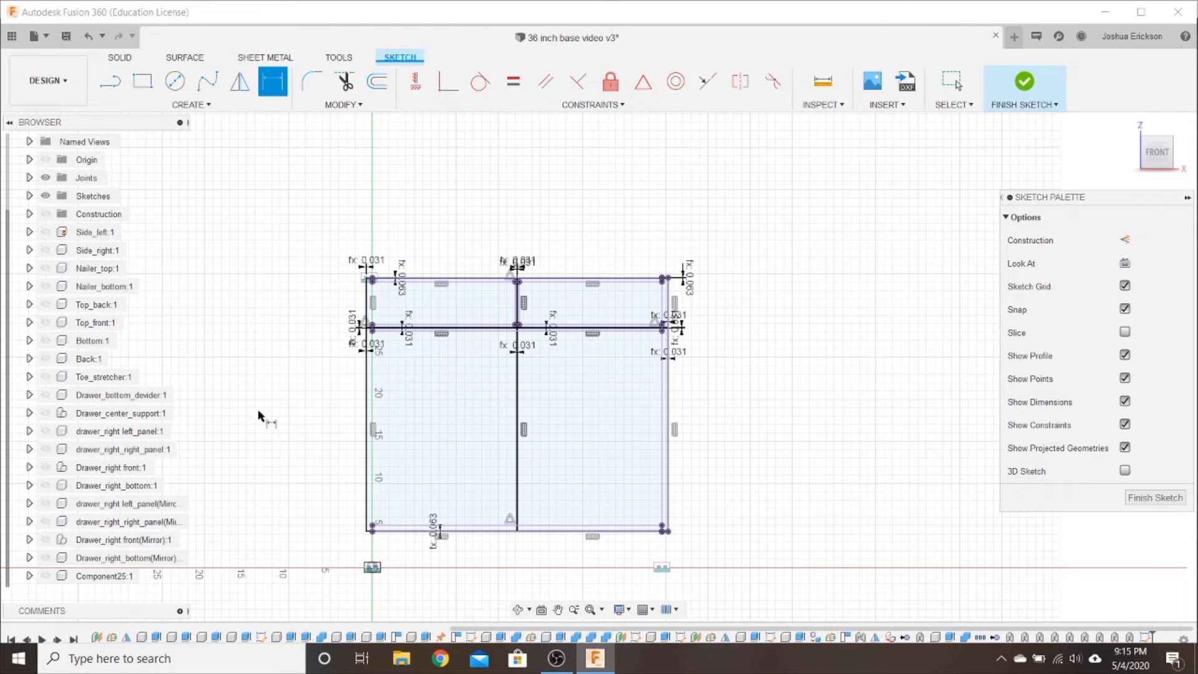
scroll(454, 313, up, 3)
scroll(454, 314, up, 2)
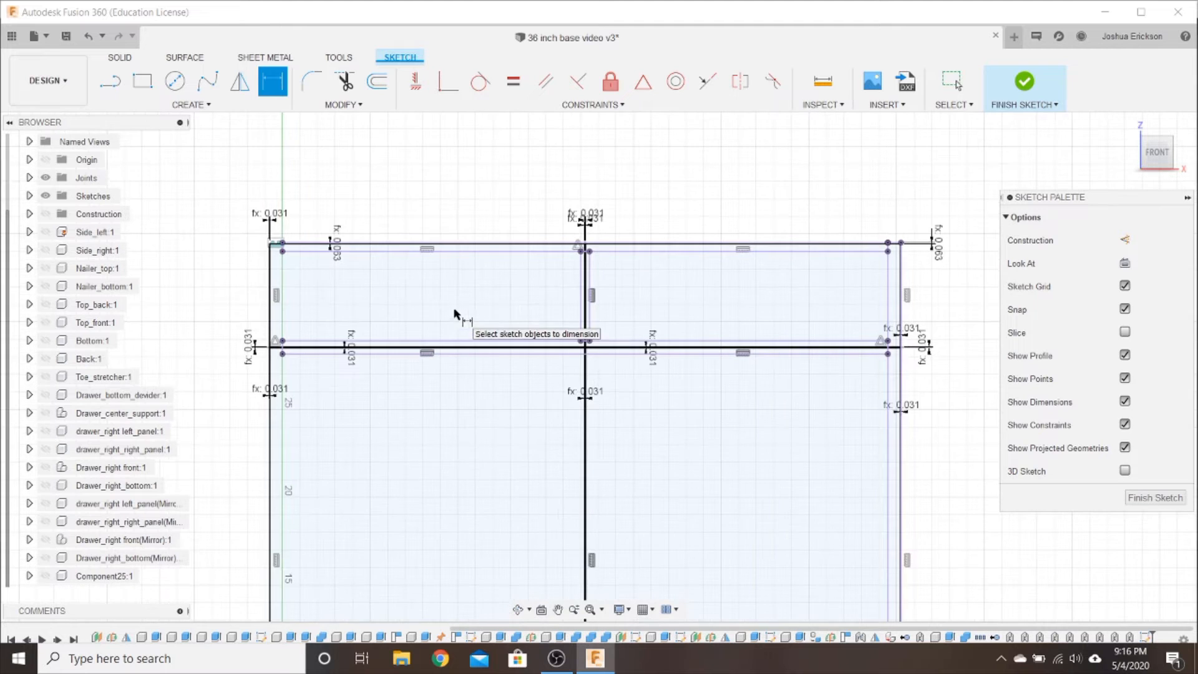
key(Escape)
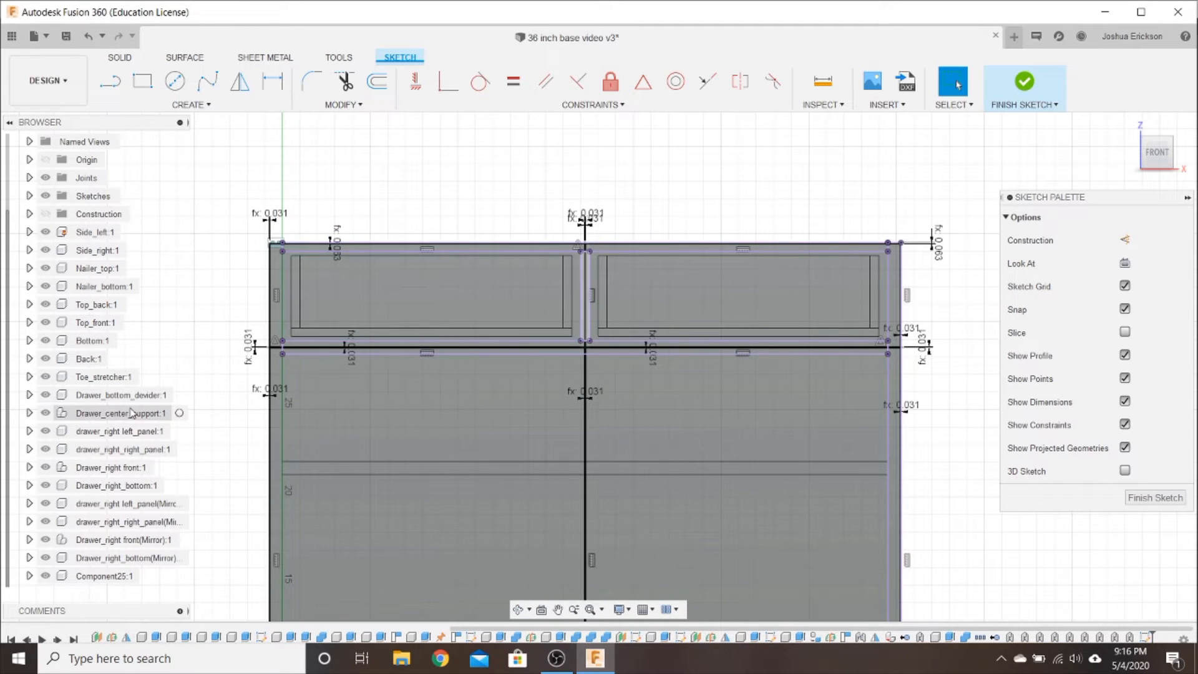
Hide Component25 and the mirrored drawer's bottom, front, right panel and left panel
click(46, 576)
click(46, 557)
click(46, 539)
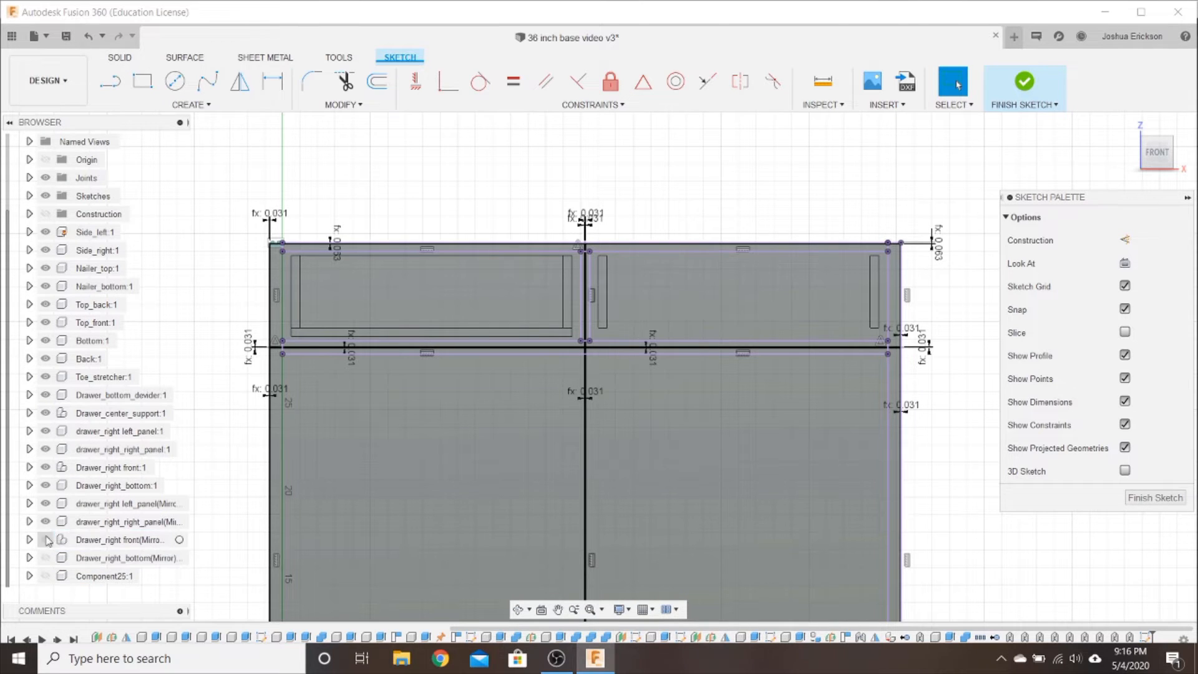
click(46, 521)
click(45, 503)
Hide the right drawer's bottom, front, right panel and left panel, plus the drawer center support and bottom divider
click(45, 485)
click(45, 467)
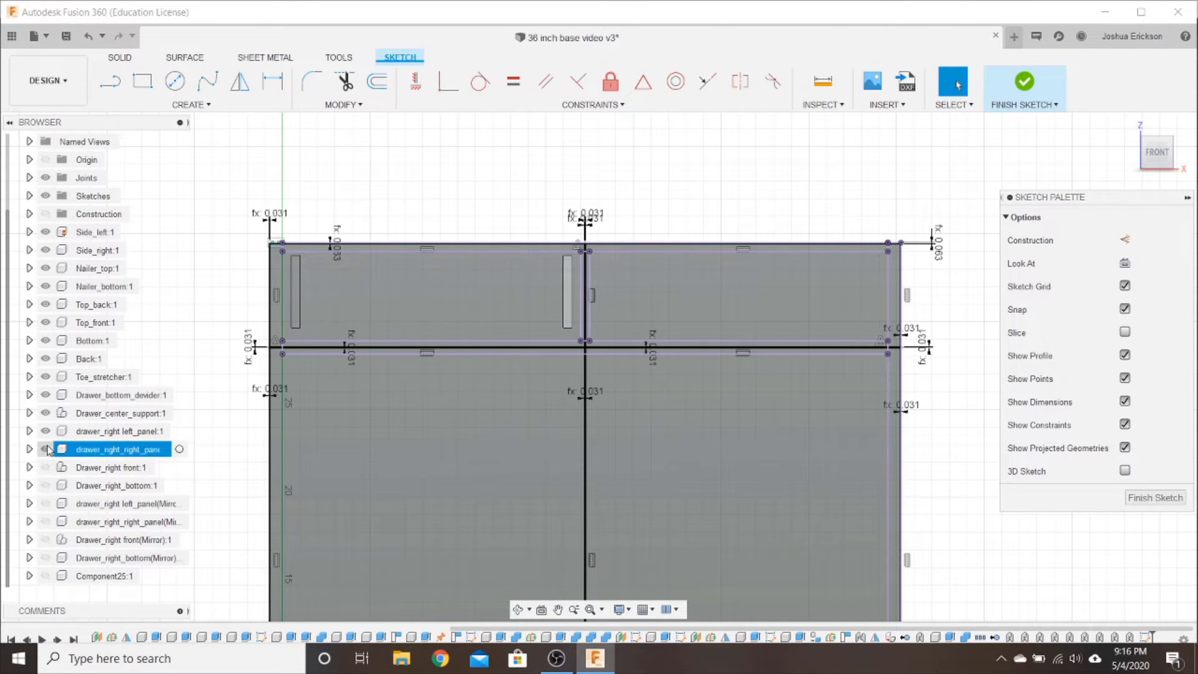
click(46, 449)
click(46, 431)
click(46, 413)
click(45, 395)
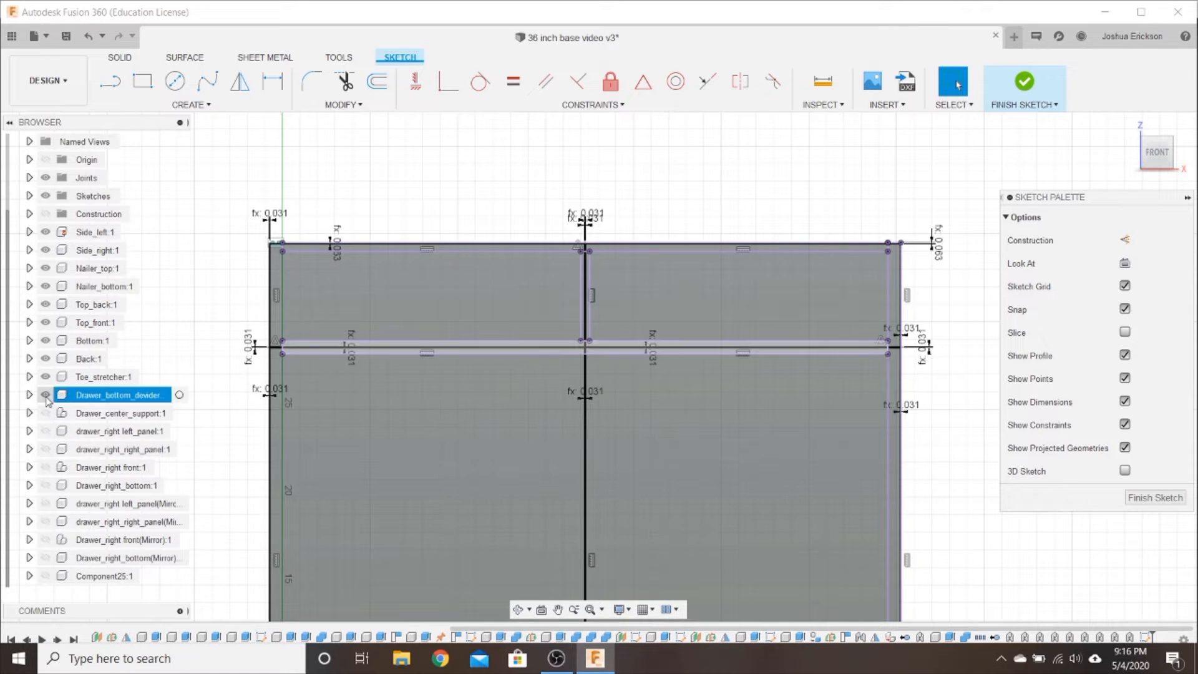
Hide the toe stretcher, back, bottom, front and back top rails, both nailers and both side panels
click(45, 377)
click(45, 358)
click(45, 341)
click(45, 323)
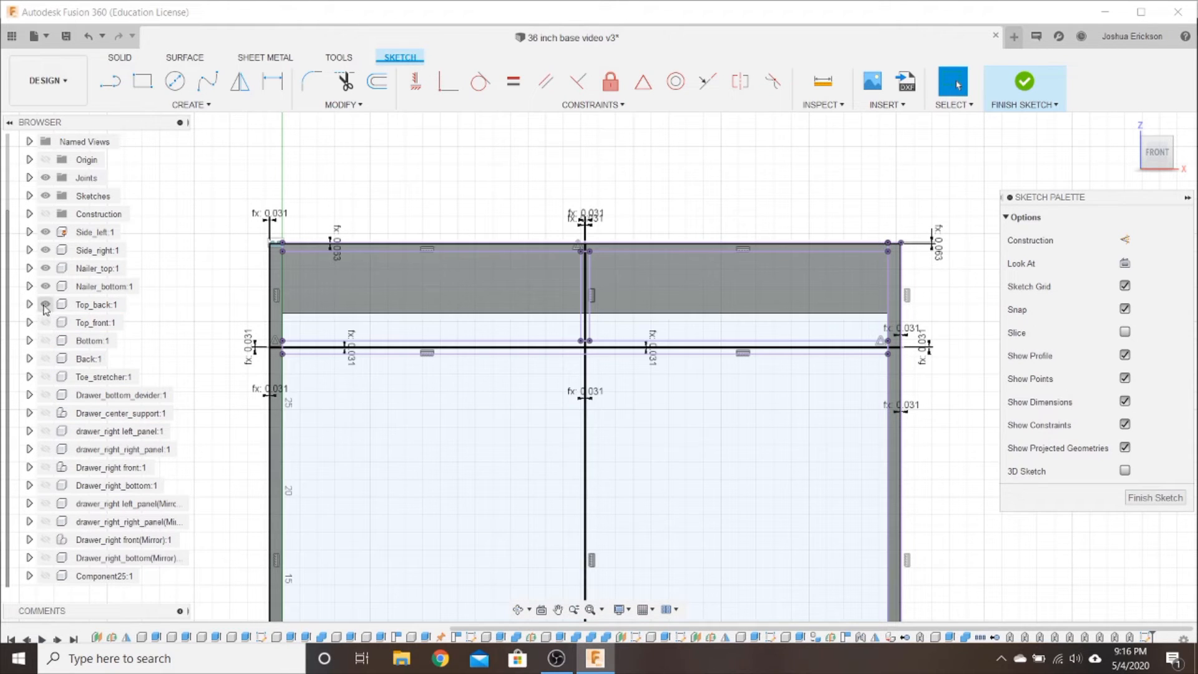
click(46, 305)
click(45, 287)
click(45, 268)
click(46, 250)
click(46, 233)
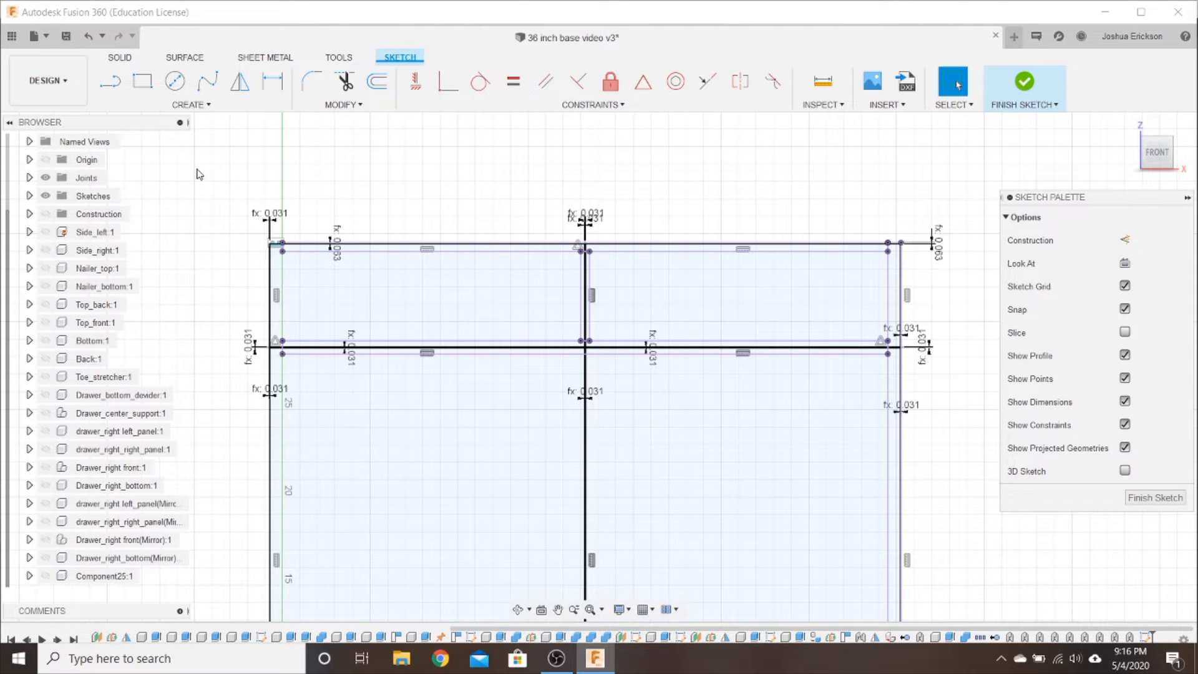
Extrude all five sketch profiles of the left drawer front by the MDF_front parameter as a new component
middle_drag(215, 294, 193, 196)
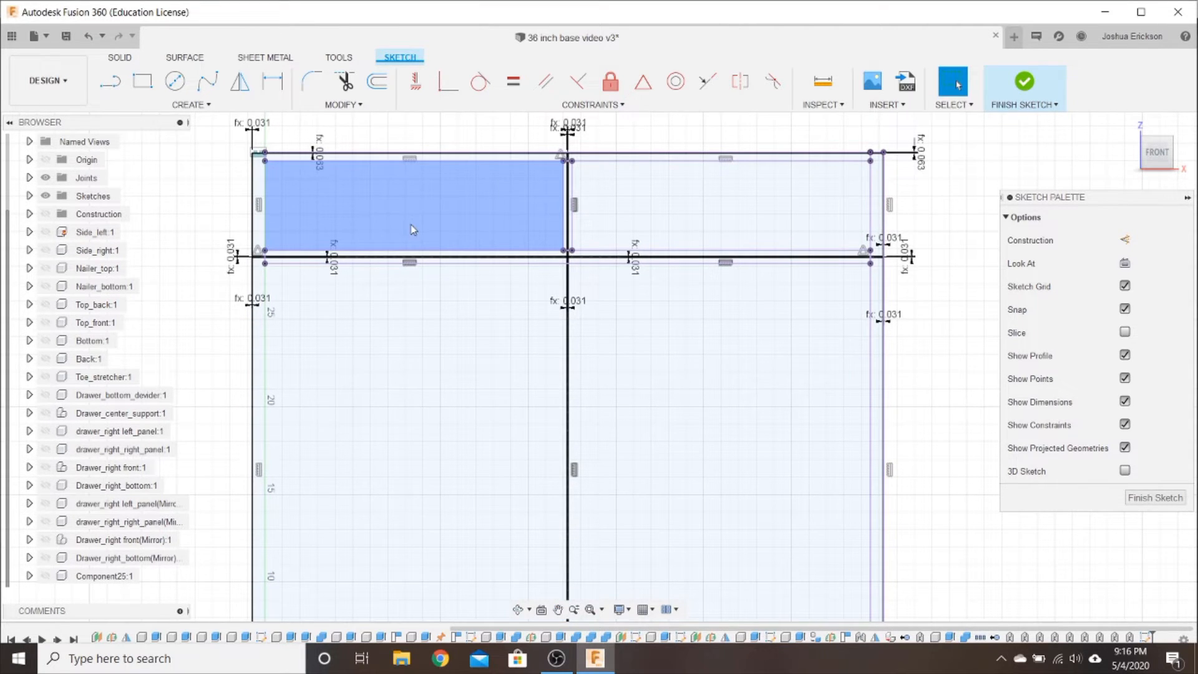
click(121, 58)
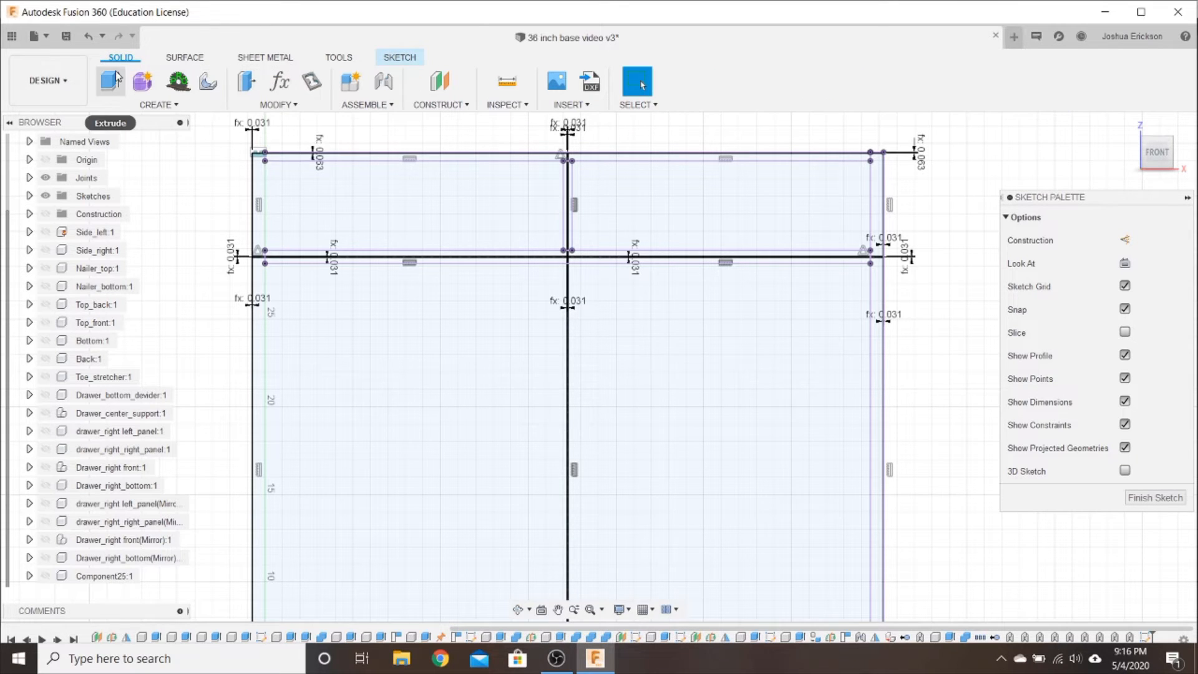
click(291, 195)
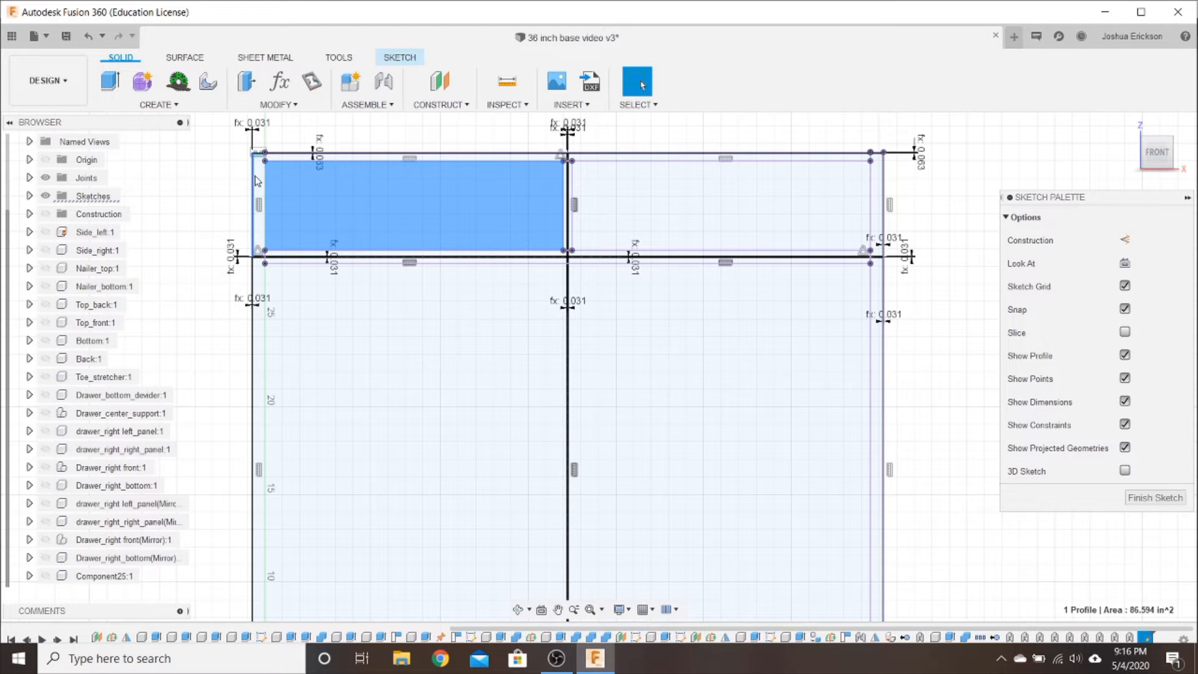
scroll(265, 171, up, 3)
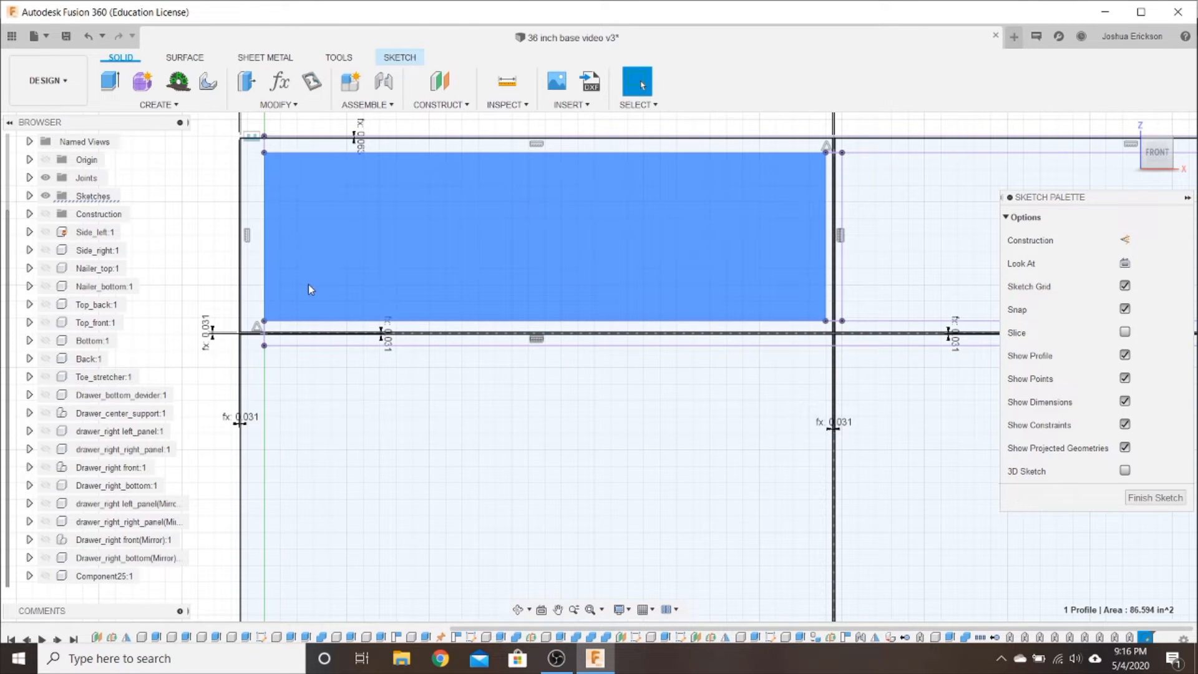
shift+click(256, 282)
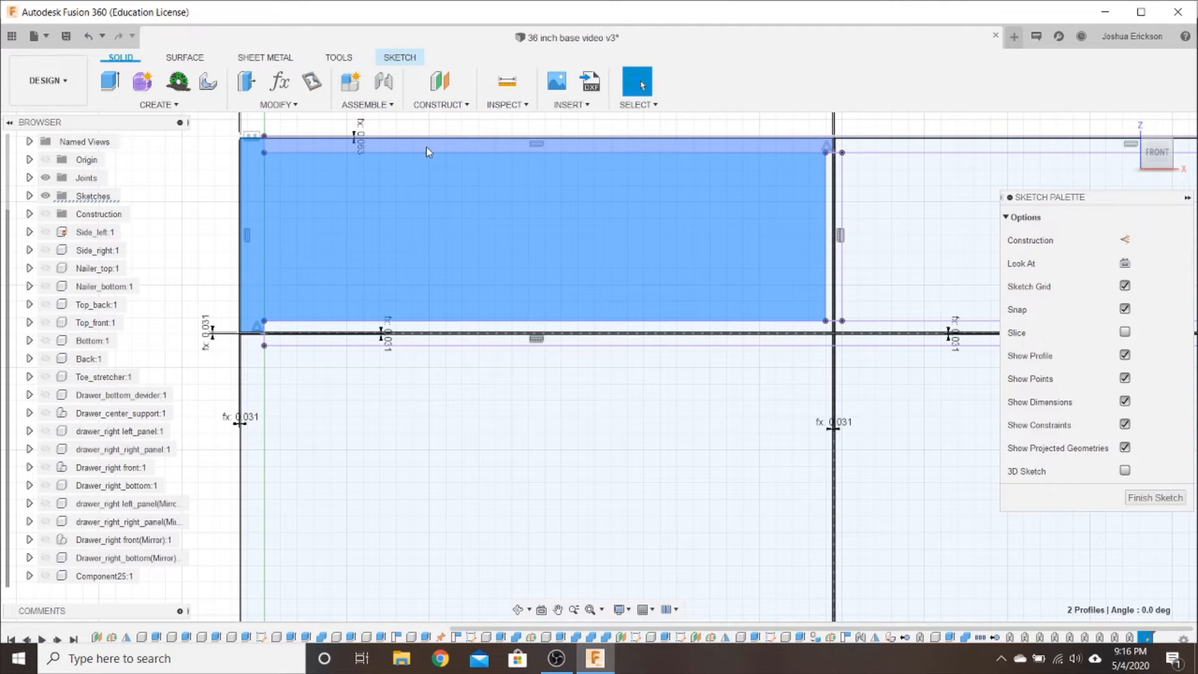
shift+click(426, 148)
shift+click(472, 327)
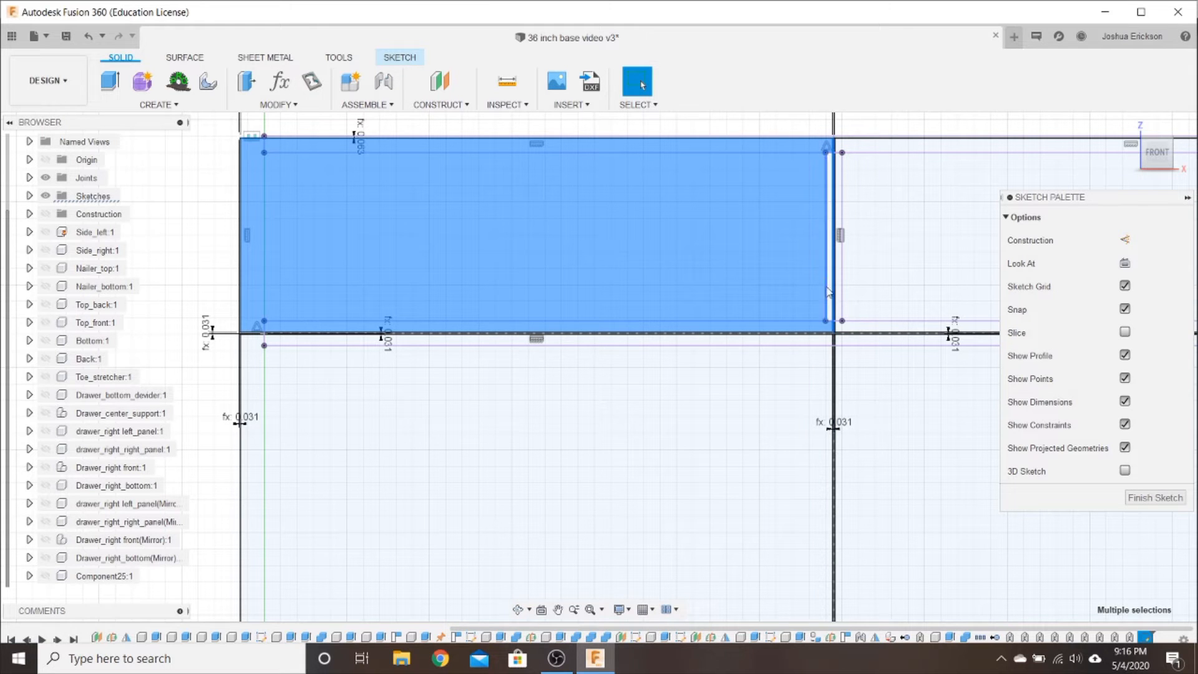
shift+click(830, 156)
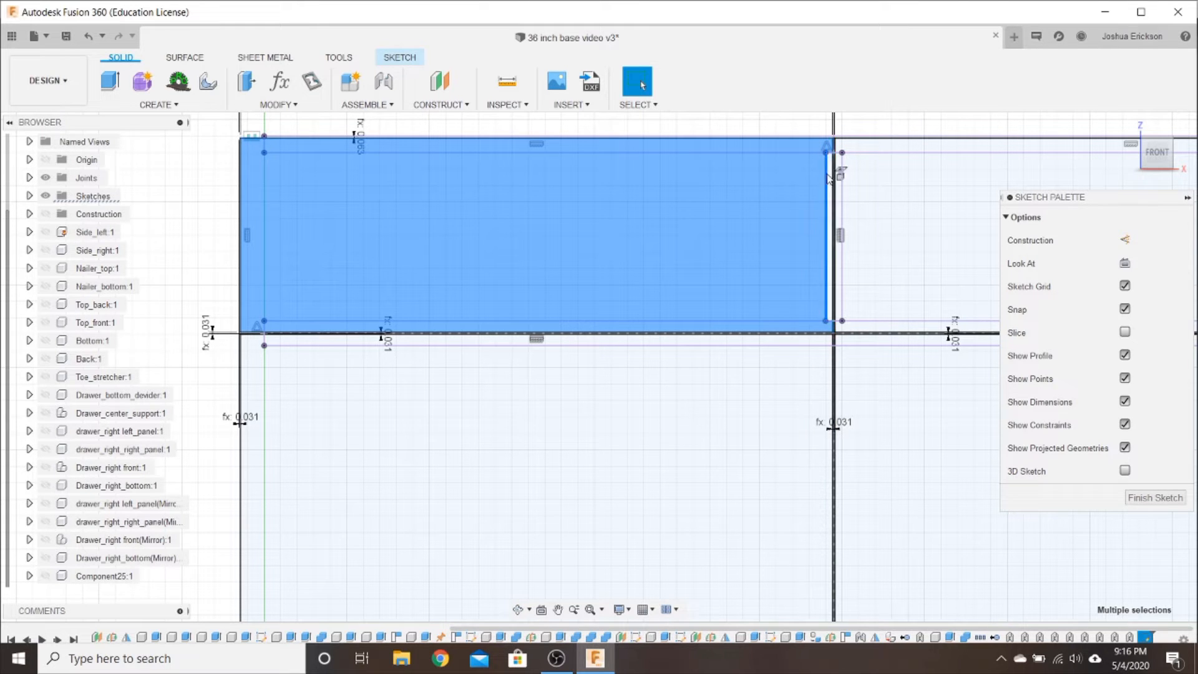
scroll(829, 173, up, 5)
scroll(551, 320, down, 4)
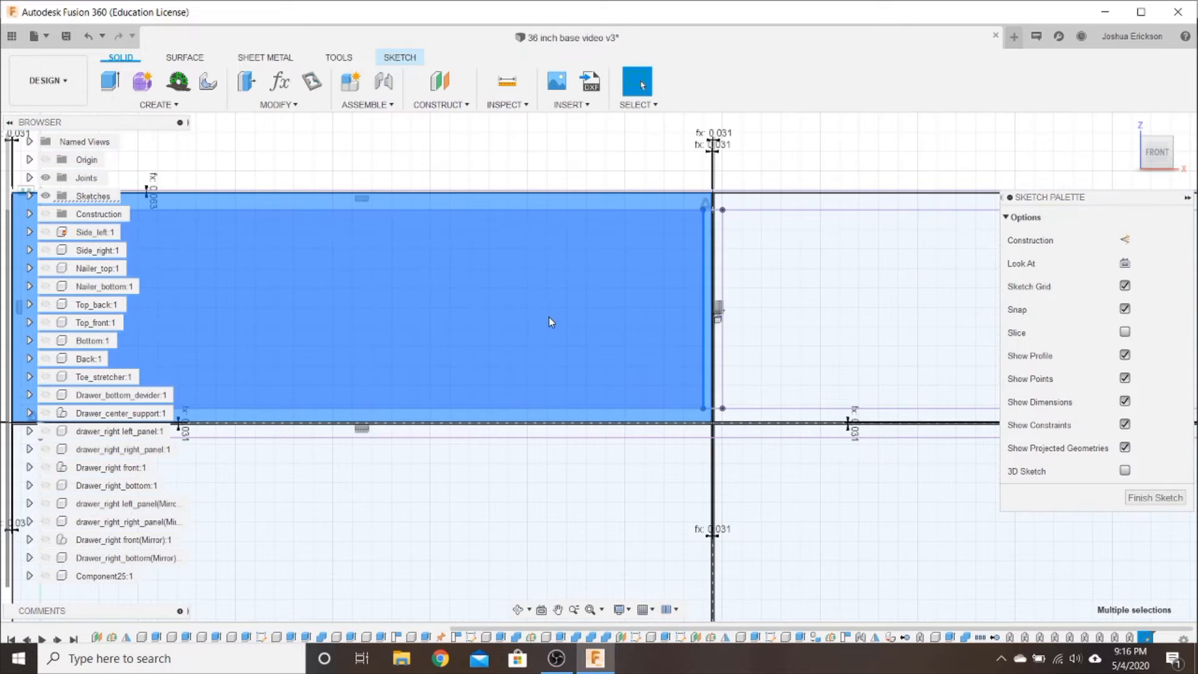
click(120, 85)
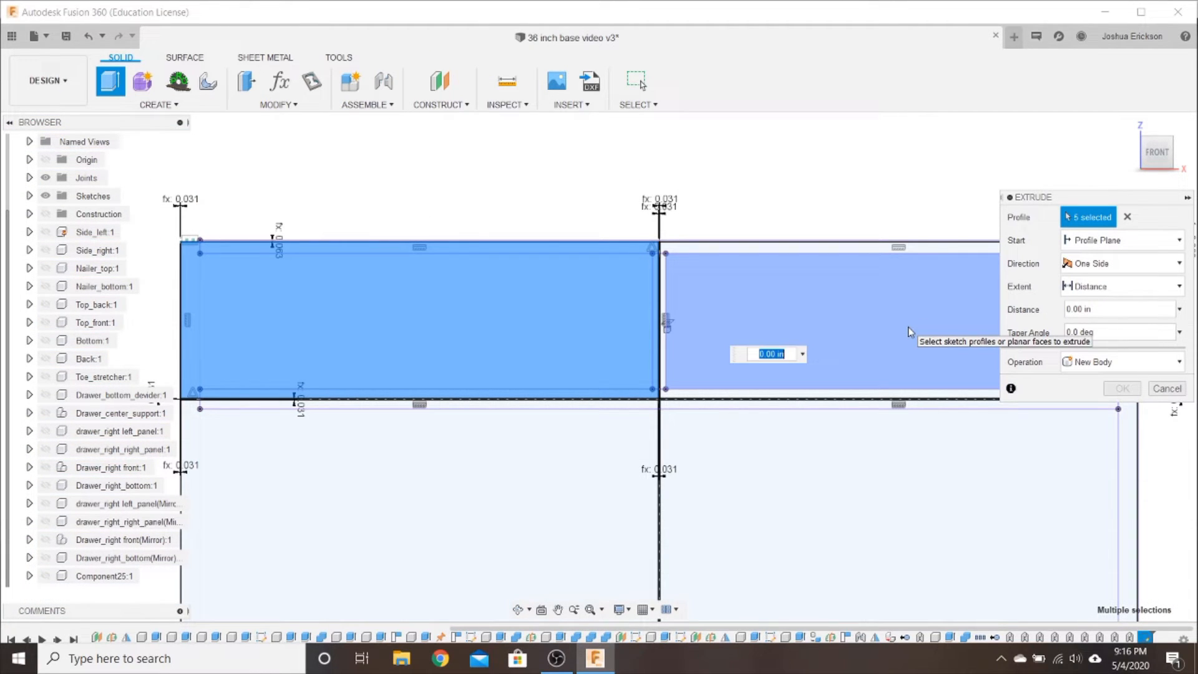
text(material)
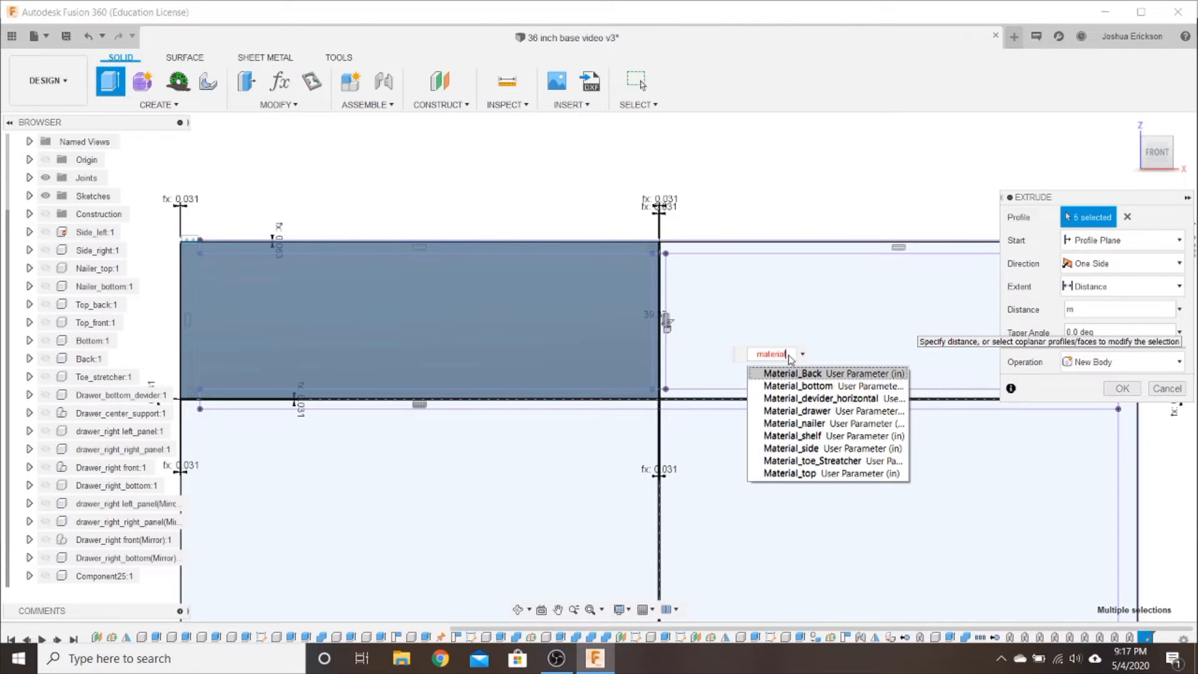
key(BackSpace)
key(BackSpace)
key(BackSpace)
key(BackSpace)
key(BackSpace)
key(BackSpace)
text(front)
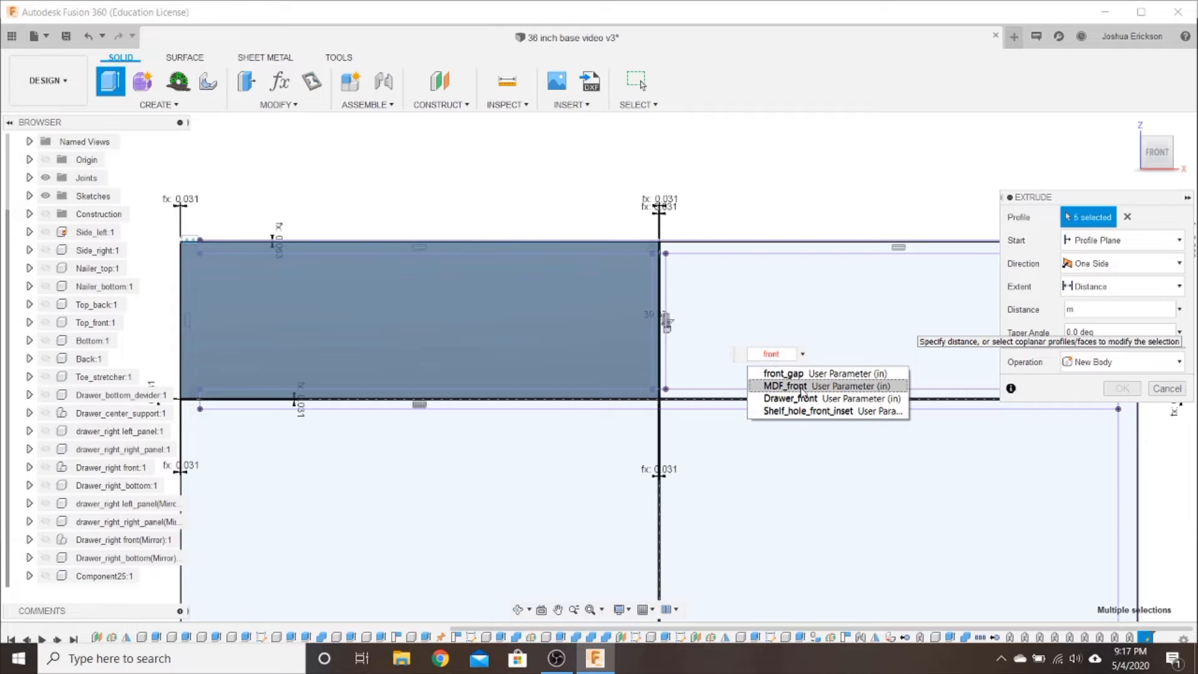
click(801, 387)
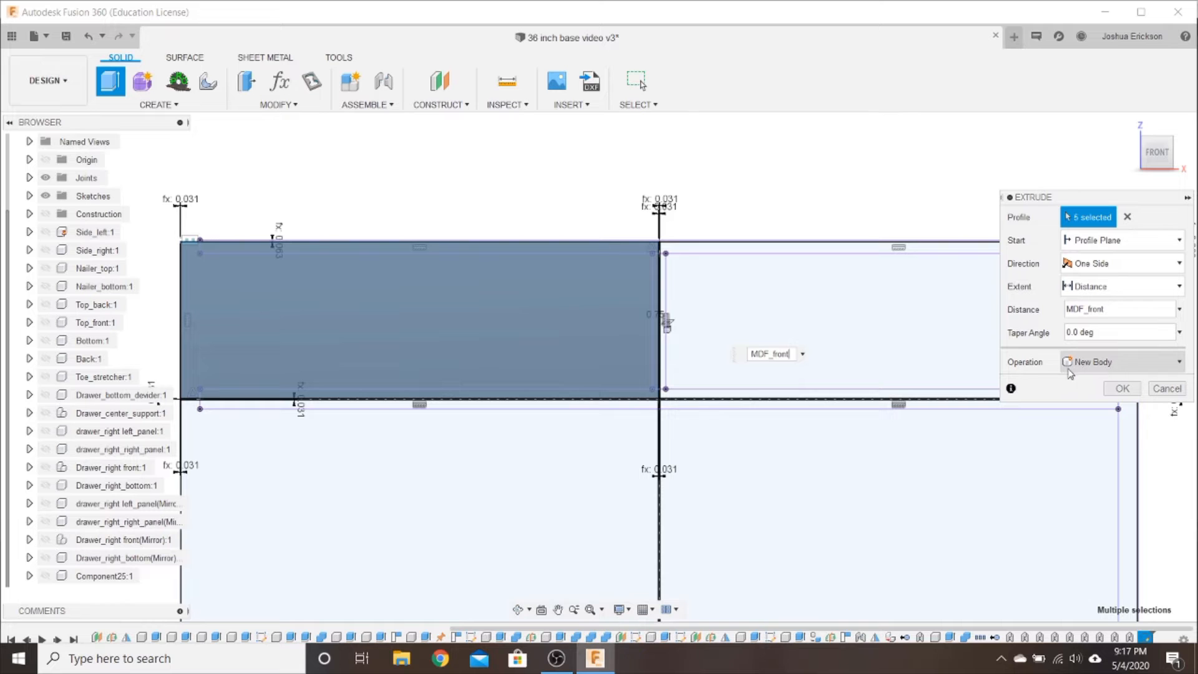
click(1105, 362)
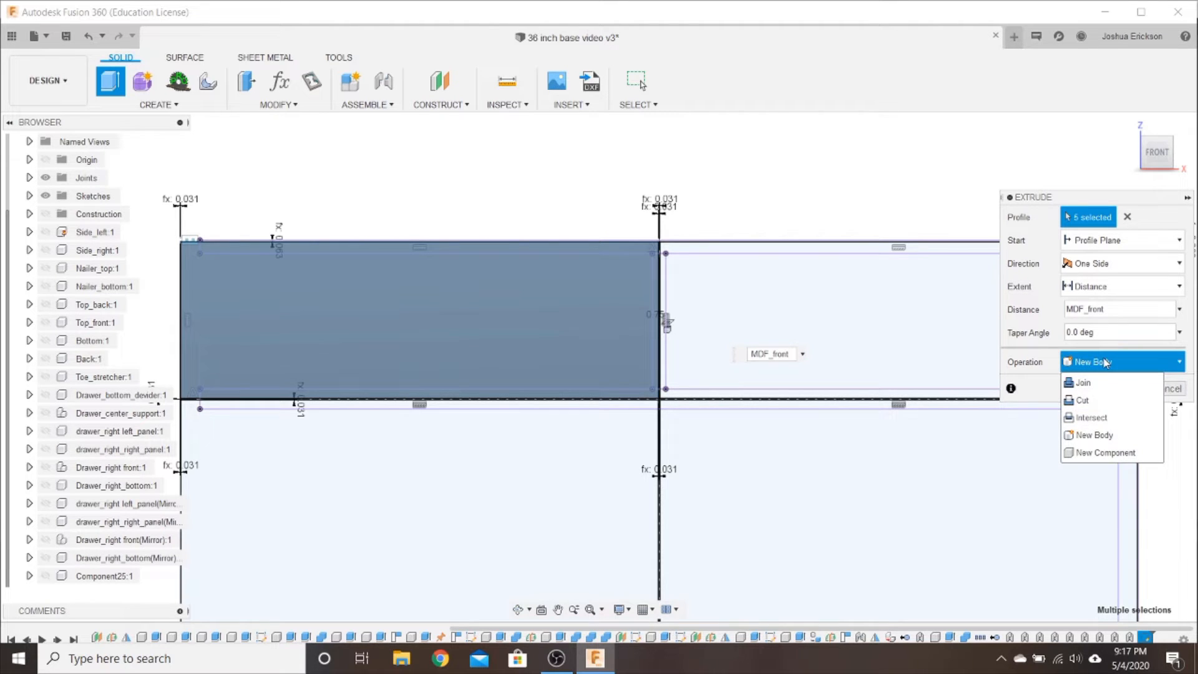
click(1098, 453)
click(1122, 388)
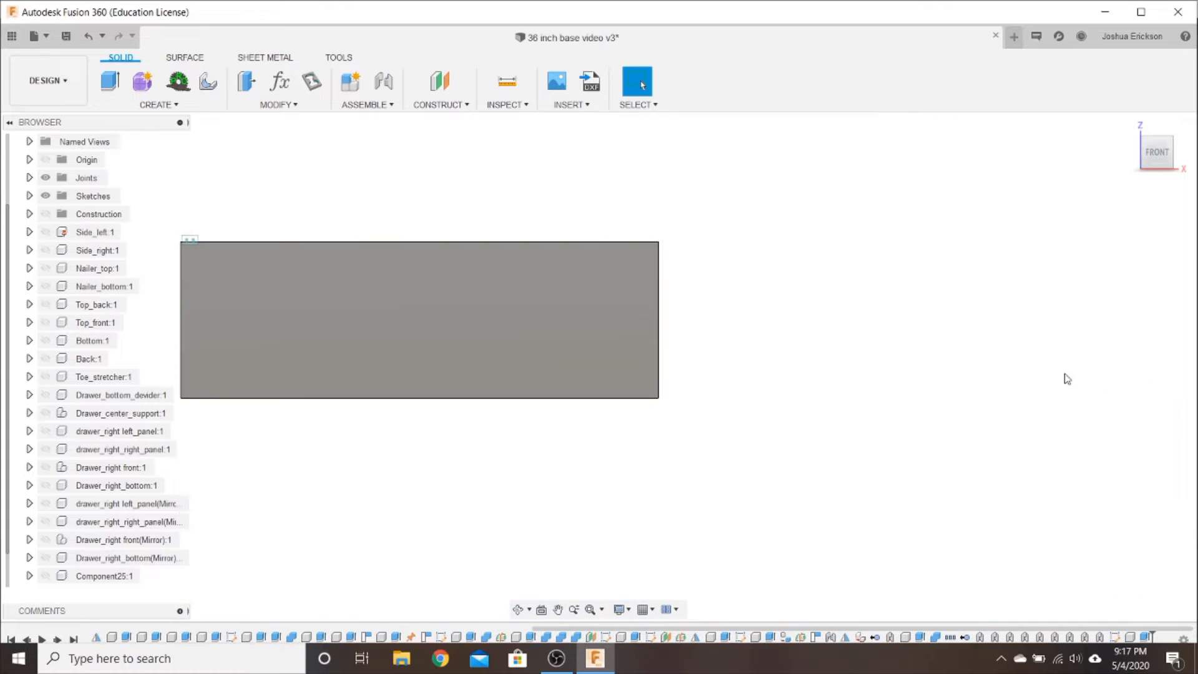
Make Sketch7, which holds the drawer and door front outlines, visible again
scroll(542, 331, down, 3)
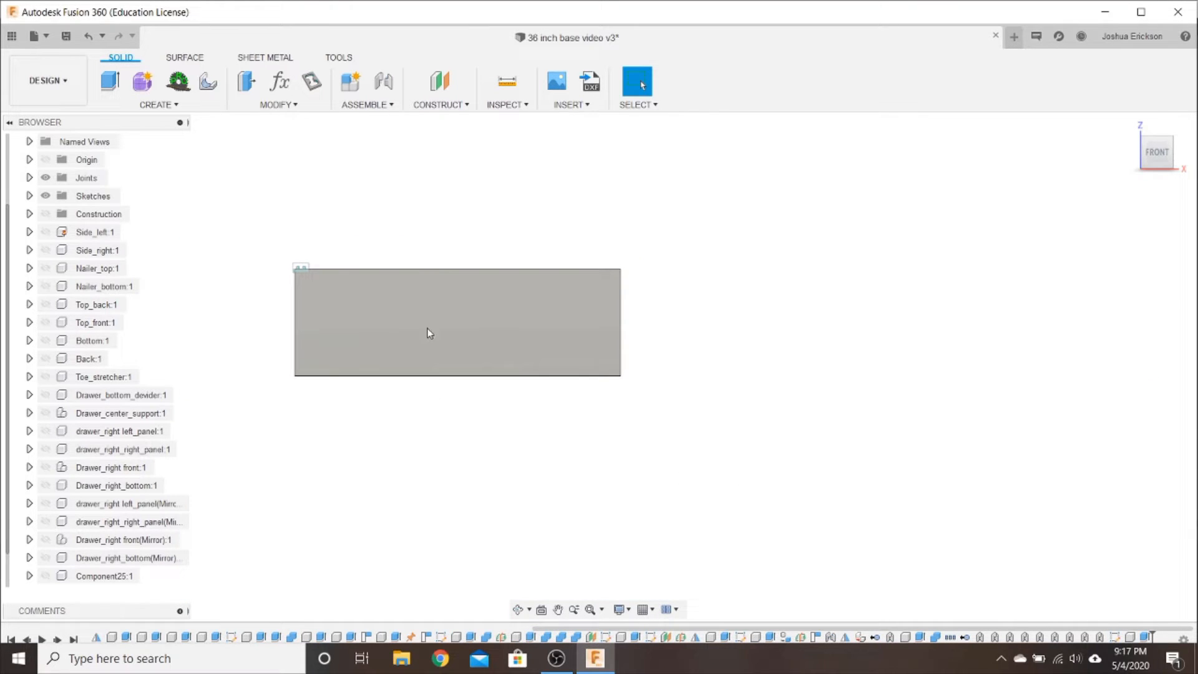
click(1116, 640)
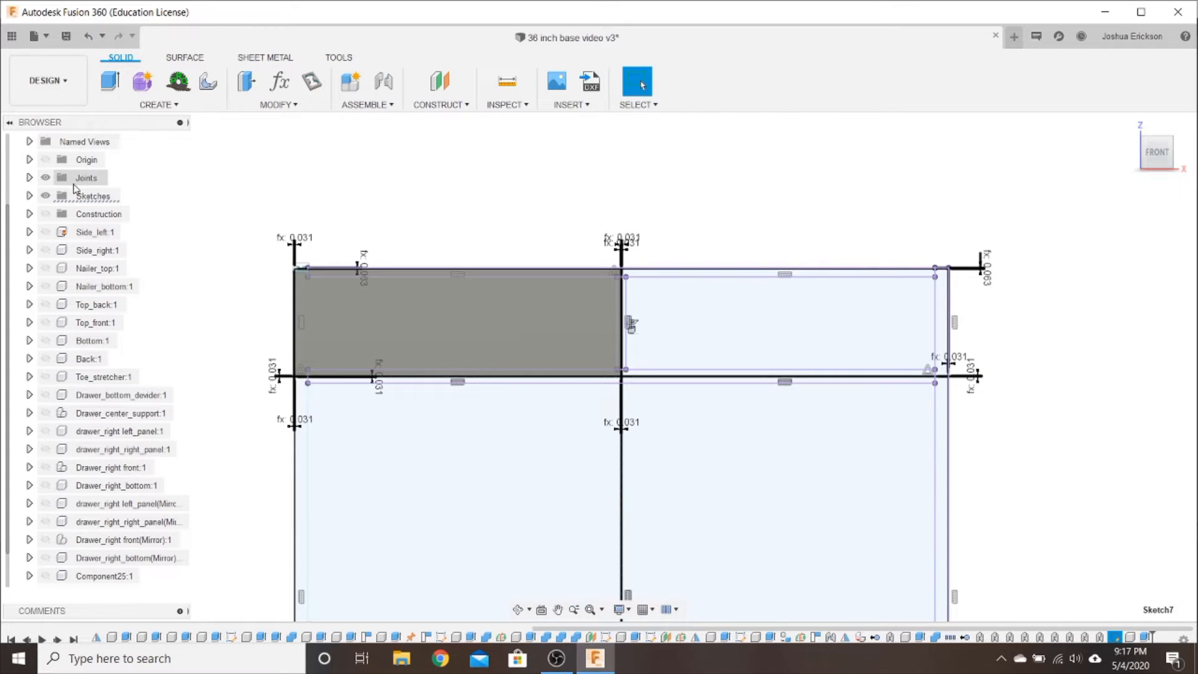
scroll(74, 189, up, 1)
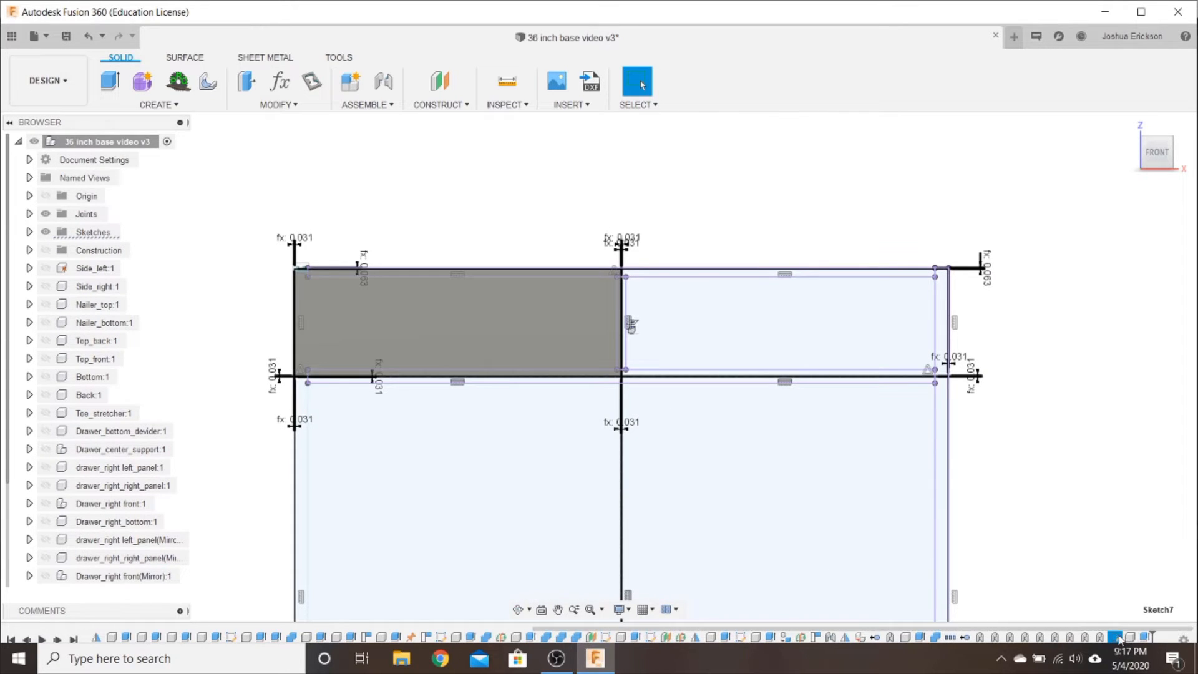
scroll(668, 299, down, 2)
scroll(919, 383, up, 2)
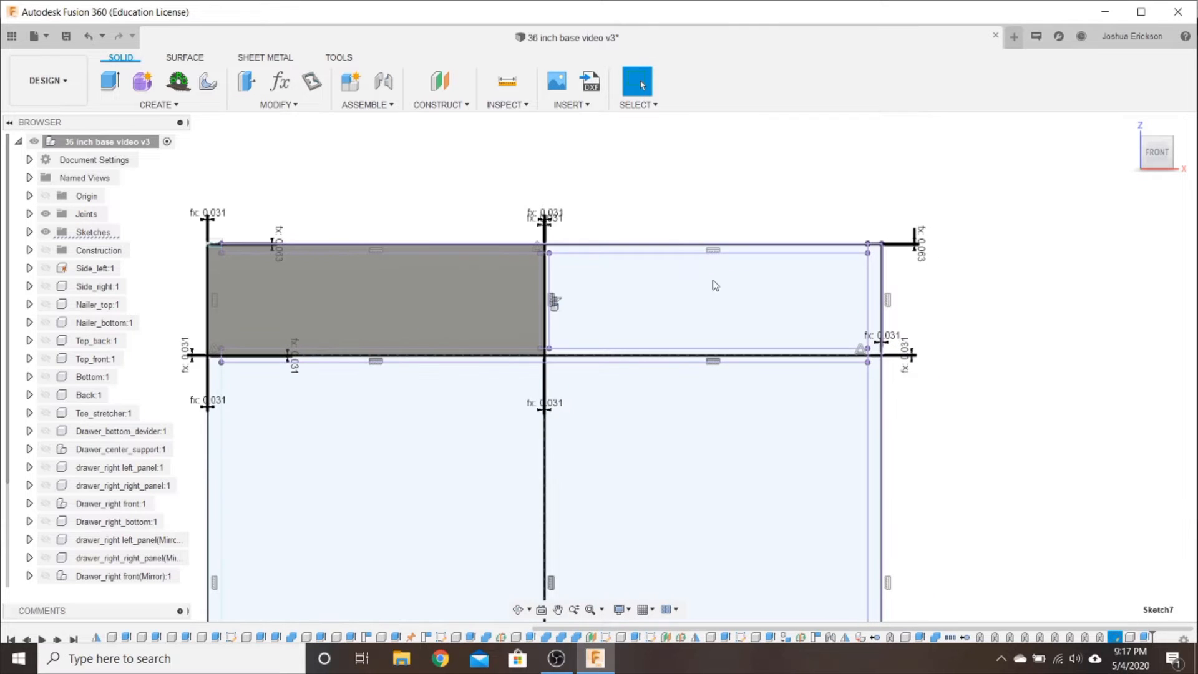
click(29, 232)
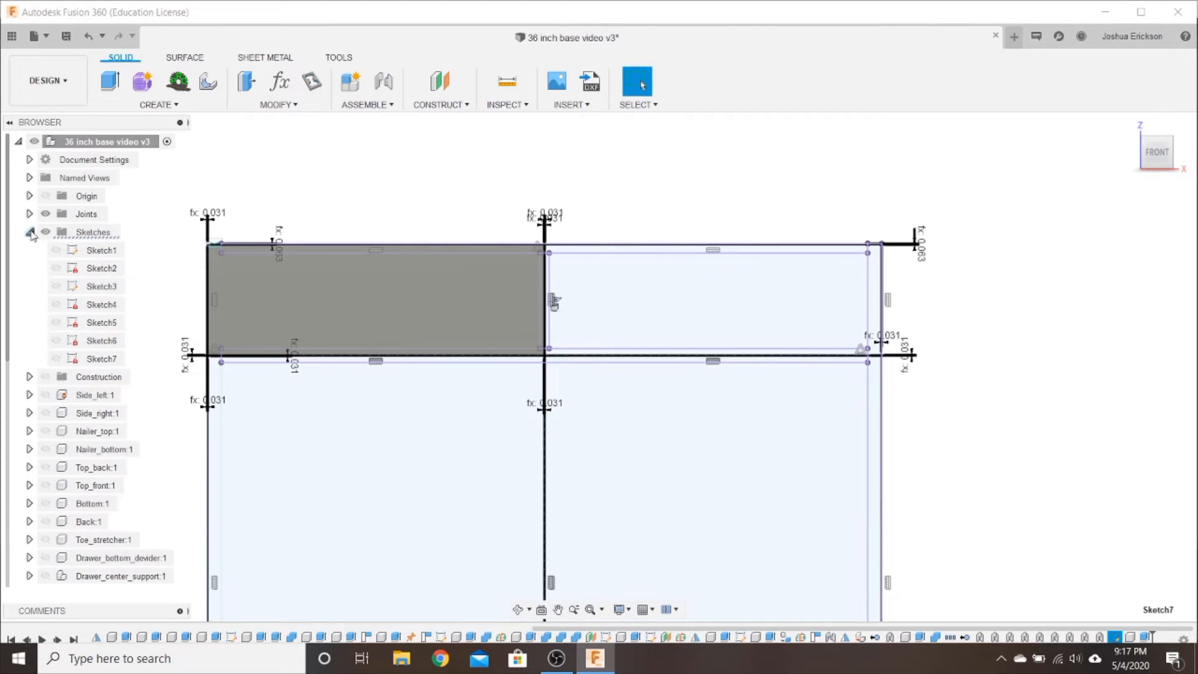
click(55, 359)
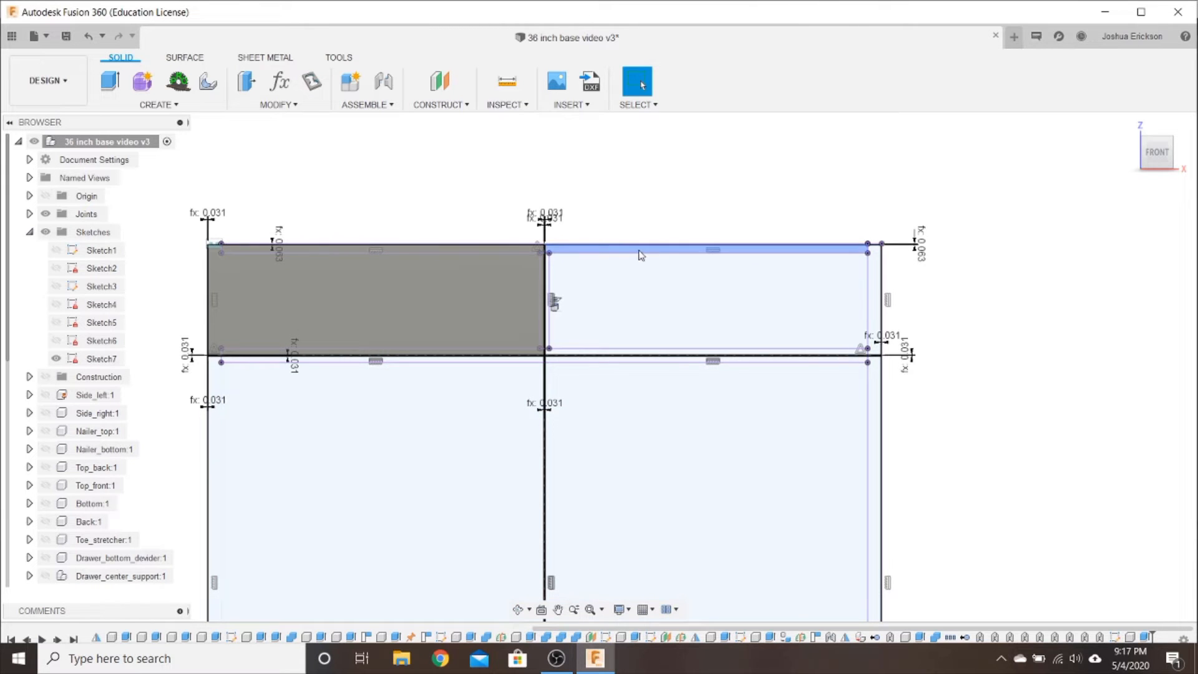
Extrude all five sketch profiles of the right drawer front by the MDF_front parameter as a new component
click(574, 269)
scroll(553, 278, up, 4)
ctrl+click(541, 252)
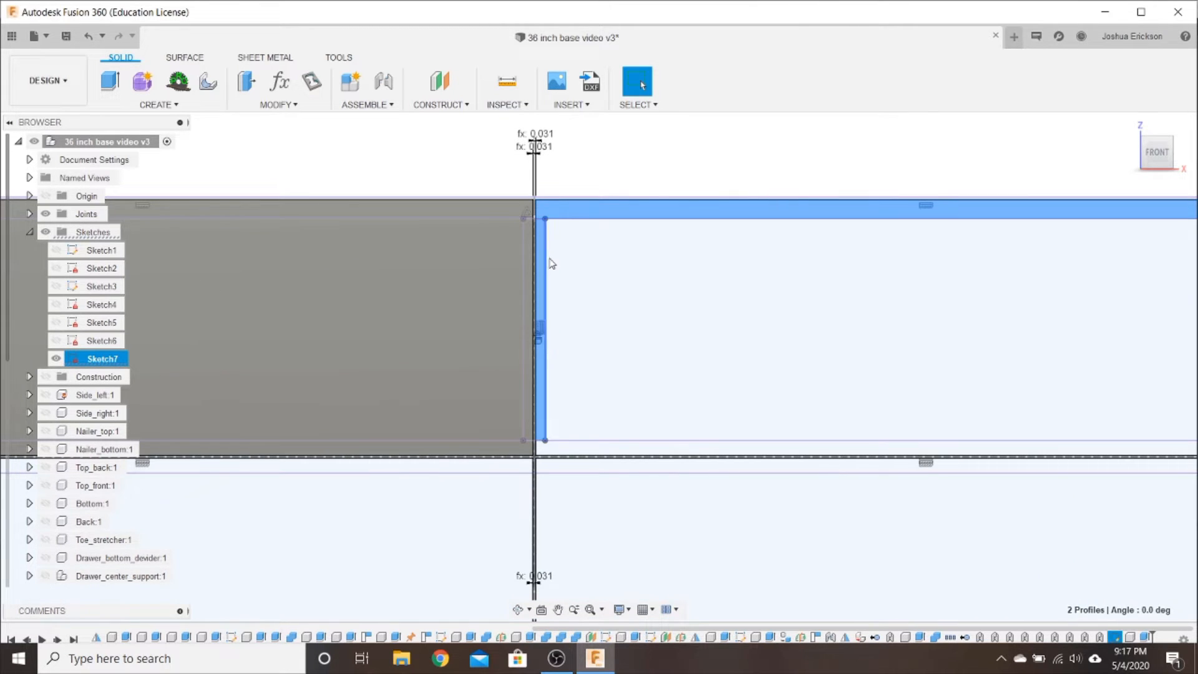
ctrl+click(573, 293)
ctrl+click(648, 447)
scroll(686, 448, down, 3)
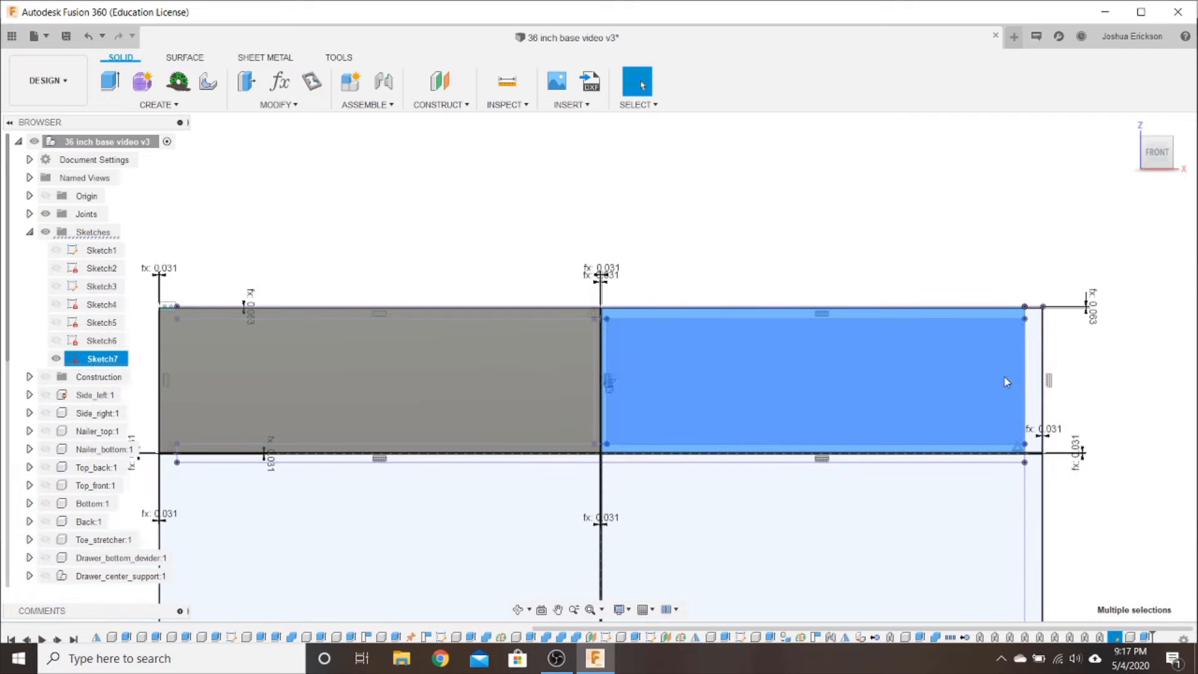
ctrl+click(1036, 372)
click(110, 81)
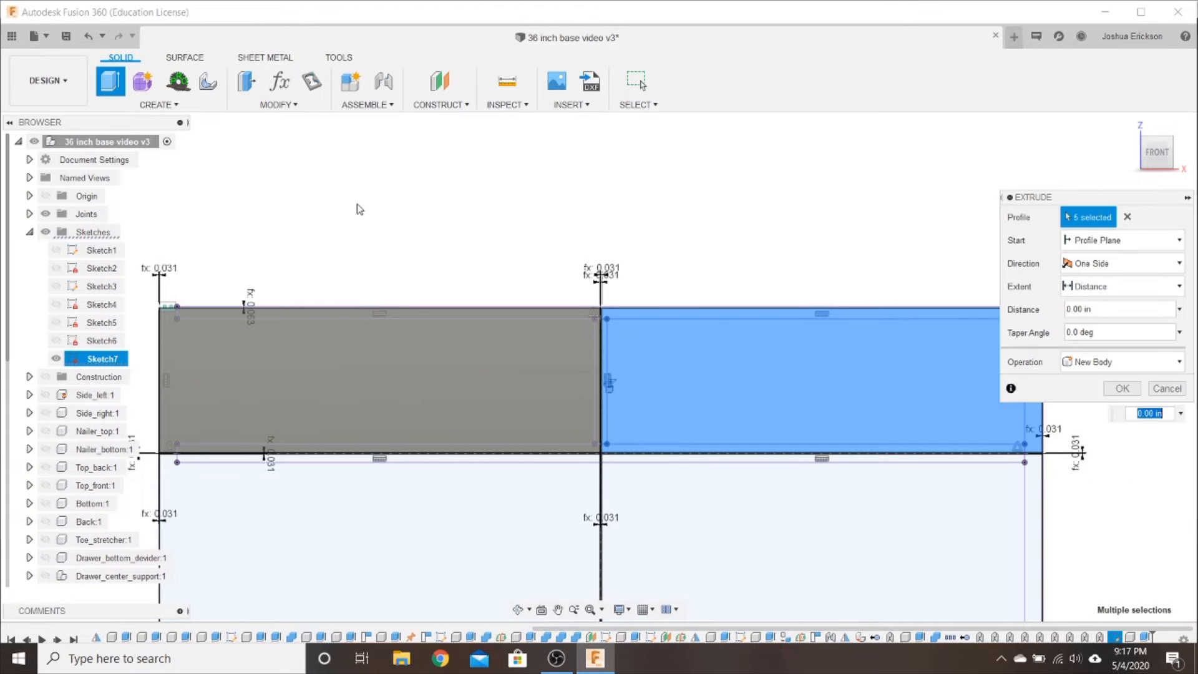
text(md)
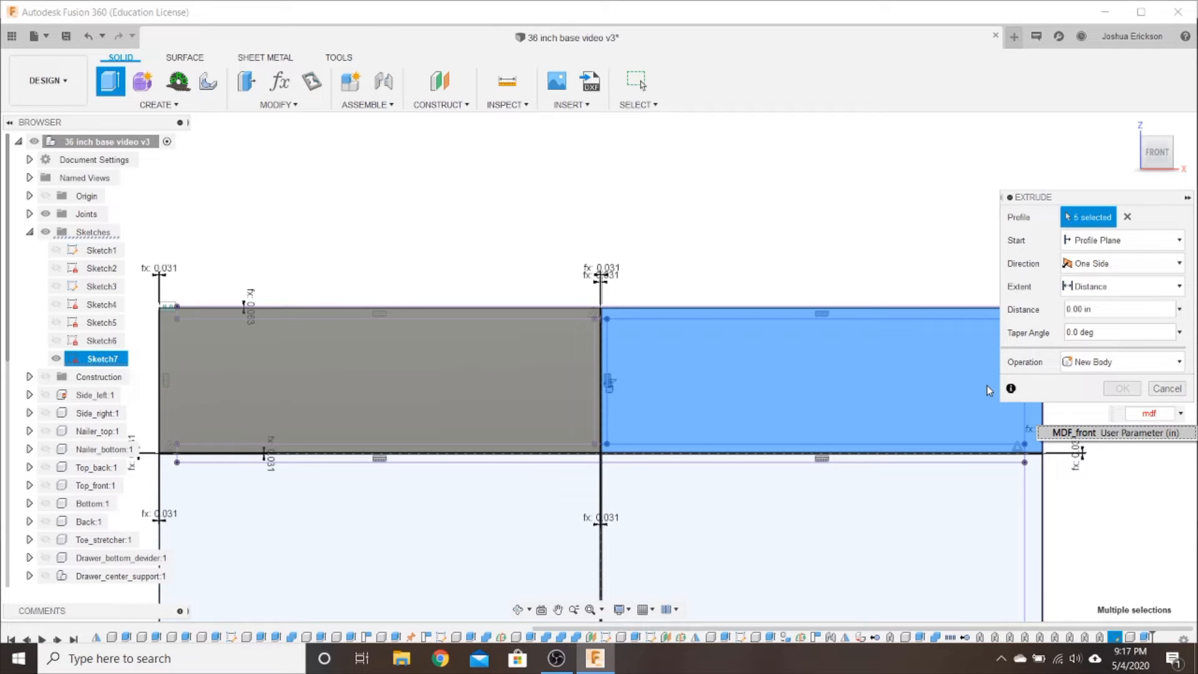
text(f)
key(Return)
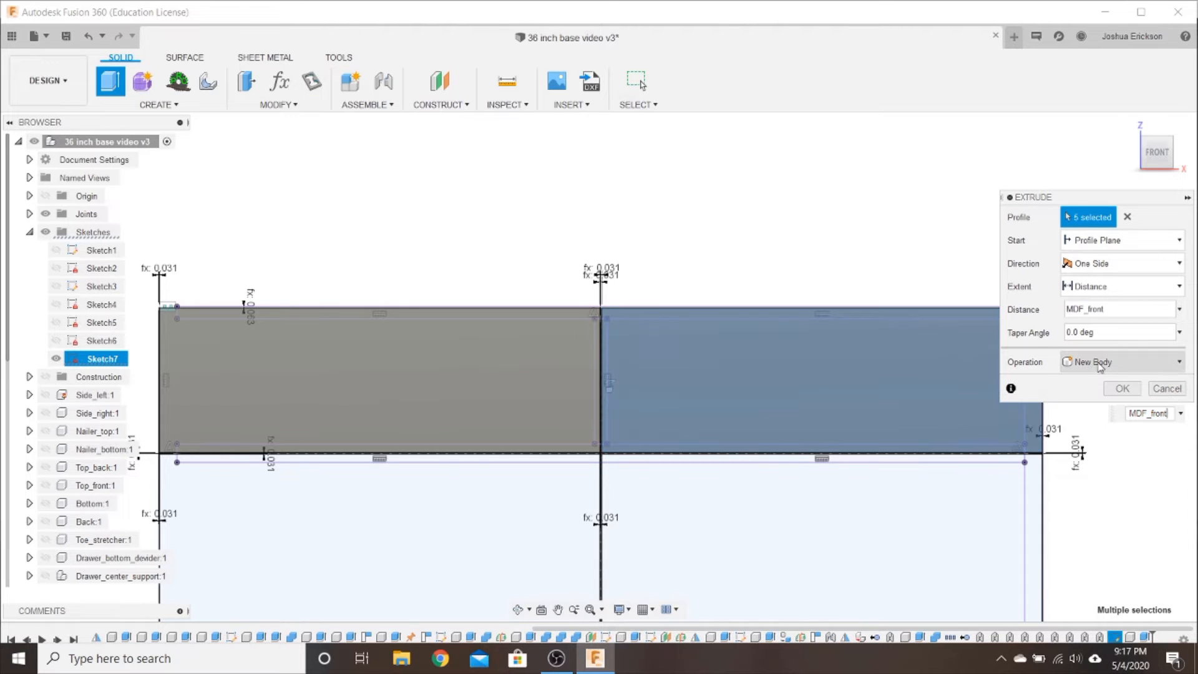
click(1100, 366)
click(1099, 450)
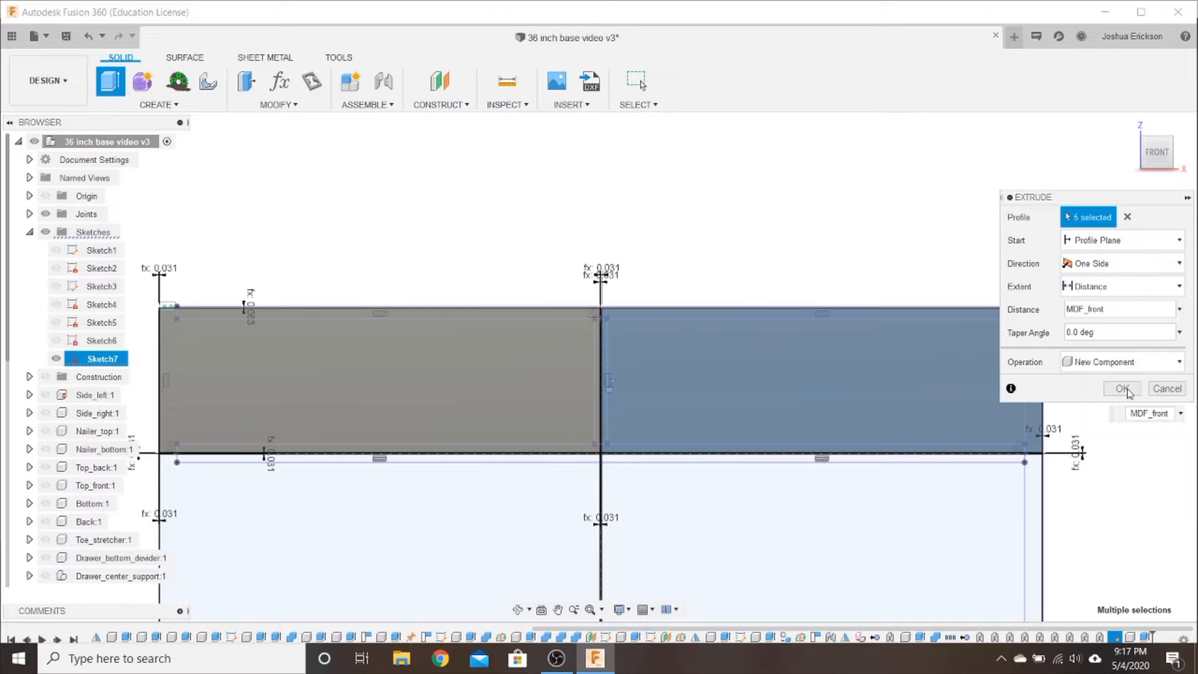
click(1127, 390)
scroll(608, 410, down, 2)
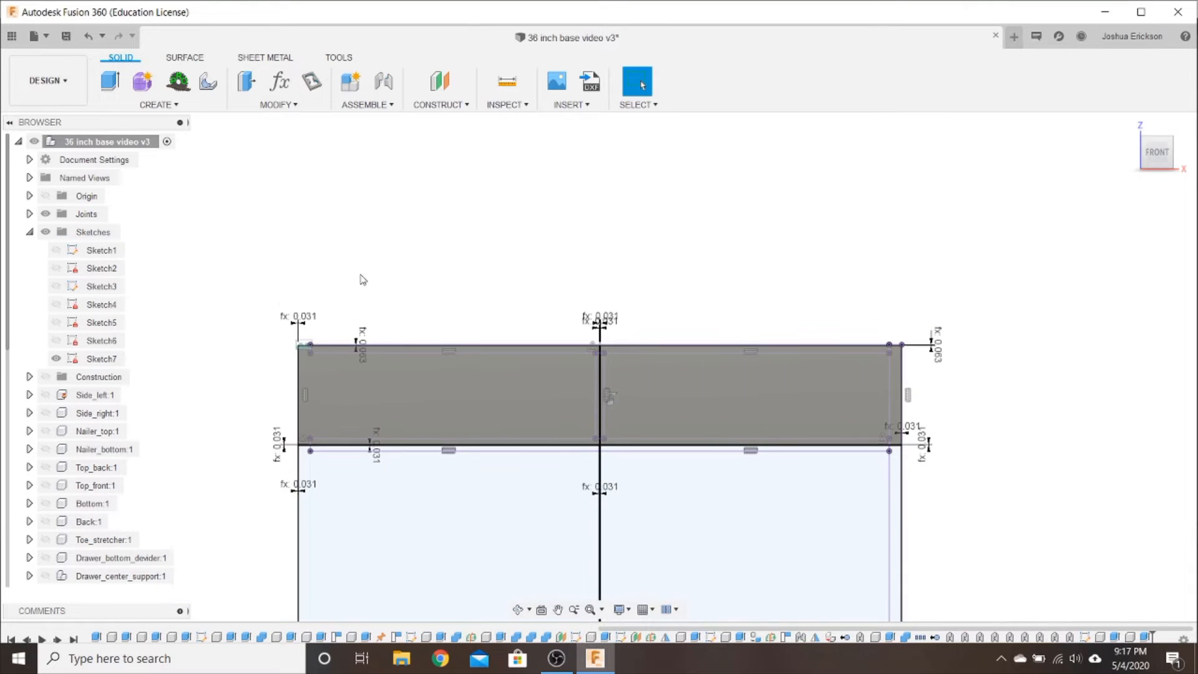
middle_drag(363, 279, 393, 171)
scroll(386, 412, down, 2)
middle_drag(321, 455, 334, 382)
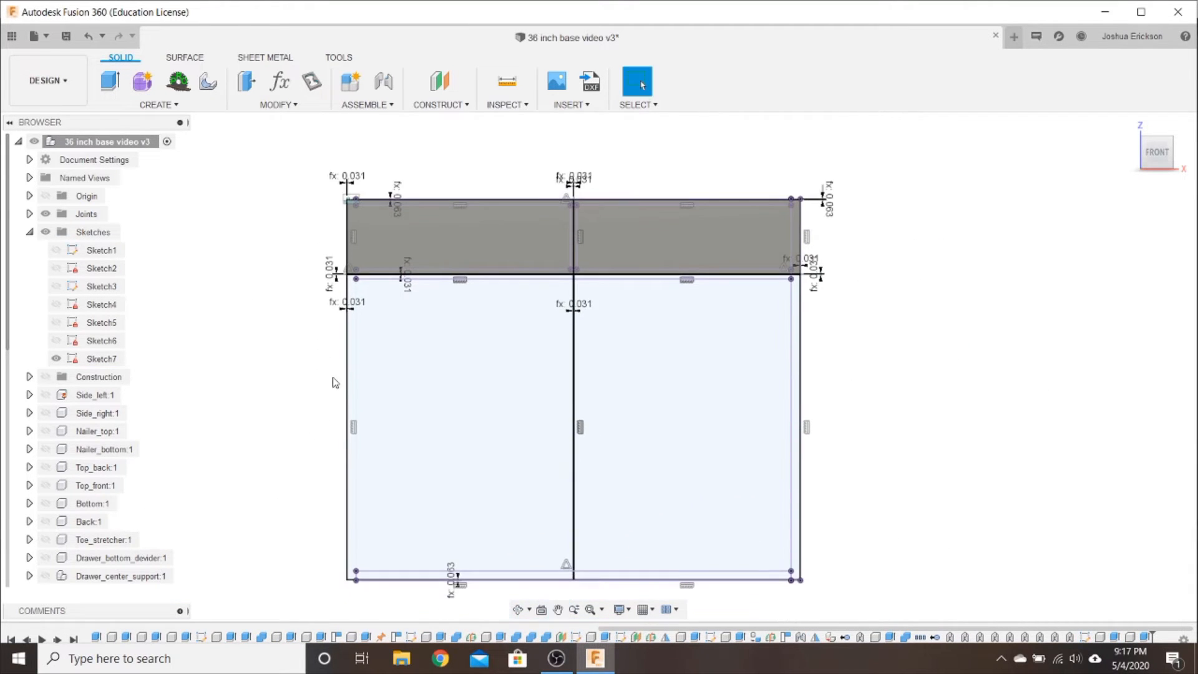
scroll(366, 277, up, 4)
click(370, 276)
ctrl+click(338, 304)
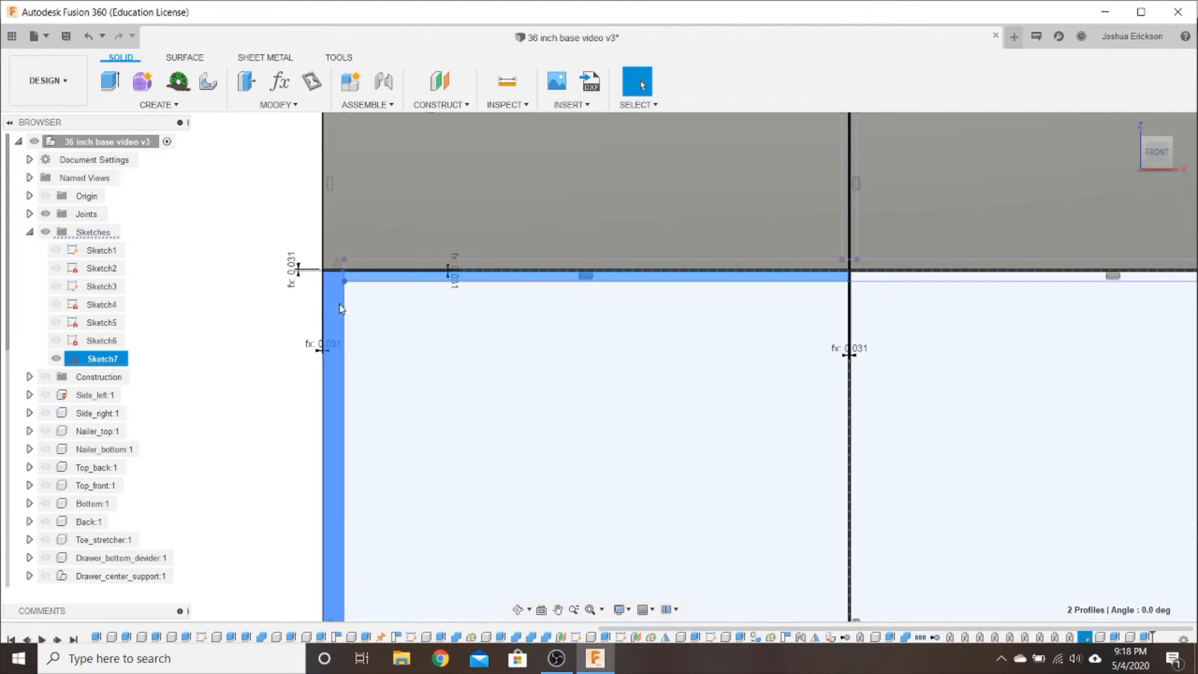
scroll(713, 393, down, 3)
middle_drag(622, 529, 594, 356)
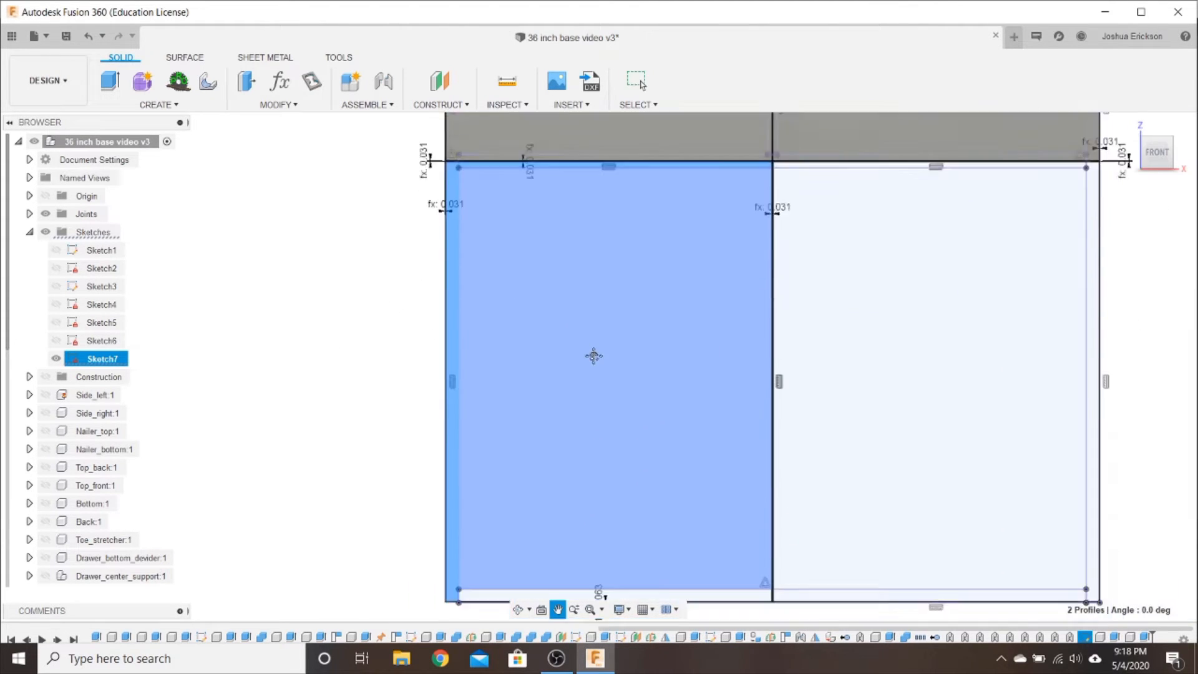
scroll(602, 557, up, 1)
Extrude the four sketch profiles of the left door, including its narrow edge strips, by MDF_front as a new component
click(522, 535)
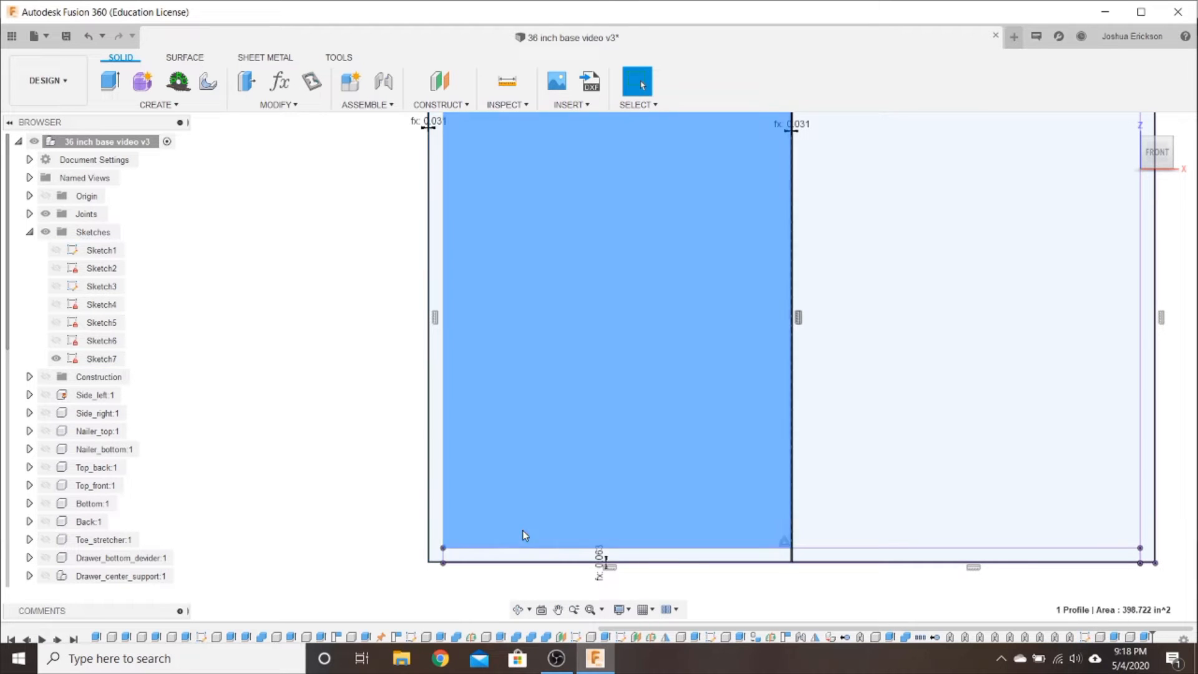
ctrl+click(602, 556)
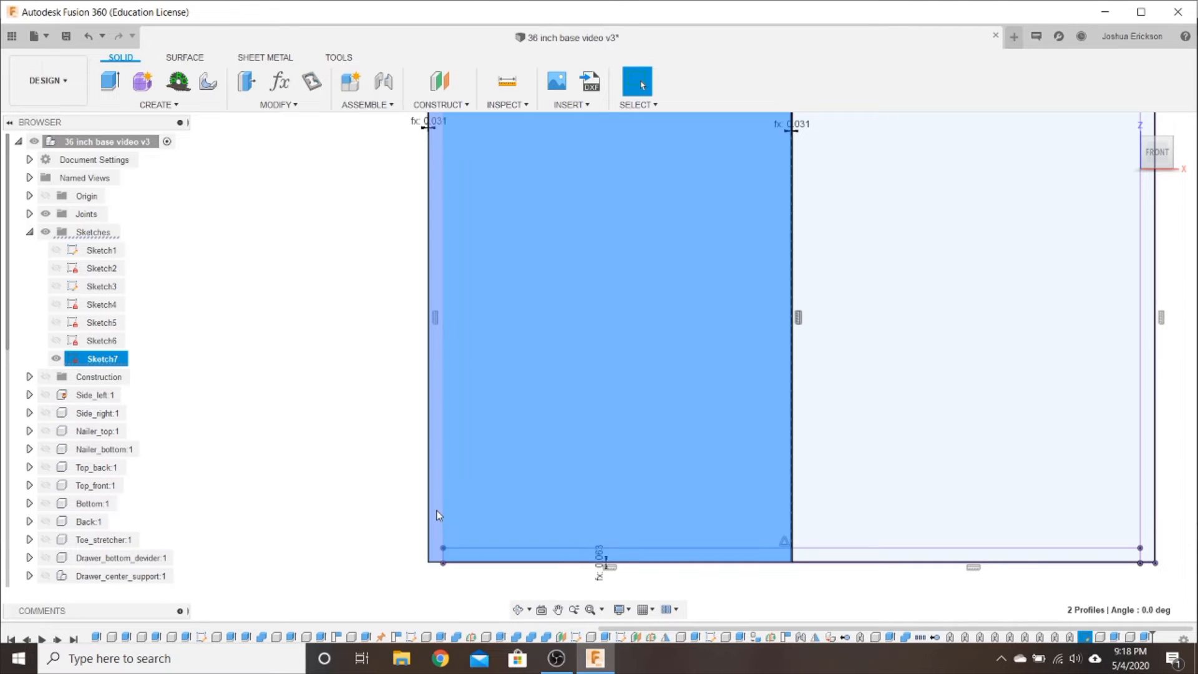
ctrl+click(438, 515)
scroll(447, 504, down, 3)
scroll(527, 235, up, 5)
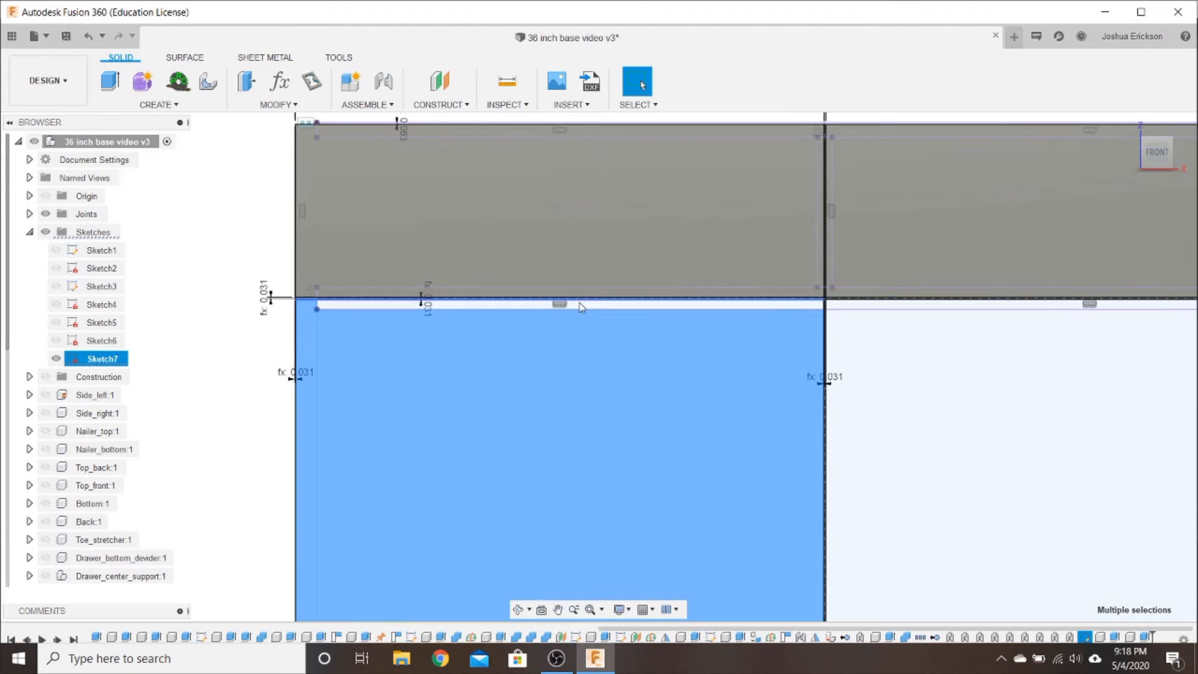
ctrl+click(581, 305)
scroll(582, 306, down, 4)
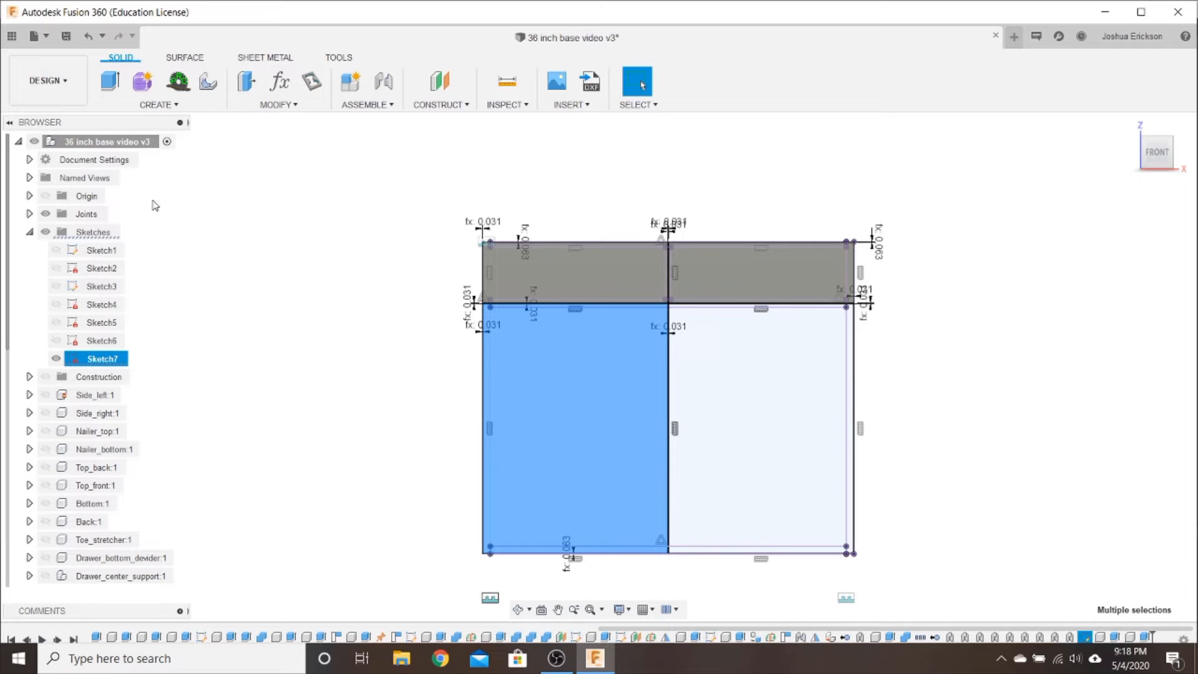
click(109, 81)
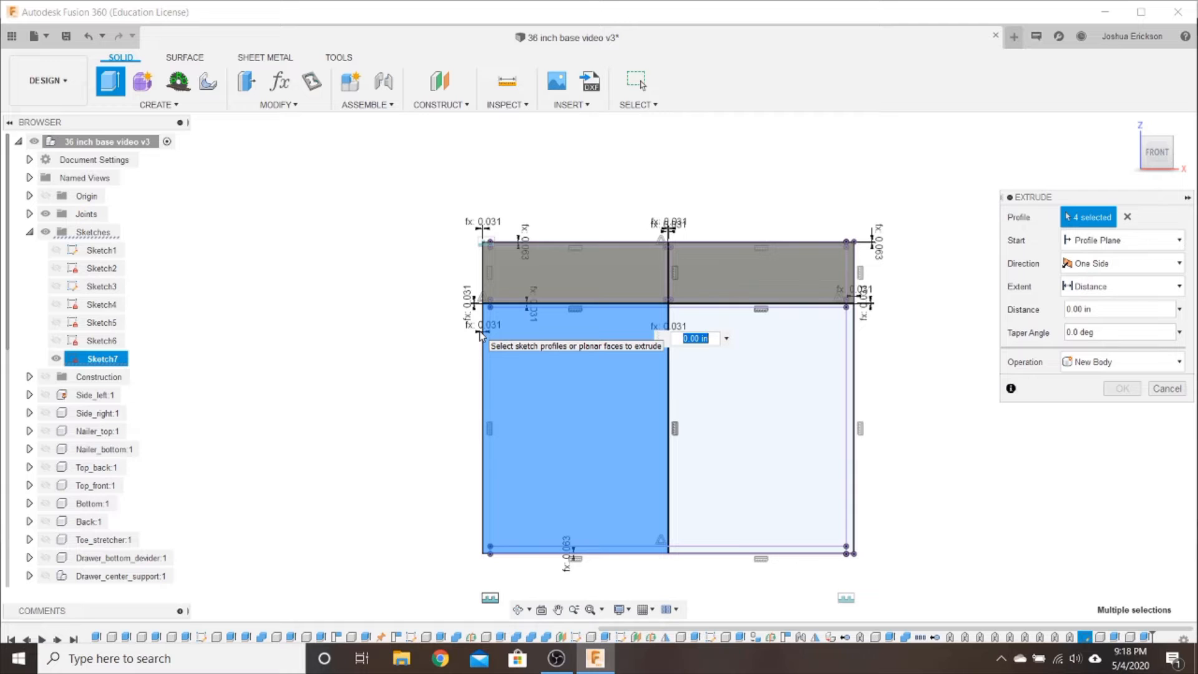
text(MDF_front)
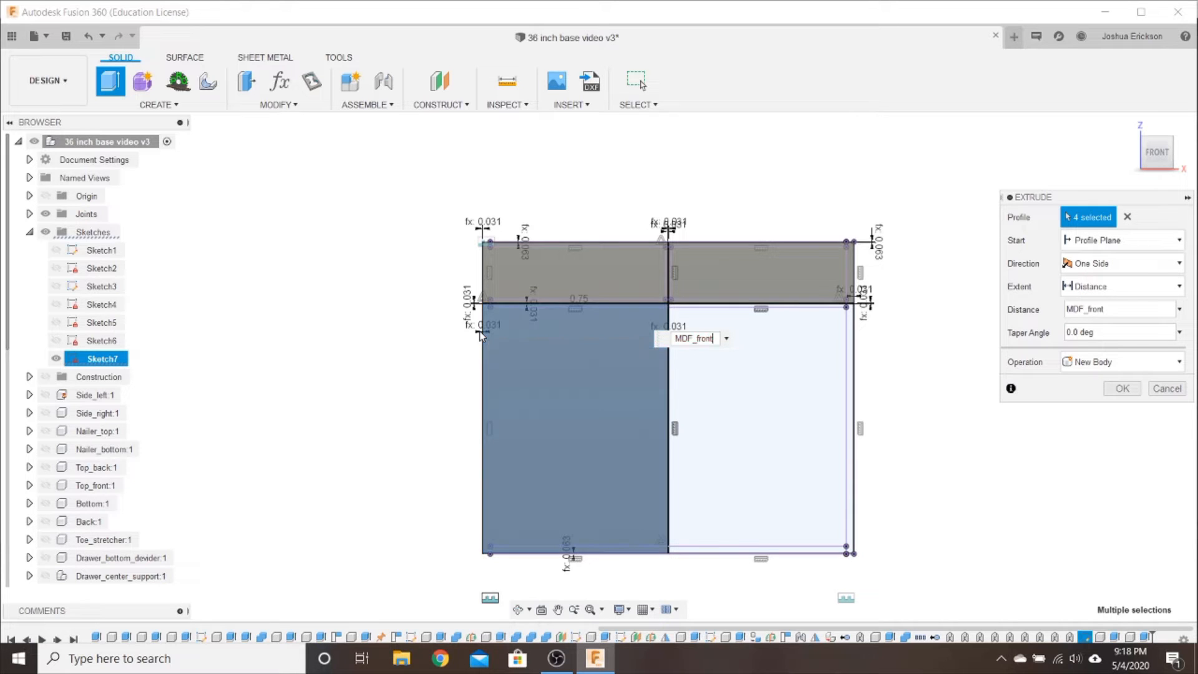
click(1126, 362)
click(1106, 453)
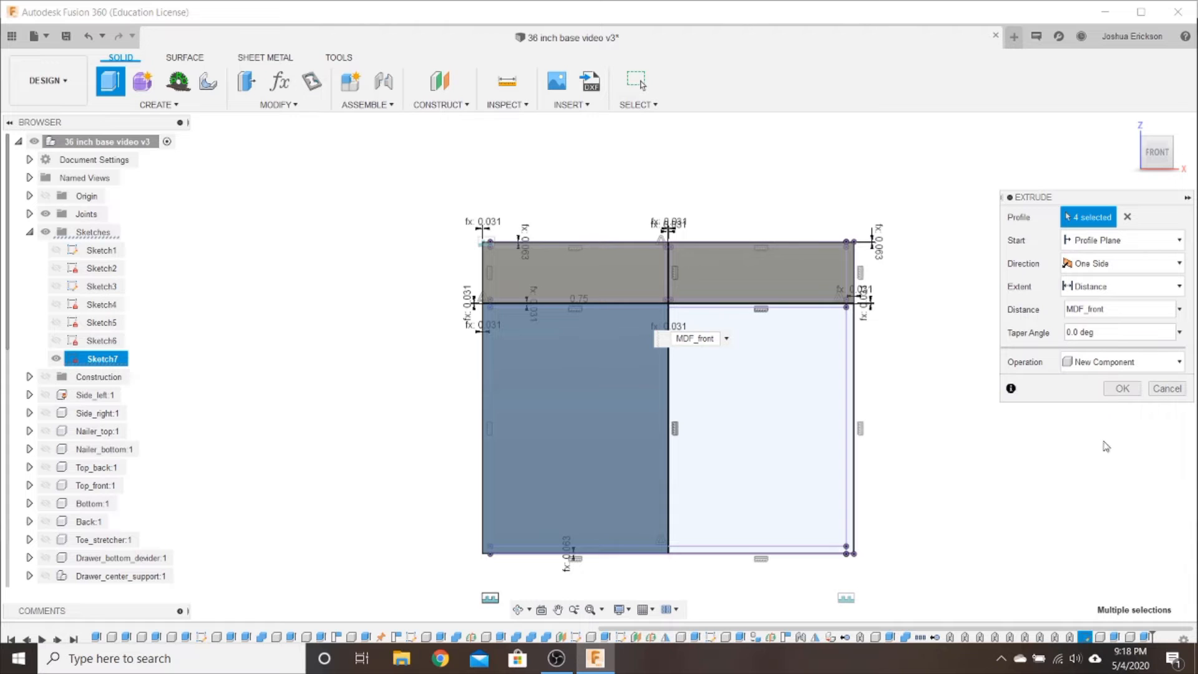
click(1121, 390)
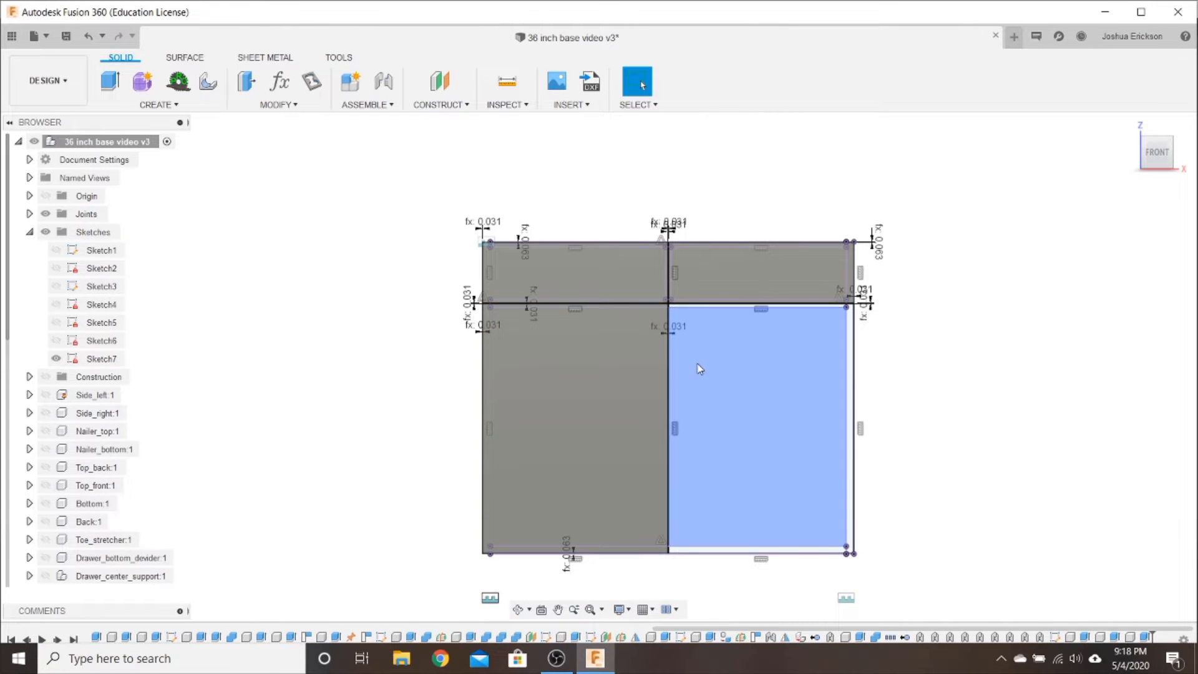
scroll(708, 309, up, 3)
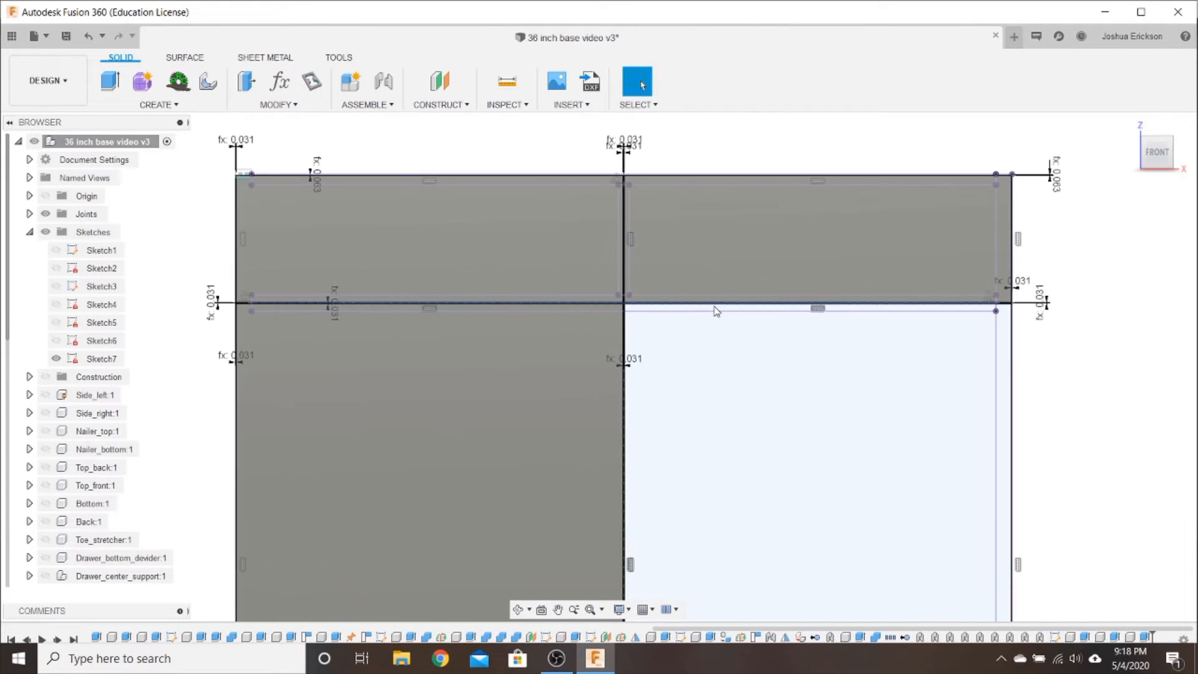
scroll(716, 311, up, 2)
click(714, 309)
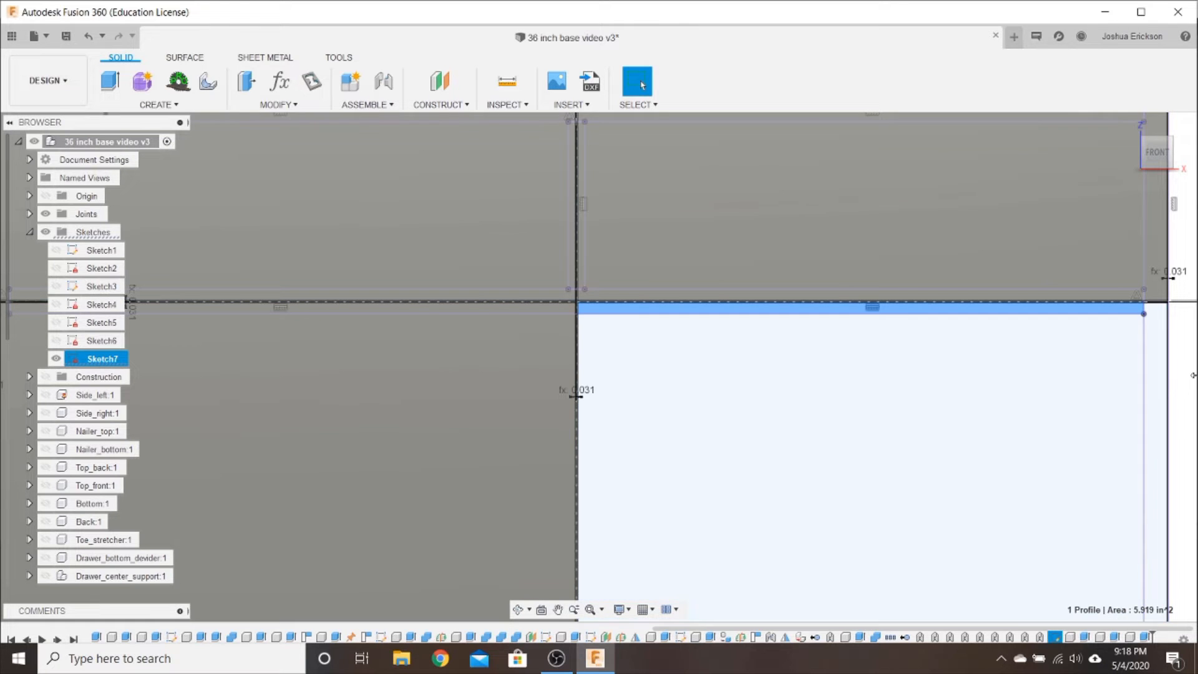
click(1094, 391)
scroll(1086, 428, down, 3)
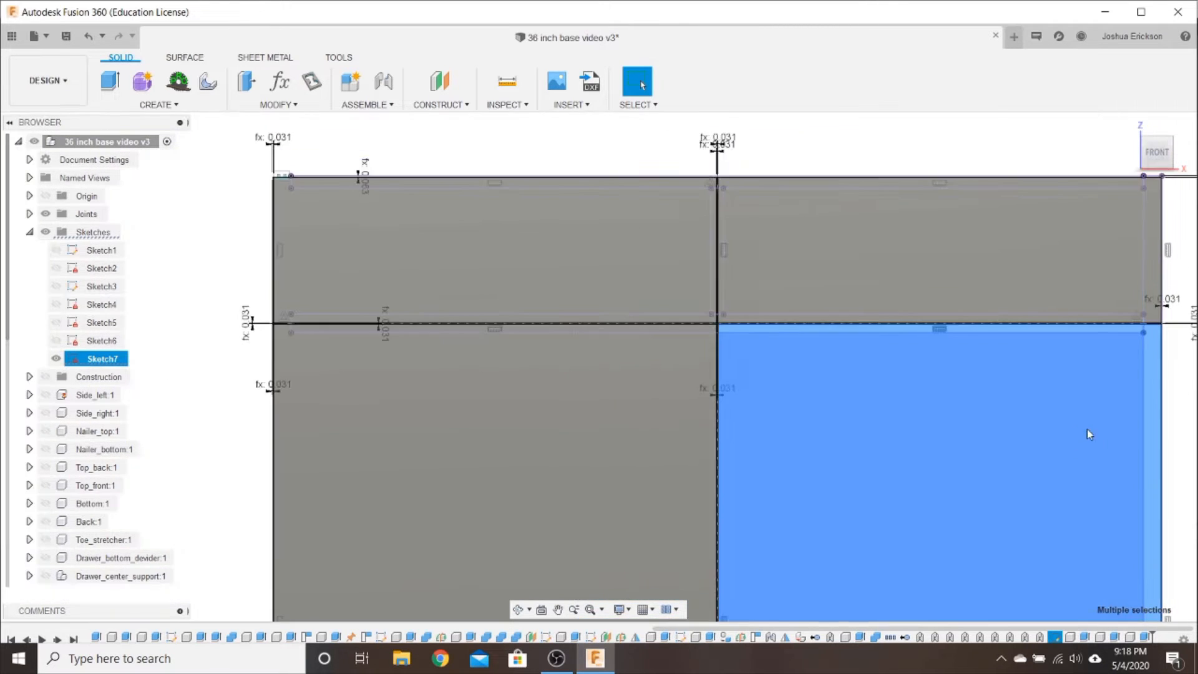
middle_drag(948, 496, 711, 163)
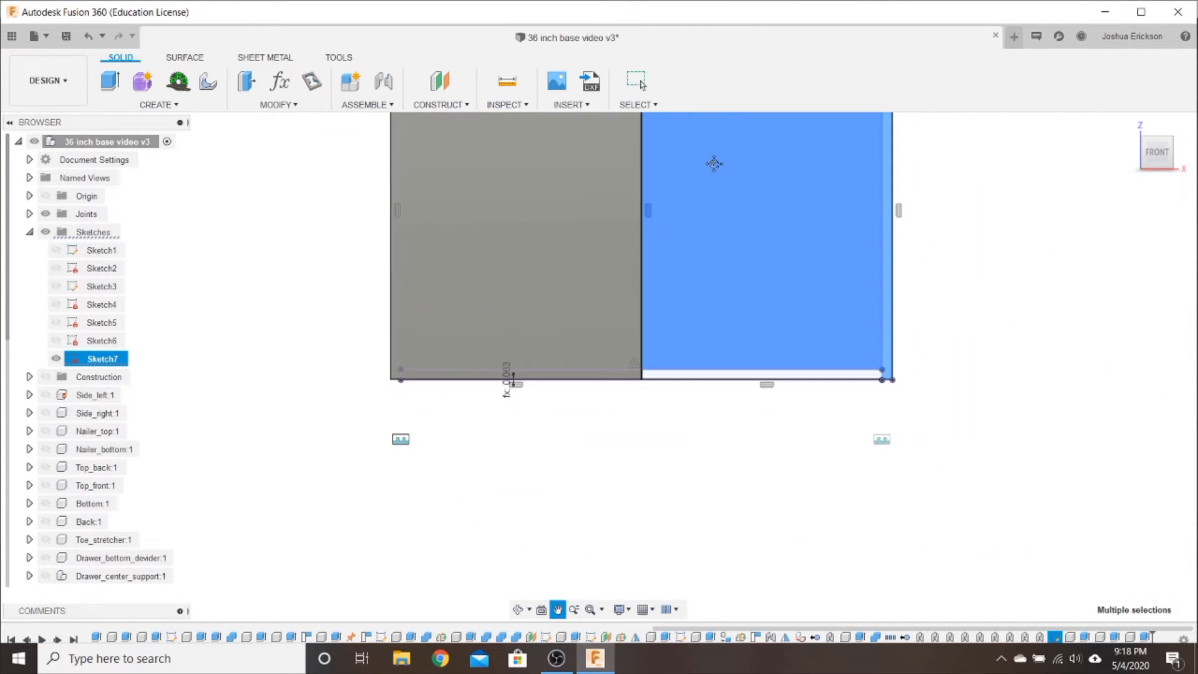
click(713, 378)
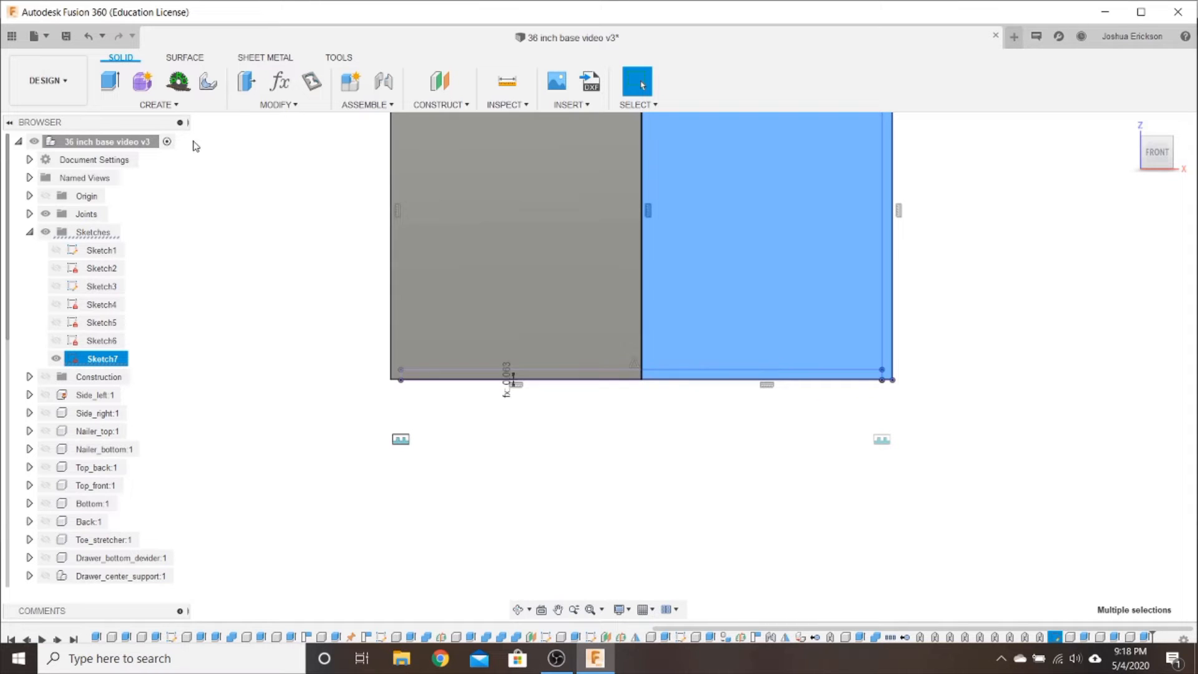
click(139, 90)
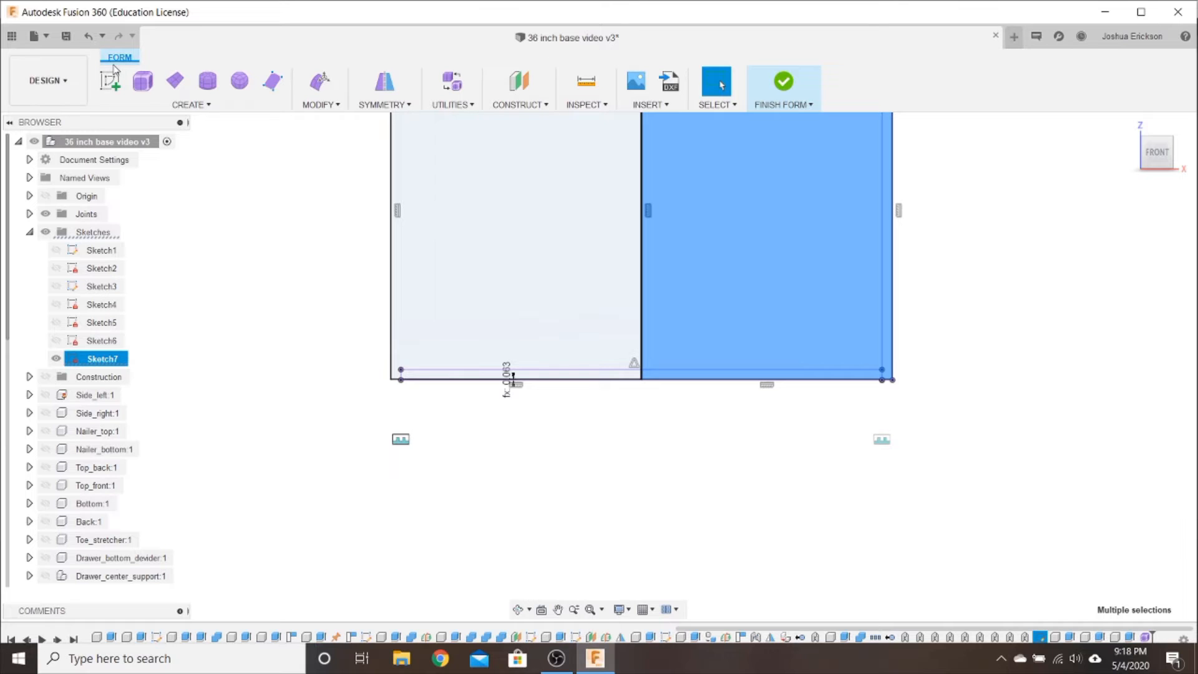
click(47, 80)
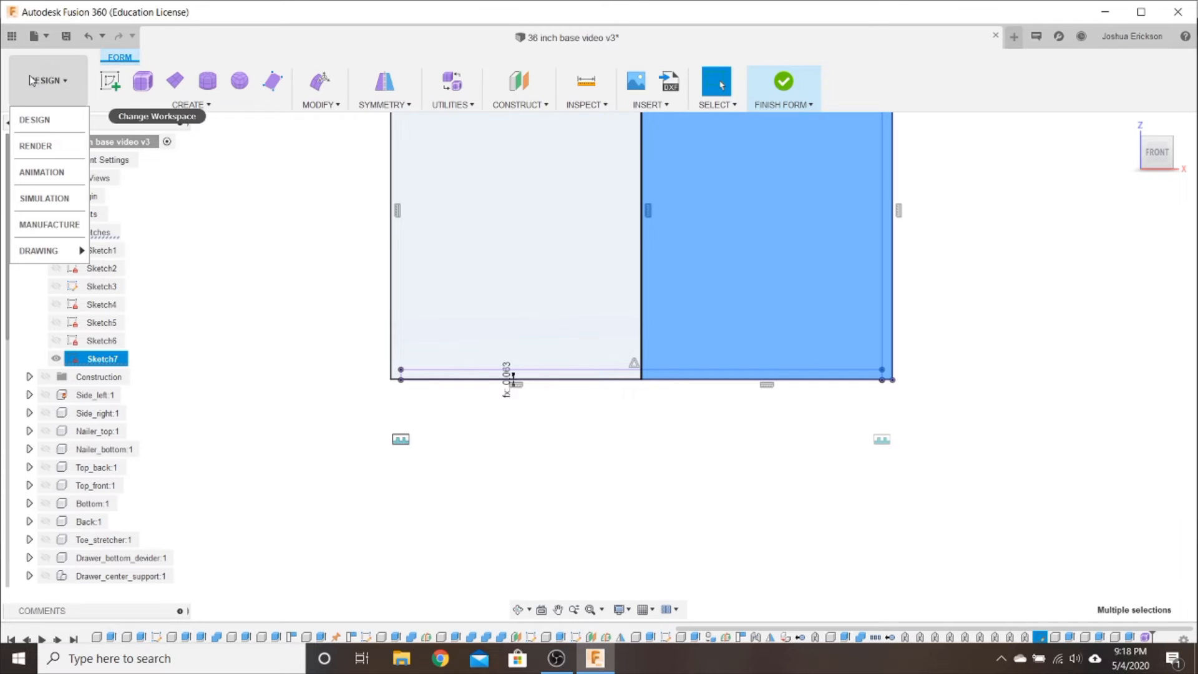
click(23, 127)
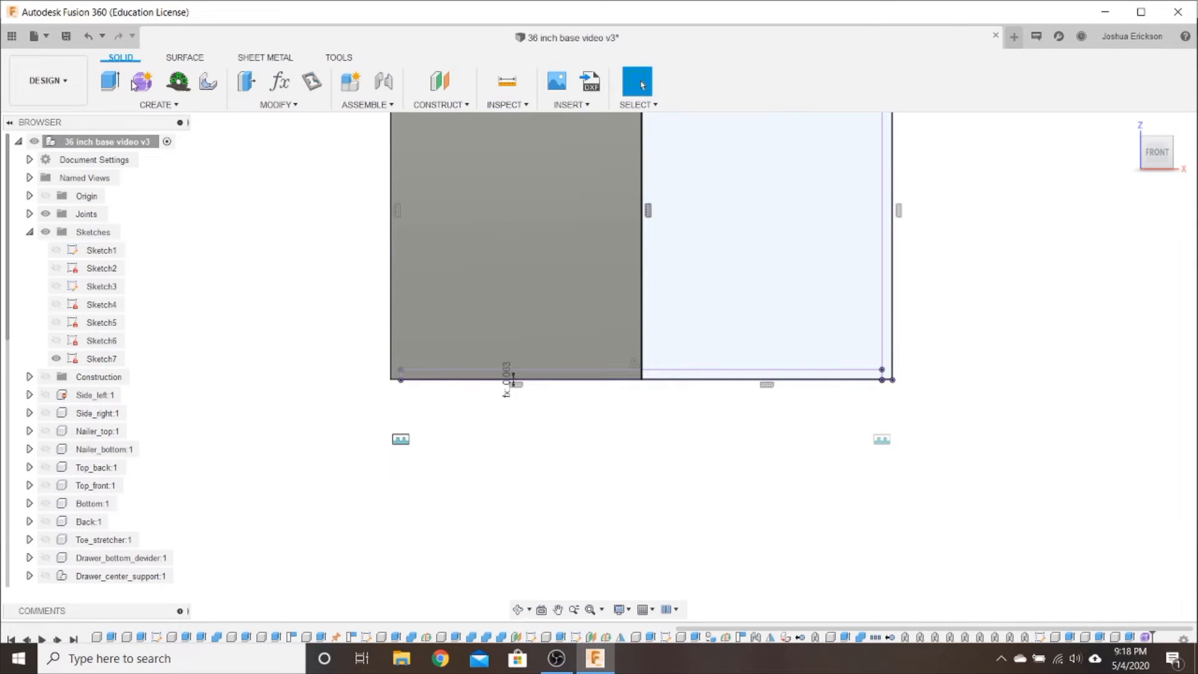
Extrude the four sketch profiles of the right door by MDF_front as a new component, and hide Sketch7
click(110, 81)
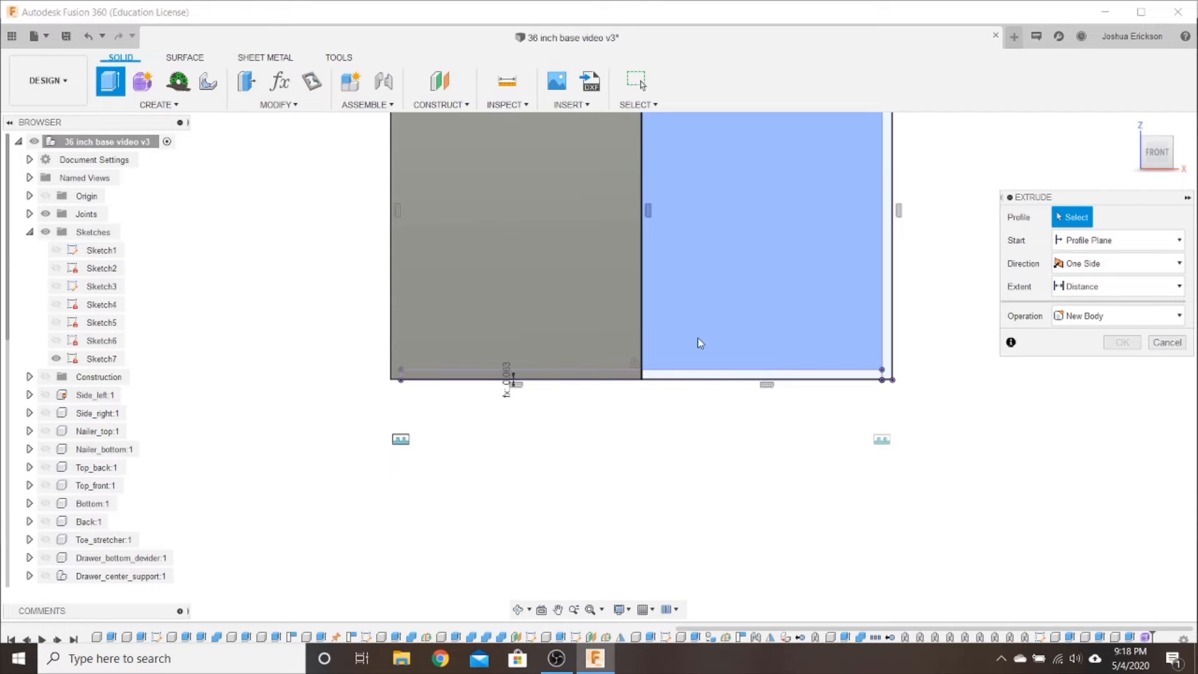
click(728, 352)
click(887, 354)
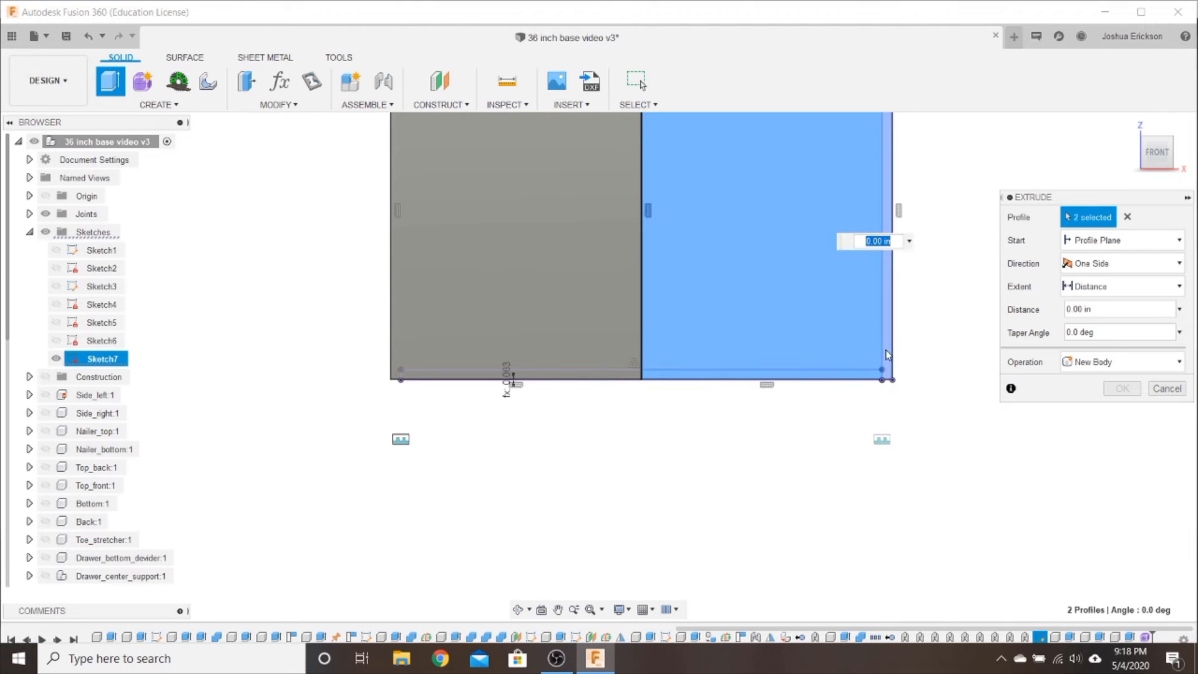
scroll(886, 355, down, 3)
click(867, 164)
scroll(836, 158, up, 5)
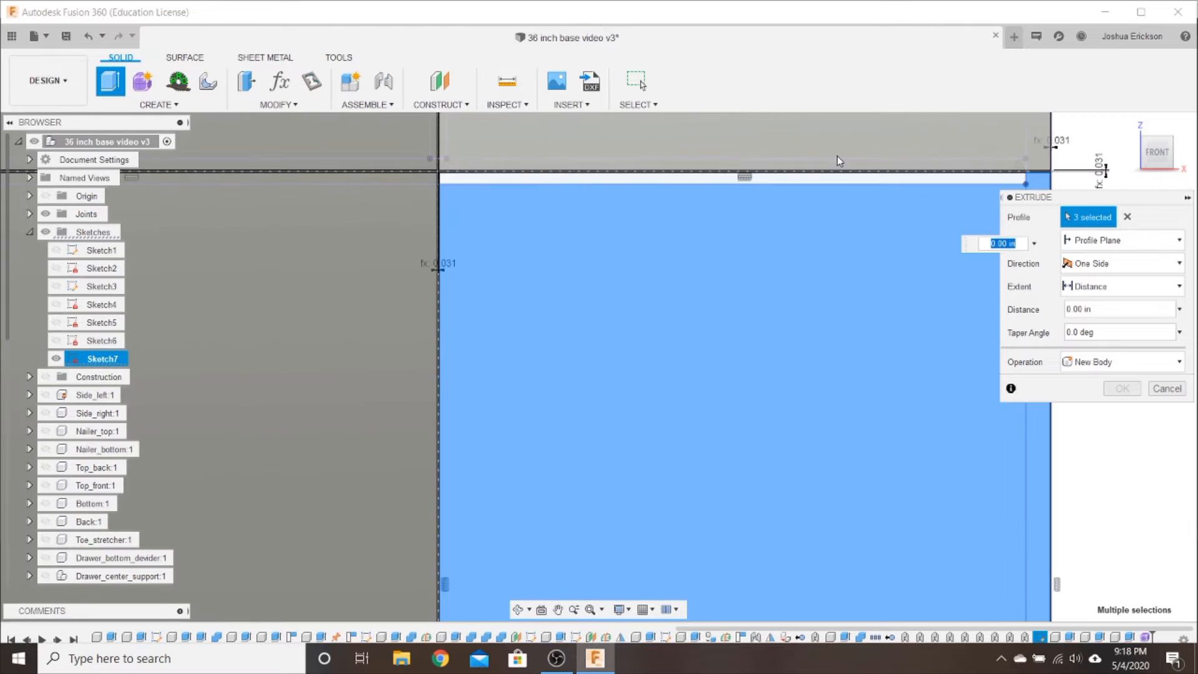
click(832, 179)
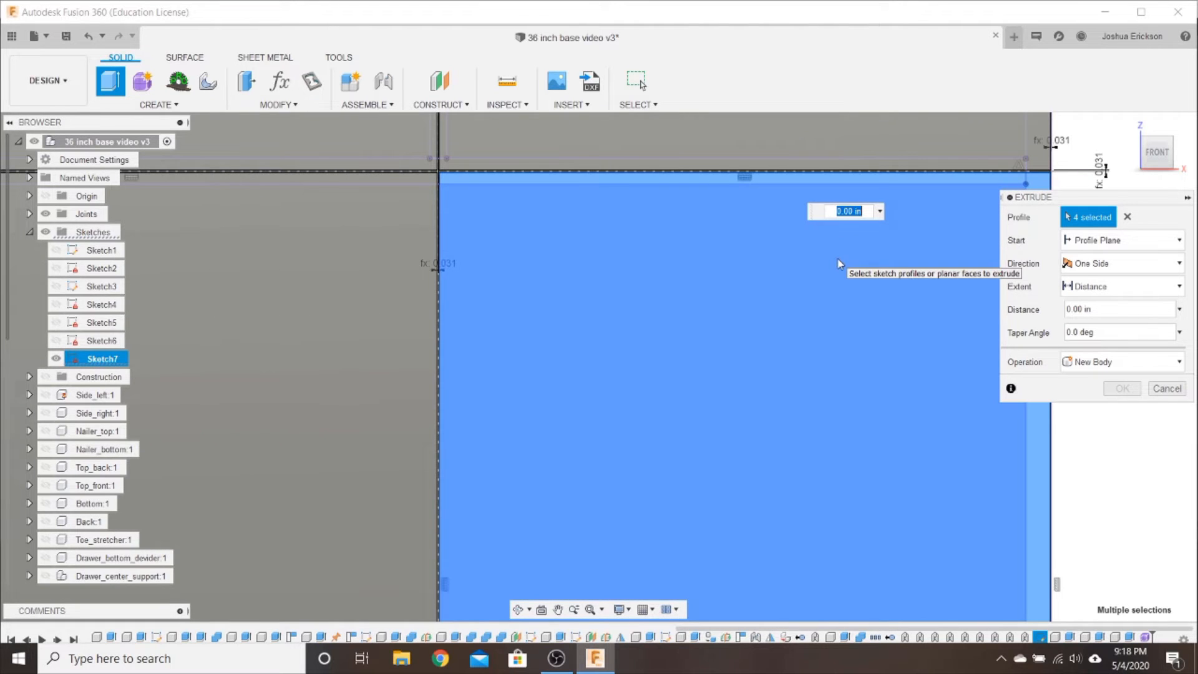
text(mdf)
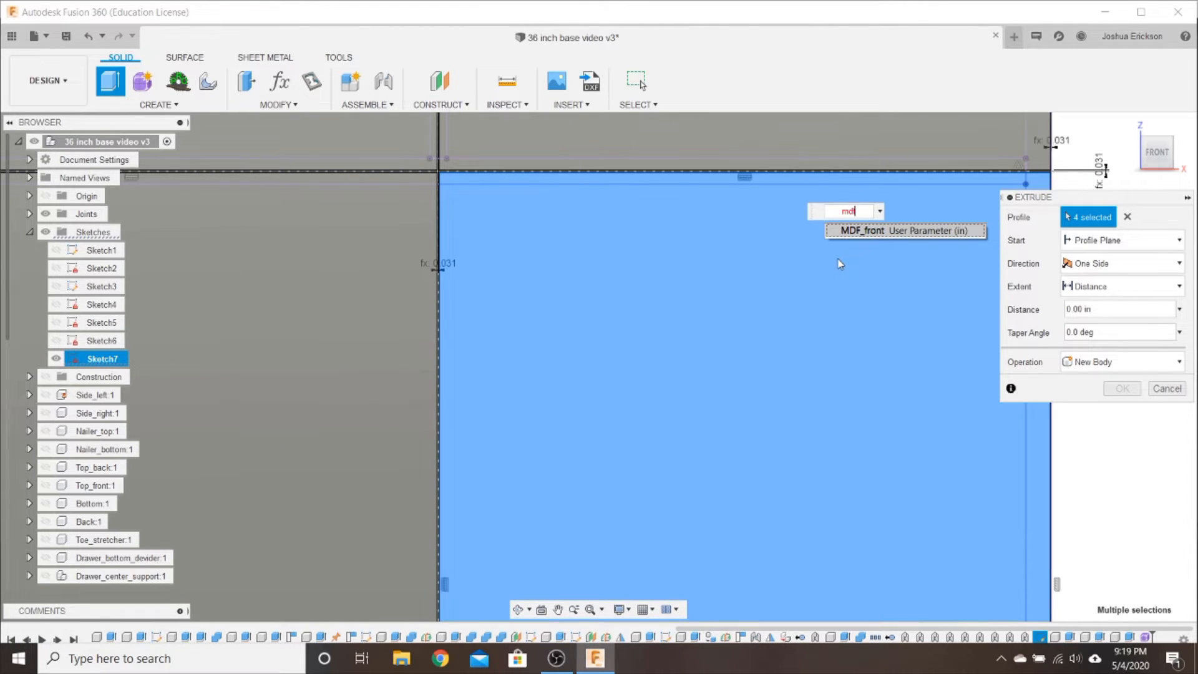
key(Return)
click(1069, 362)
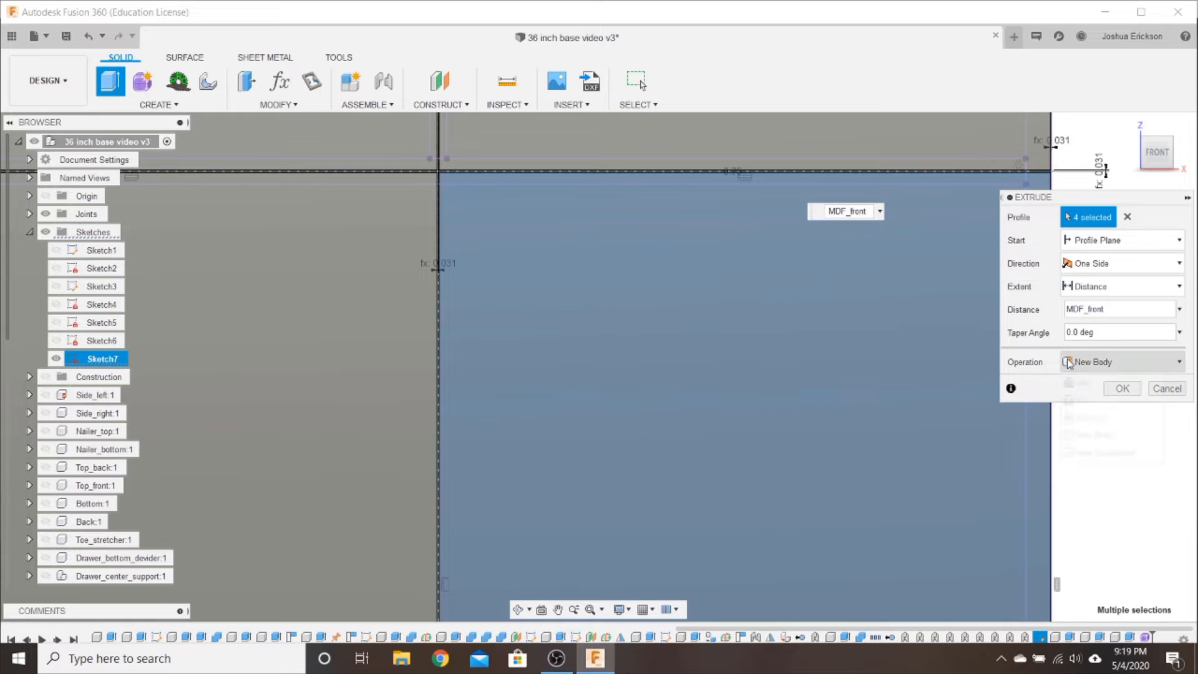
click(1101, 452)
click(1121, 389)
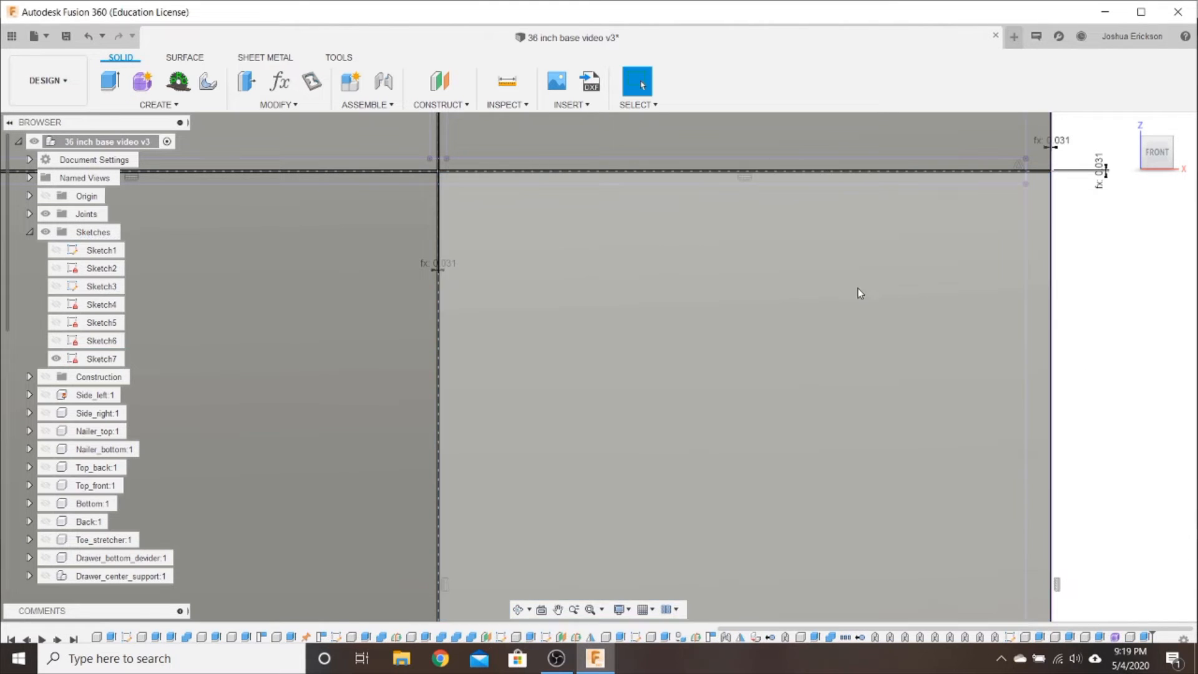
scroll(858, 289, down, 5)
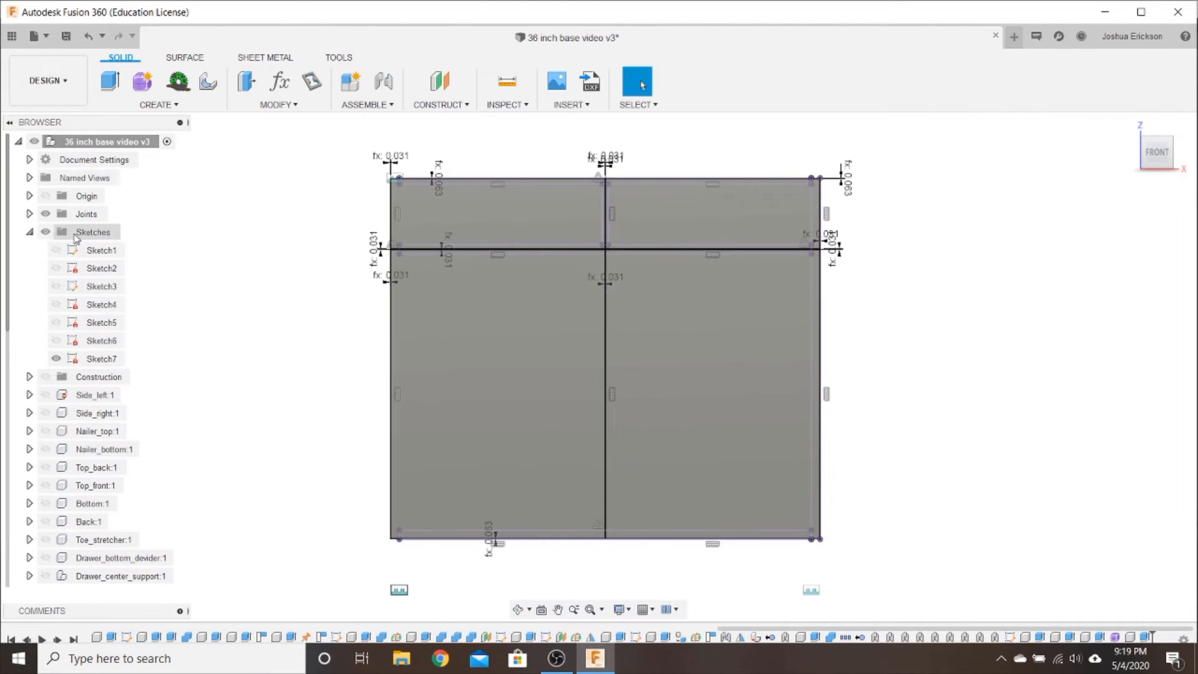
click(56, 359)
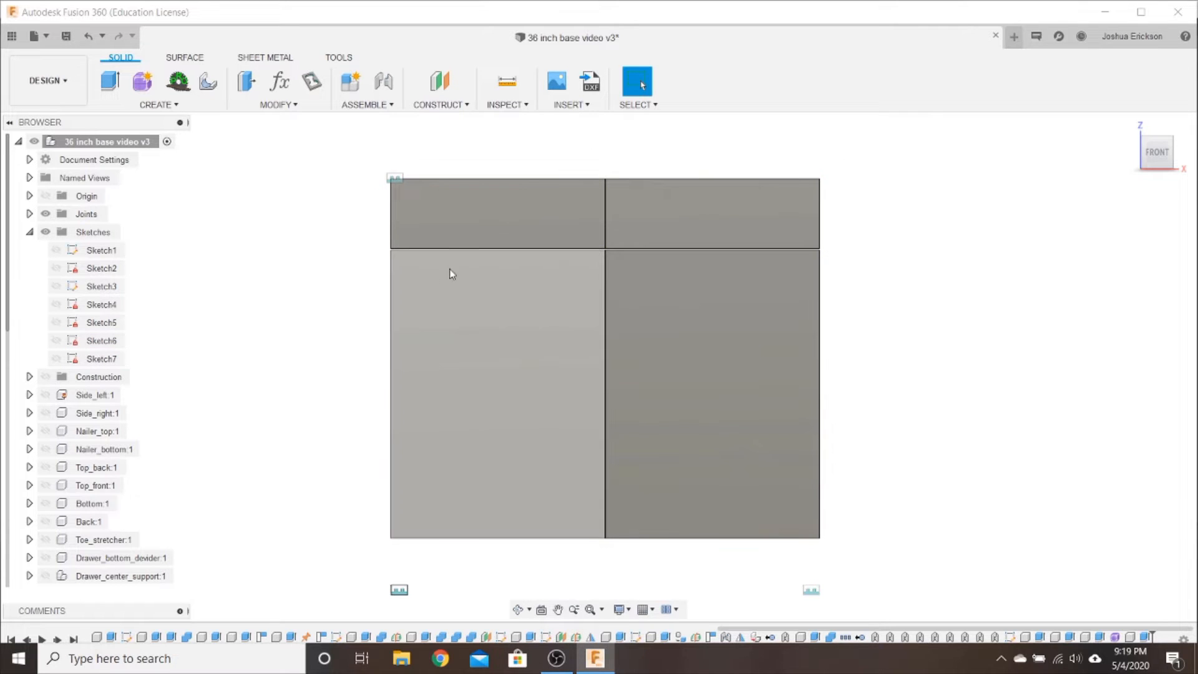
Inspect the gaps where the four fronts meet, and measure the left drawer front's height between its upper and lower edges
scroll(615, 256, up, 3)
scroll(614, 256, up, 3)
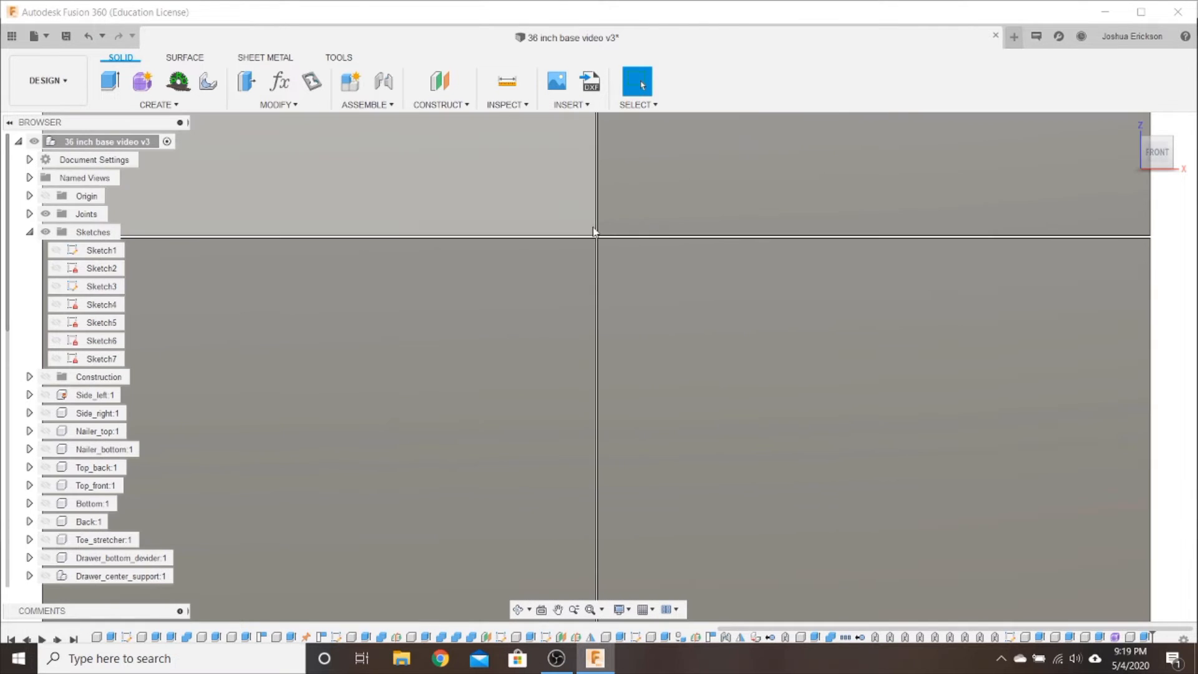
scroll(603, 287, down, 4)
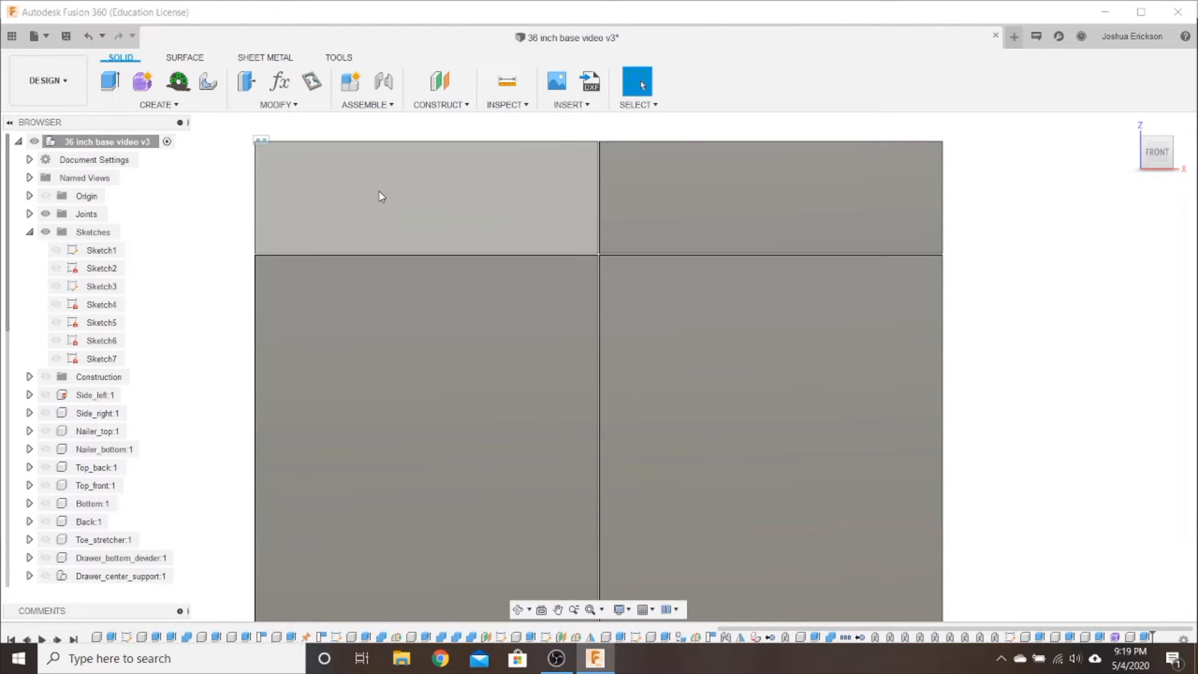
scroll(436, 227, down, 2)
middle_drag(902, 325, 954, 315)
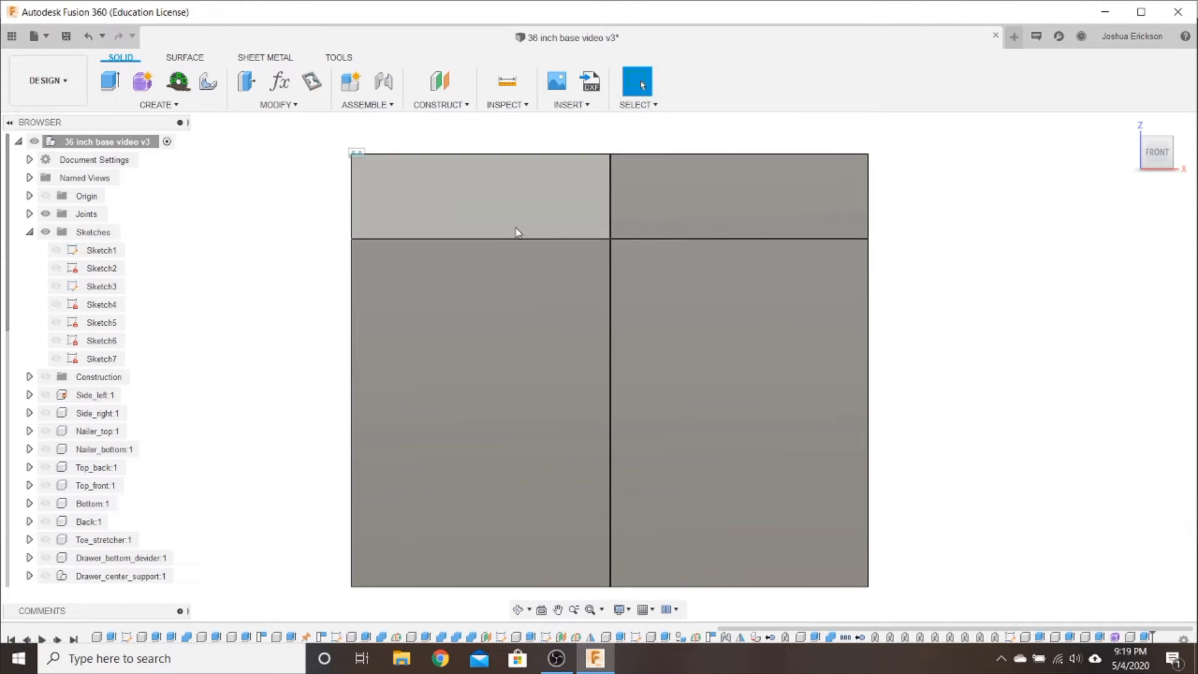
click(486, 154)
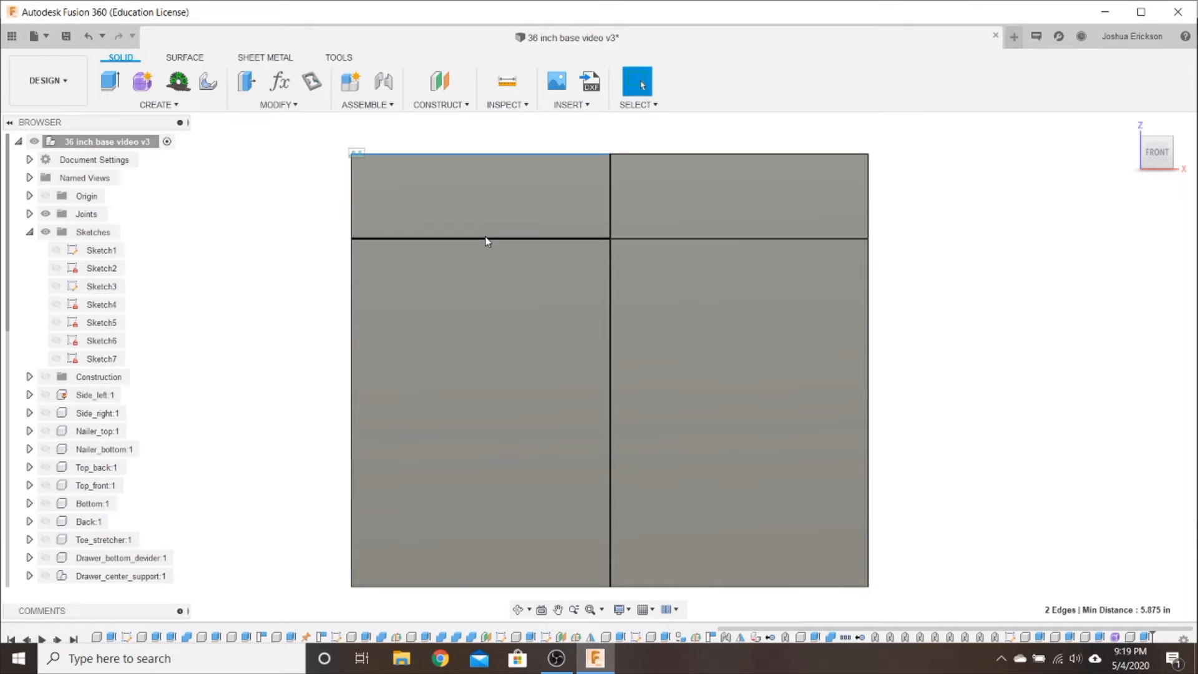
scroll(488, 153, up, 1)
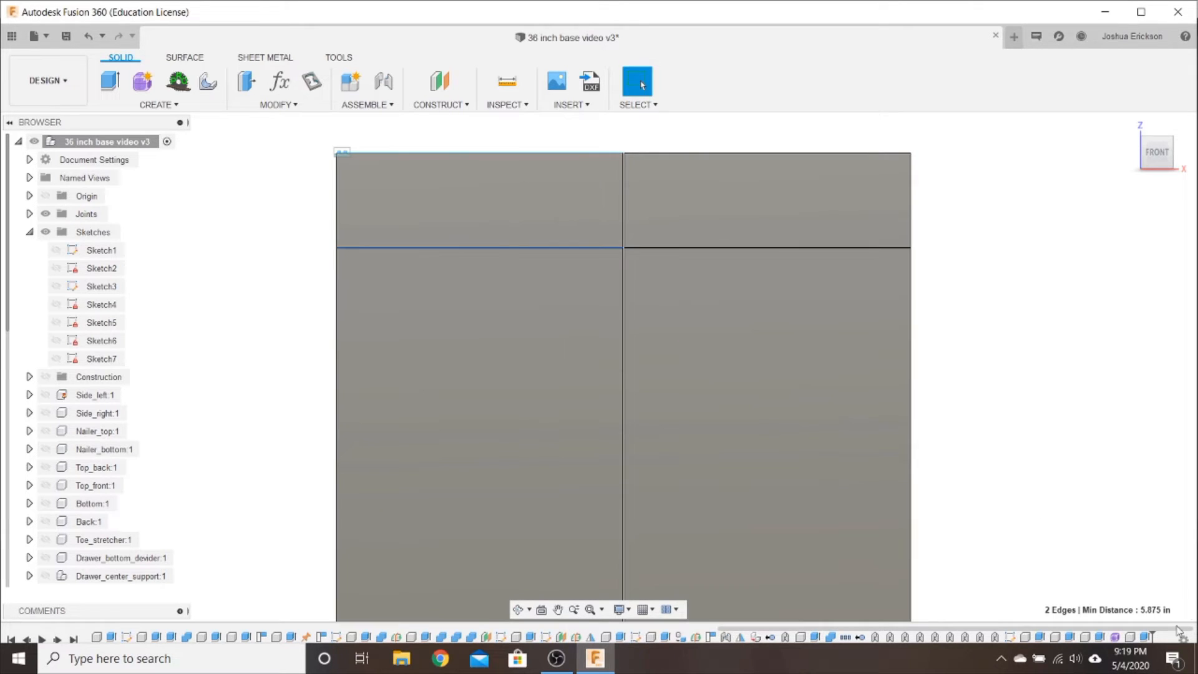
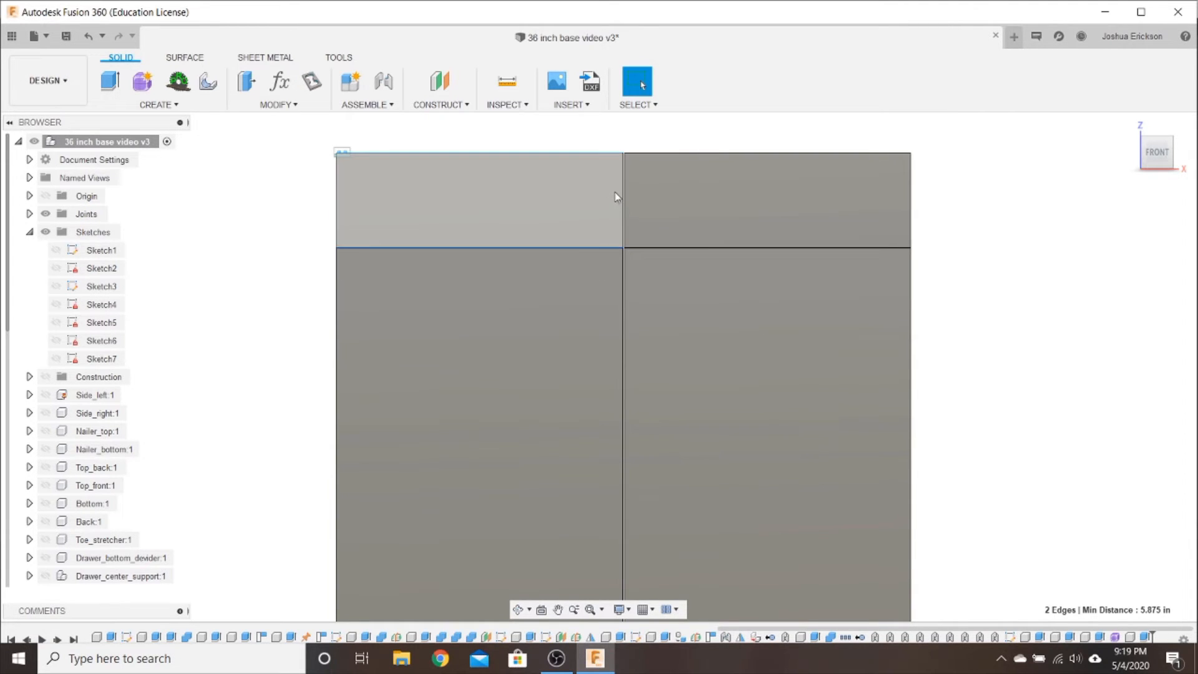
scroll(735, 186, down, 2)
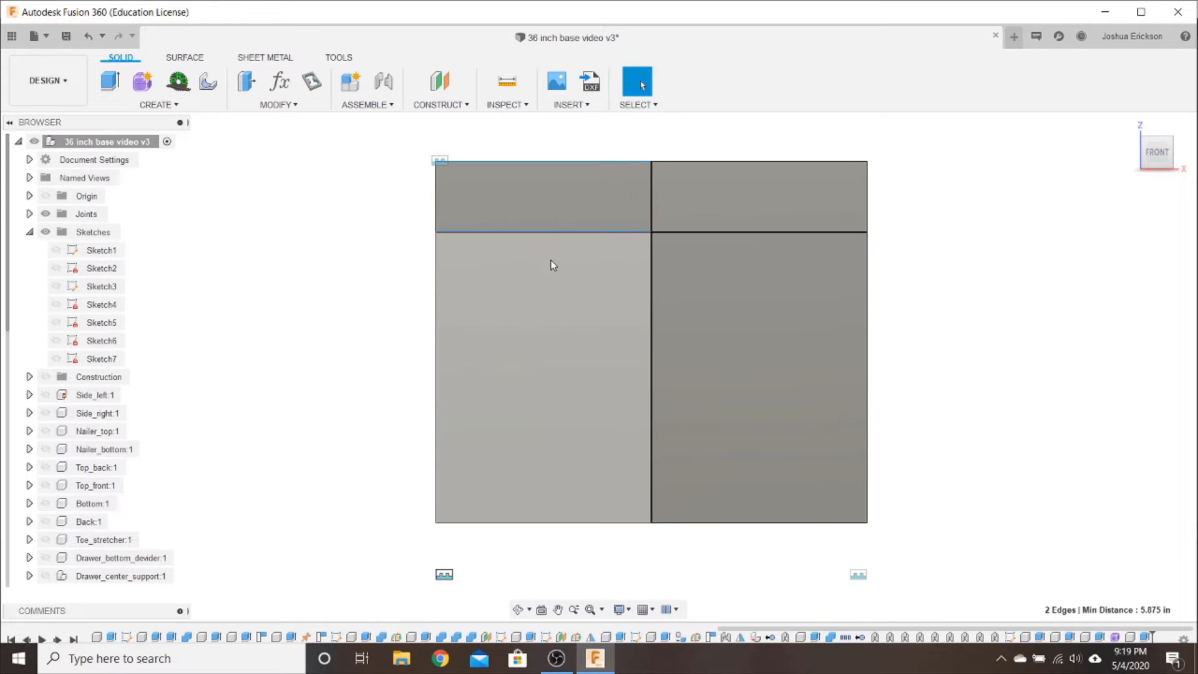
Select the front face of the left door below the left drawer front
click(552, 263)
scroll(559, 345, up, 1)
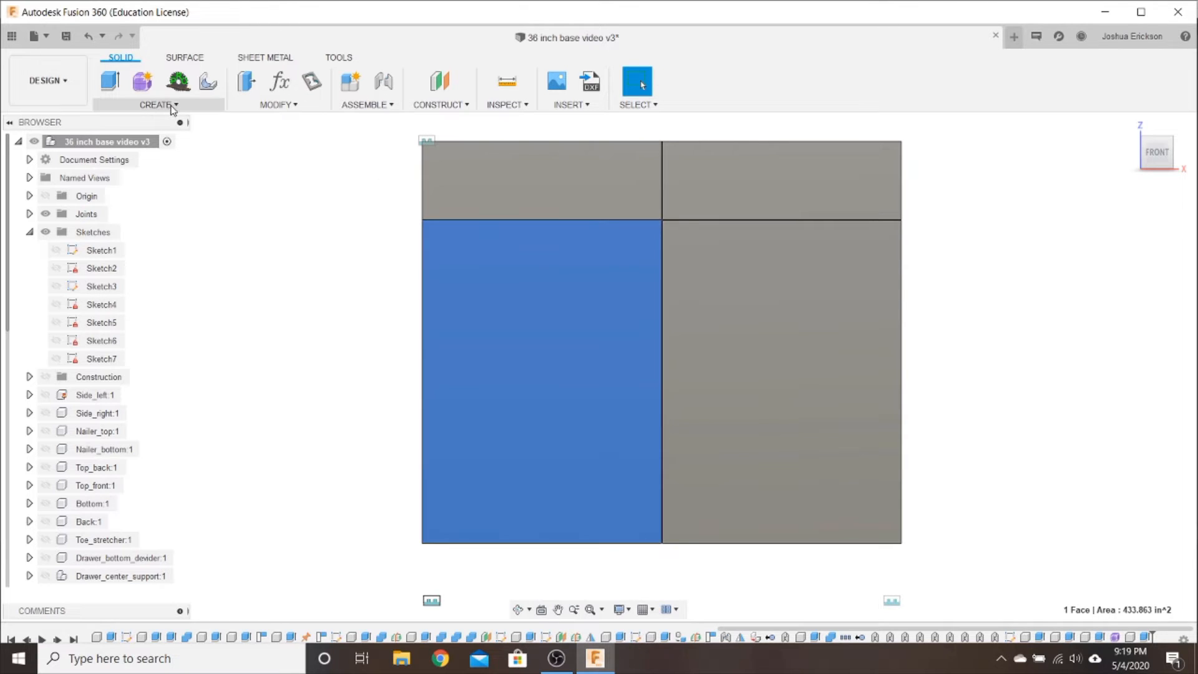
Start a sketch on the front face of the left door and draw a rectangle about 7 in wide inside it
click(175, 105)
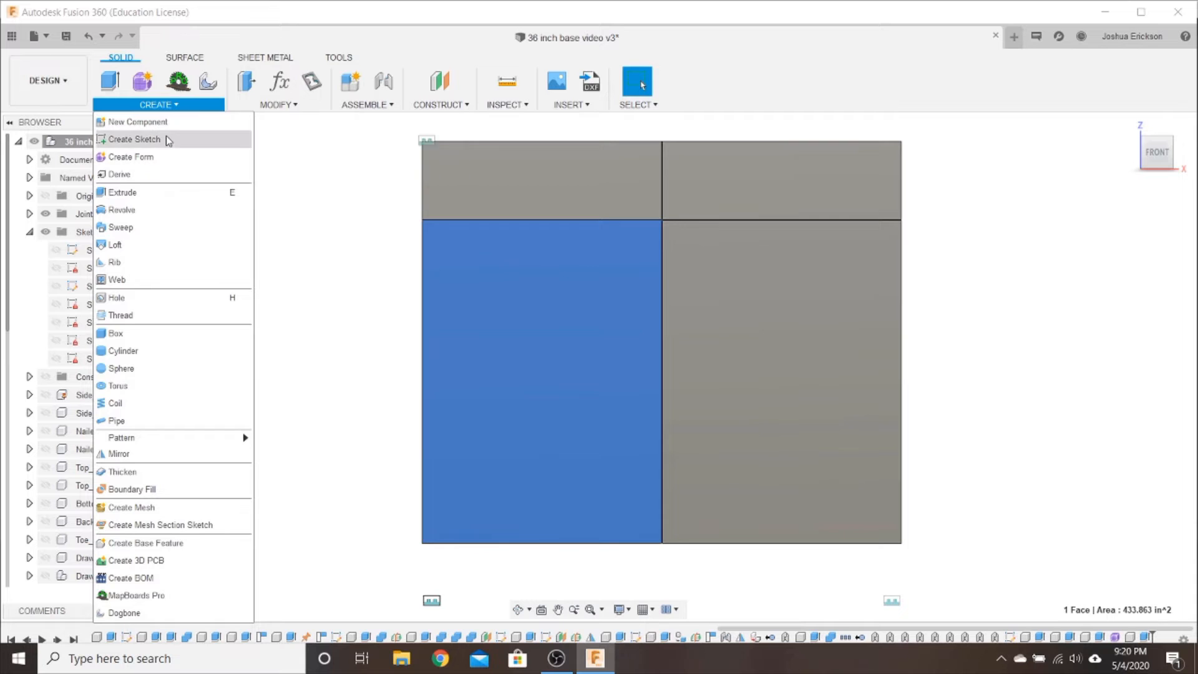
click(131, 138)
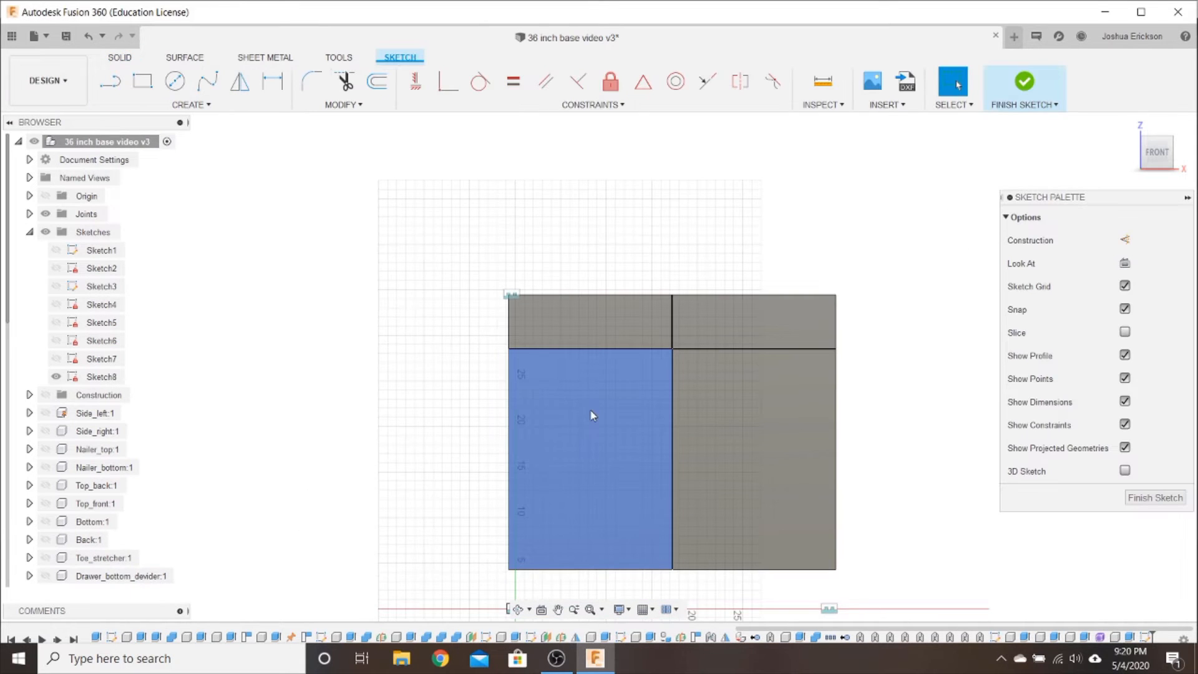
middle_drag(455, 356, 287, 215)
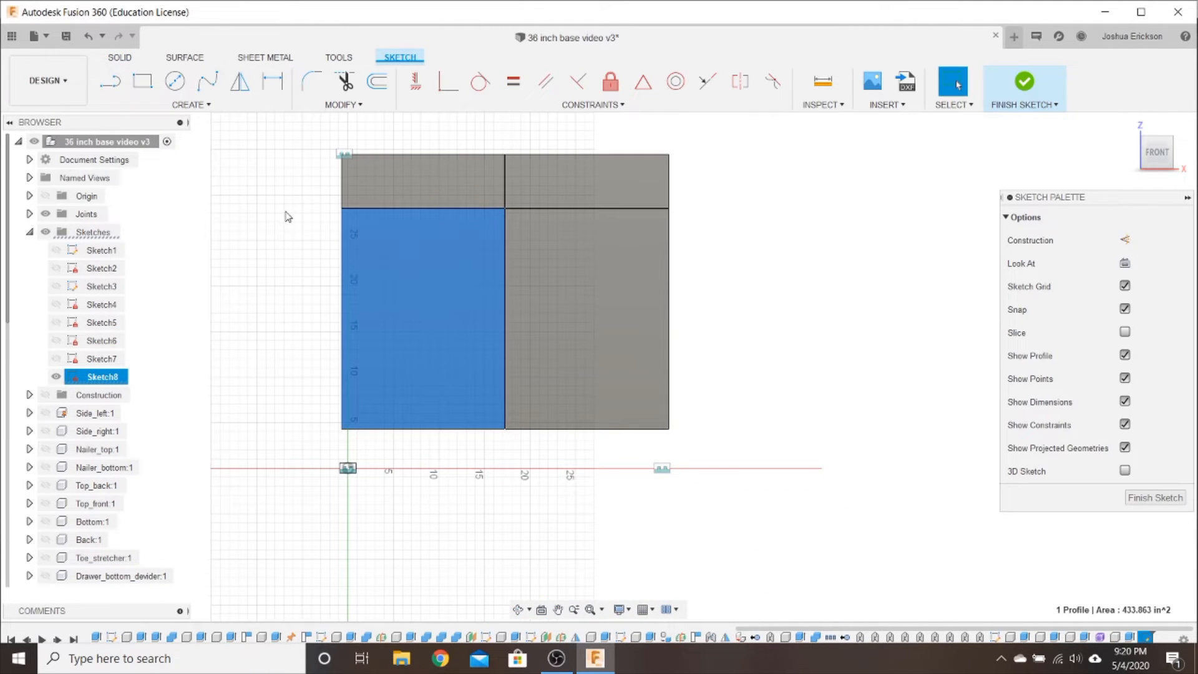
scroll(377, 265, up, 2)
key(r)
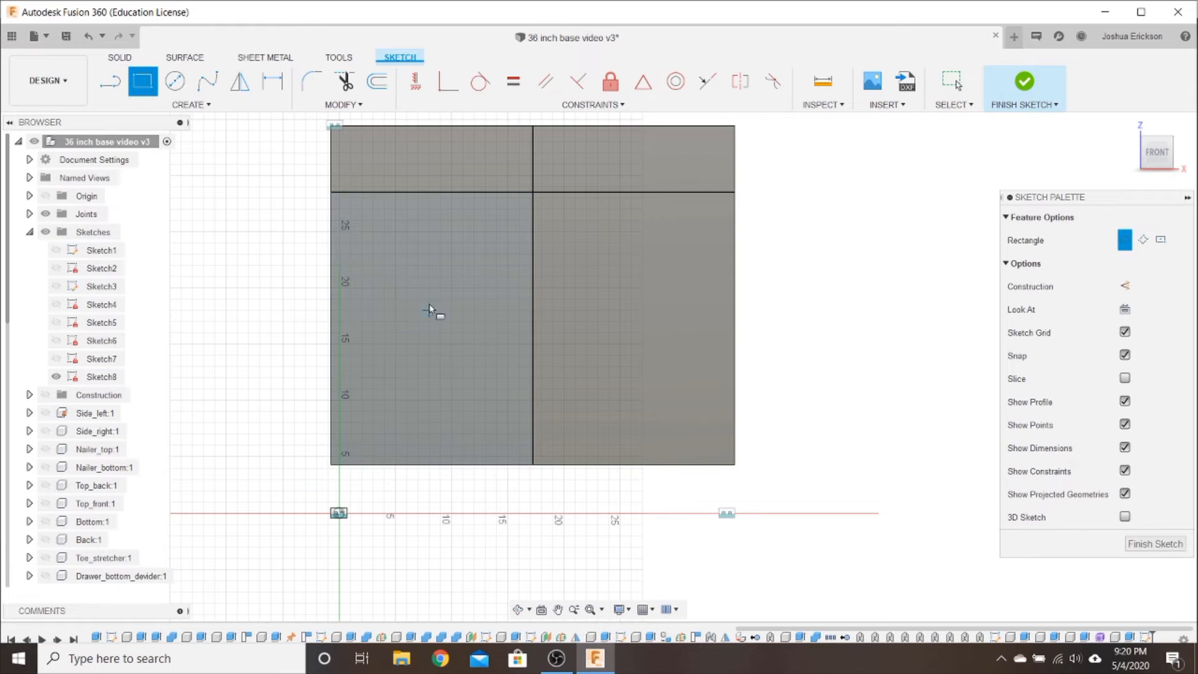
click(463, 400)
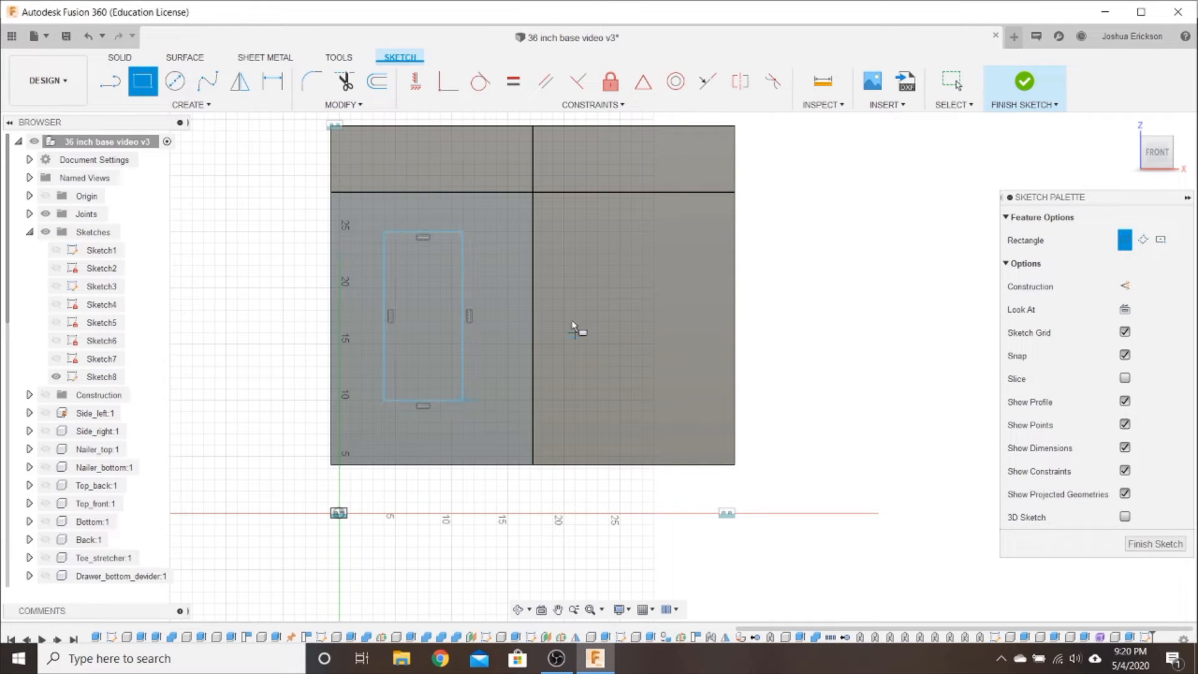
Draw a second rectangle, about 8 in wide and 14 in tall, inside the right door
click(587, 232)
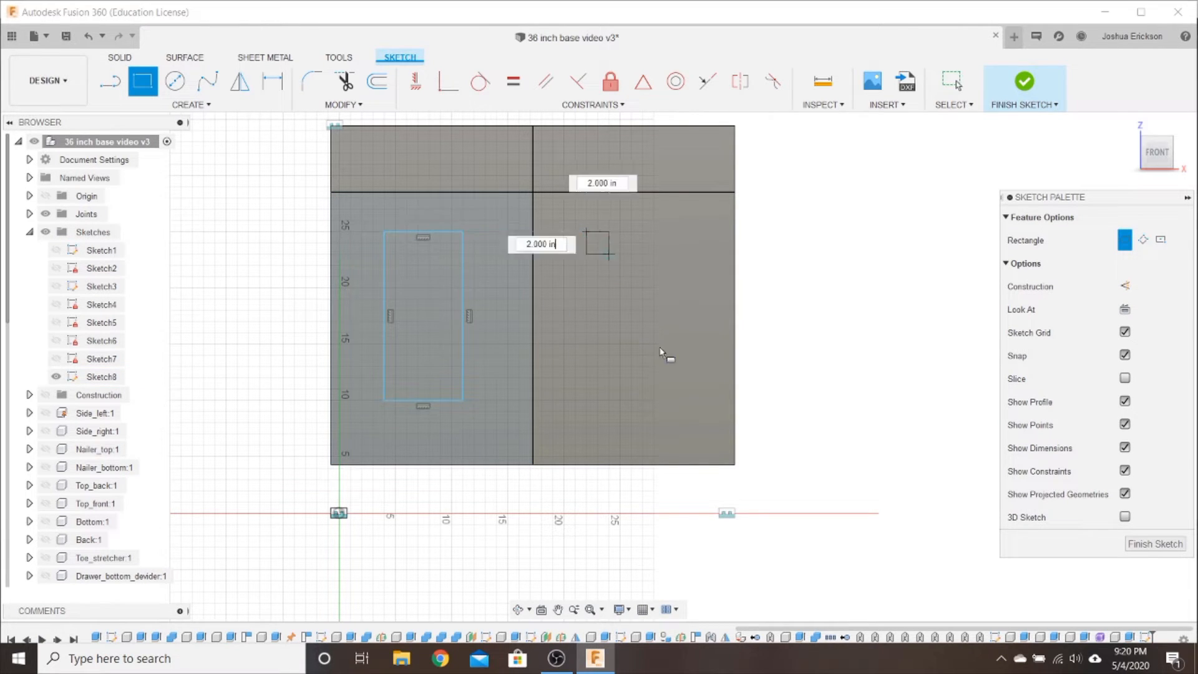
click(676, 390)
key(Escape)
click(474, 391)
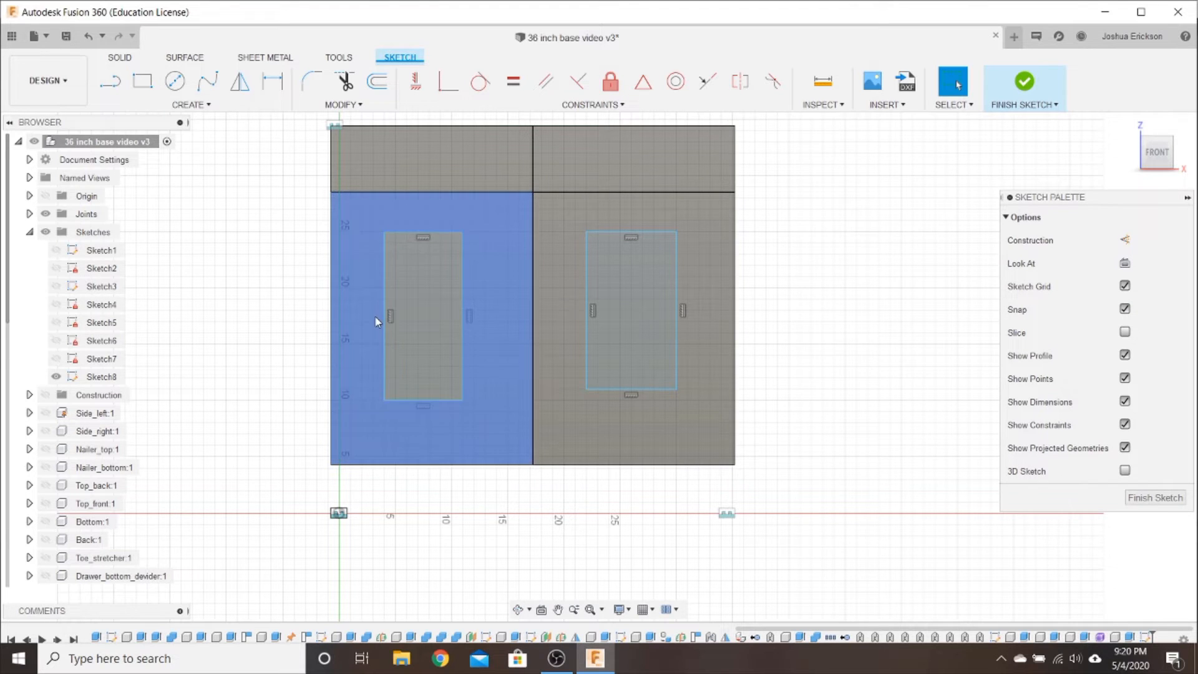
scroll(481, 300, up, 2)
click(376, 275)
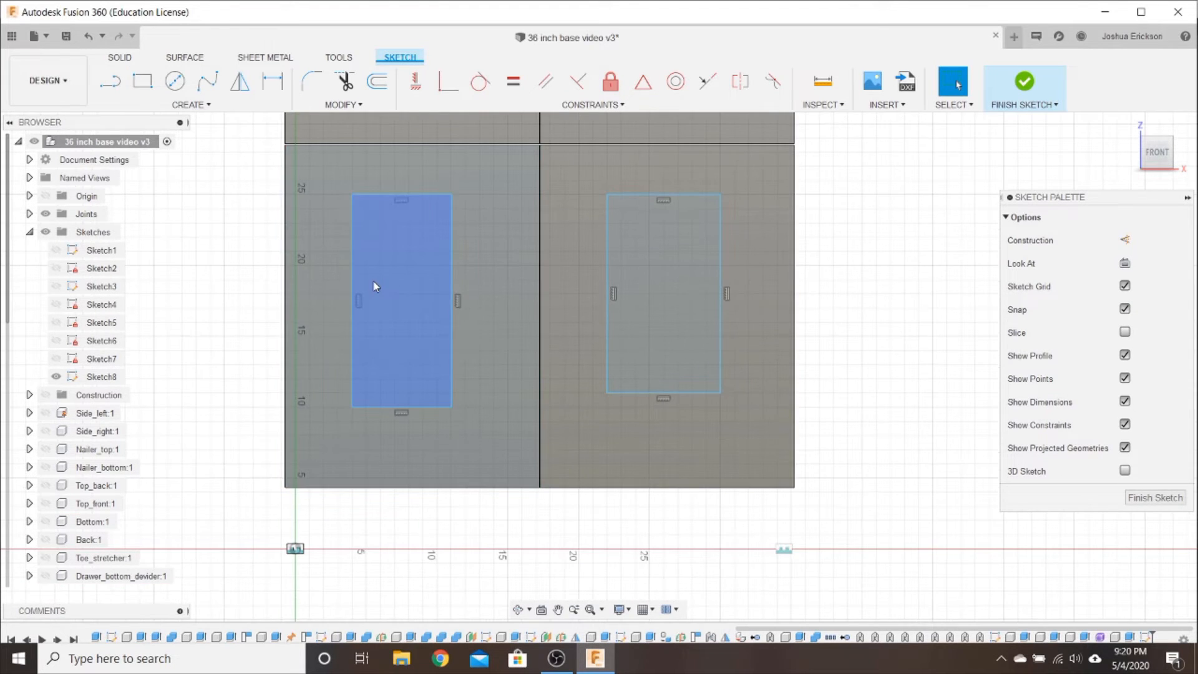
key(d)
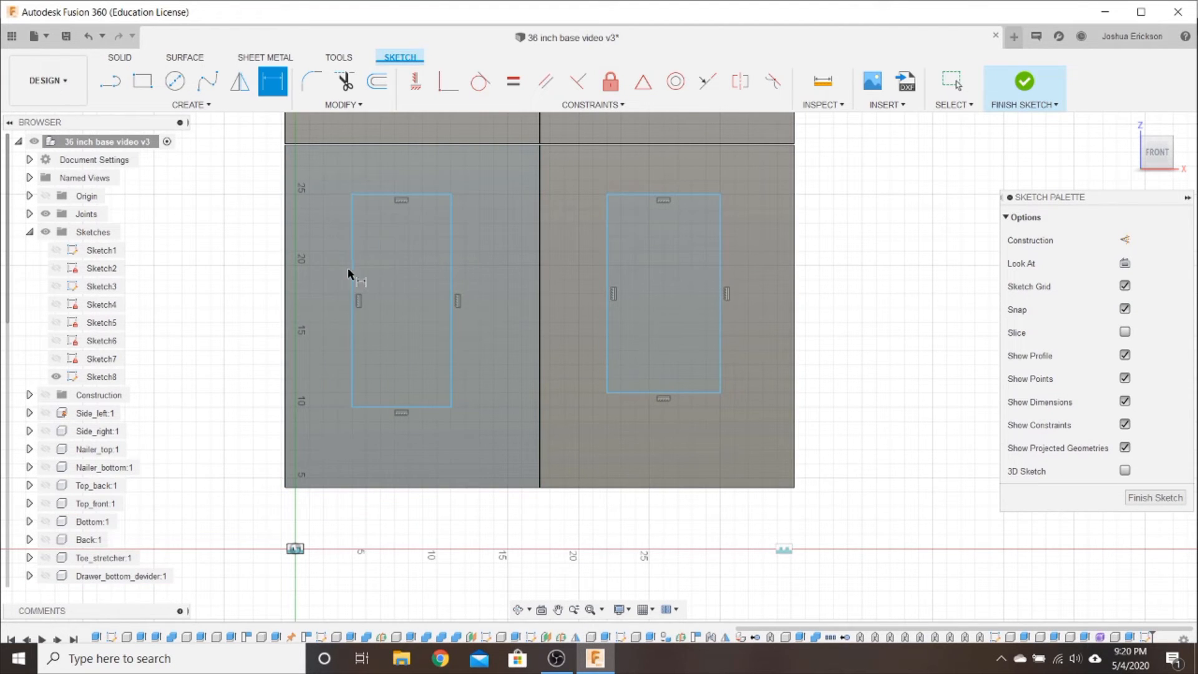
click(286, 285)
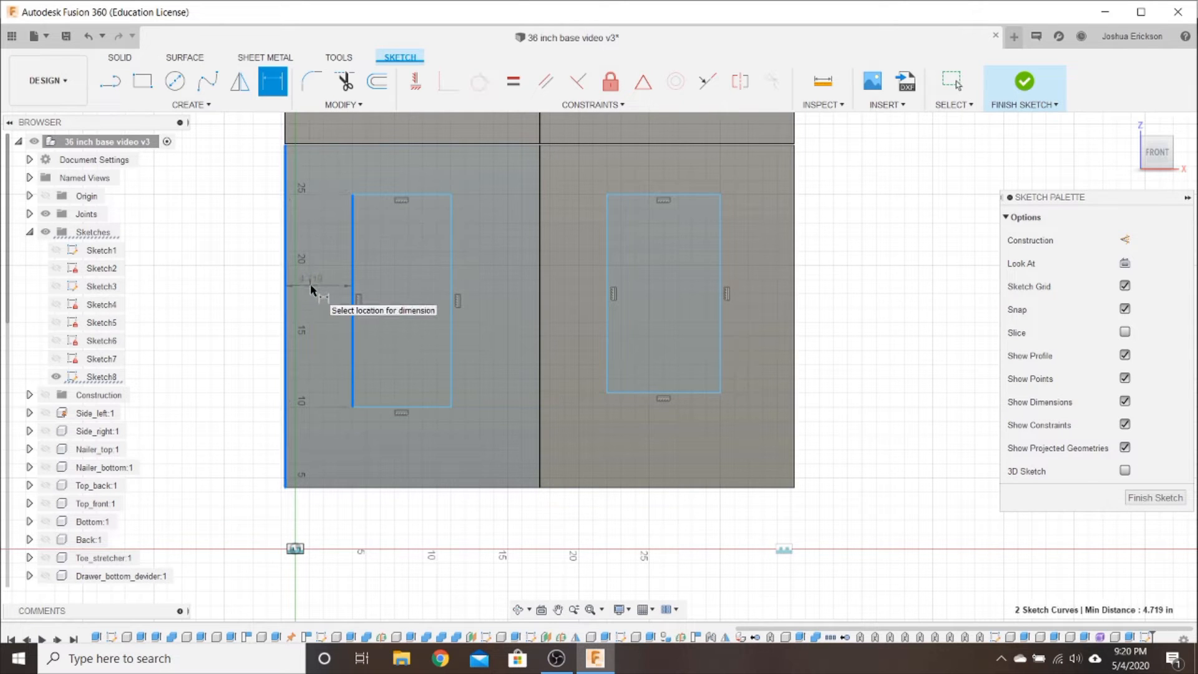
key(Escape)
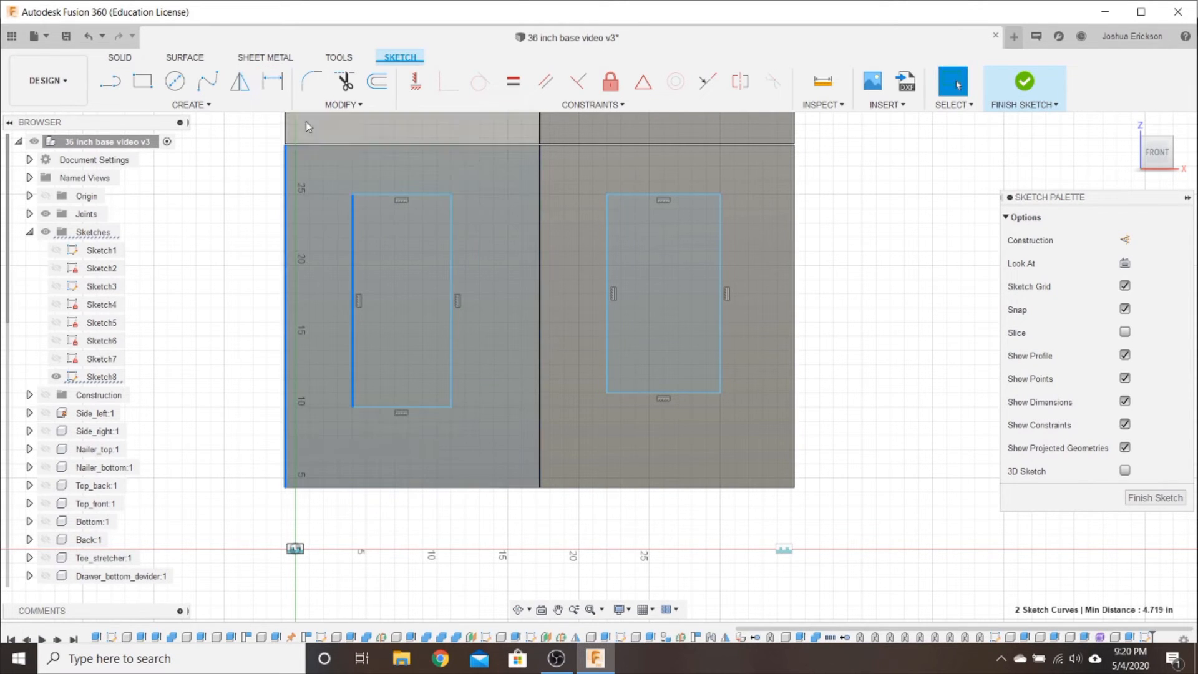
Add a user parameter named Door_frame, in inches, with the expression 2
click(121, 57)
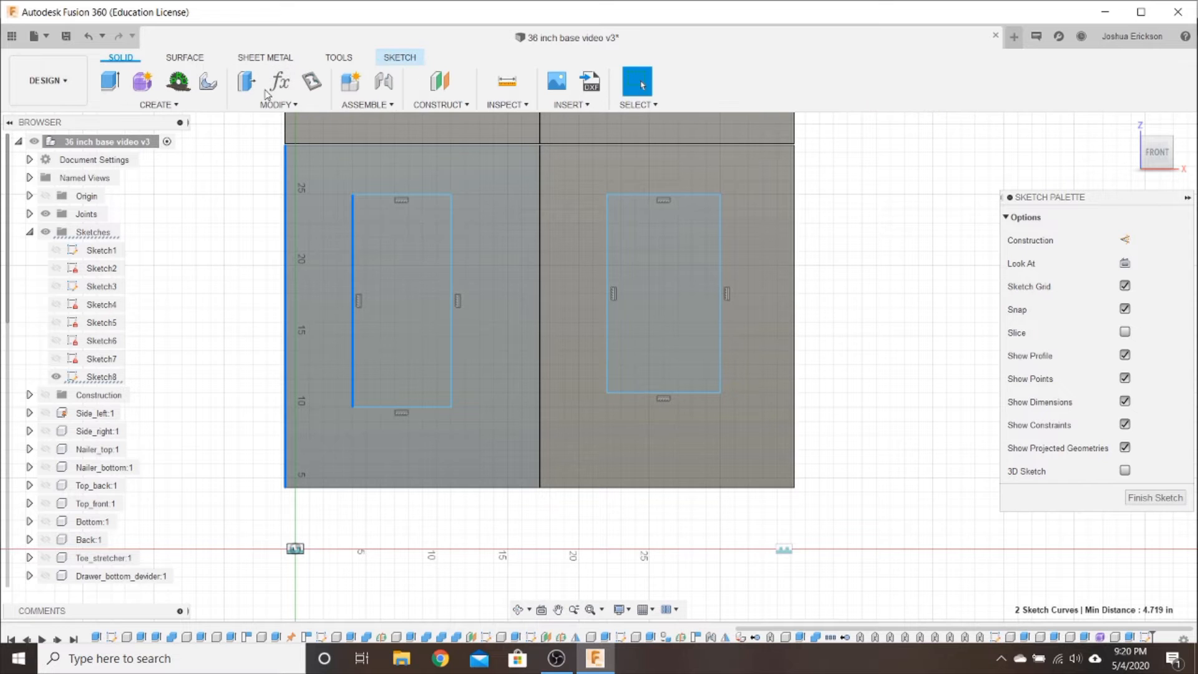
click(280, 81)
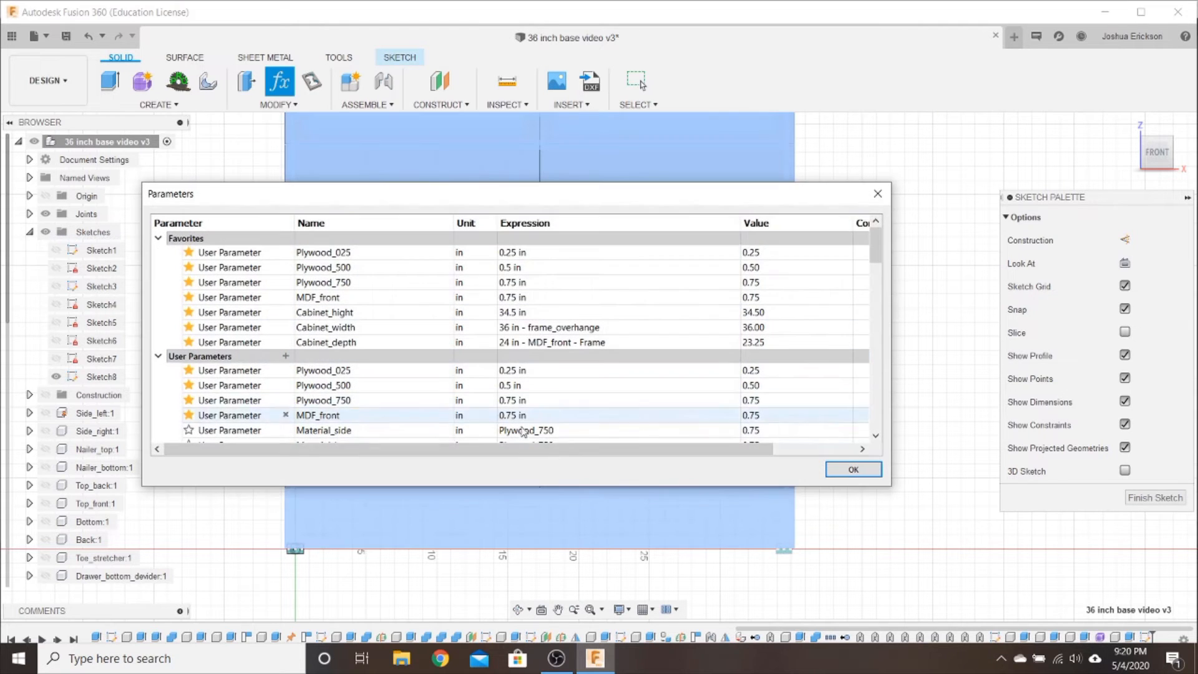
click(285, 356)
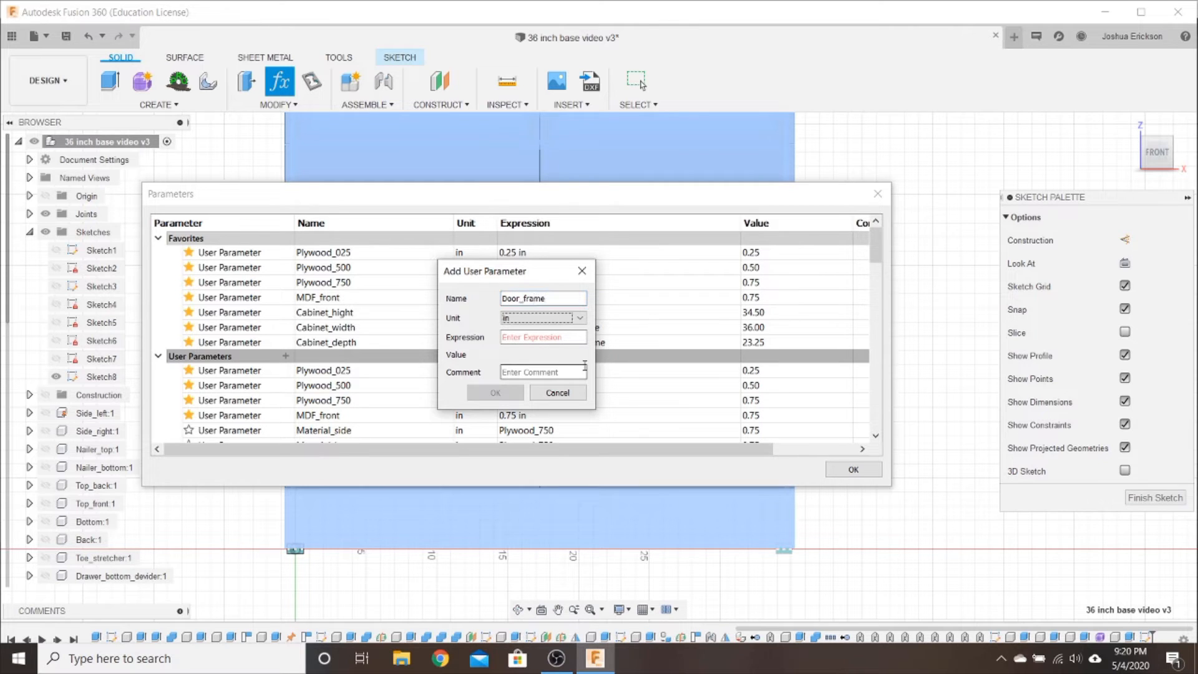
text(2)
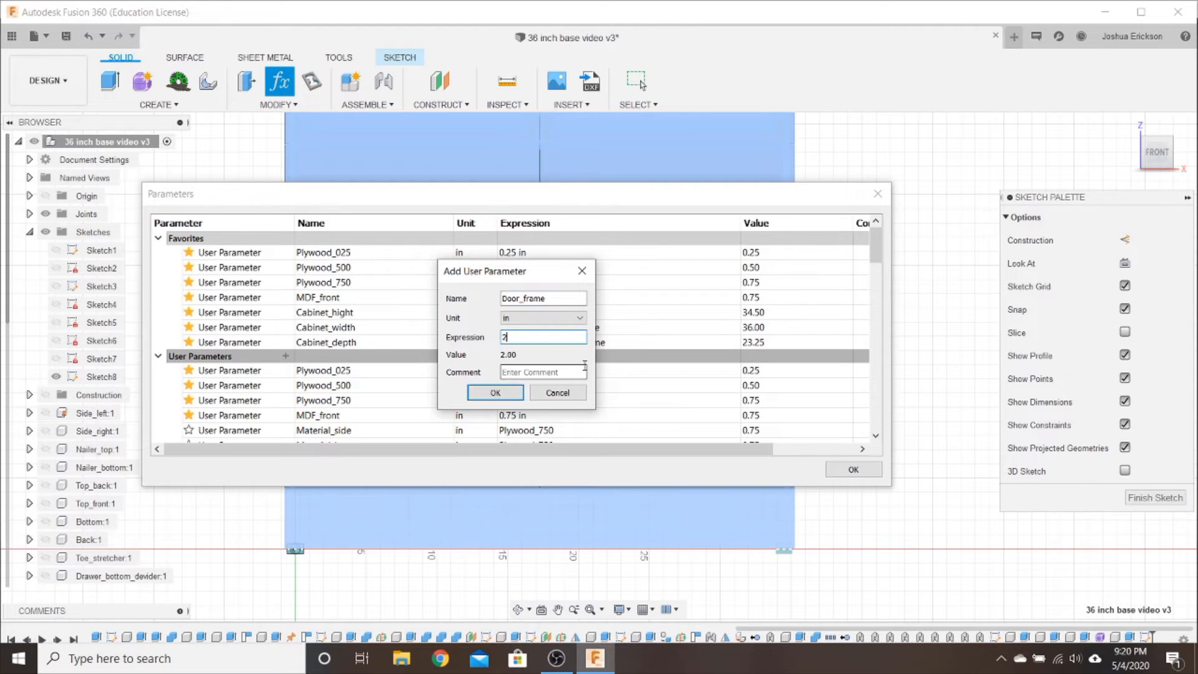
click(479, 398)
click(860, 470)
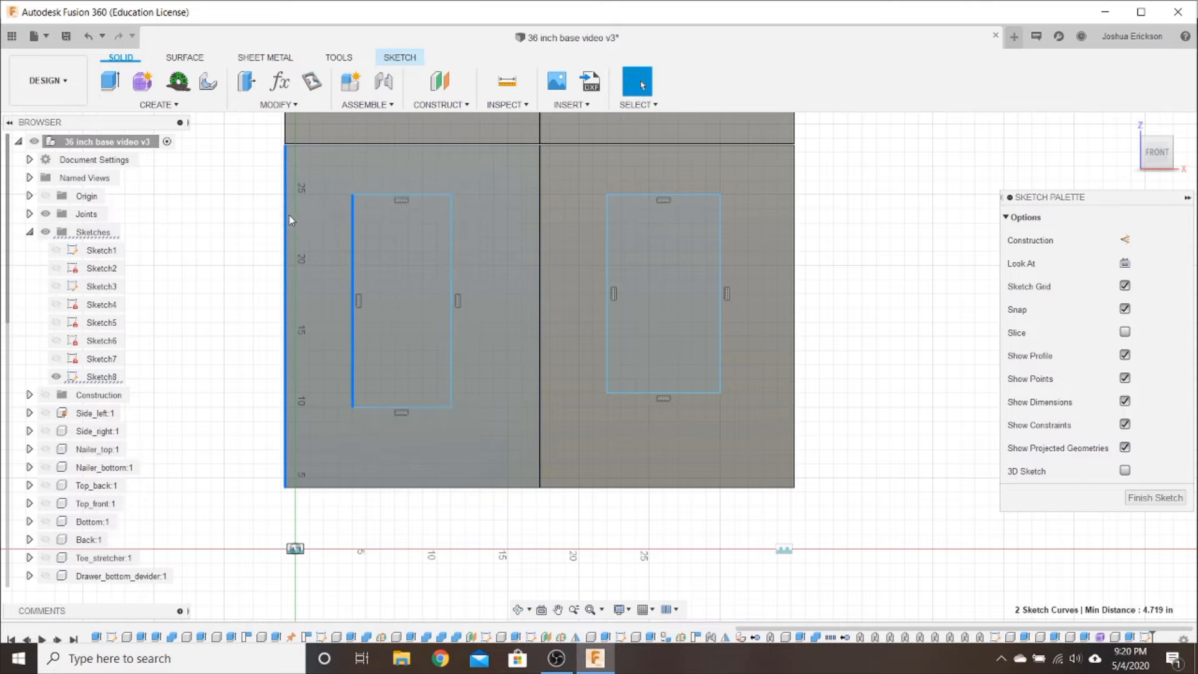
Dimension the gap between the left door's outer vertical edge and its inner rectangle as Door_frame
click(331, 250)
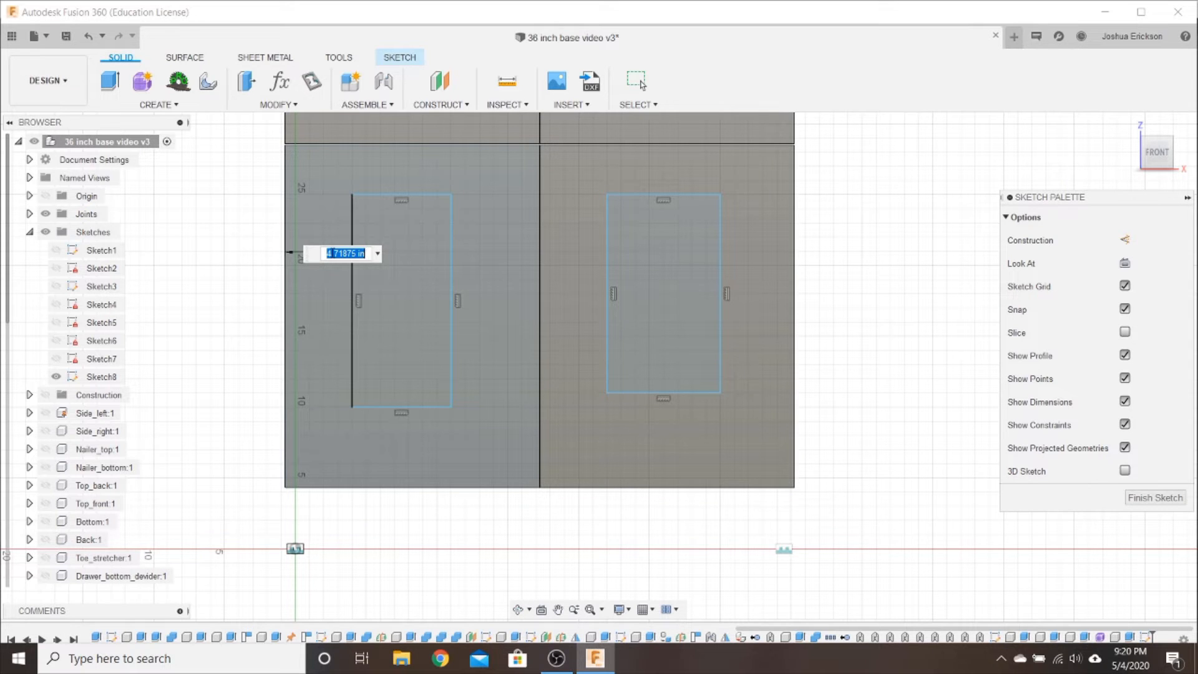
text(d)
key(Return)
key(Return)
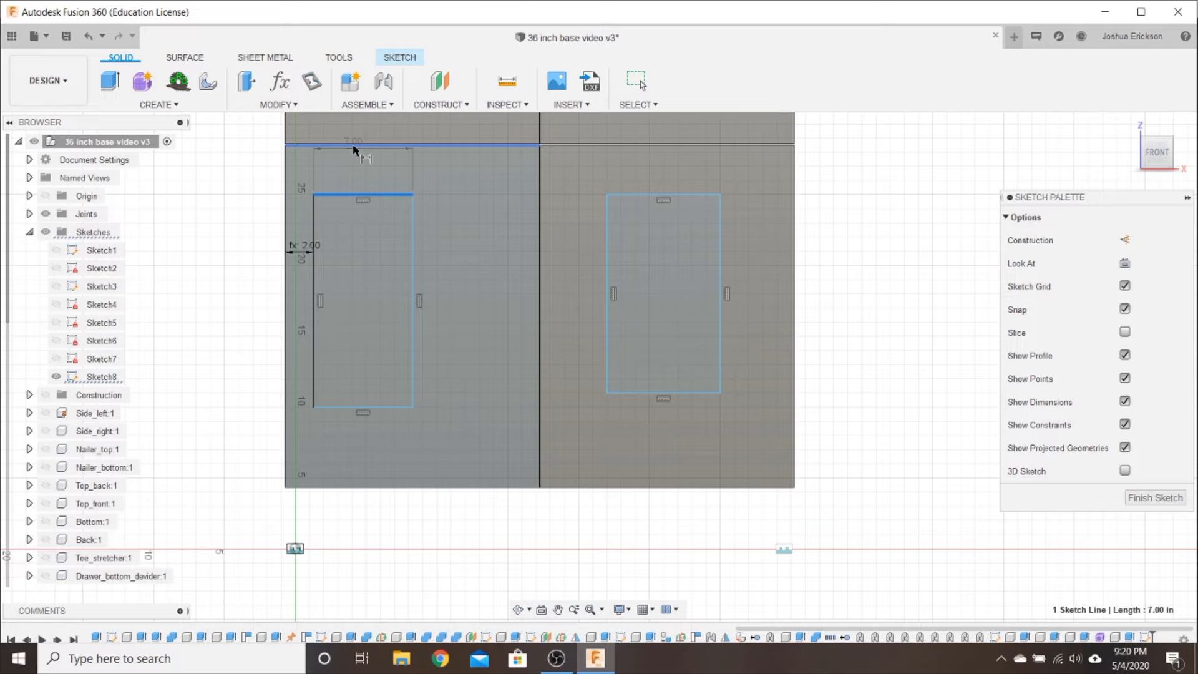
Dimension the gap between the left door's top edge and the top of its inner rectangle as Door_frame
scroll(352, 150, up, 4)
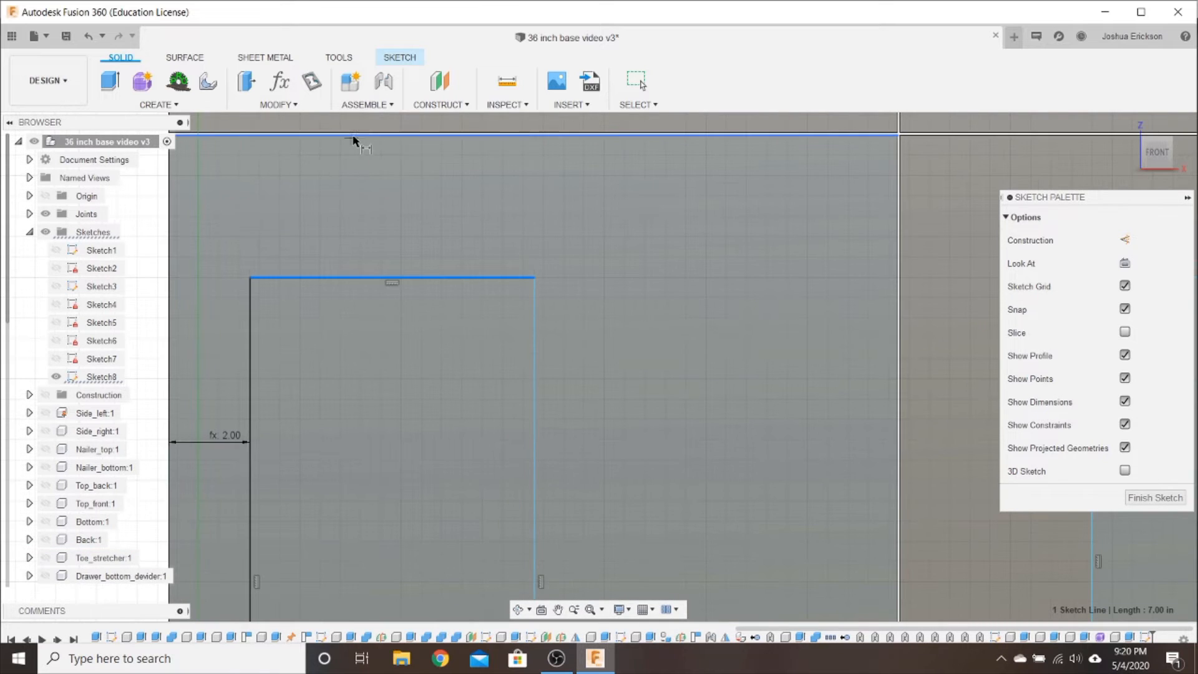
click(352, 135)
click(353, 176)
text(doo)
key(Return)
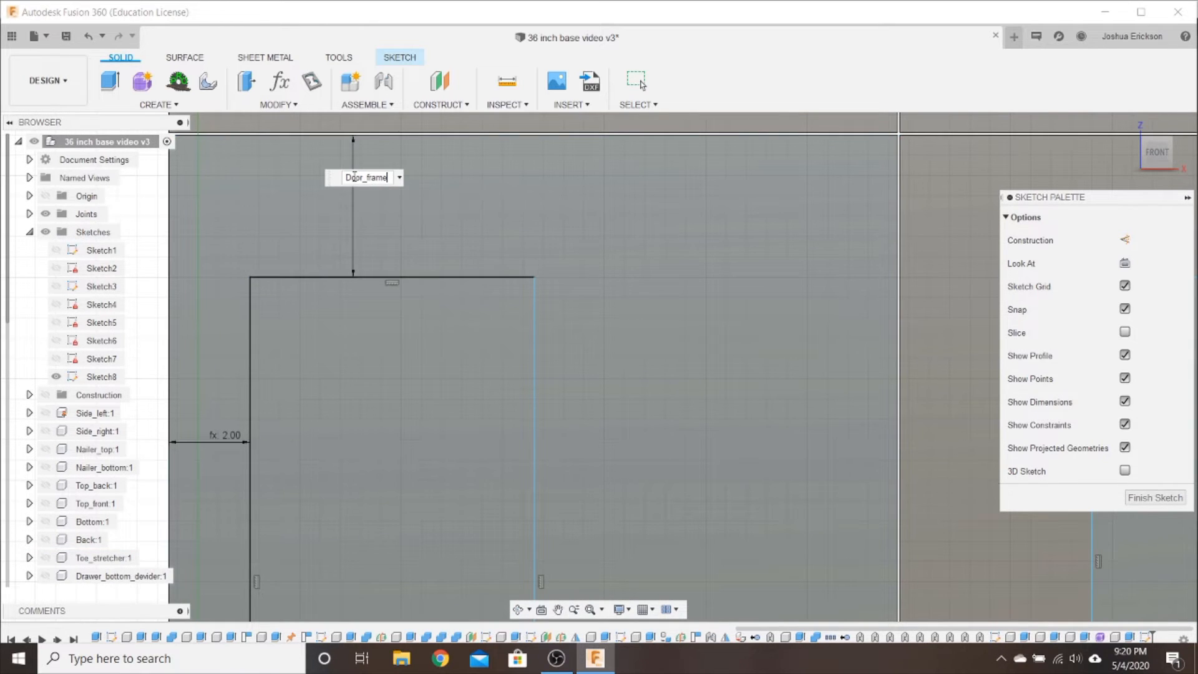
key(Return)
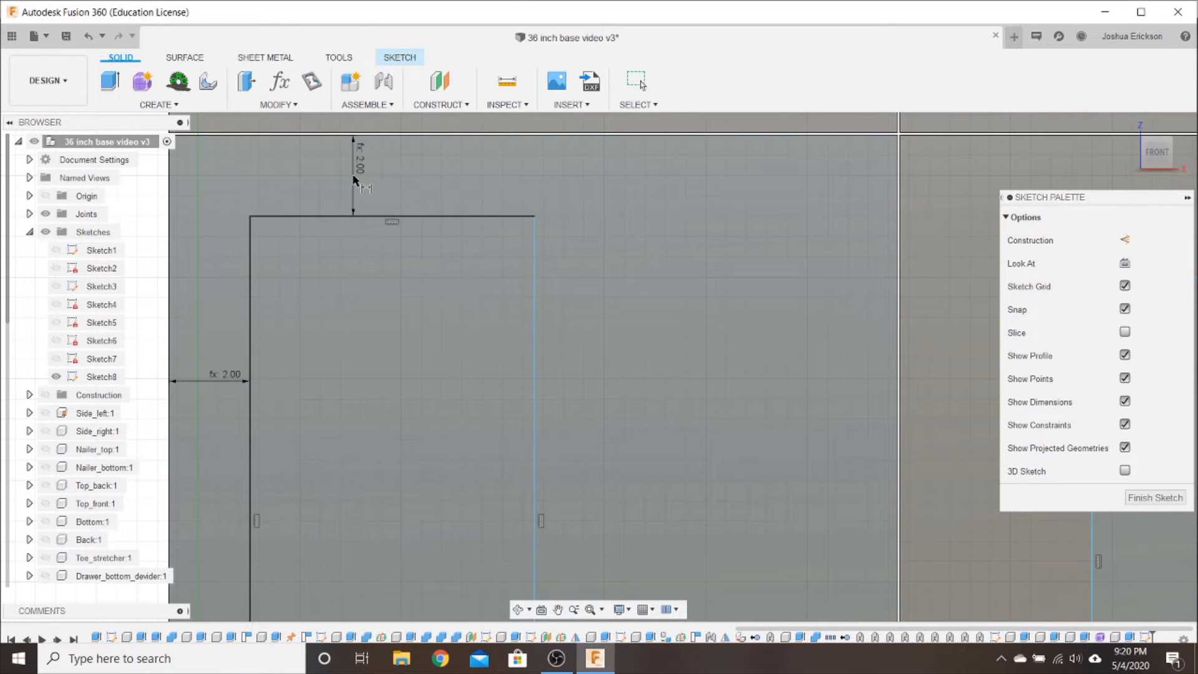
Dimension the gap between the left door's inner rectangle and the door edge next to the centre seam as Door_frame
click(533, 266)
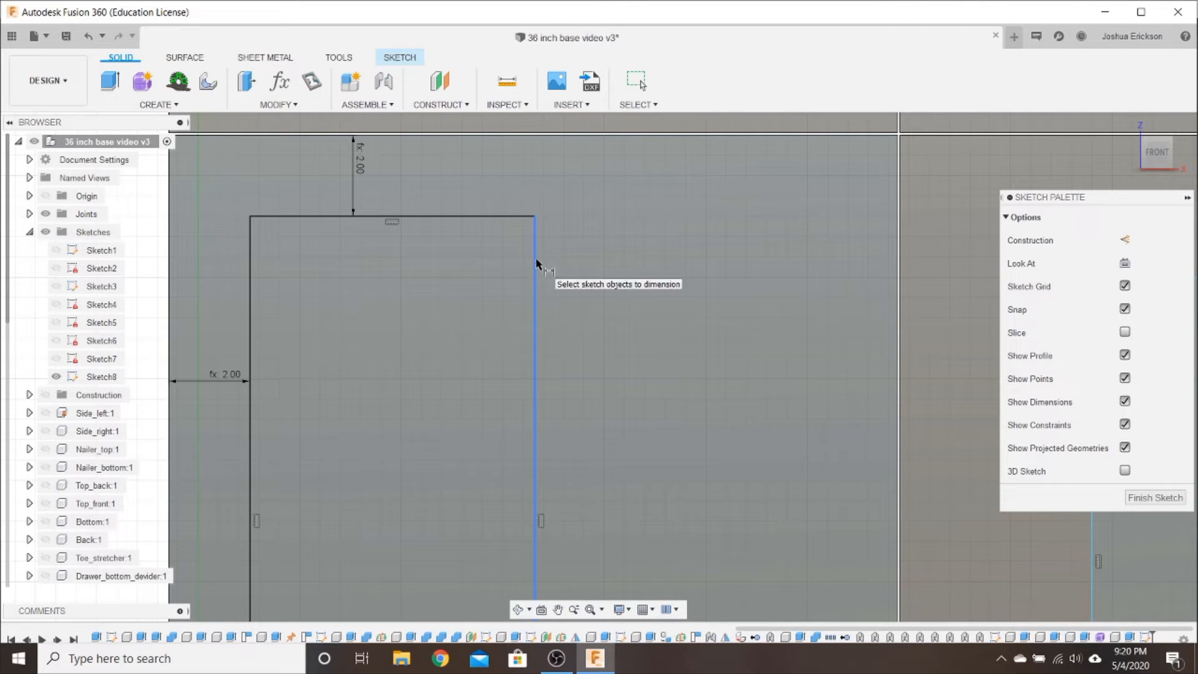
click(898, 256)
click(741, 267)
text(doo)
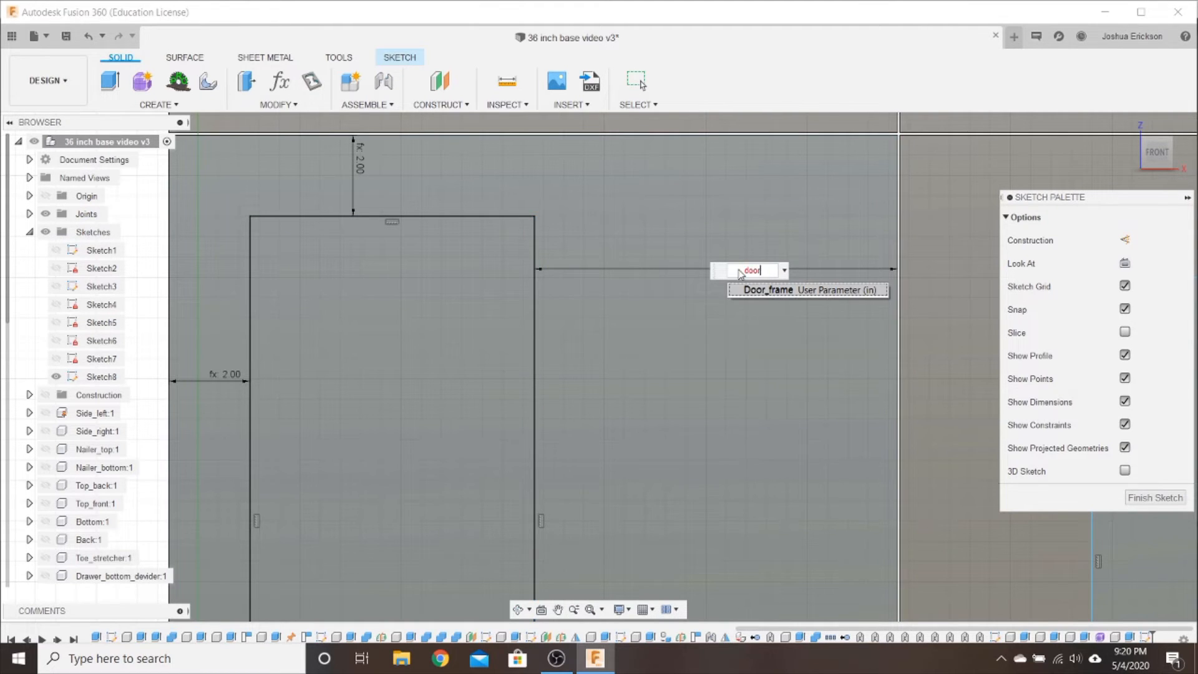
text(r)
key(Tab)
key(Return)
Dimension the gap between the left door's bottom edge and the bottom of its inner rectangle as Door_frame
scroll(732, 415, down, 5)
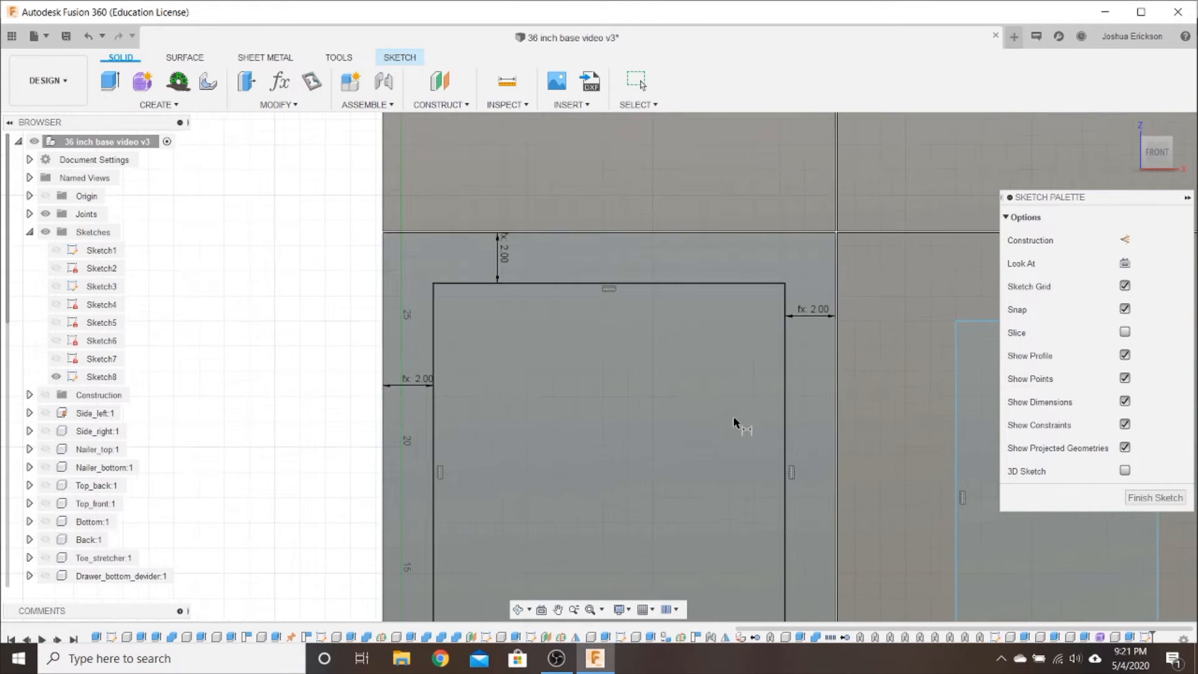
middle_drag(421, 442, 400, 137)
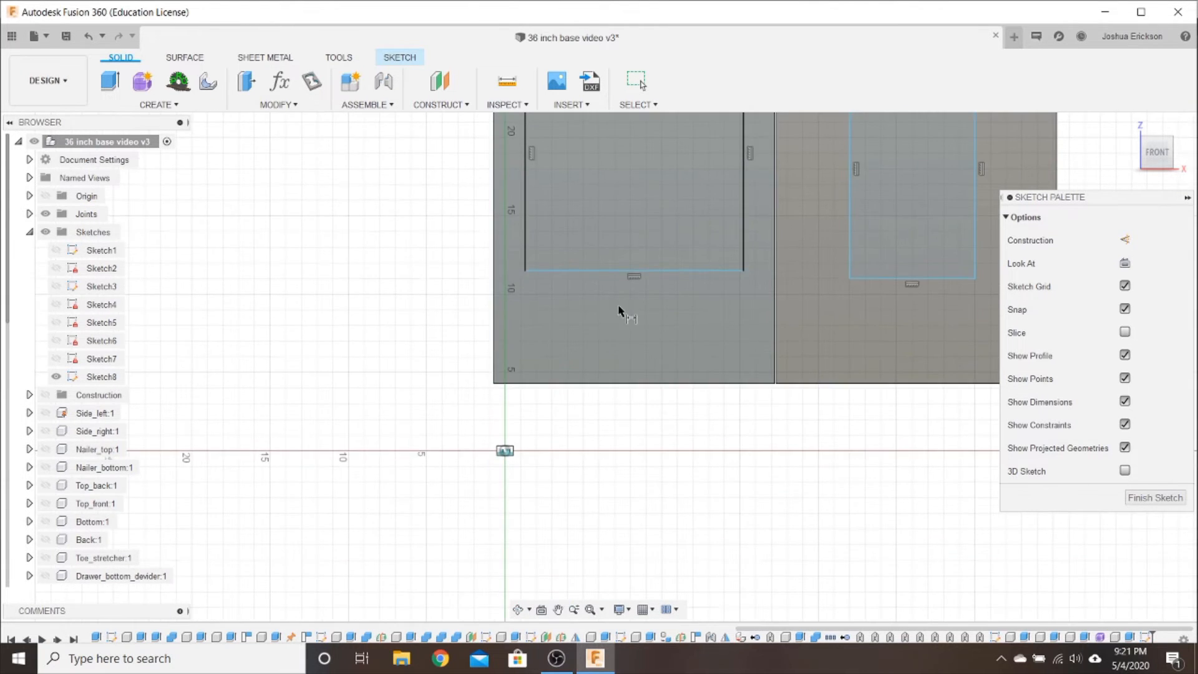
scroll(620, 303, up, 3)
click(630, 260)
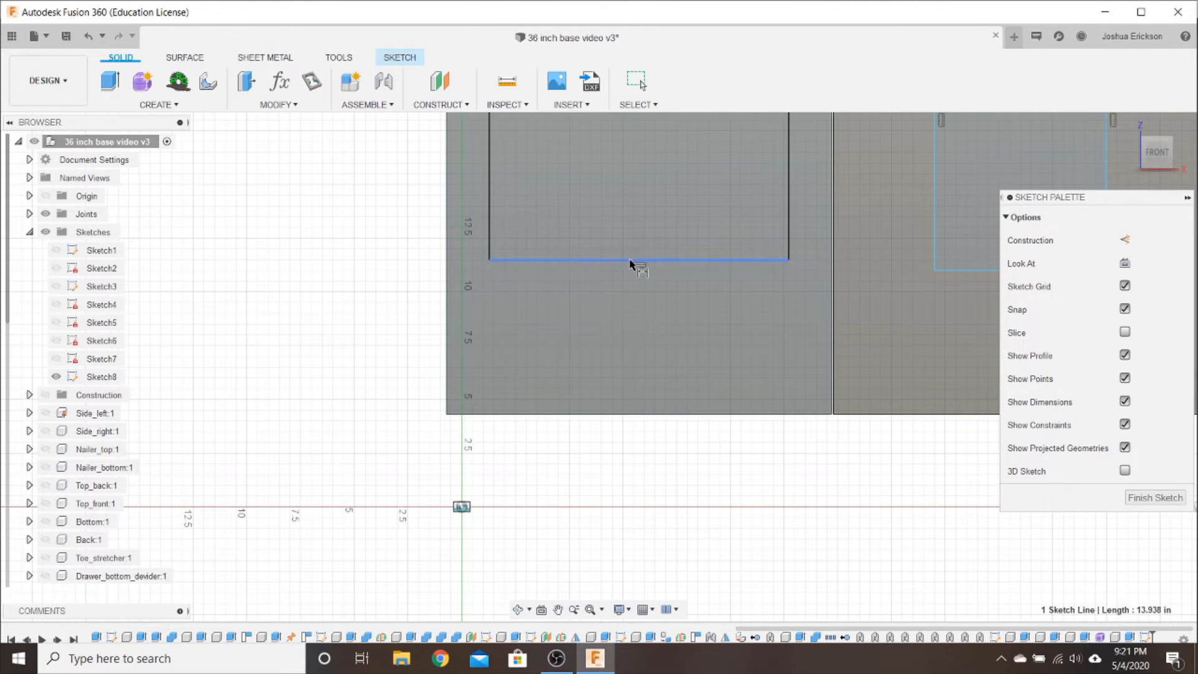
click(642, 411)
click(625, 351)
text(do)
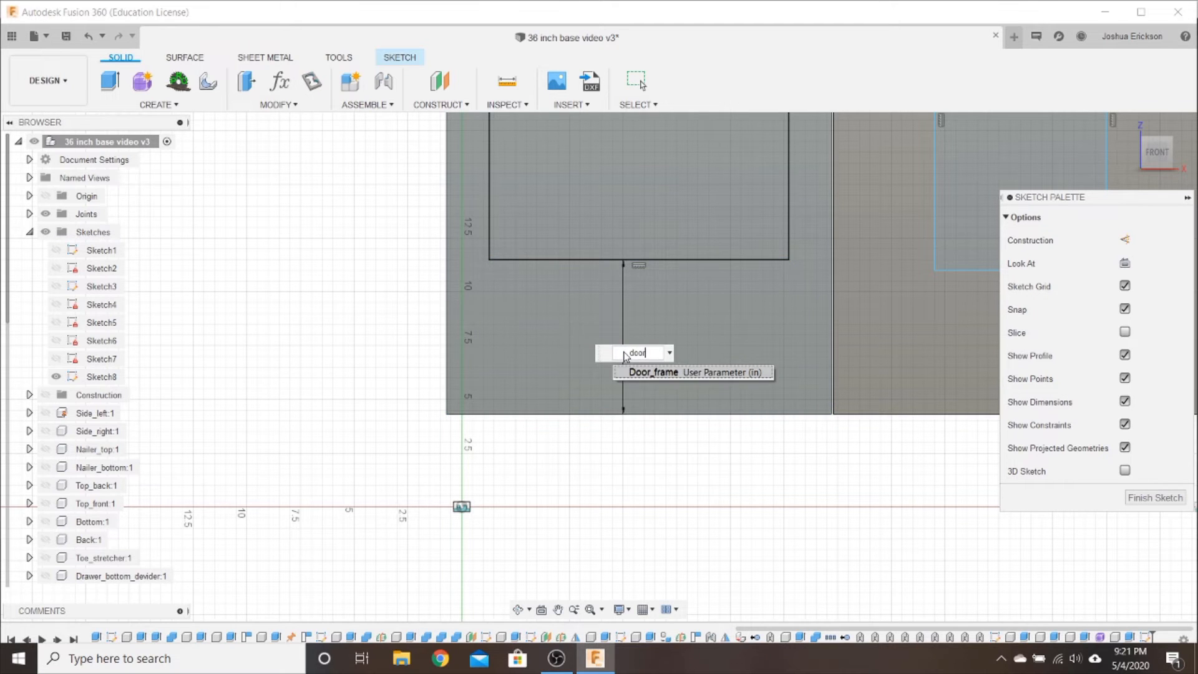
text(or)
key(Return)
key(Return)
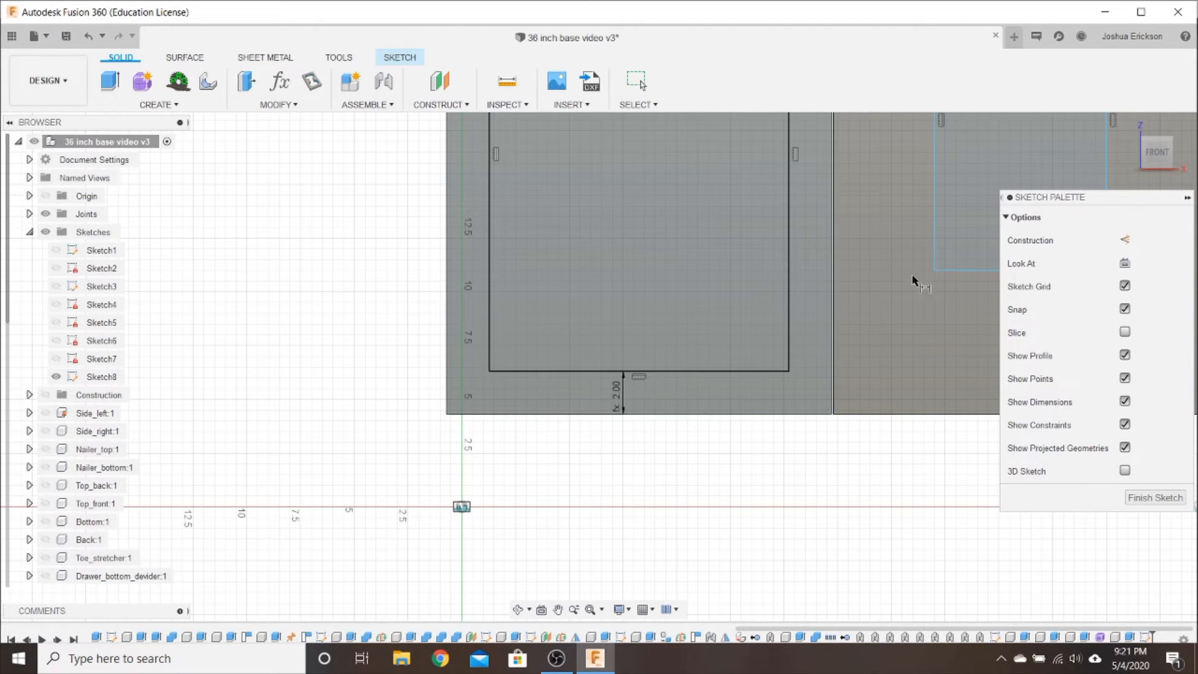
Dimension the gap between the right door's edge at the centre seam and its inner rectangle as Door_frame
click(935, 258)
scroll(837, 293, up, 5)
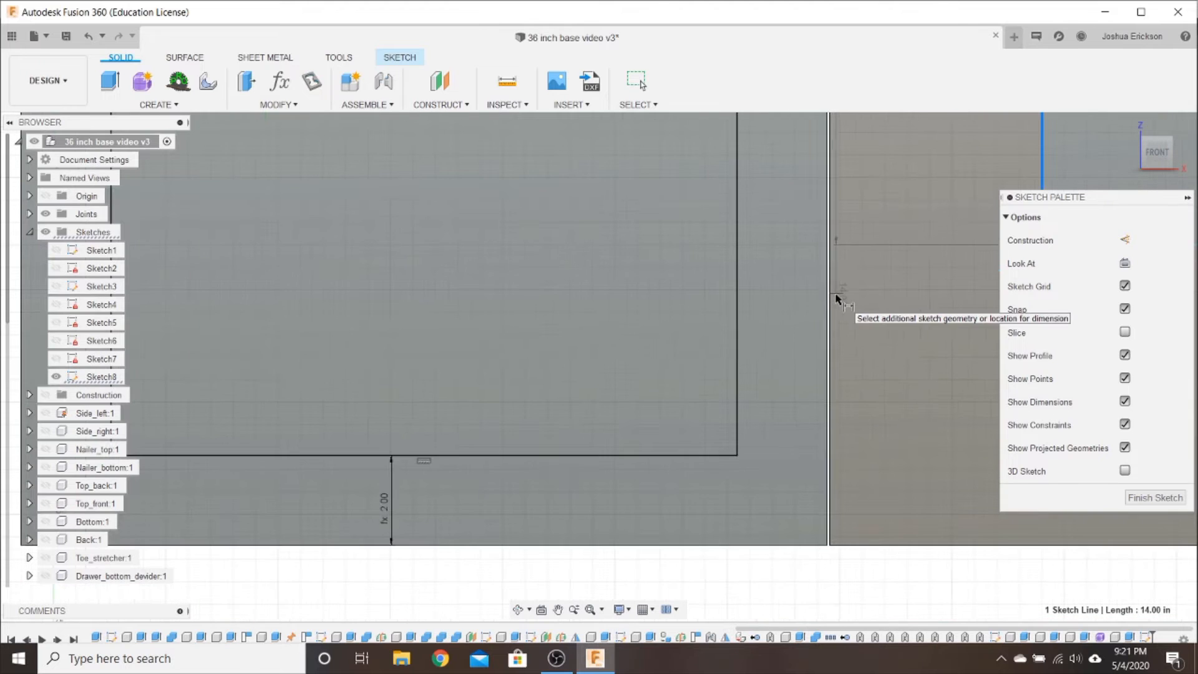
scroll(832, 301, up, 2)
click(832, 302)
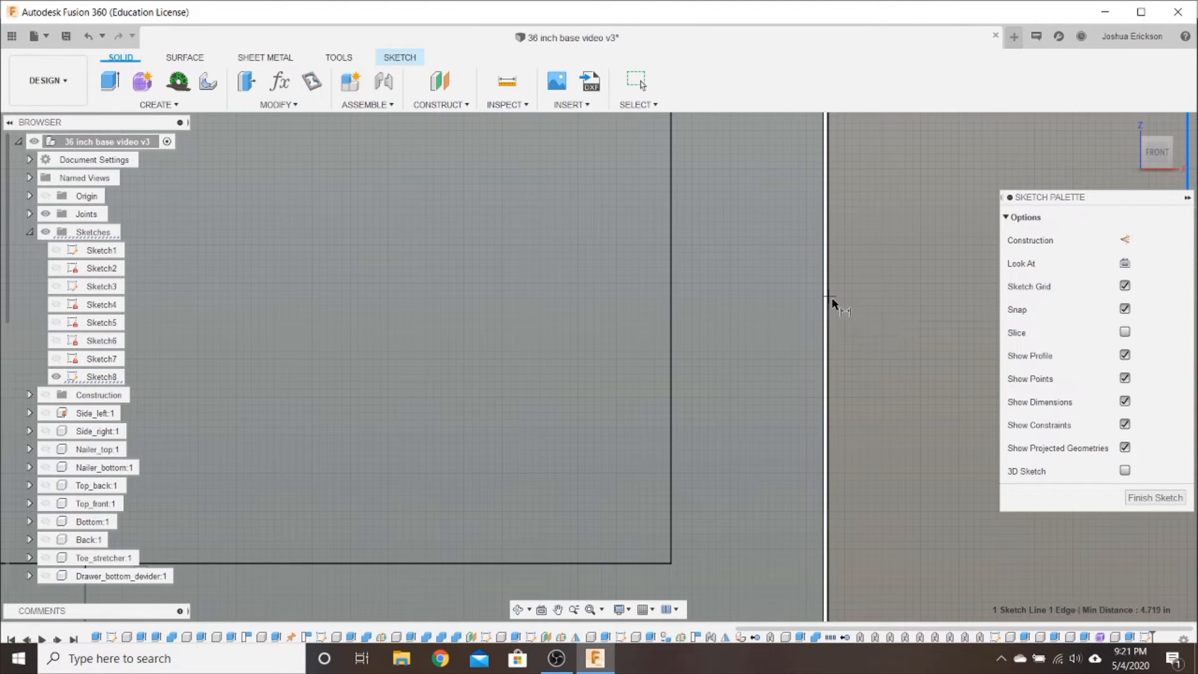
click(859, 303)
text(door)
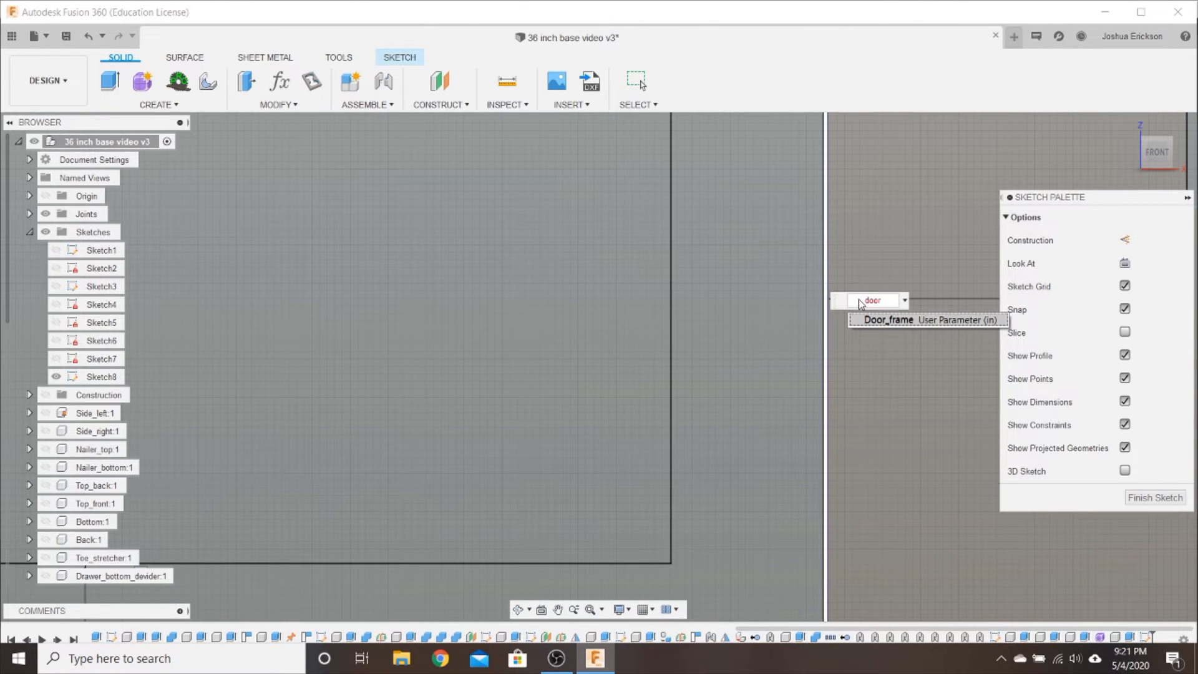
key(Return)
scroll(833, 395, down, 4)
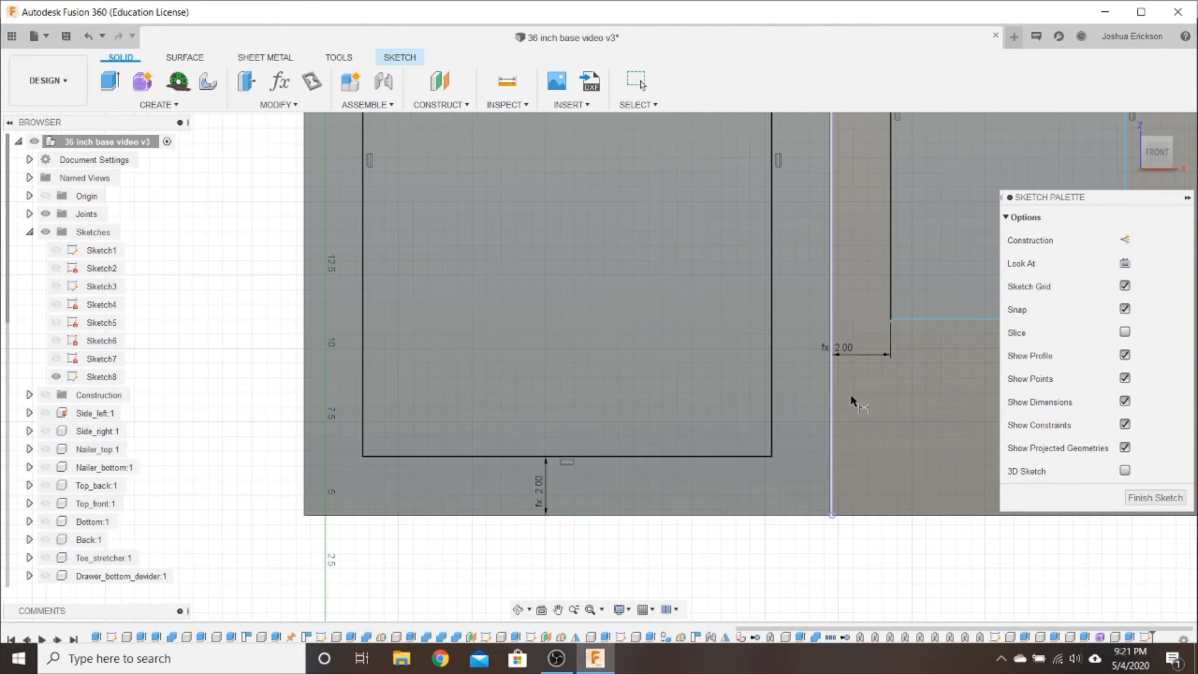
click(929, 318)
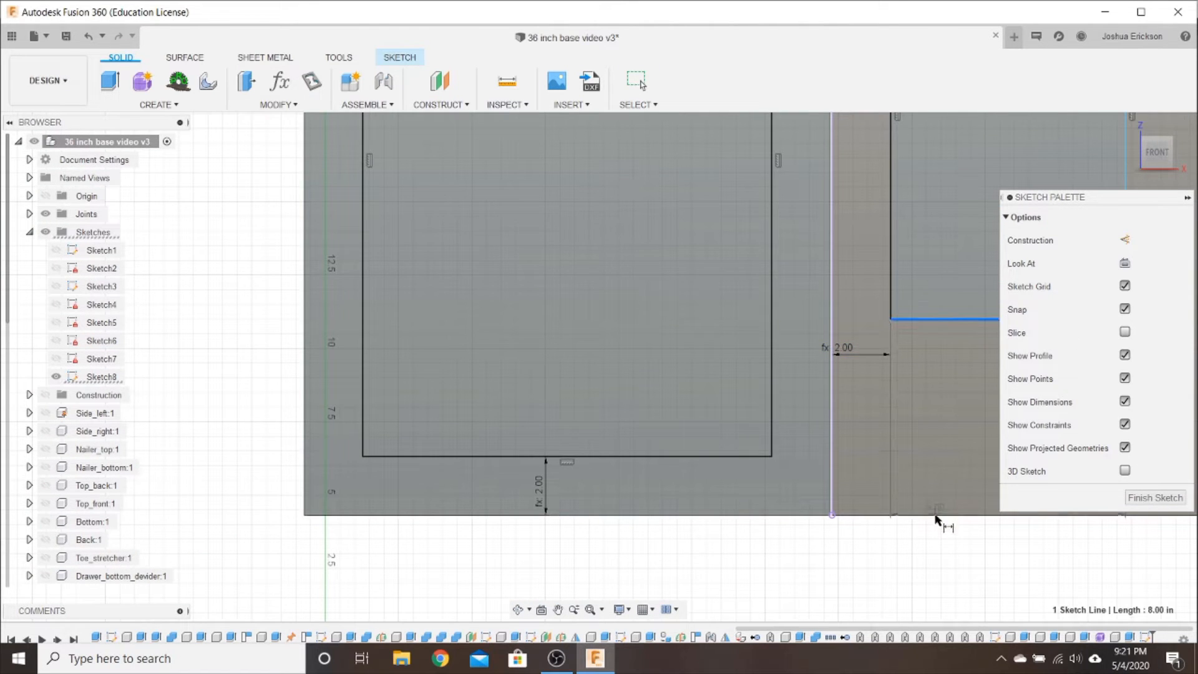
scroll(936, 520, up, 4)
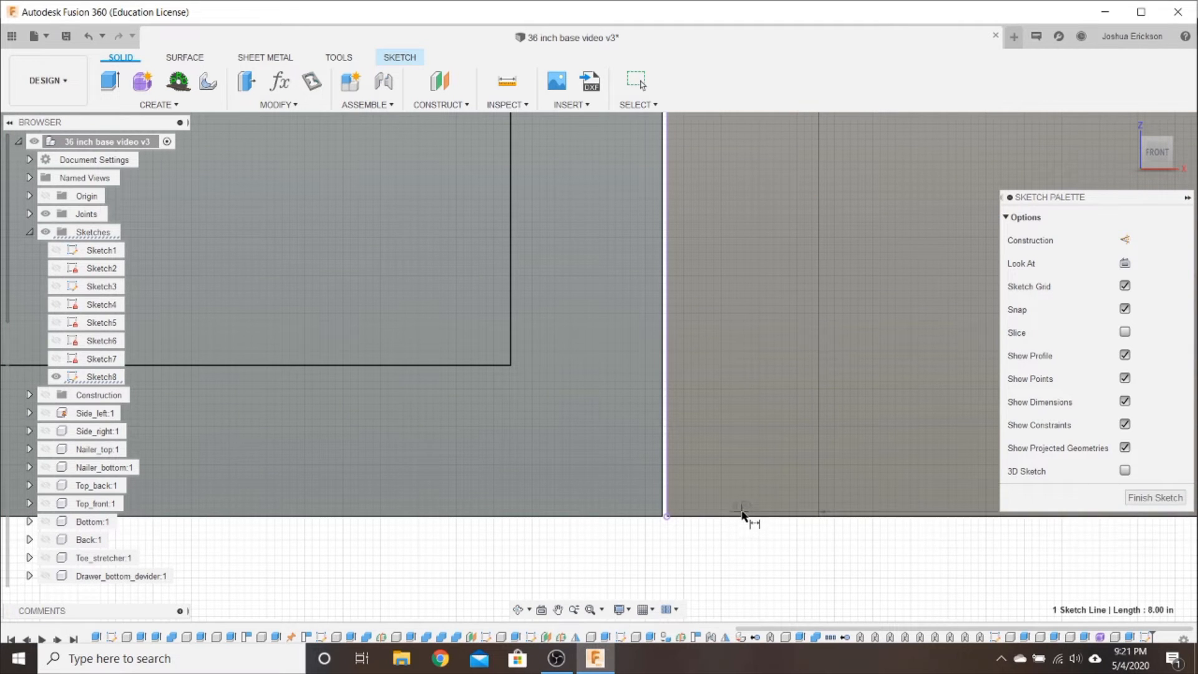
scroll(733, 527, up, 3)
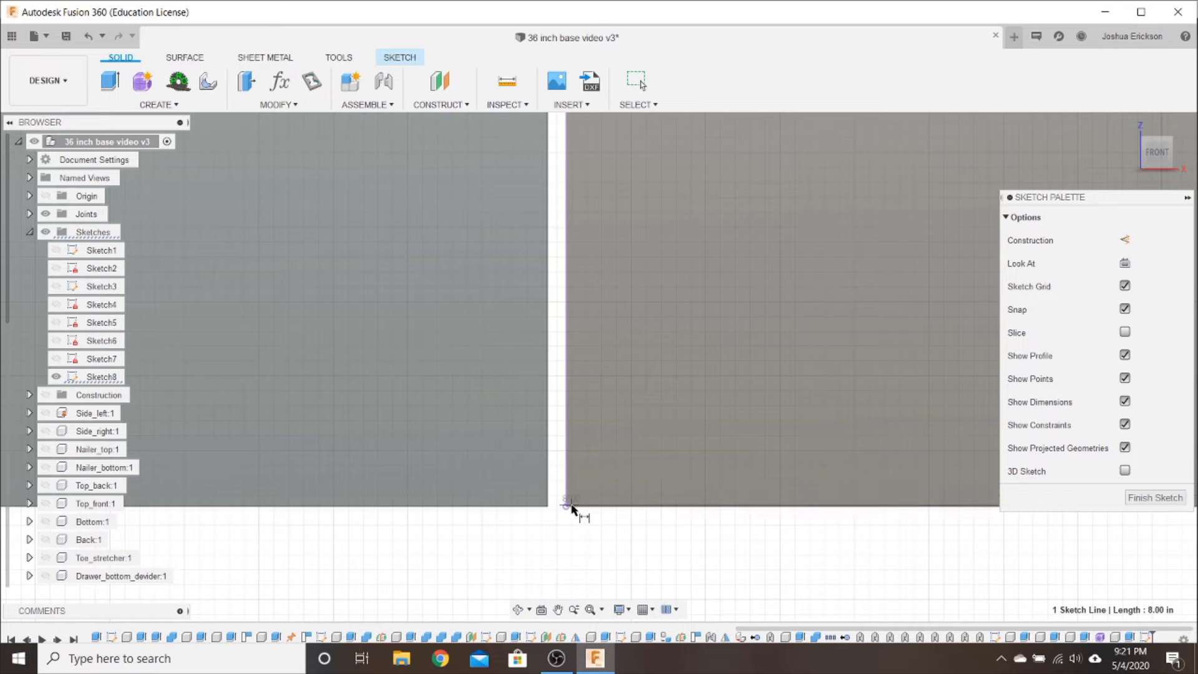
scroll(558, 508, down, 4)
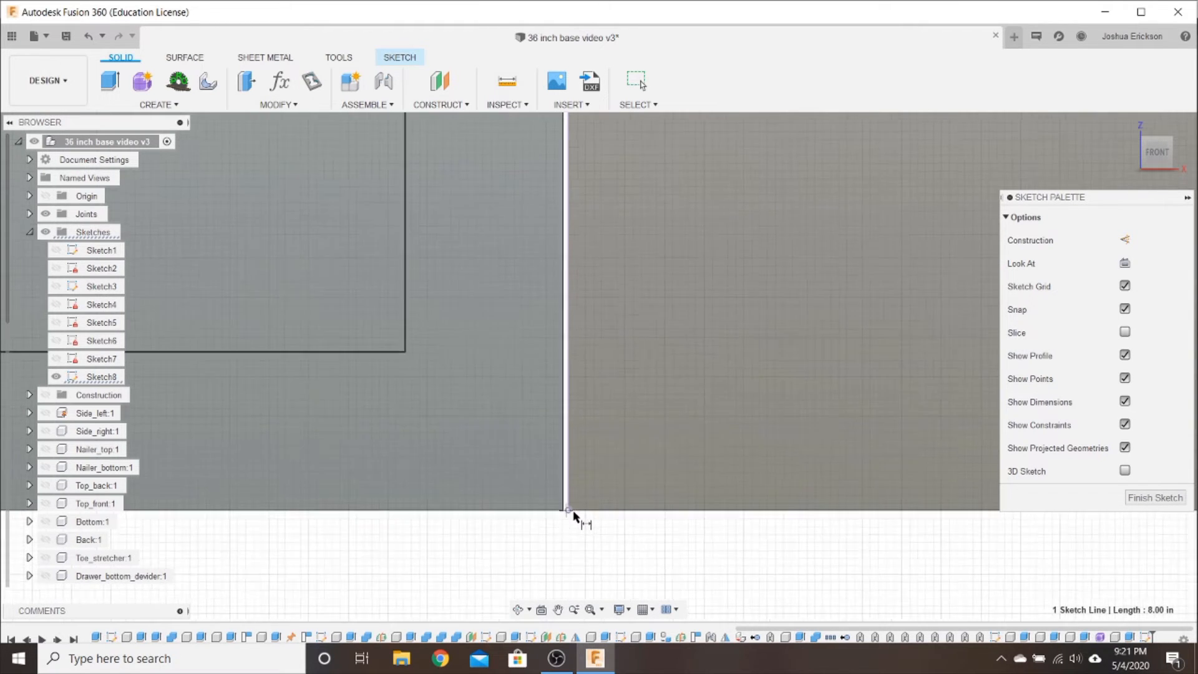
scroll(602, 515, down, 2)
key(Escape)
Dimension the gap between the right door's bottom edge and the bottom of its inner rectangle as Door_frame
scroll(623, 469, down, 3)
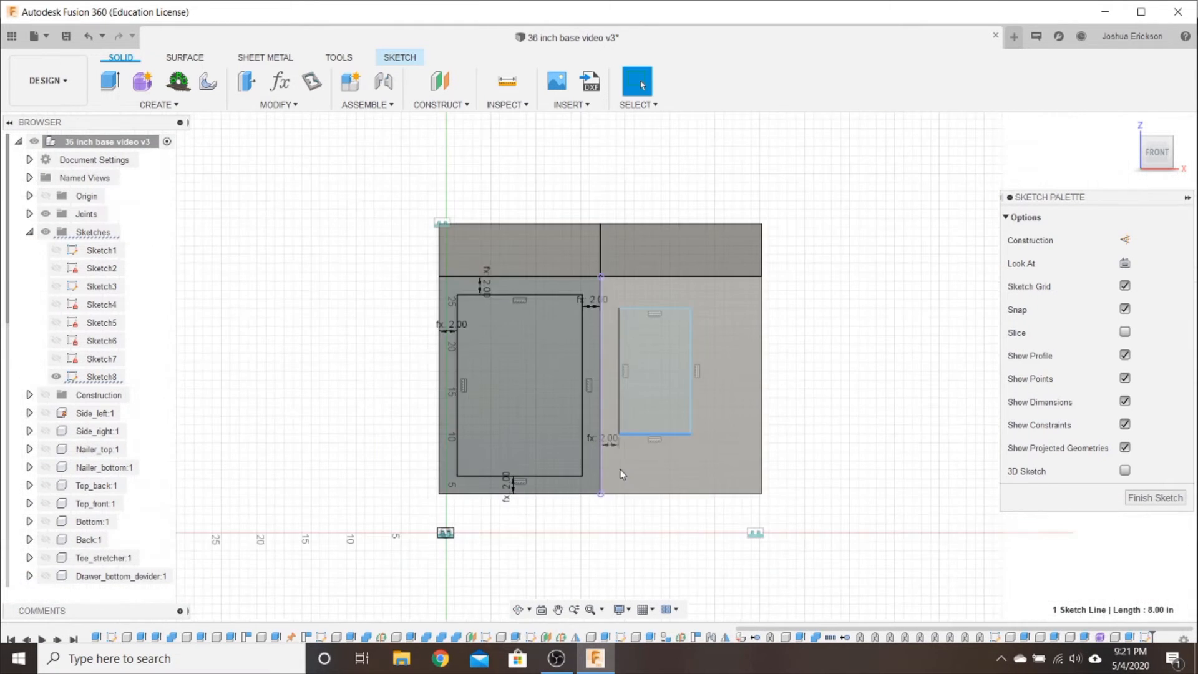
middle_drag(735, 401, 650, 393)
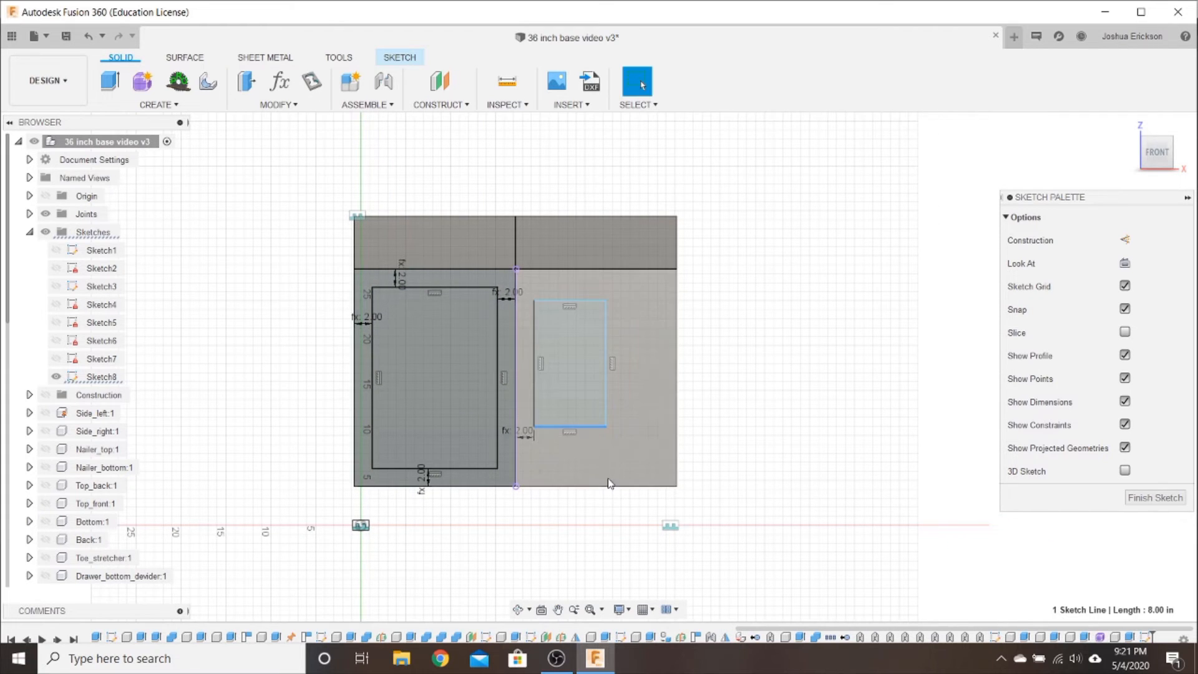
click(588, 486)
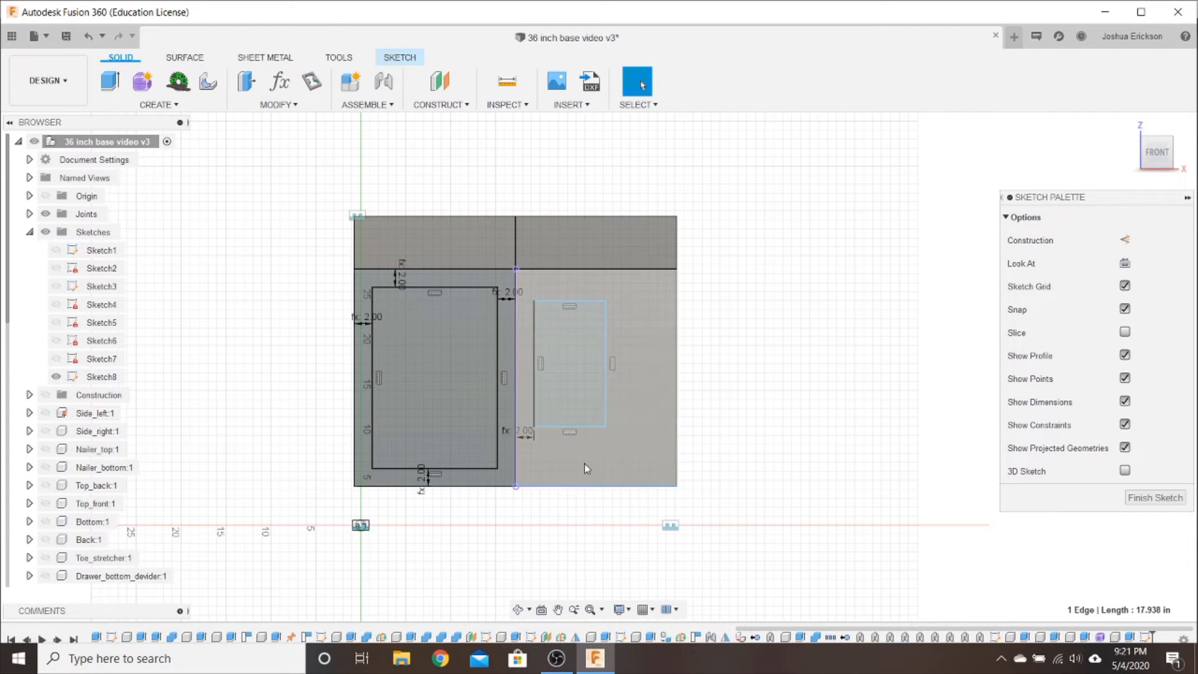
key(d)
key(Escape)
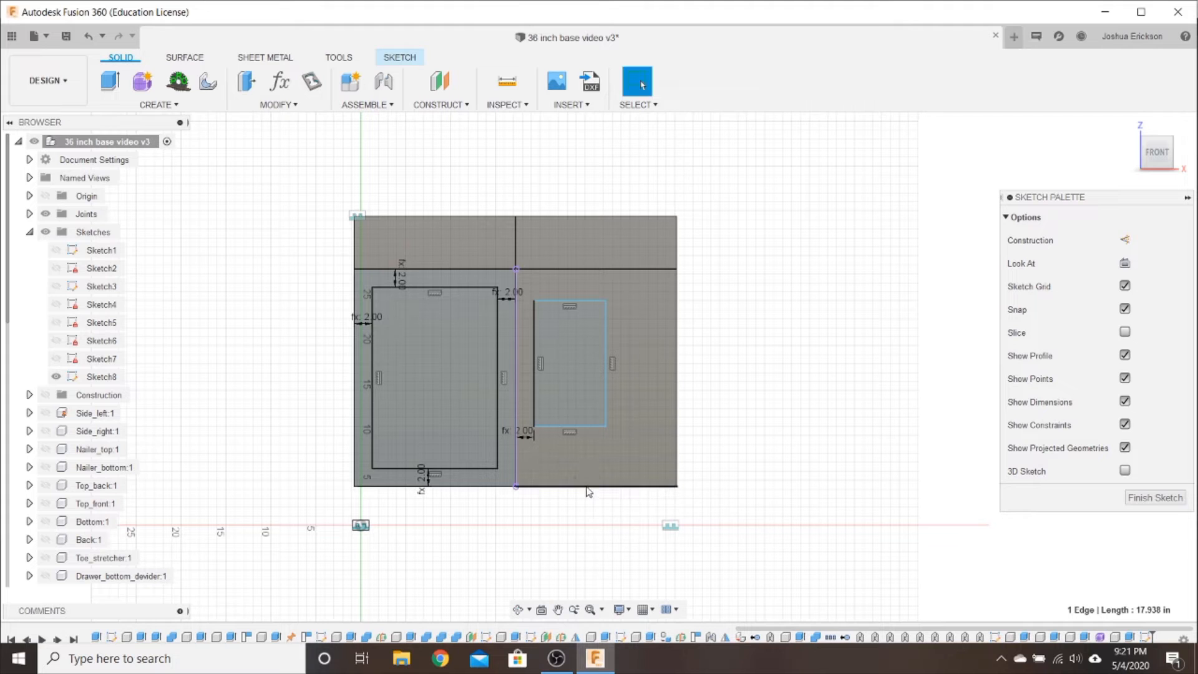
key(d)
click(586, 486)
click(585, 427)
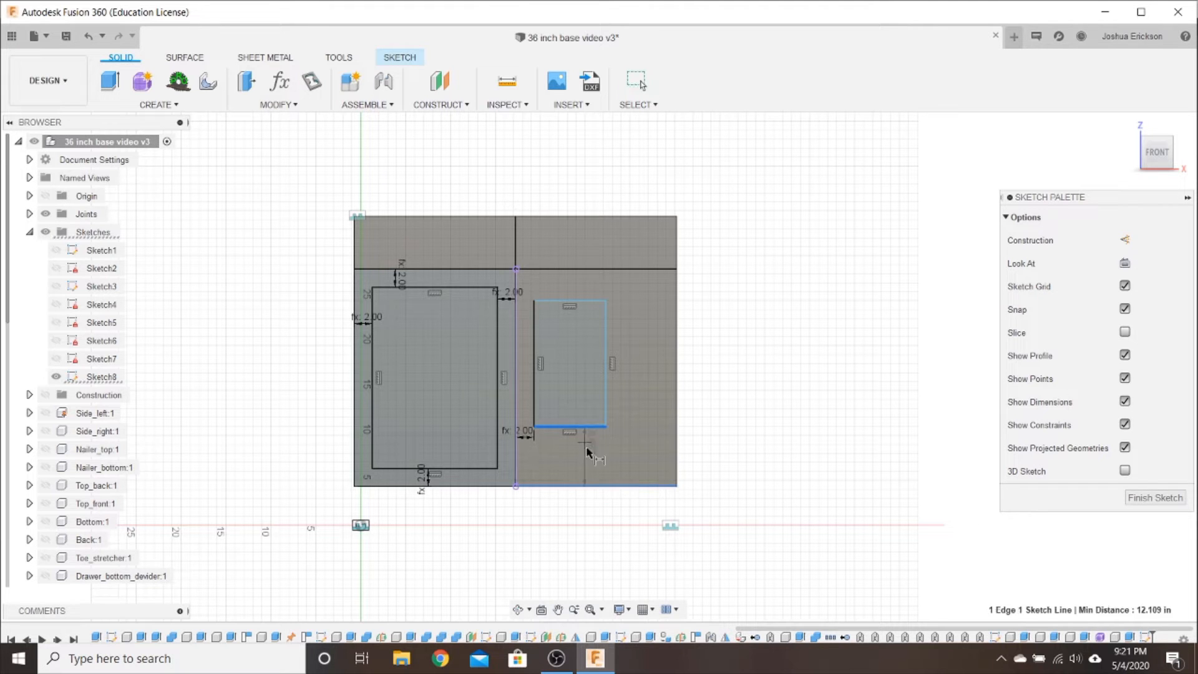
click(591, 462)
text(Door_frame)
key(Return)
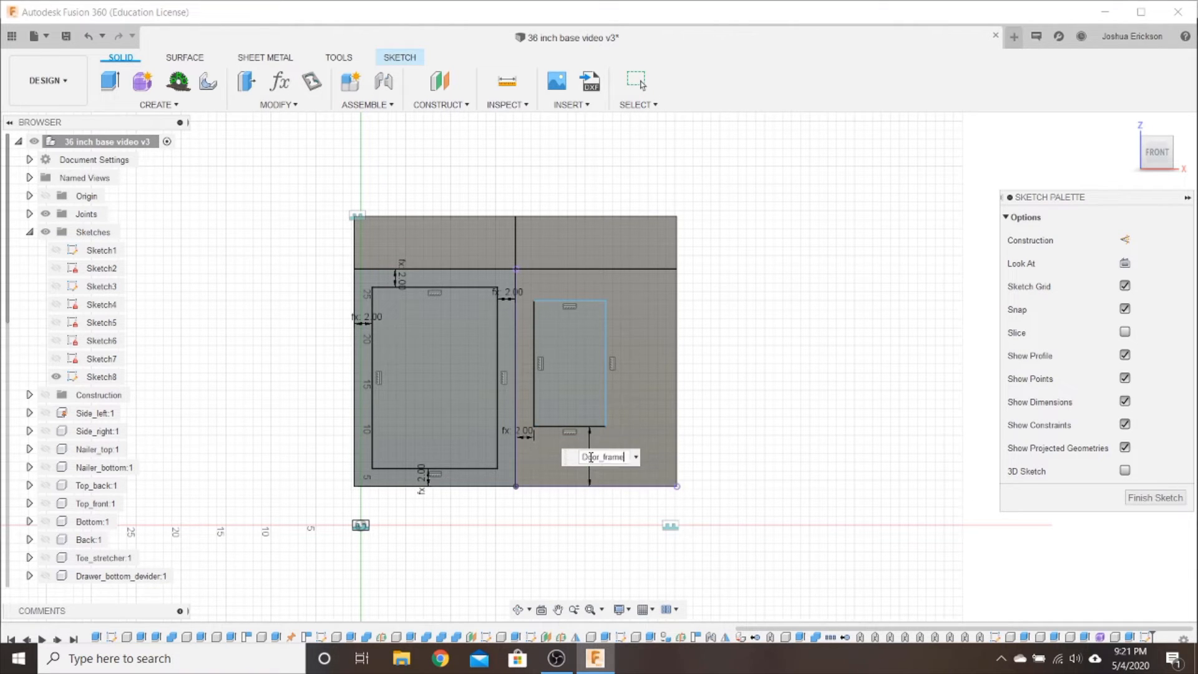
key(Return)
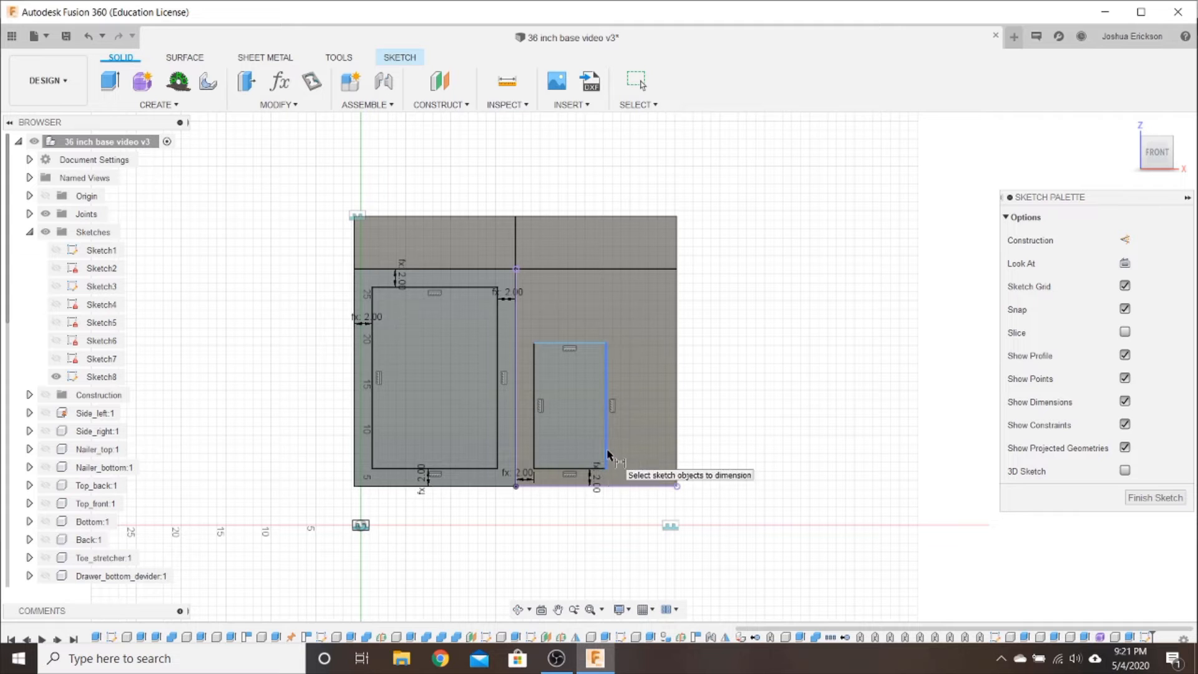
Dimension the gap between the right door's outer vertical edge and its inner rectangle as Door_frame
click(607, 456)
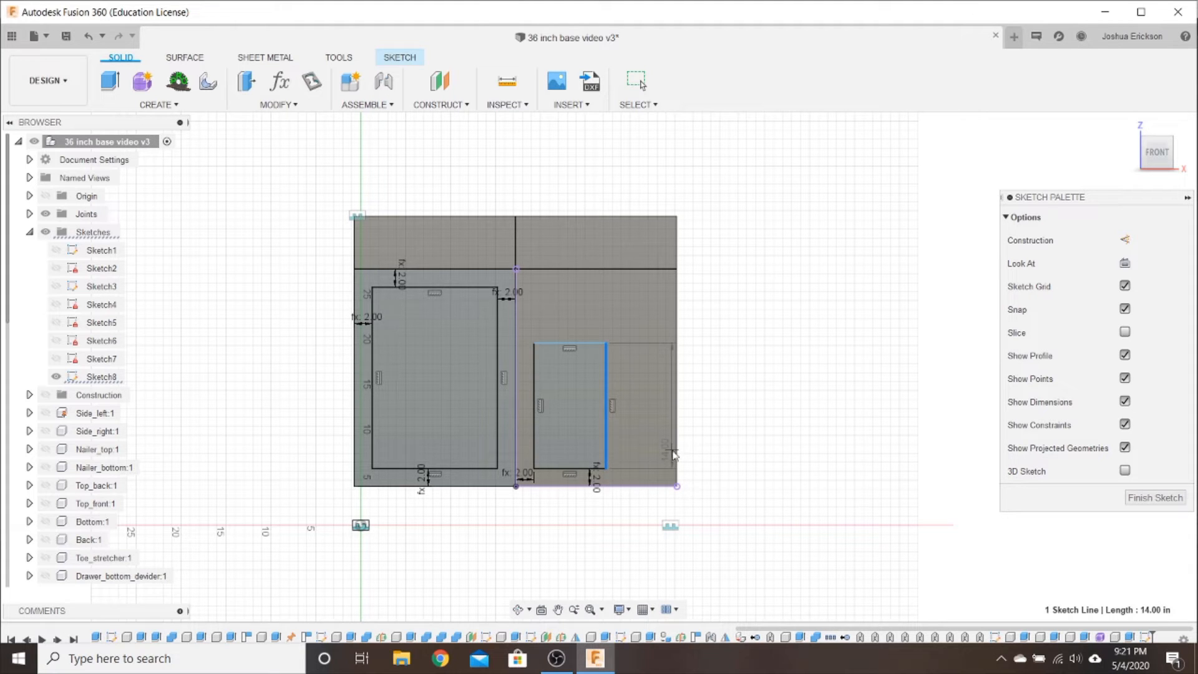
key(Escape)
click(678, 454)
key(d)
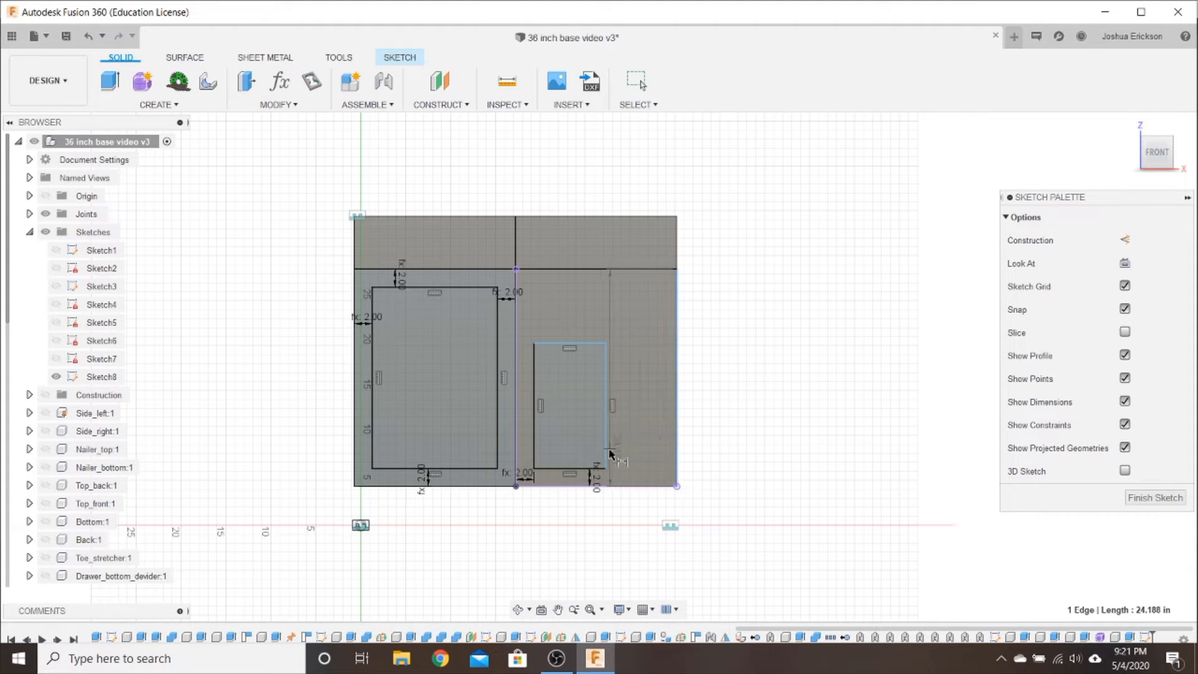
click(606, 462)
click(634, 445)
text(Door_frame)
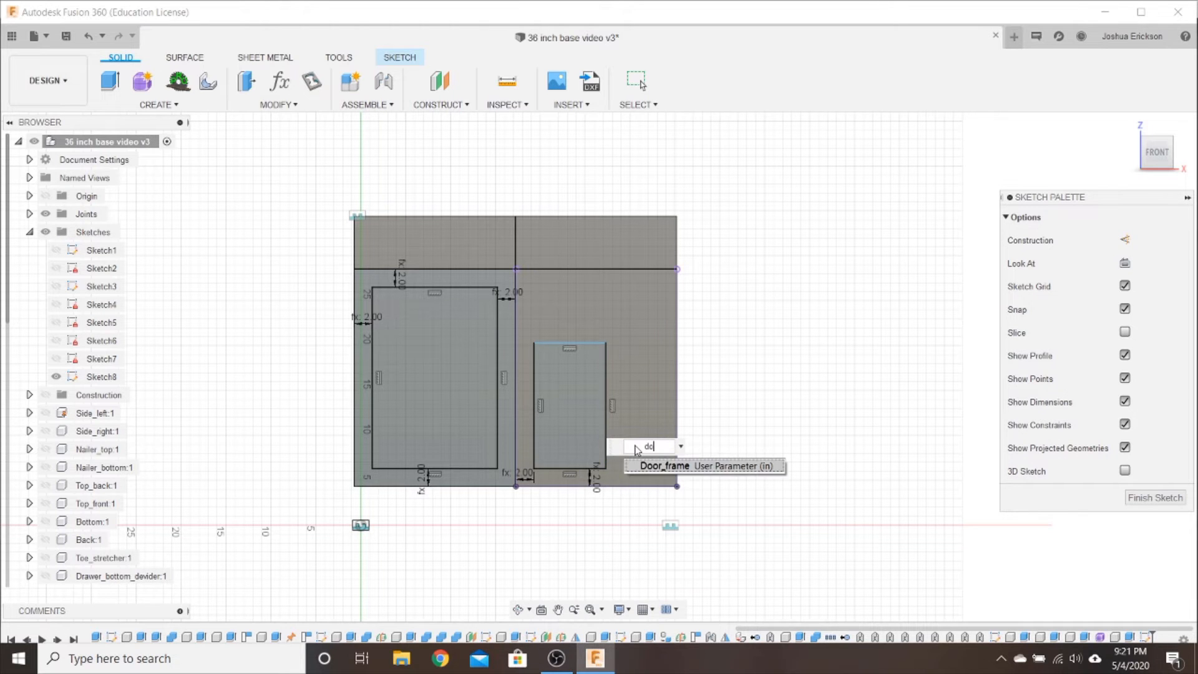
key(Return)
key(Return)
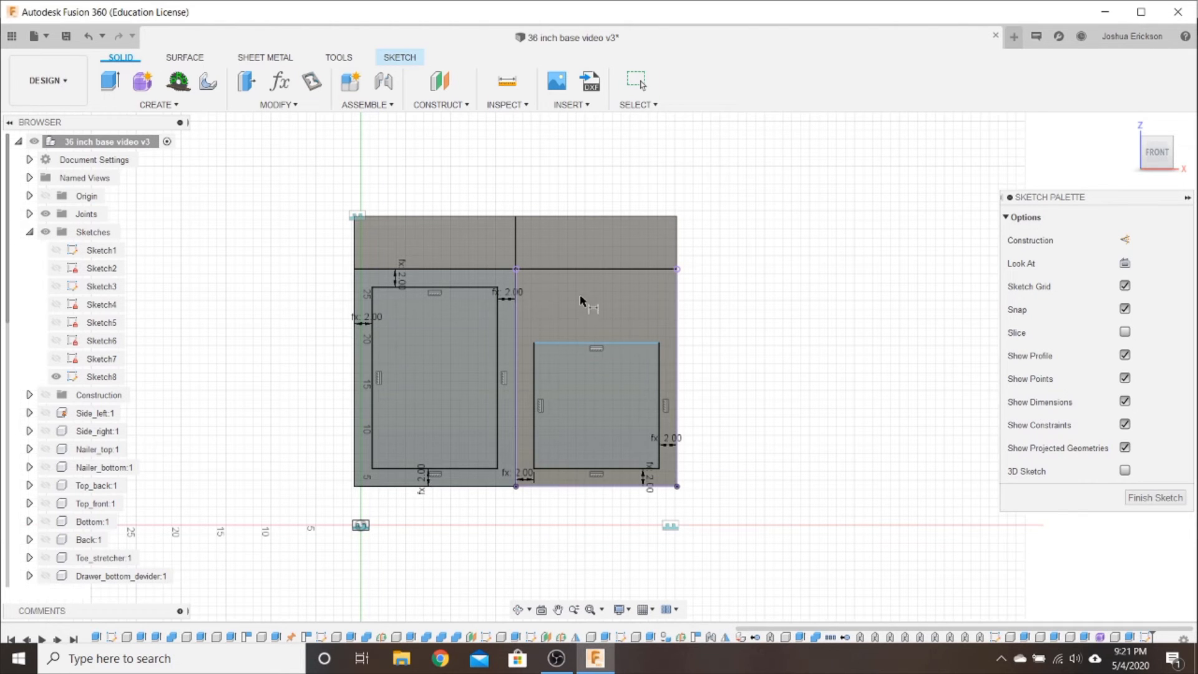
Dimension the gap between the right door's top edge and the top of its inner rectangle as Door_frame, and finish the sketch
scroll(593, 270, up, 5)
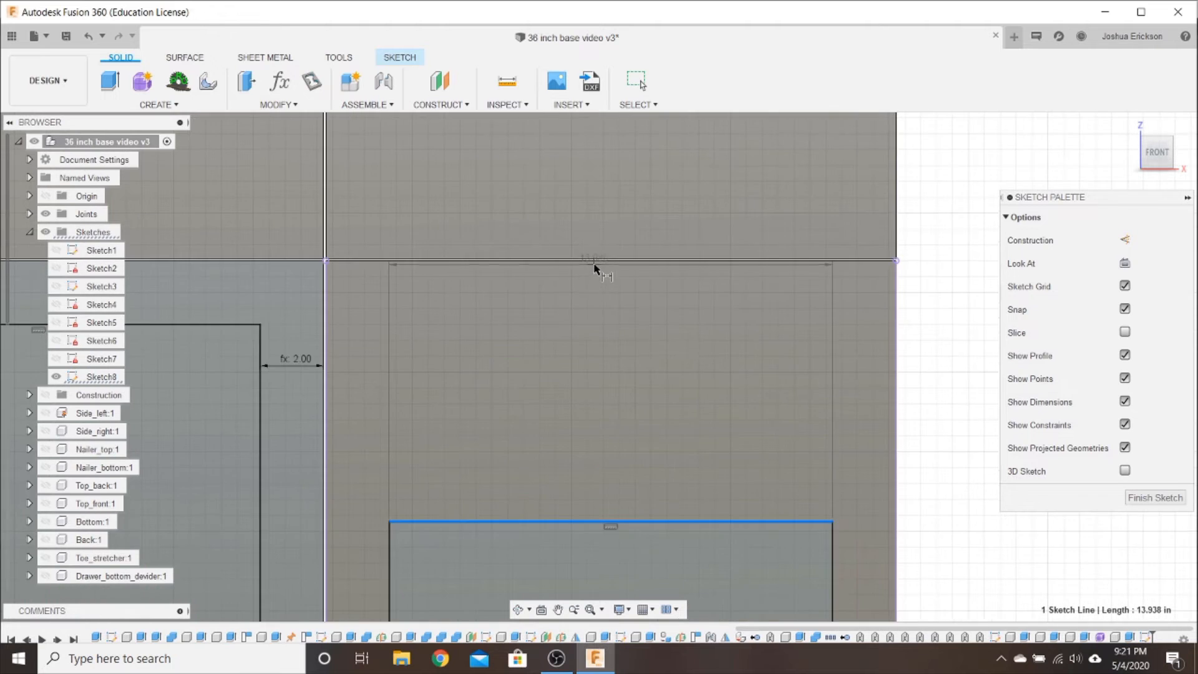
scroll(596, 262, up, 2)
key(Escape)
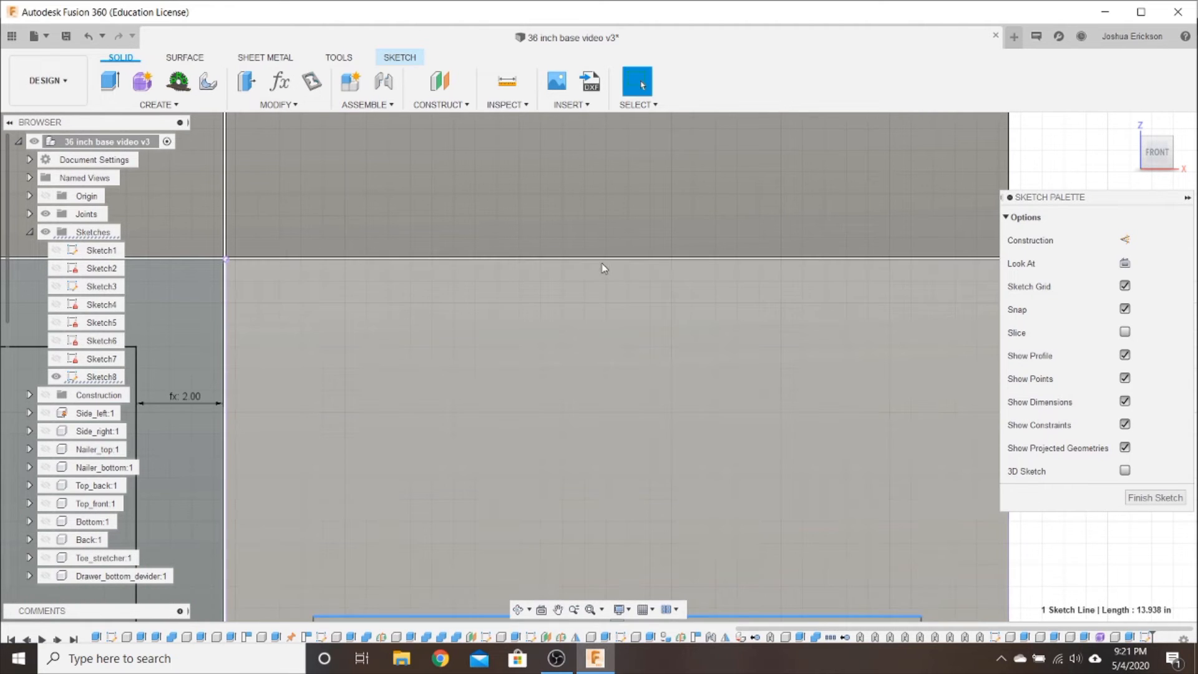
scroll(598, 260, down, 2)
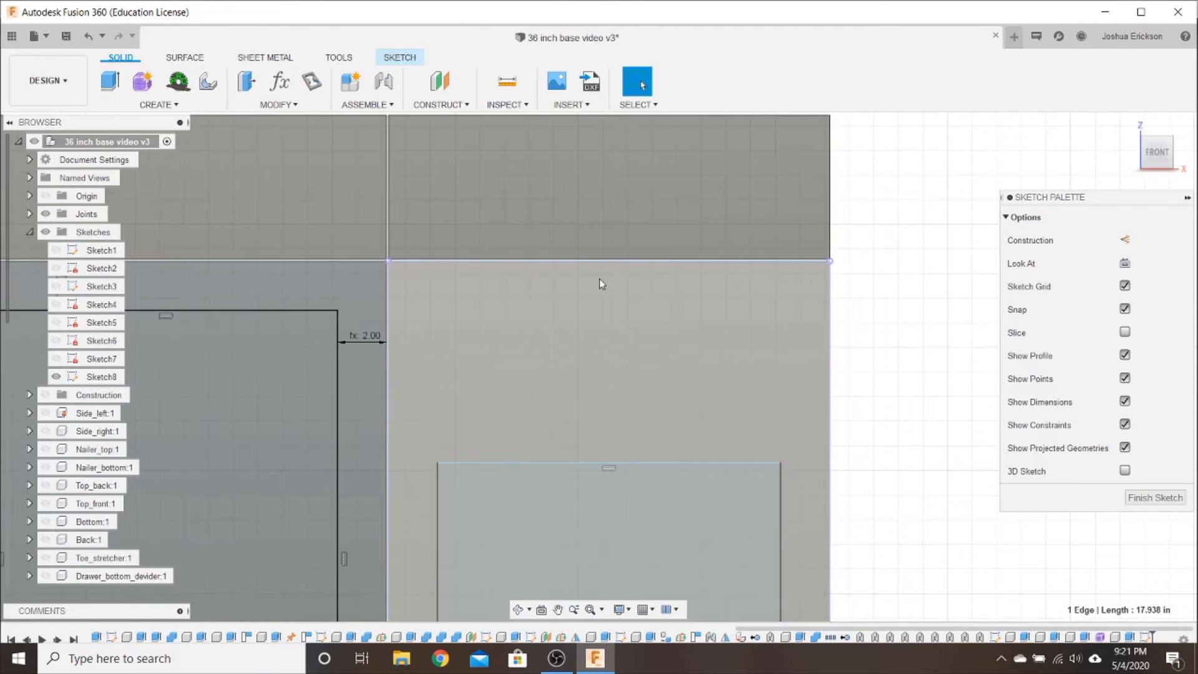
key(d)
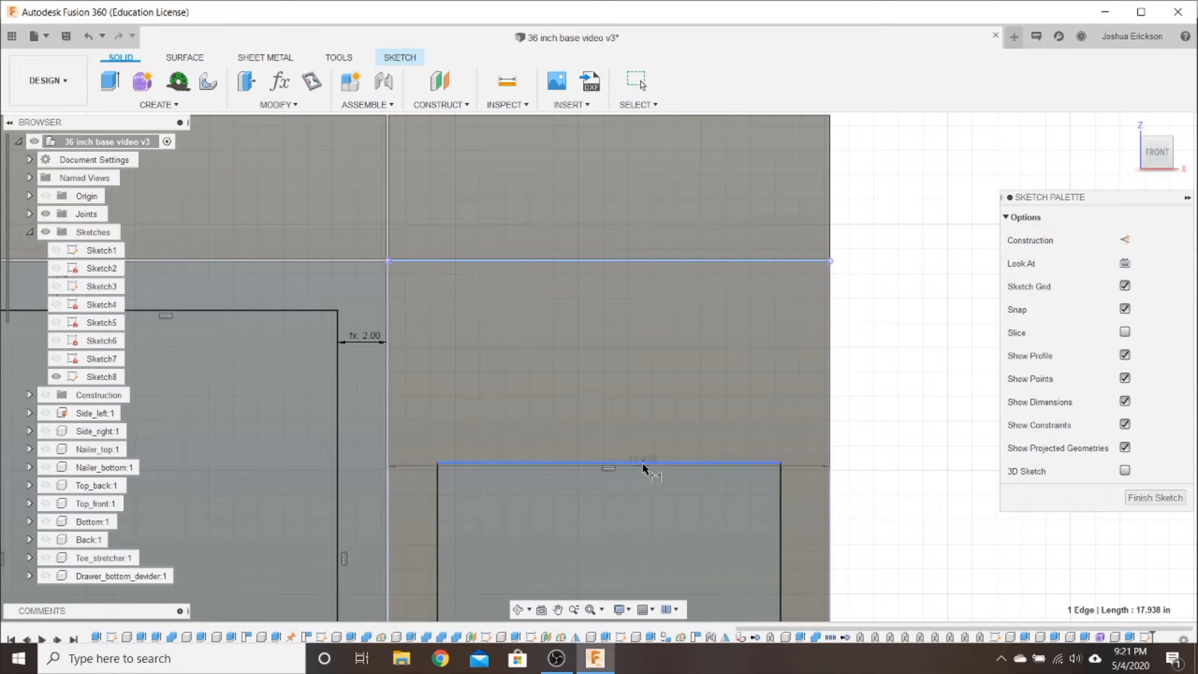
click(643, 464)
click(614, 374)
text(Seat_frame)
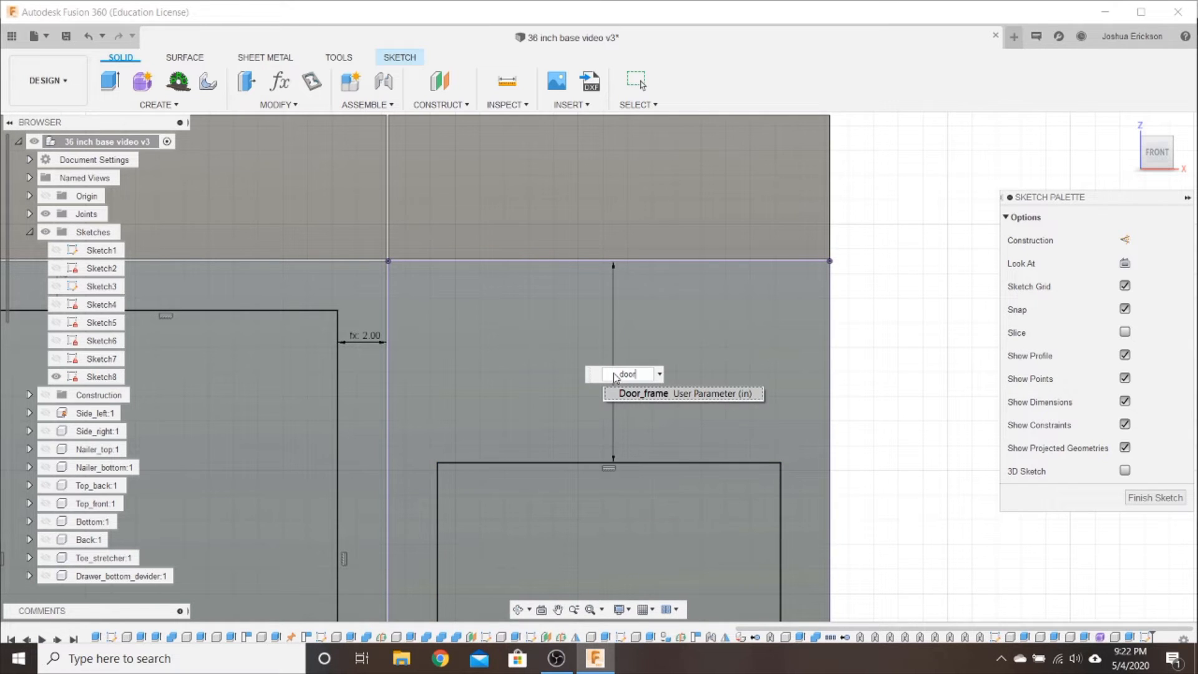
key(Return)
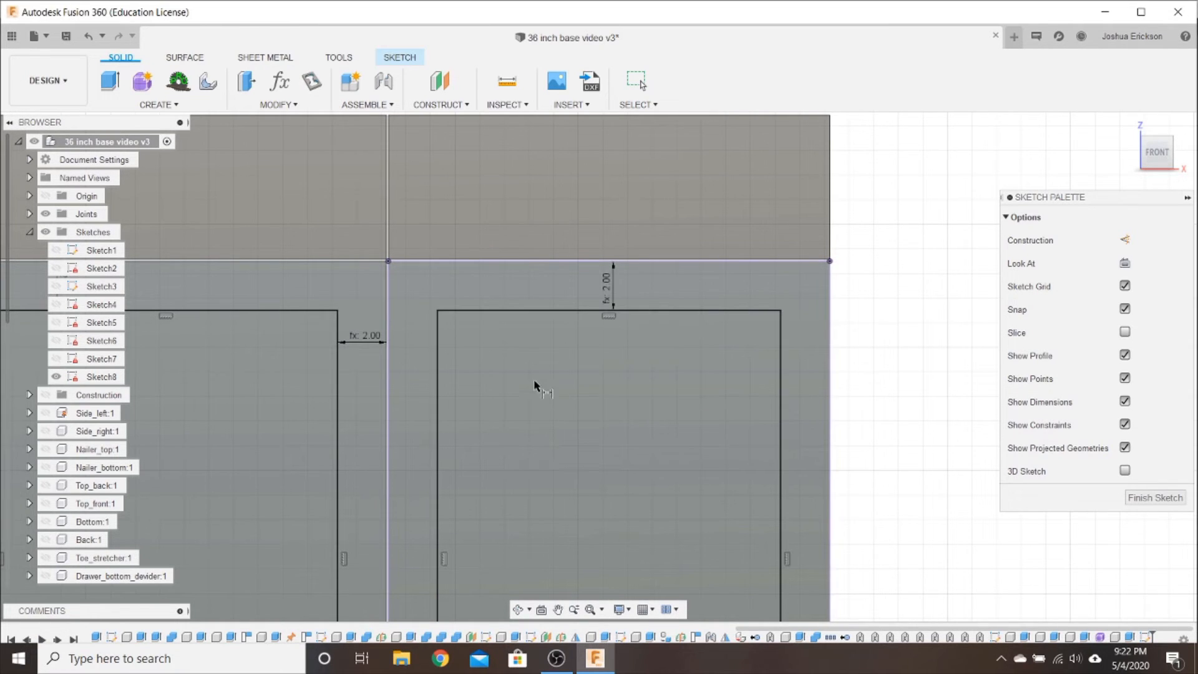
scroll(537, 386, down, 5)
scroll(617, 412, down, 2)
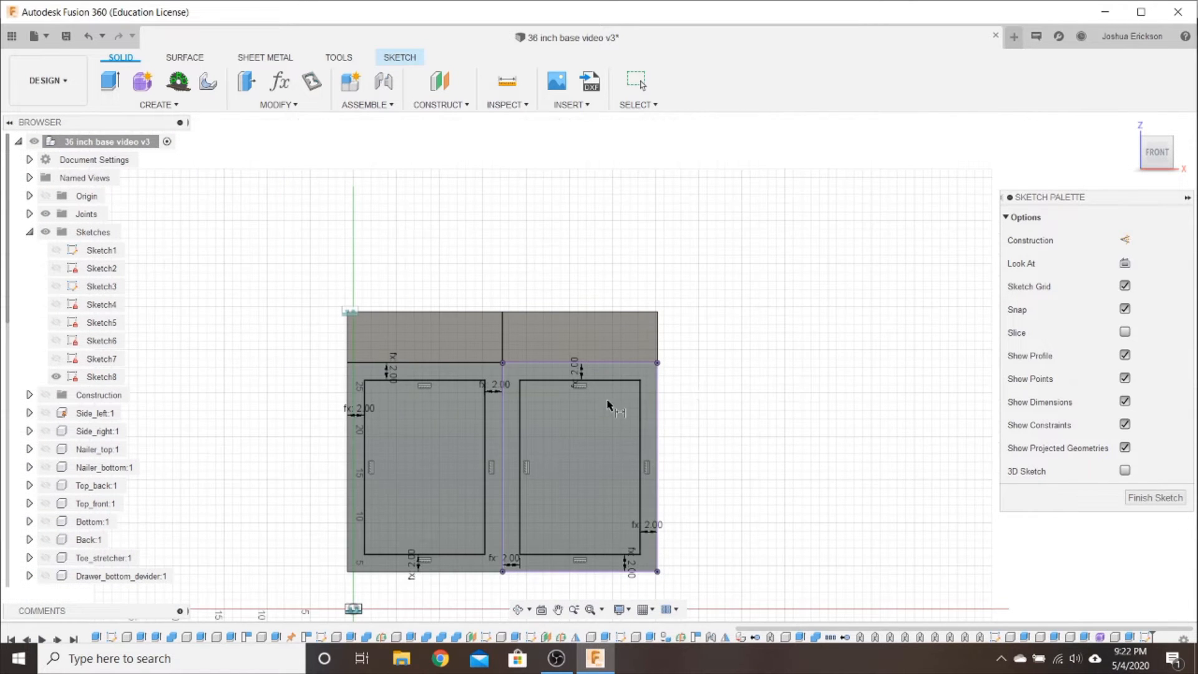
middle_drag(697, 405, 719, 372)
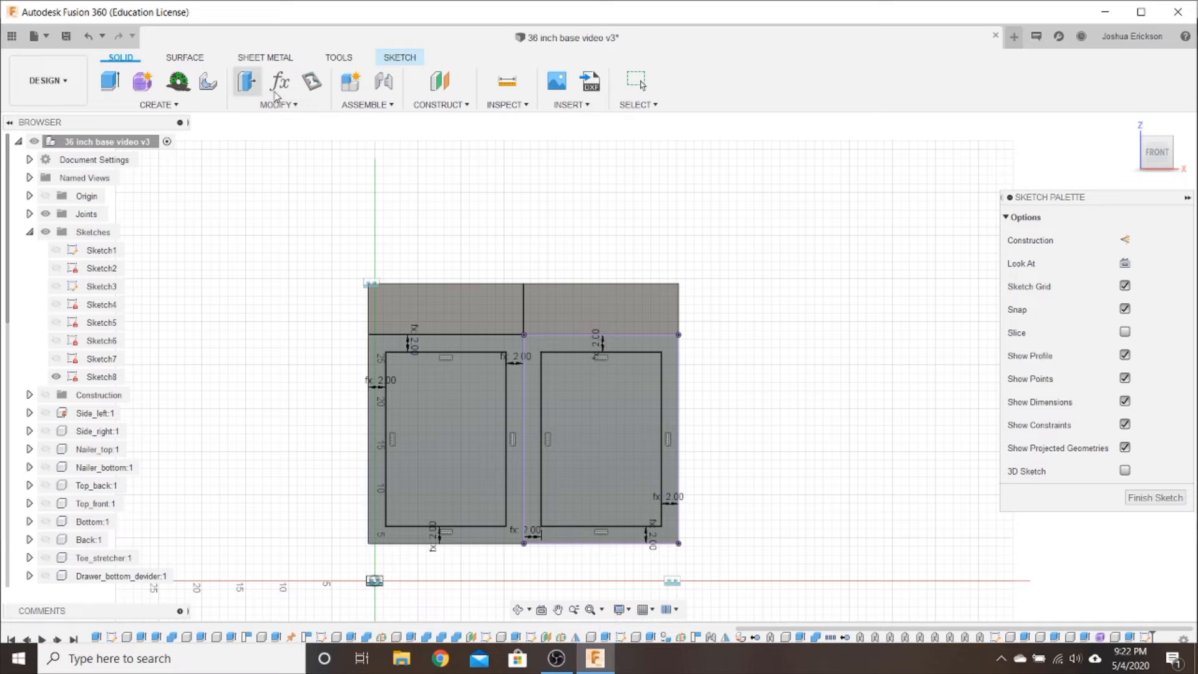
click(1154, 497)
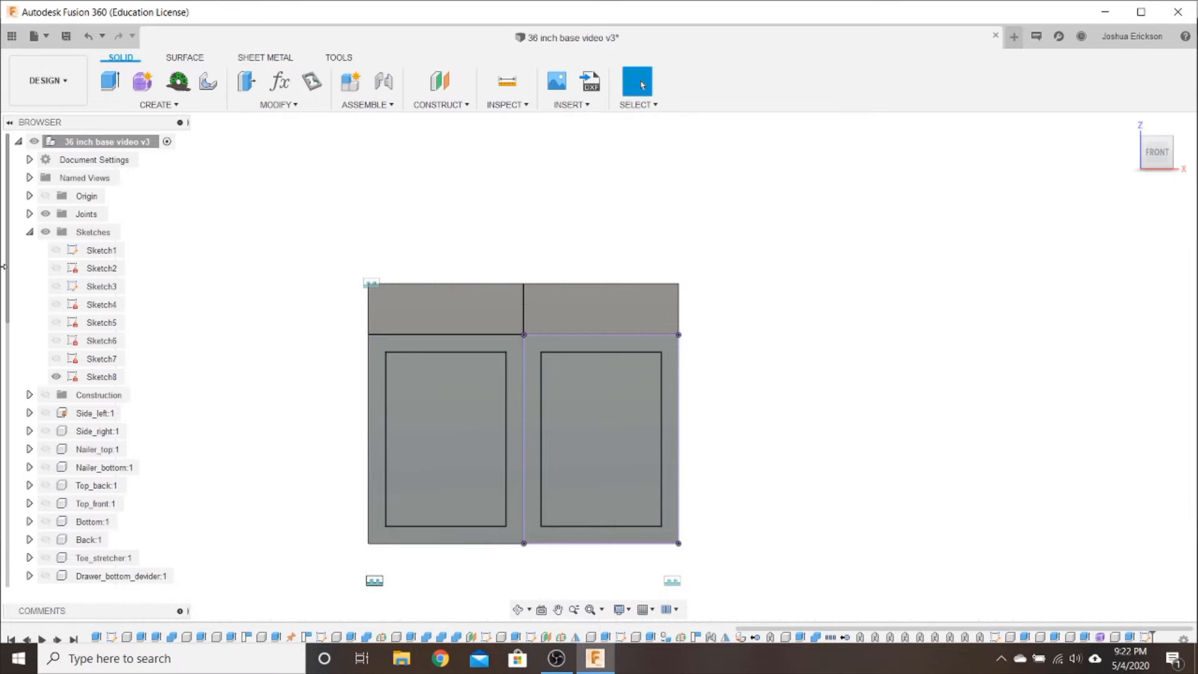
click(477, 439)
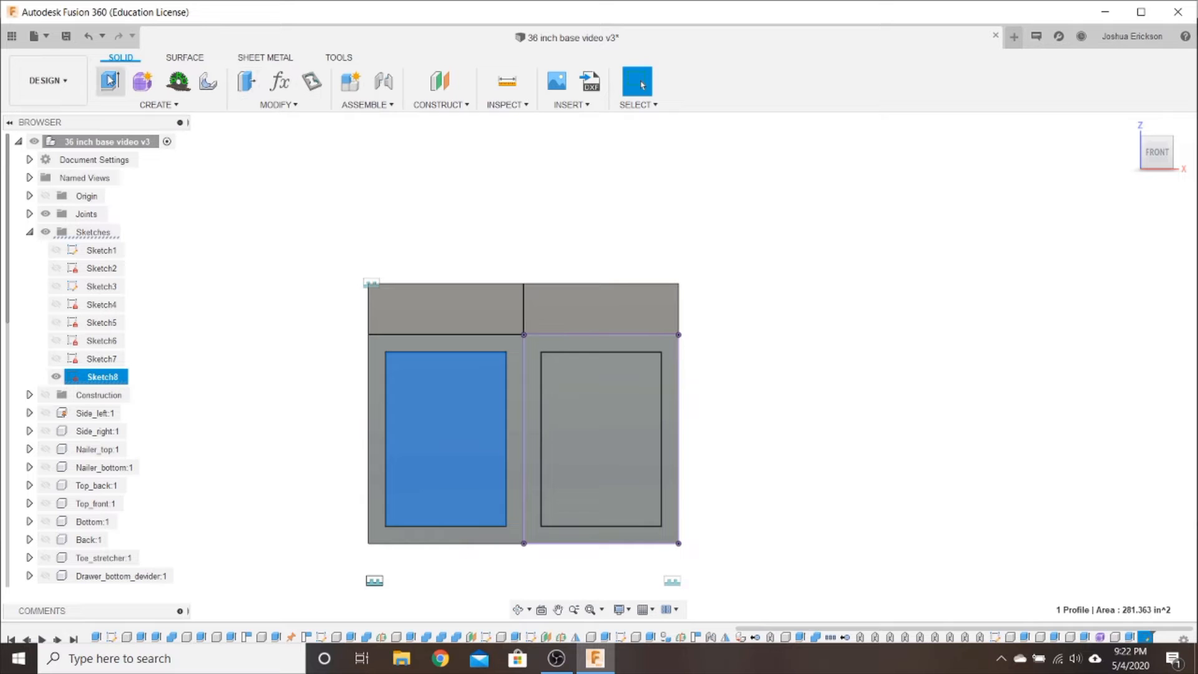
click(119, 86)
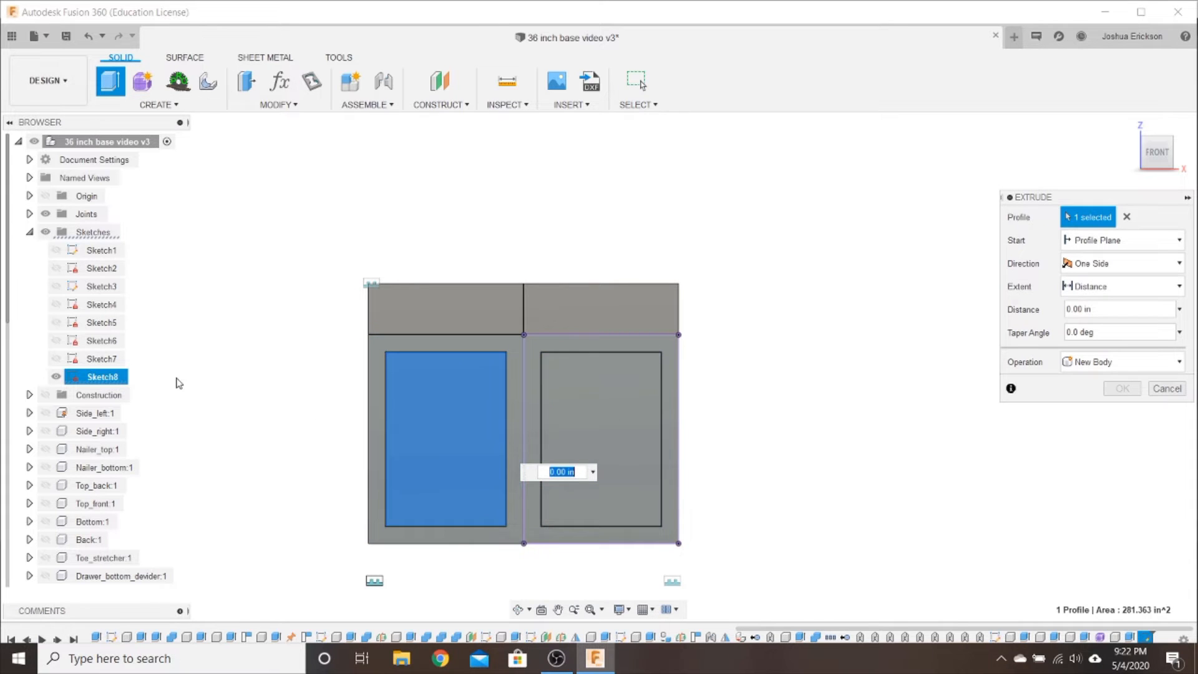
shift+middle_drag(284, 377, 326, 377)
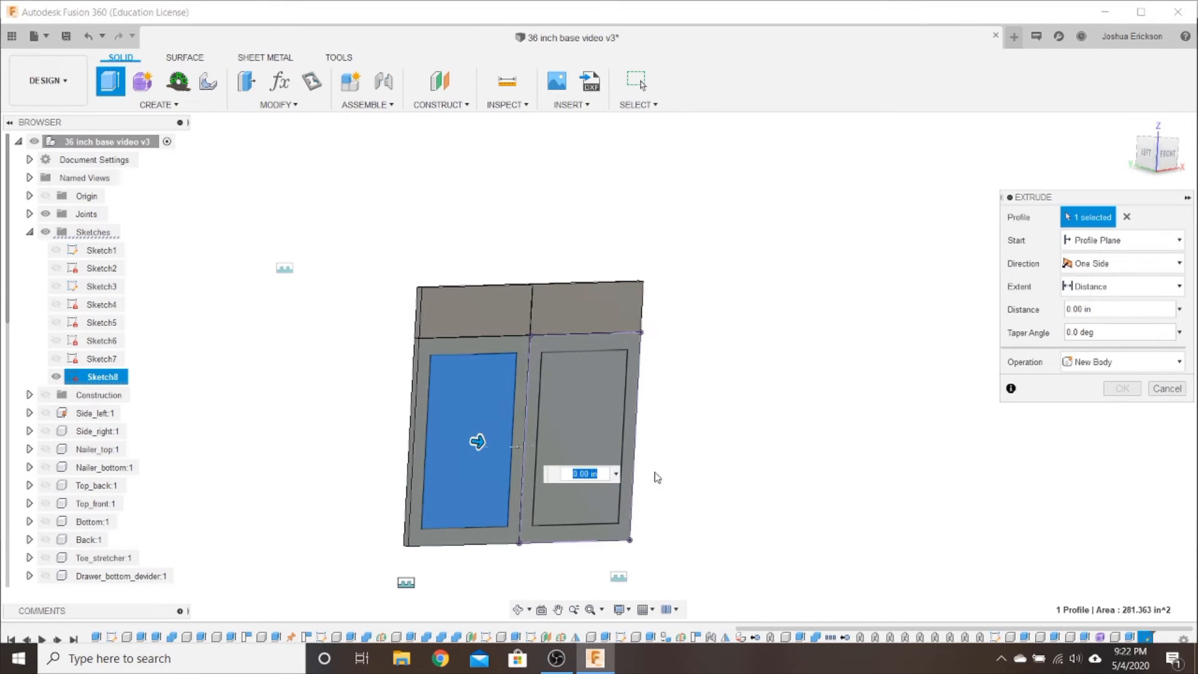
key(BackSpace)
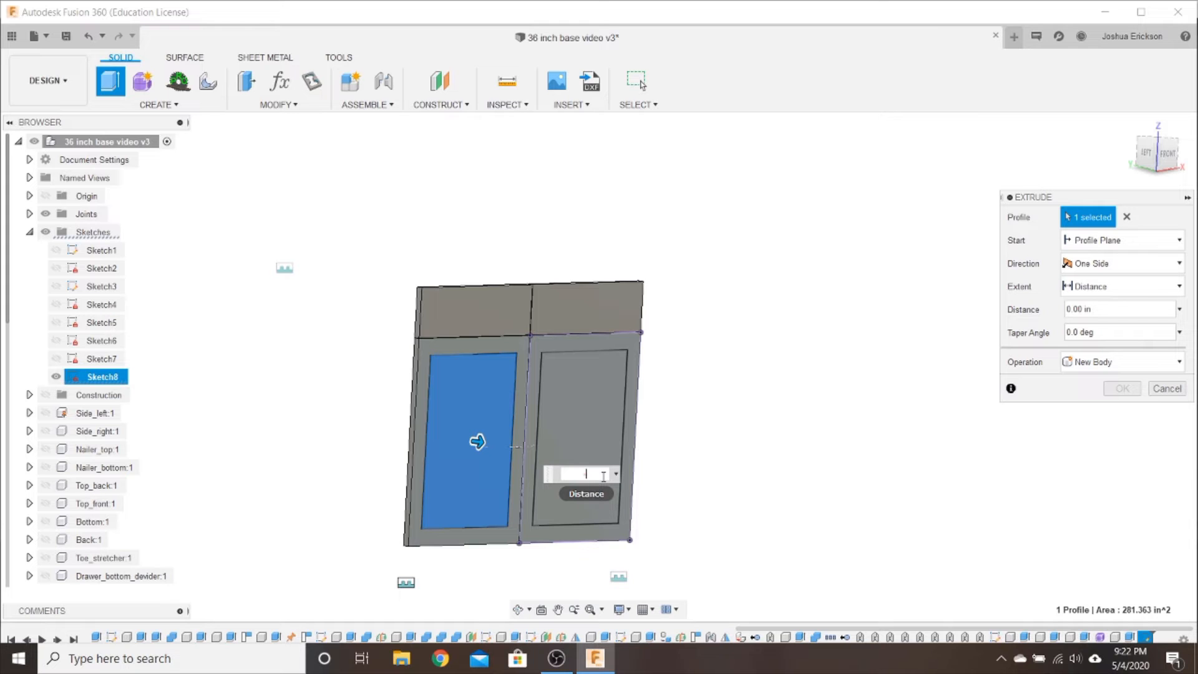
key(Escape)
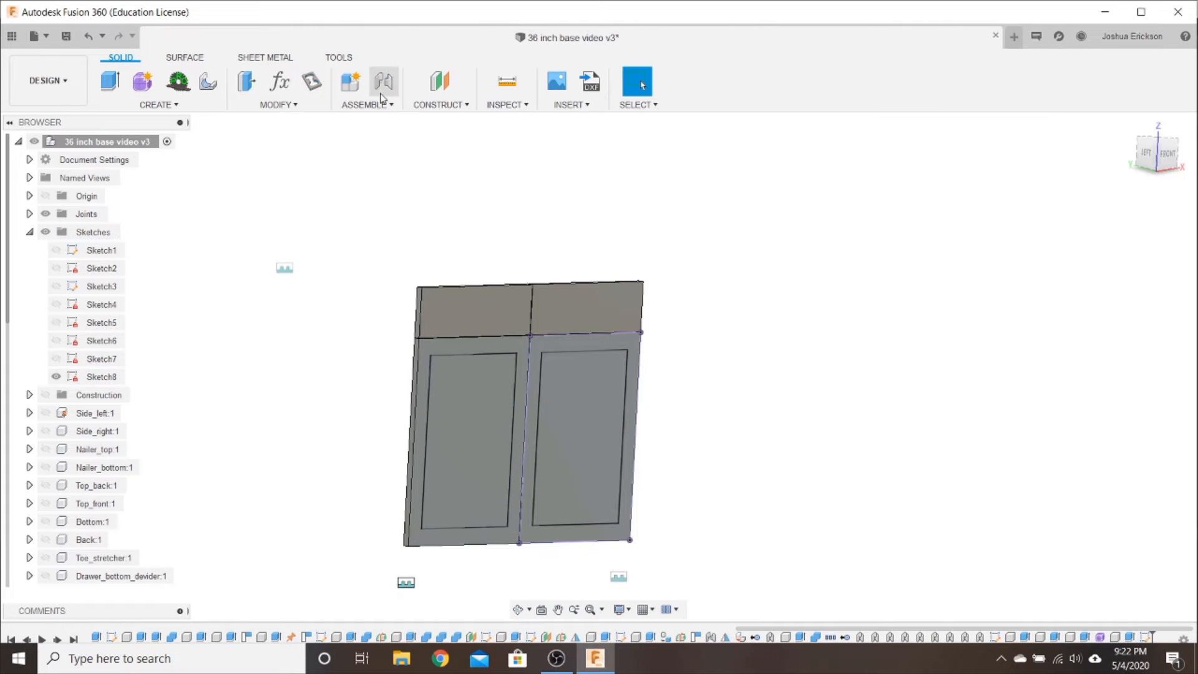
Add a user parameter named Door_panel in inches with the expression .375
click(282, 85)
click(286, 356)
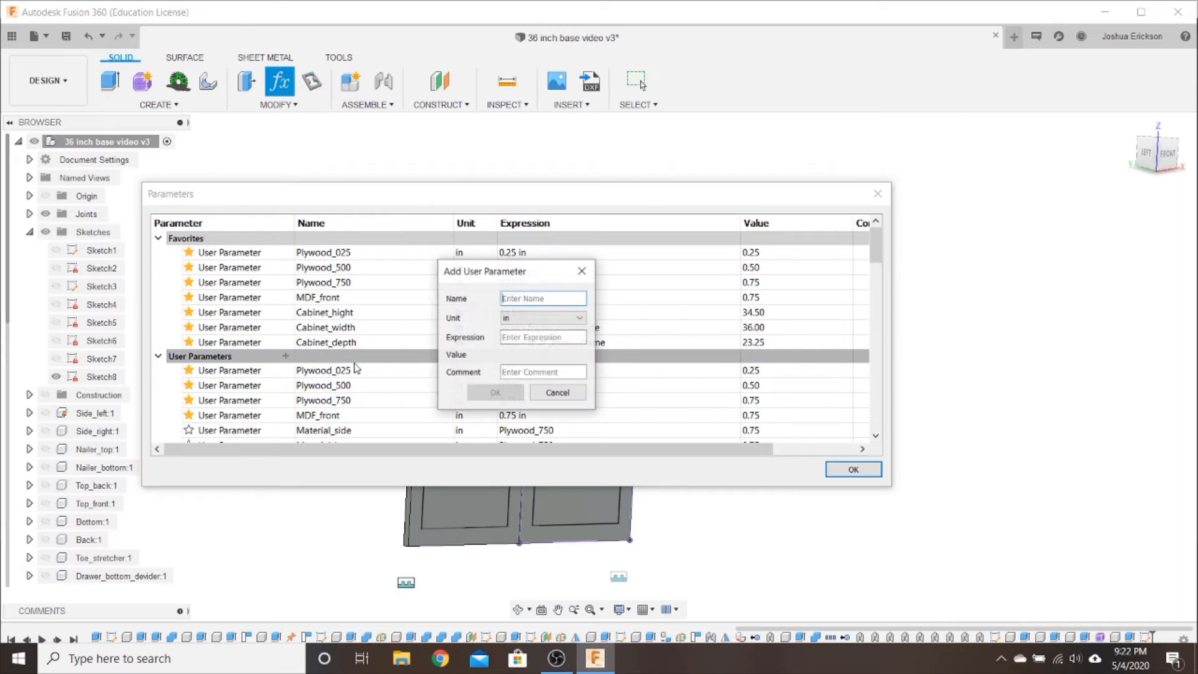
text(F)
key(BackSpace)
text(Door_panel)
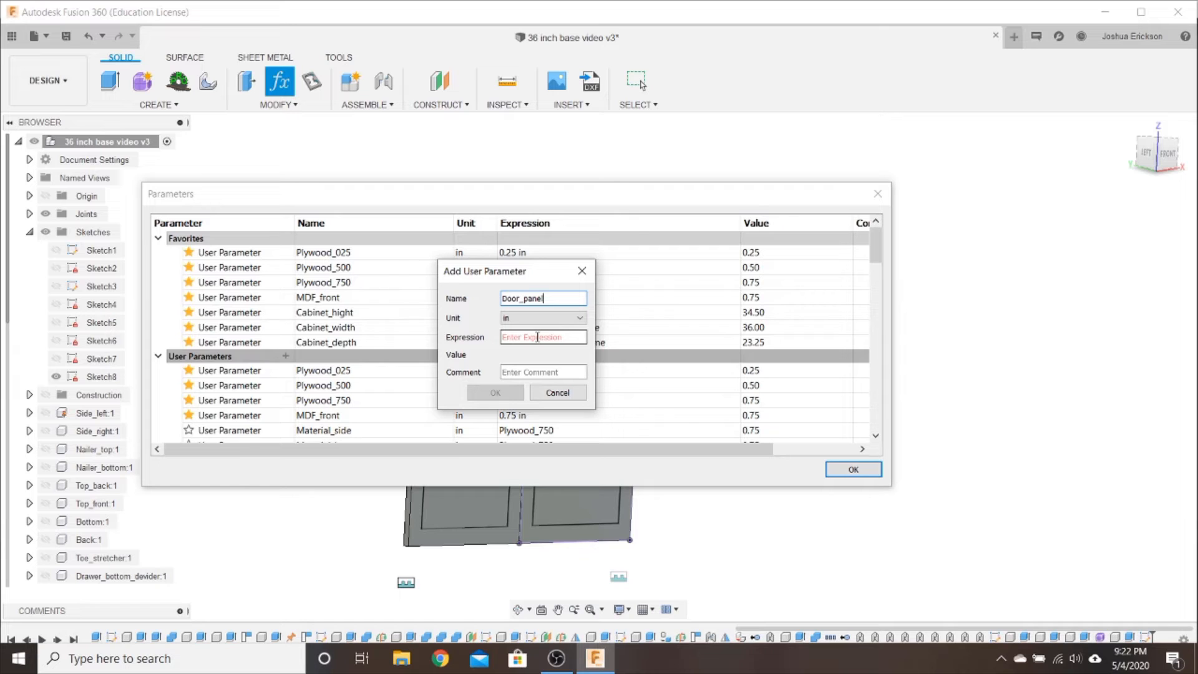
click(530, 337)
text(.375)
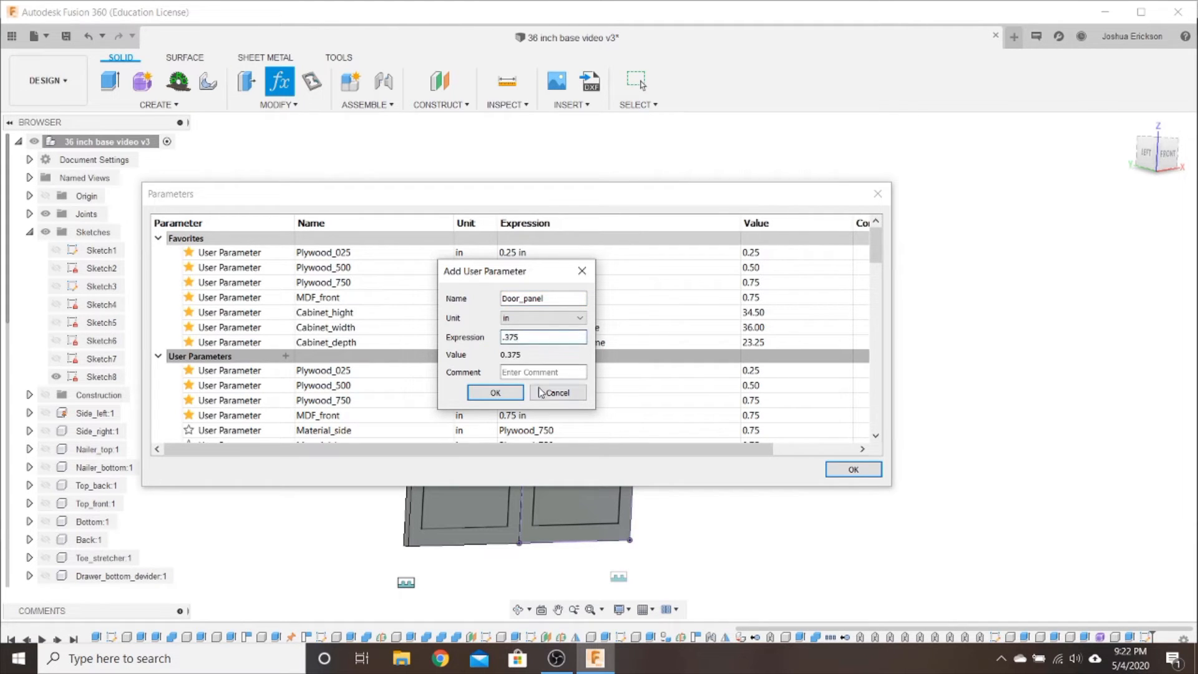
click(499, 392)
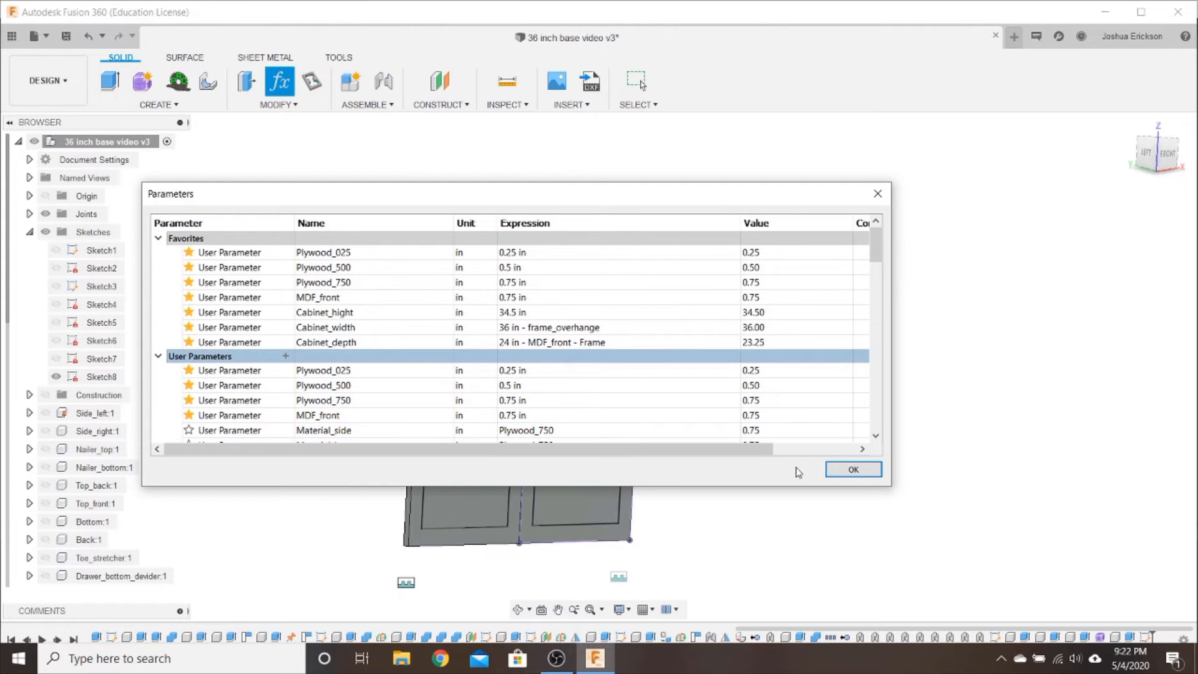
click(852, 469)
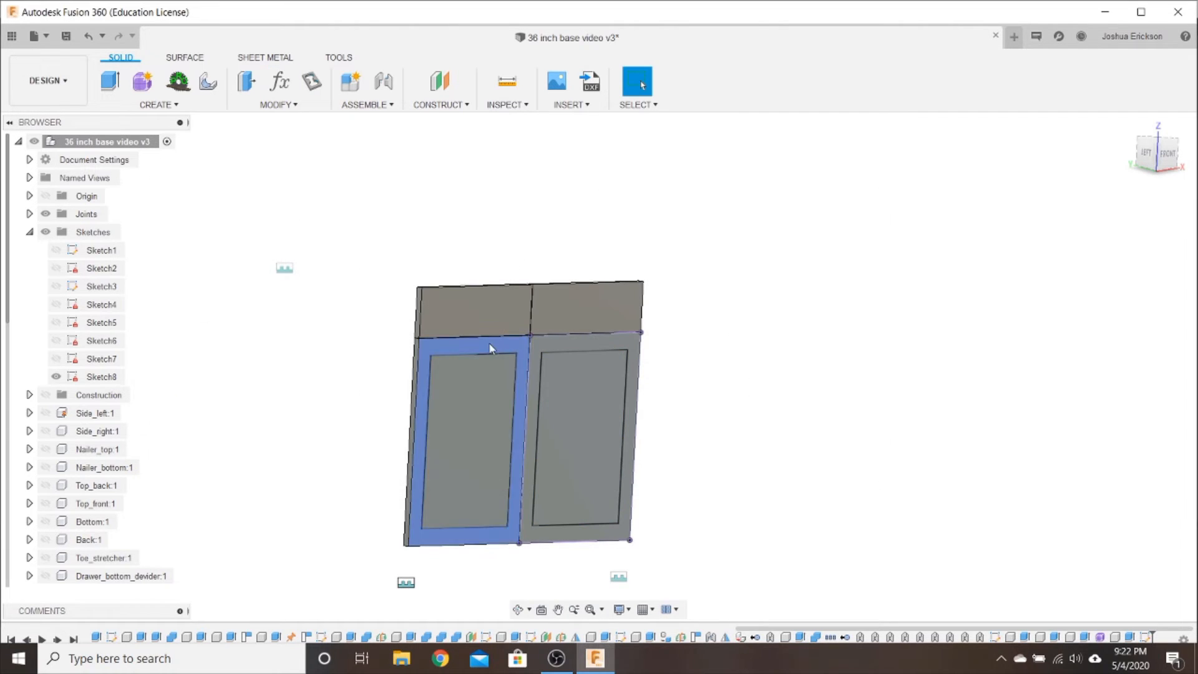
click(466, 408)
click(110, 82)
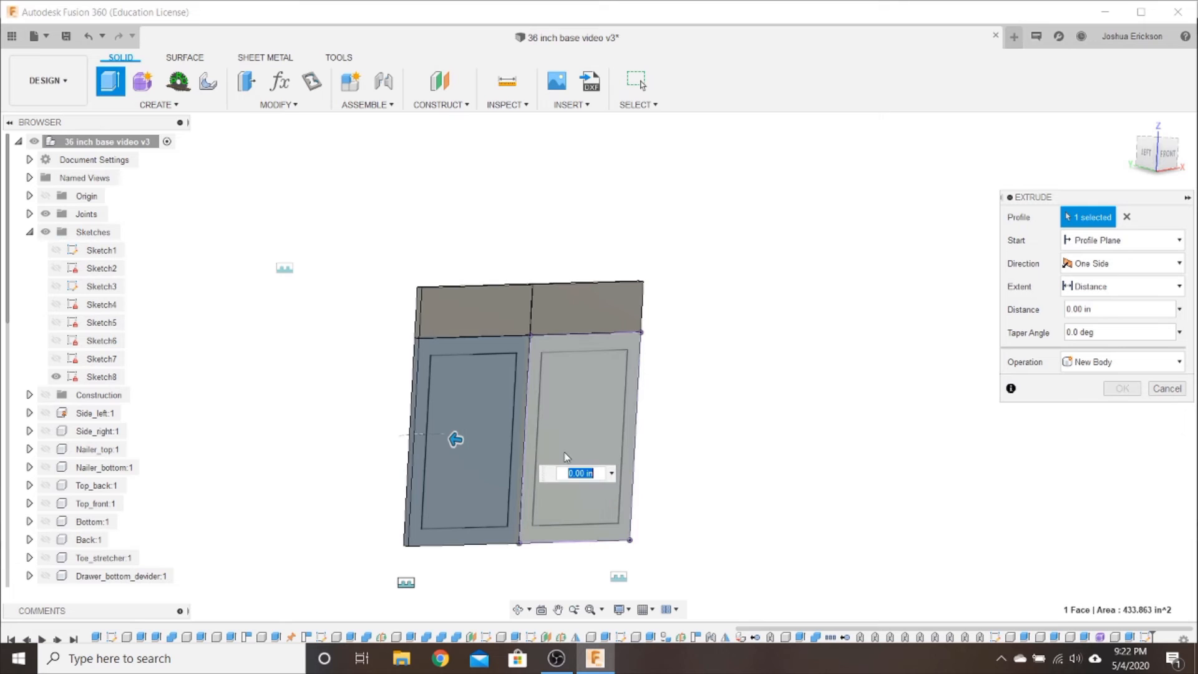
text(1)
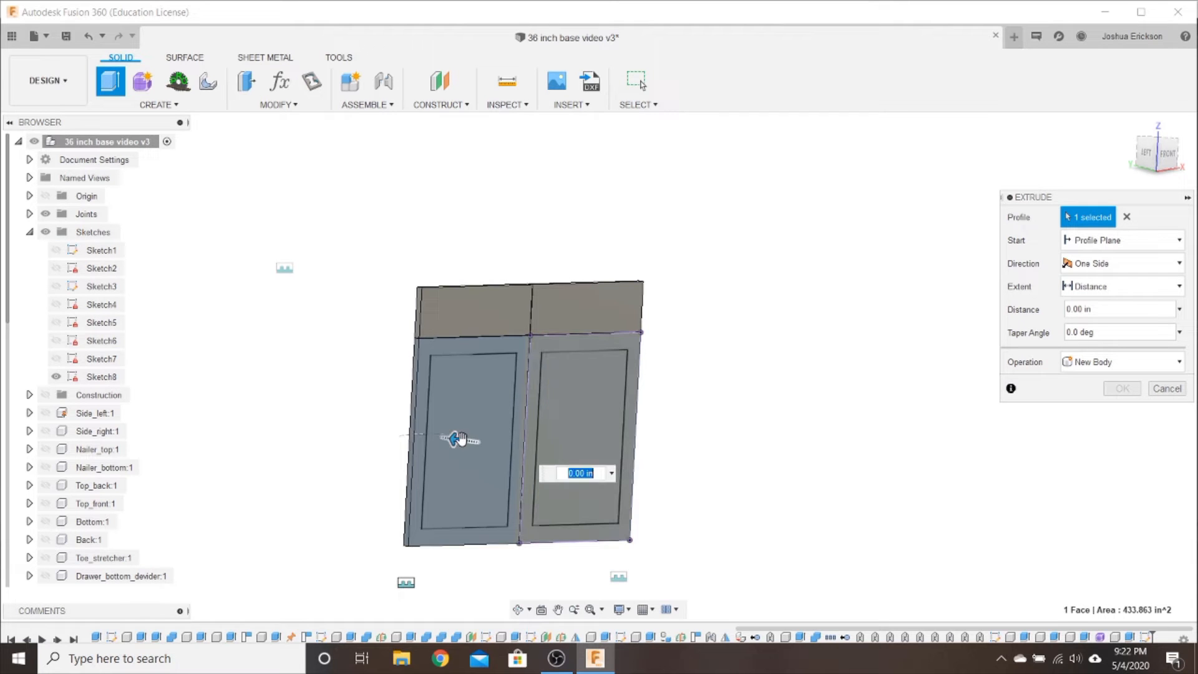
drag(457, 441, 499, 447)
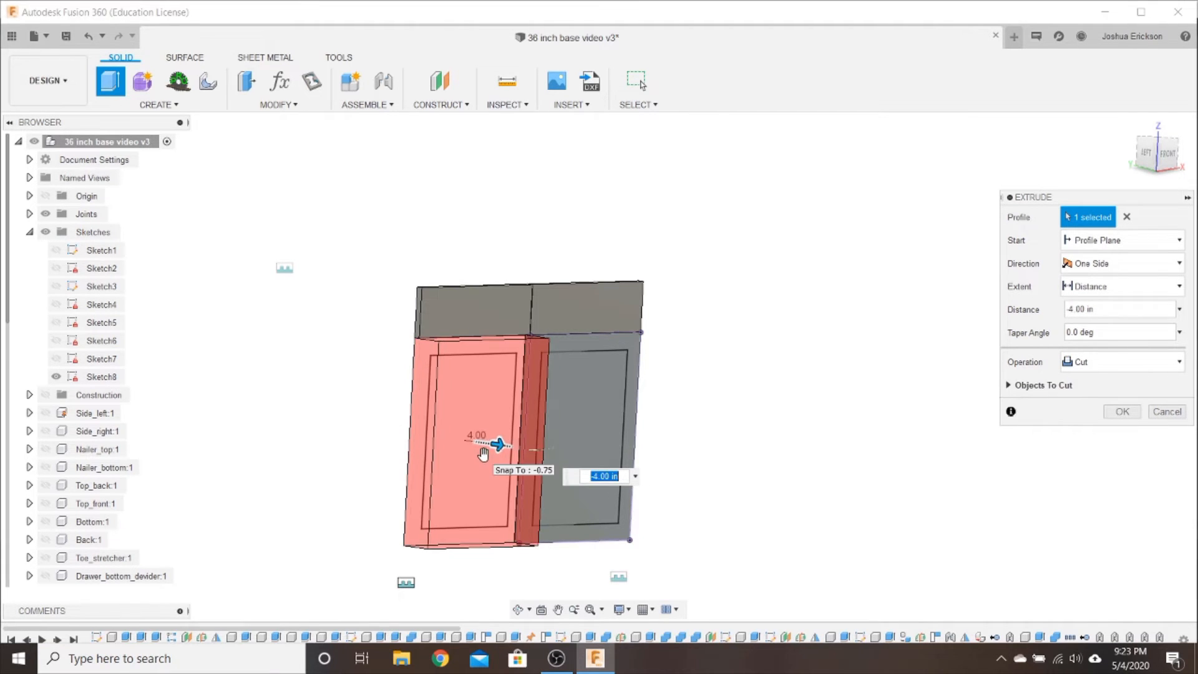
key(Escape)
Cut the left door's inner rectangle into the door with an extrusion distance of -Door_panel
key(e)
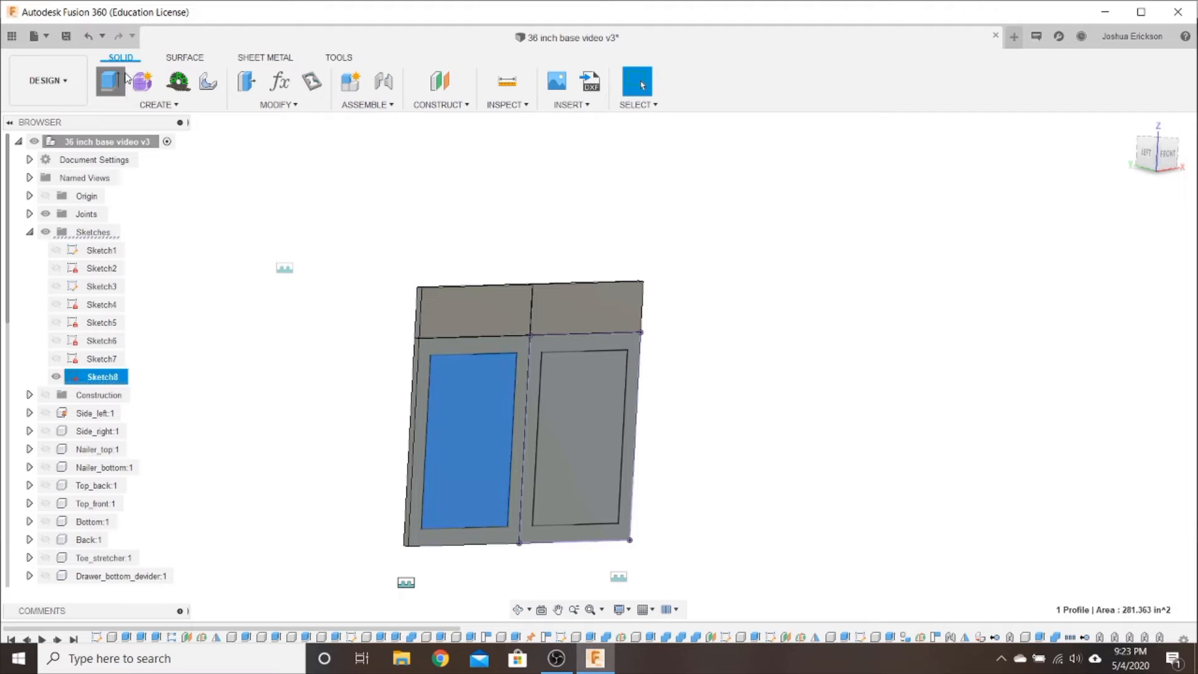
drag(477, 441, 469, 438)
key(BackSpace)
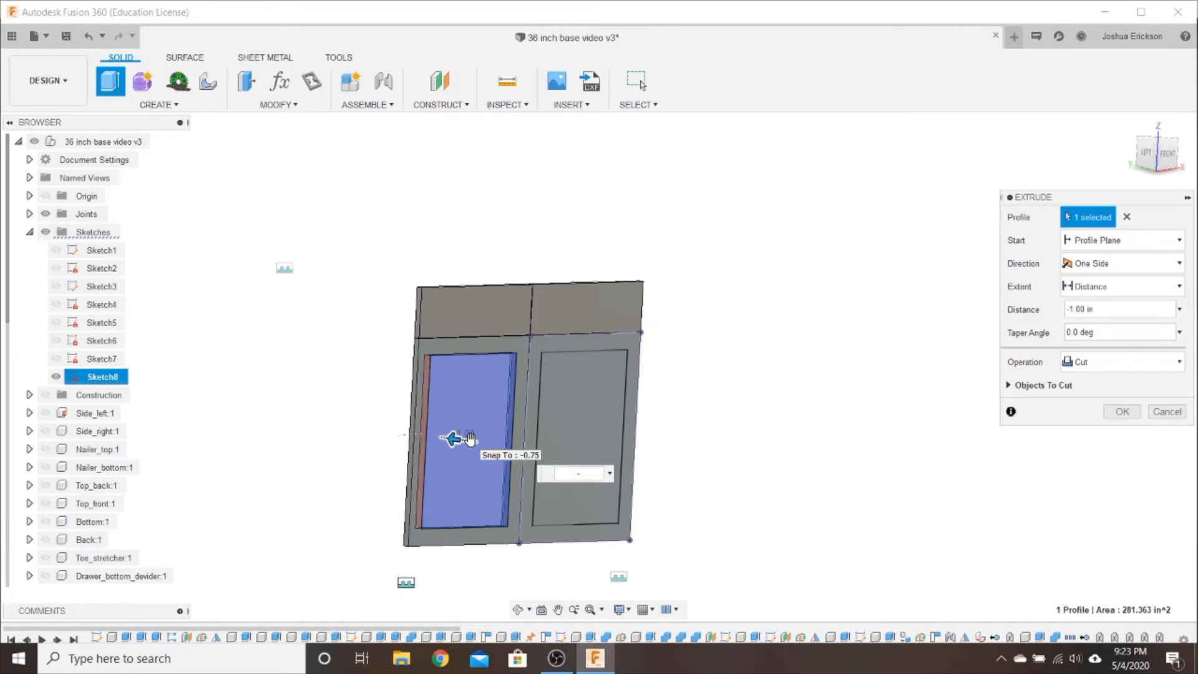
text(-Door_panel)
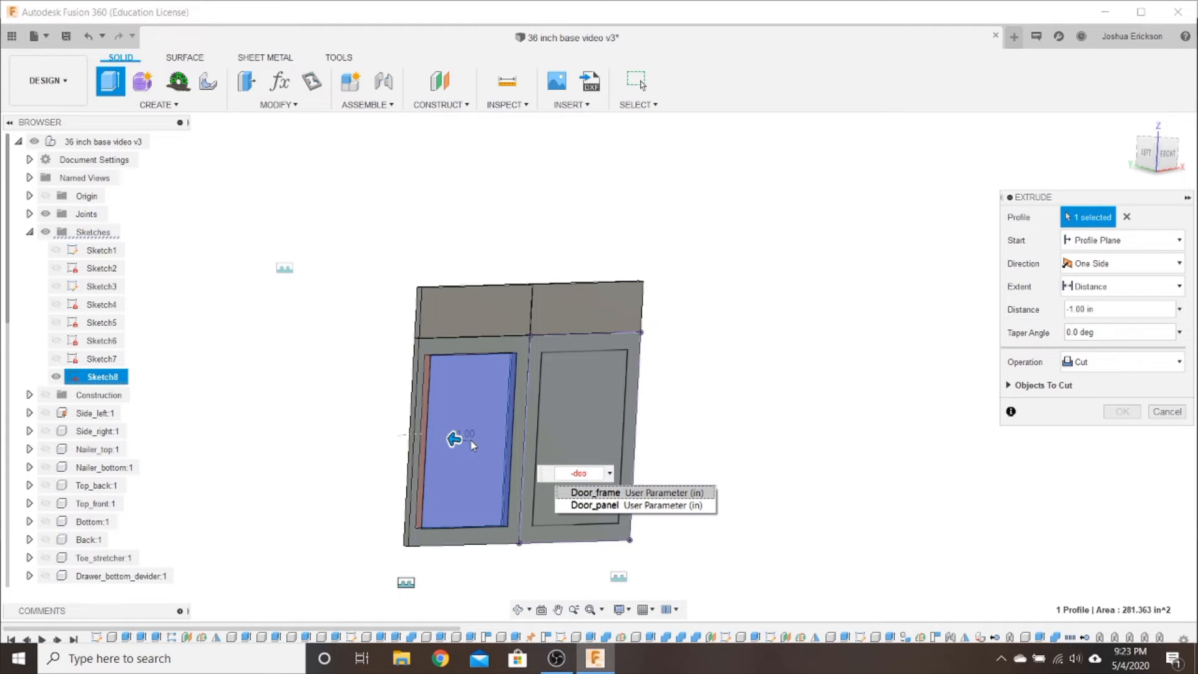
key(Return)
key(Return)
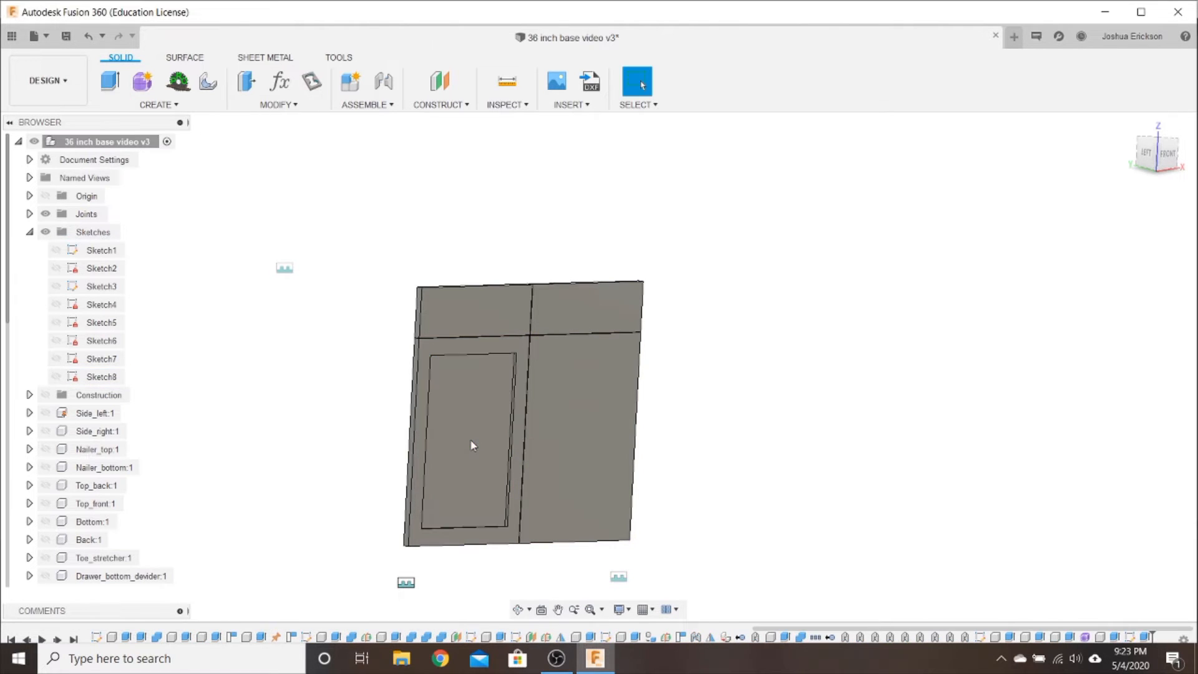
Cut the right door's inner rectangle from Sketch8 with an extrusion distance of -Door_panel, and hide the sketch again
click(56, 376)
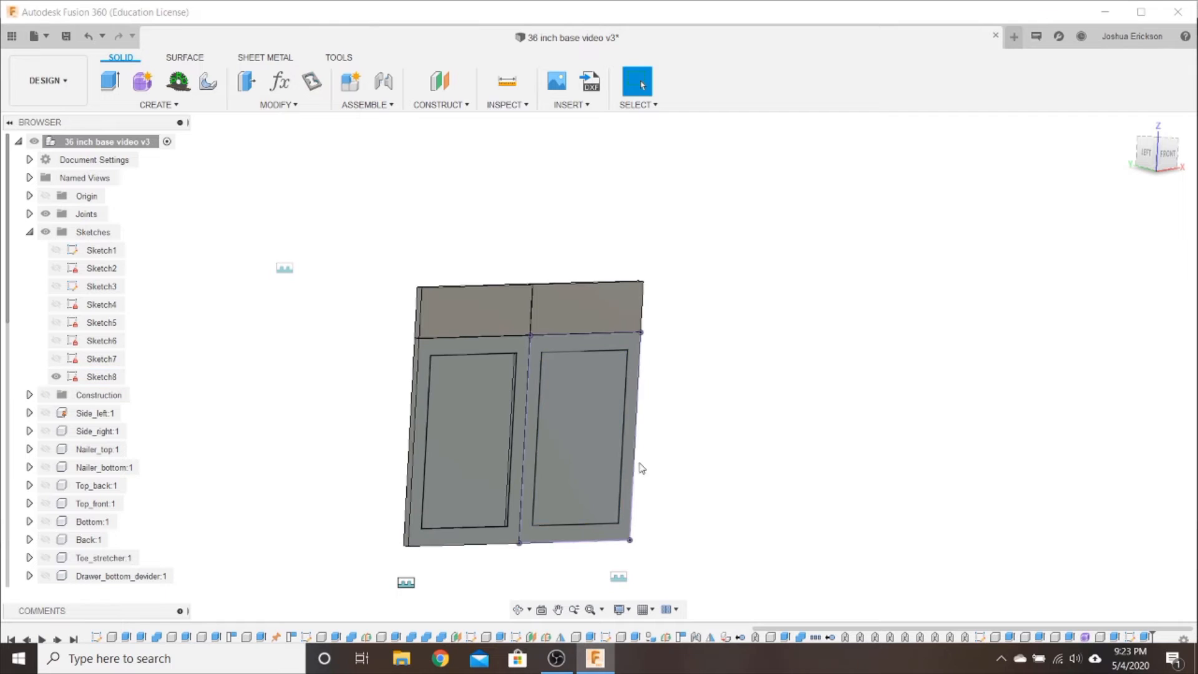
click(575, 448)
click(109, 81)
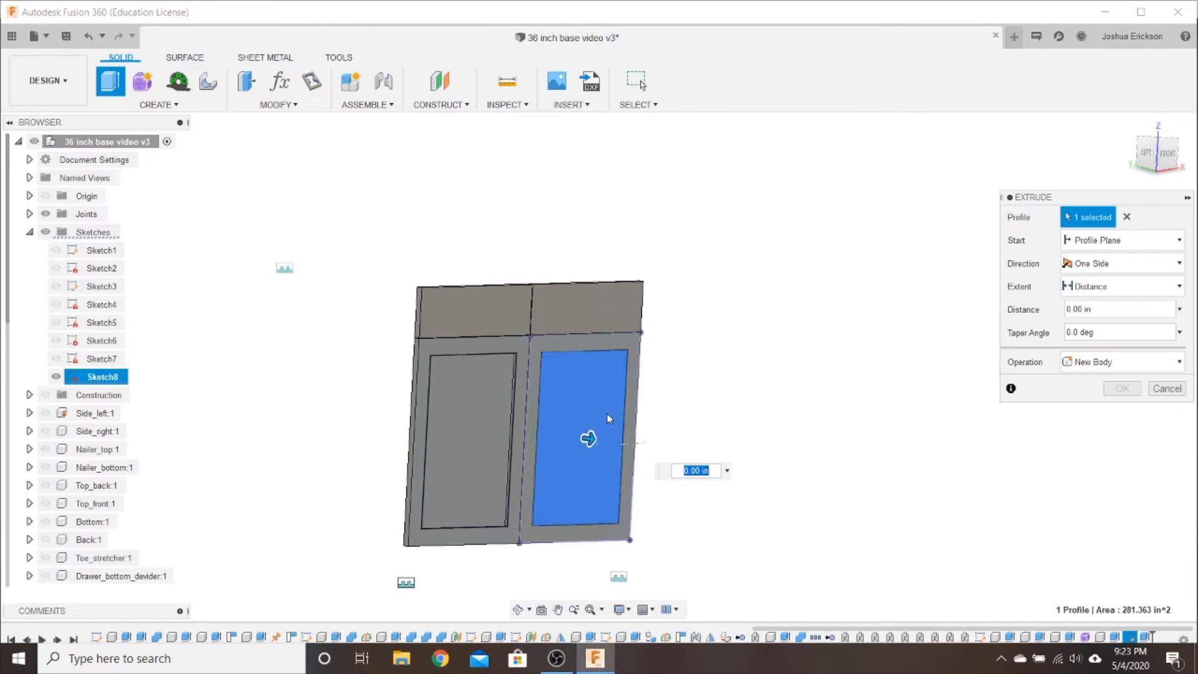
text(-doo)
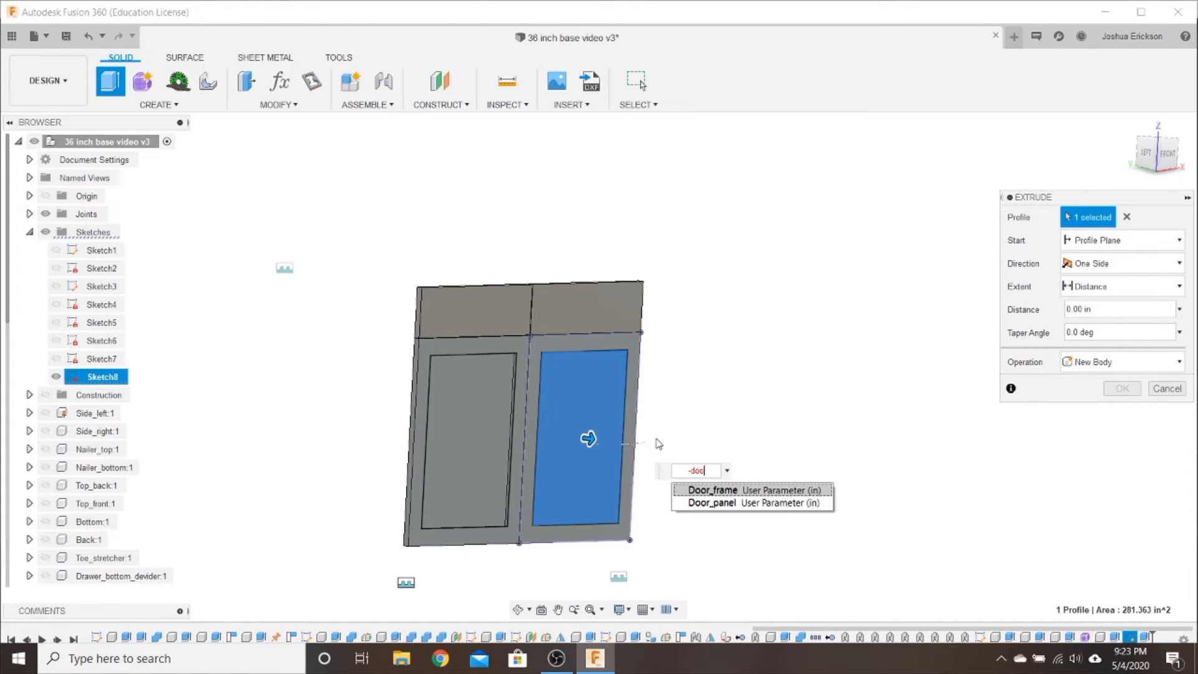
text(r)
key(Down)
key(Return)
key(Return)
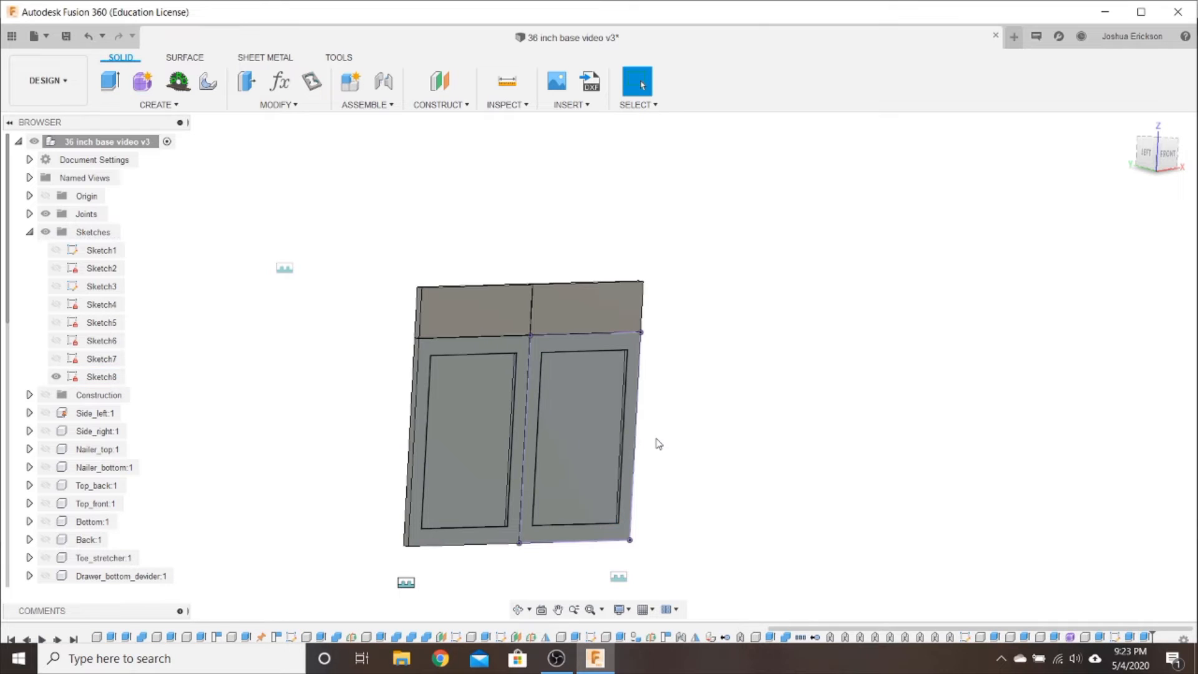
click(56, 376)
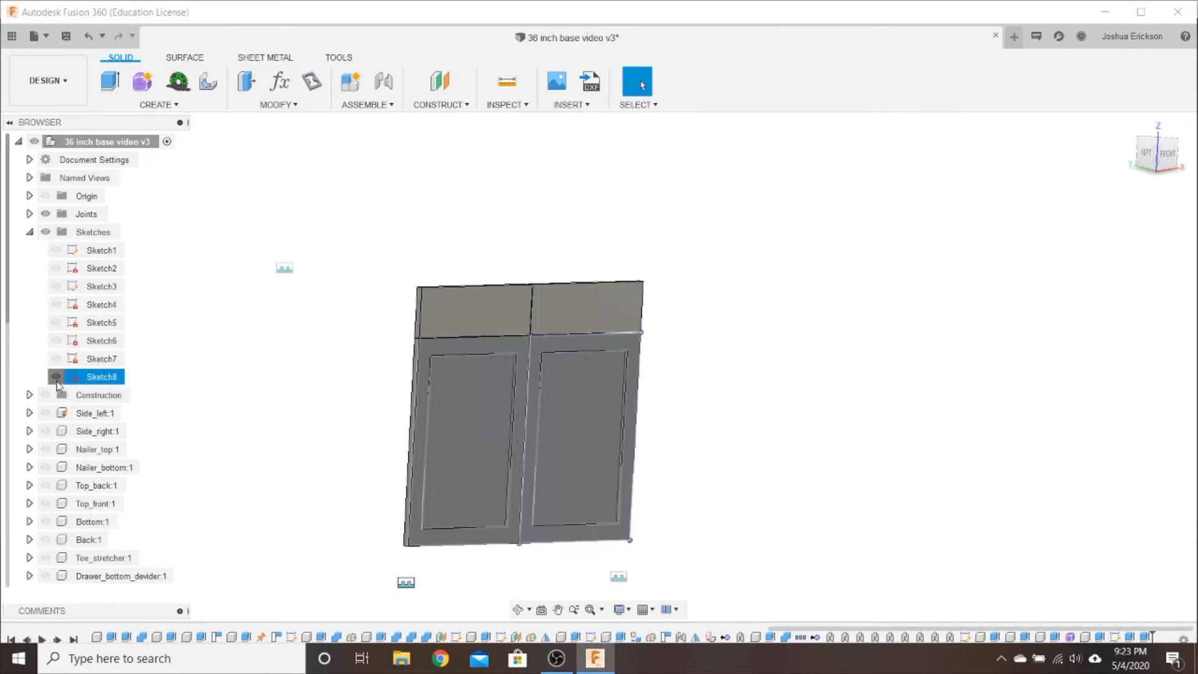
Set the Door_panel user parameter to 0.25 in
shift+middle_drag(195, 381, 243, 380)
scroll(240, 378, down, 2)
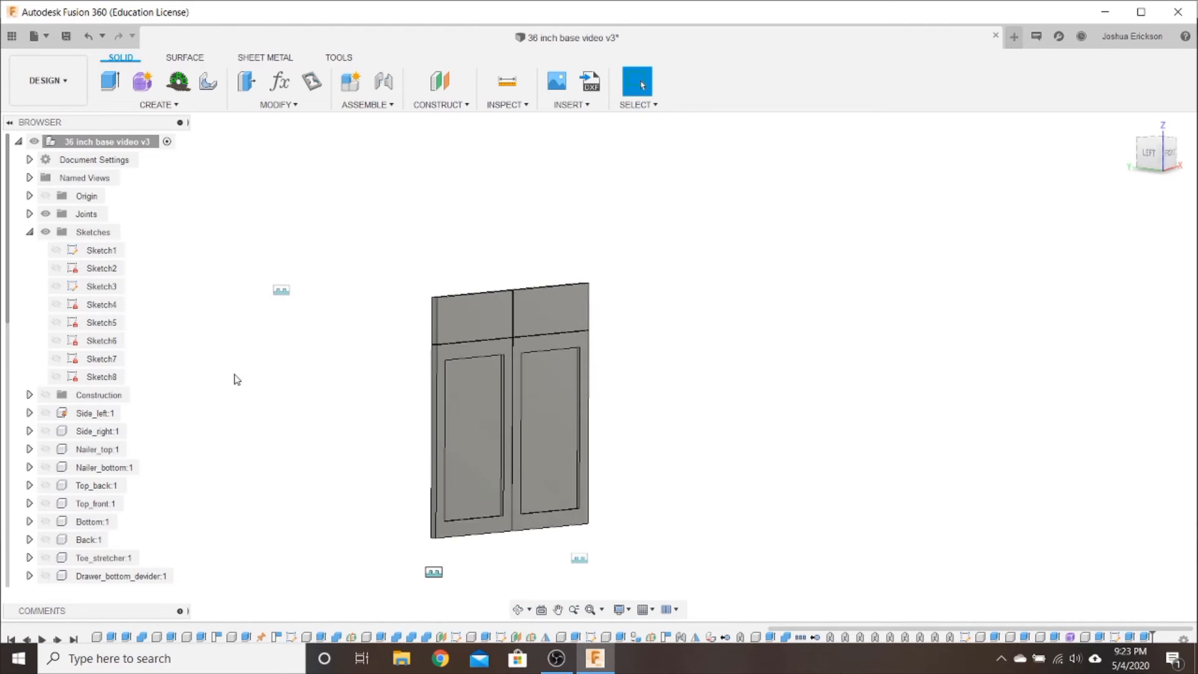
click(279, 81)
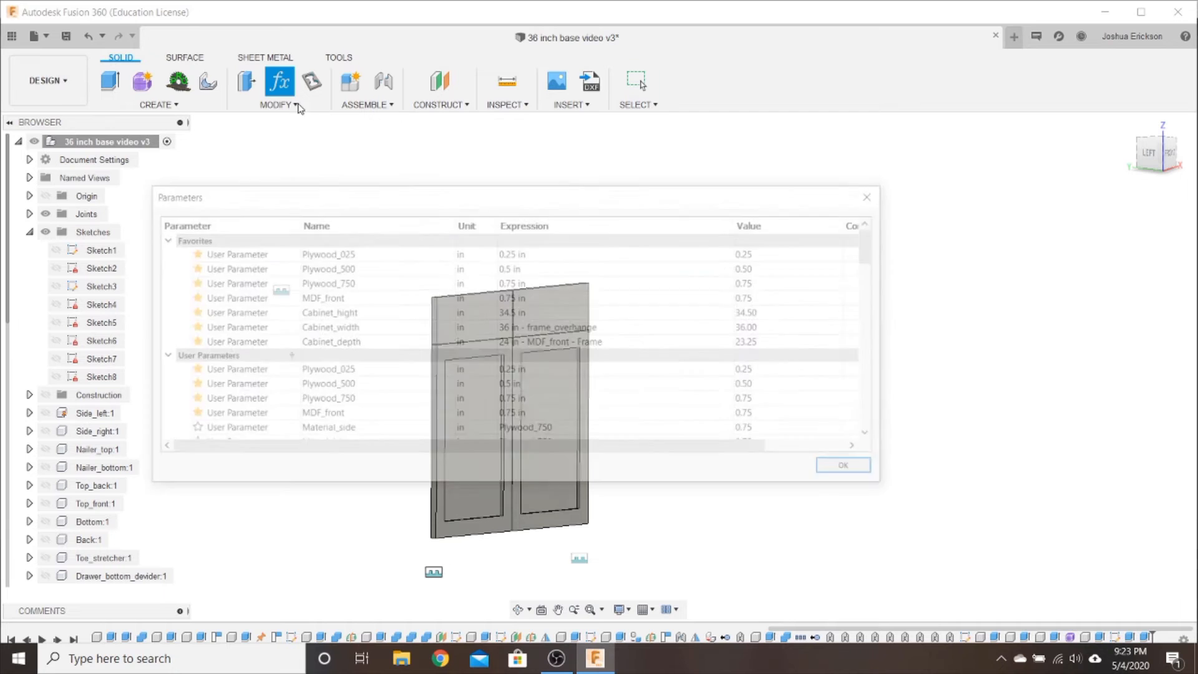
scroll(418, 335, down, 10)
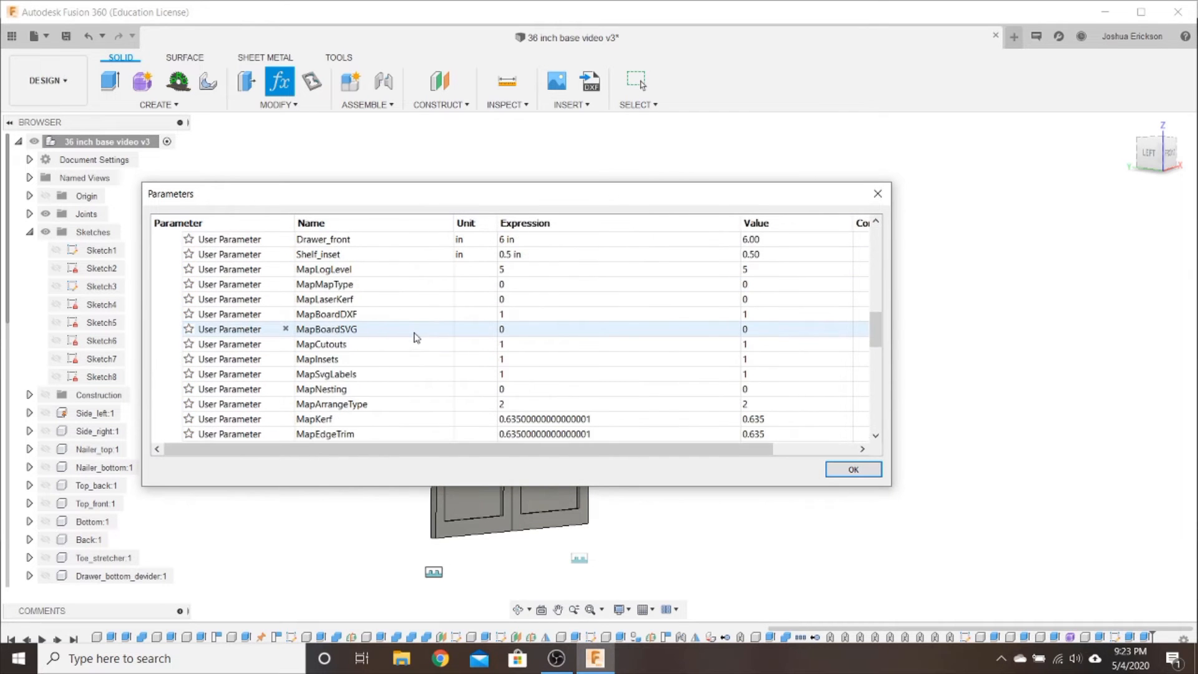
scroll(415, 337, down, 5)
scroll(415, 337, up, 3)
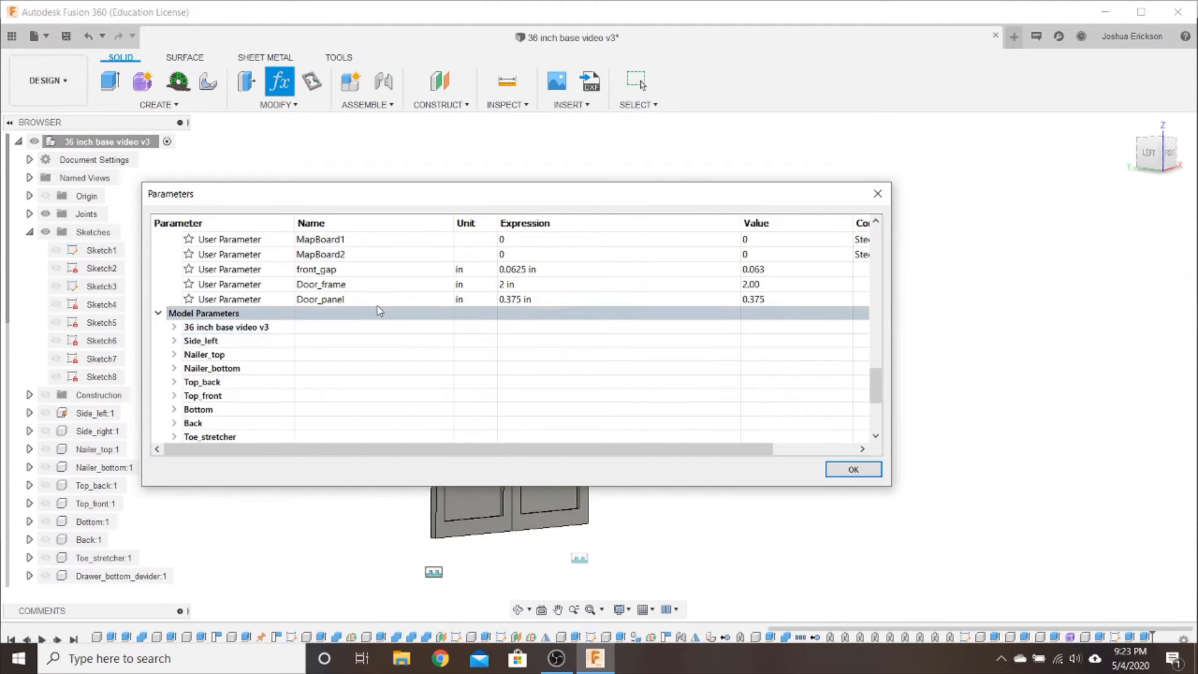
double_click(518, 299)
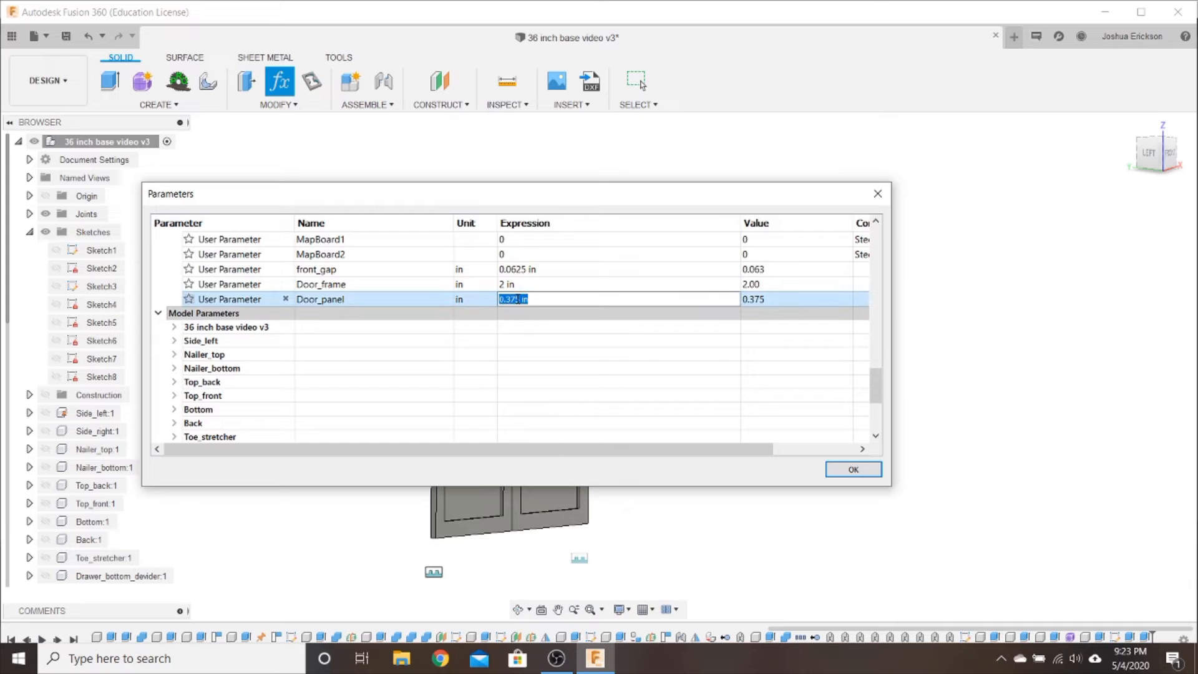
text(0.25)
key(Return)
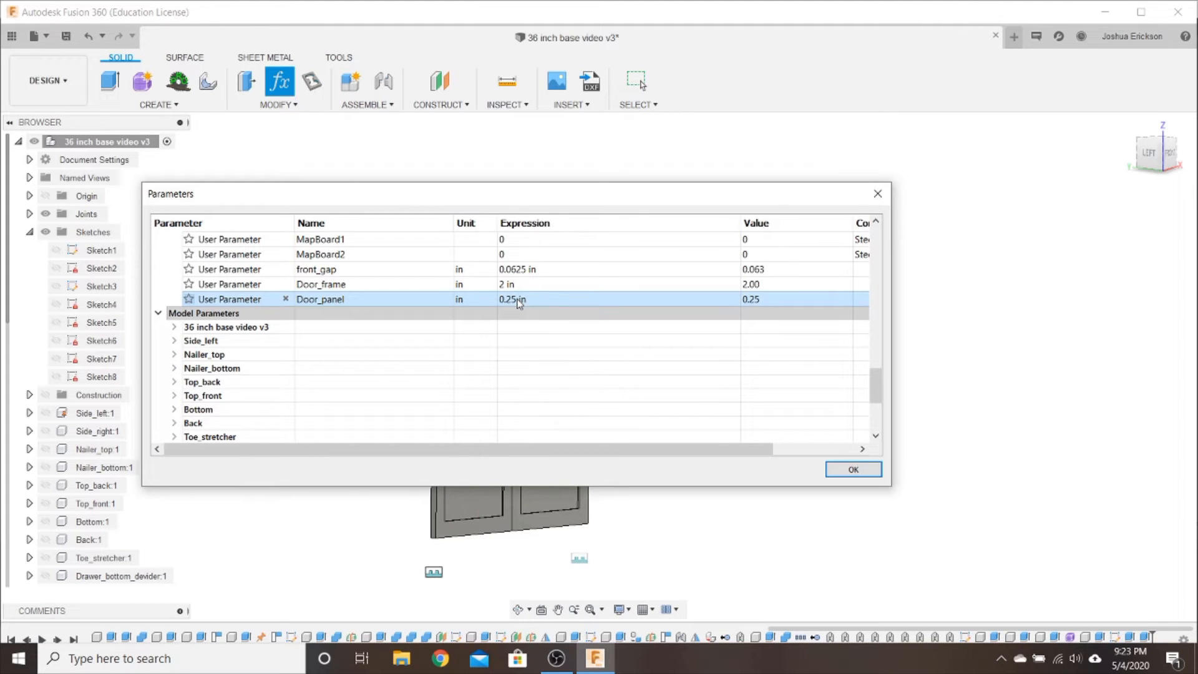
click(853, 469)
Show Component25 and the four mirrored drawer parts: bottom, front, right panel and left panel
scroll(564, 387, up, 5)
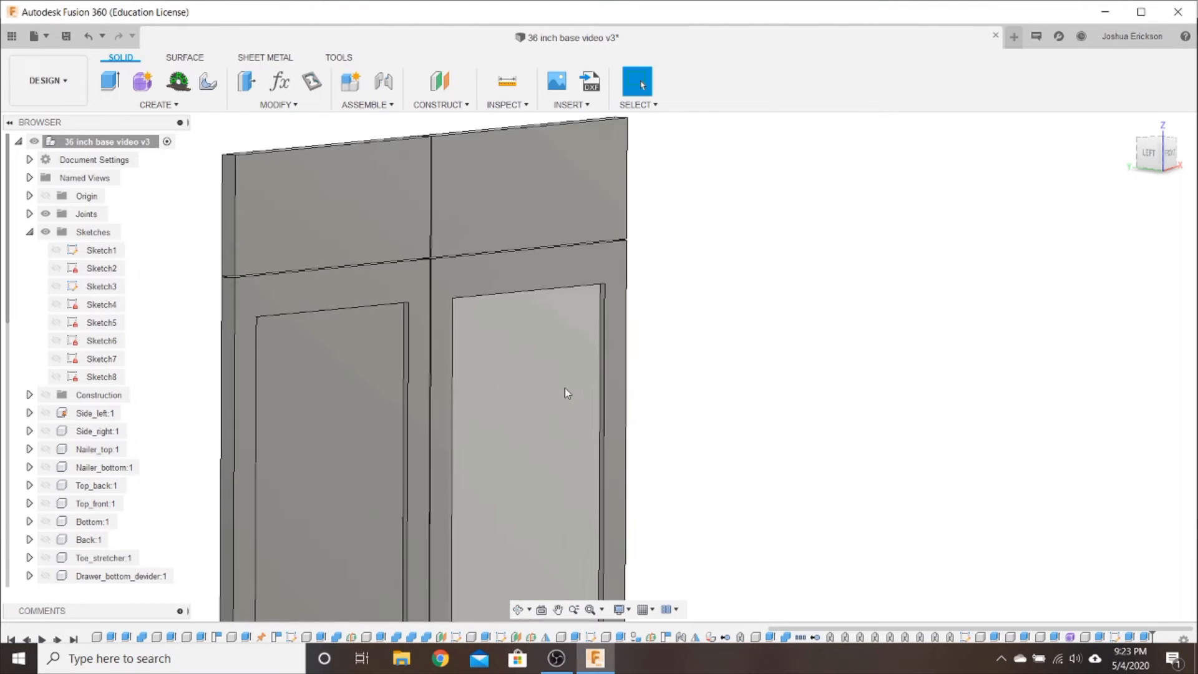
scroll(565, 390, up, 2)
shift+middle_drag(549, 377, 559, 367)
click(610, 373)
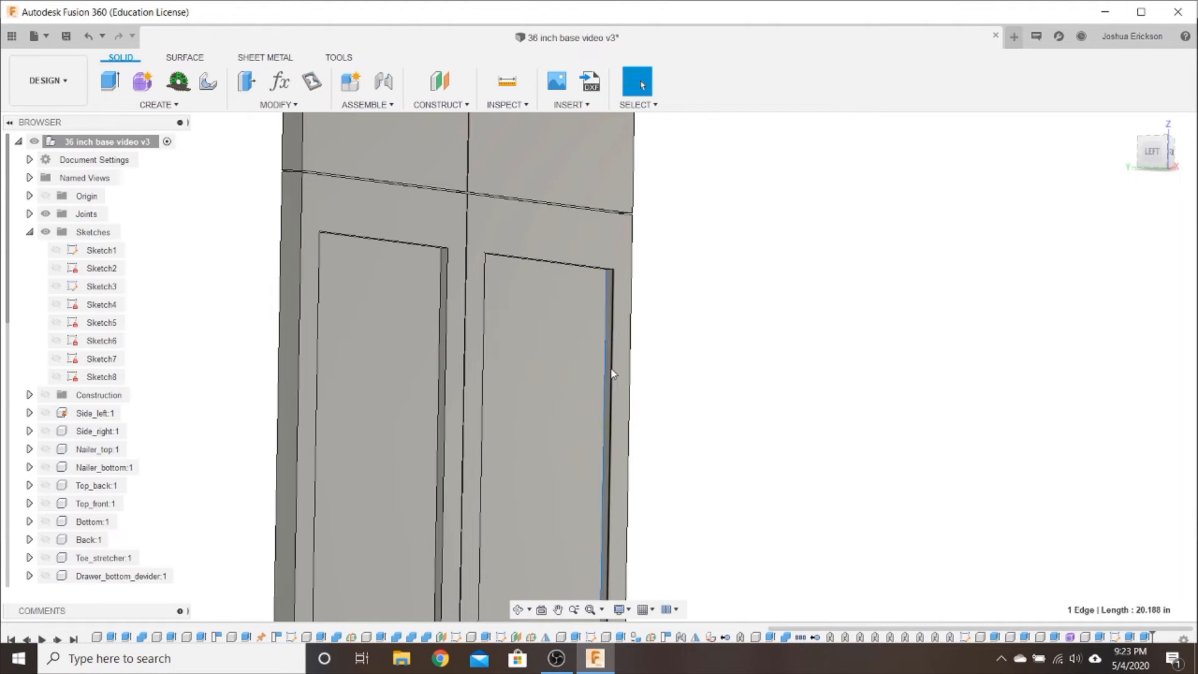
scroll(611, 373, down, 5)
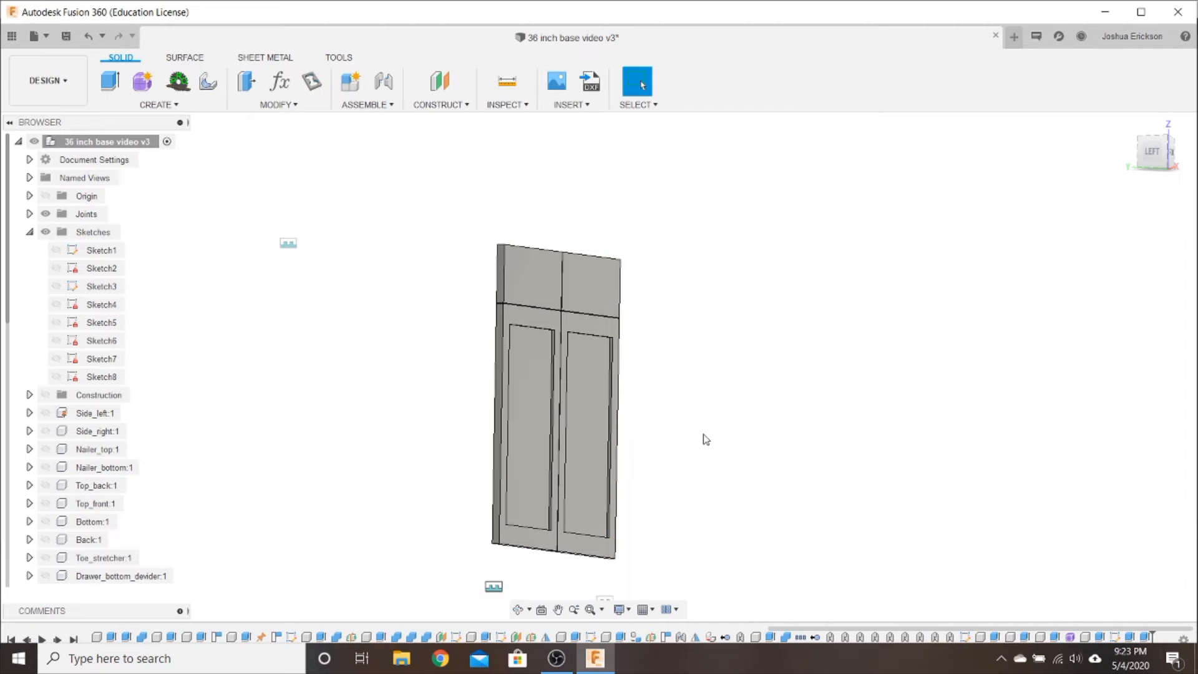
shift+middle_drag(704, 438, 653, 424)
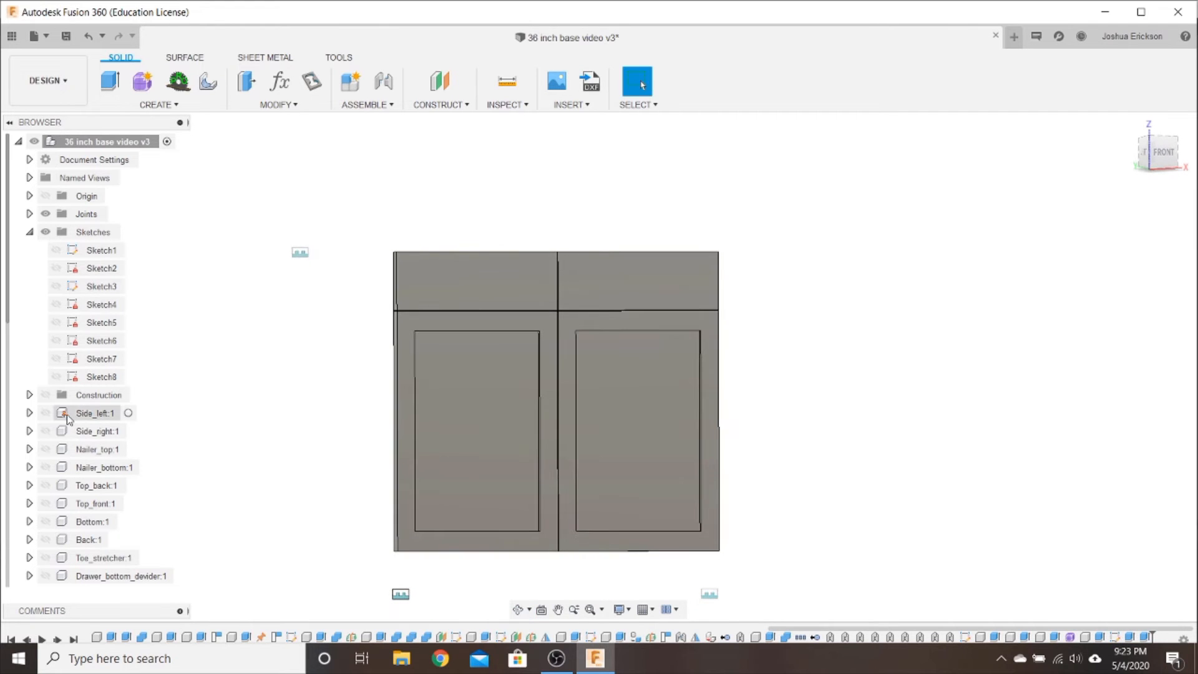
scroll(66, 414, down, 8)
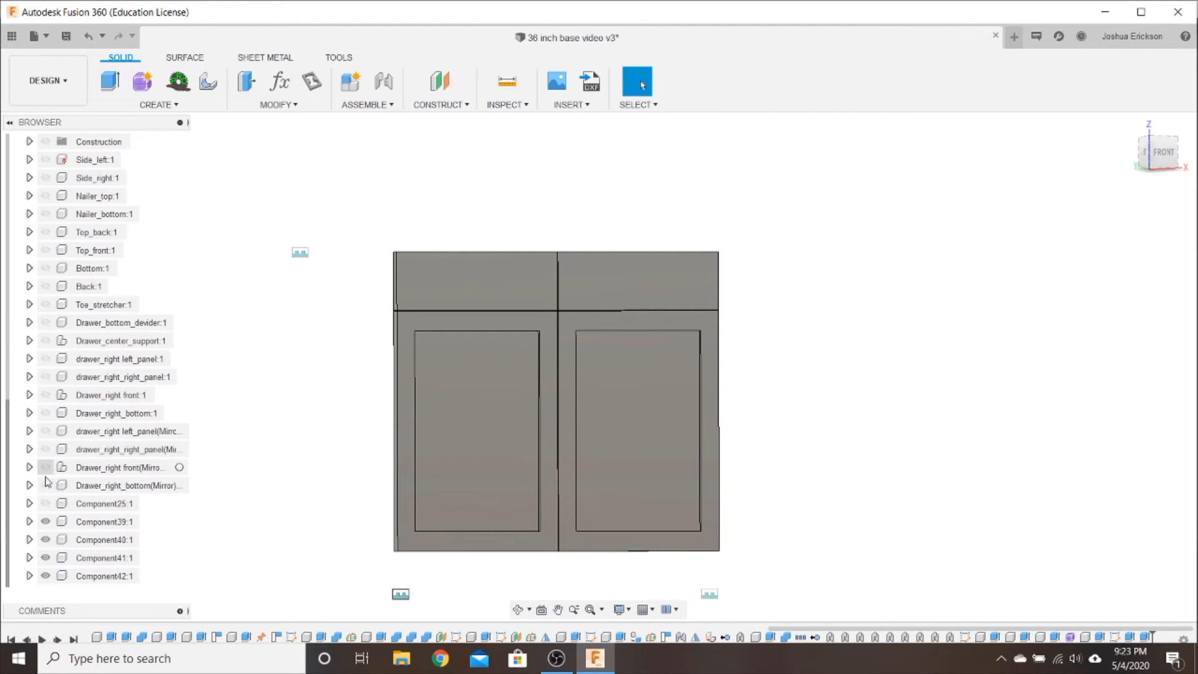
click(46, 504)
click(46, 485)
click(45, 467)
click(45, 450)
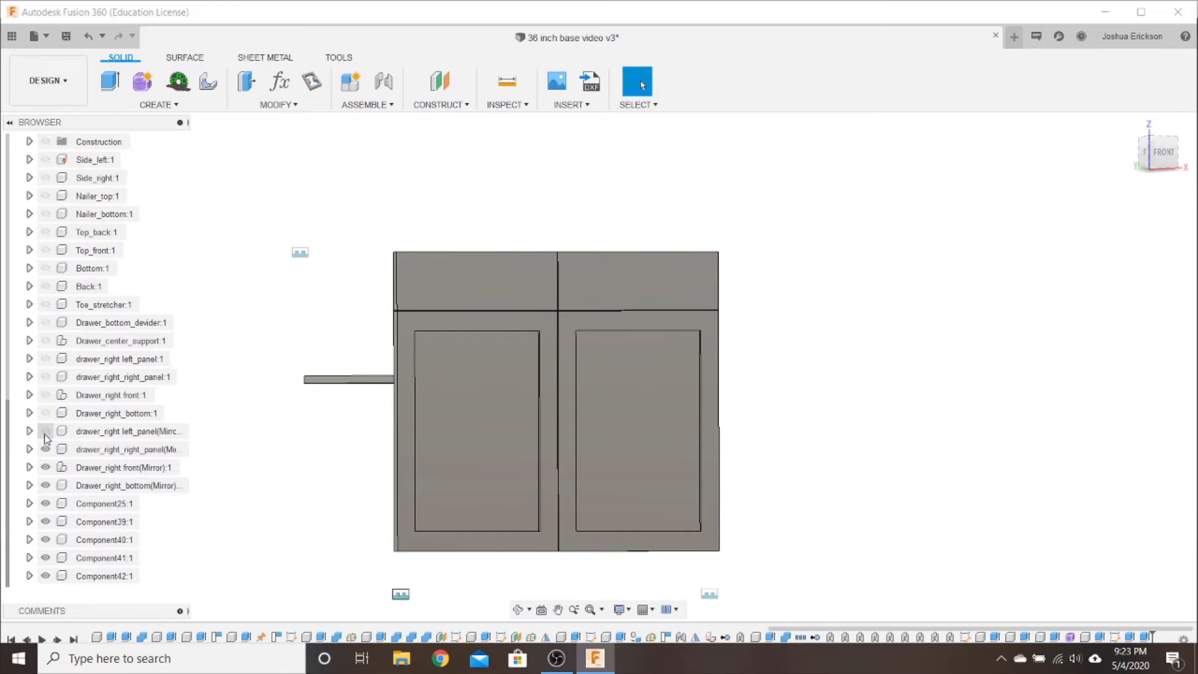
click(45, 431)
Show the original right drawer's bottom, front and two side panels, plus Drawer_center_support and Drawer_bottom_devider
click(46, 413)
click(45, 395)
click(46, 376)
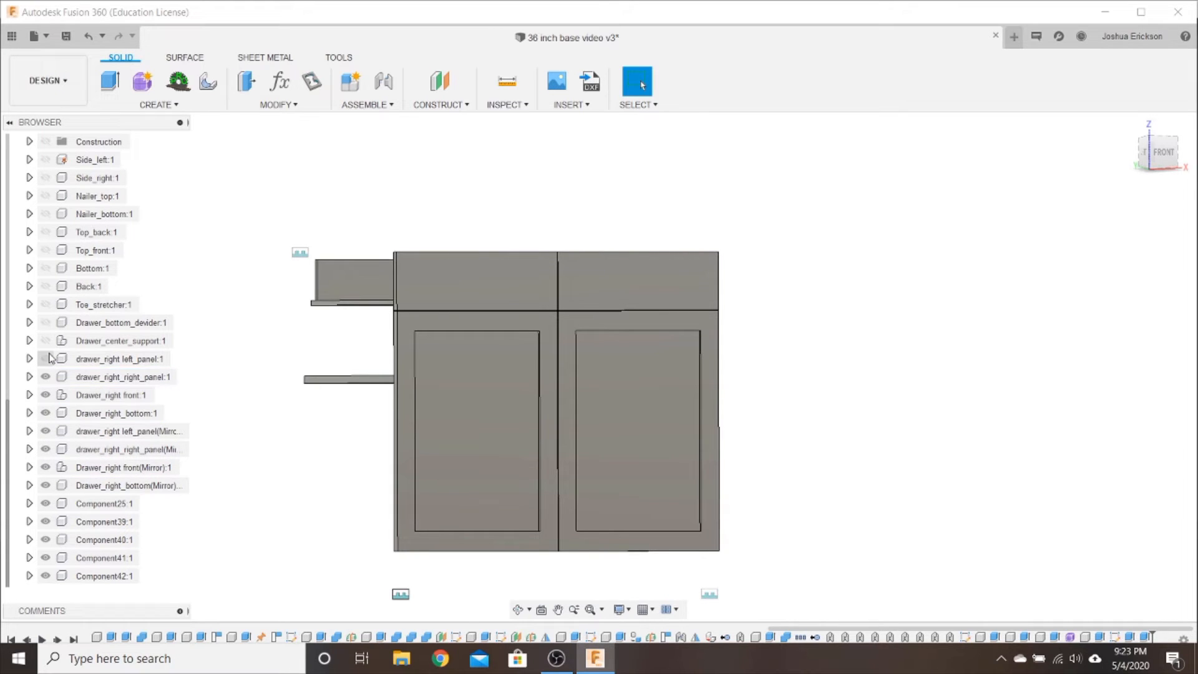
click(45, 358)
click(45, 341)
click(46, 323)
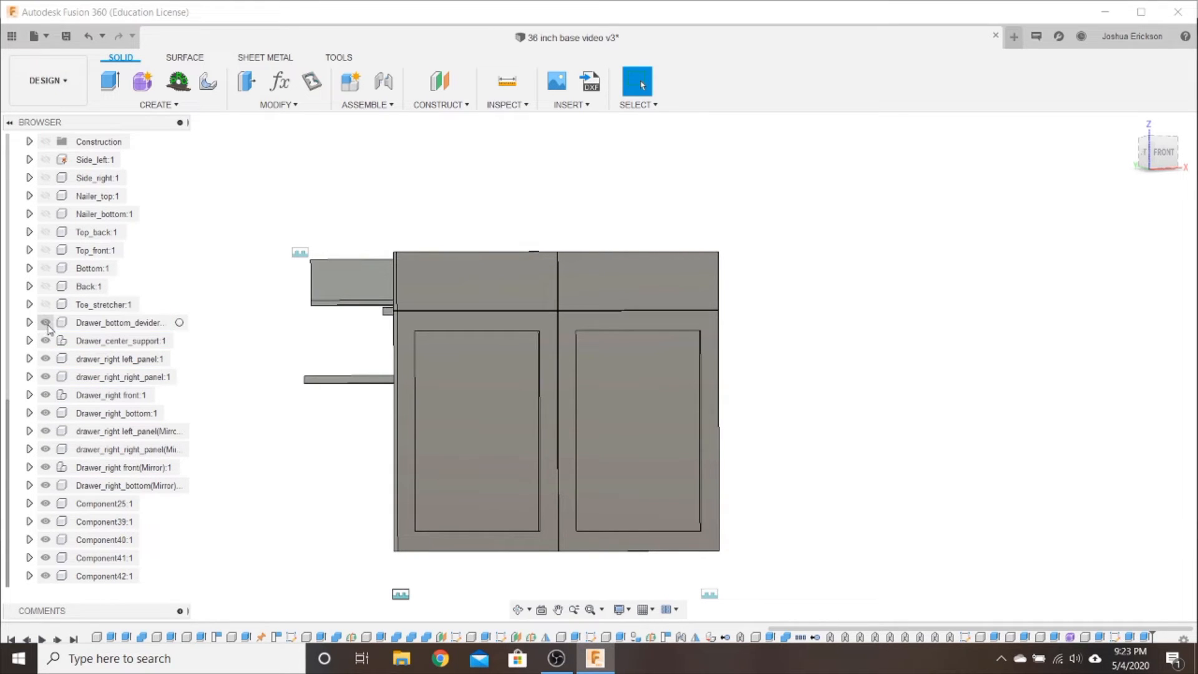
Show the cabinet carcass parts: toe stretcher, back, bottom, both top rails, both nailers and both sides
click(46, 305)
click(45, 286)
click(46, 269)
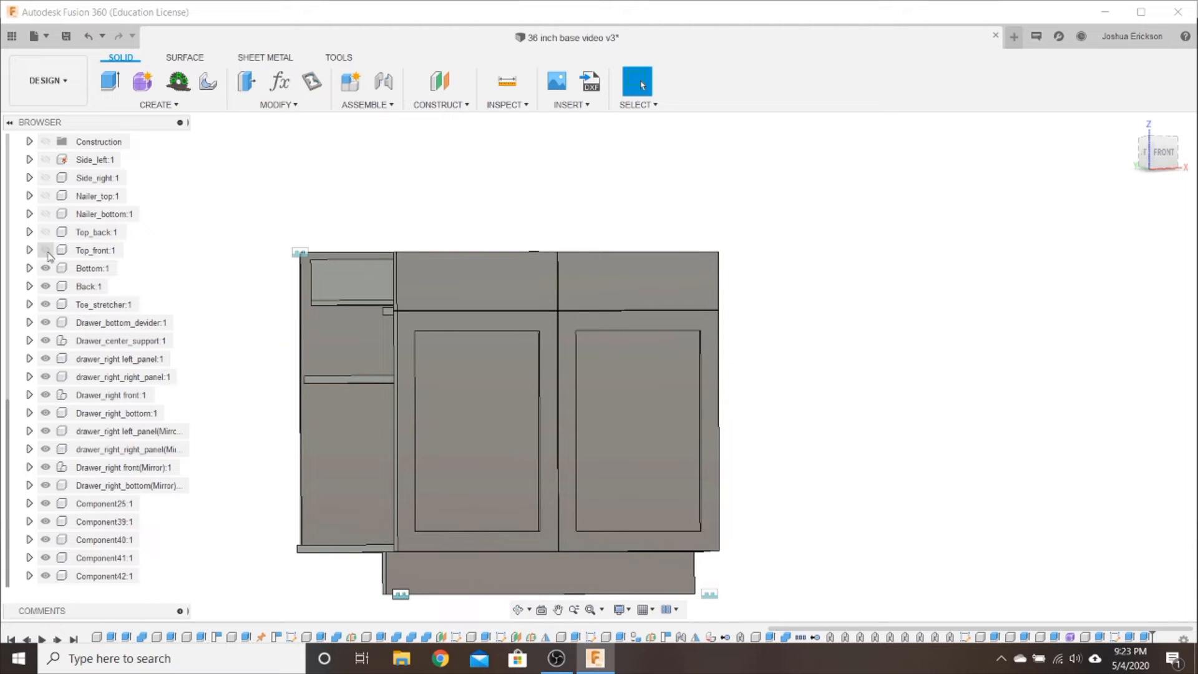
click(45, 251)
click(45, 232)
click(46, 214)
click(46, 196)
click(45, 177)
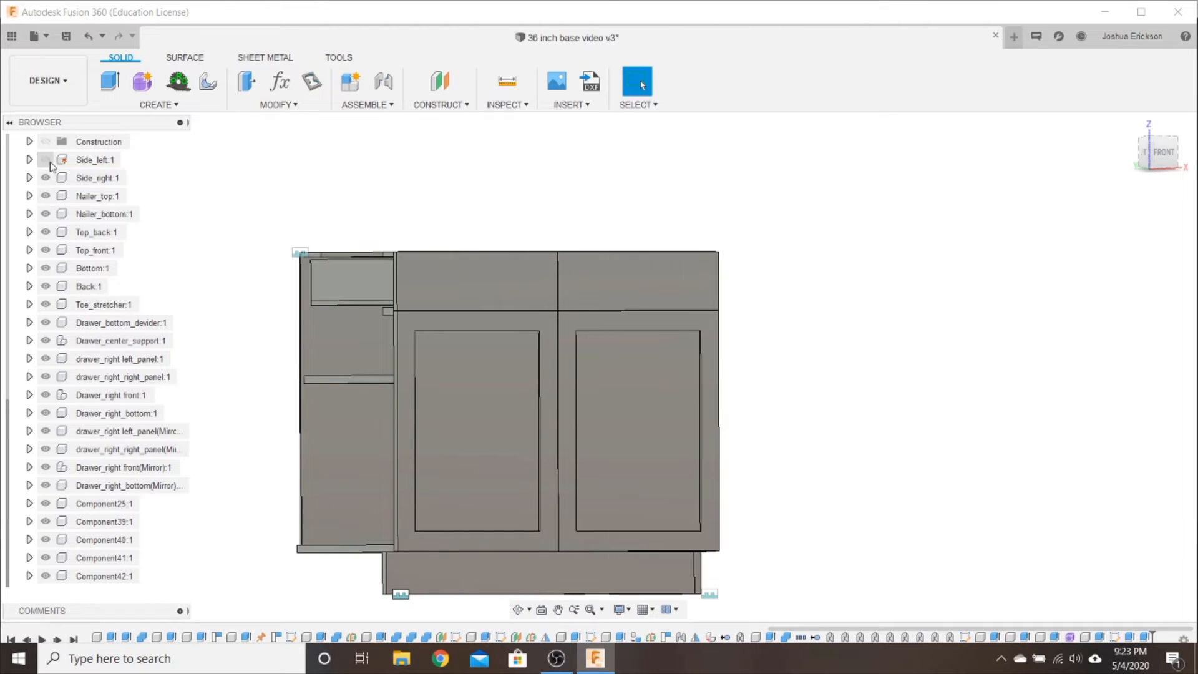
click(45, 160)
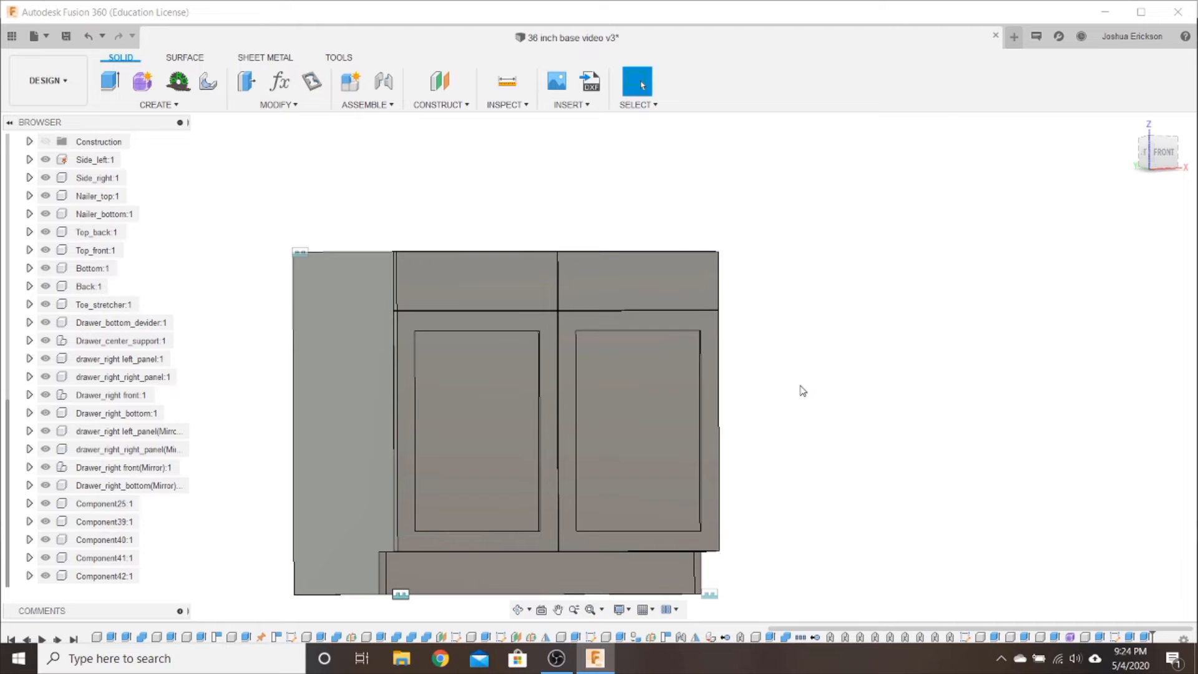
Rename Component25 as Shelf
shift+middle_drag(882, 395, 857, 370)
scroll(289, 447, down, 1)
click(78, 506)
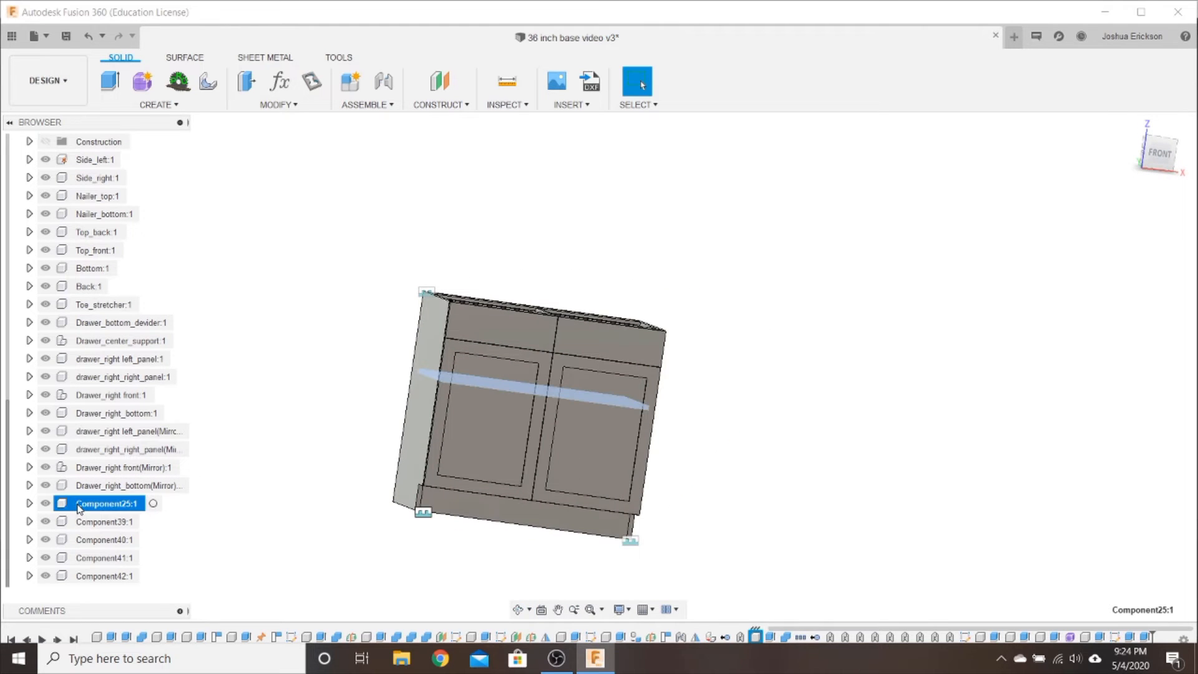
click(88, 522)
click(93, 506)
click(112, 505)
text(Shelf)
key(Return)
Rename Component39, the left drawer front, as Drawer_front_left
click(111, 523)
click(111, 523)
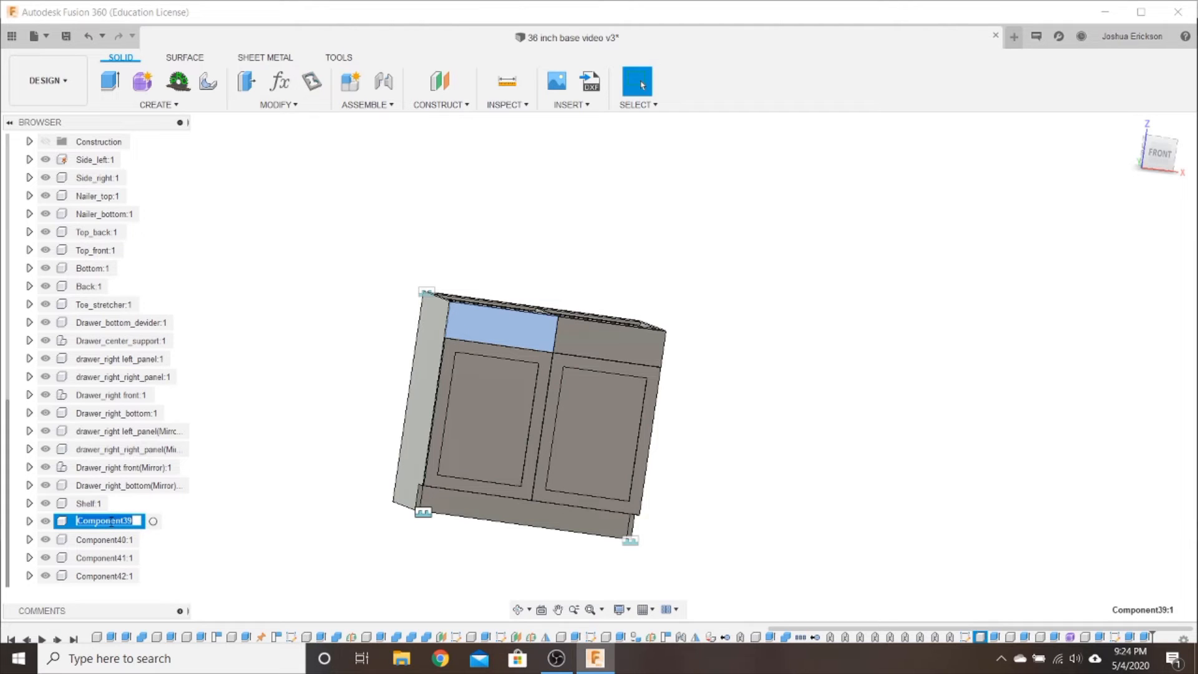
text(Drawer_front_left)
key(Return)
Rename Component40, the right drawer front, as Drawer_front_right
click(107, 540)
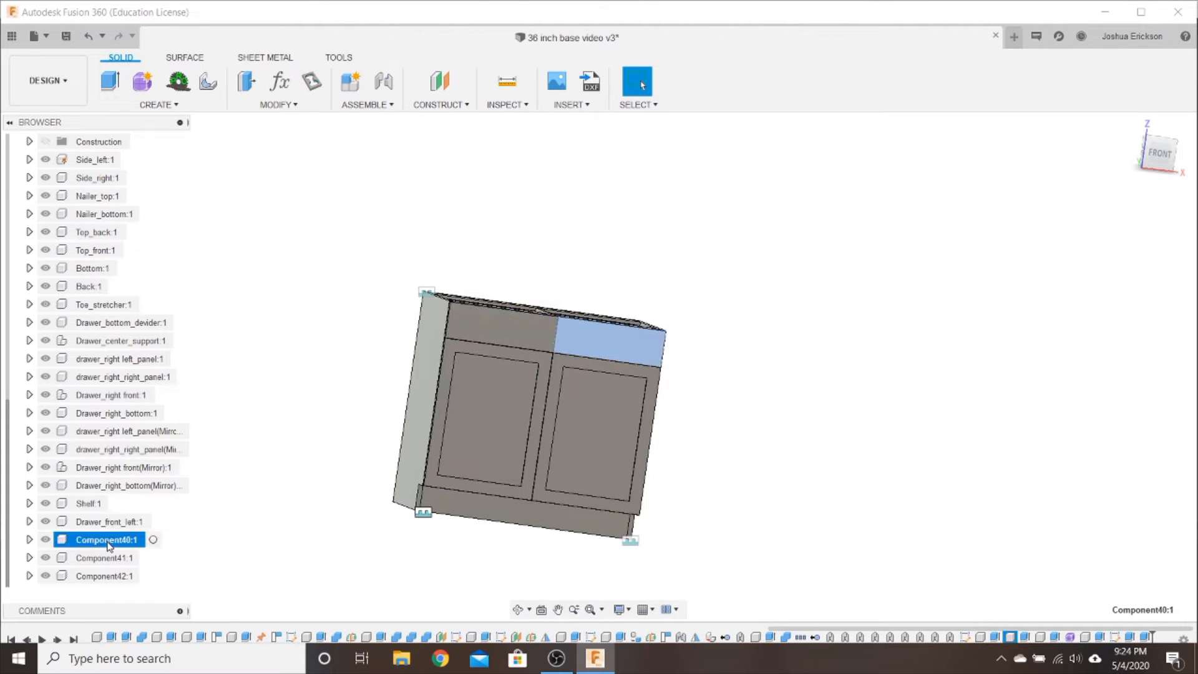
double_click(108, 540)
text(Drawer_front_right)
key(Return)
Rename Component41, the left door, as Door_left
click(114, 558)
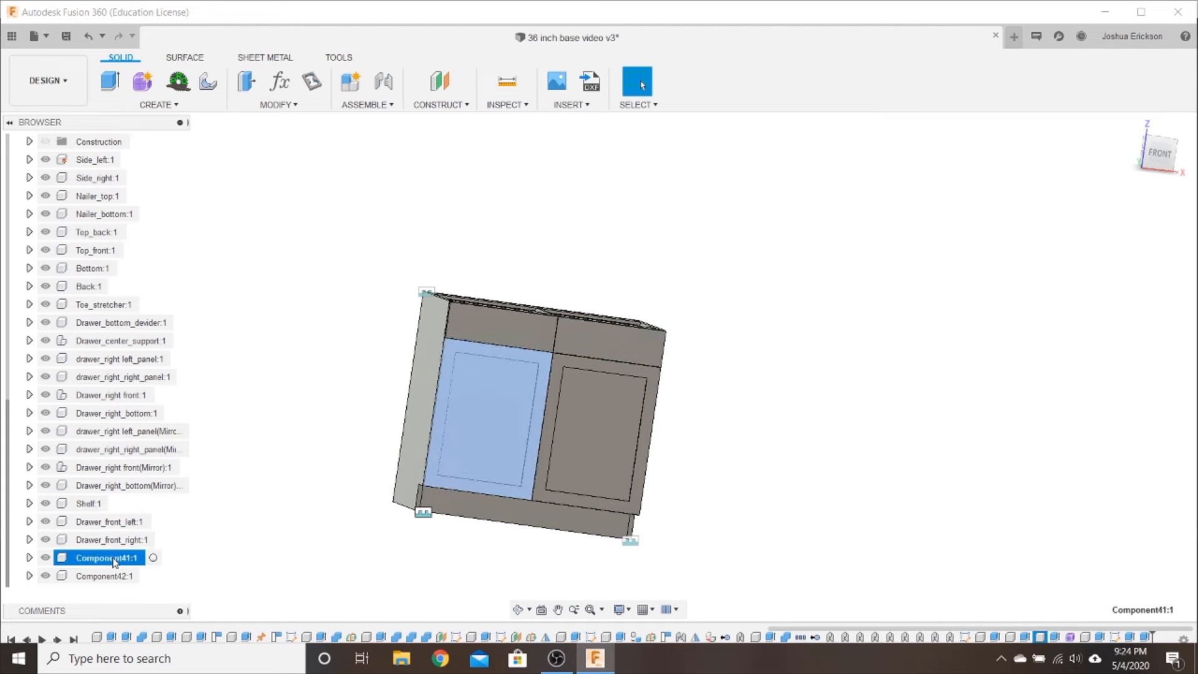
double_click(114, 559)
text(Doo)
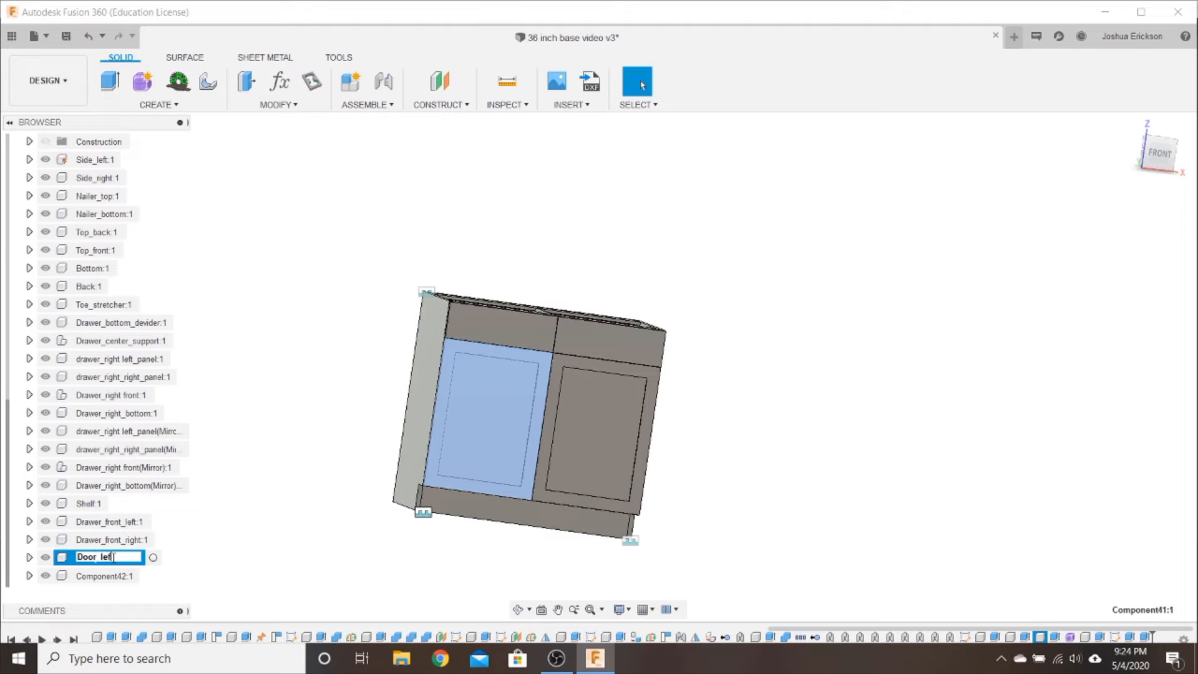
text(r_left)
key(Return)
Rename Component42, the right door, as Door_right
click(117, 576)
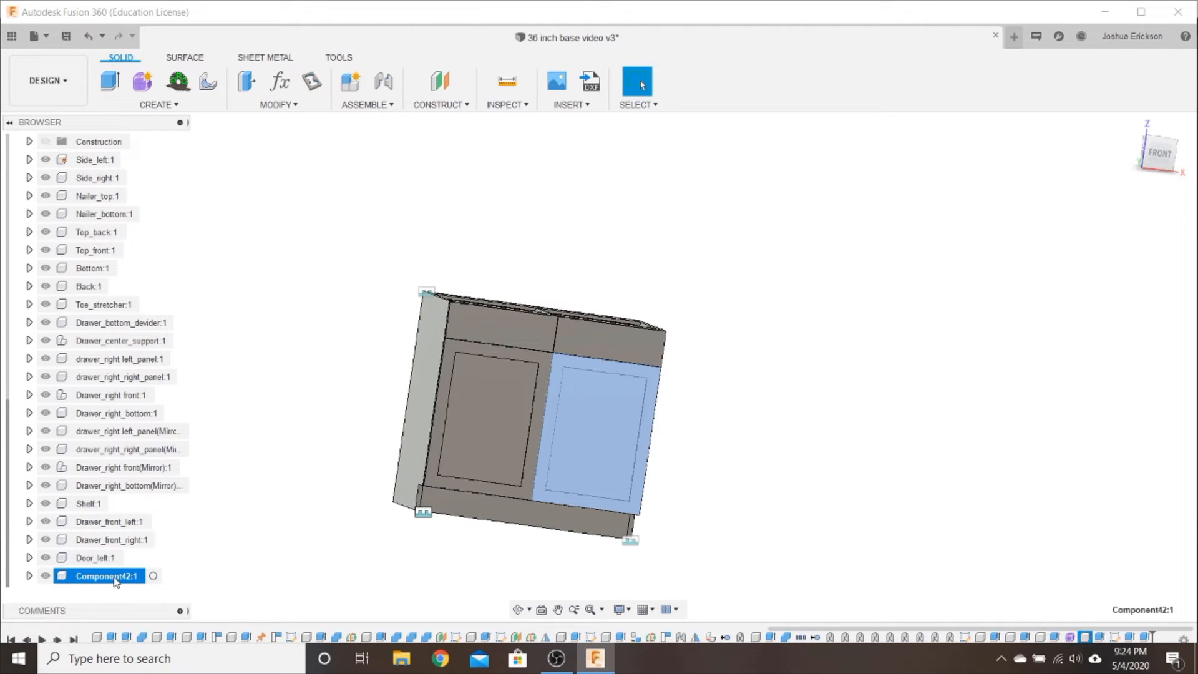
double_click(114, 577)
text(Door_right)
key(Return)
click(813, 467)
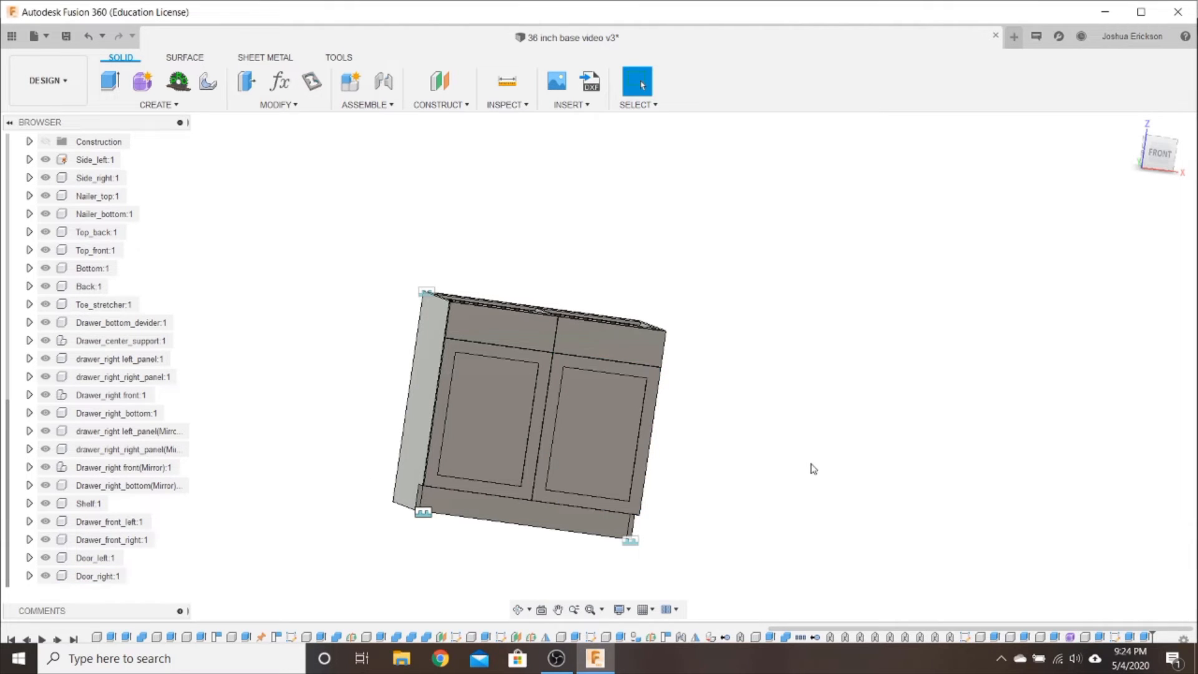
Save the 36 inch base video design as a new version with the default version description
scroll(813, 467, down, 1)
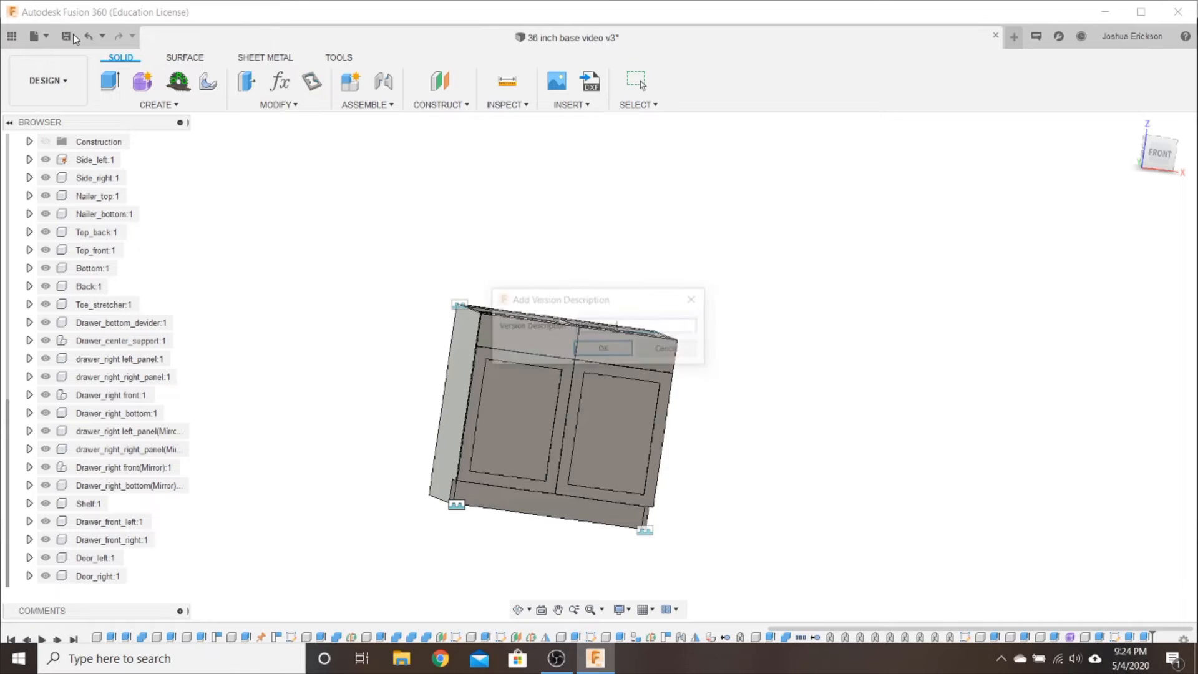
key(ctrl+s)
click(603, 349)
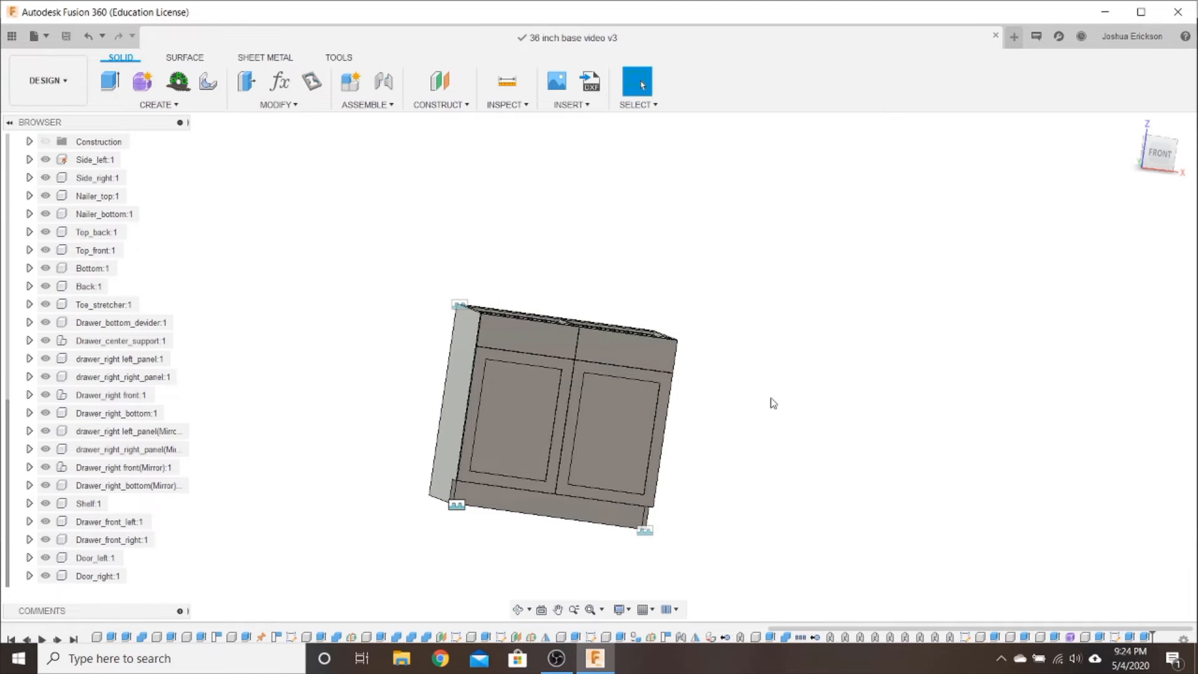
Save a copy of the cabinet design as 37 inch base in the same project, keeping the version description User Saved
shift+middle_drag(769, 404, 682, 417)
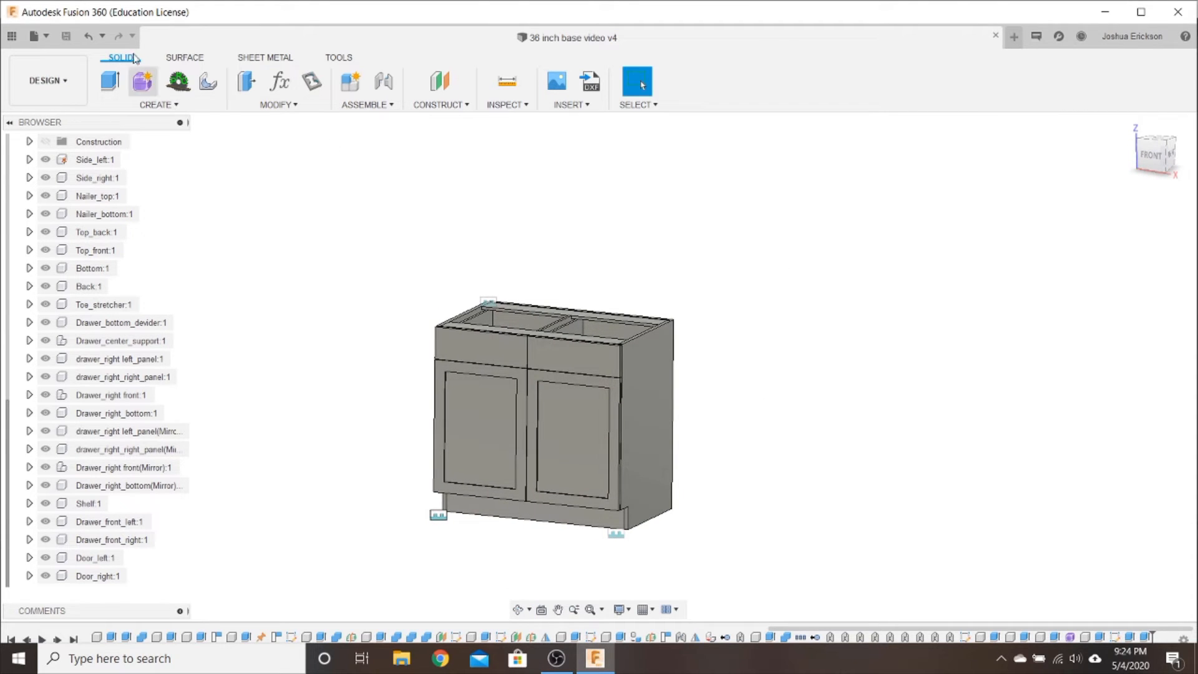
click(45, 42)
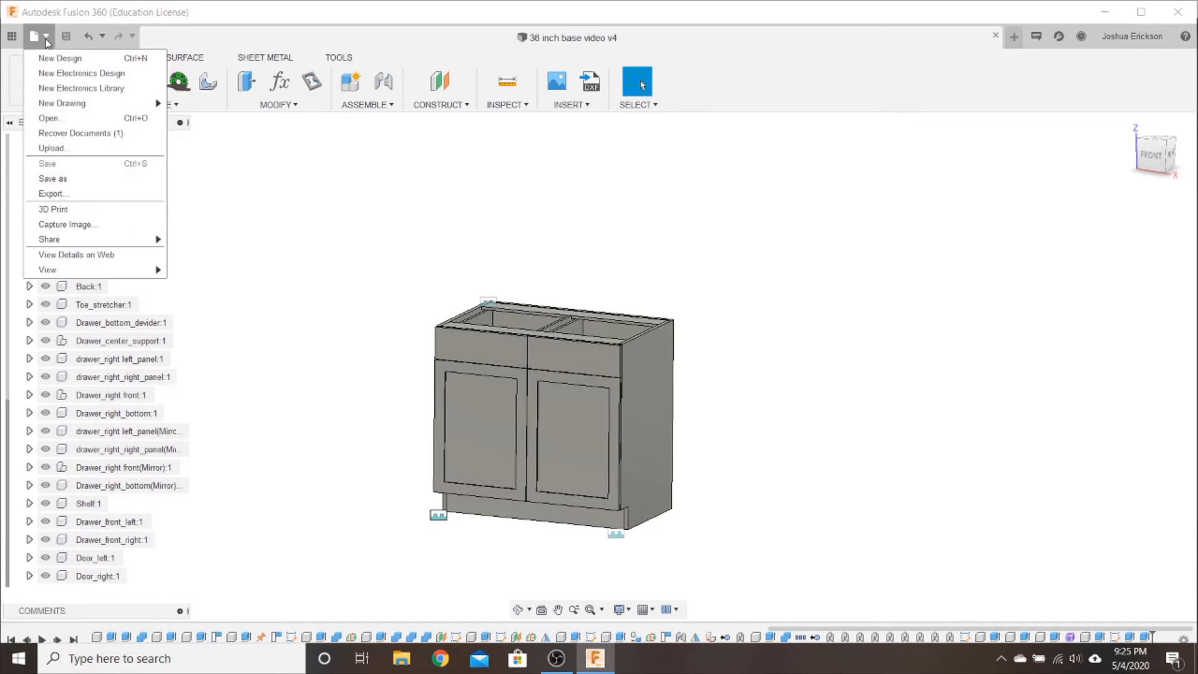
click(50, 177)
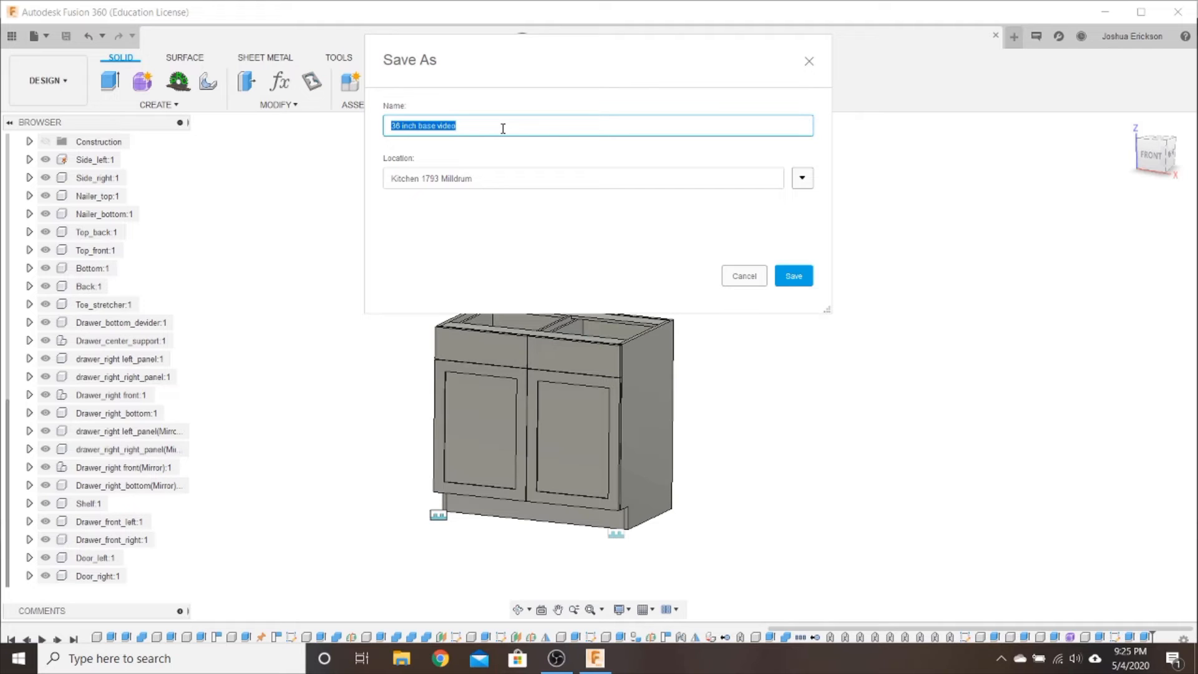
text(37 inch base)
click(796, 276)
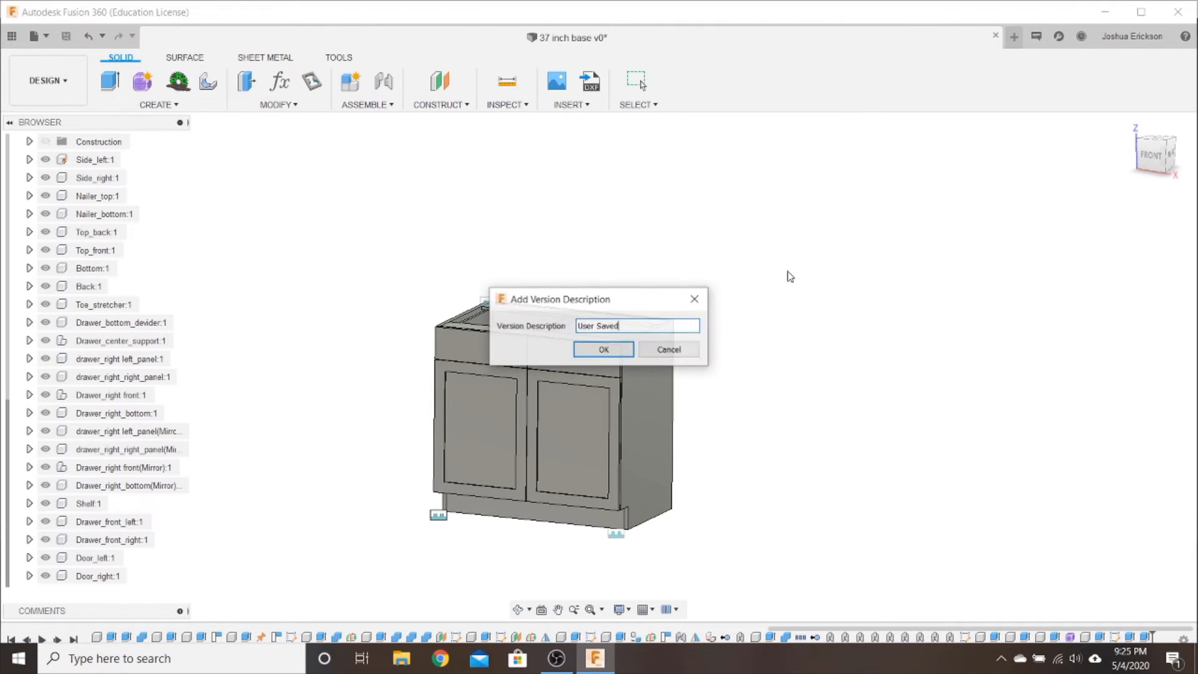
click(604, 349)
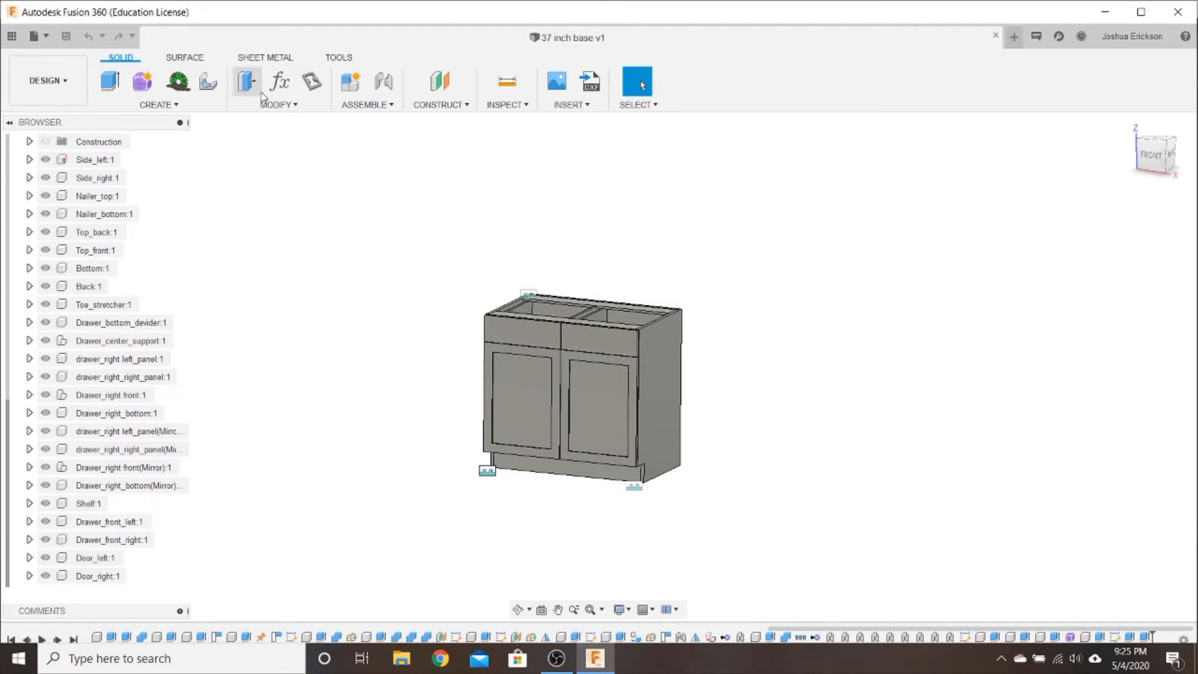
Set the Cabinet_width parameter to 37 in - frame_overhange and save the design as a new version described as User Saved
click(280, 82)
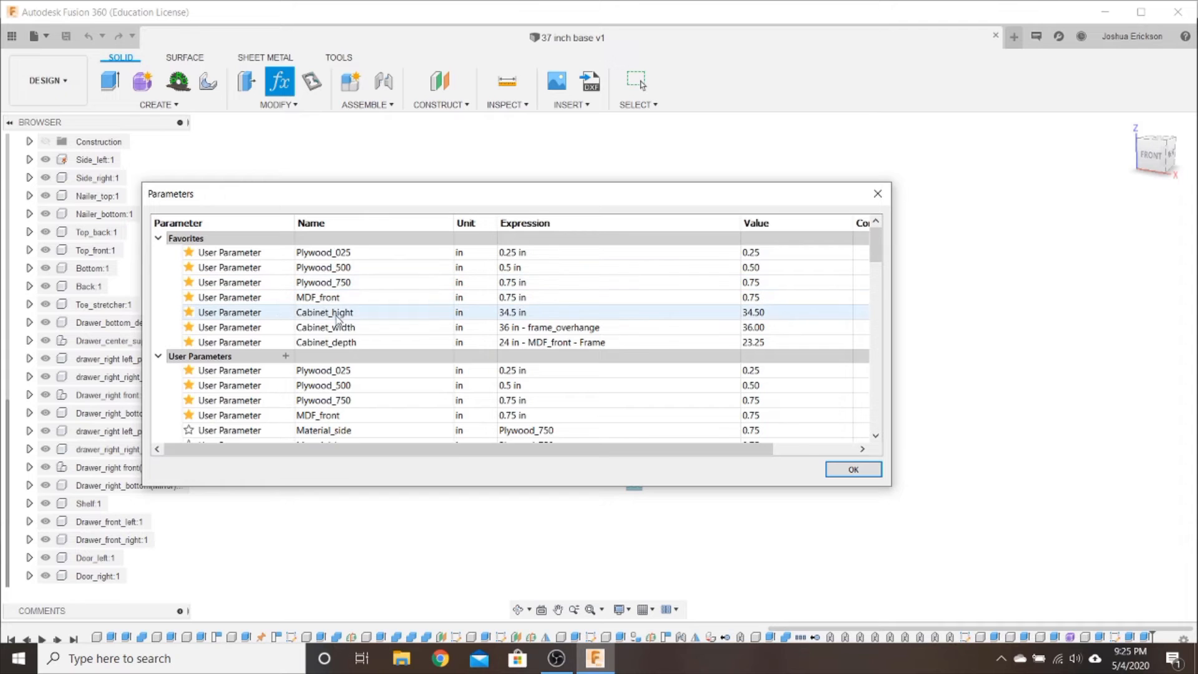
click(510, 327)
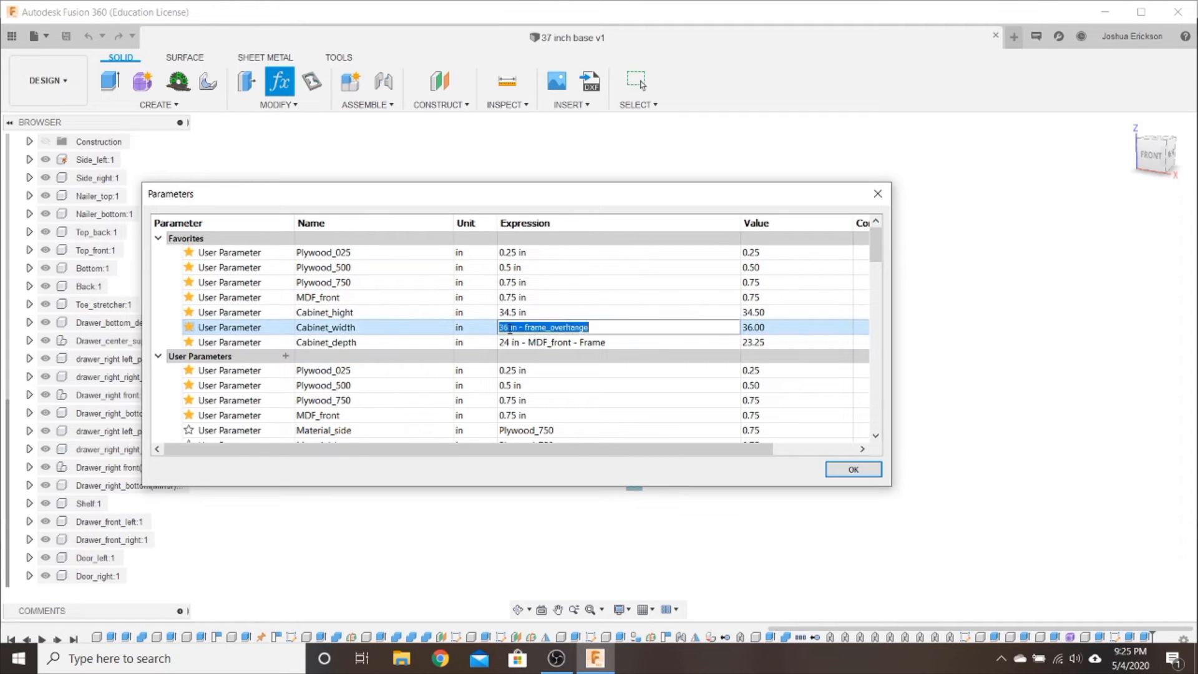
click(507, 329)
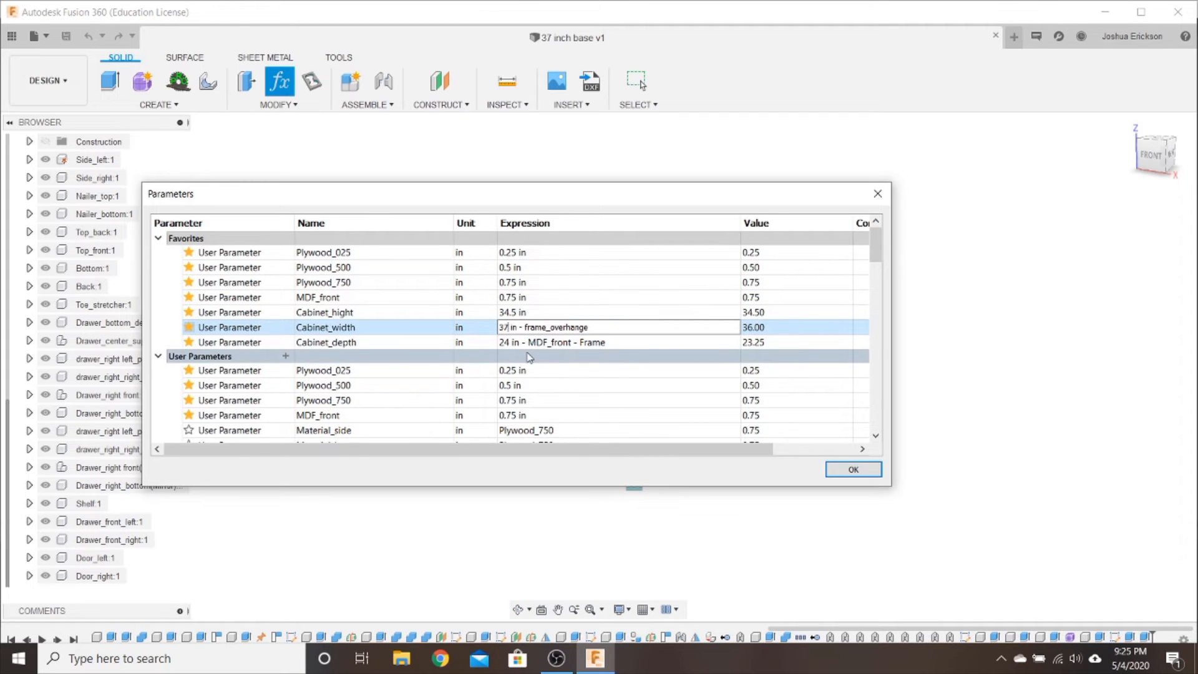
key(Return)
click(853, 469)
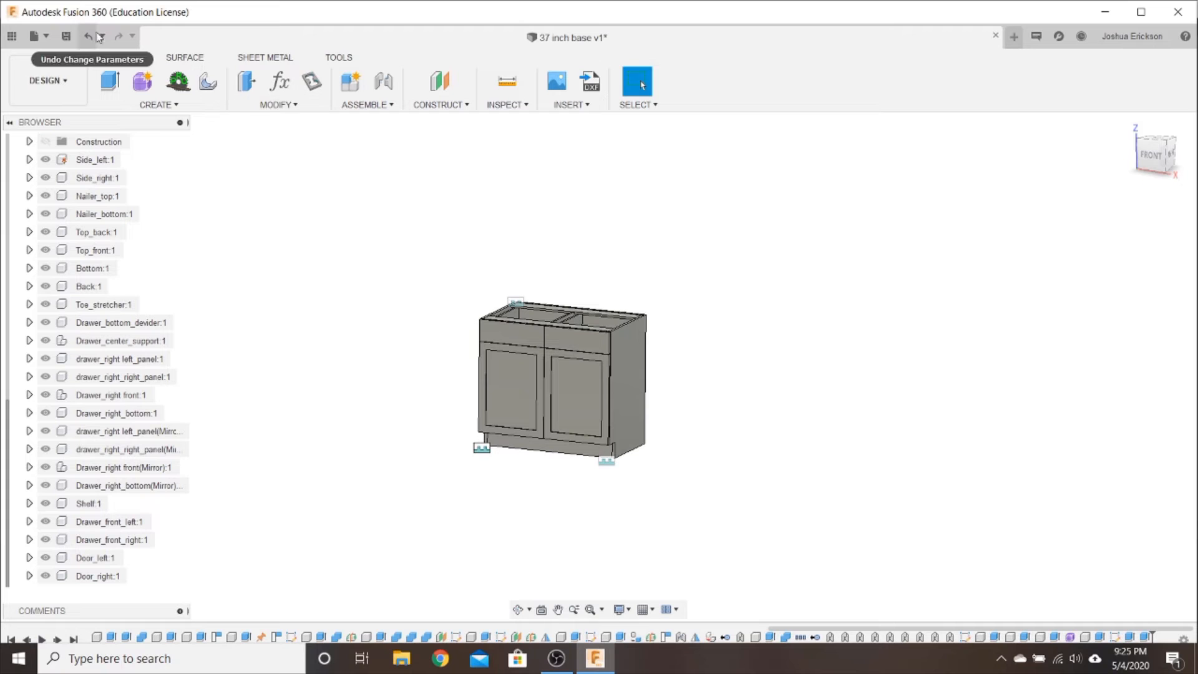
click(65, 37)
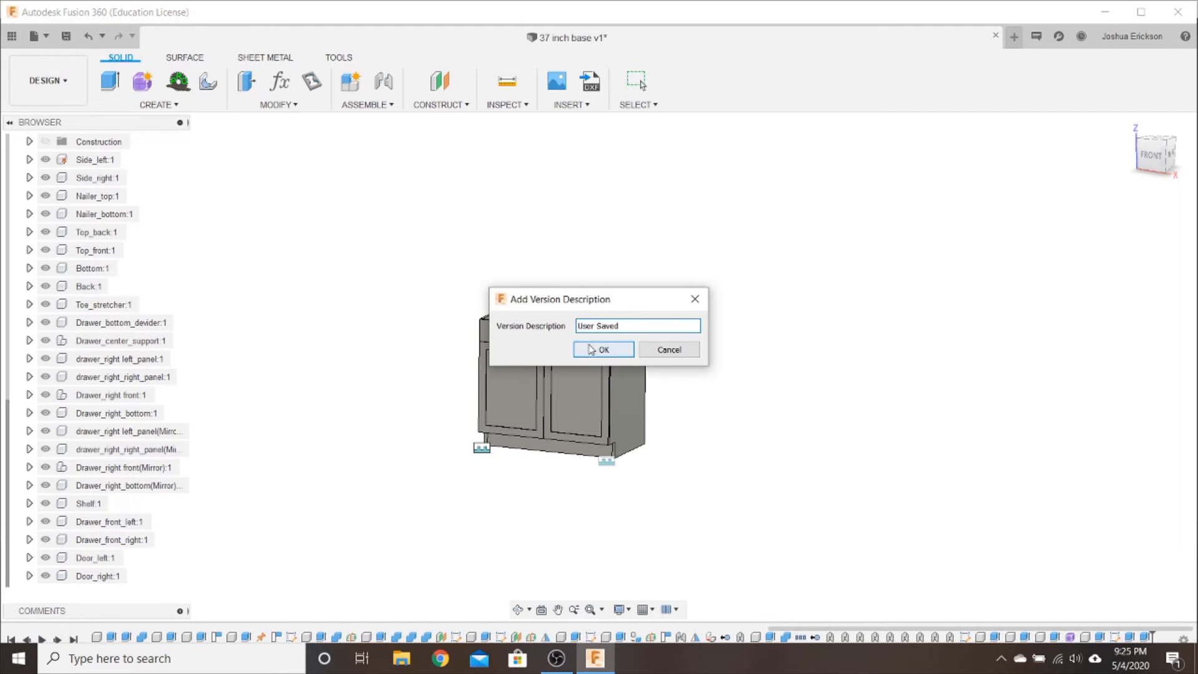
click(590, 349)
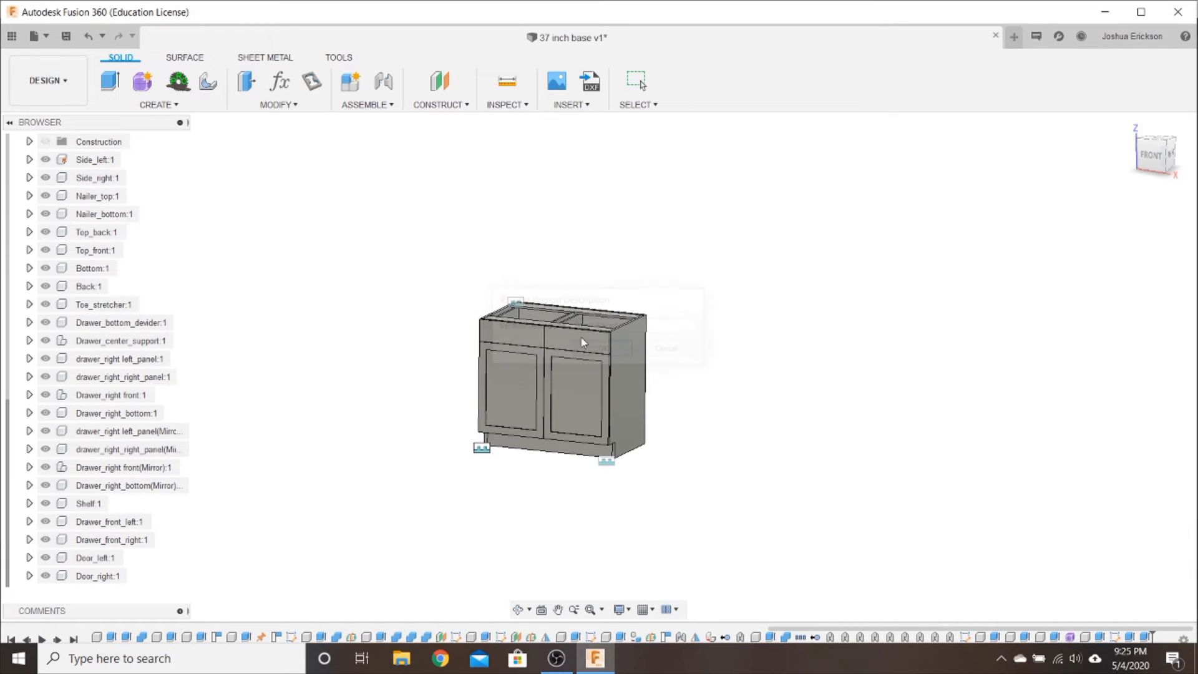
Insert the 36 inch base video design beside the current cabinet, moved about 46.6 in along X and -0.19 in along Z
click(11, 38)
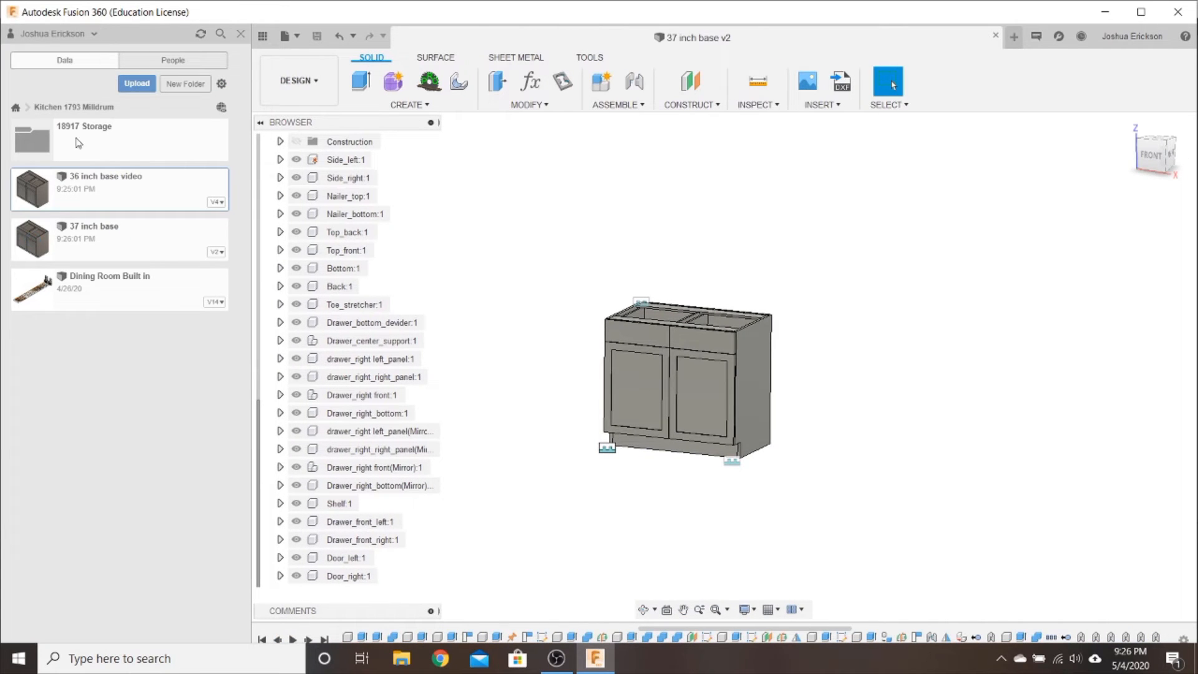
drag(103, 188, 132, 181)
drag(125, 189, 822, 314)
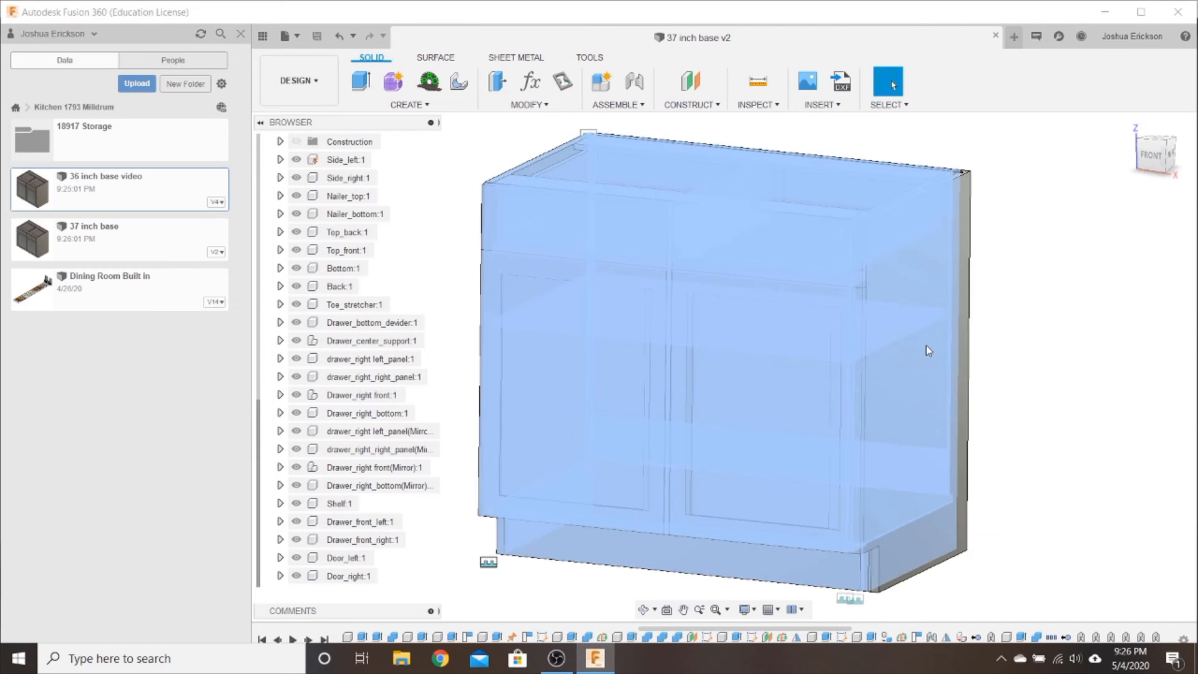
scroll(926, 348, down, 3)
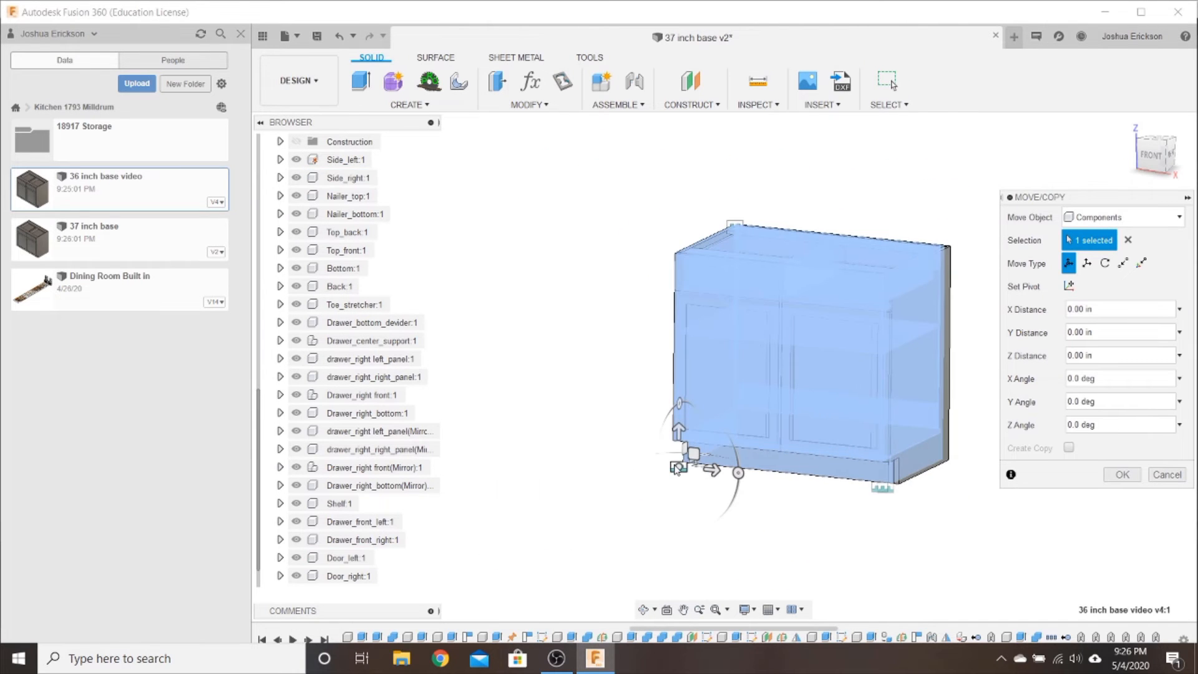
drag(698, 456, 965, 483)
scroll(855, 516, down, 3)
middle_drag(833, 517, 565, 463)
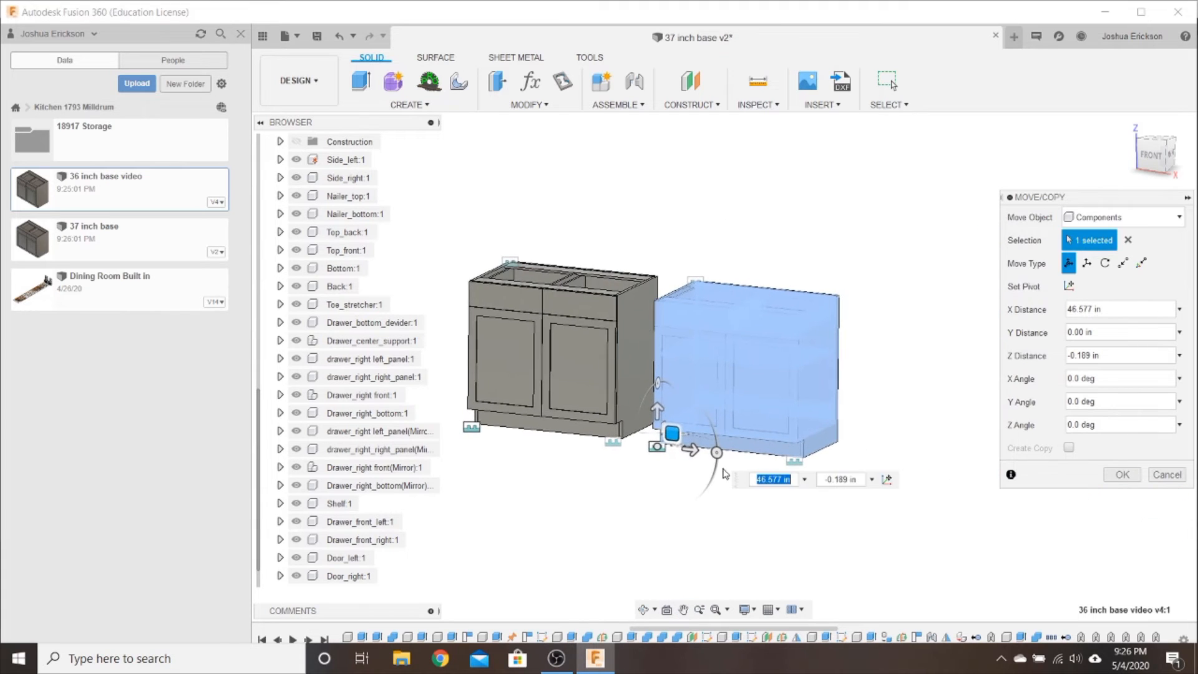
click(1121, 475)
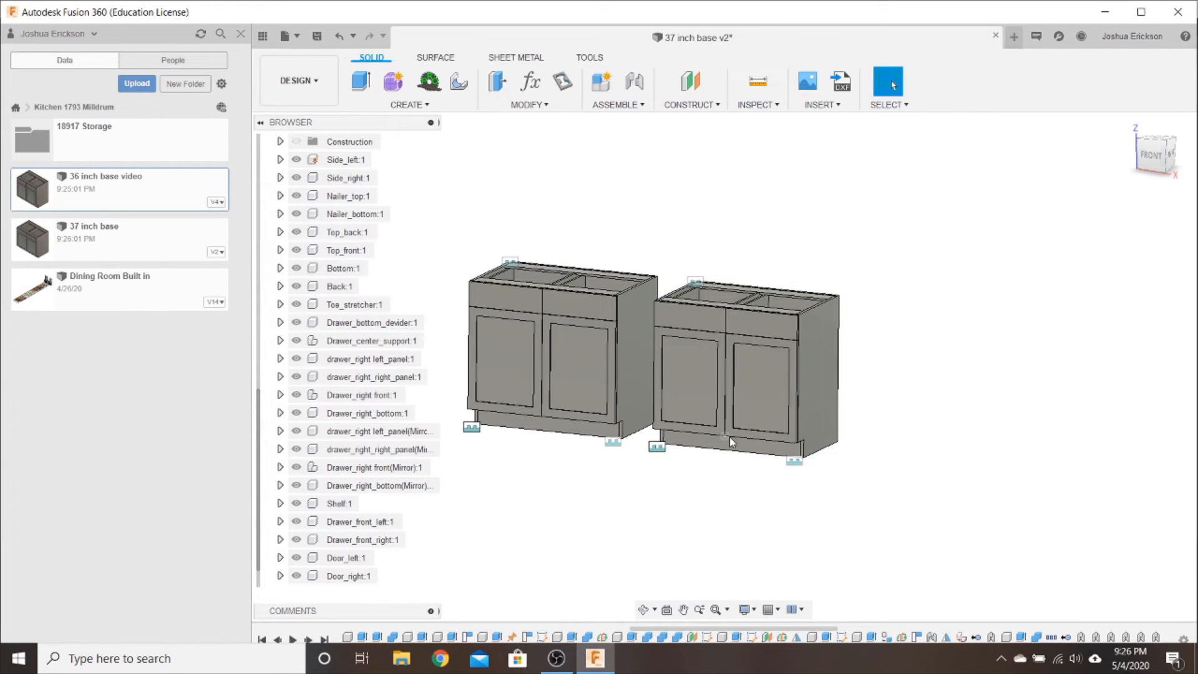
mouse_move(891, 378)
shift+middle_down()
mouse_move(935, 401)
mouse_move(936, 454)
mouse_move(904, 460)
mouse_move(919, 461)
mouse_move(882, 382)
mouse_move(839, 419)
mouse_move(921, 373)
mouse_move(858, 364)
mouse_move(885, 401)
mouse_move(871, 393)
mouse_move(885, 376)
shift+middle_up()
key(Escape)
scroll(645, 328, up, 2)
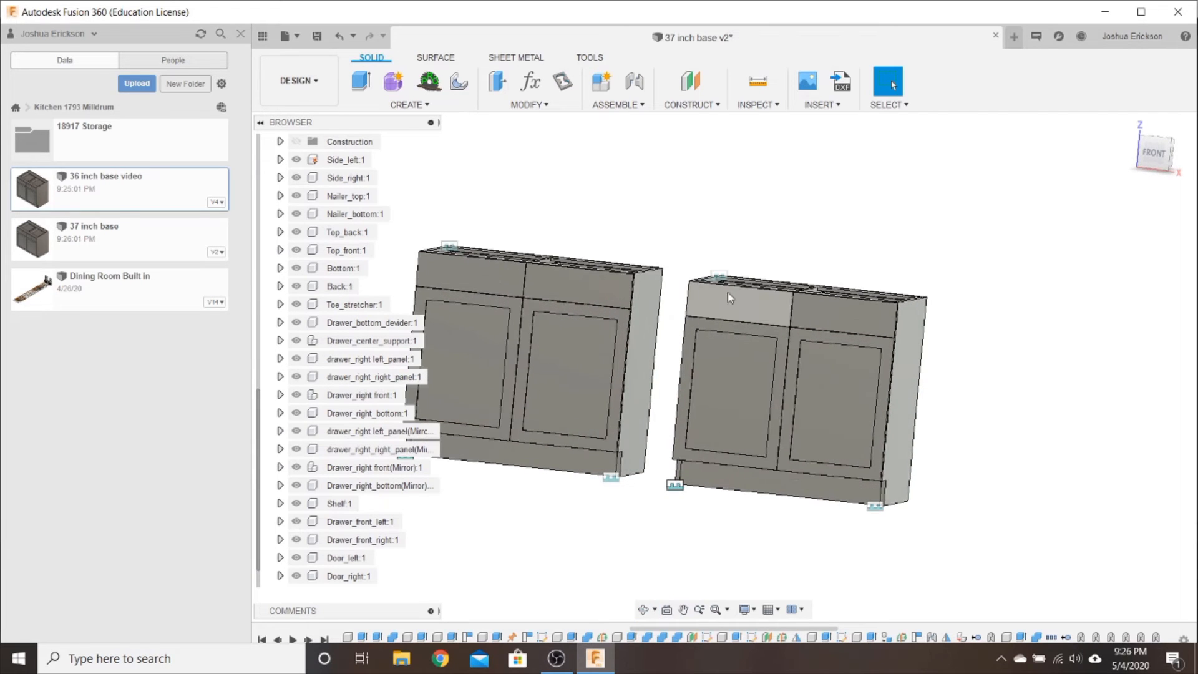
middle_drag(728, 246, 870, 254)
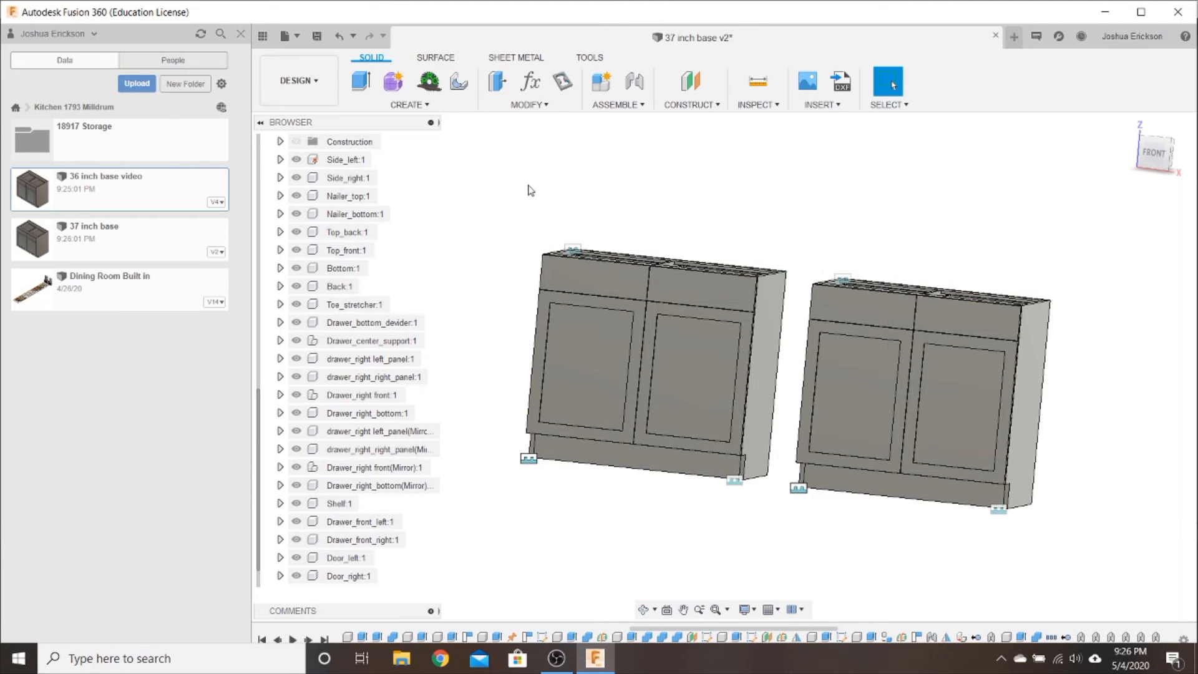
scroll(540, 211, up, 1)
shift+middle_drag(649, 234, 735, 278)
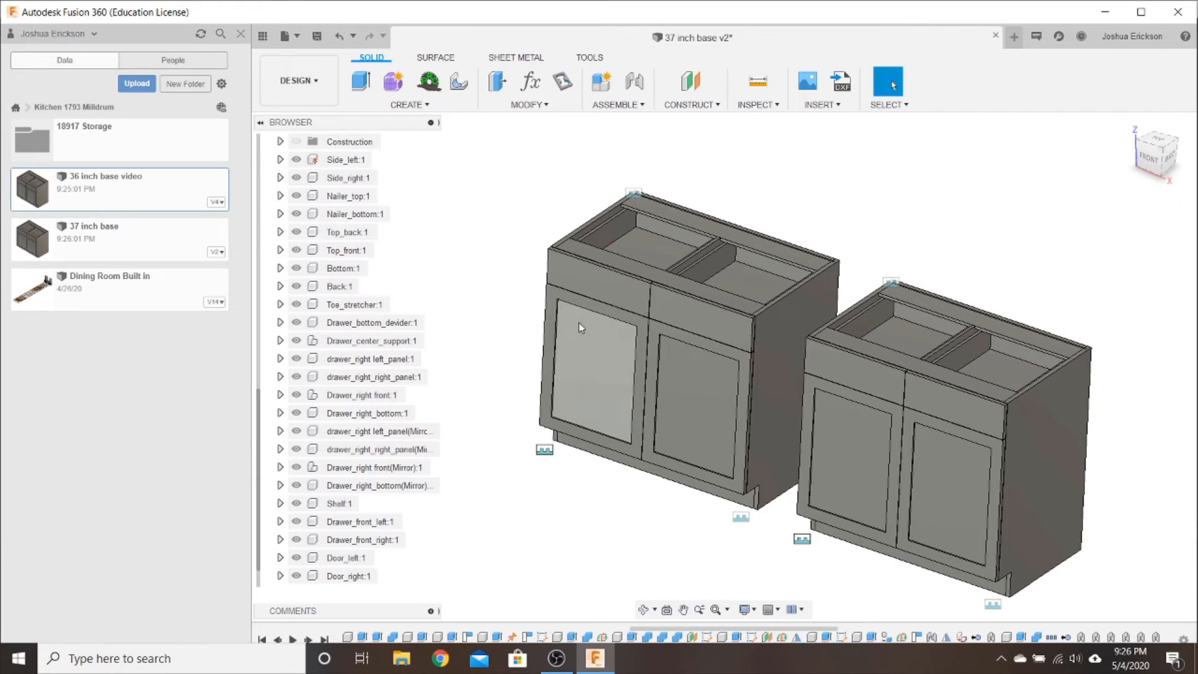
Open the 36 inch base video design and set its Cabinet_width parameter to 18 in - frame_overhange
click(103, 235)
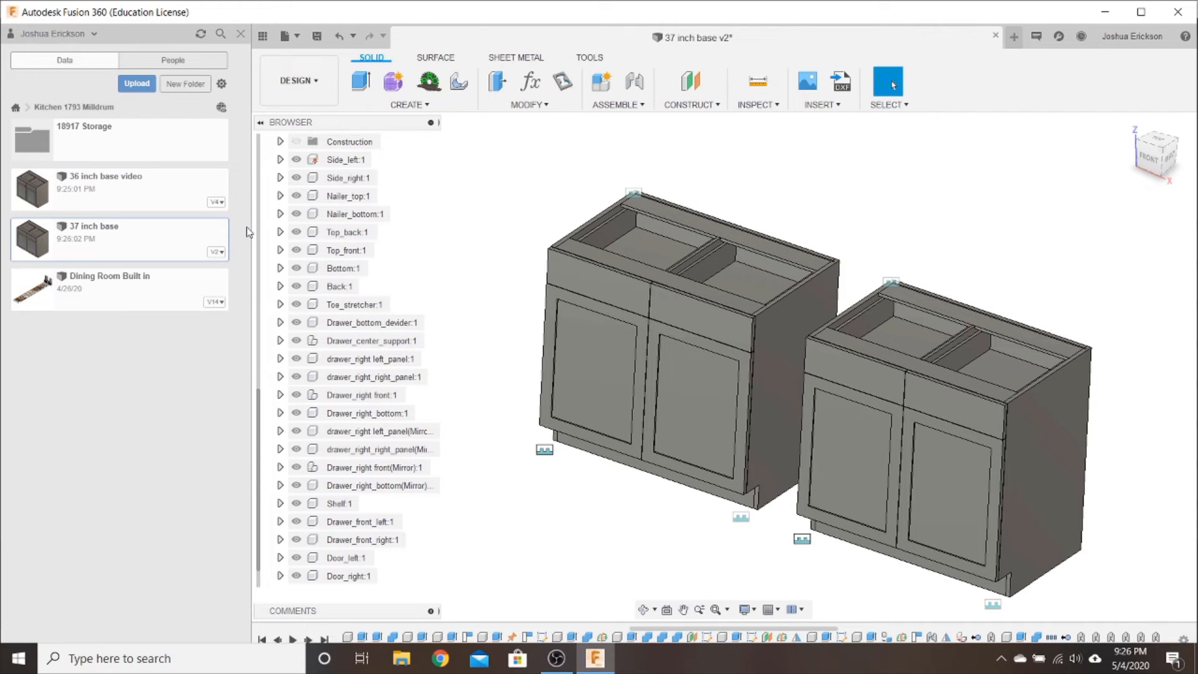
click(121, 198)
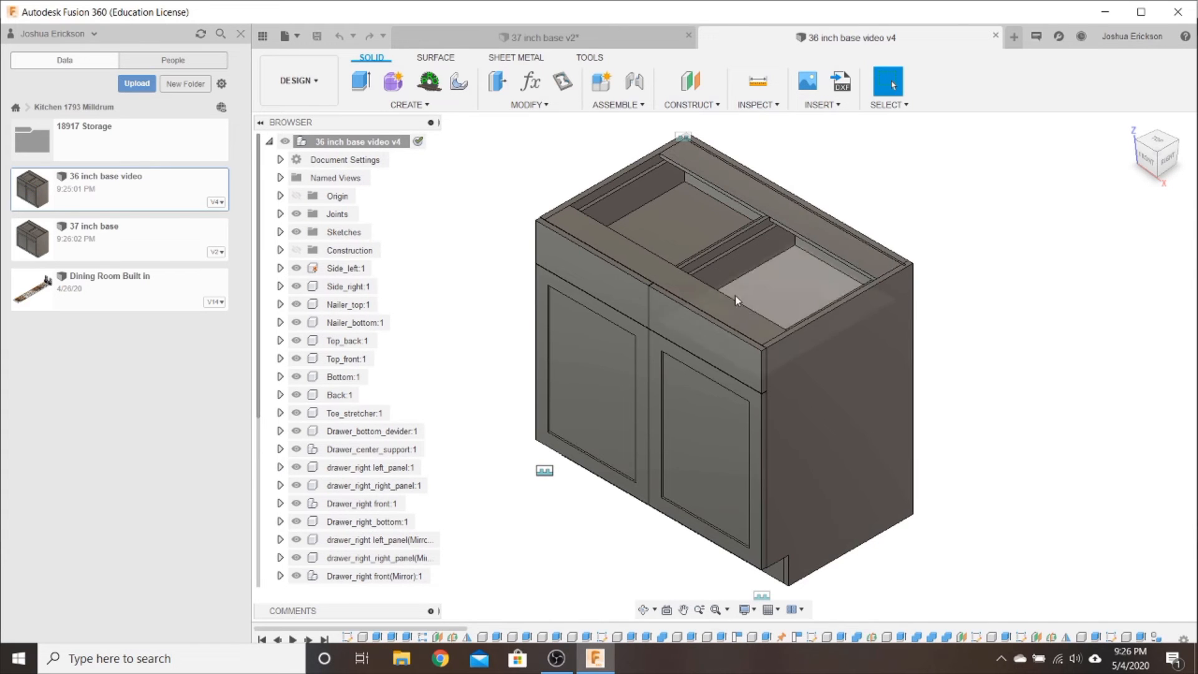
click(527, 90)
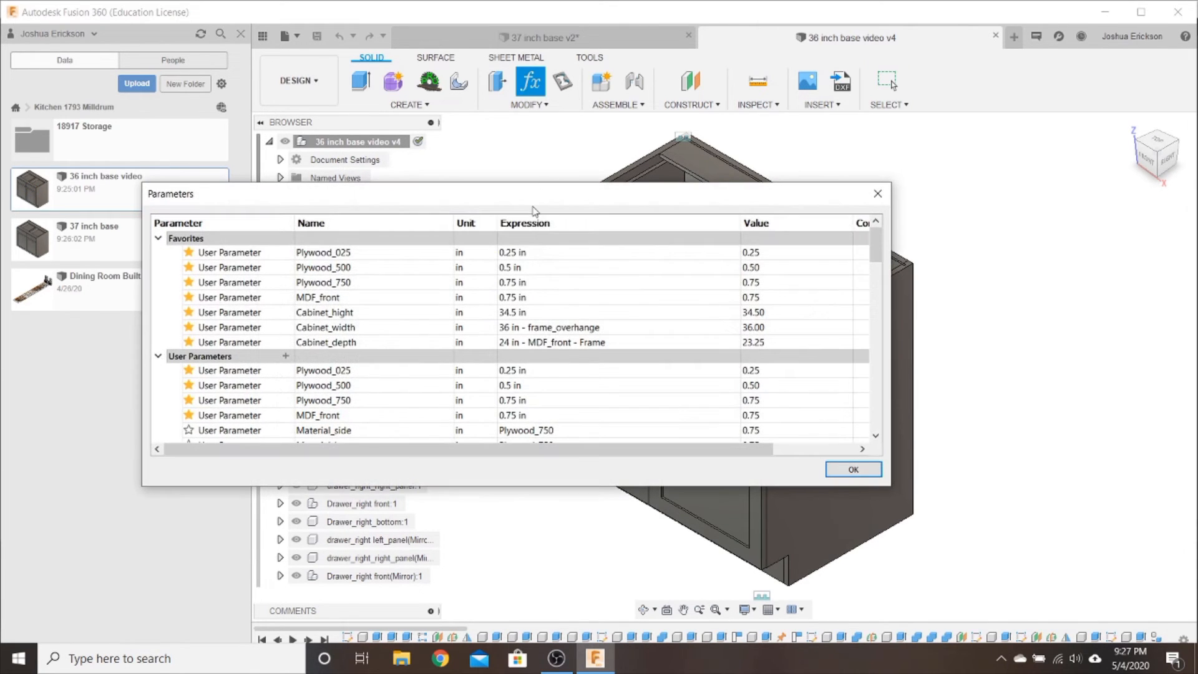
double_click(509, 330)
click(510, 328)
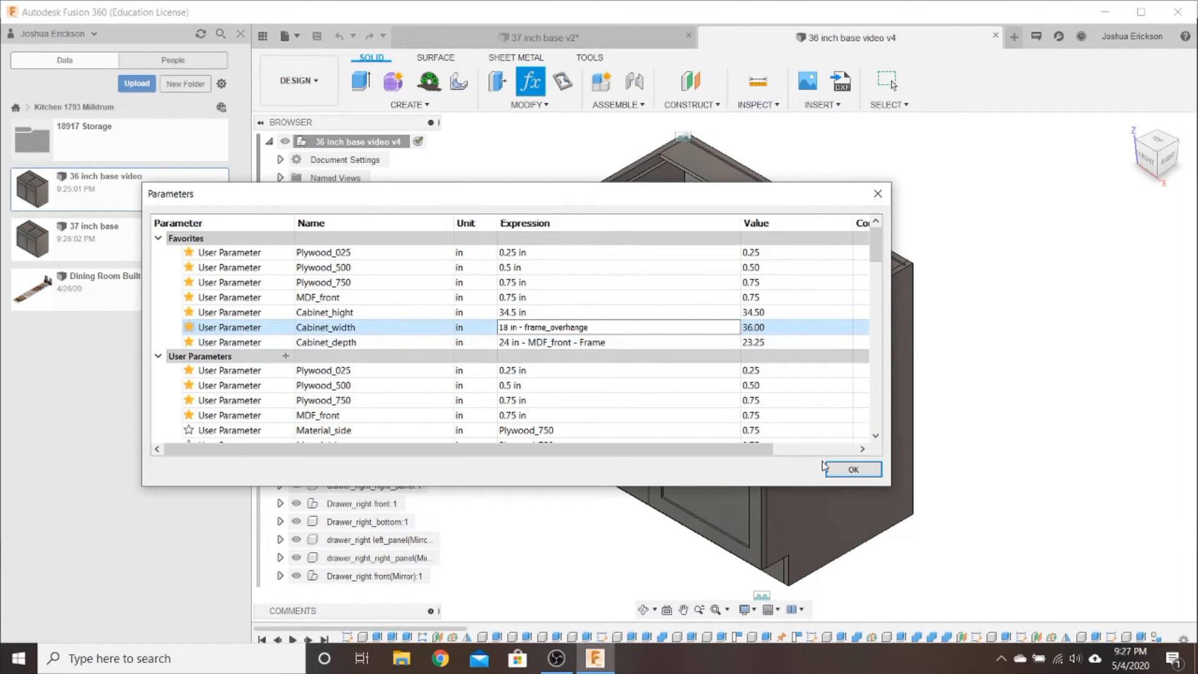
click(841, 473)
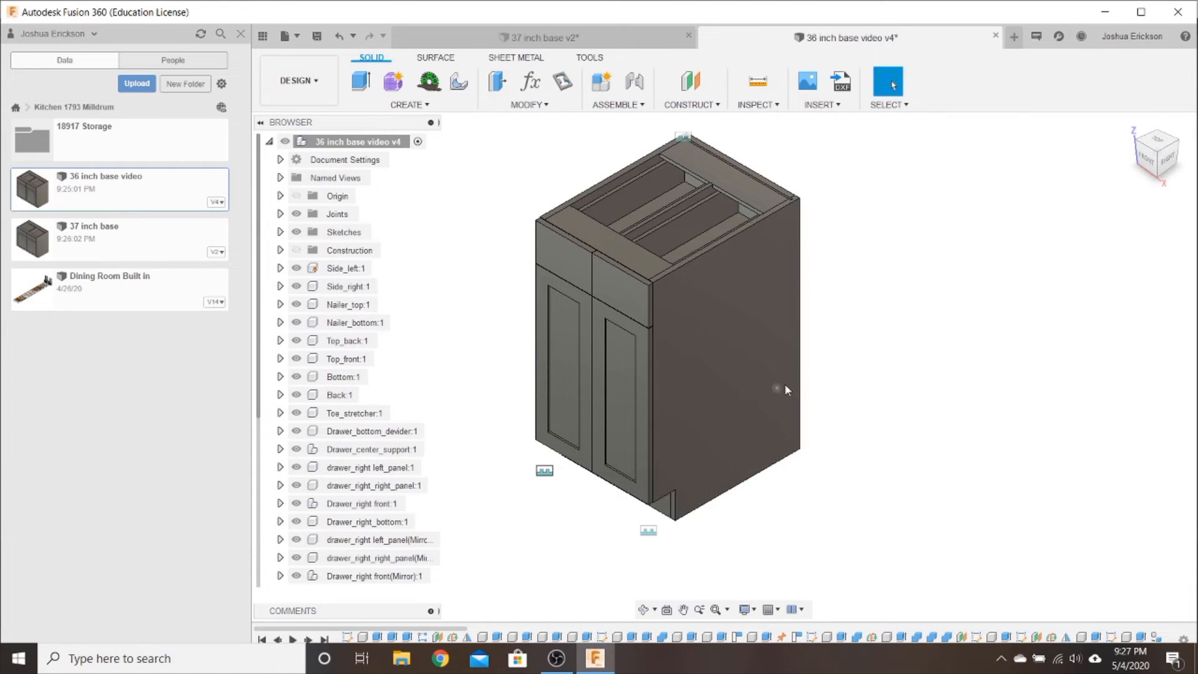
Remove the Door_right and Door_left components from the narrowed cabinet
shift+middle_drag(784, 383, 701, 298)
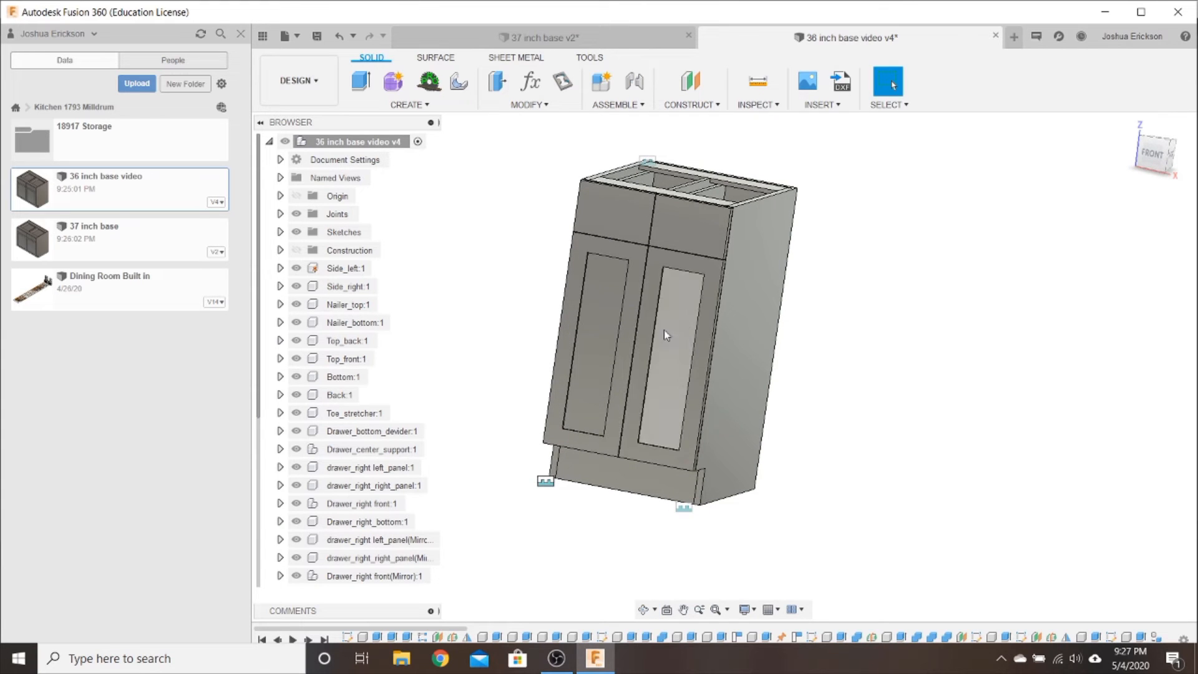
scroll(487, 569, down, 2)
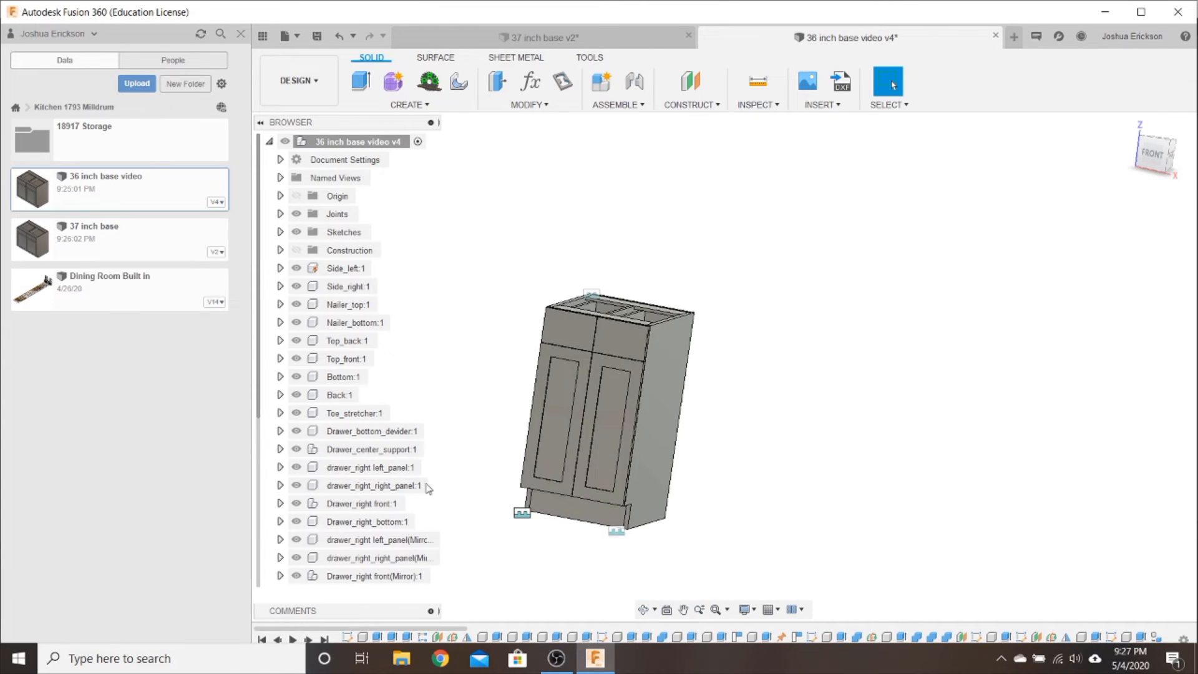
scroll(356, 535, down, 3)
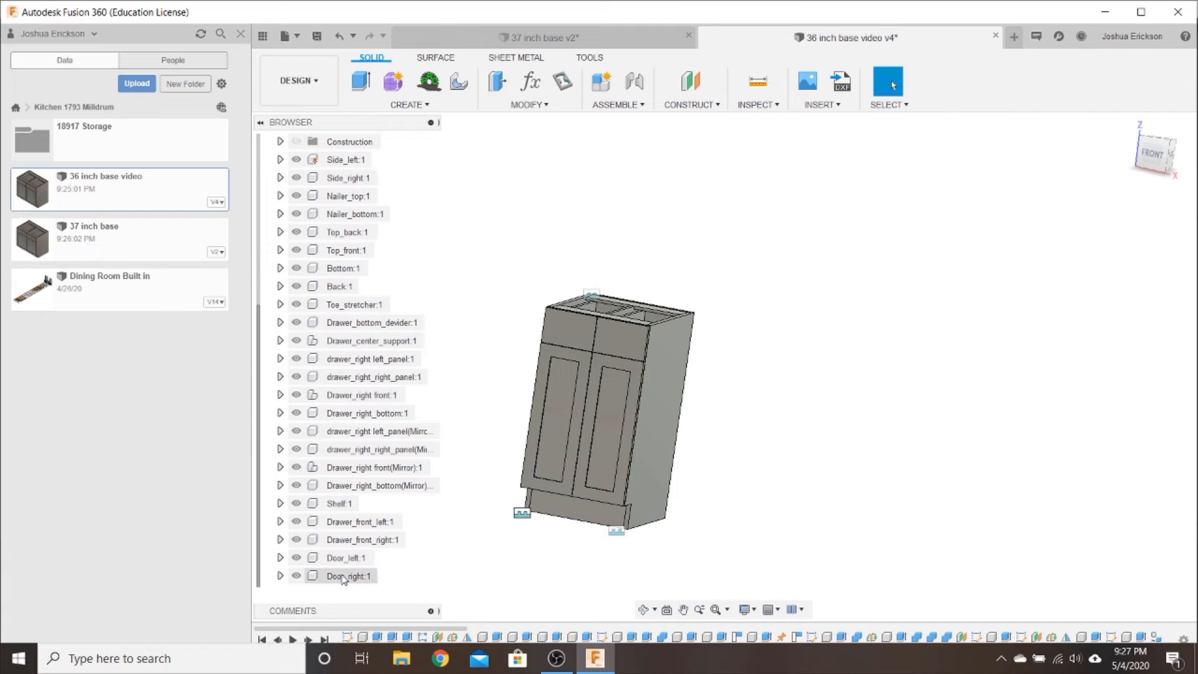
right_click(343, 577)
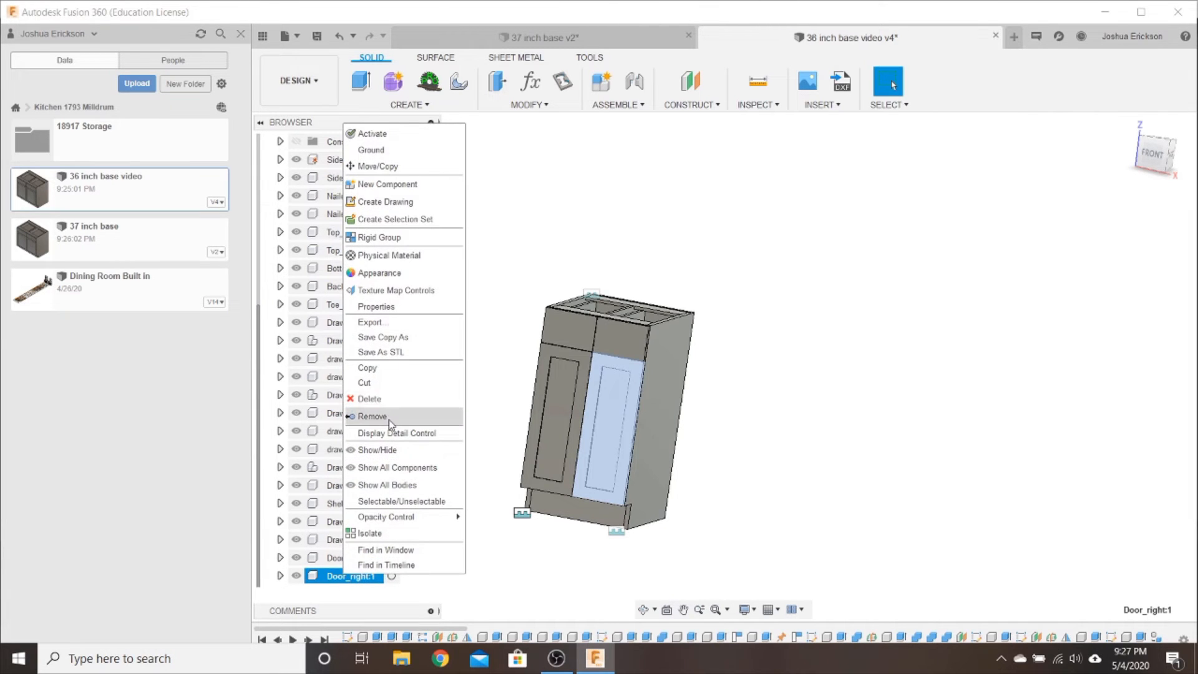
click(388, 416)
click(347, 575)
right_click(348, 577)
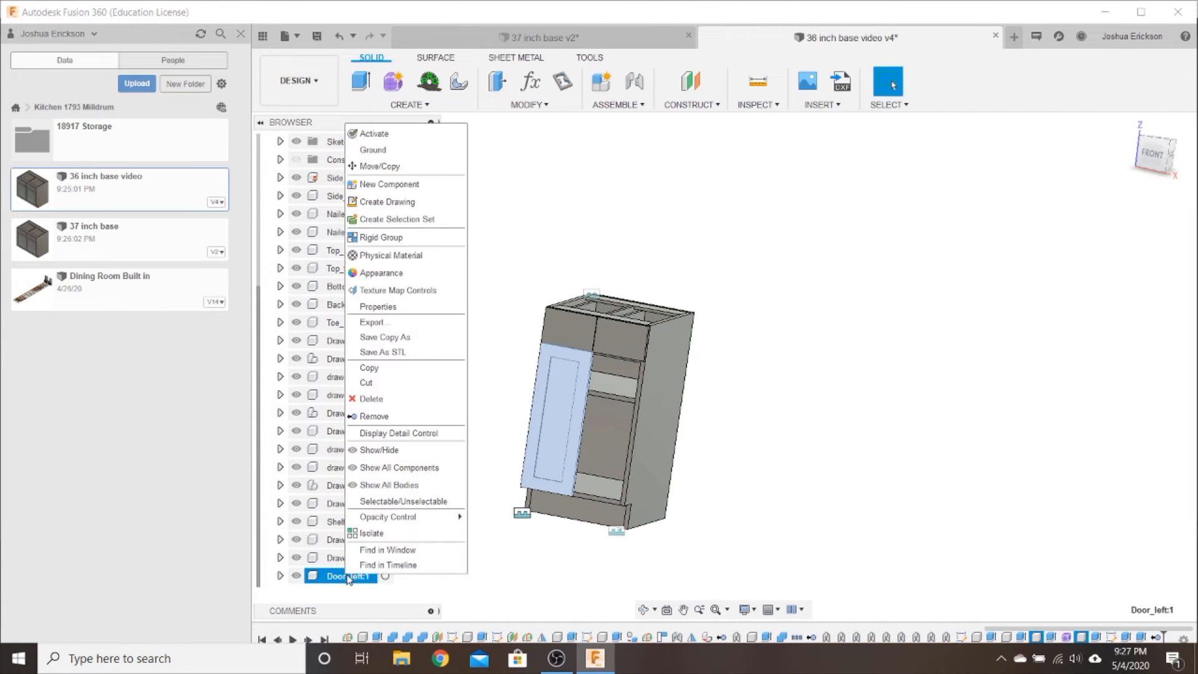
click(382, 417)
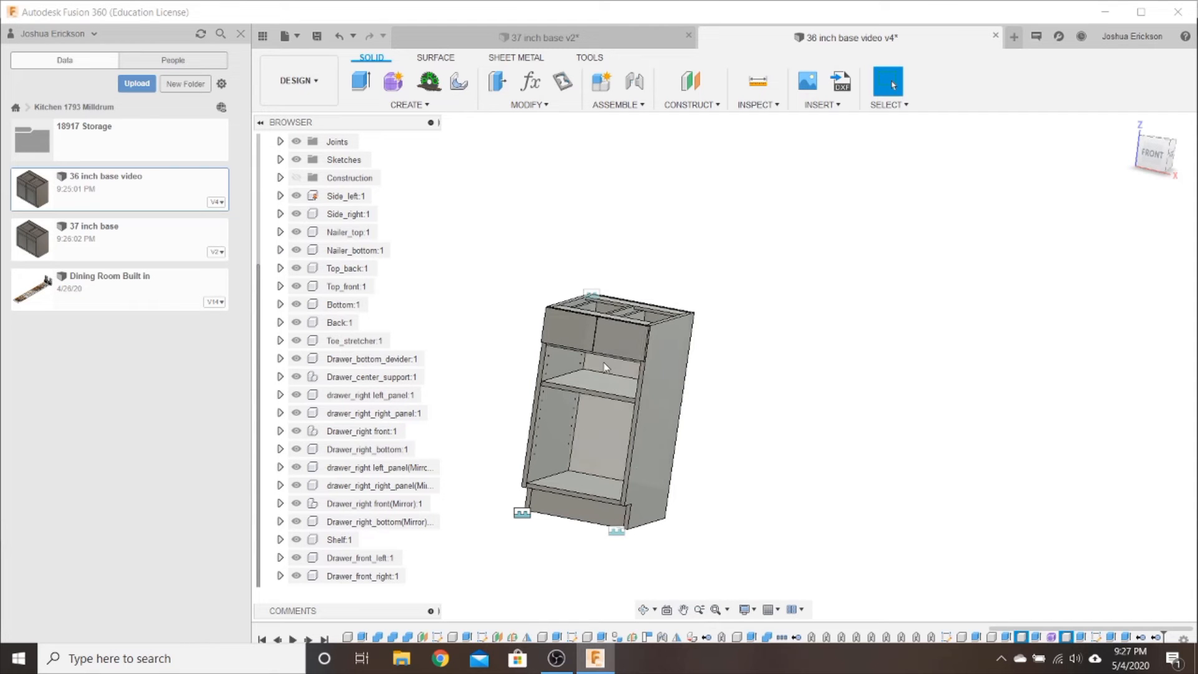
scroll(604, 367, up, 4)
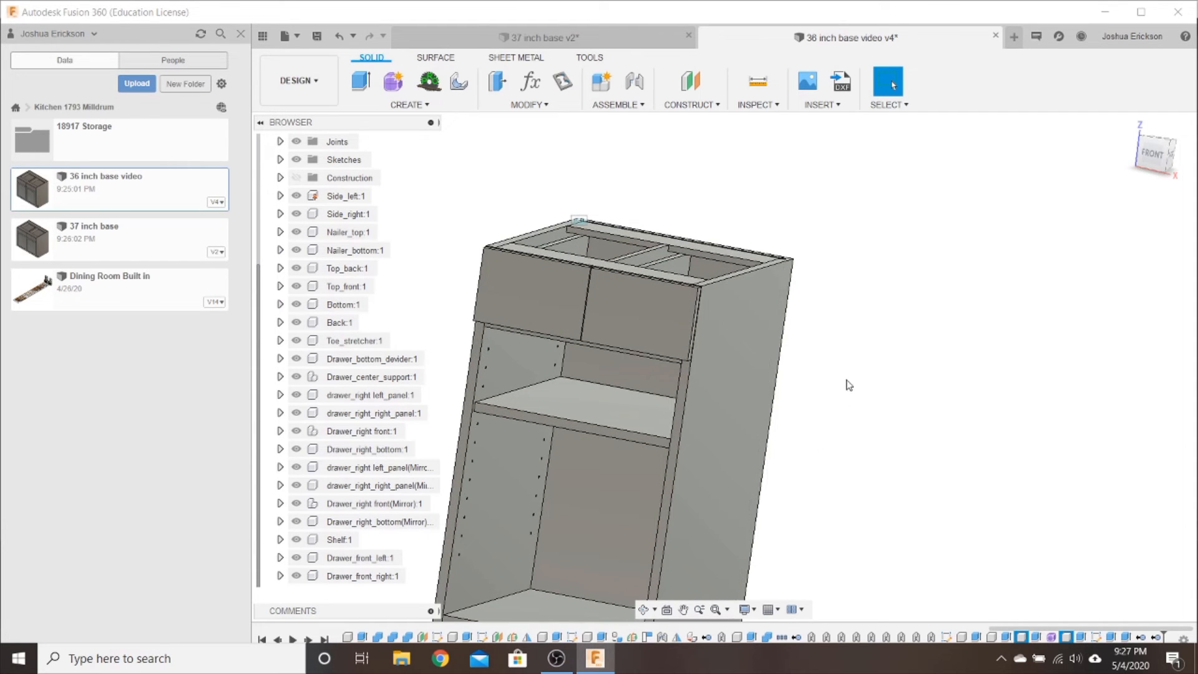
Remove the Drawer_front_left and Drawer_front_right components from the cabinet
shift+middle_drag(848, 385, 873, 413)
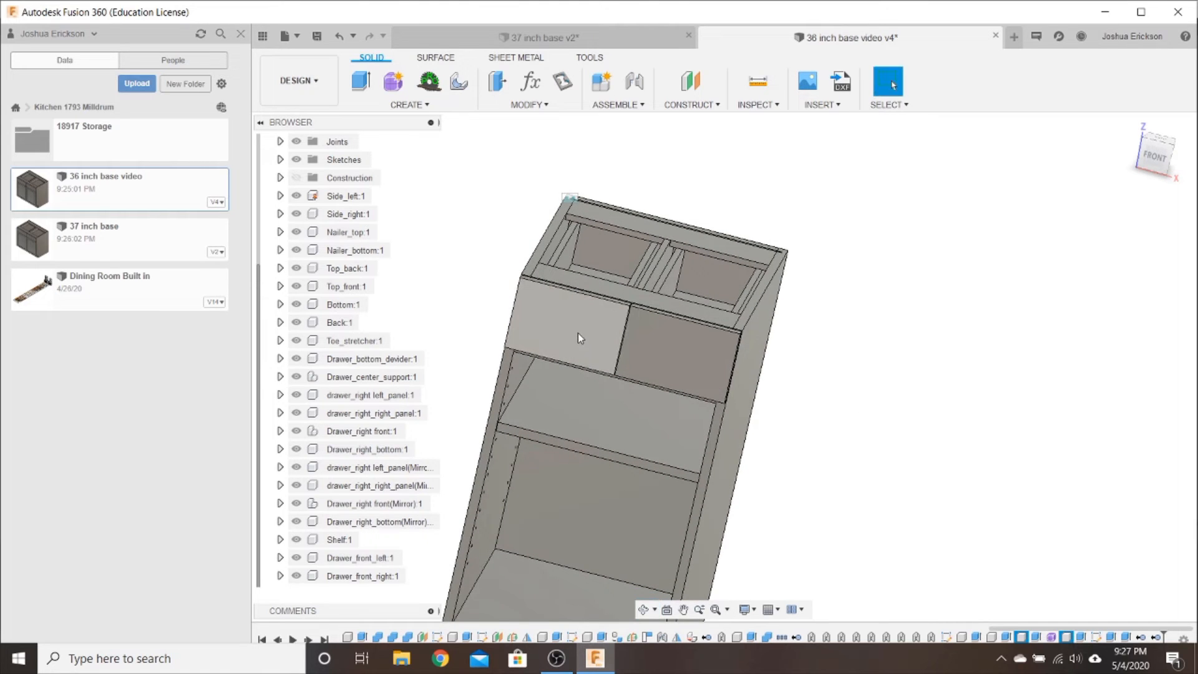
scroll(358, 366, up, 1)
click(676, 352)
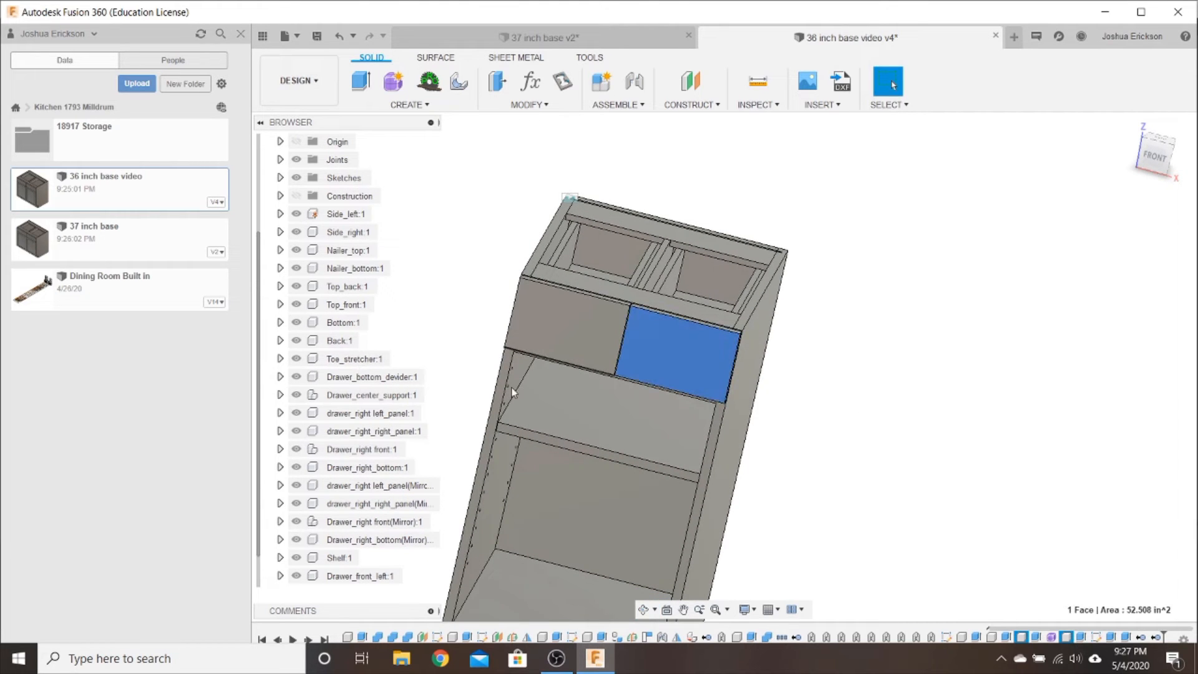
scroll(375, 467, down, 1)
right_click(361, 558)
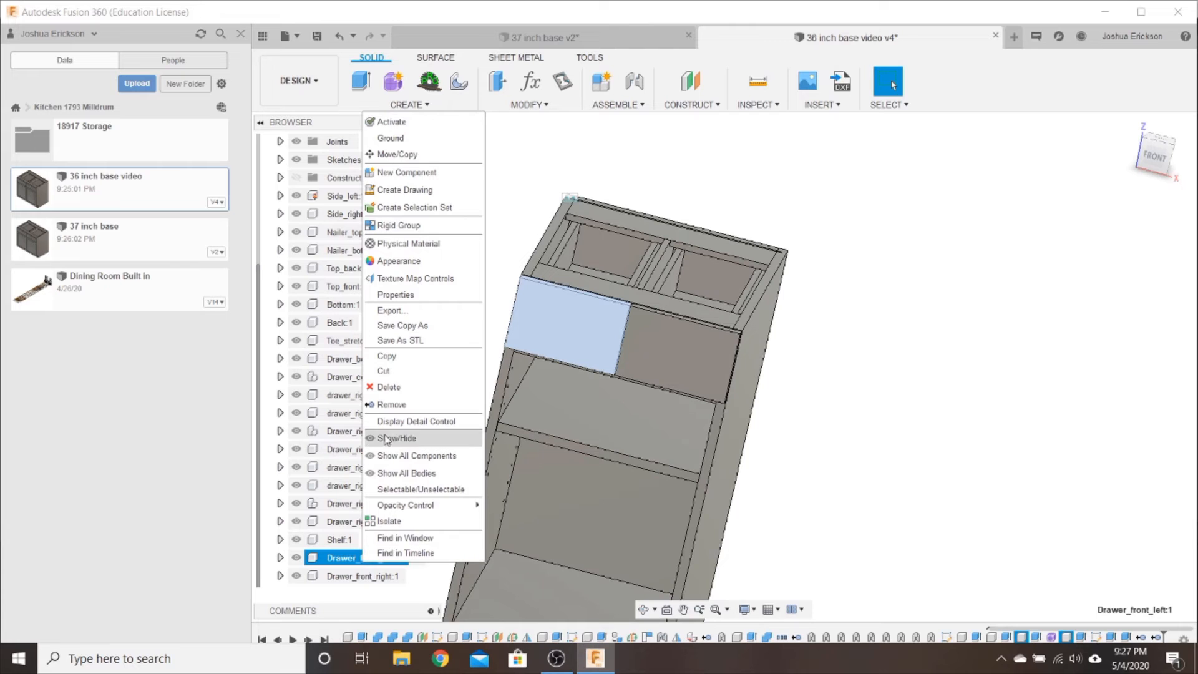
click(391, 404)
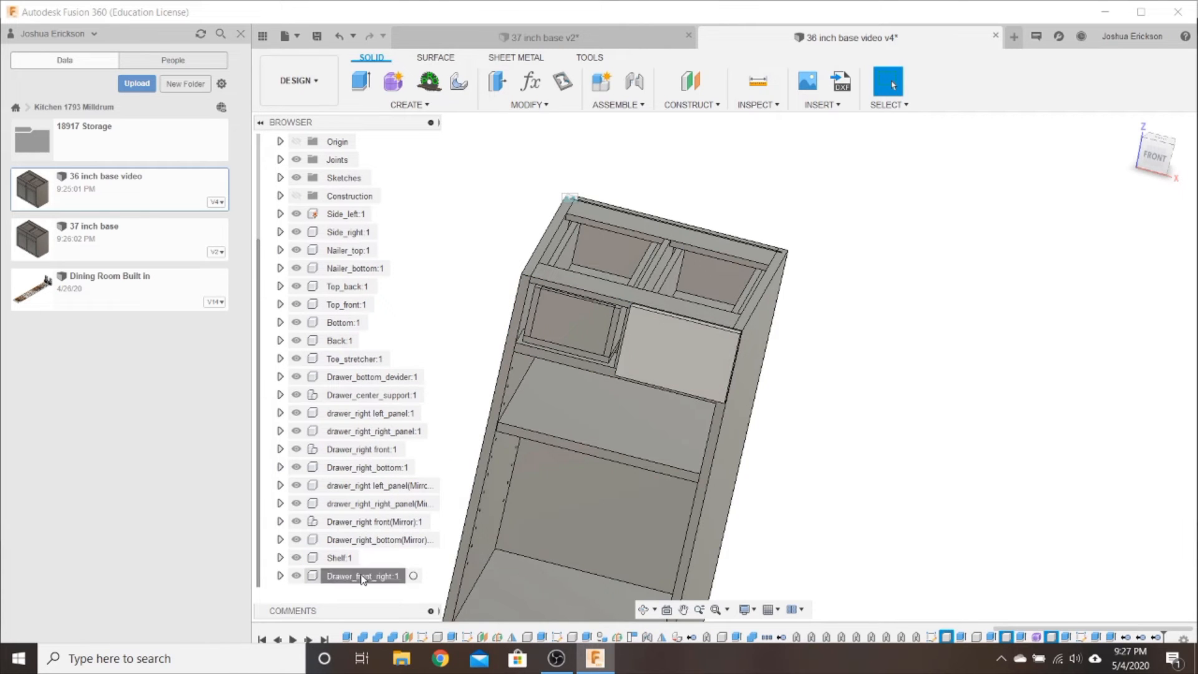
right_click(362, 578)
click(442, 410)
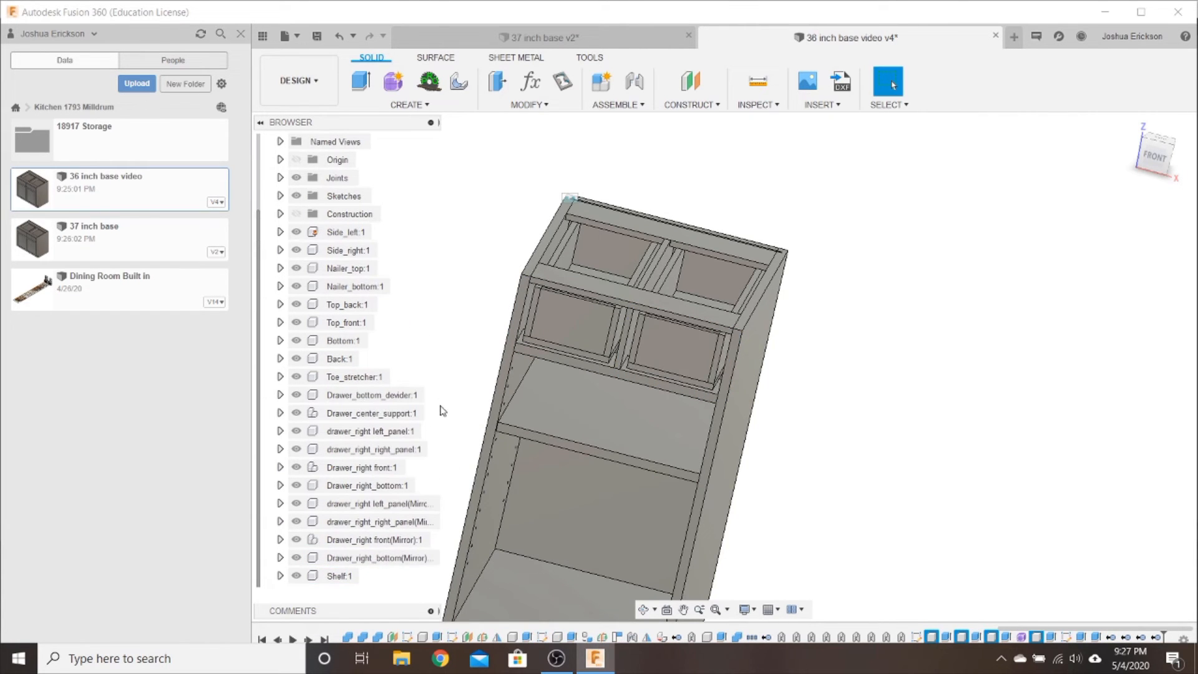
Remove the Drawer_right front and Drawer_right_bottom components of the original, unmirrored drawer box
click(566, 315)
right_click(362, 467)
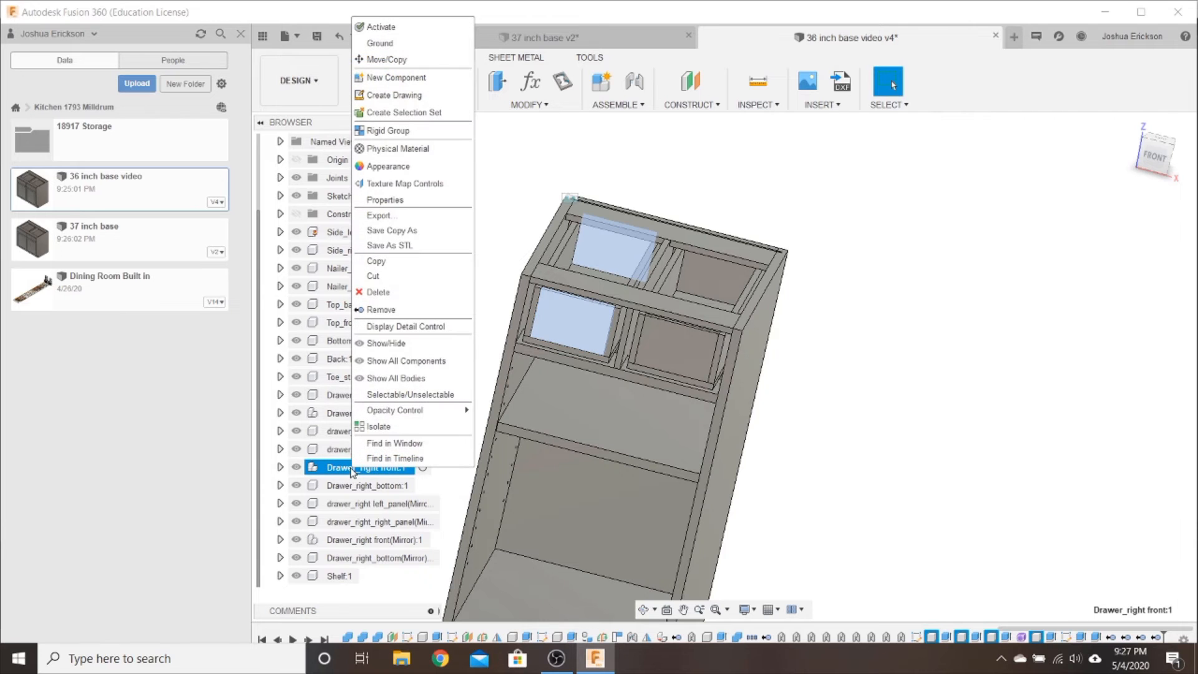
click(399, 309)
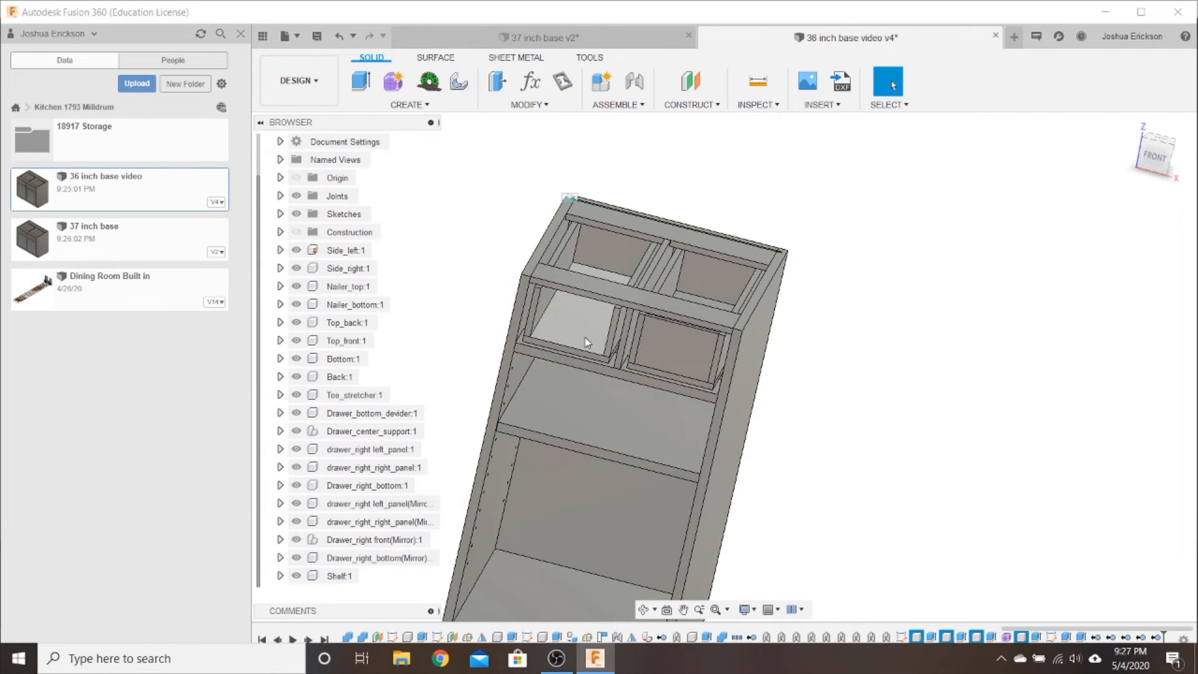
click(590, 334)
right_click(362, 485)
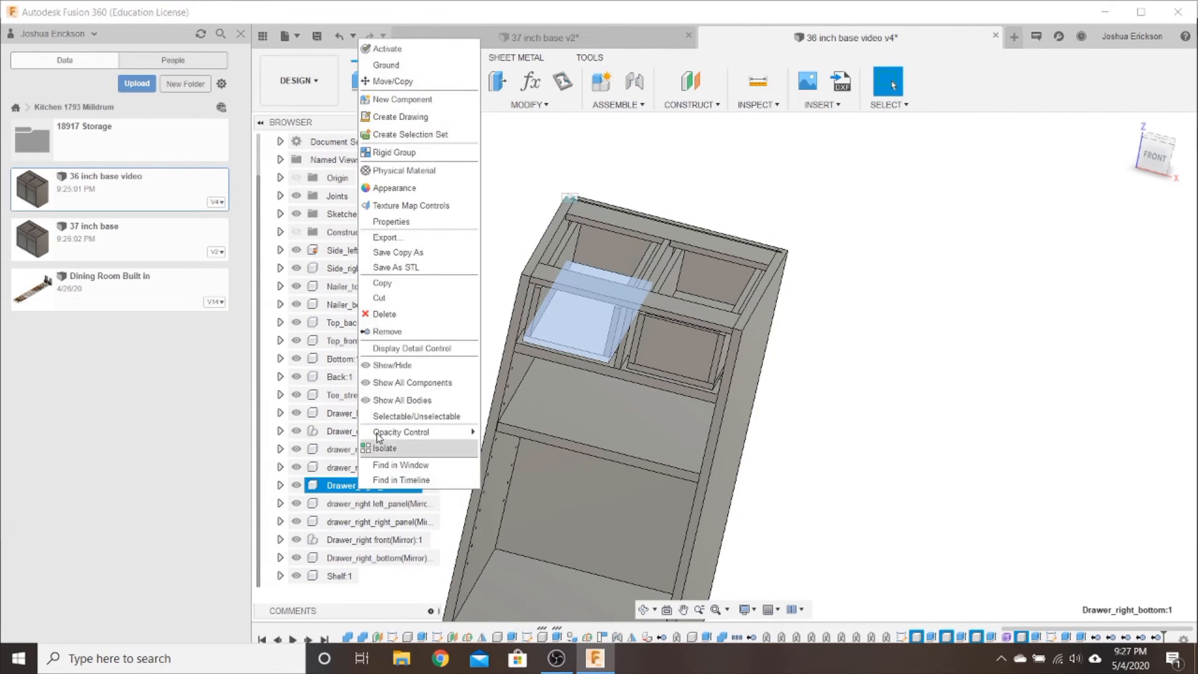
click(399, 332)
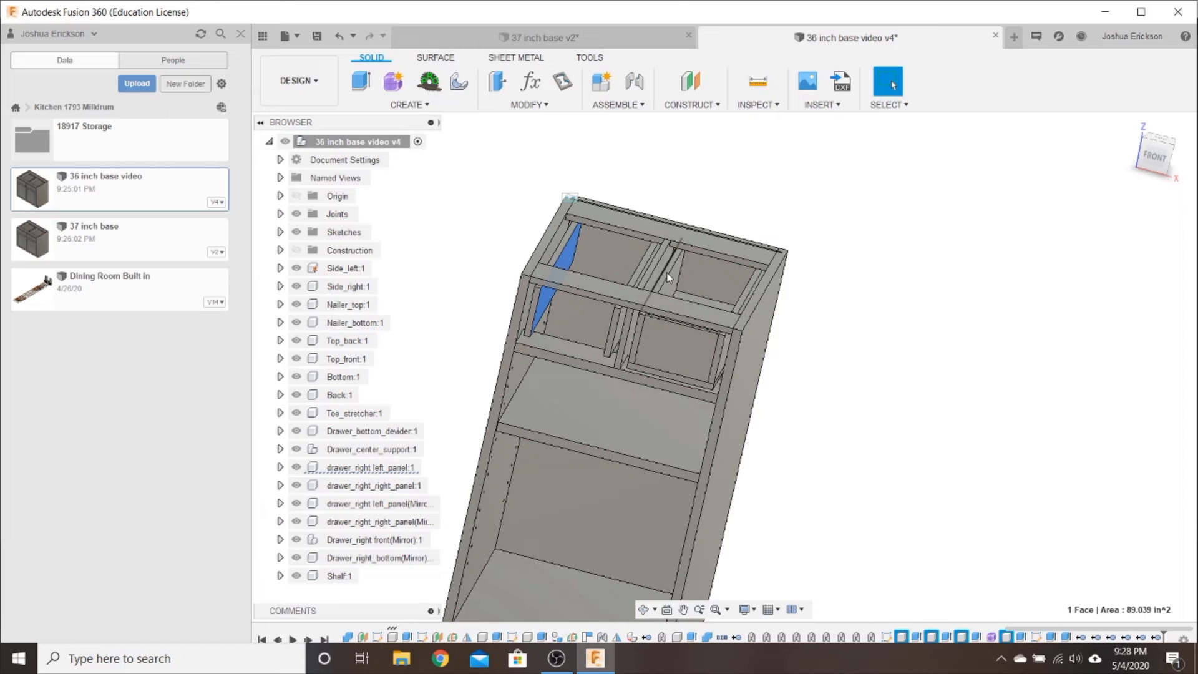
Remove the Drawer_center_support component between the two drawer openings
scroll(659, 270, up, 2)
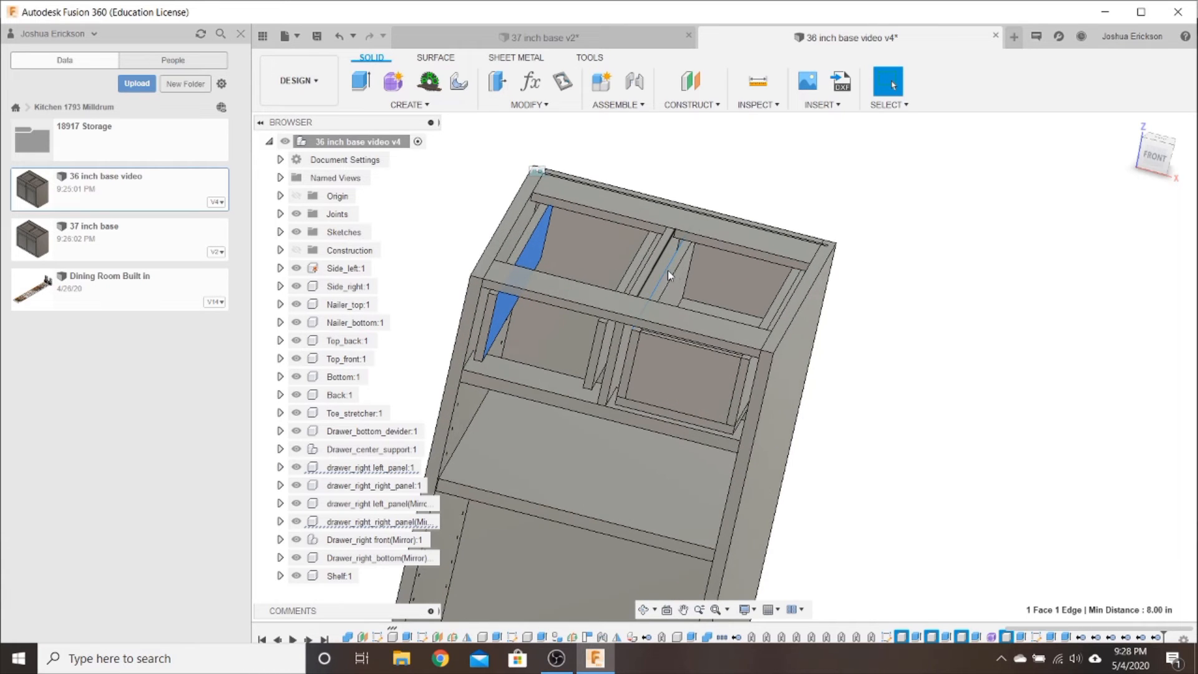
click(683, 374)
click(755, 298)
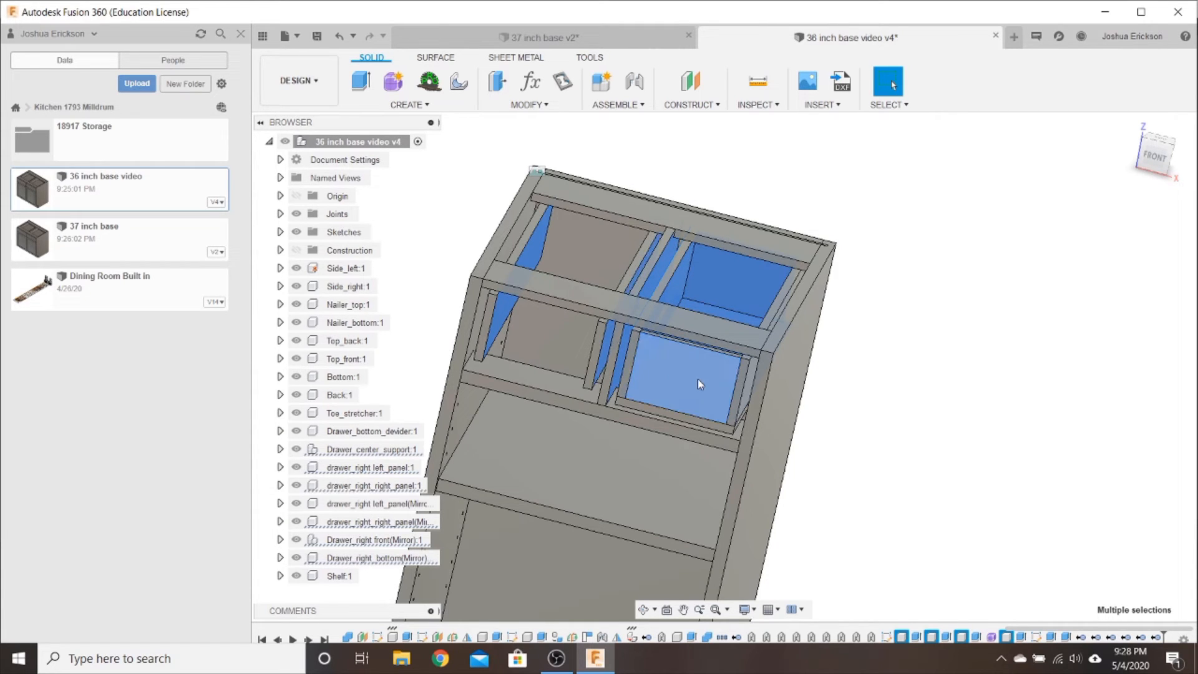
click(750, 379)
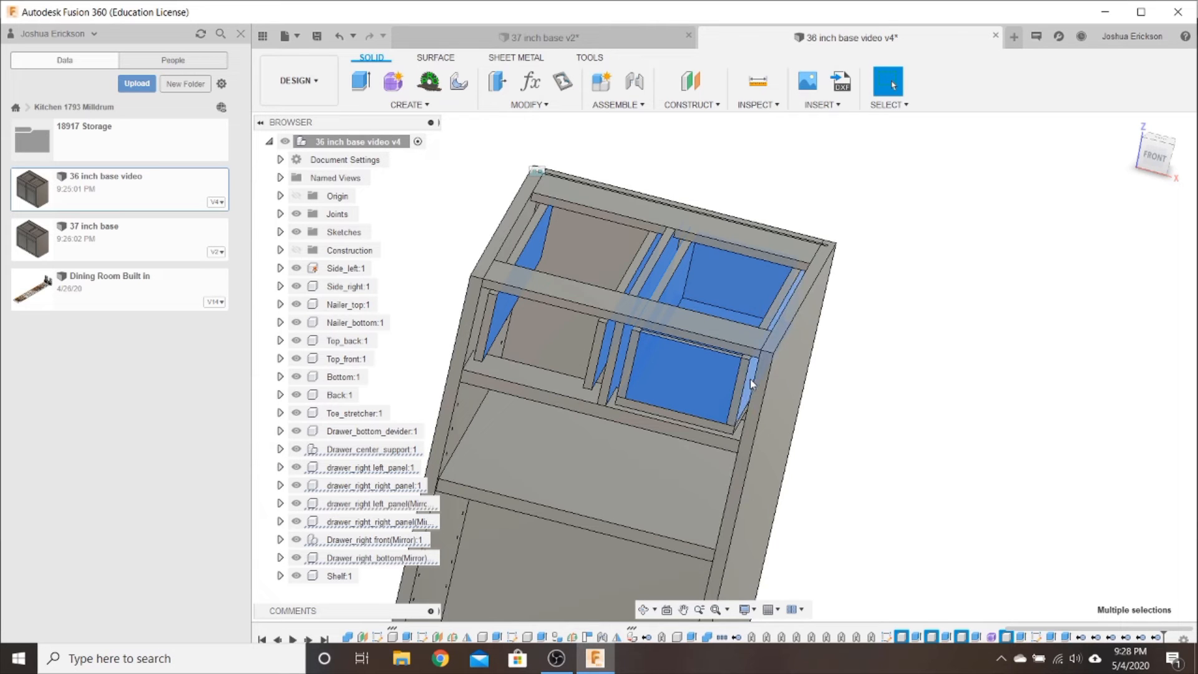
right_click(347, 458)
click(388, 300)
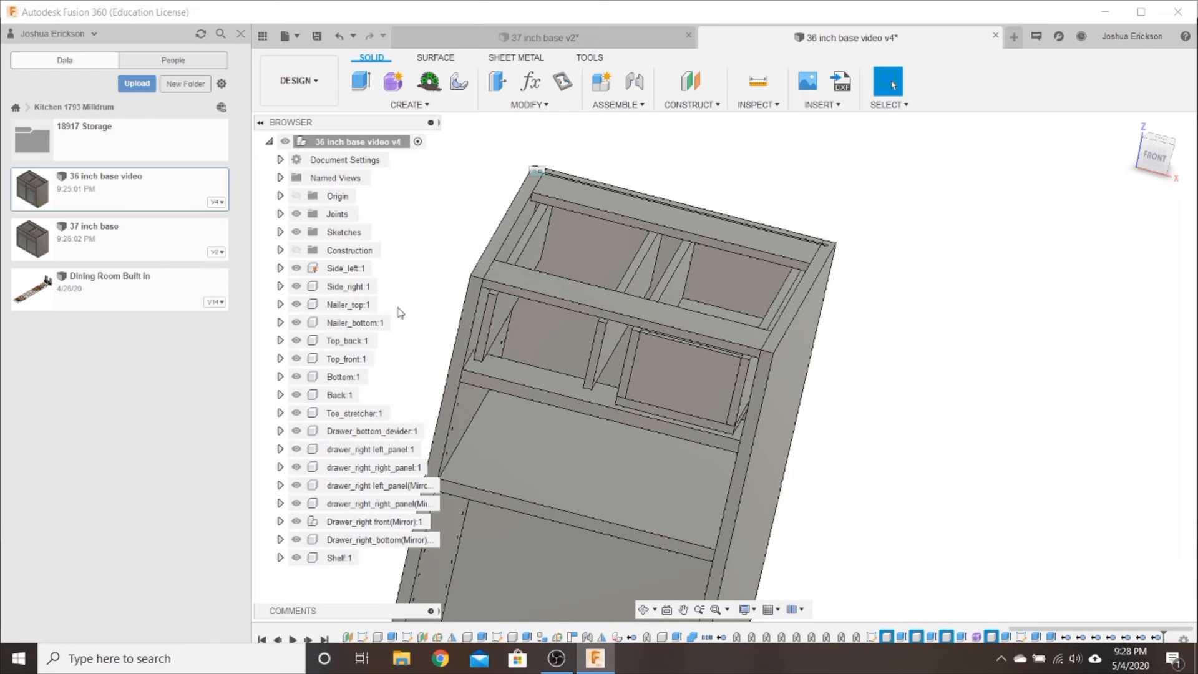
Remove the Drawer_right front(Mirror) component of the mirrored drawer box
right_click(684, 363)
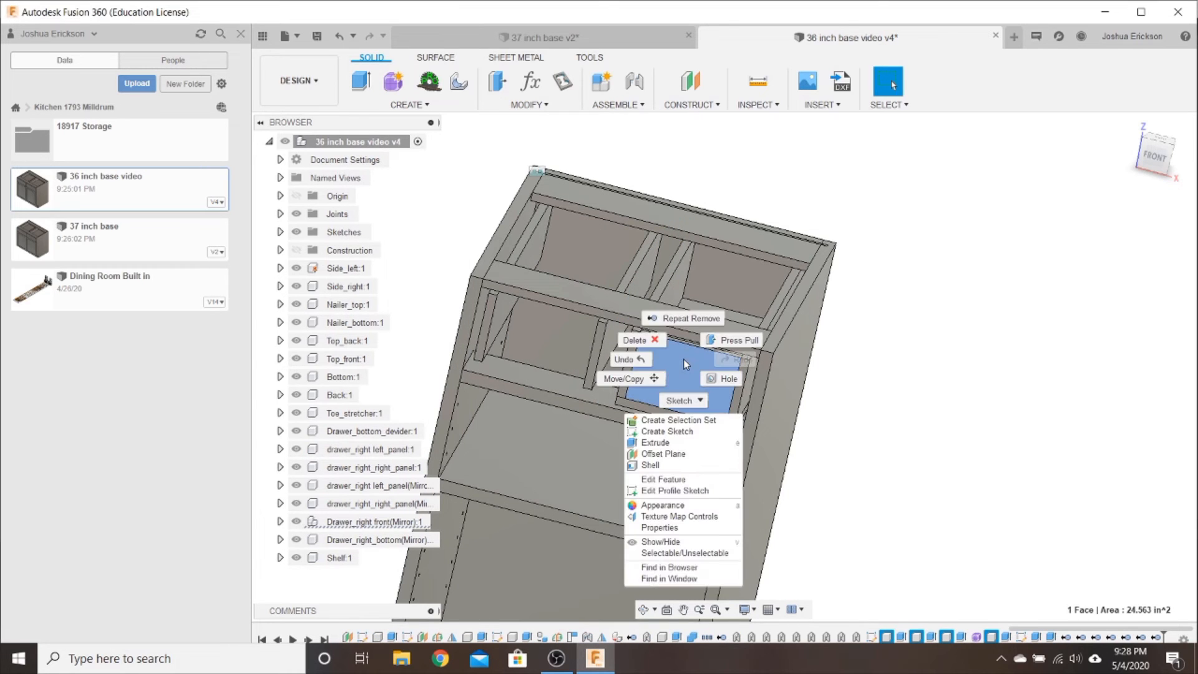
click(926, 414)
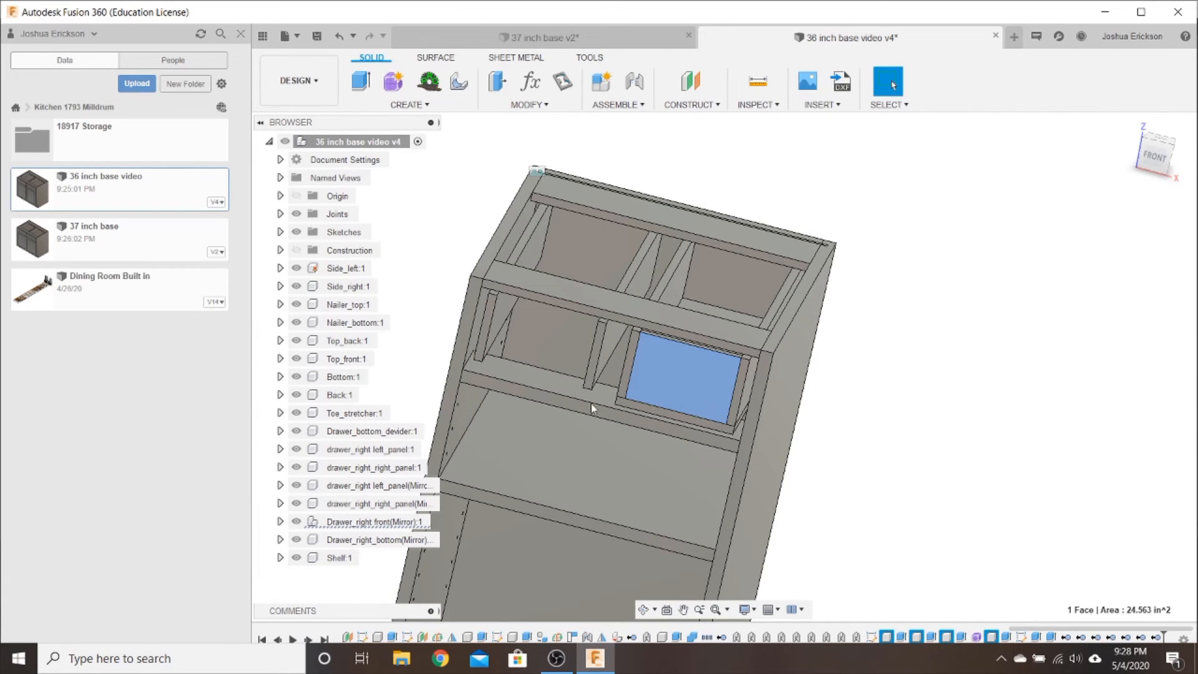
right_click(338, 524)
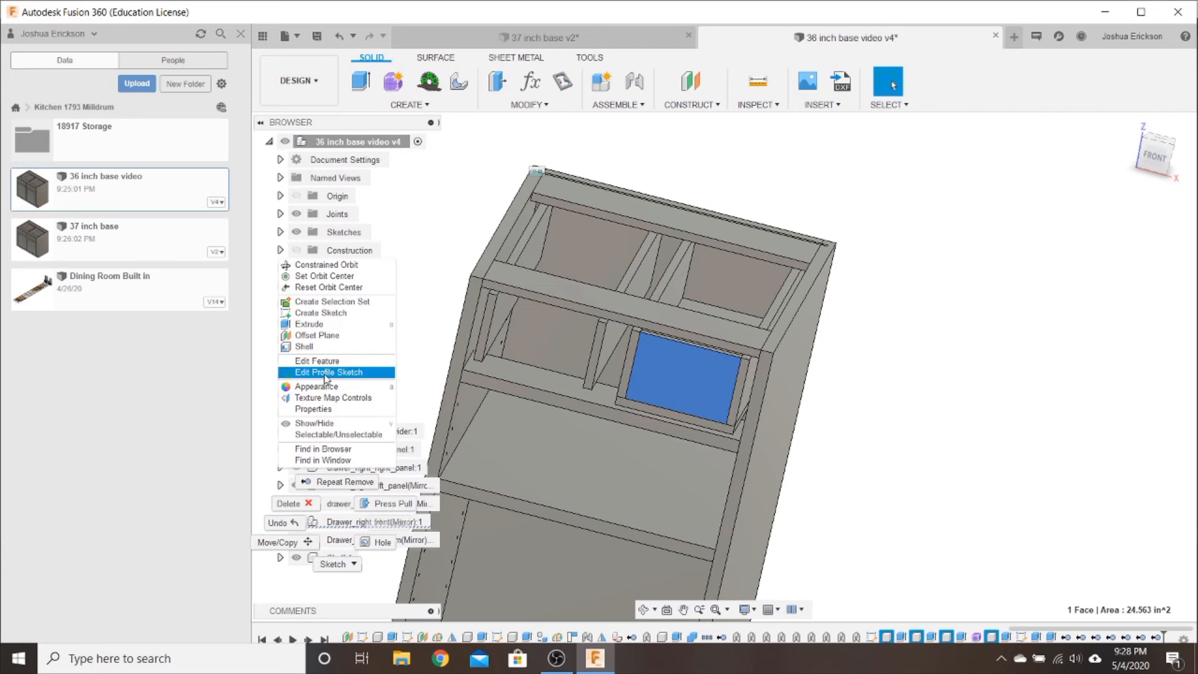
click(369, 521)
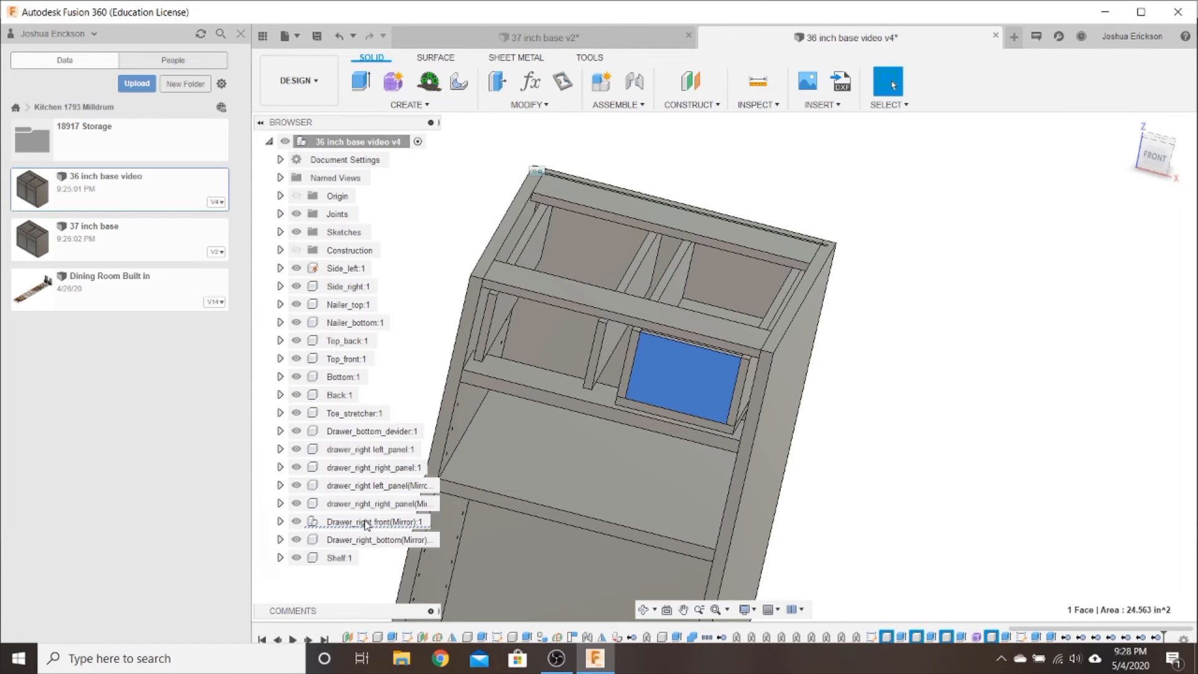
right_click(366, 523)
click(360, 521)
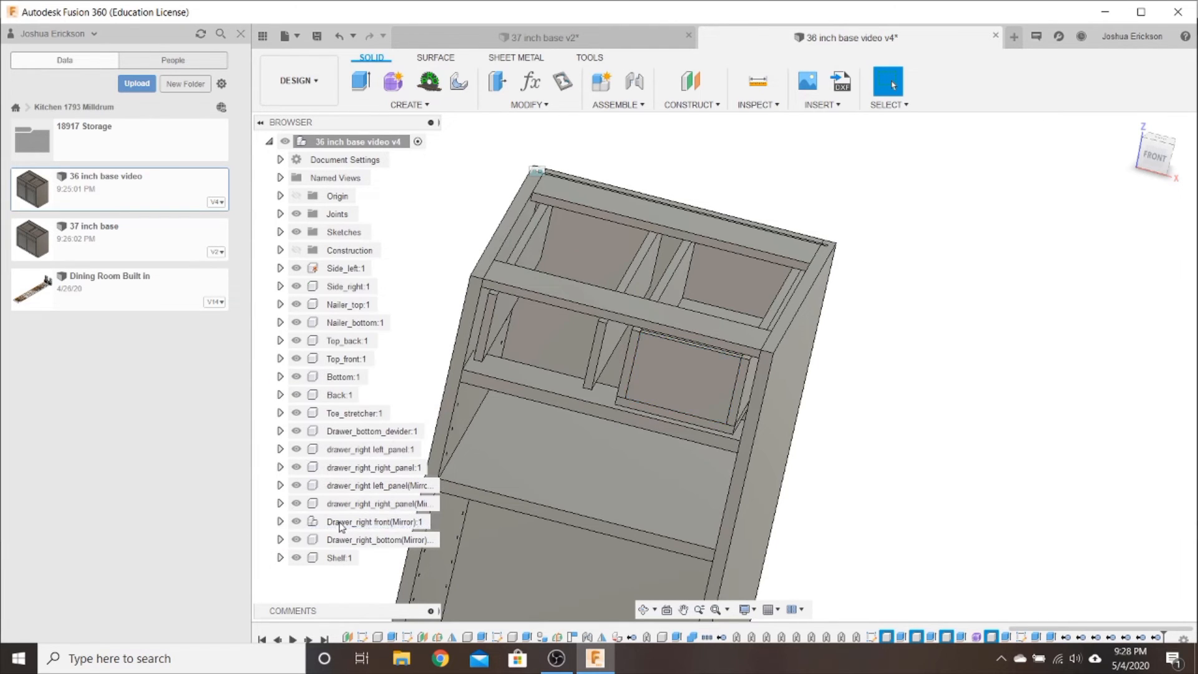
right_click(342, 523)
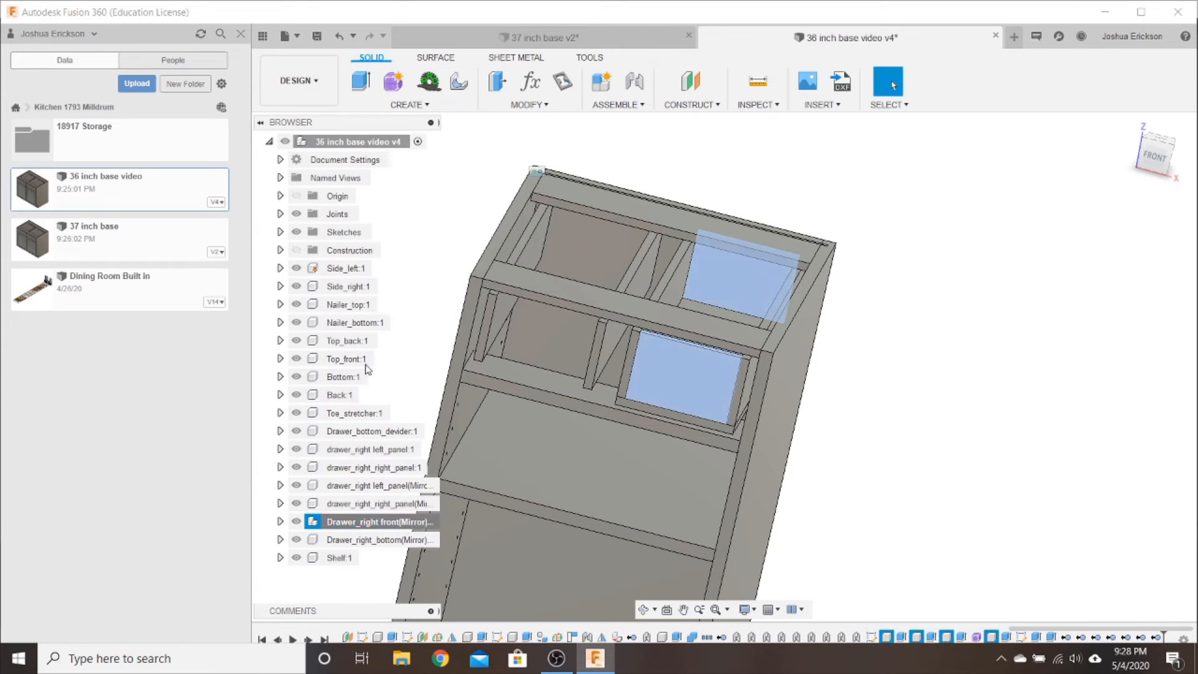
click(371, 360)
Remove the mirrored drawer box's two side panels and its bottom, Drawer_right_bottom(Mirror)
click(347, 508)
right_click(347, 508)
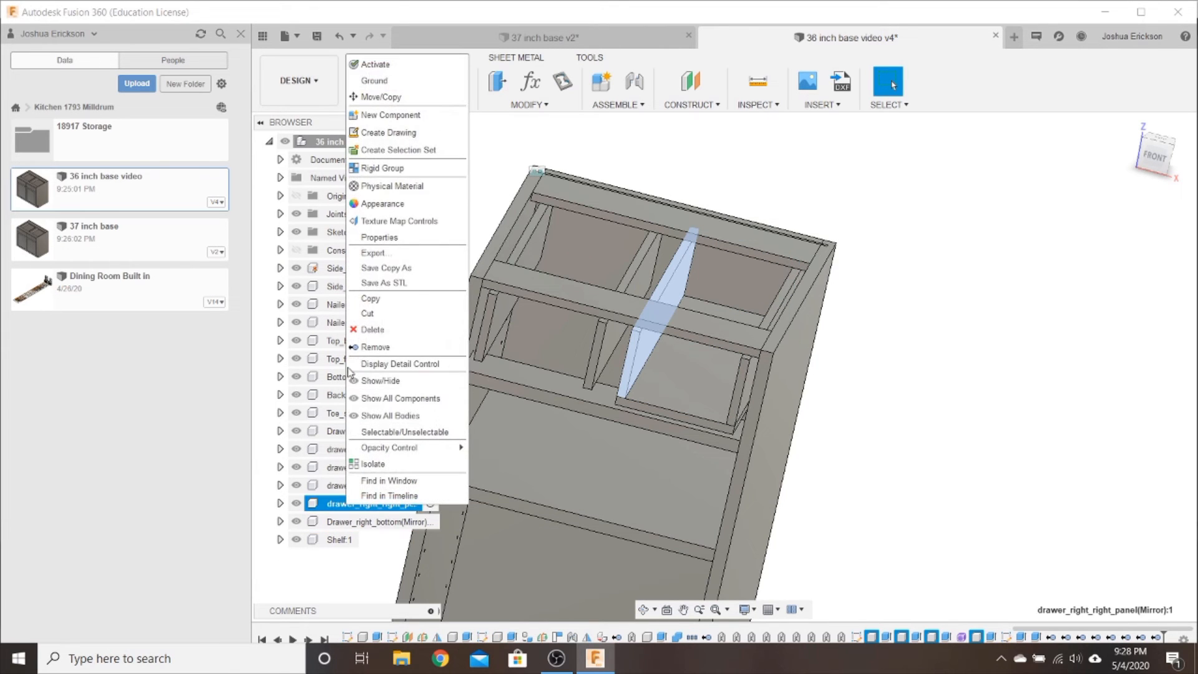
click(376, 350)
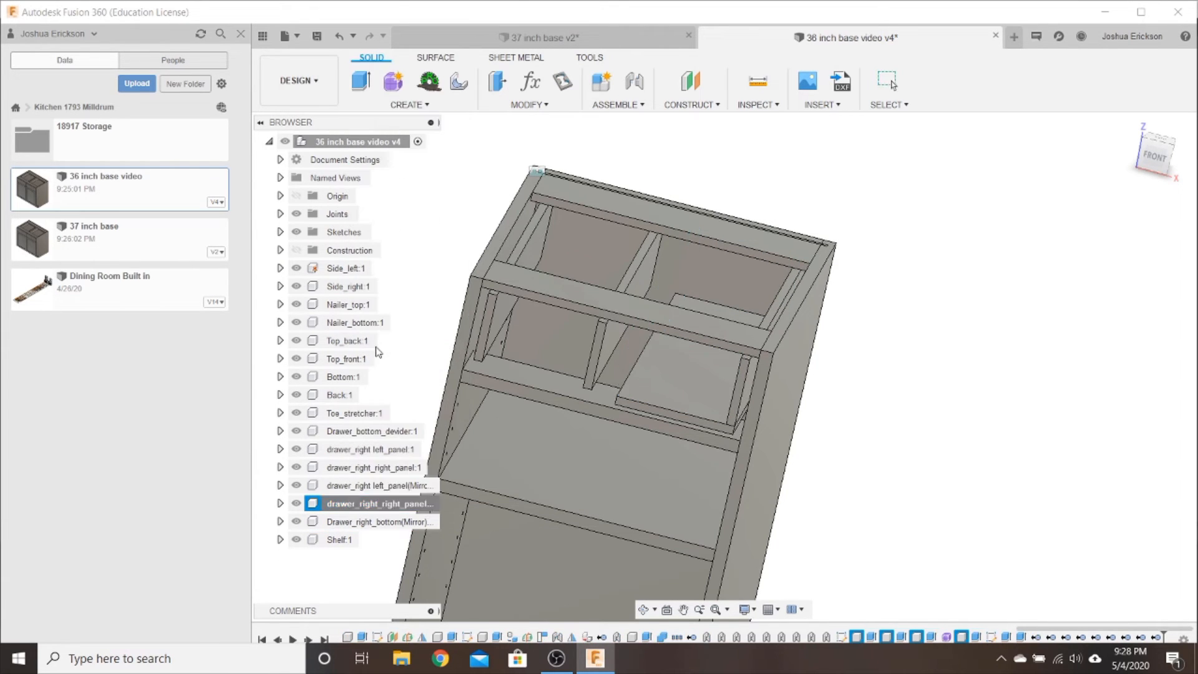
click(353, 487)
right_click(352, 487)
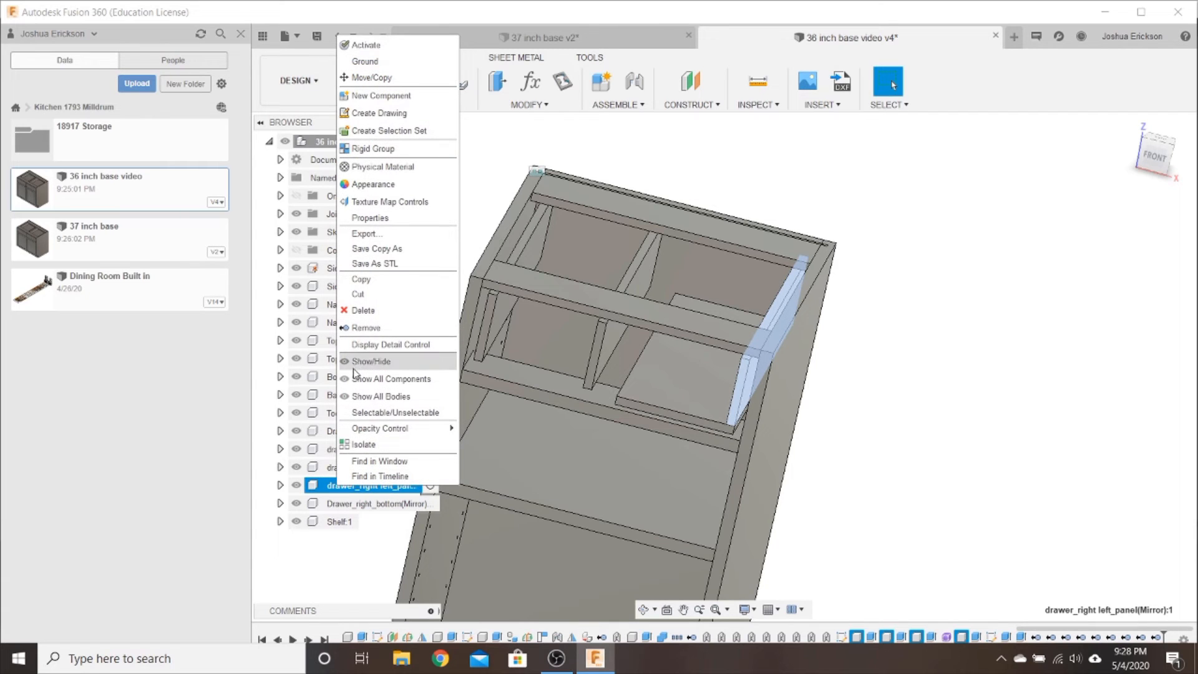
click(361, 328)
click(360, 489)
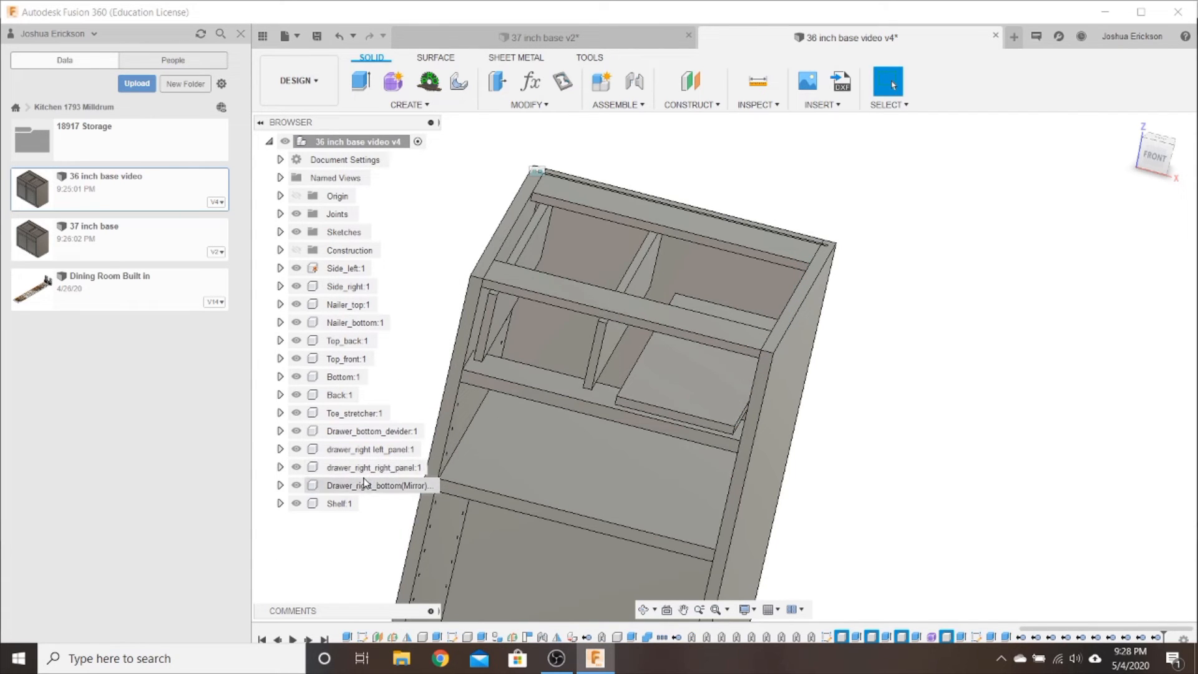
right_click(360, 490)
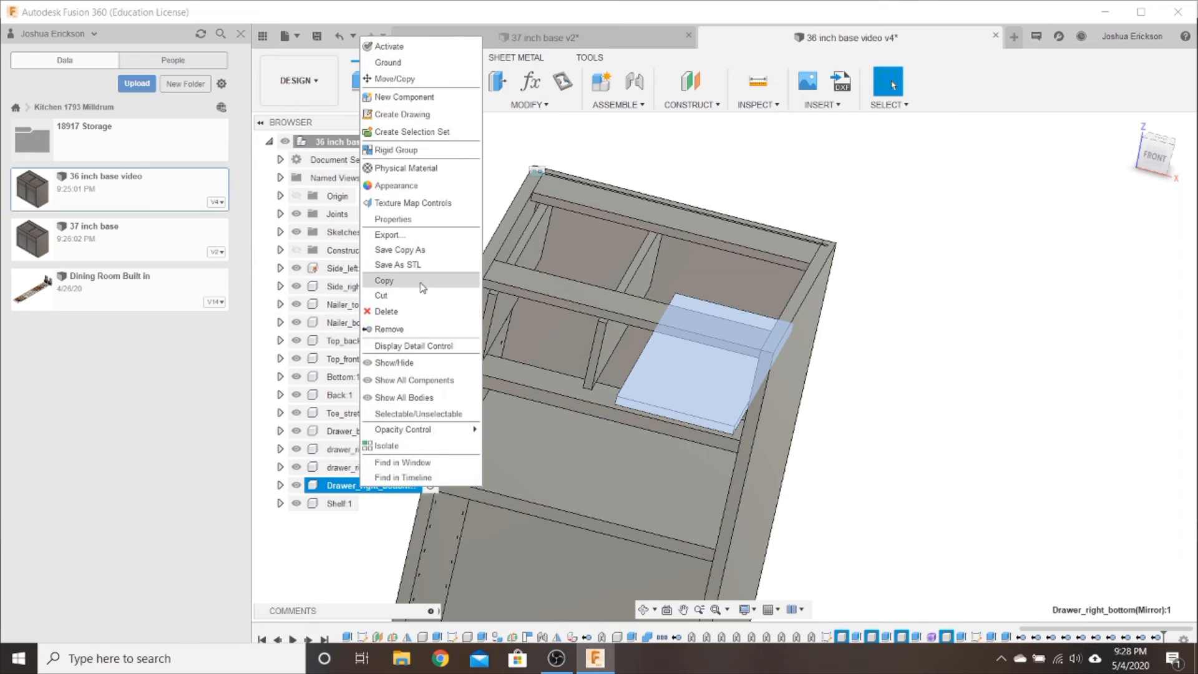
click(413, 332)
Remove the remaining drawer side panels, drawer_right_right_panel and drawer_right left_panel
click(360, 470)
right_click(360, 469)
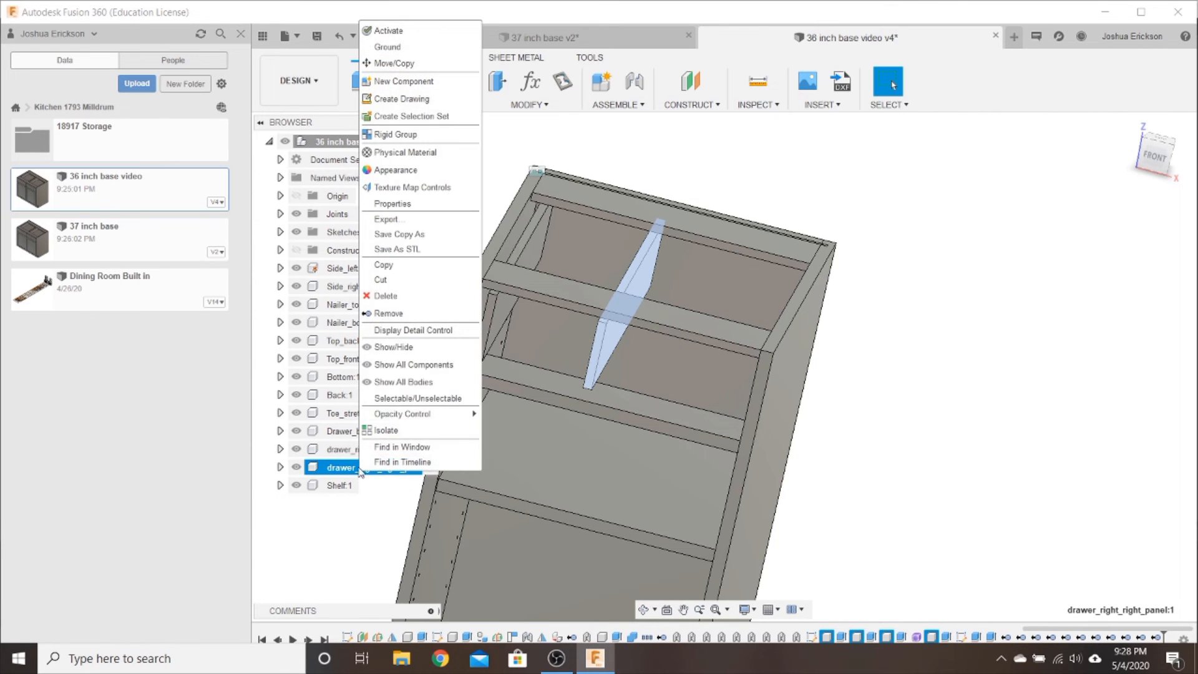
click(412, 310)
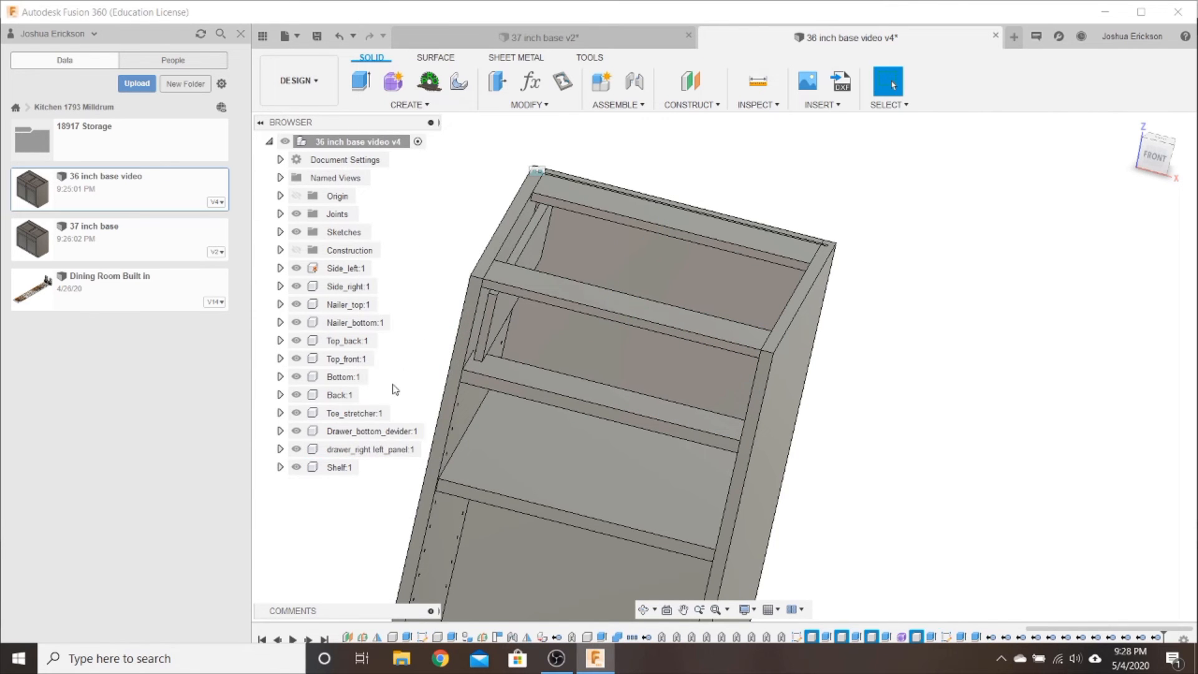
click(360, 449)
right_click(360, 449)
click(393, 292)
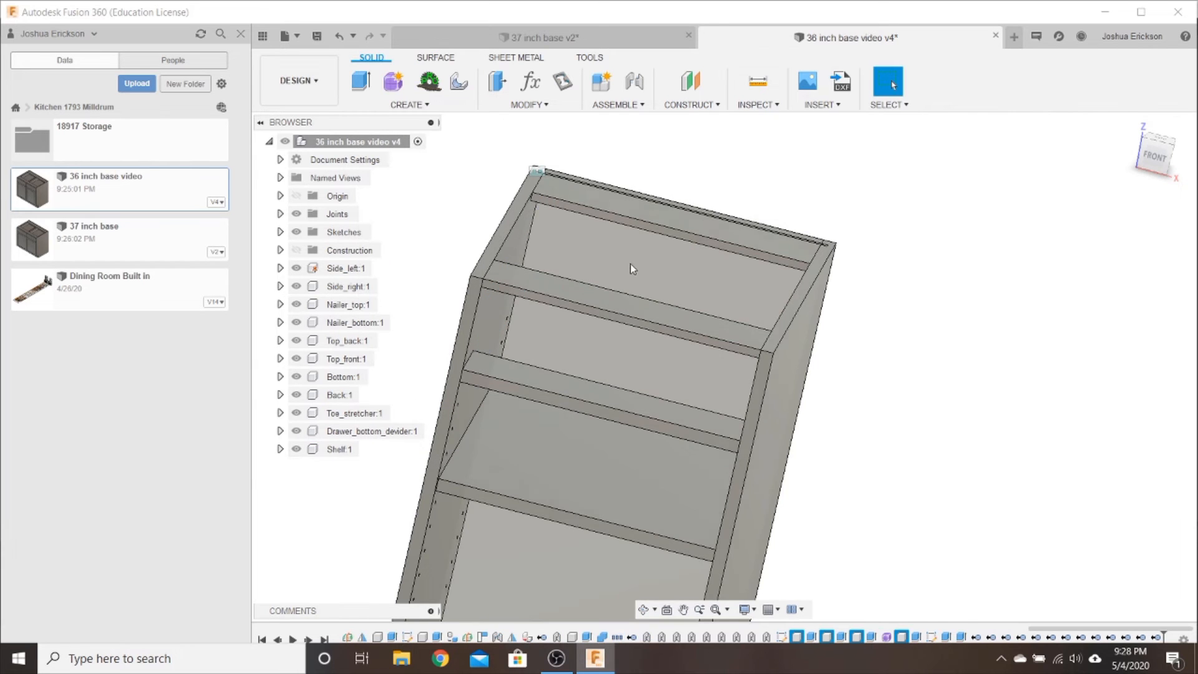
scroll(857, 487, down, 5)
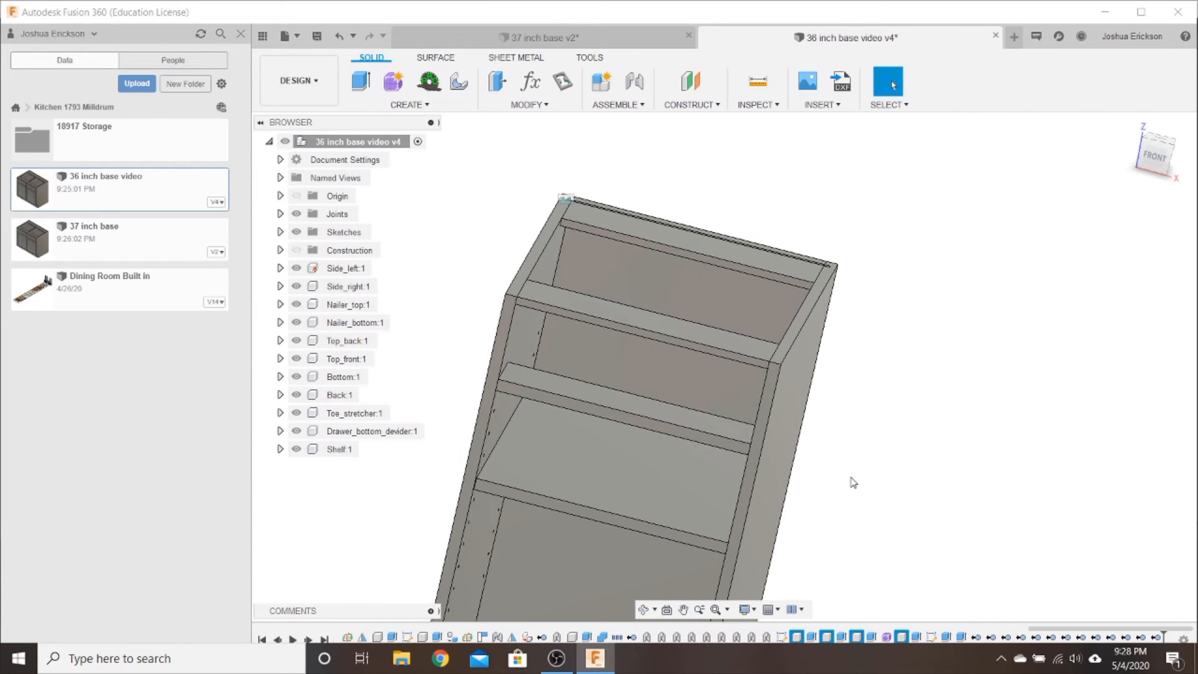
middle_drag(852, 486, 500, 216)
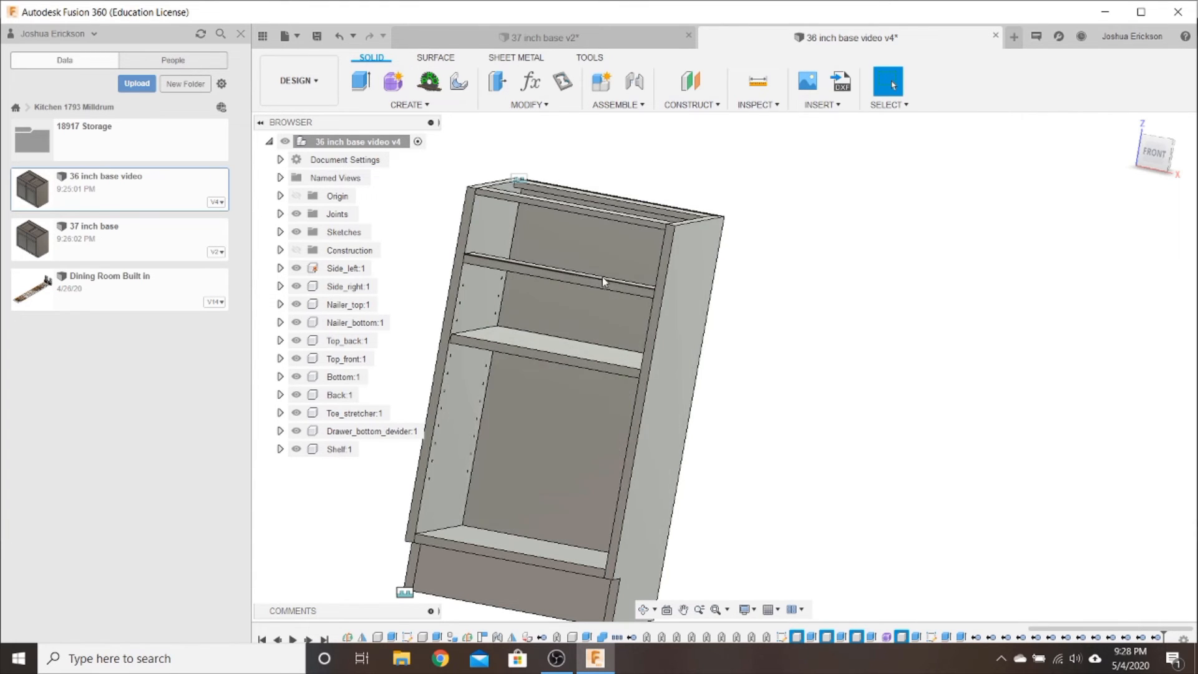
scroll(611, 377, down, 2)
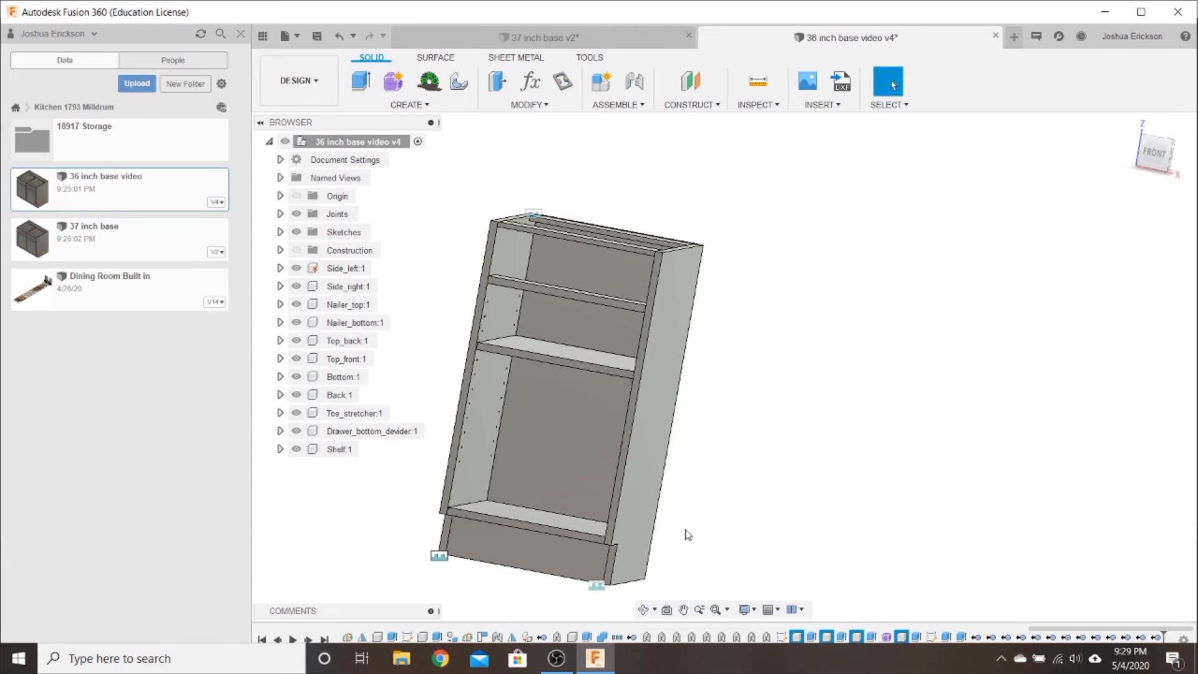
scroll(689, 534, down, 2)
shift+middle_drag(699, 524, 739, 502)
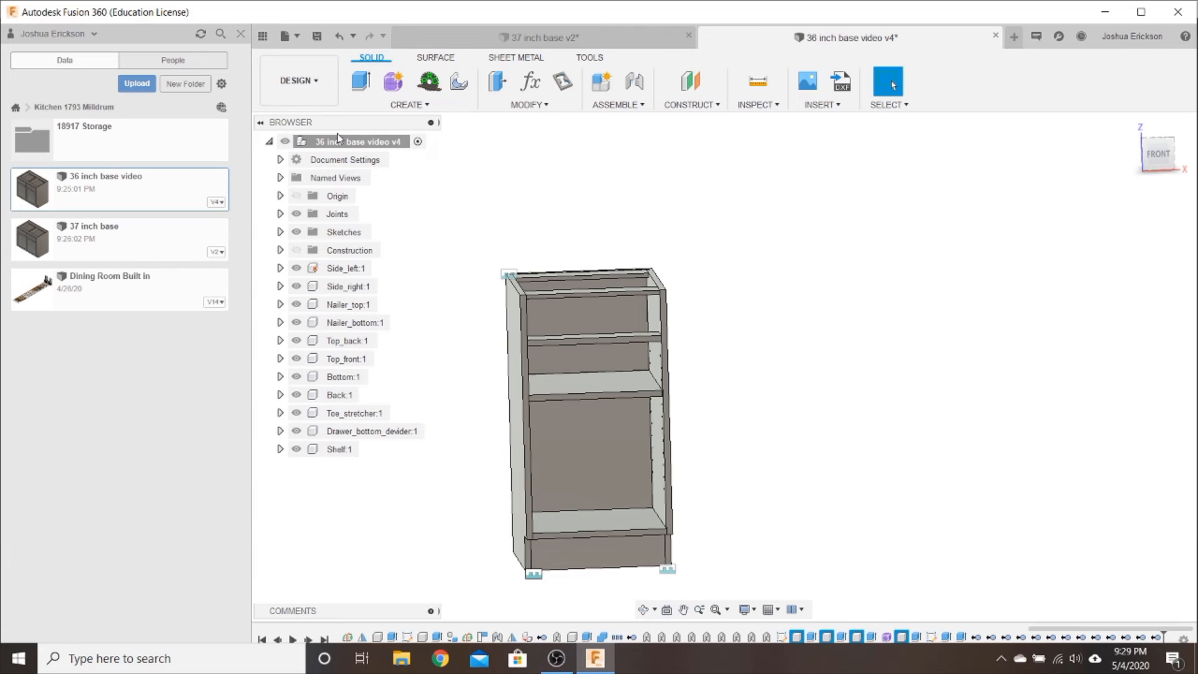
click(240, 35)
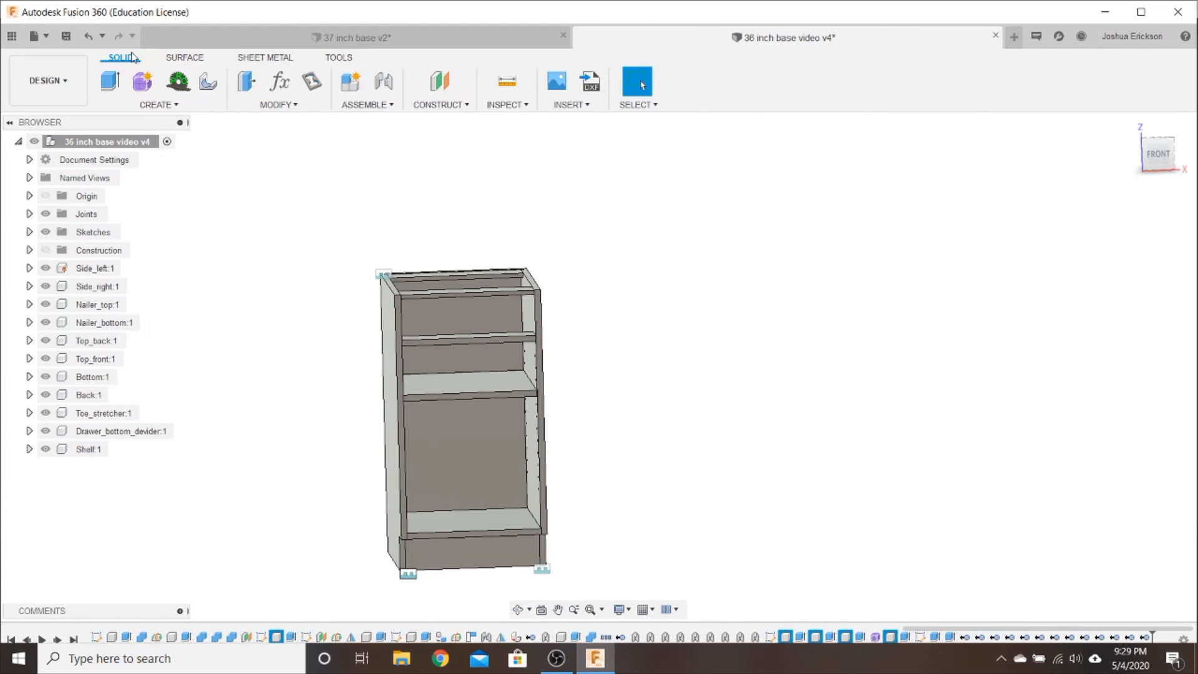
click(47, 32)
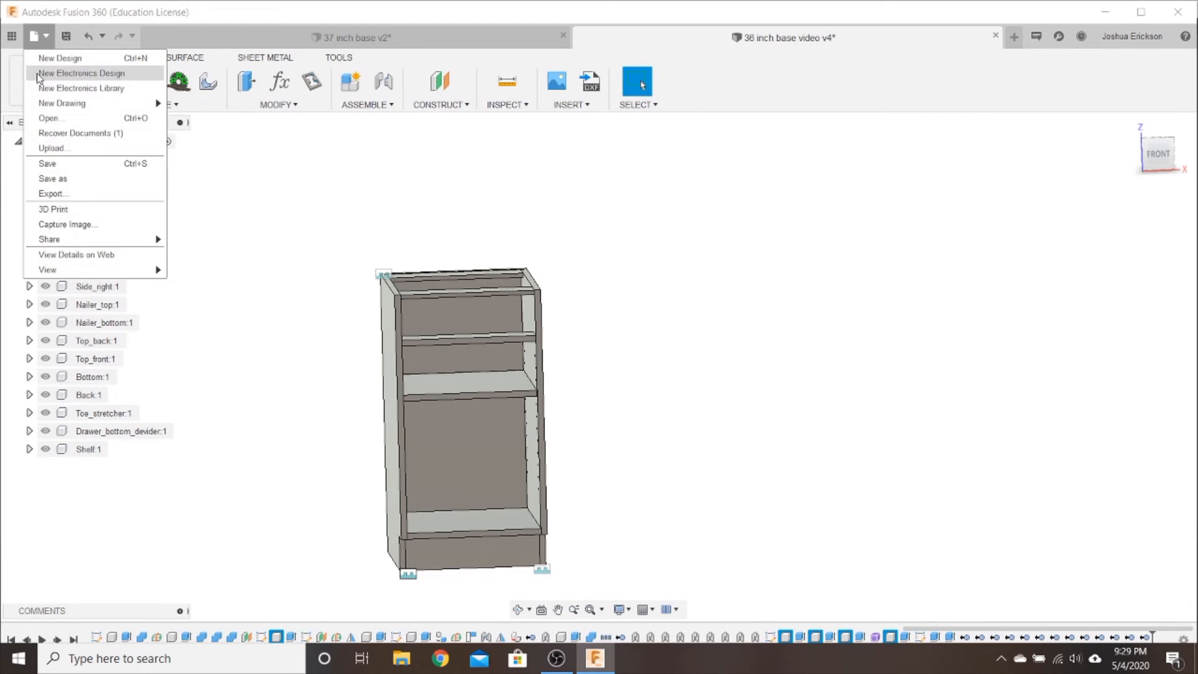
click(50, 177)
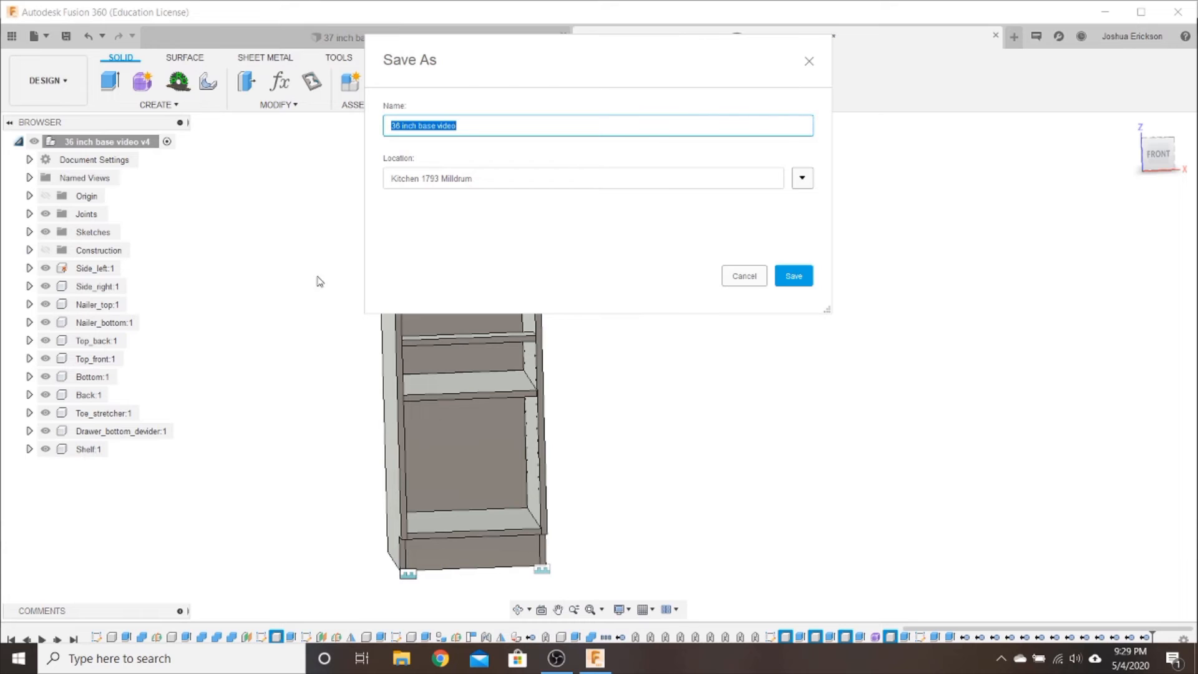
click(397, 125)
key(BackSpace)
text(18)
click(794, 275)
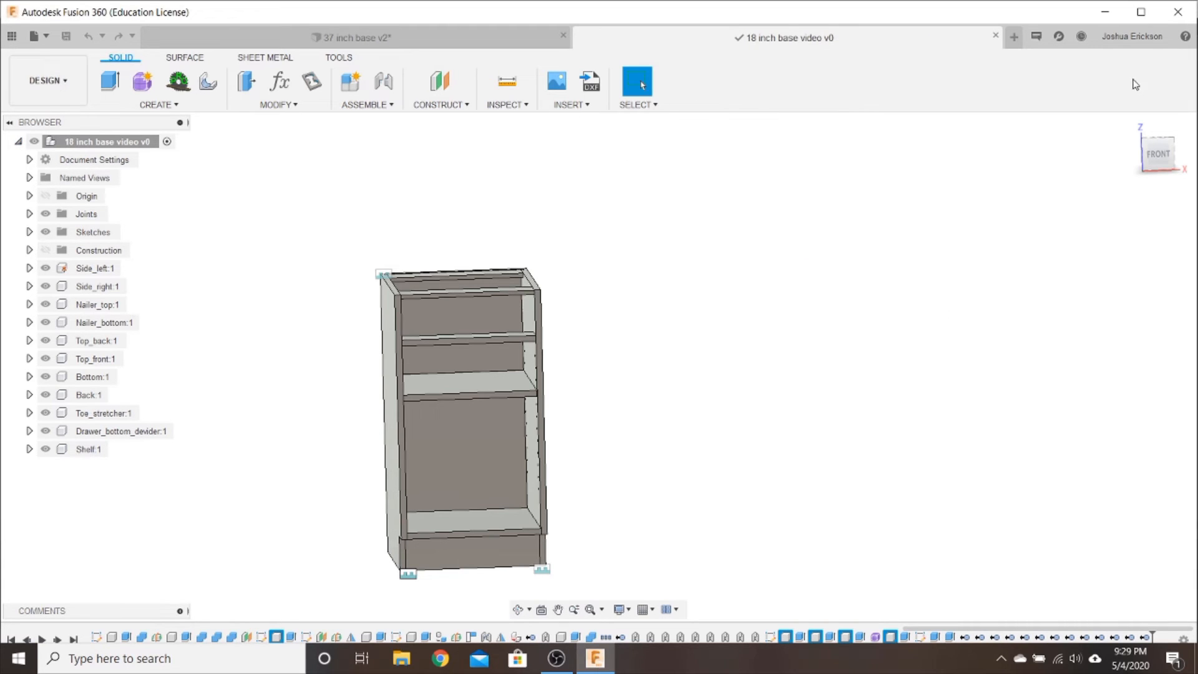
Close the 18 inch base video design and insert it into 37 inch base, shifted about -25.2 in in X and -0.57 in in Z
key(ctrl+w)
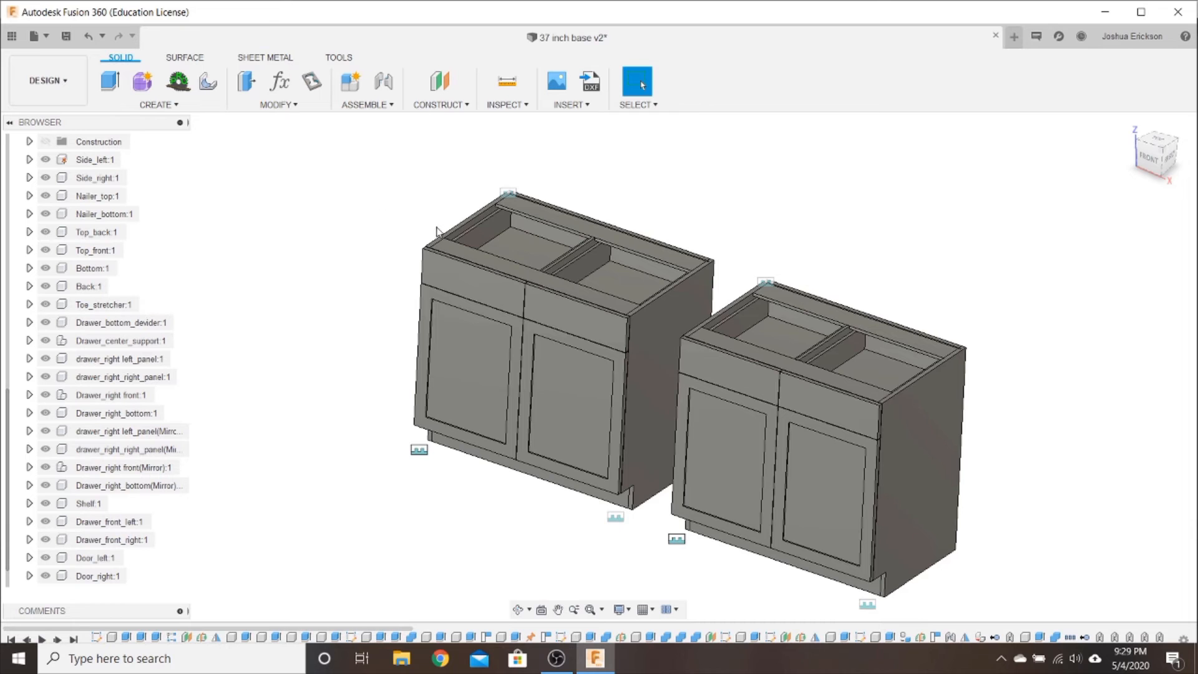
scroll(375, 227, down, 3)
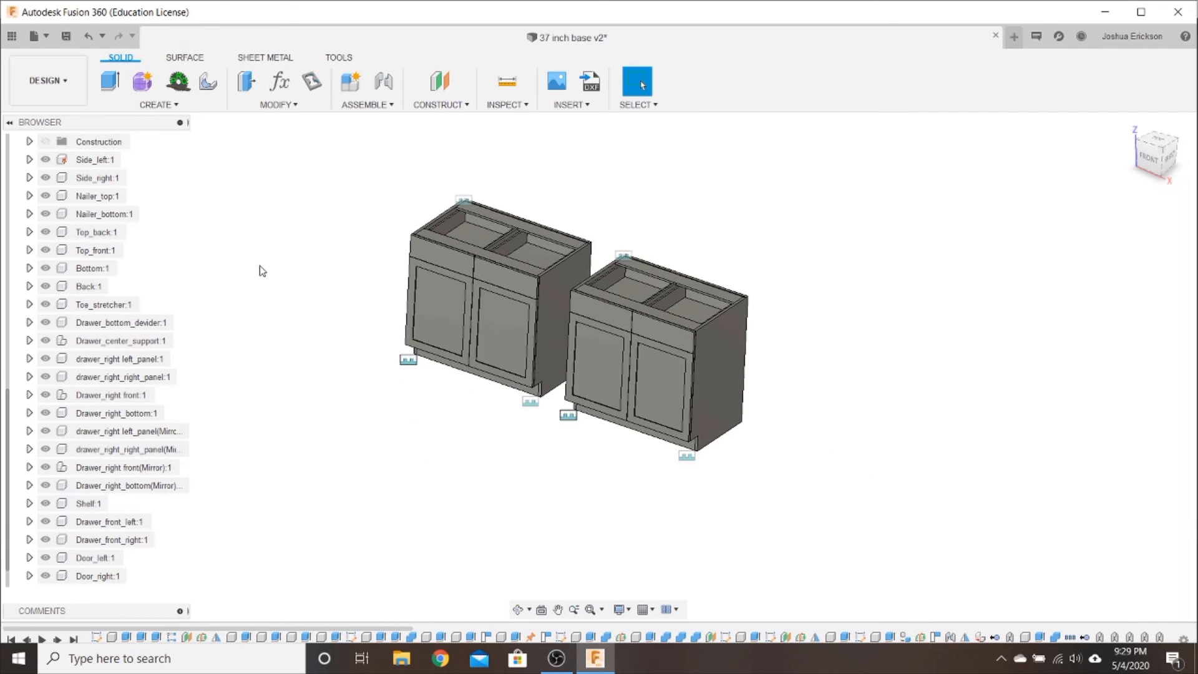
scroll(261, 270, down, 1)
mouse_move(260, 266)
shift+middle_down()
mouse_move(280, 256)
mouse_move(278, 267)
shift+middle_up()
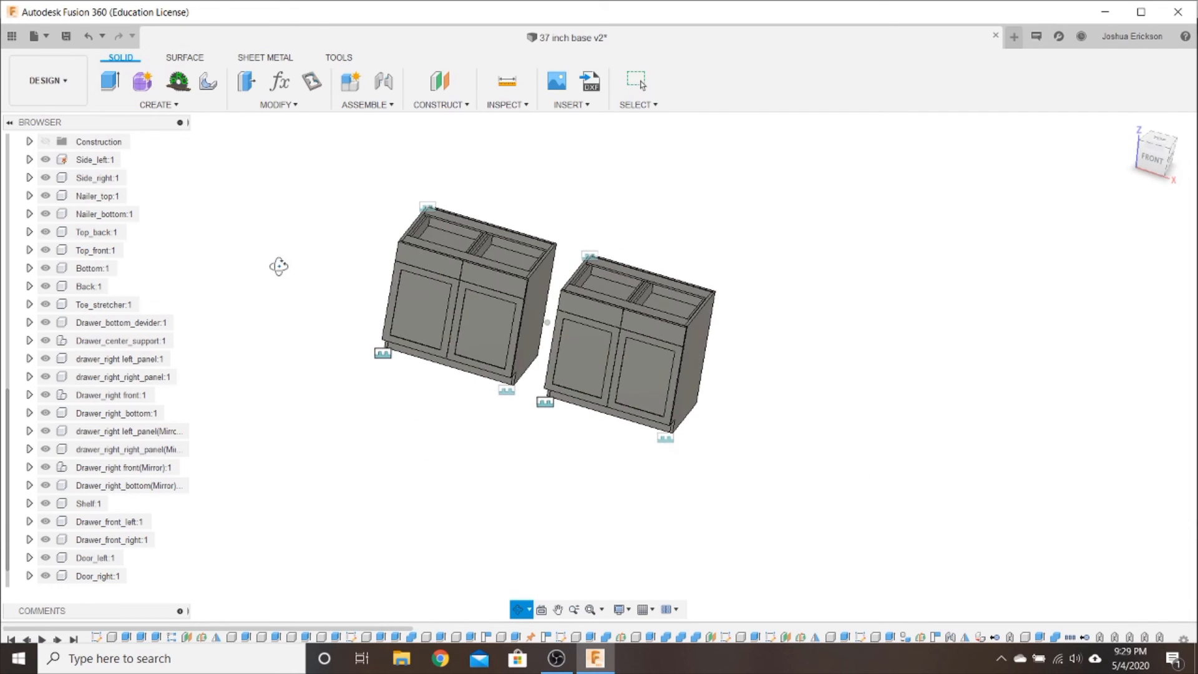
click(12, 35)
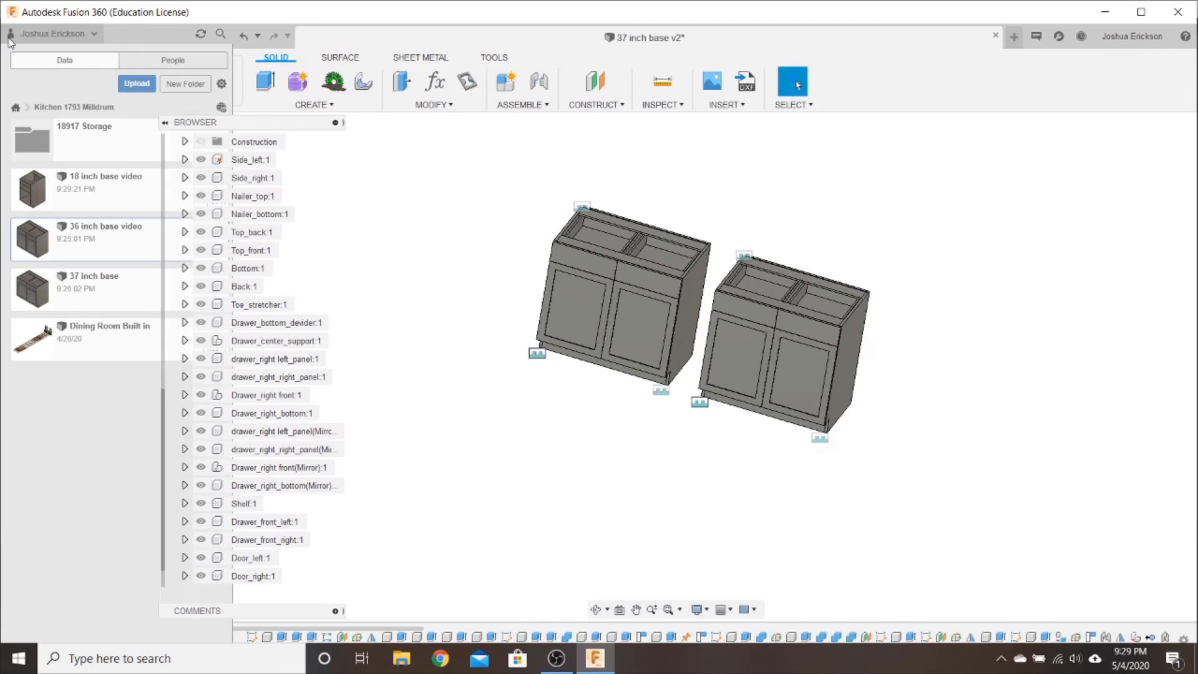
drag(102, 200, 893, 346)
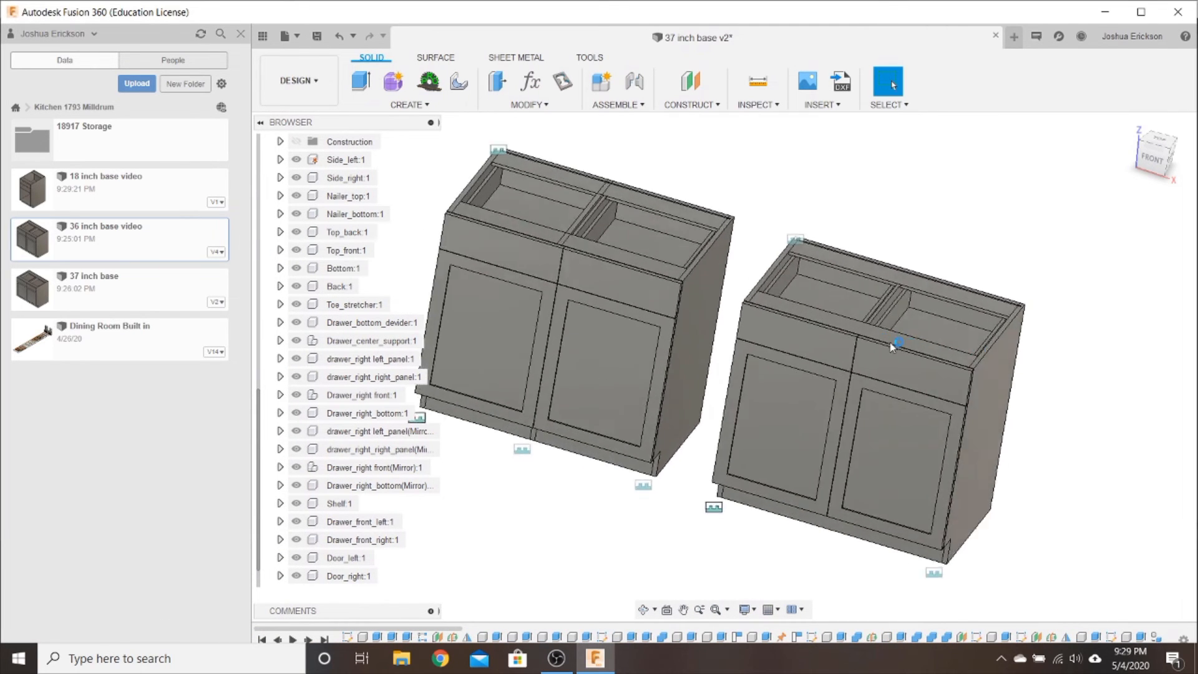
drag(601, 381, 495, 355)
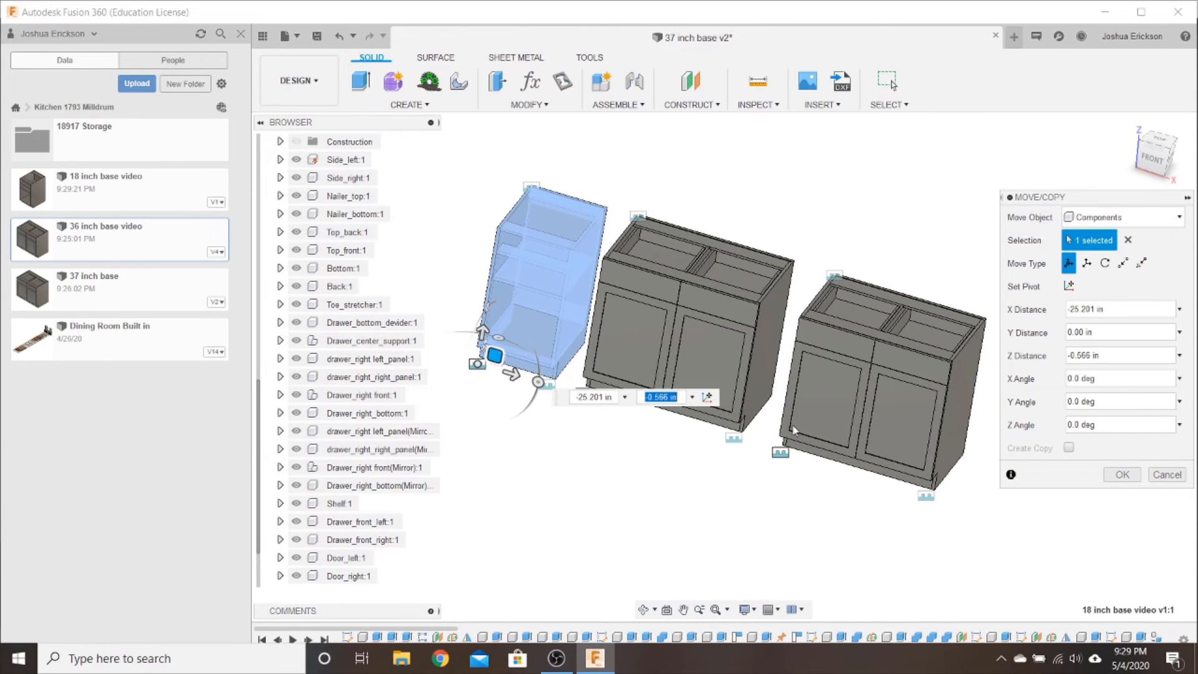
click(1122, 474)
scroll(637, 355, up, 3)
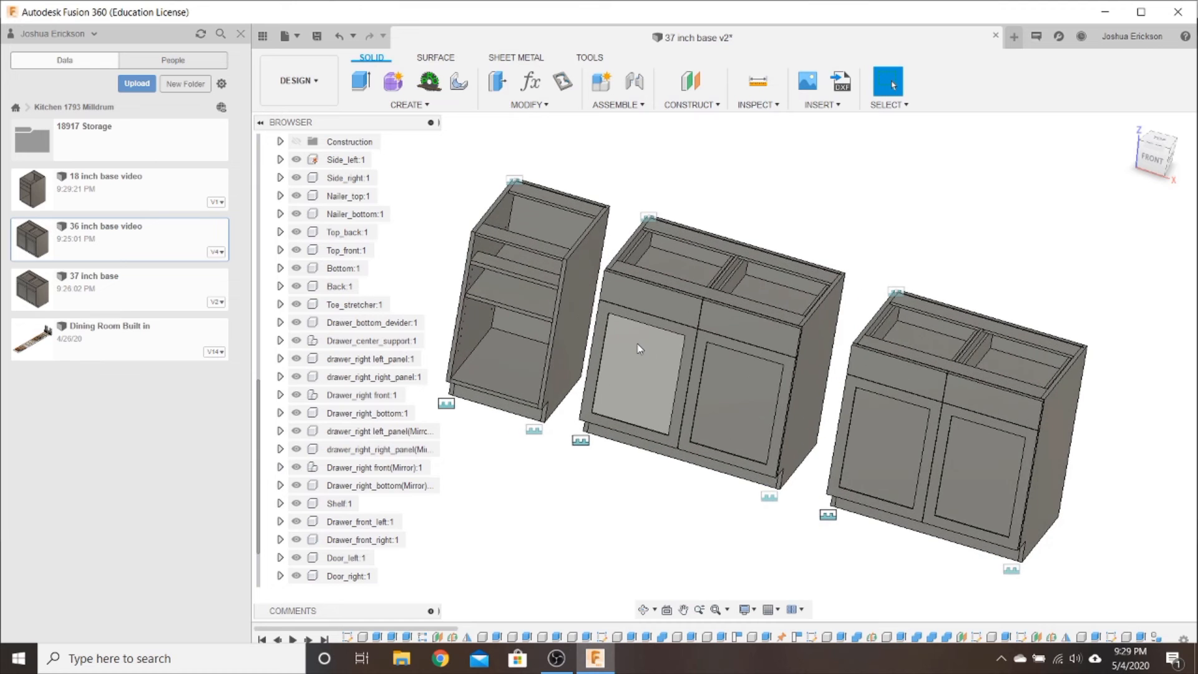
click(241, 32)
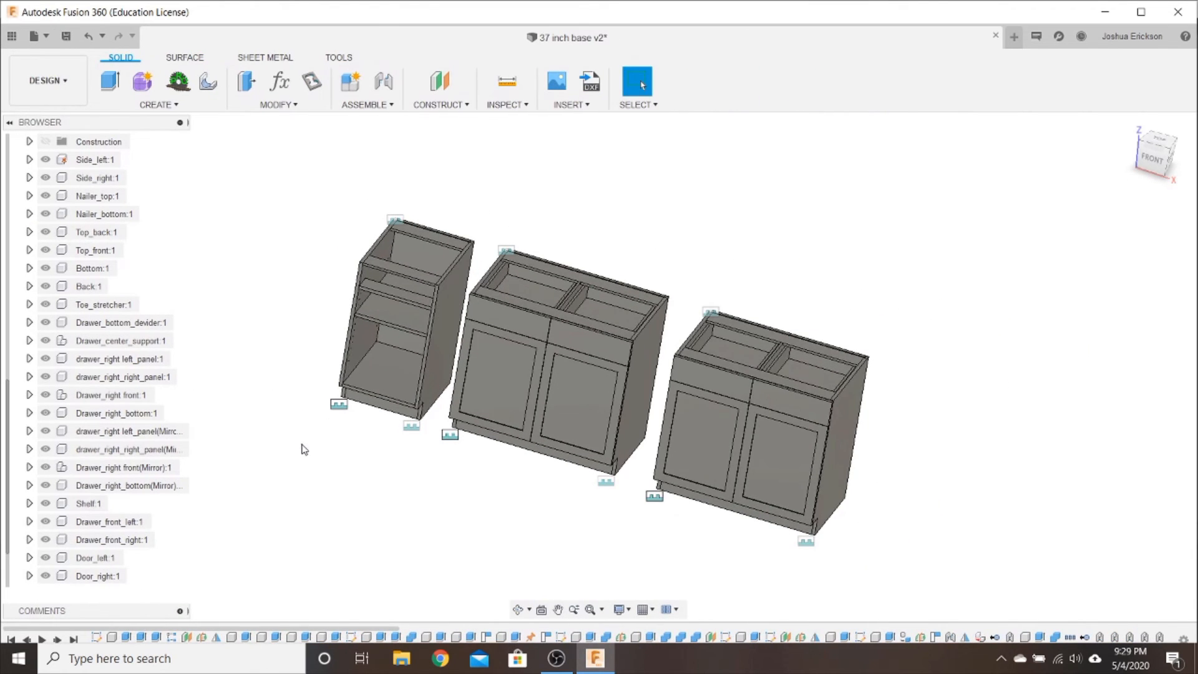
shift+middle_drag(304, 449, 374, 452)
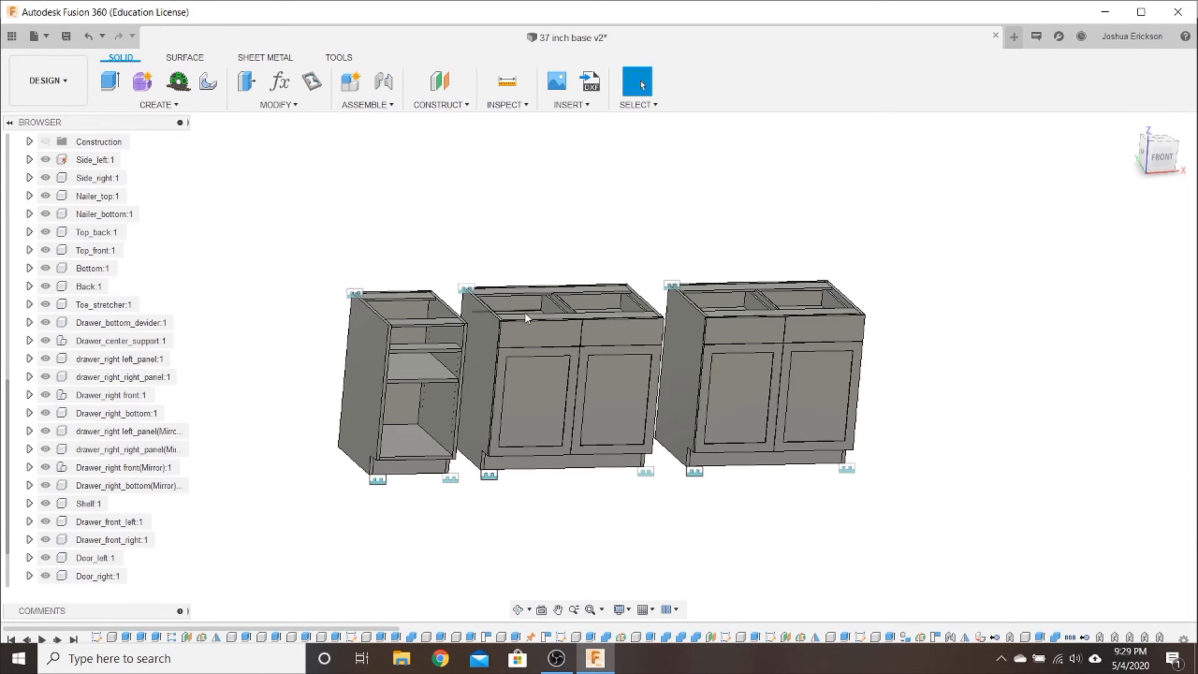
scroll(498, 390, down, 2)
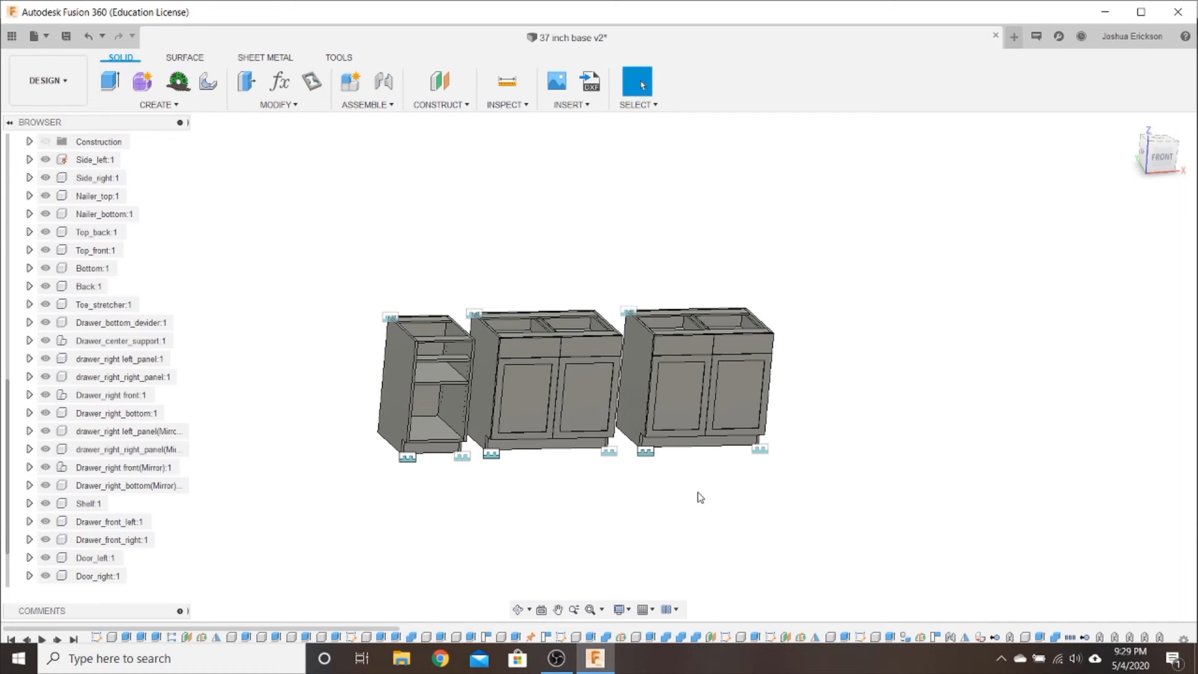
shift+middle_drag(665, 497, 624, 495)
key(Escape)
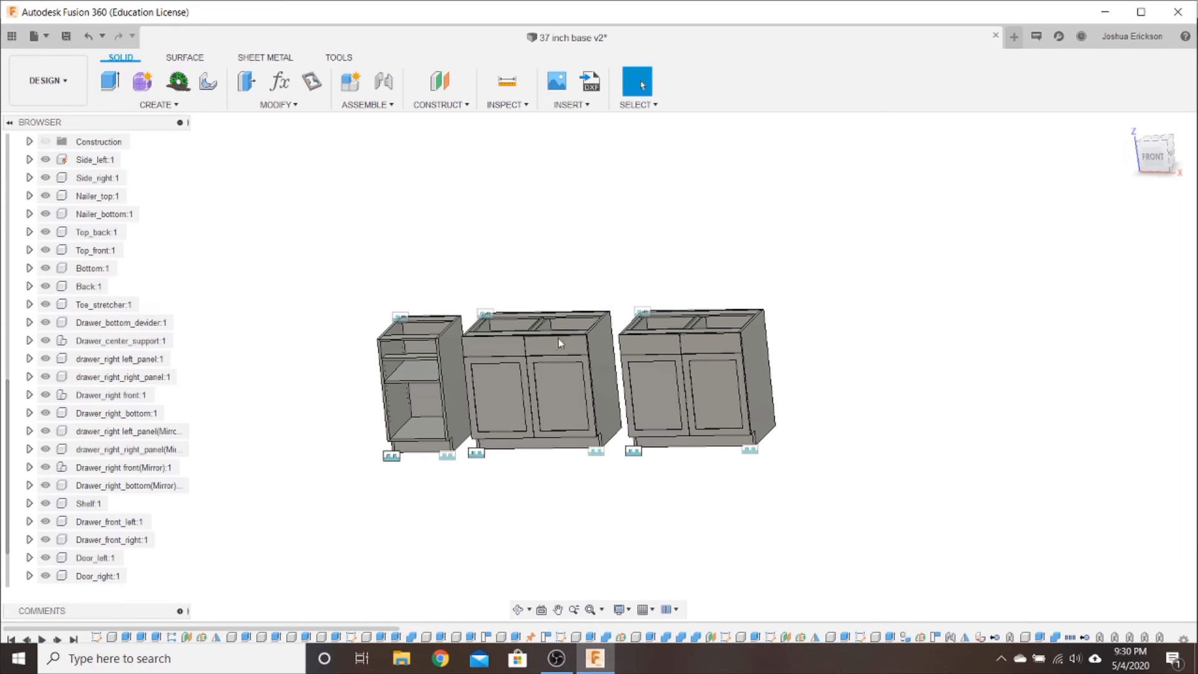
scroll(618, 413, down, 2)
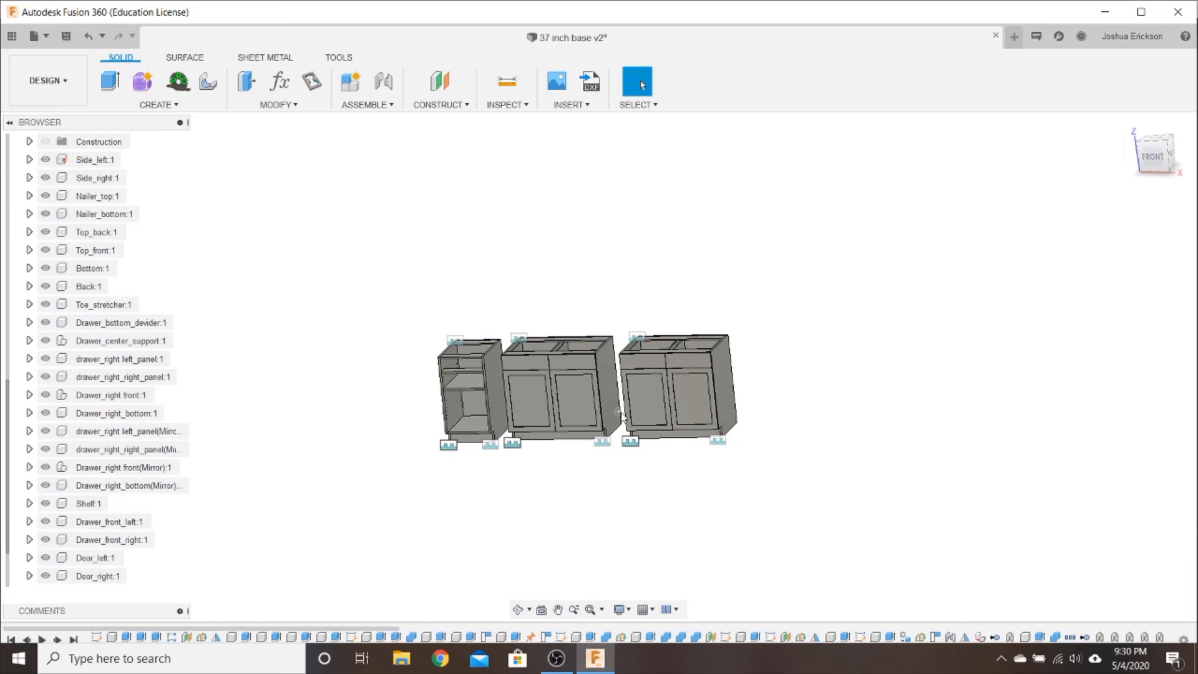
scroll(621, 412, down, 2)
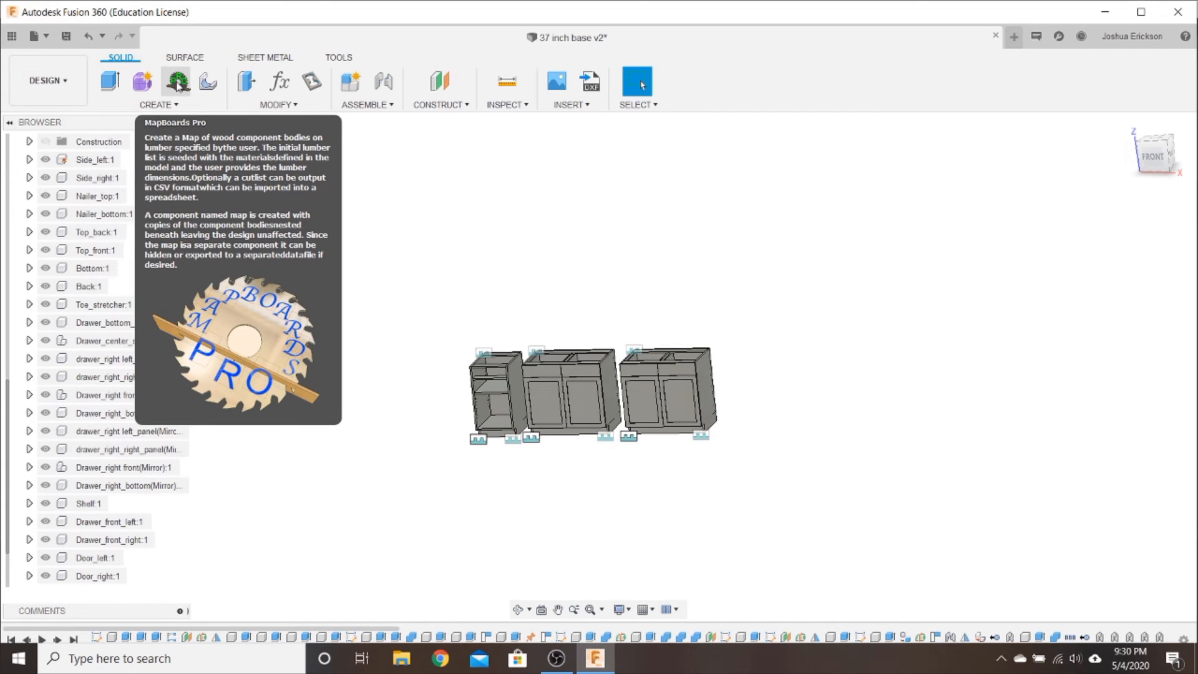
Start MapBoards Pro and include only the Steel (0.500) material in the board layout
click(178, 83)
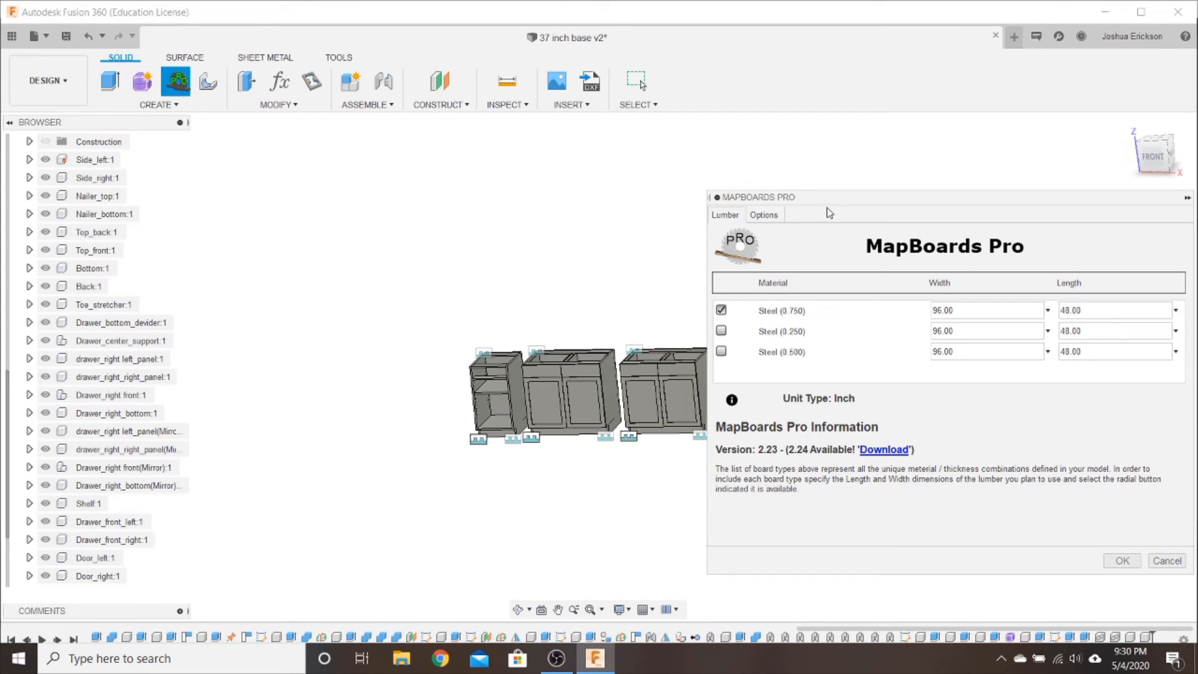
scroll(497, 248, down, 2)
scroll(616, 410, up, 2)
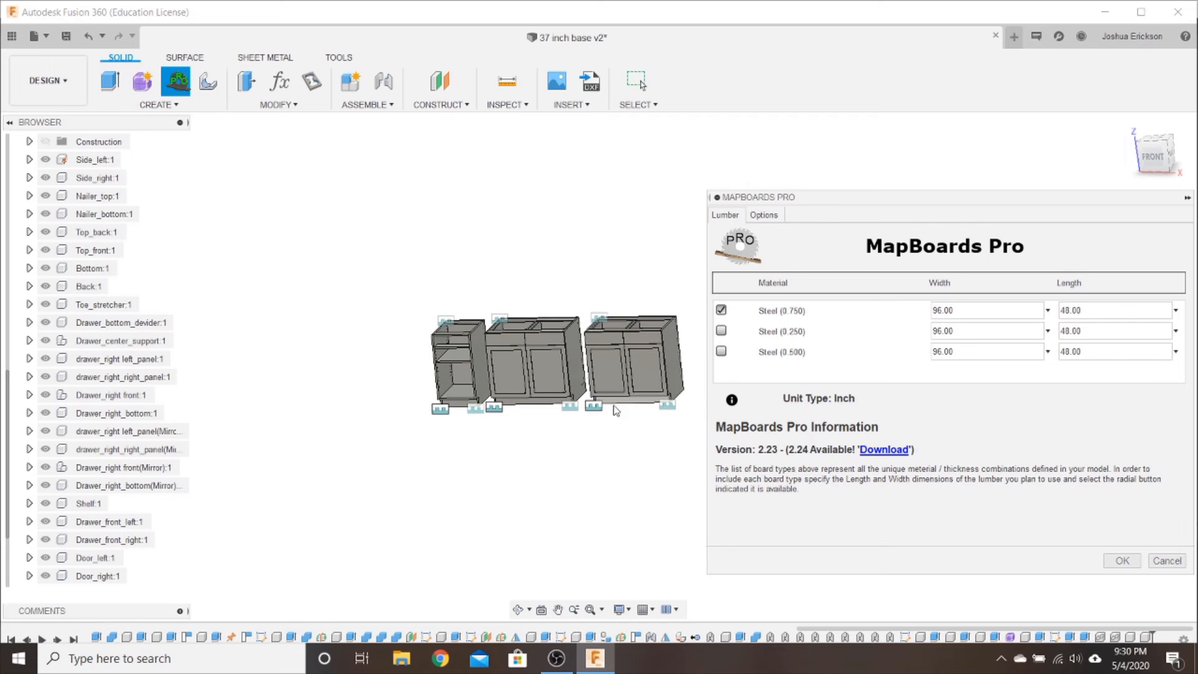
scroll(583, 423, up, 4)
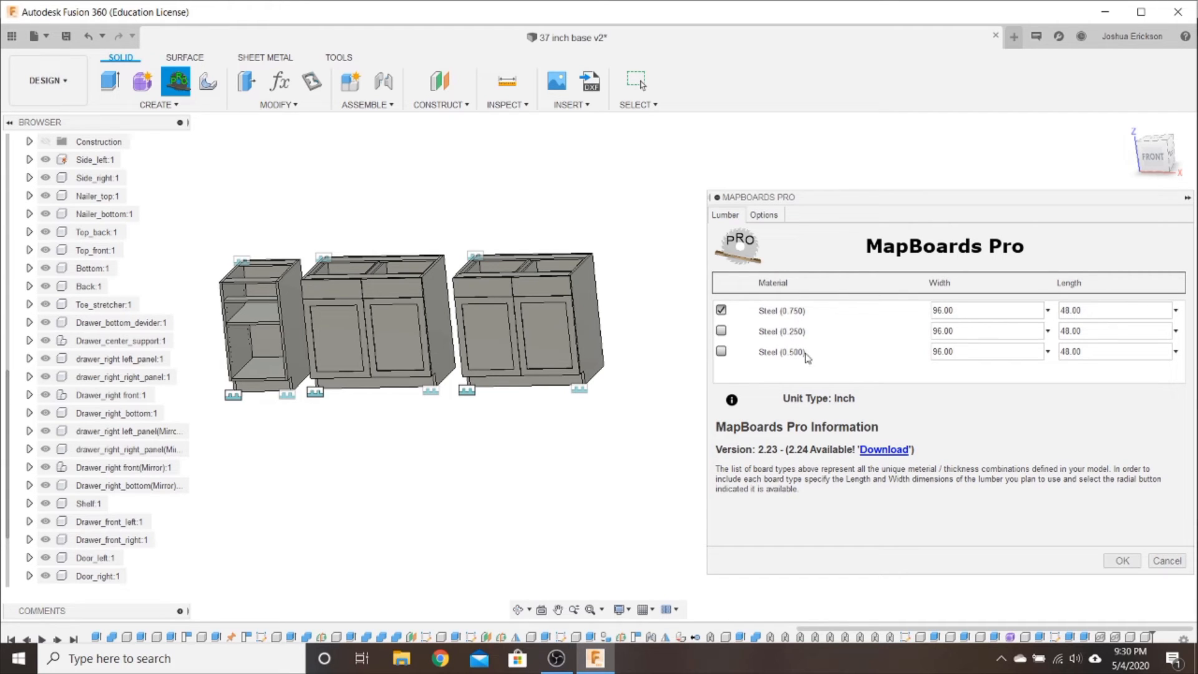
click(722, 352)
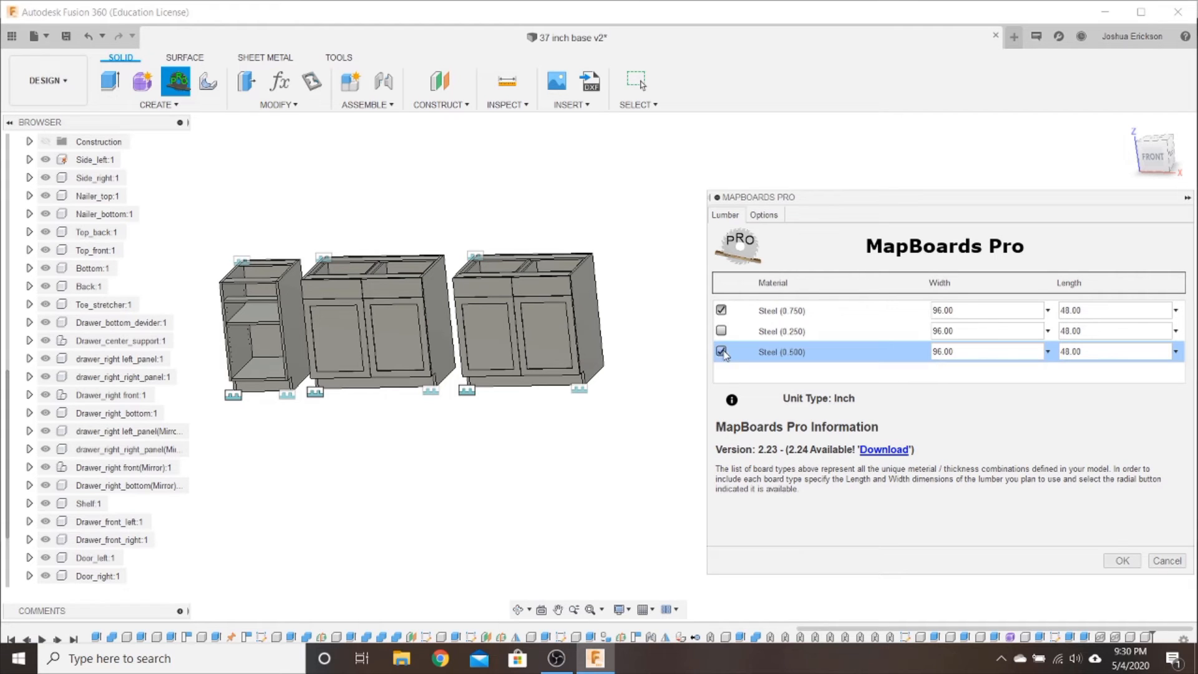
click(721, 310)
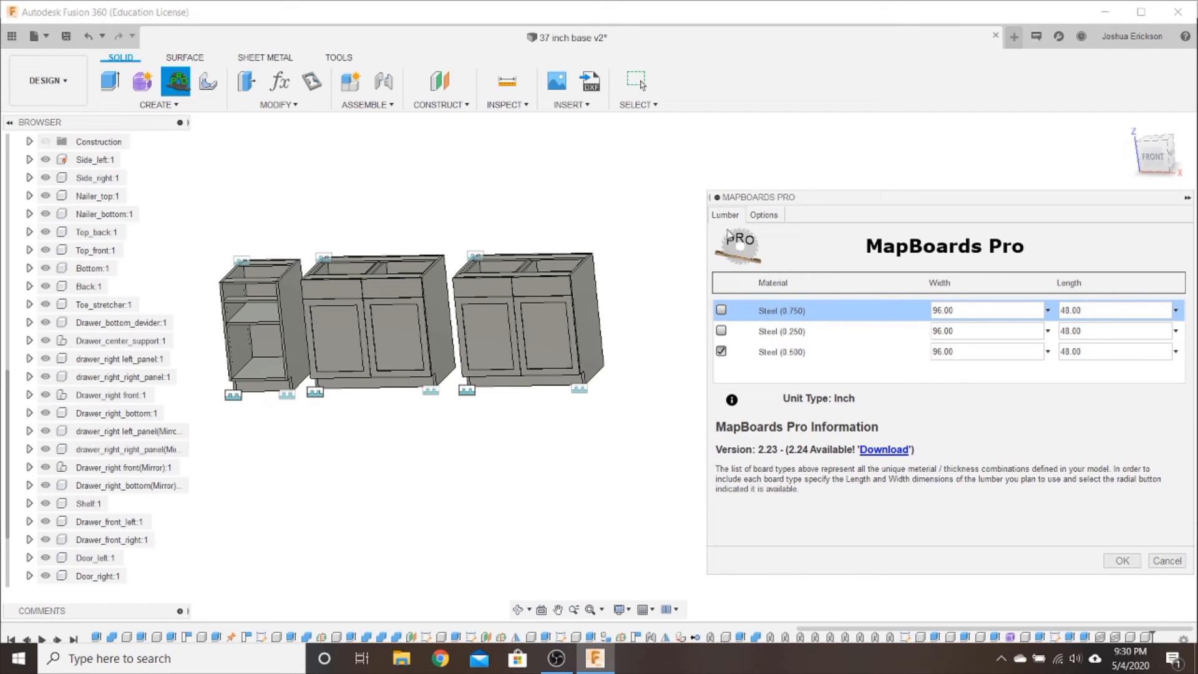
Set the MapBoards Pro component spacing to 0.3 in and generate the board map of component bodies
click(764, 214)
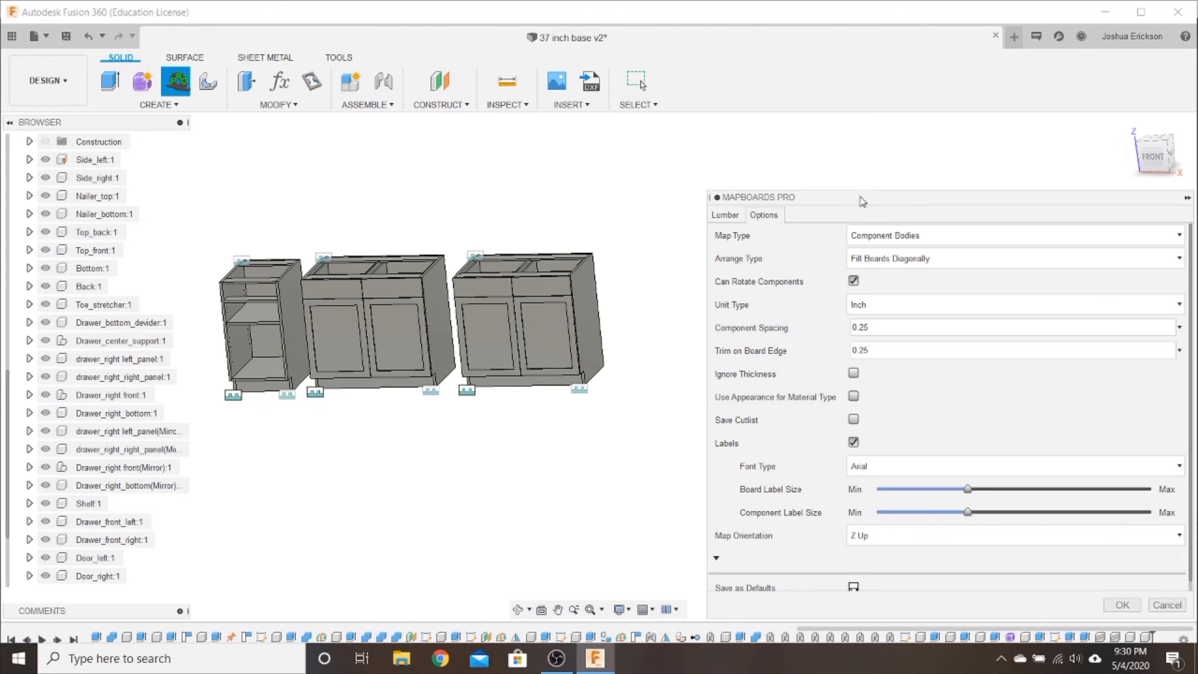
drag(861, 205, 840, 189)
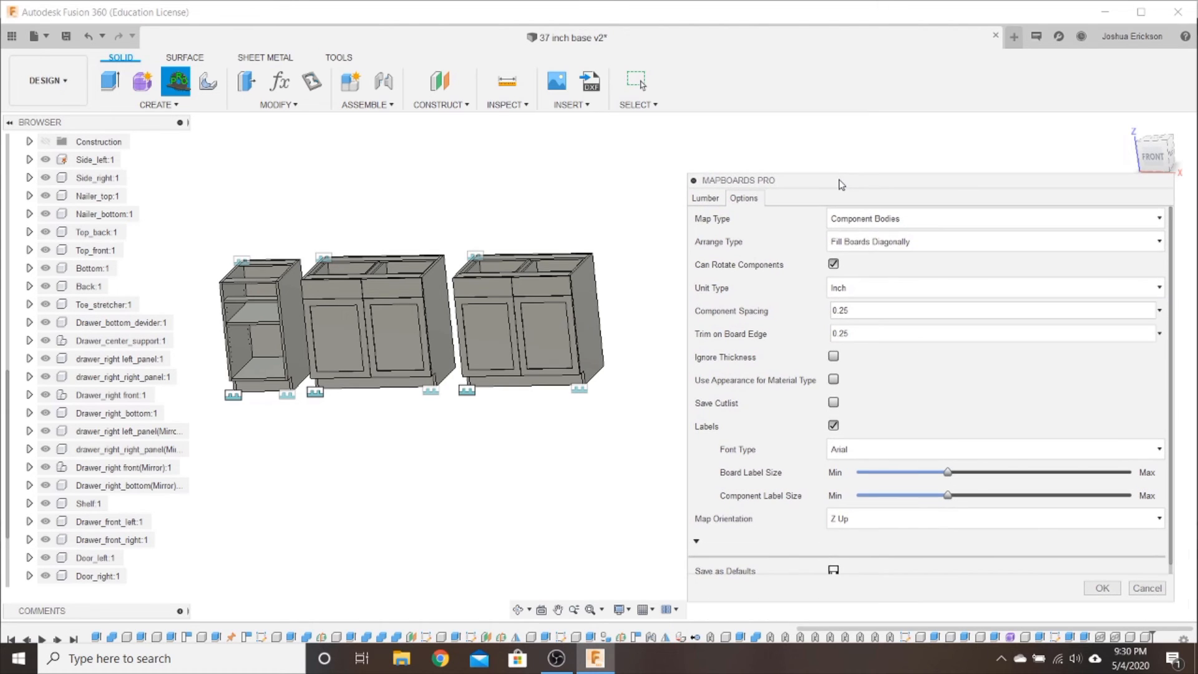
click(852, 310)
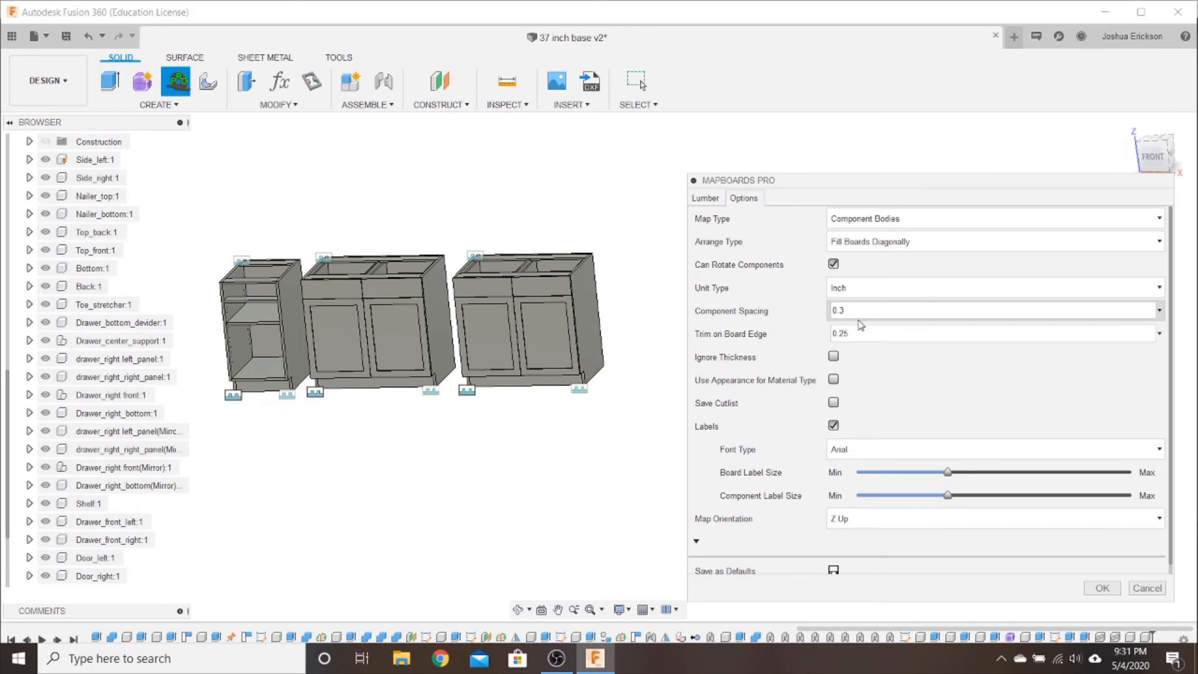
click(706, 198)
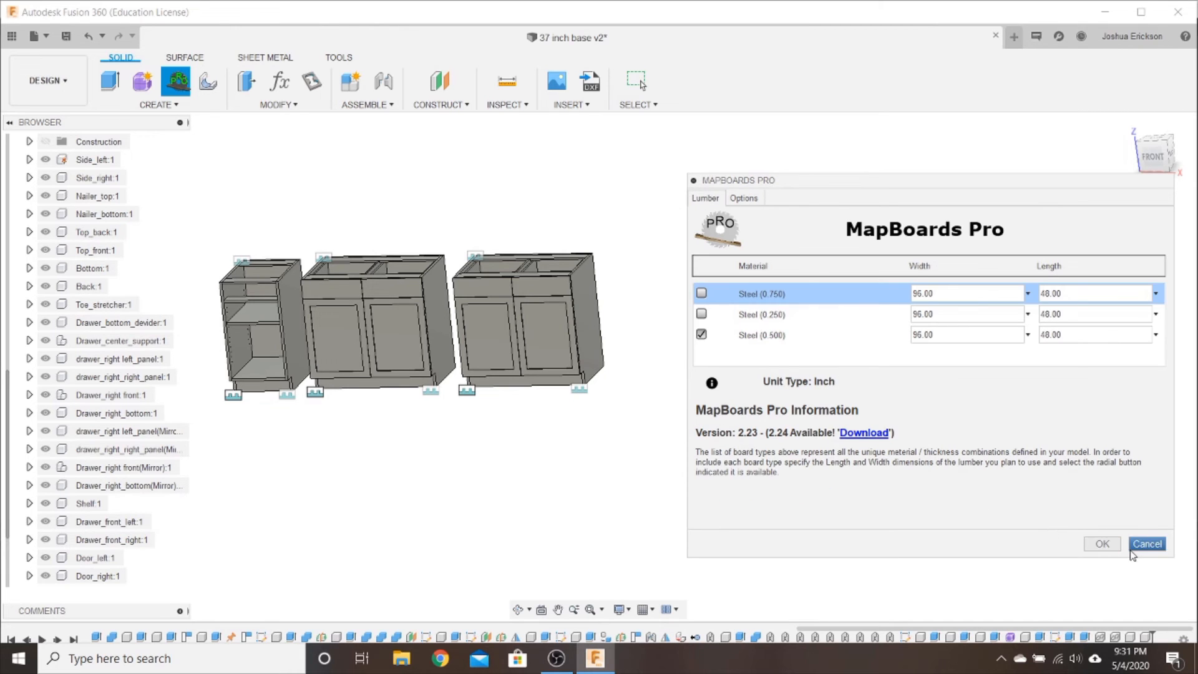
click(1101, 547)
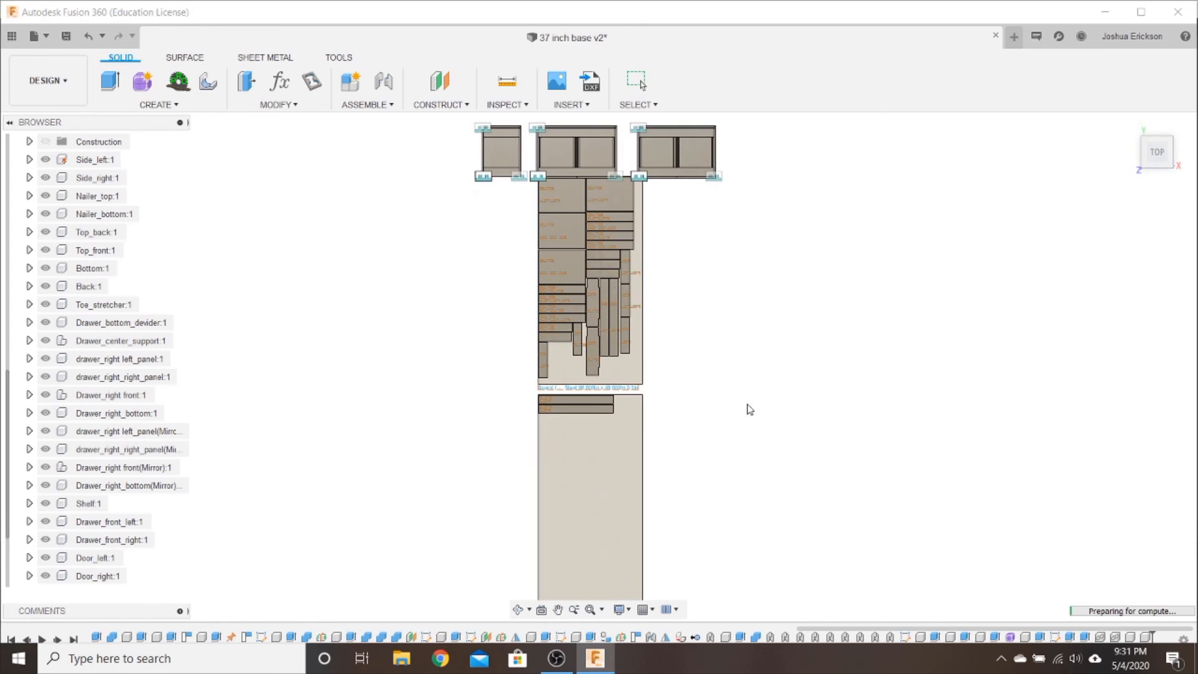
Examine the part names, sizes and arrangement on the mapped boards beside the three cabinets
scroll(580, 182, up, 10)
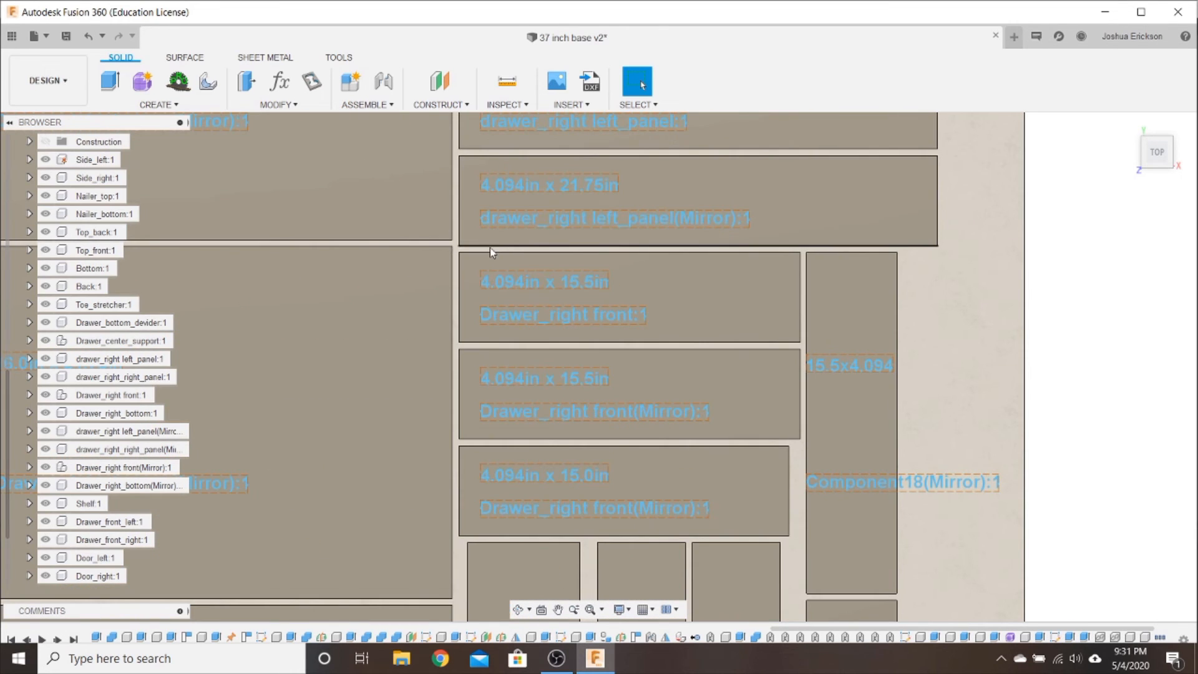
scroll(499, 266, down, 5)
scroll(510, 268, down, 3)
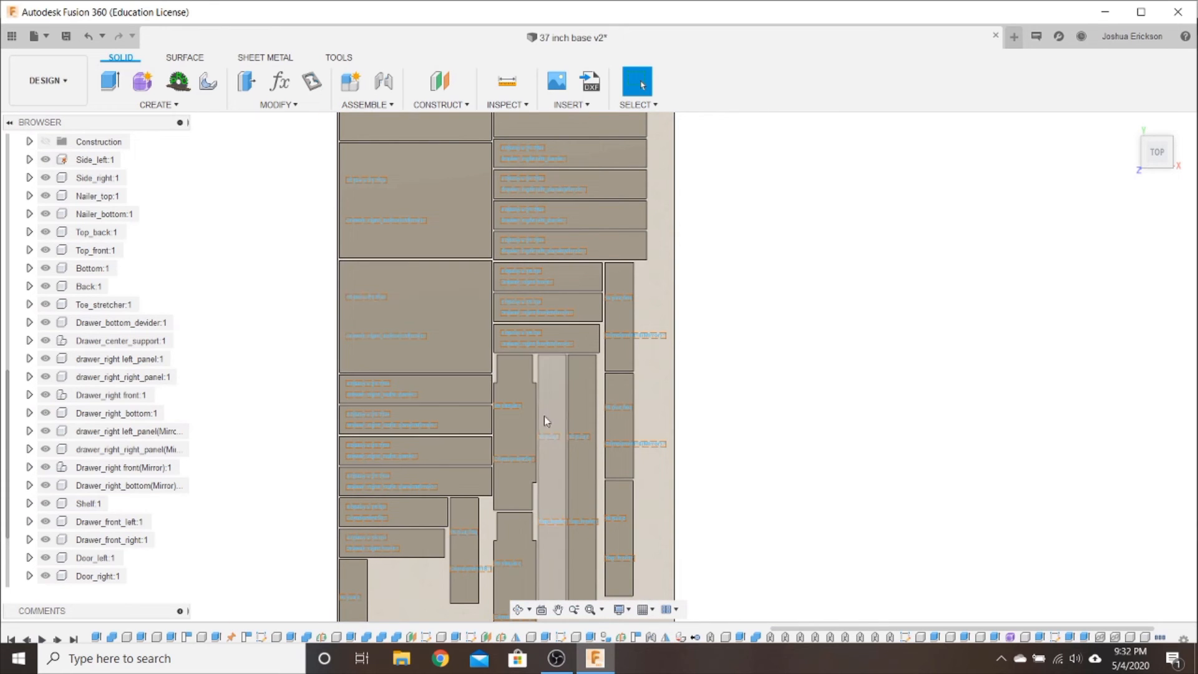
scroll(508, 515, up, 5)
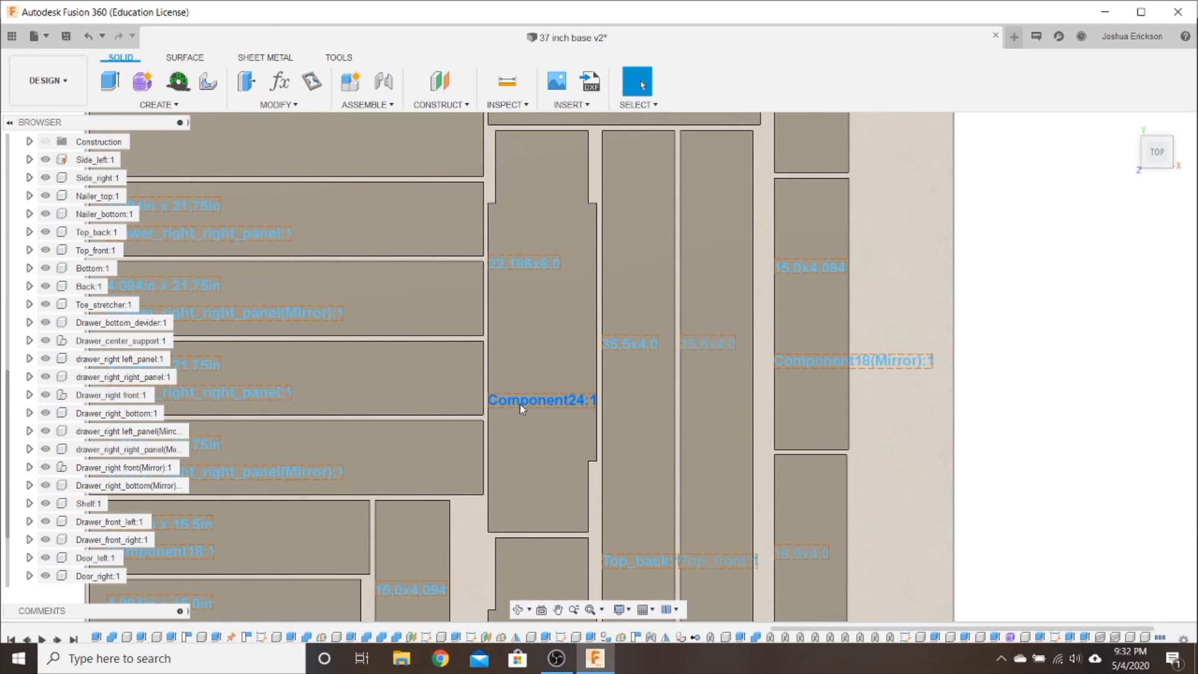
scroll(537, 404, down, 5)
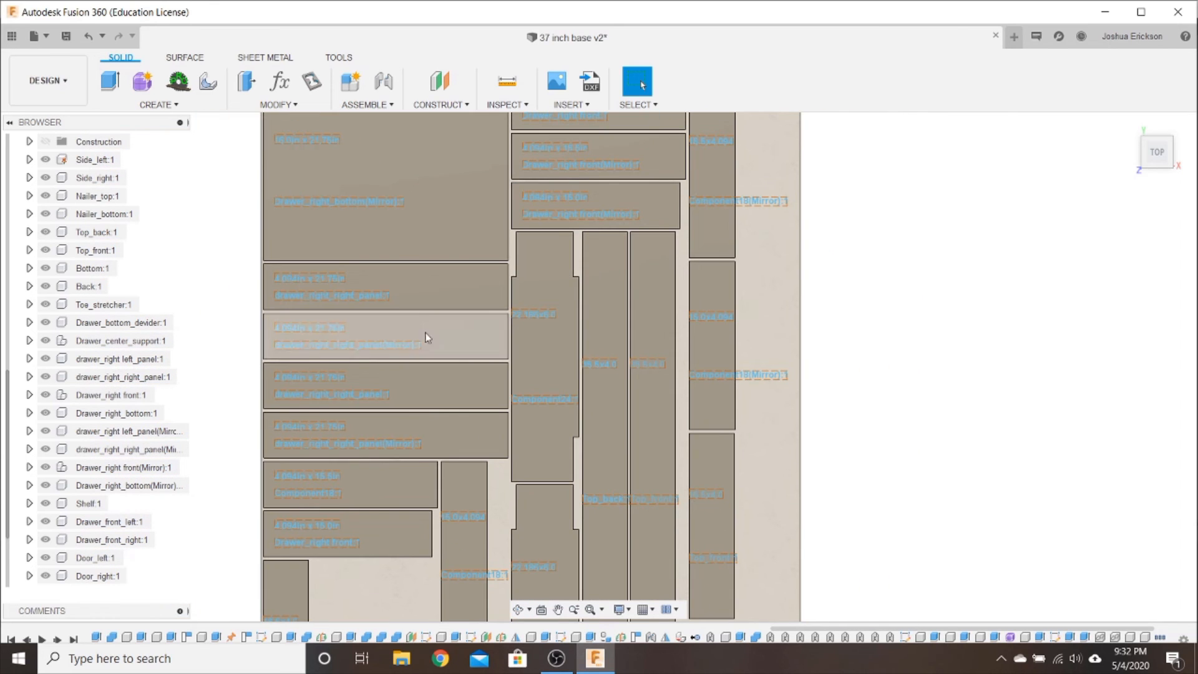
scroll(246, 293, up, 2)
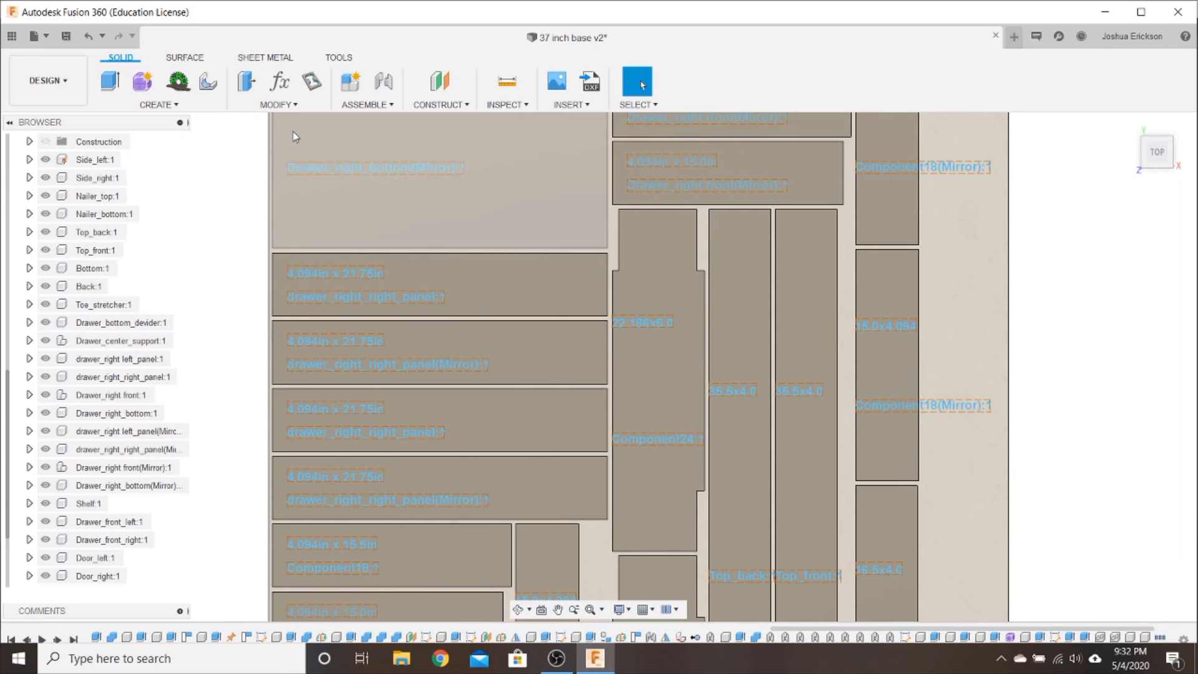
scroll(522, 392, down, 4)
scroll(502, 423, down, 5)
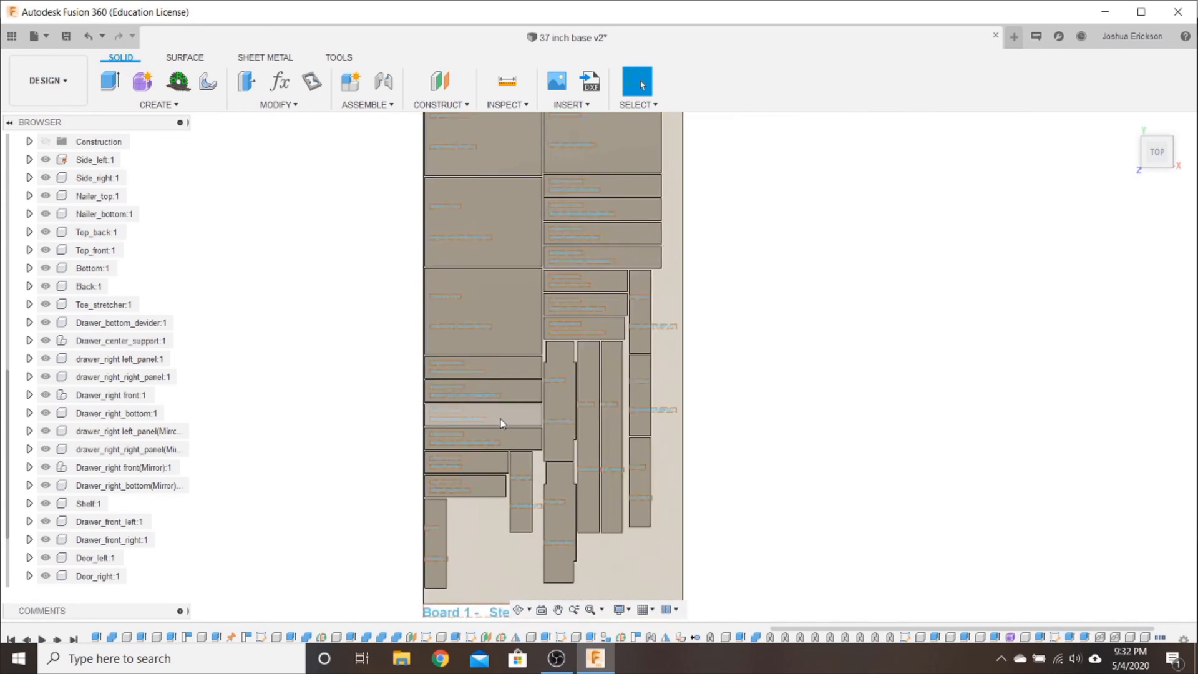
scroll(515, 559, down, 3)
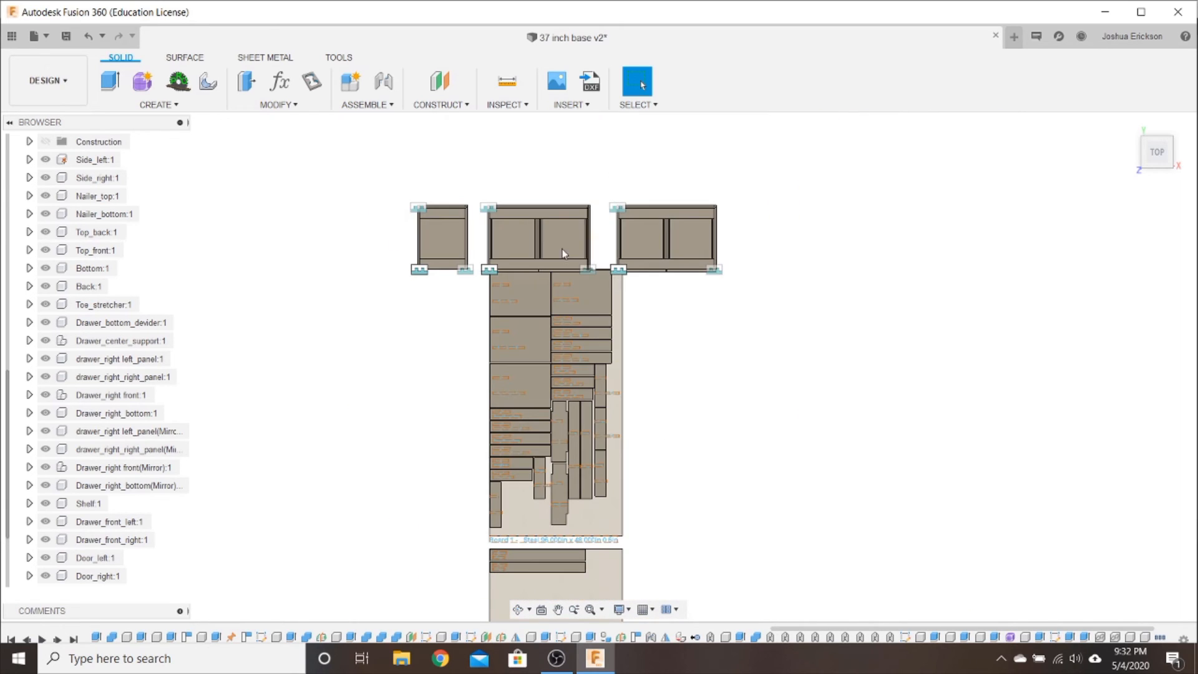
scroll(649, 465, down, 3)
scroll(636, 449, up, 2)
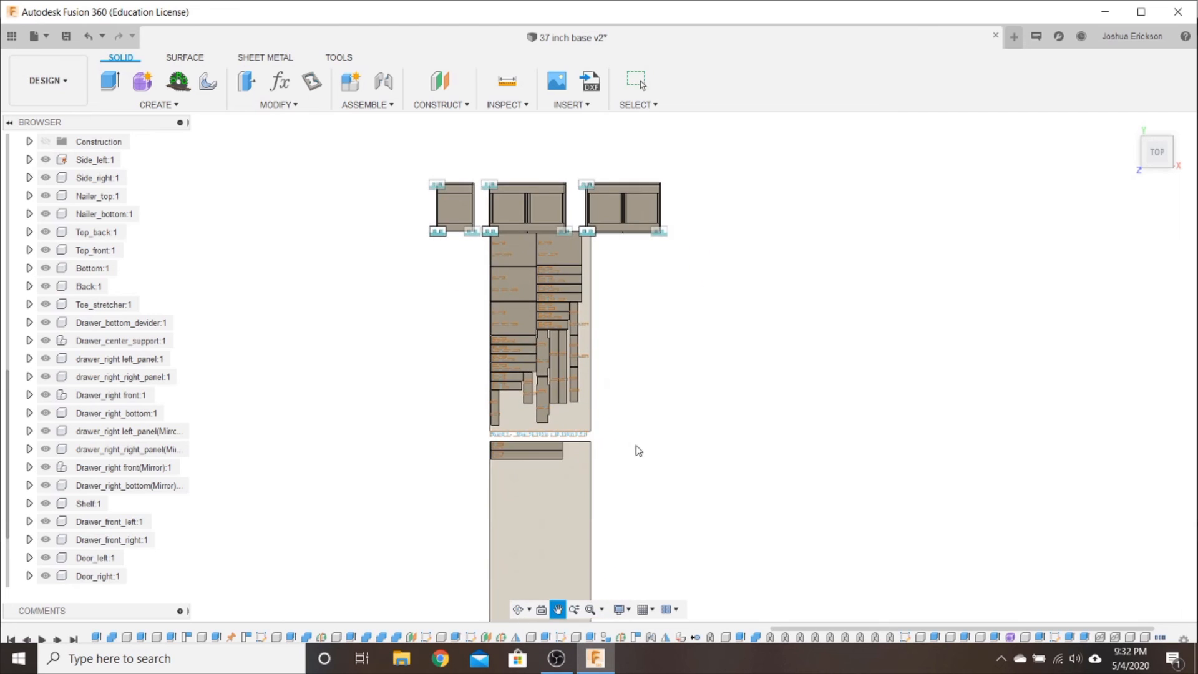
scroll(535, 481, up, 5)
scroll(533, 449, down, 2)
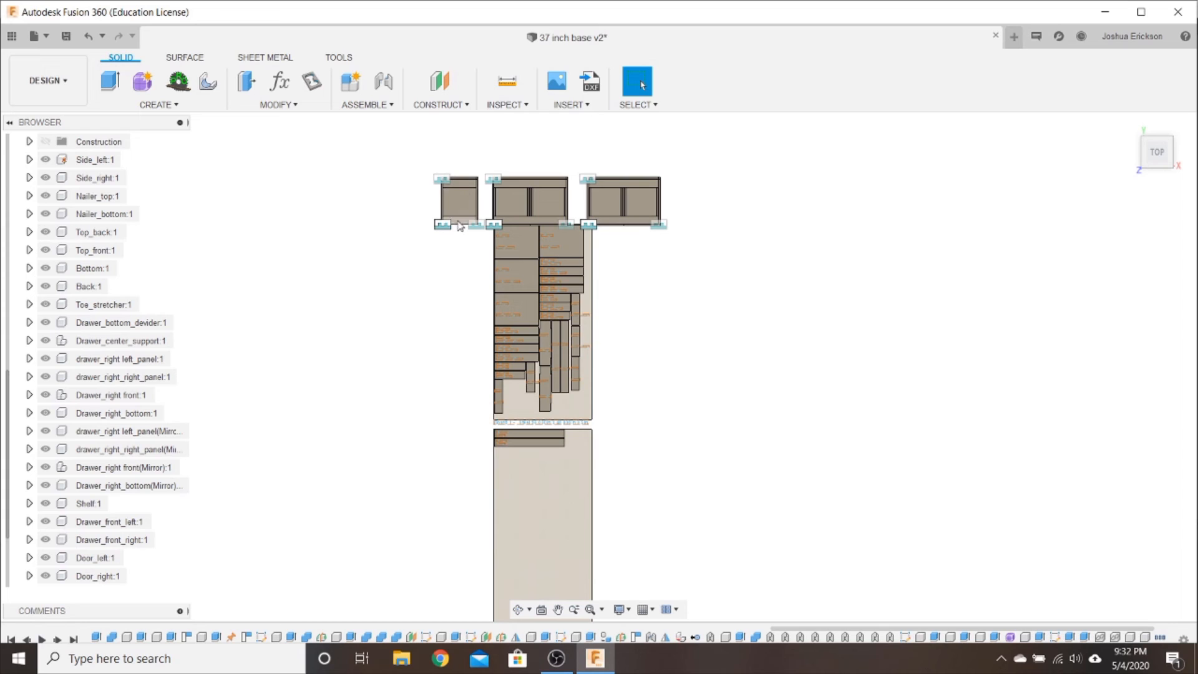
Review the available map types in the MapBoards Pro options and close the dialog without generating a layout
shift+middle_drag(388, 455, 387, 415)
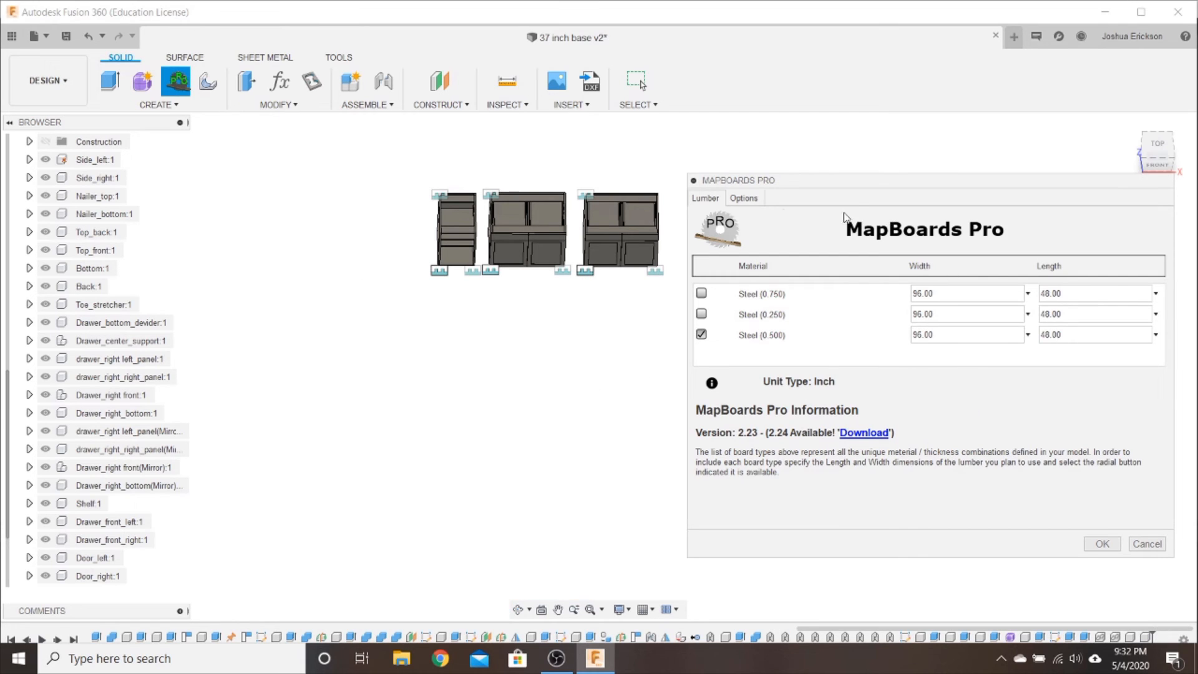
click(743, 198)
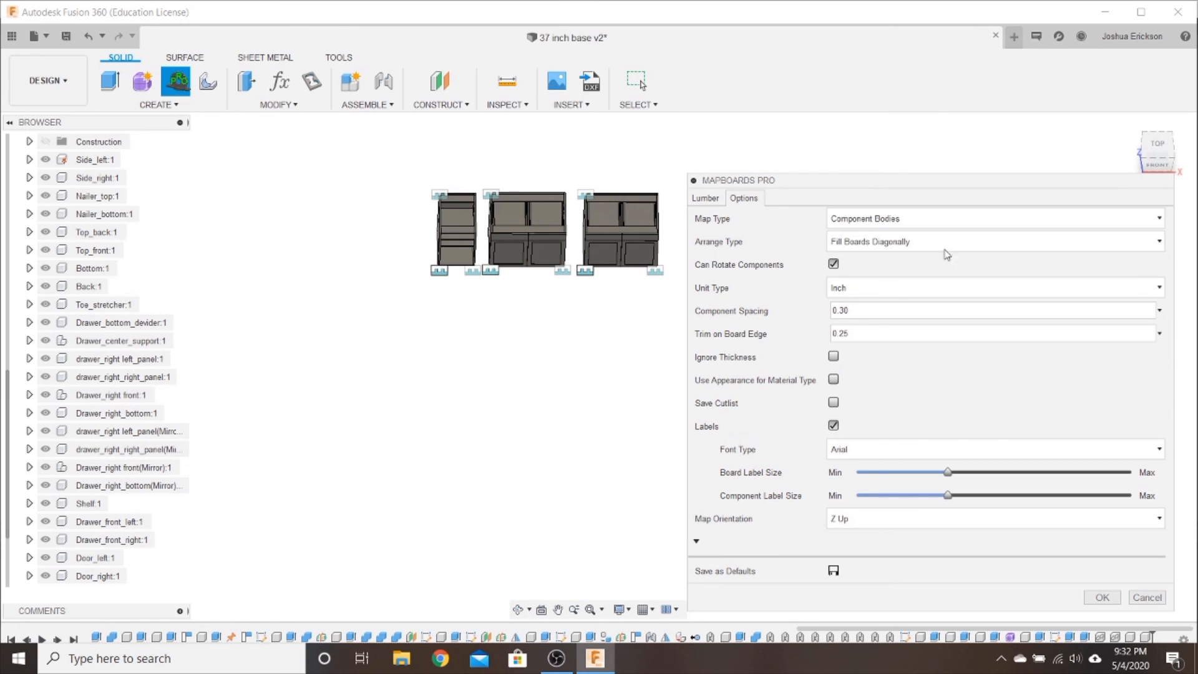
click(889, 219)
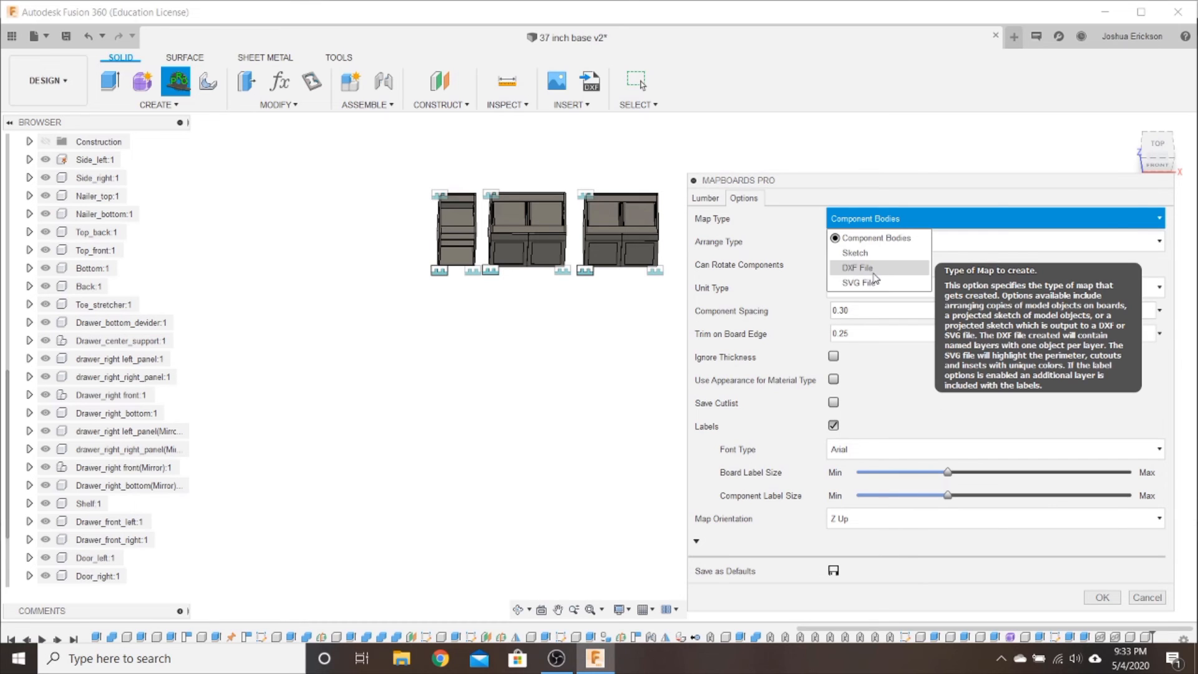
click(1146, 599)
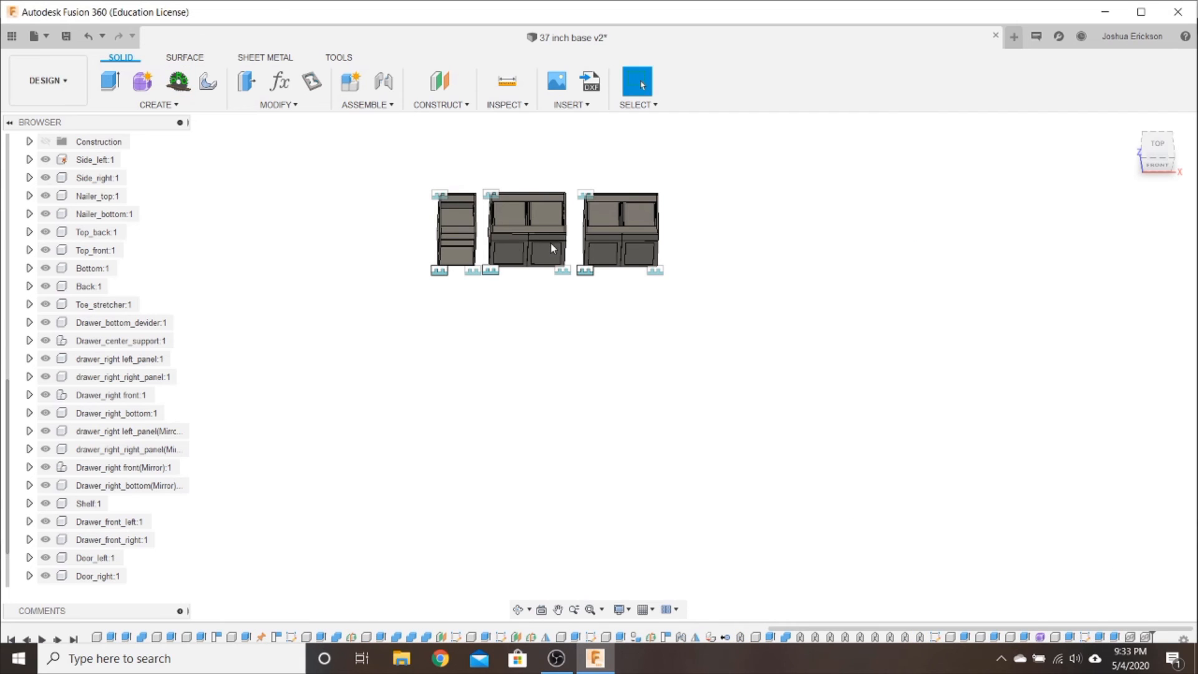
Save the three-cabinet design as a new file named base master with the version description User Saved
scroll(550, 242, down, 1)
scroll(559, 339, up, 1)
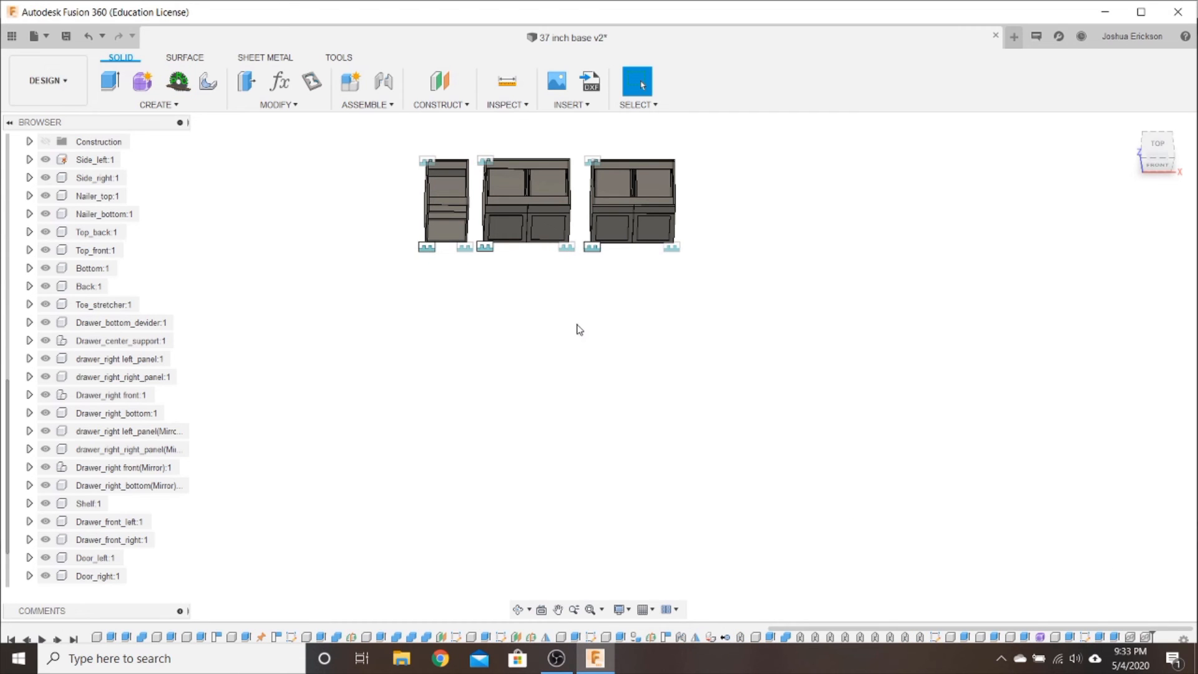
shift+middle_drag(628, 335, 577, 459)
scroll(550, 318, up, 1)
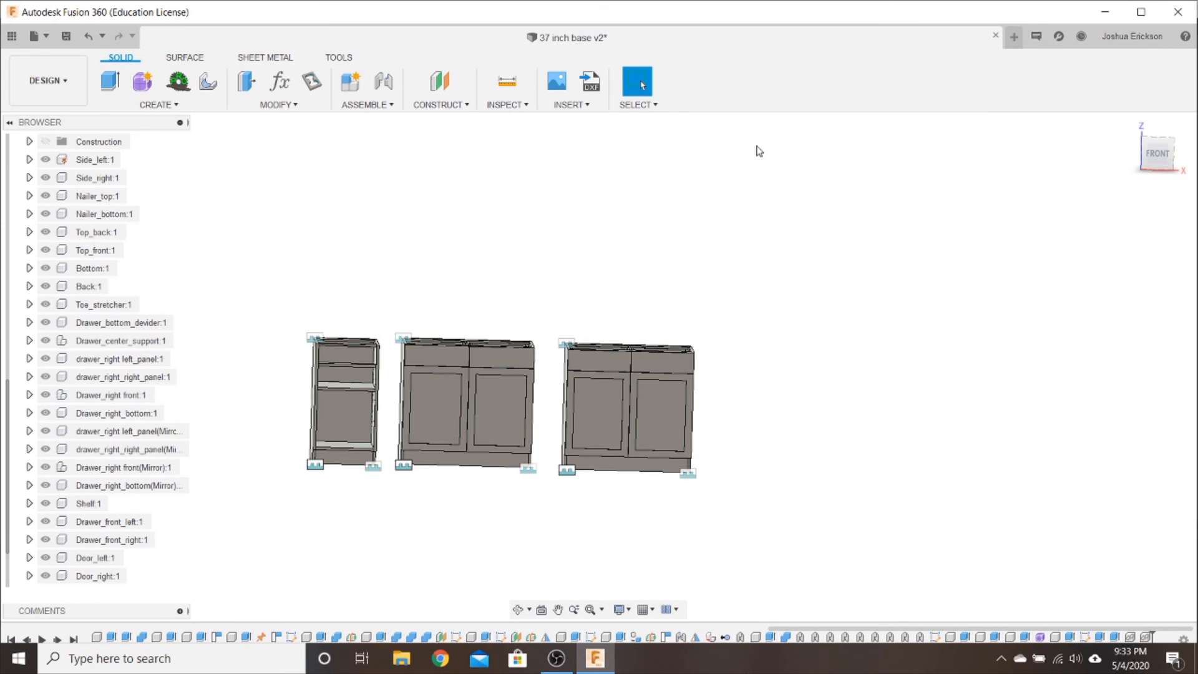
click(35, 36)
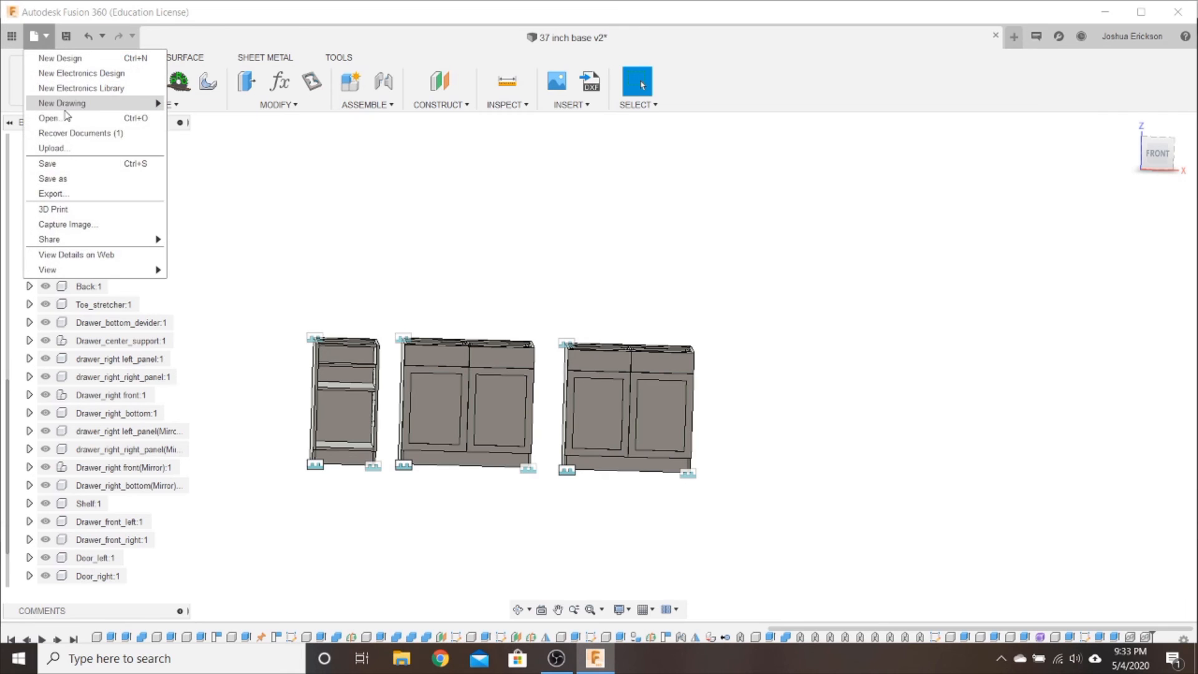
click(53, 178)
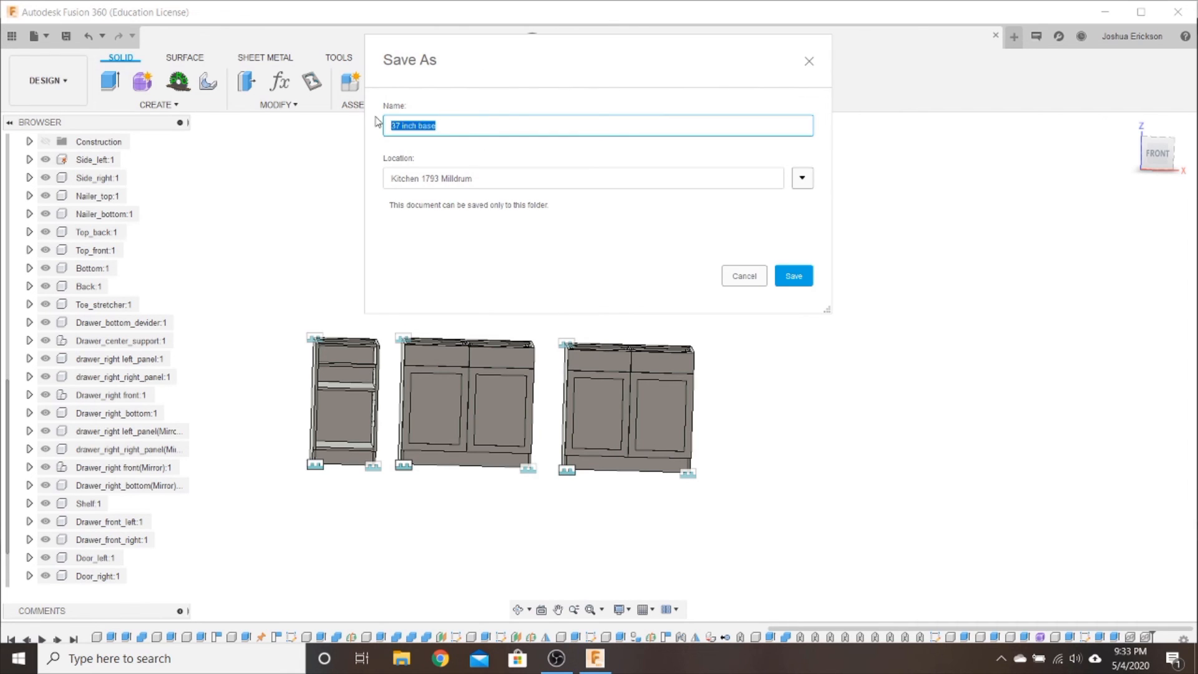
text(bASE)
click(796, 275)
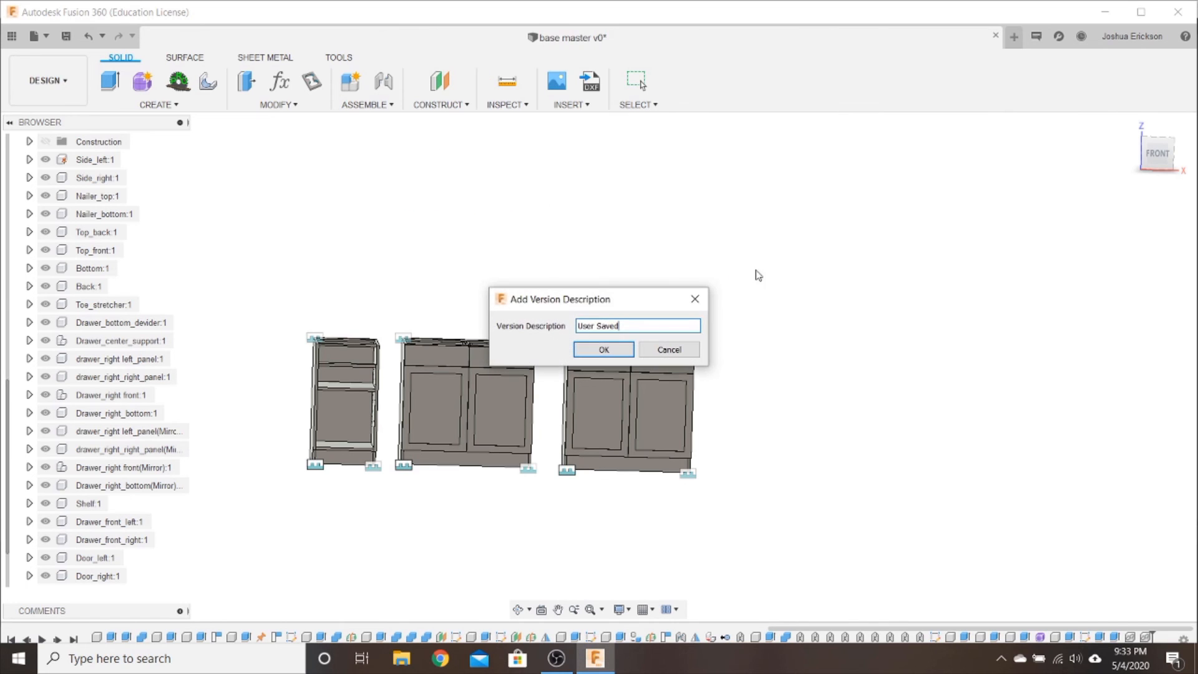
click(594, 348)
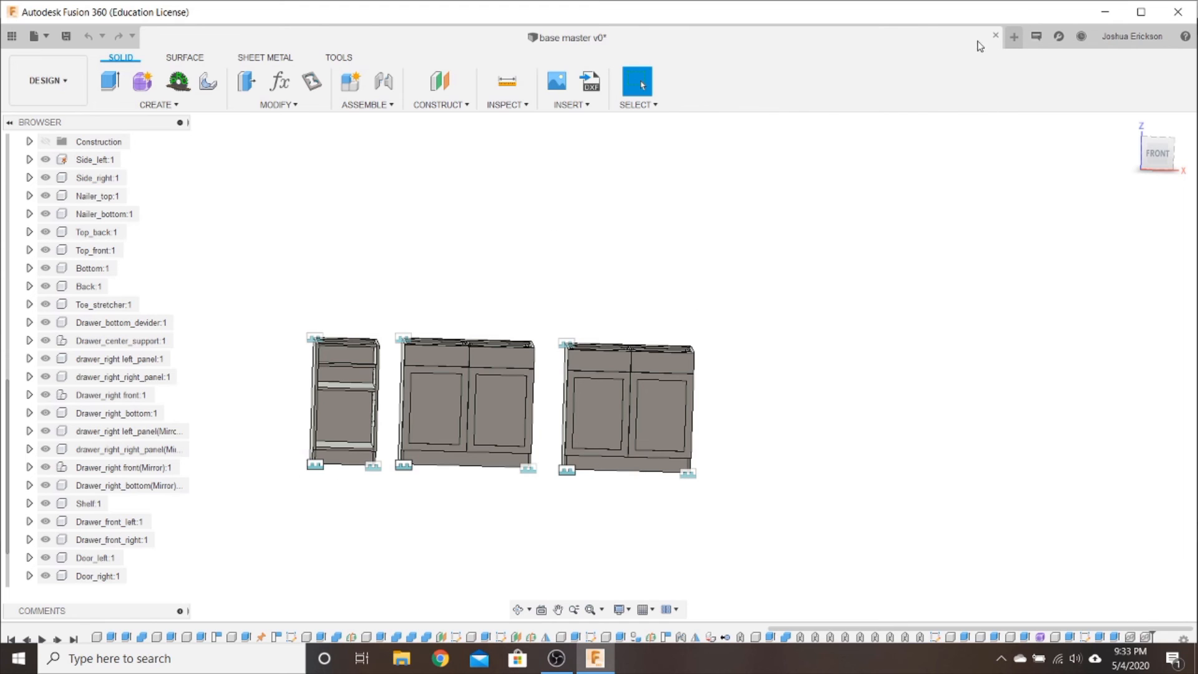
Open the 36 inch base video design from the project files in its own tab
click(1014, 36)
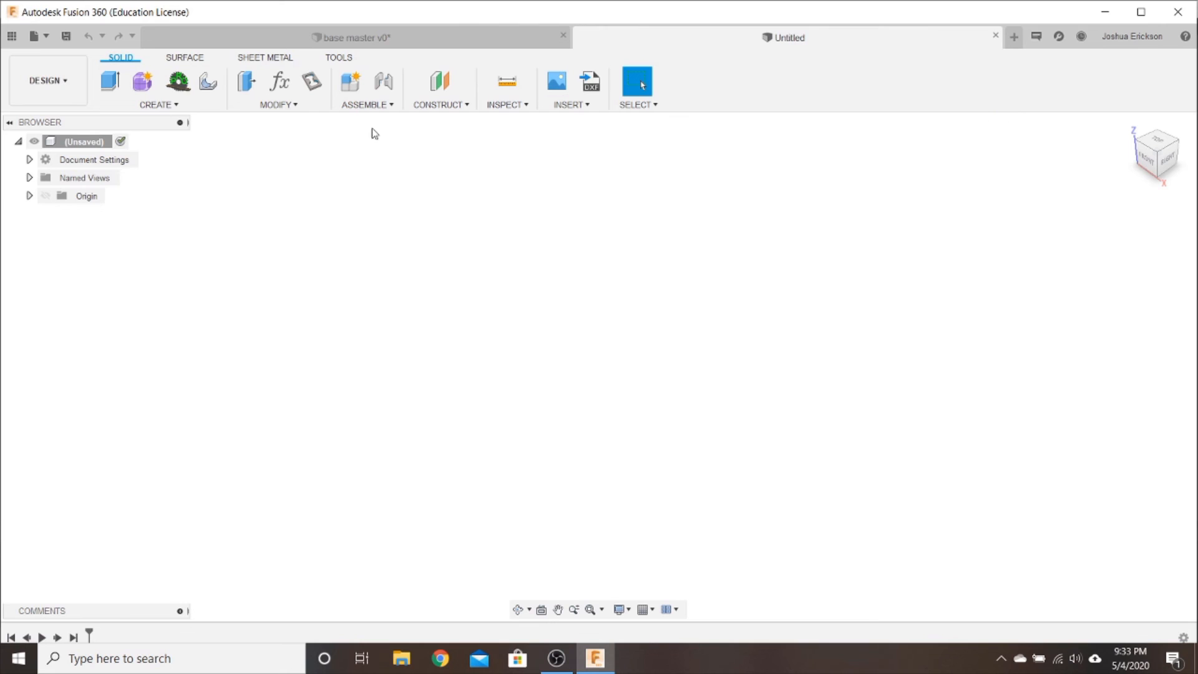
click(11, 36)
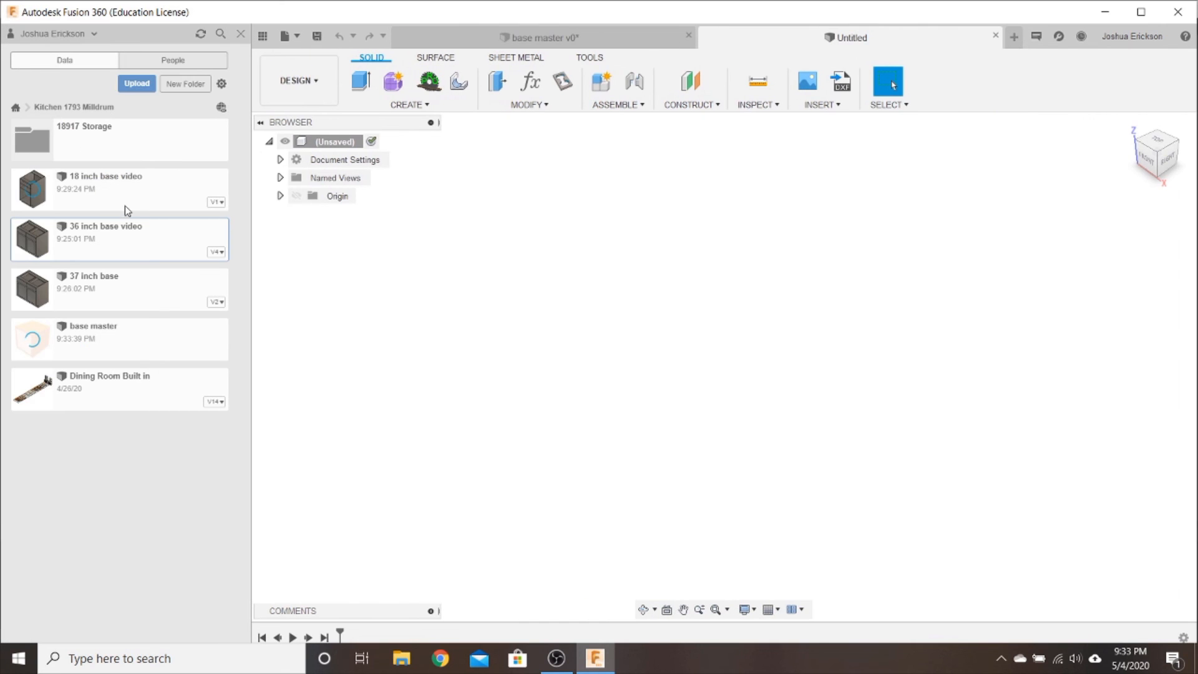
double_click(106, 236)
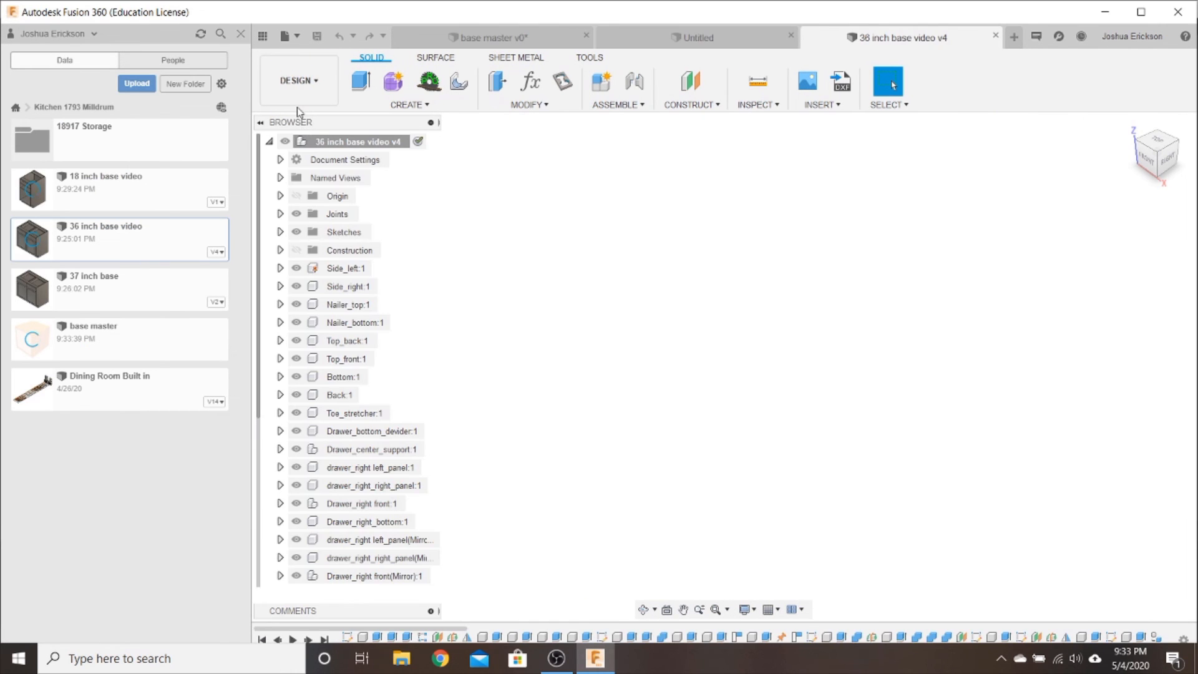
click(239, 32)
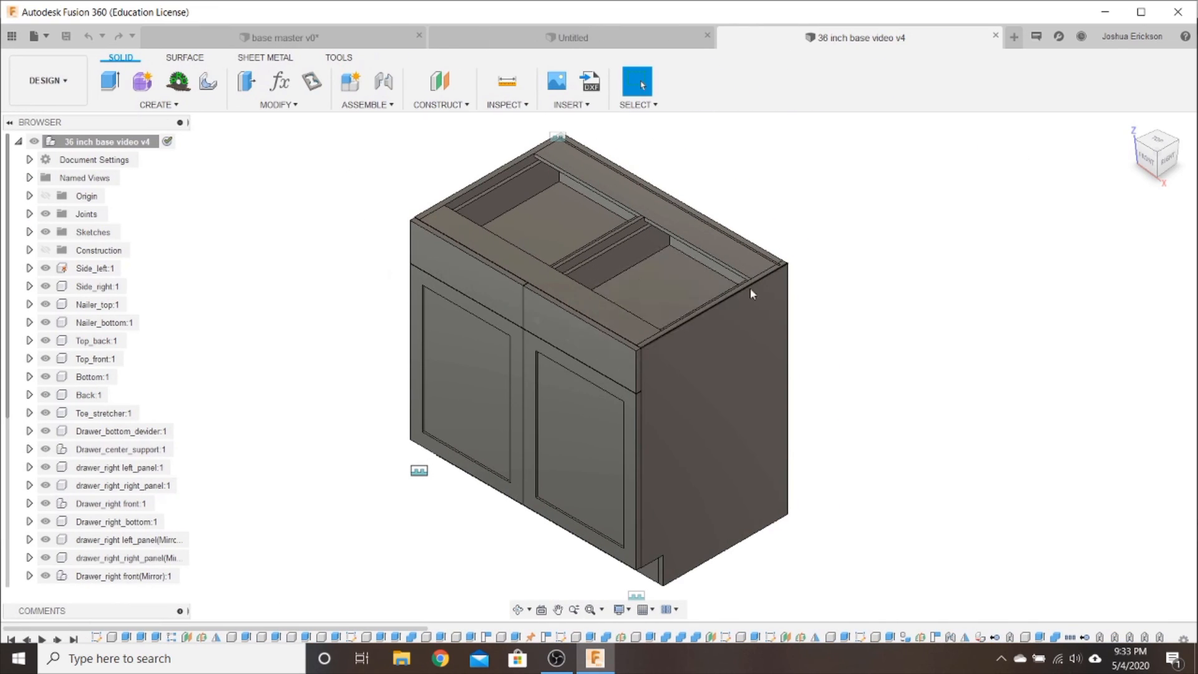
Edit the expression of the Plywood_500 user parameter in 36 inch base video and save the design as a new version
click(280, 81)
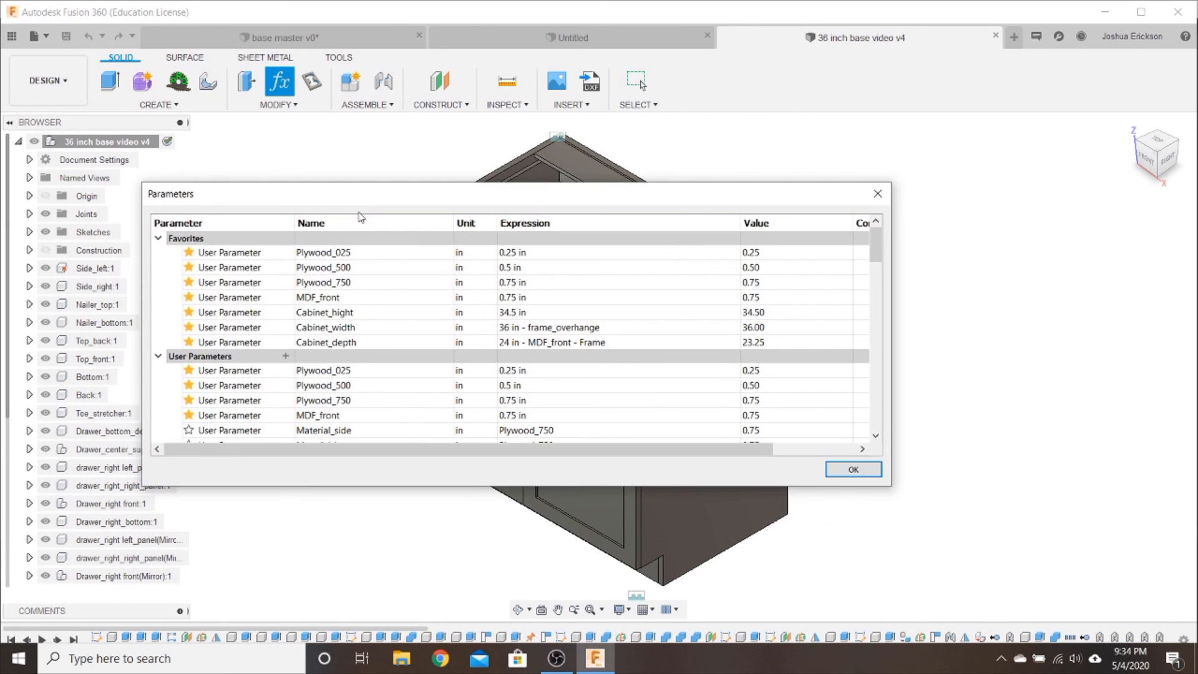
double_click(510, 283)
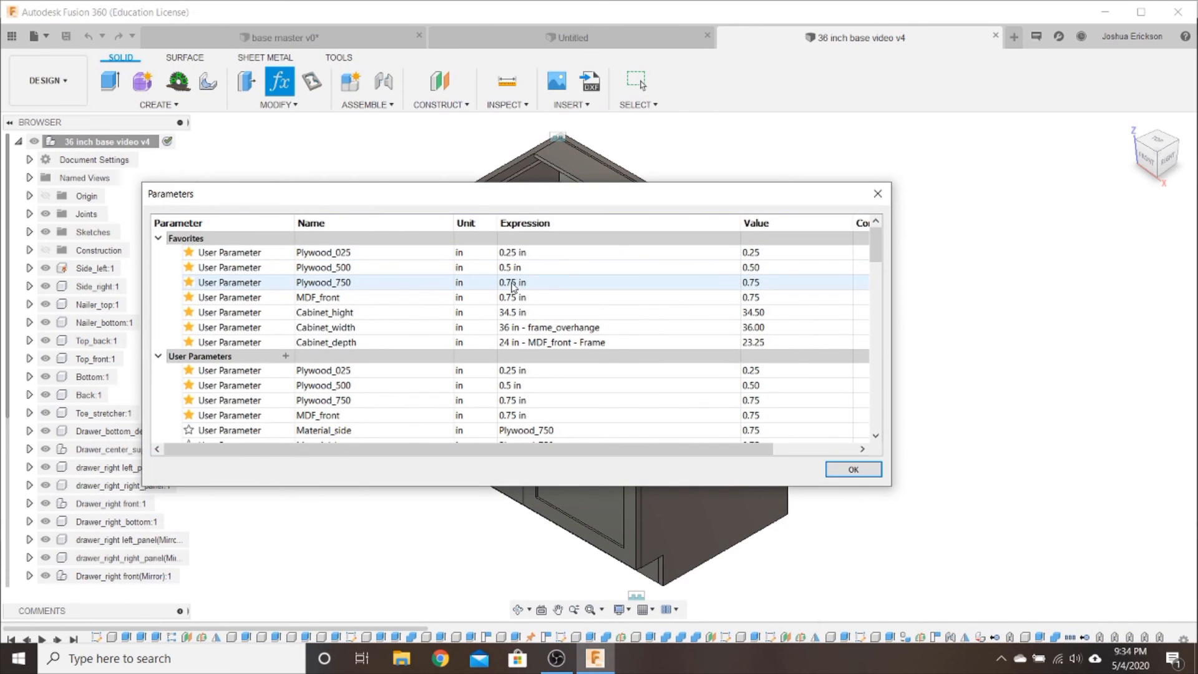
click(513, 283)
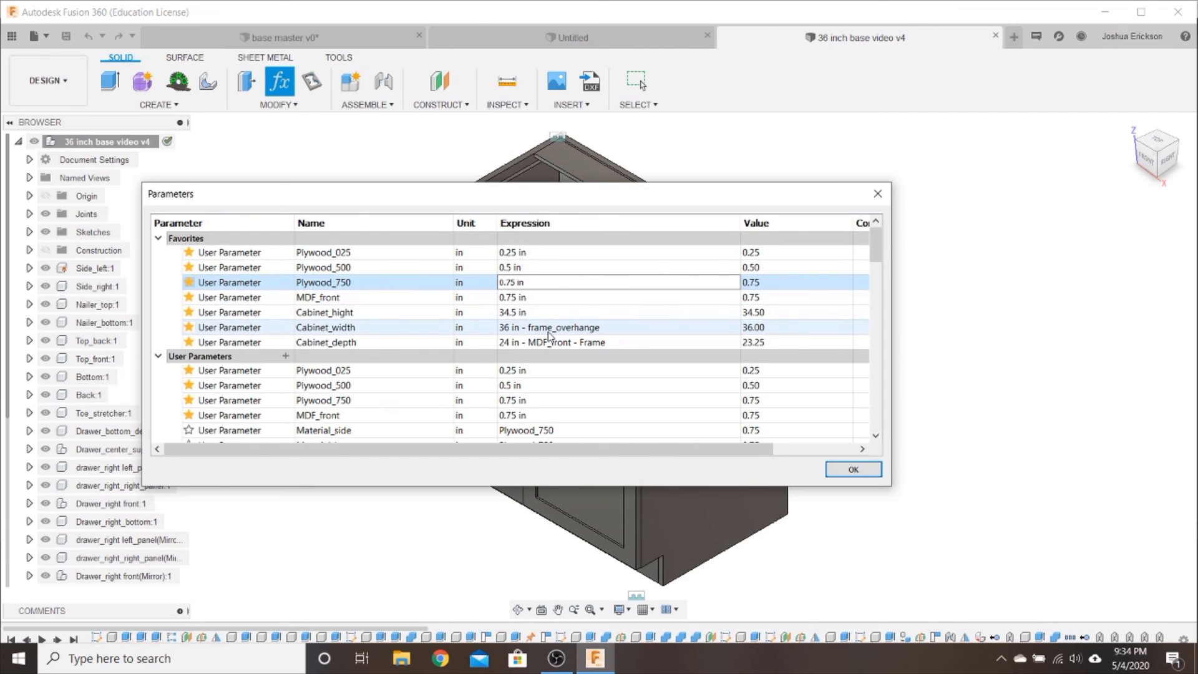
double_click(511, 268)
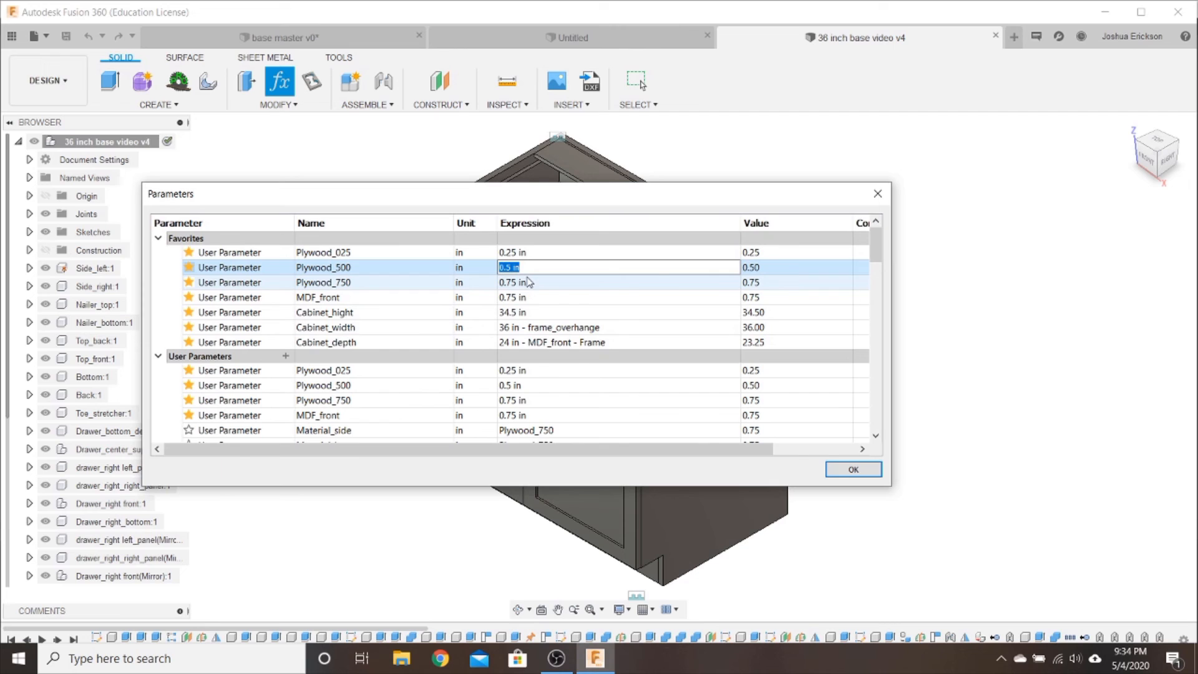
key(Right)
key(Left)
key(Left)
click(874, 475)
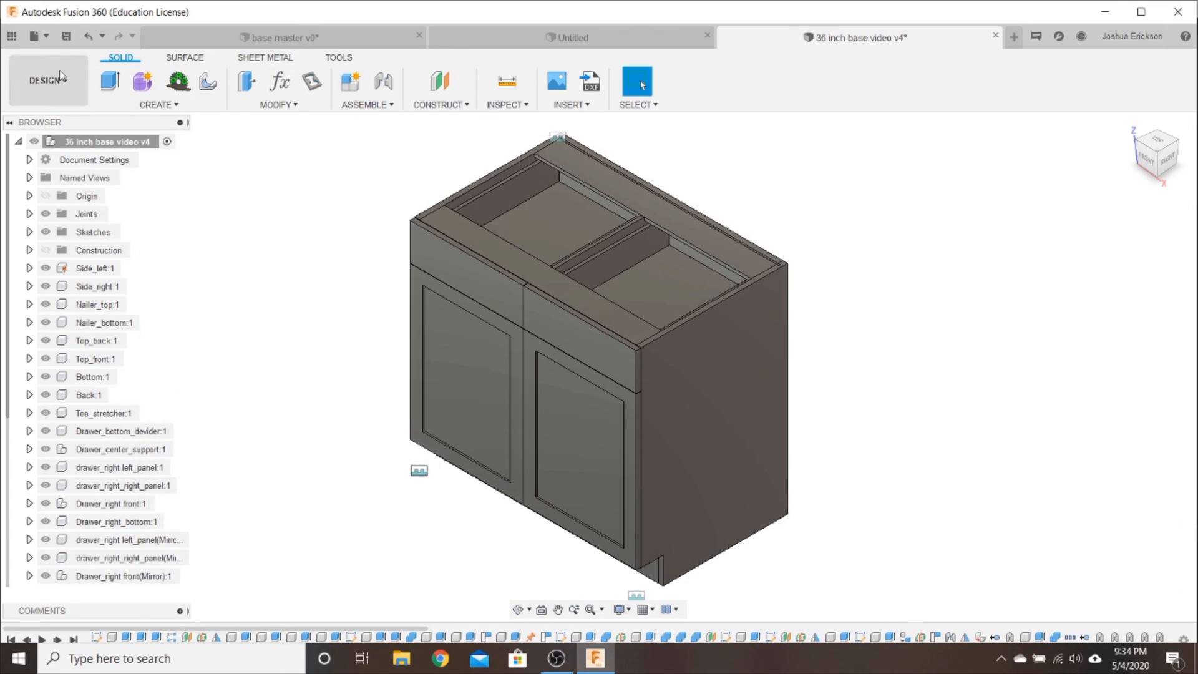
click(66, 37)
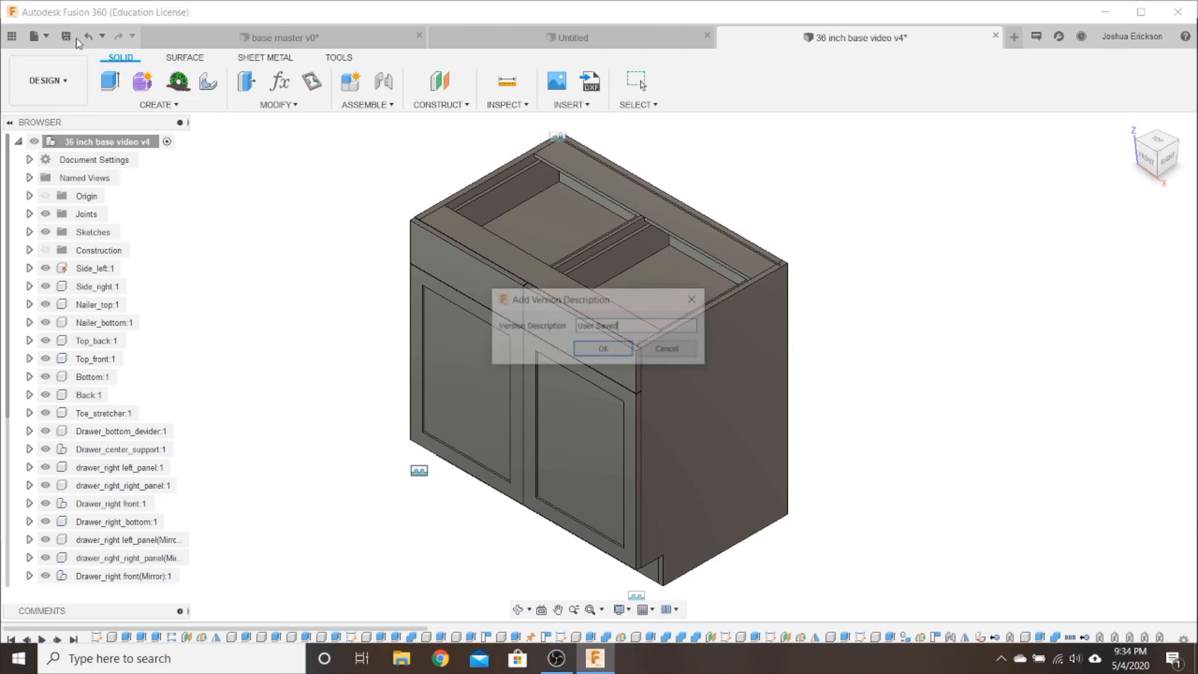
click(590, 350)
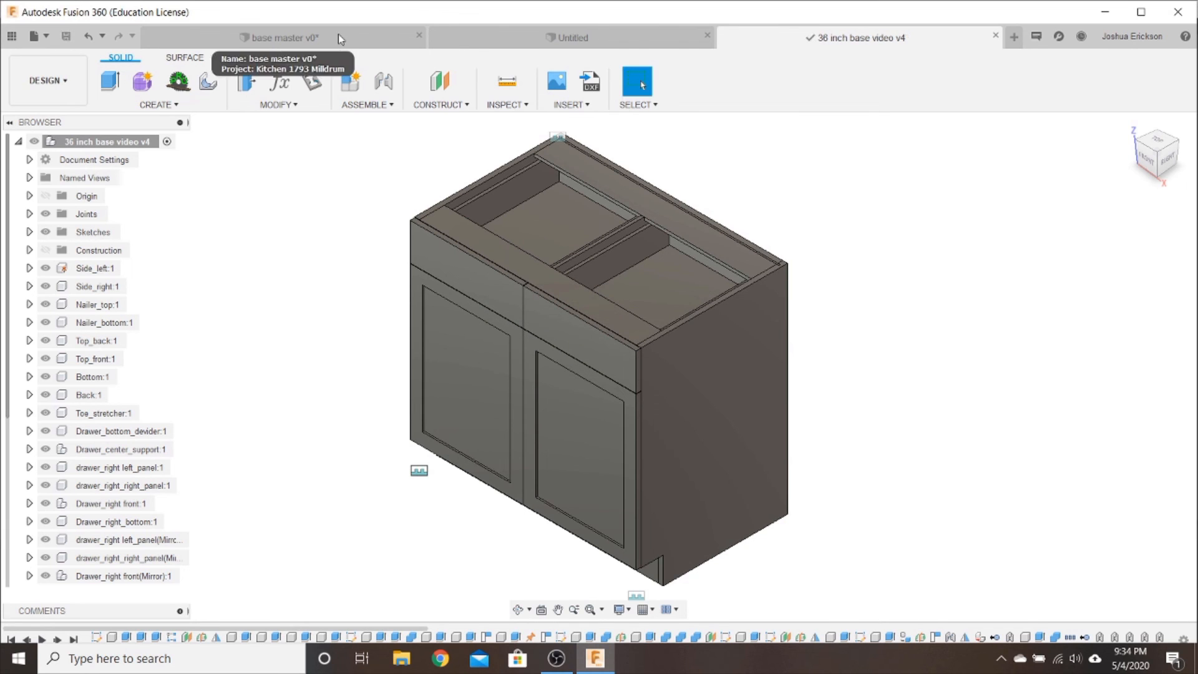
Update the linked 36-inch cabinet in base master to its latest saved version
click(338, 36)
scroll(444, 279, down, 3)
scroll(357, 333, up, 3)
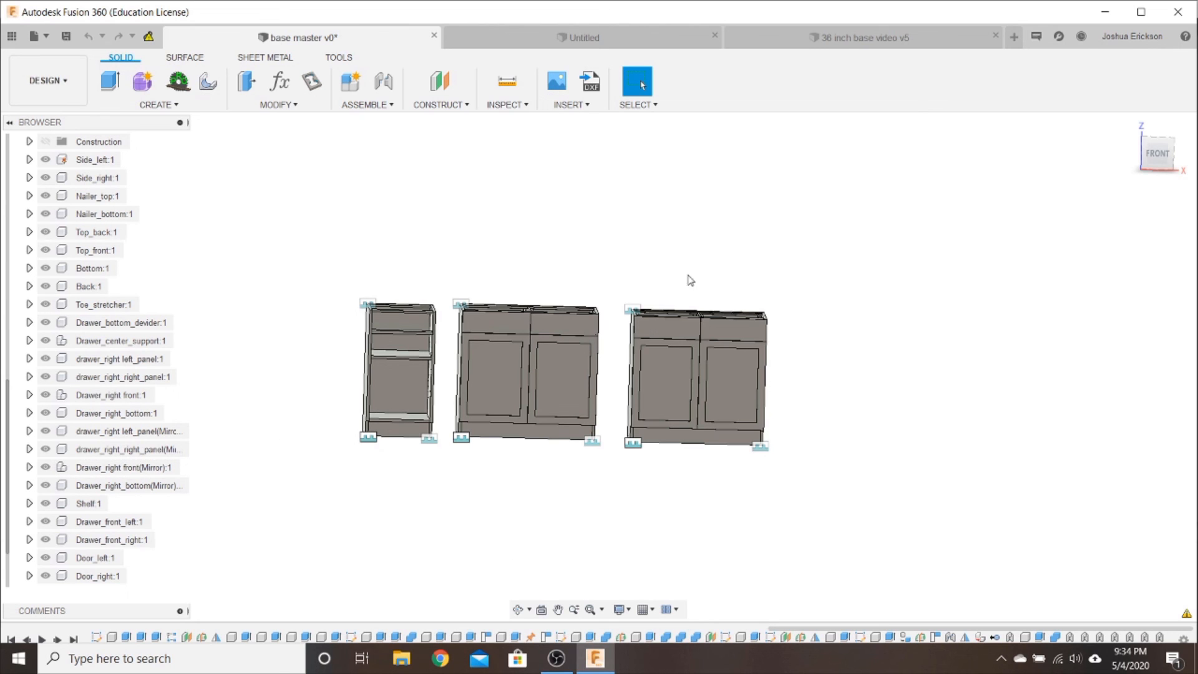
click(833, 49)
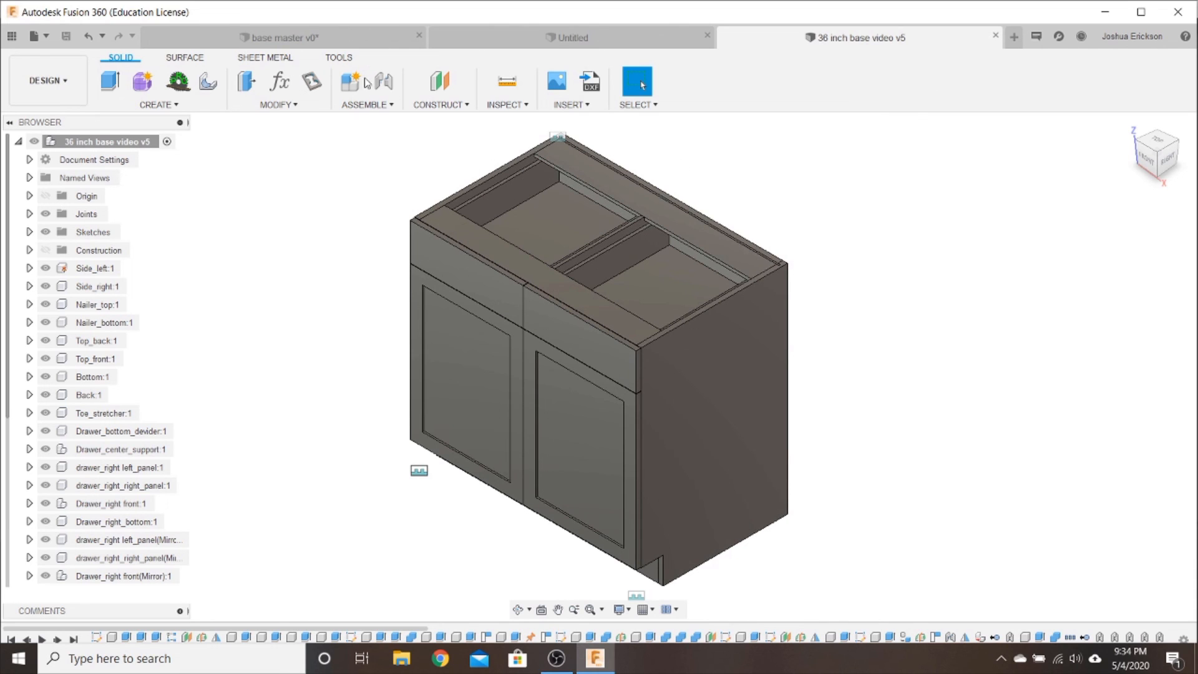
click(335, 35)
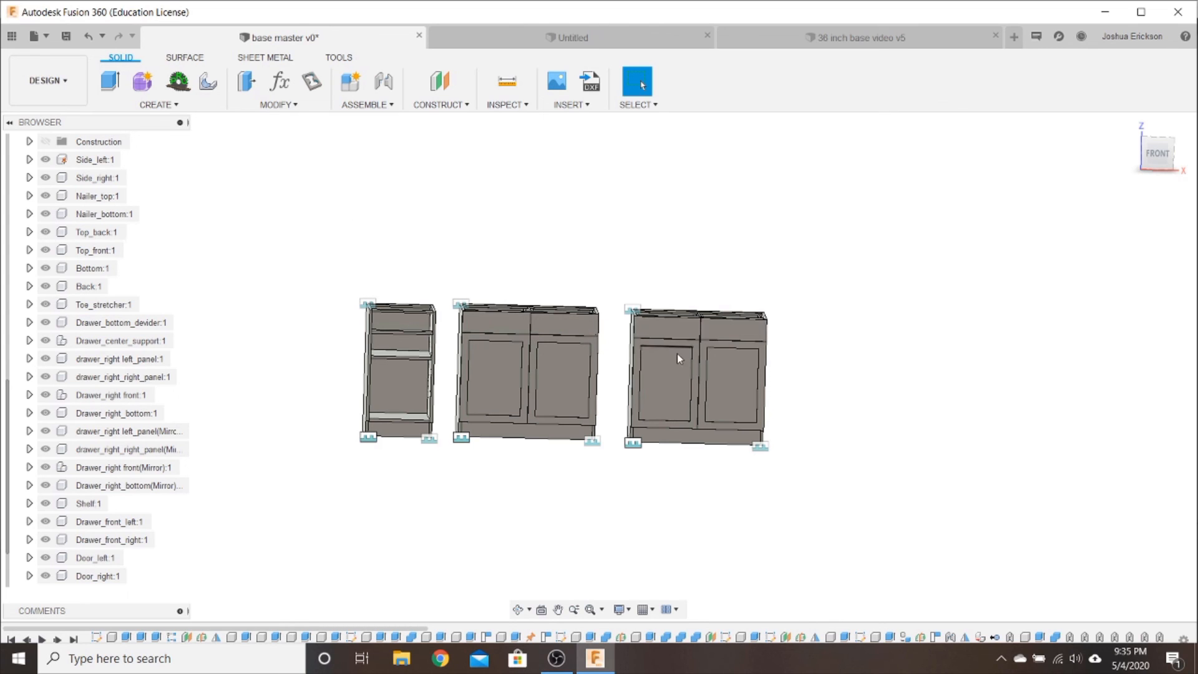
Compare the cabinets in base master with the 36 inch base video design and check the saved project files
click(686, 383)
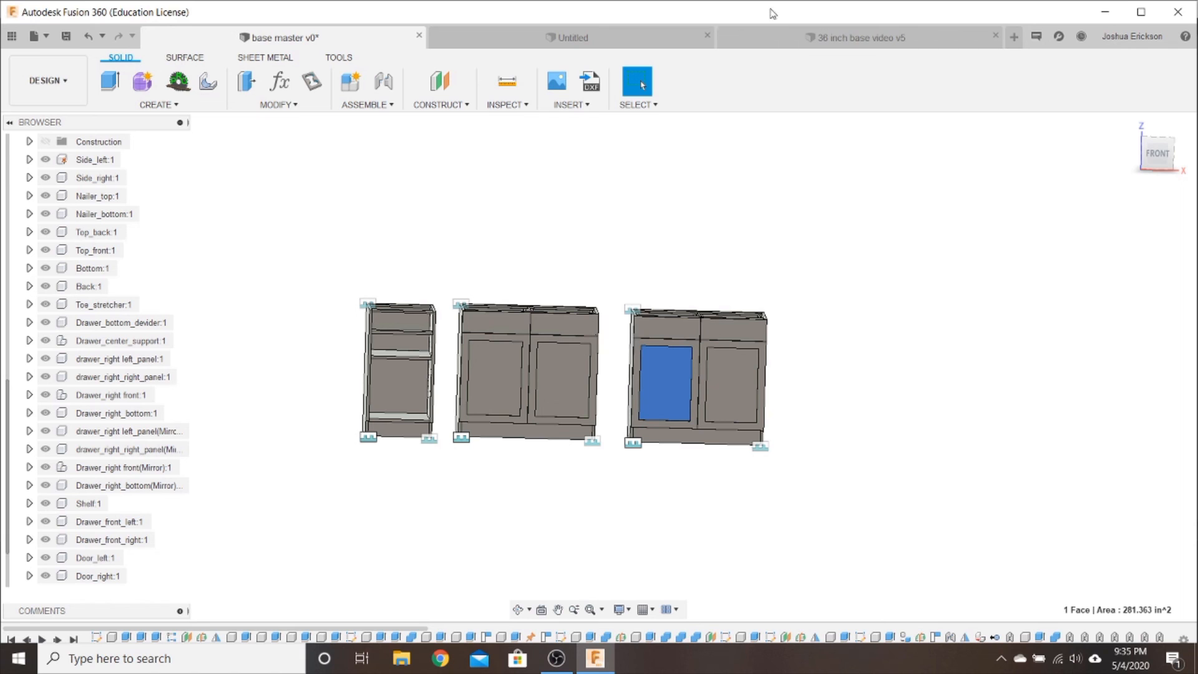
click(651, 40)
click(808, 39)
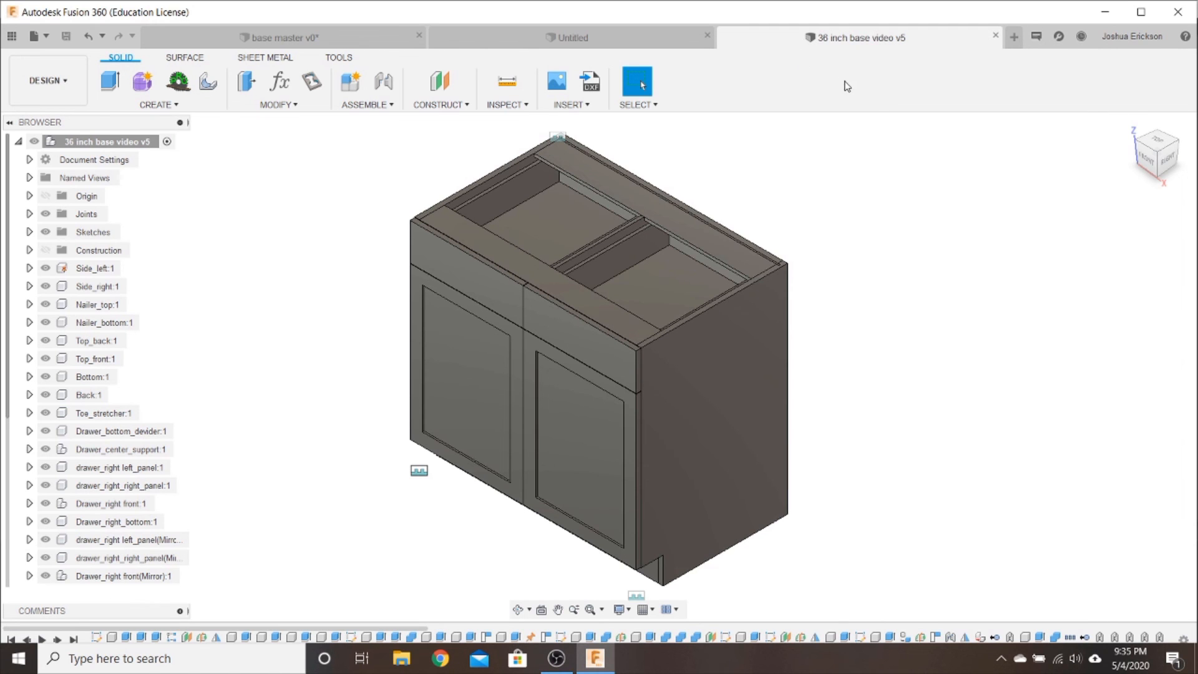
click(11, 36)
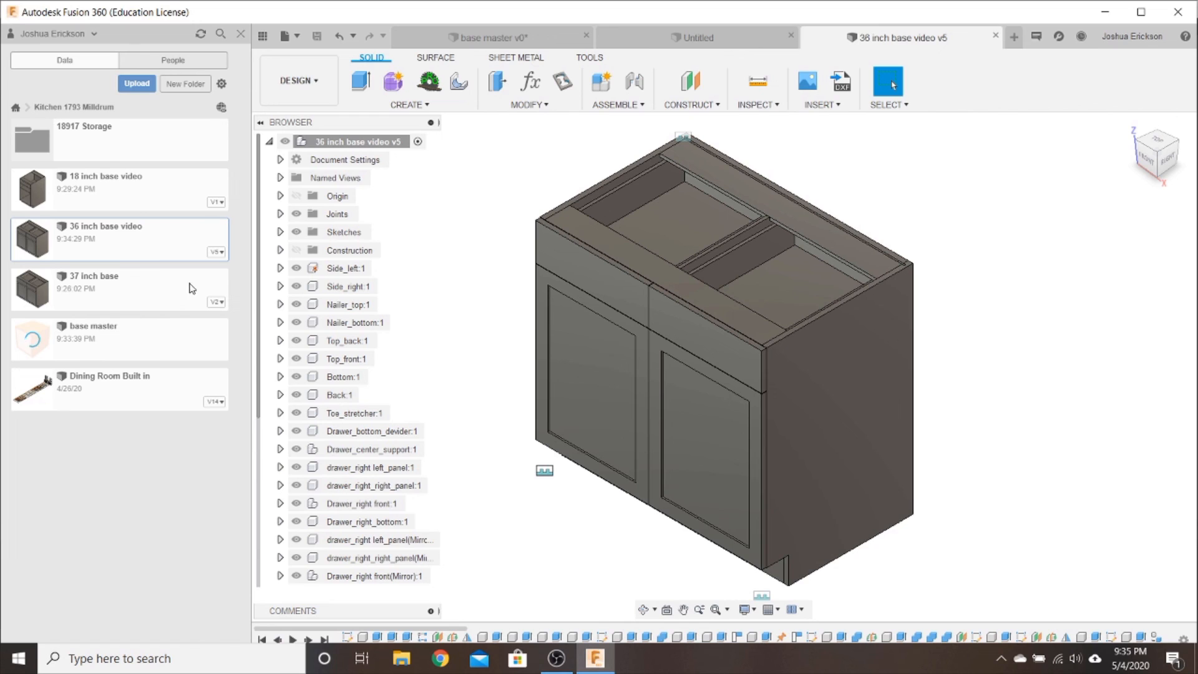
click(503, 42)
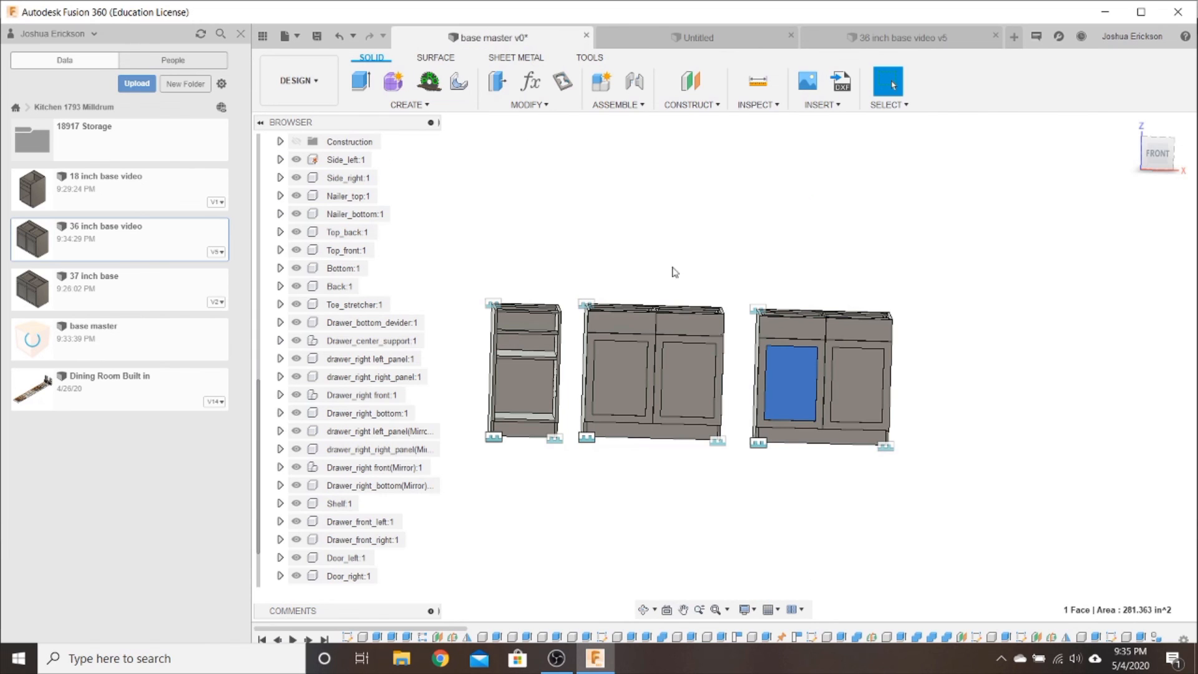
click(258, 40)
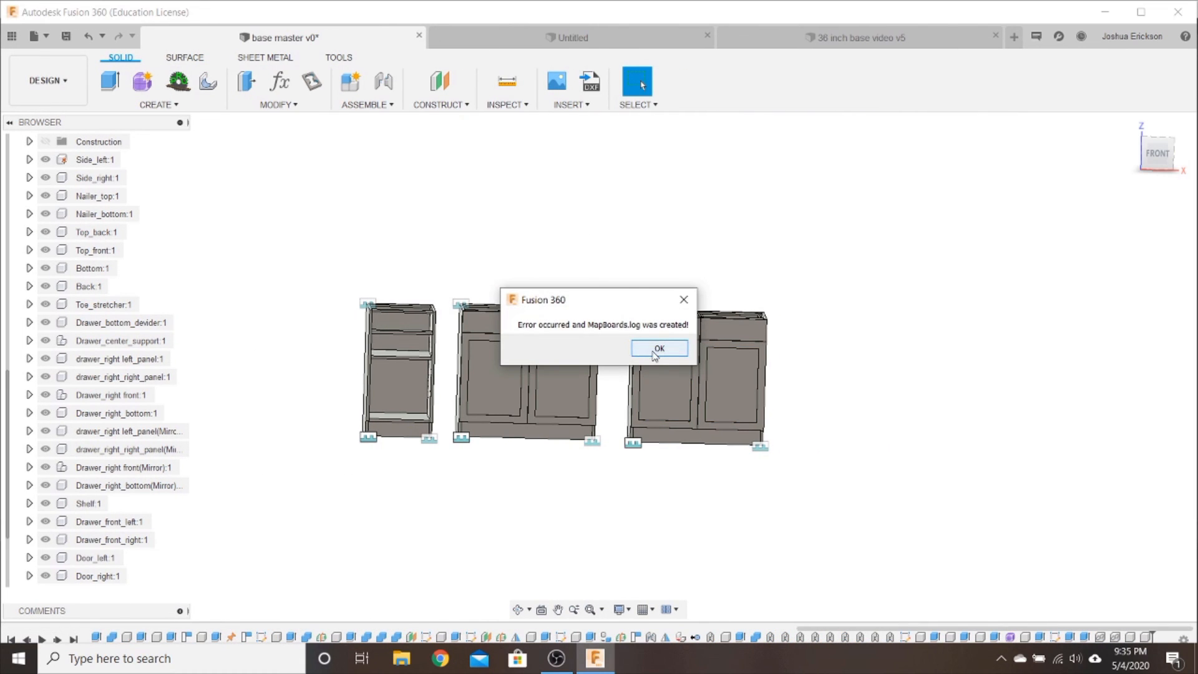
Try to run MapBoards Pro again on the base master design and dismiss its messages
click(656, 350)
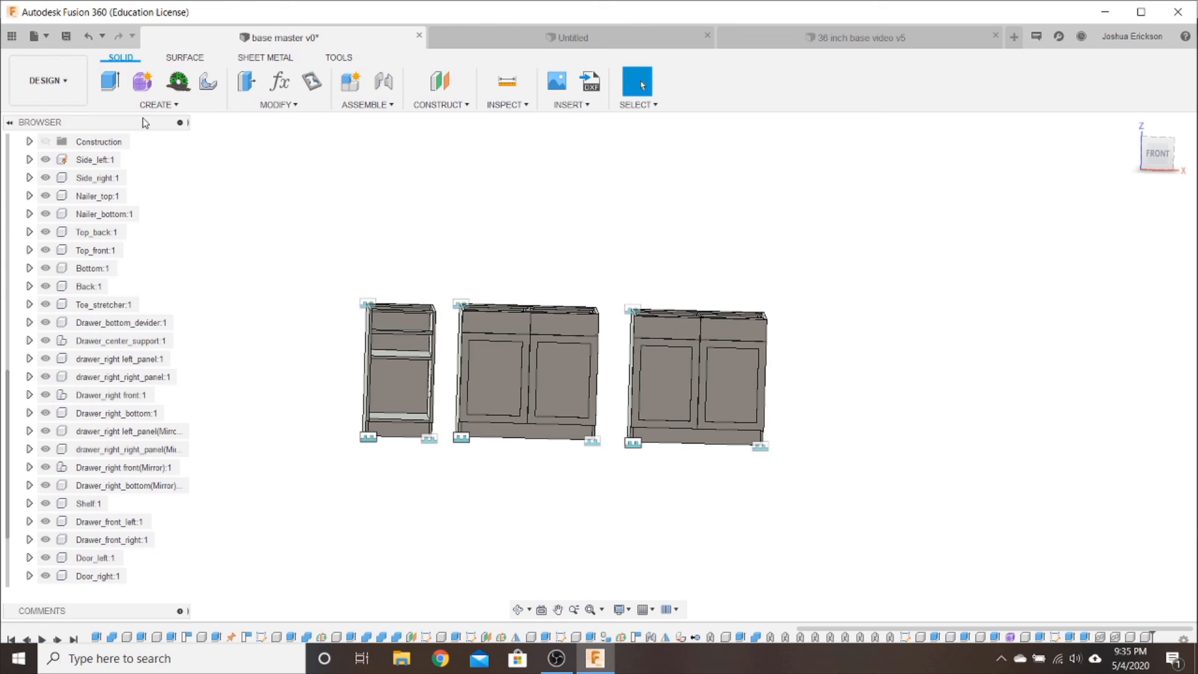
click(185, 86)
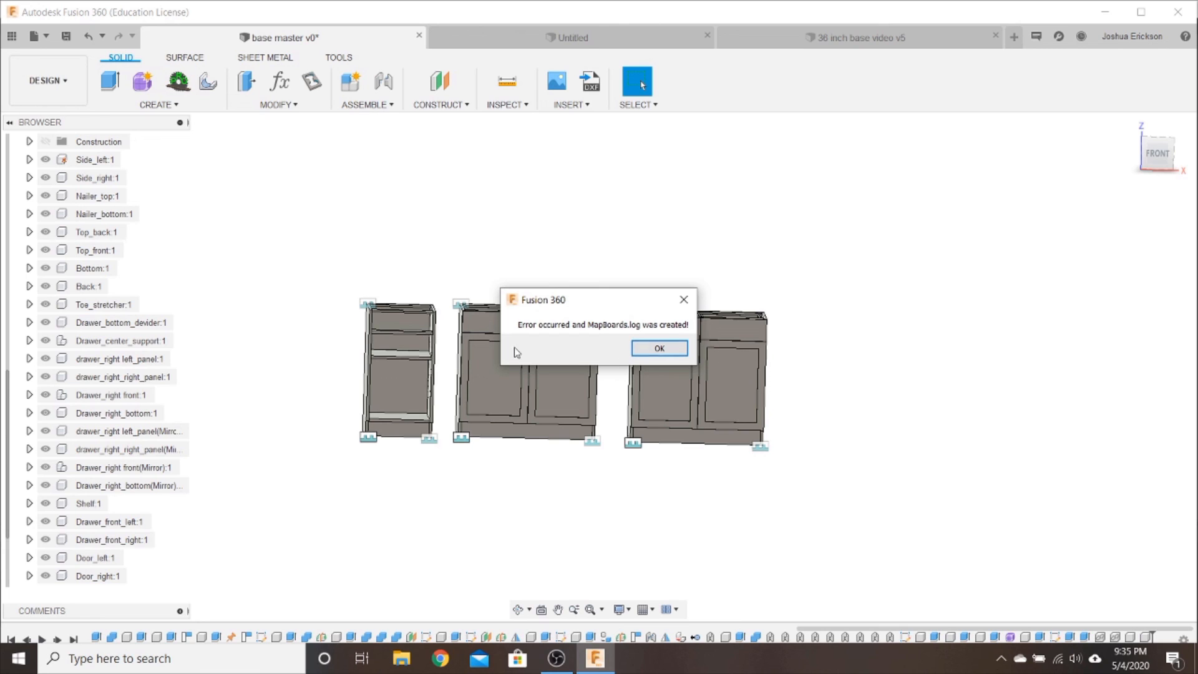
click(657, 348)
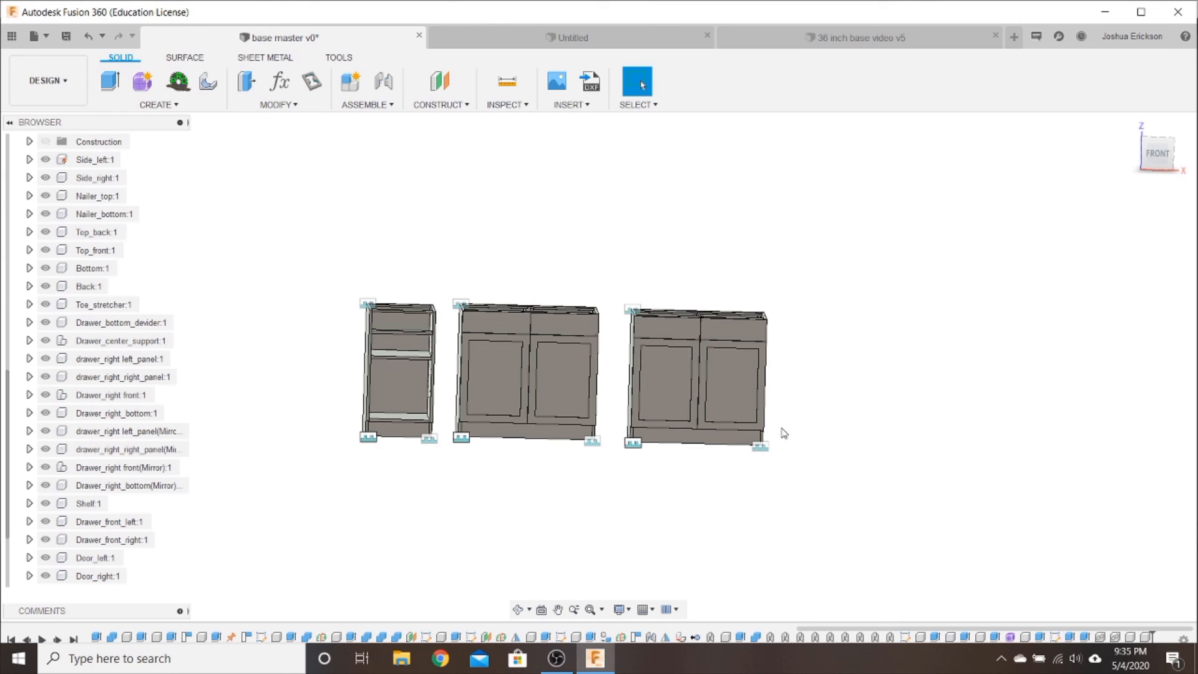
scroll(711, 422, down, 3)
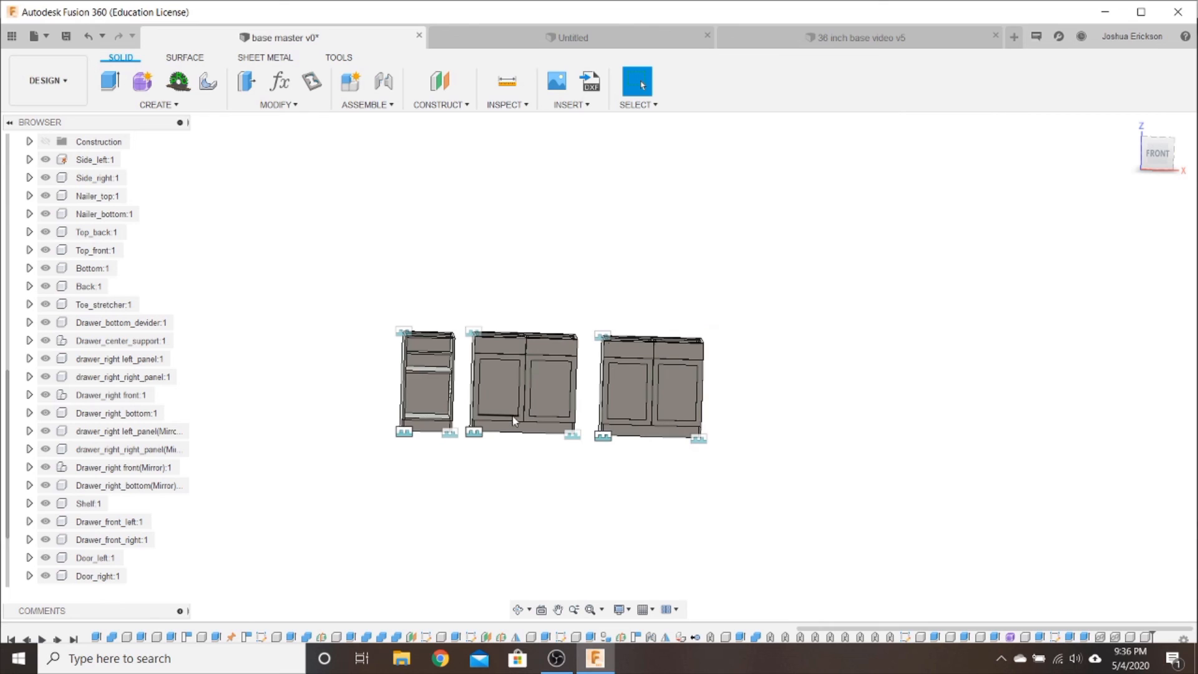
scroll(605, 462, up, 2)
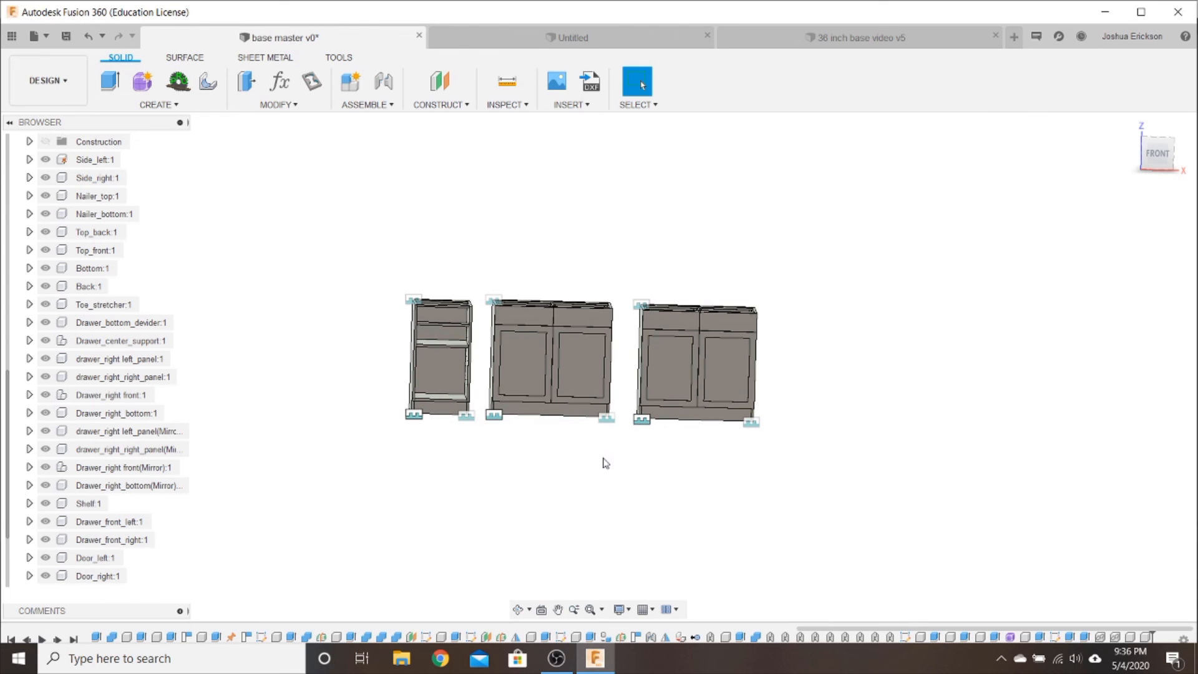